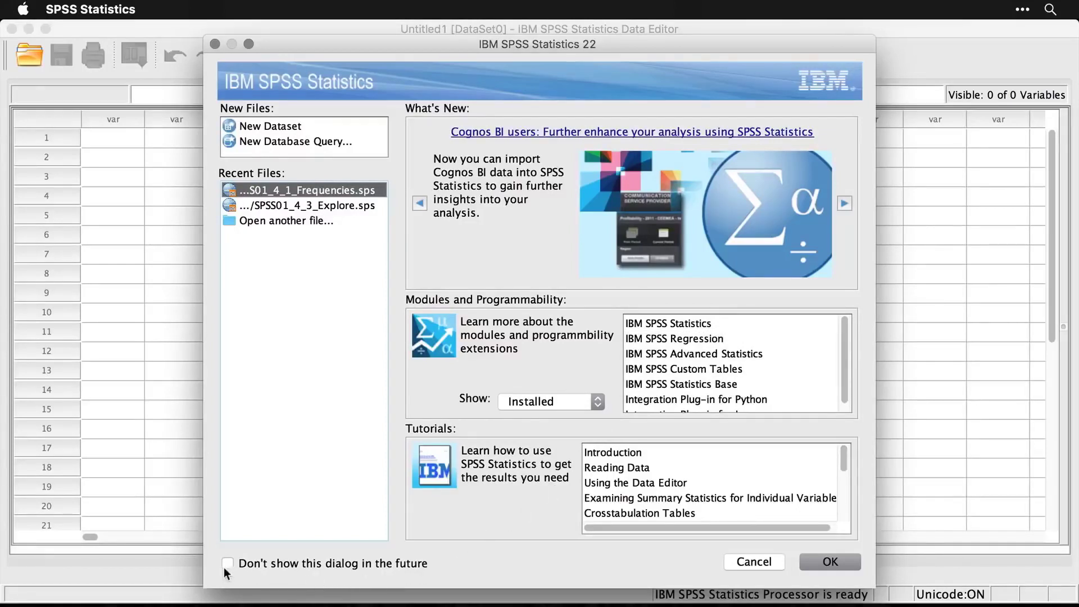
Dismiss the welcome dialog and open the recently used data file demo.sav
click(753, 562)
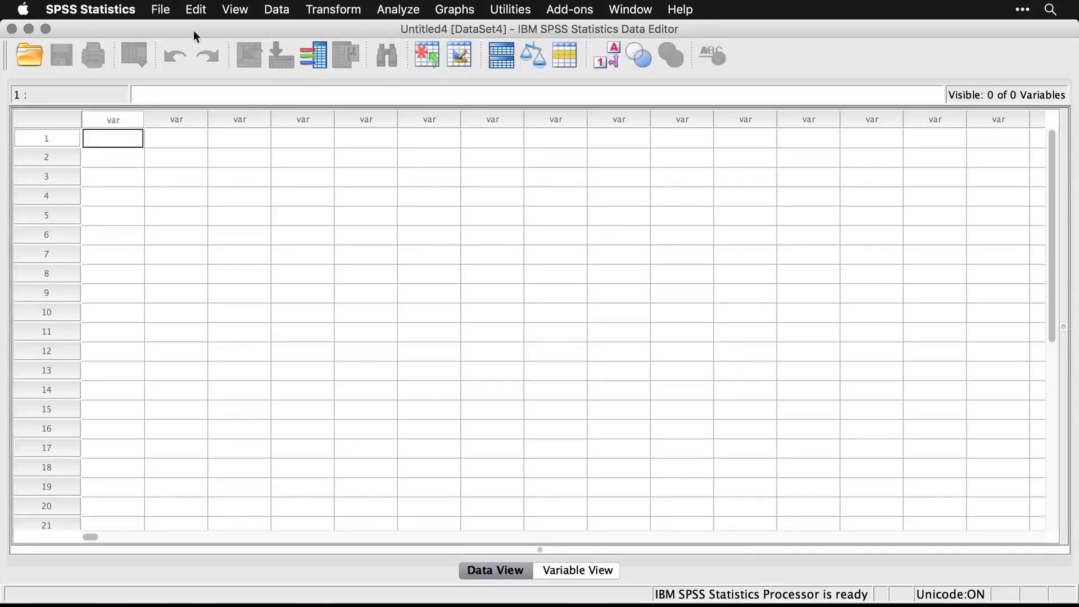
click(161, 10)
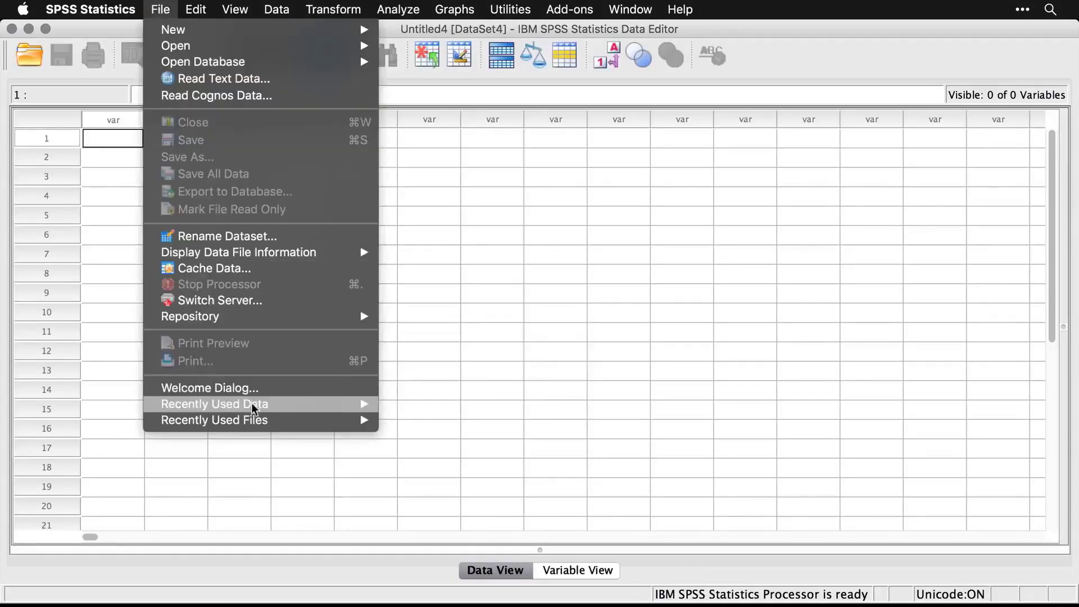
mouse_move(253, 411)
click(442, 399)
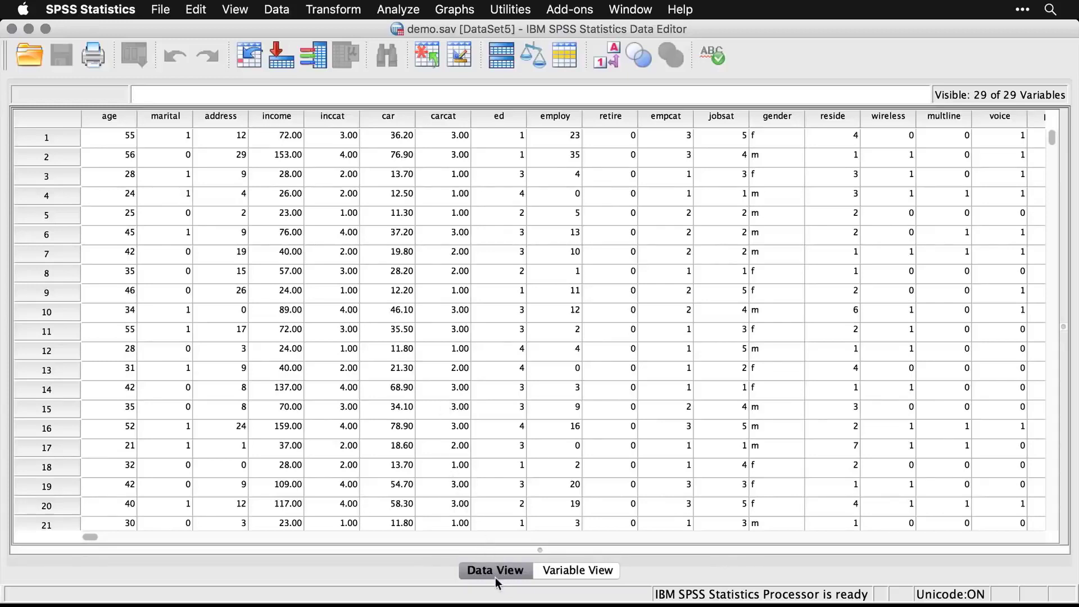
View the variable definitions and inspect the type options for the age variable without changing them
click(567, 572)
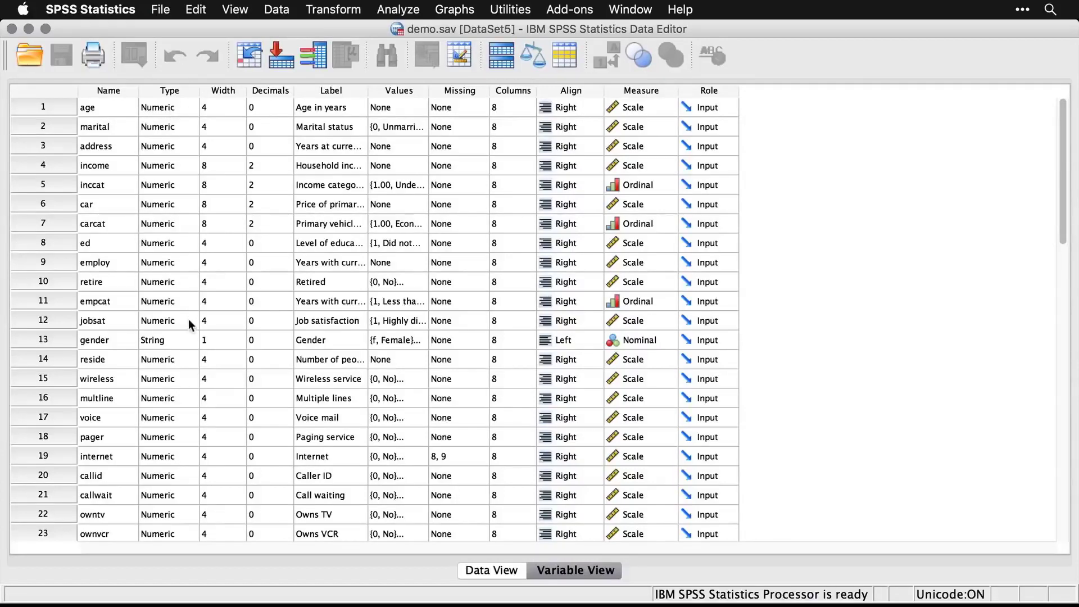
click(194, 108)
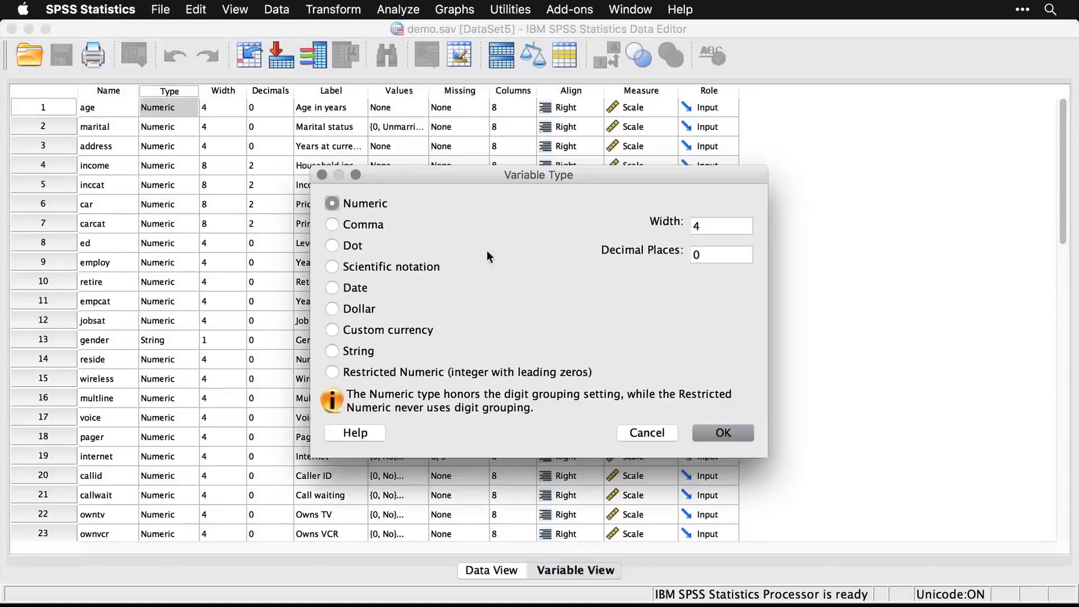
click(660, 437)
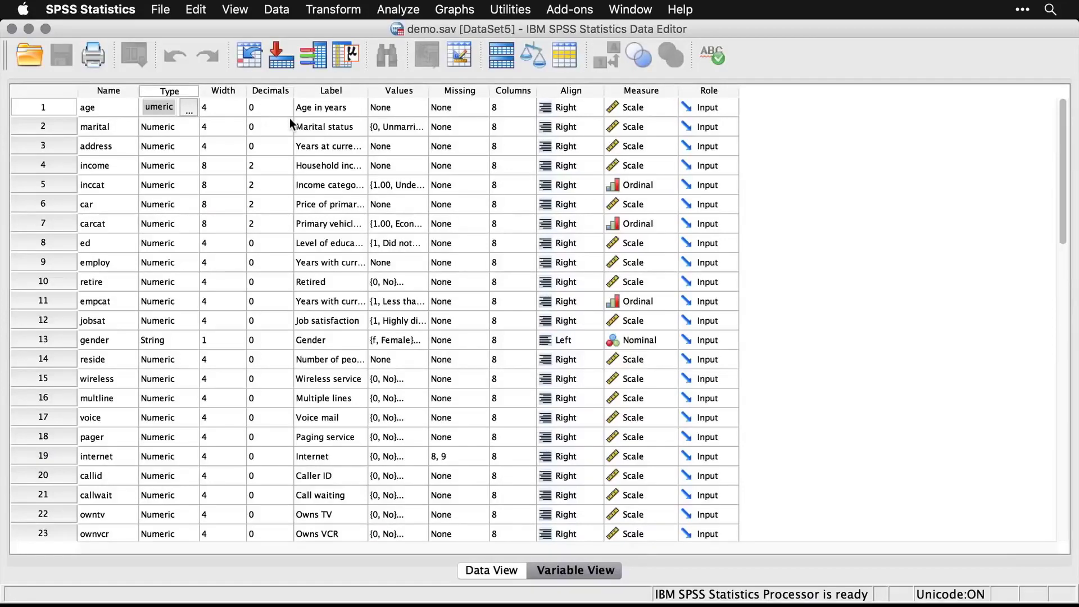
Examine the variable labels, comparing age's name with its label, and inspect the value labels defined for marital
click(332, 95)
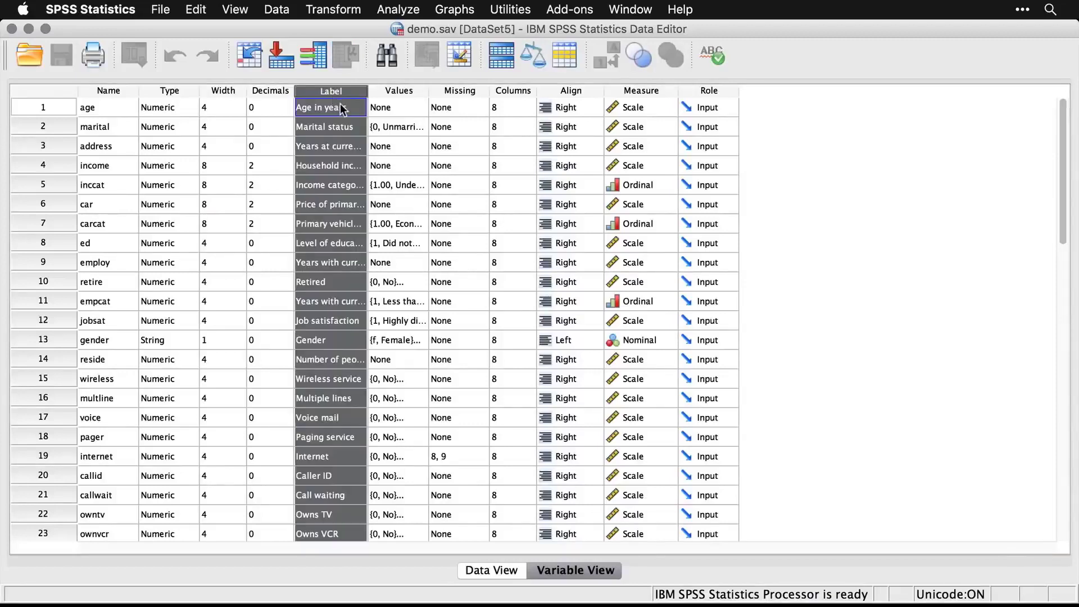
click(107, 108)
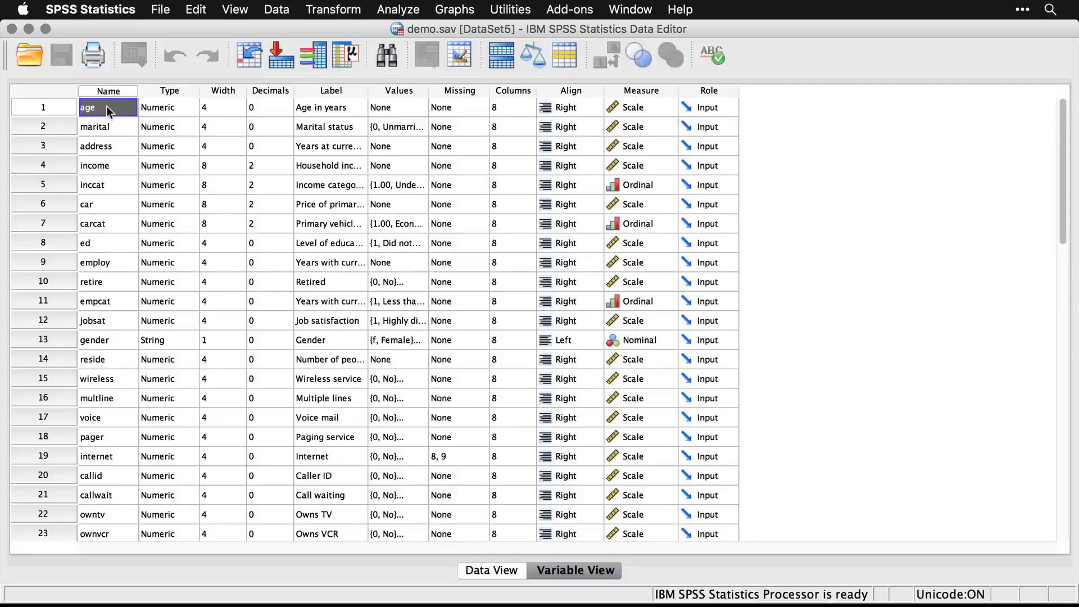
click(331, 110)
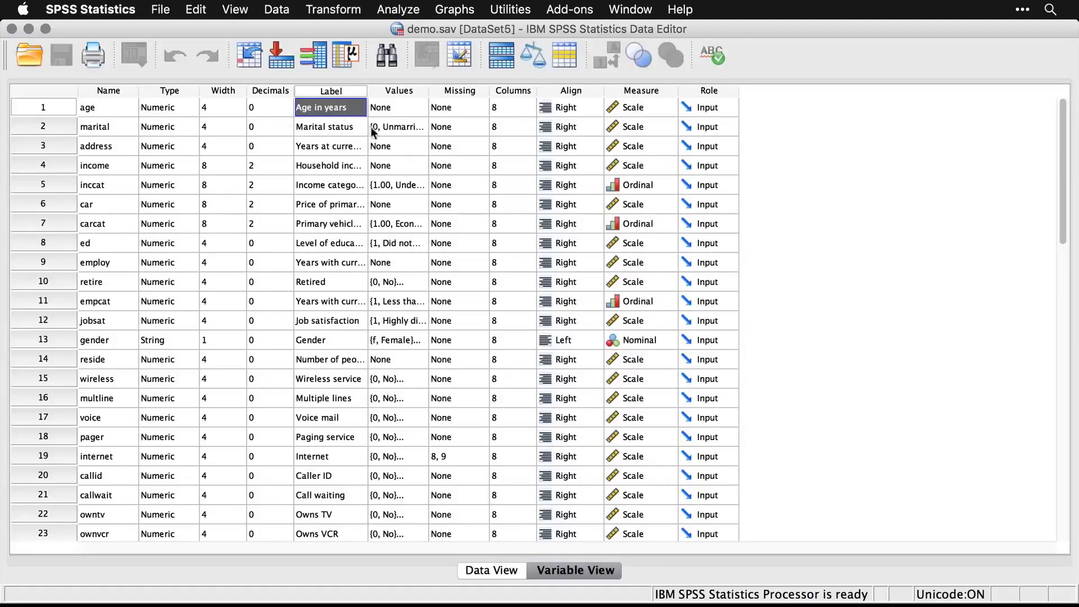
click(401, 136)
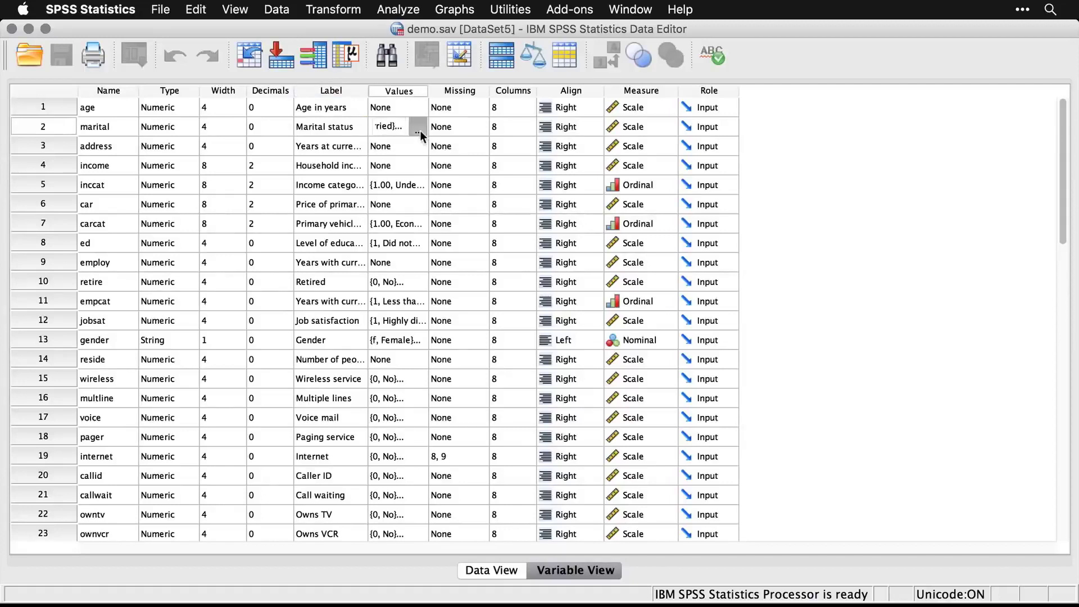
click(418, 129)
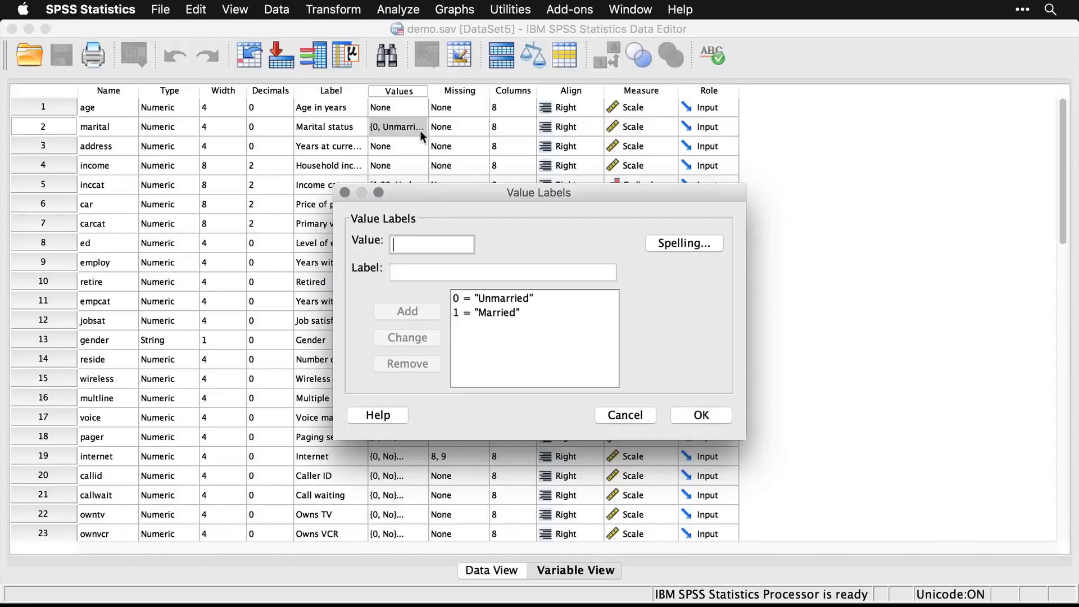
click(628, 414)
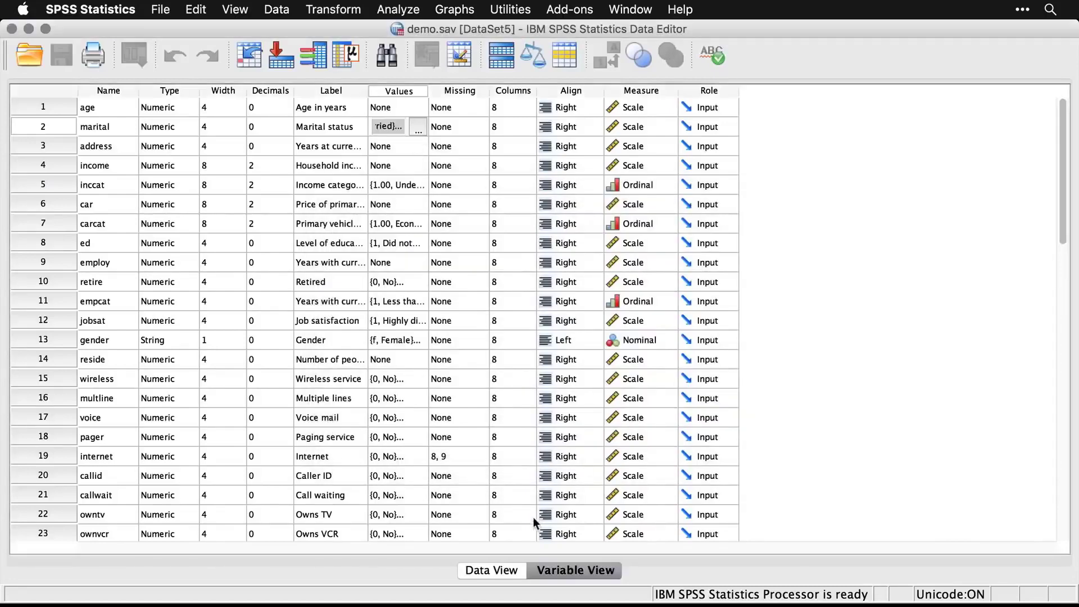
Display value labels in place of the codes in the data grid, and switch back to the codes
click(502, 573)
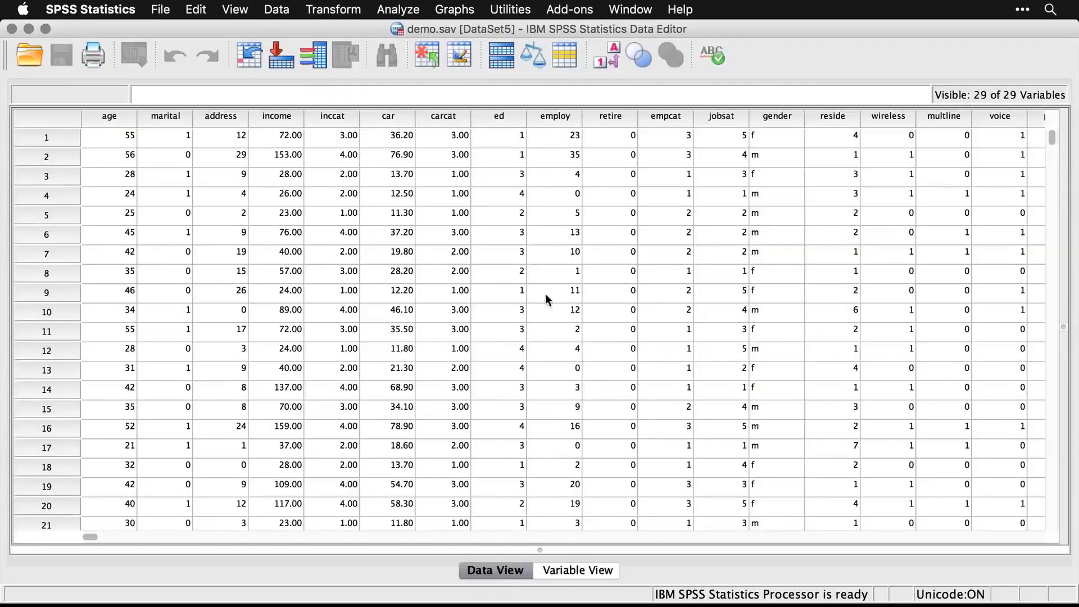
click(610, 59)
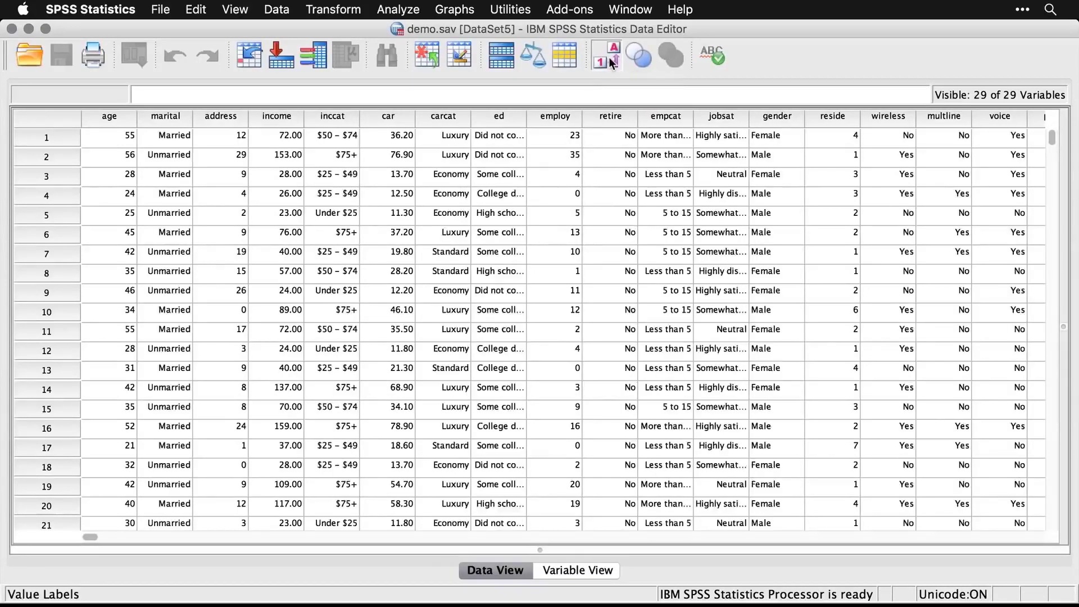
click(609, 58)
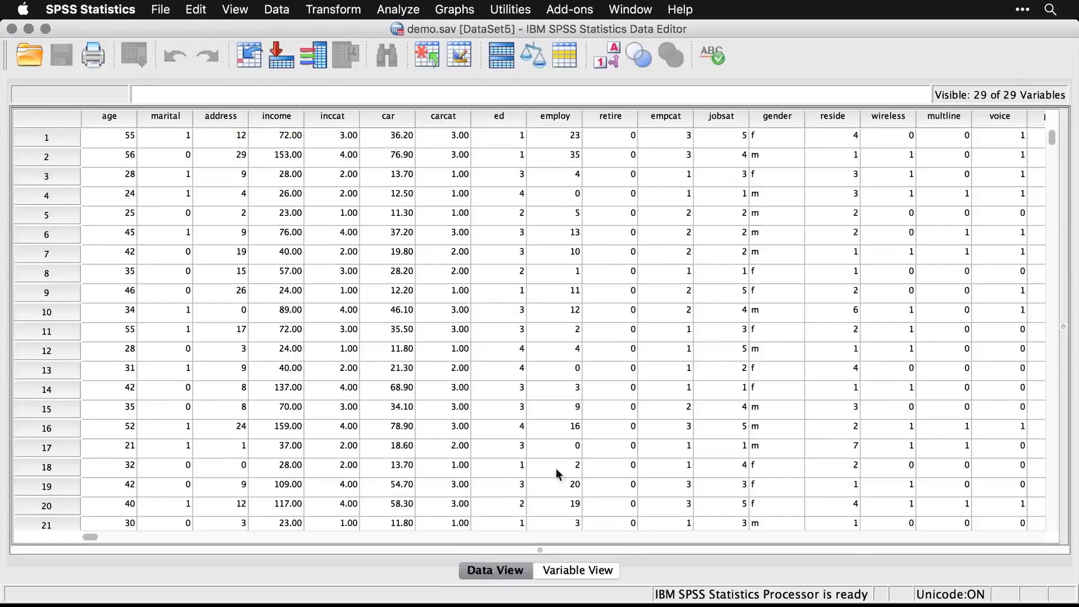
Return to the variable definitions and examine the measure and role options for age and the full variable list
click(579, 568)
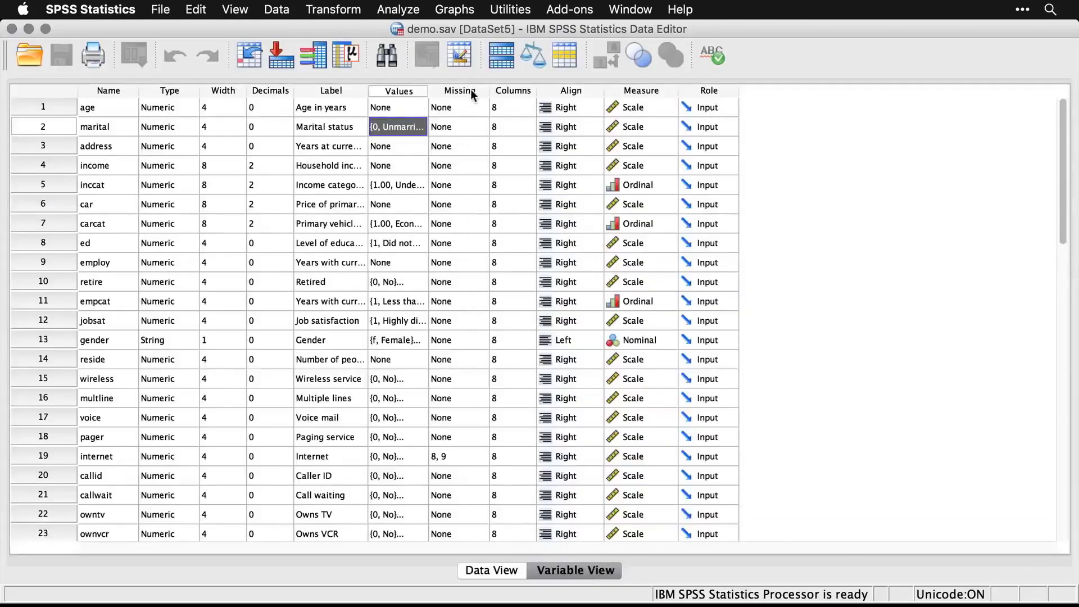
click(669, 106)
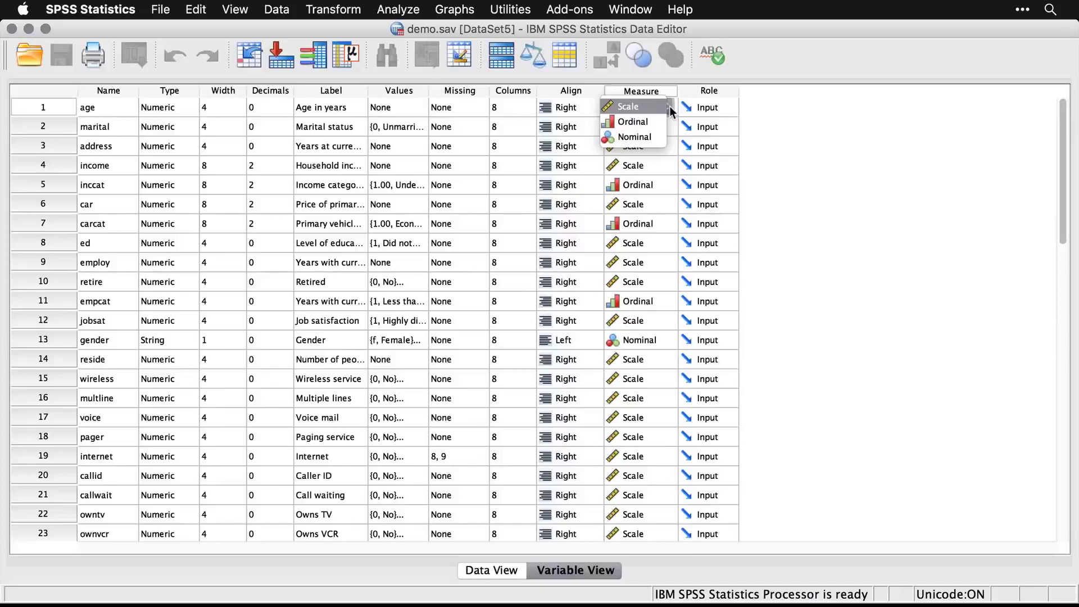
click(791, 99)
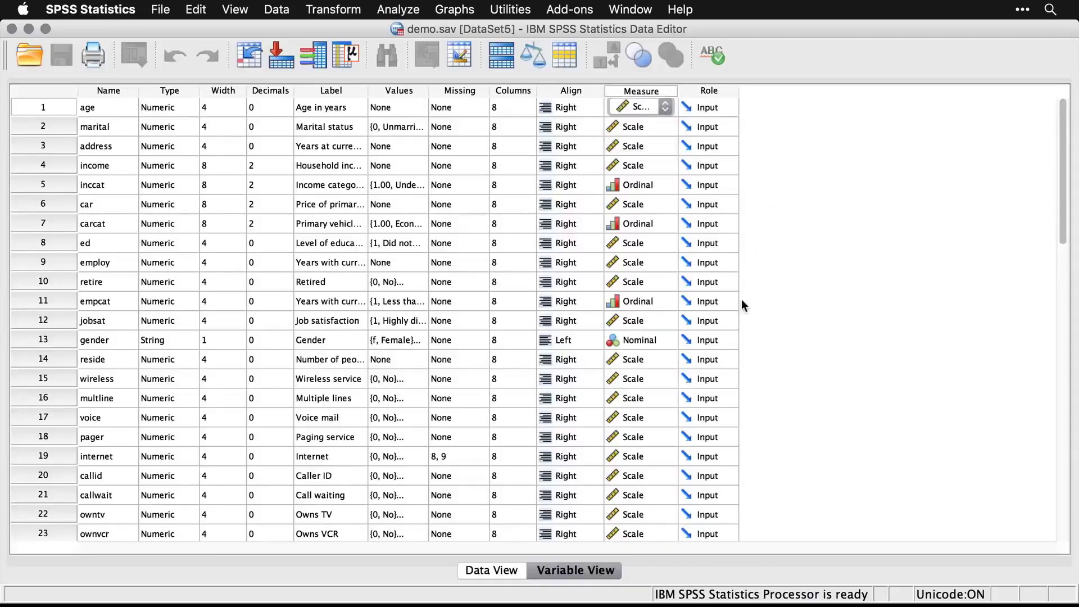
click(734, 107)
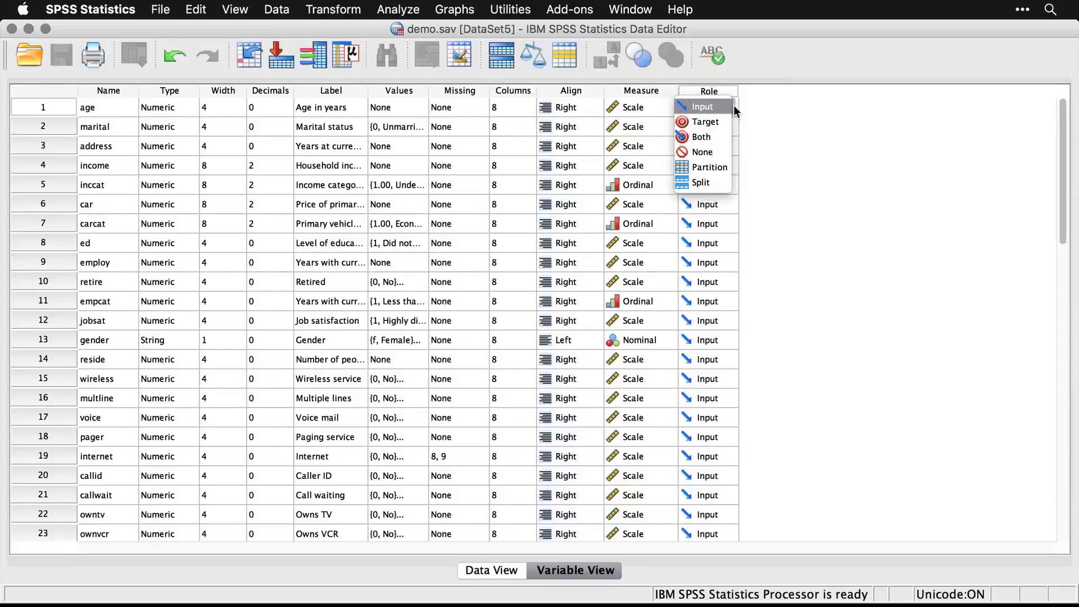
click(794, 133)
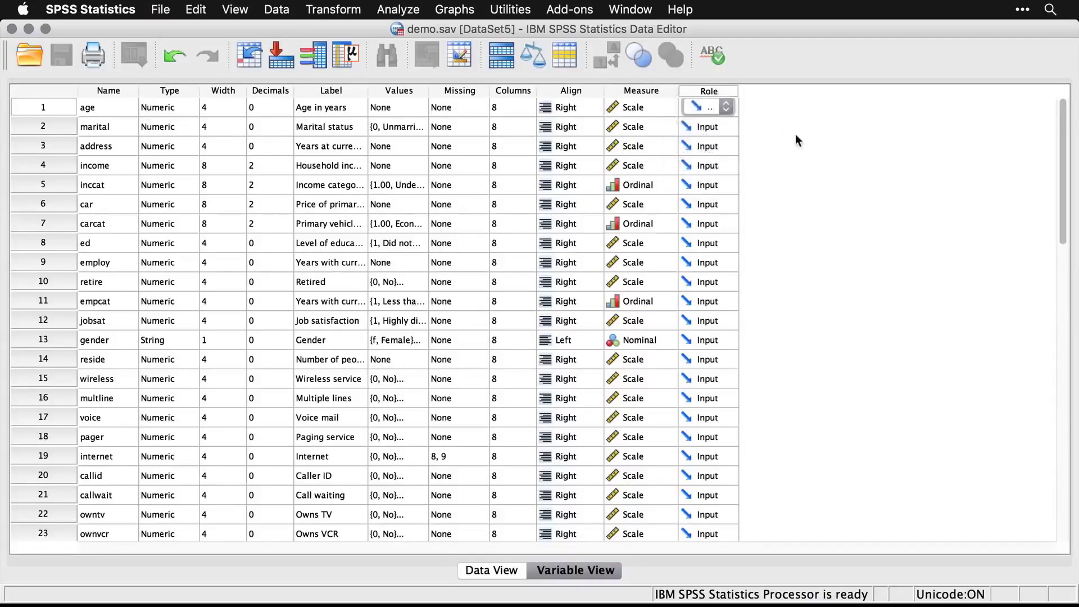
scroll(794, 133, down, 6)
scroll(794, 134, up, 6)
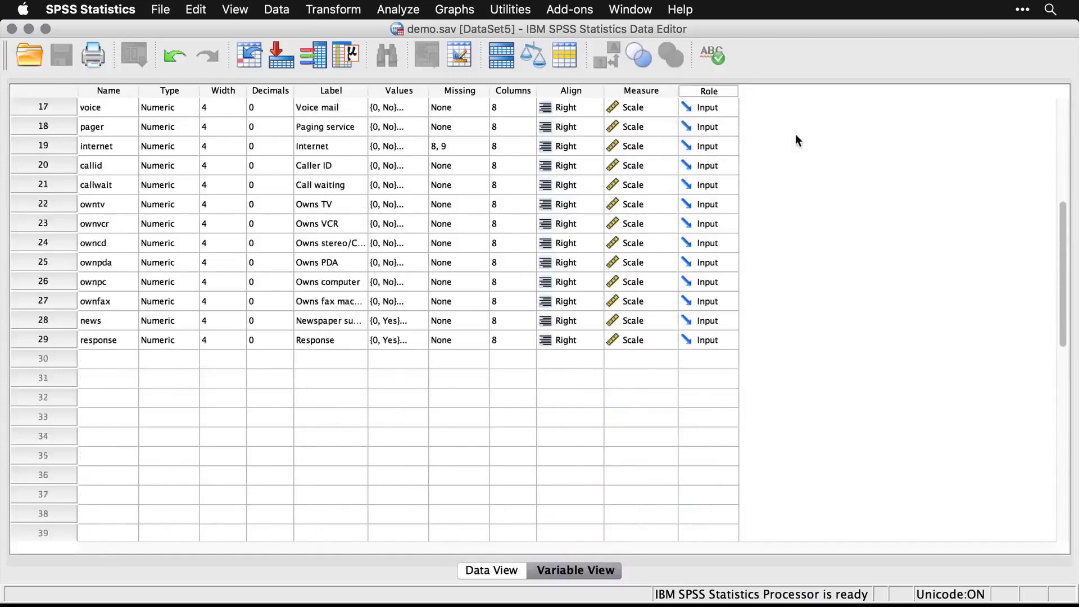
scroll(795, 134, up, 1)
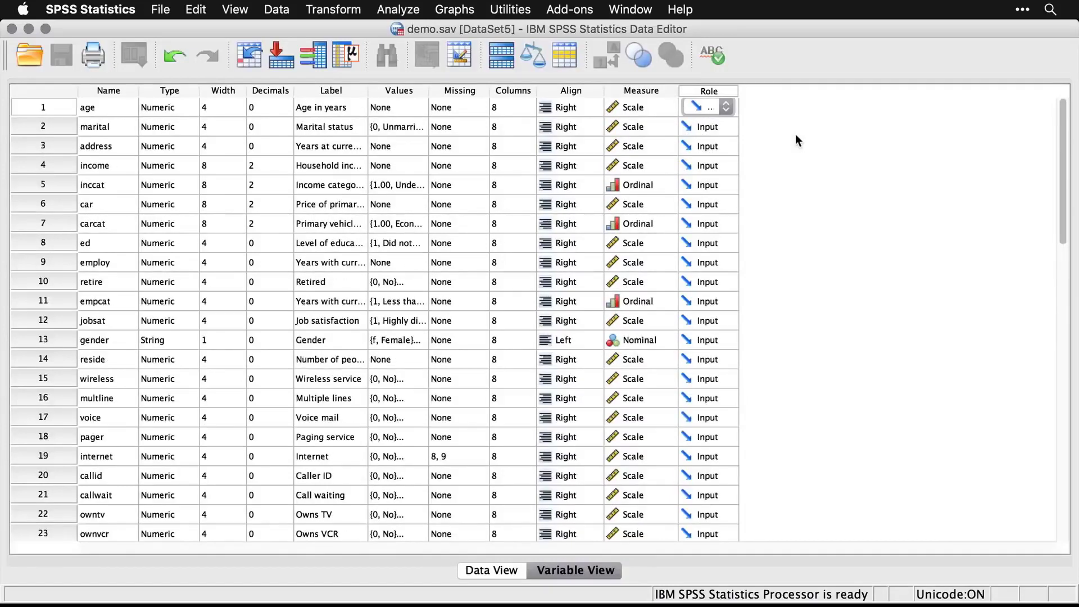
Return to the data grid and create a legacy histogram of Age in years [age]
click(489, 575)
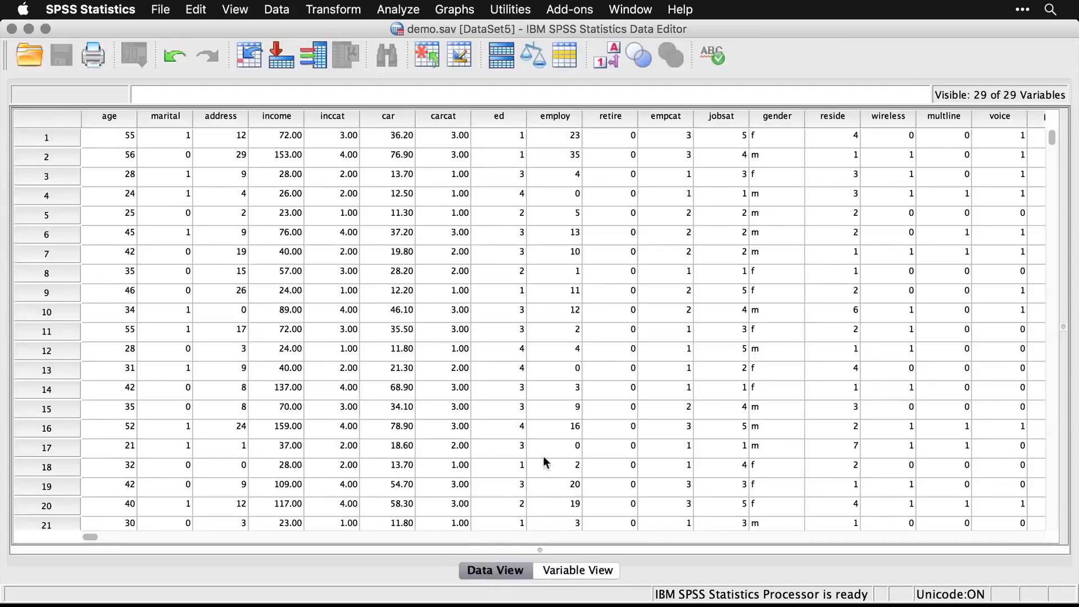
click(456, 8)
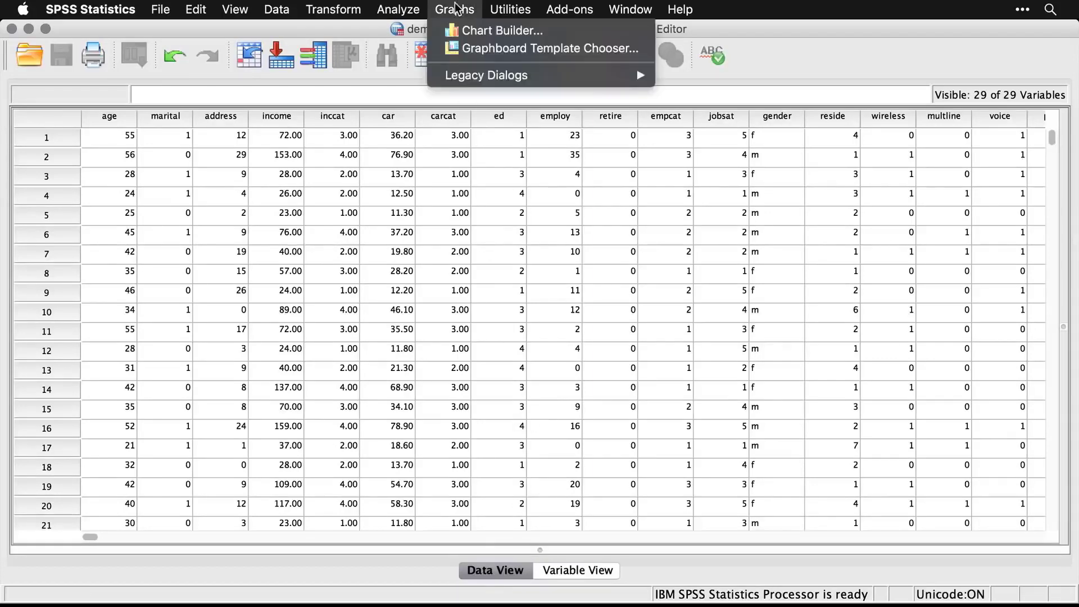
mouse_move(472, 77)
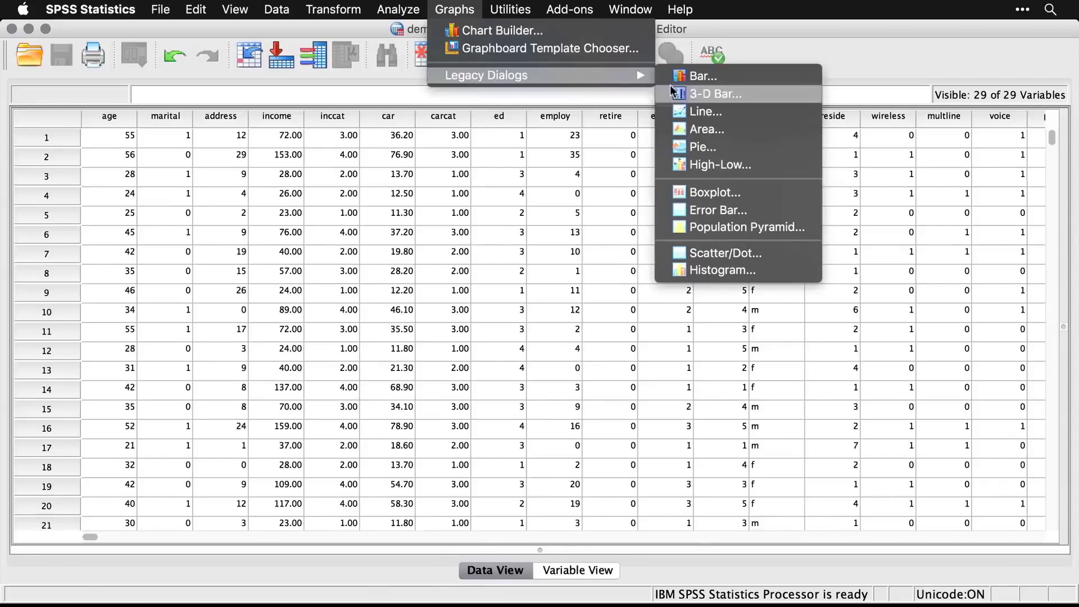
click(705, 266)
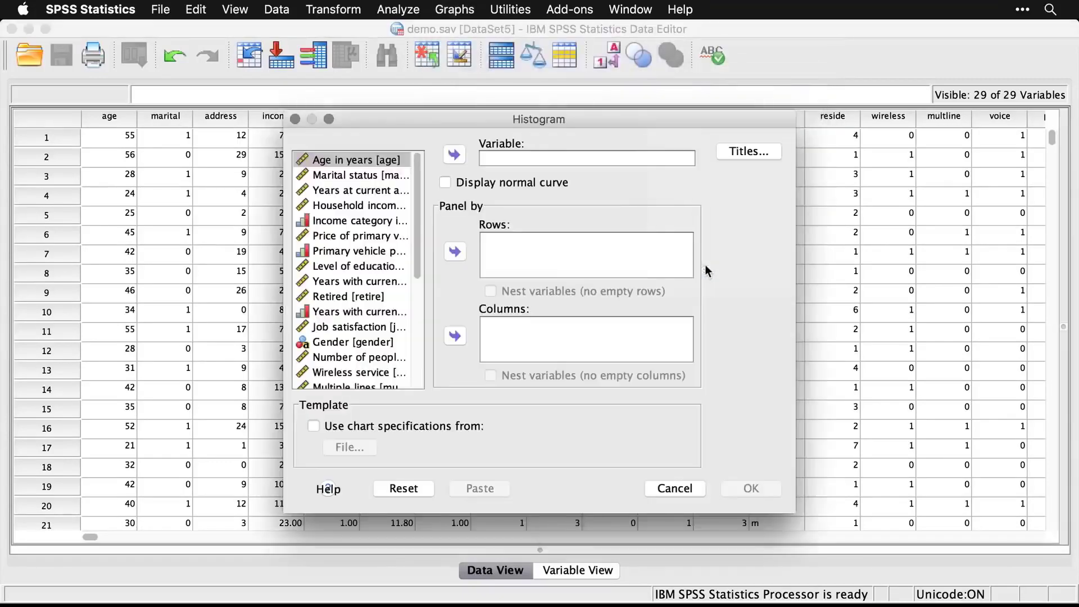
click(455, 155)
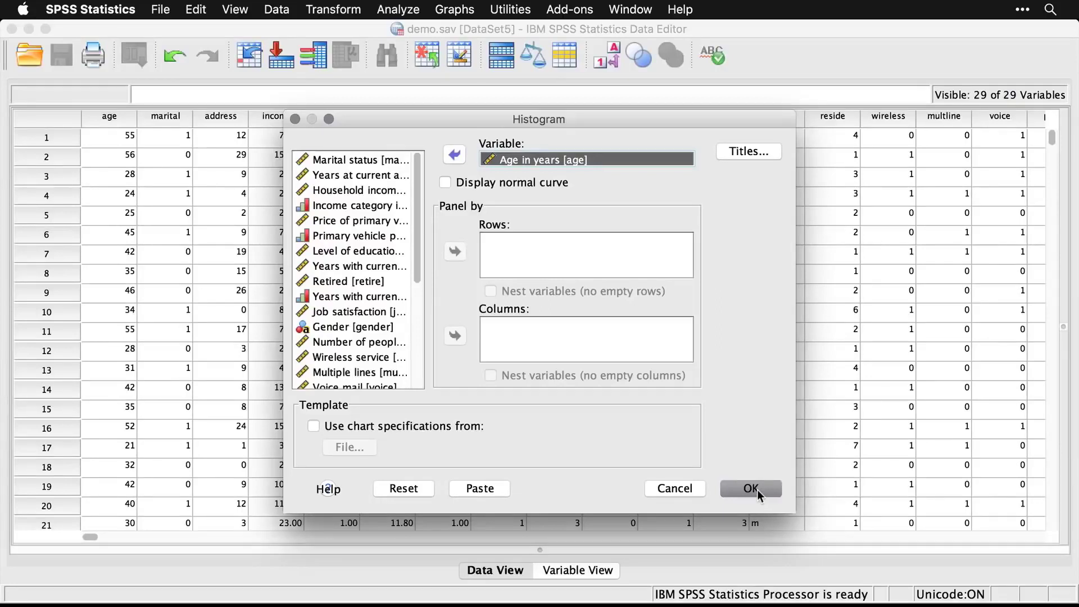
click(751, 488)
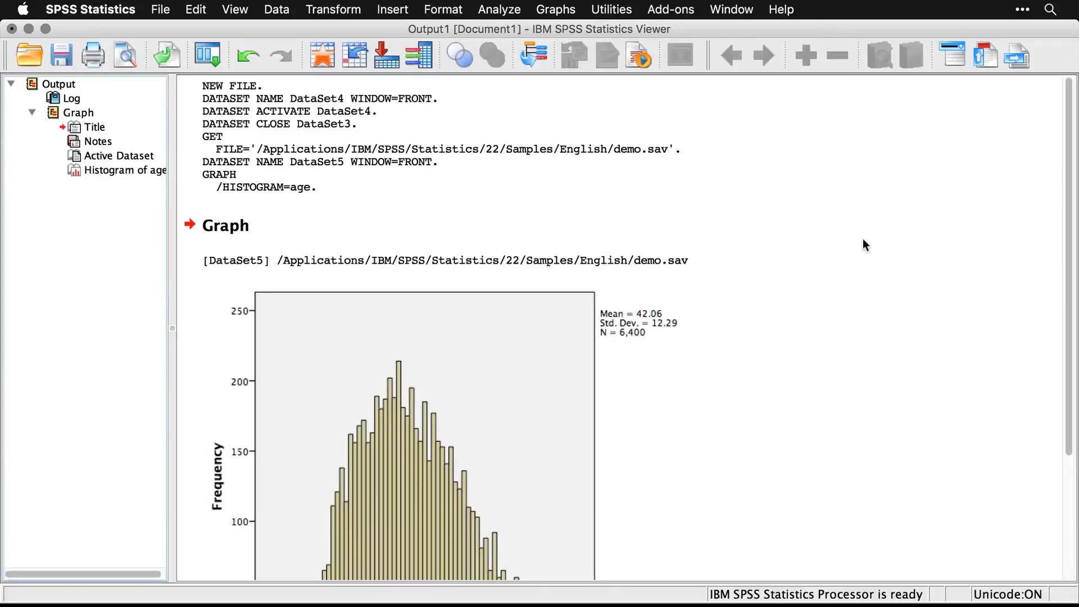
Examine the age histogram, its collapsible Graph group in the outline, and the command log in the output
scroll(863, 239, down, 5)
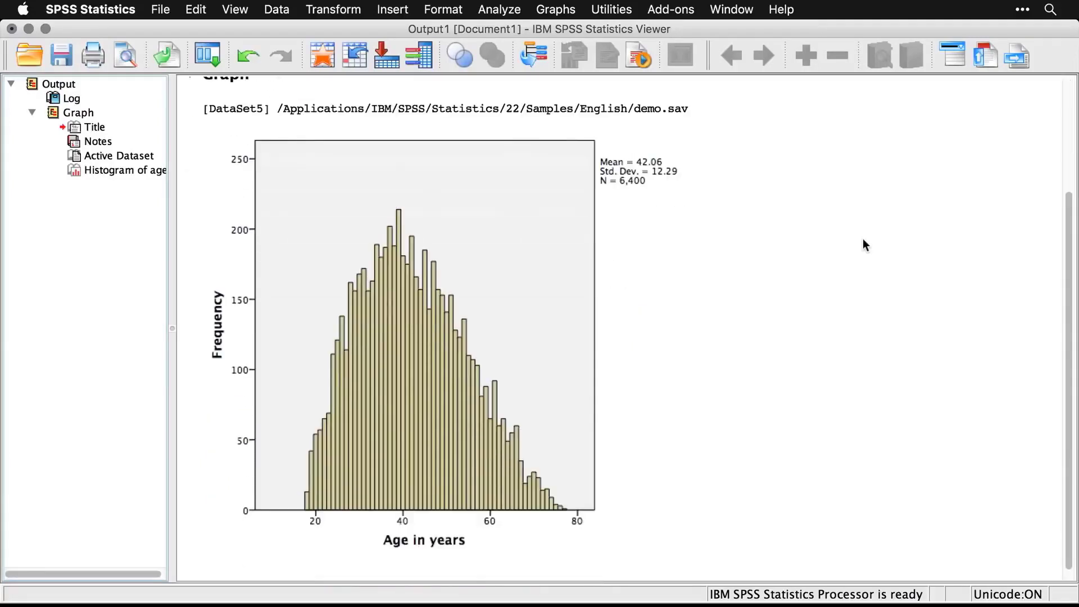
scroll(865, 245, down, 1)
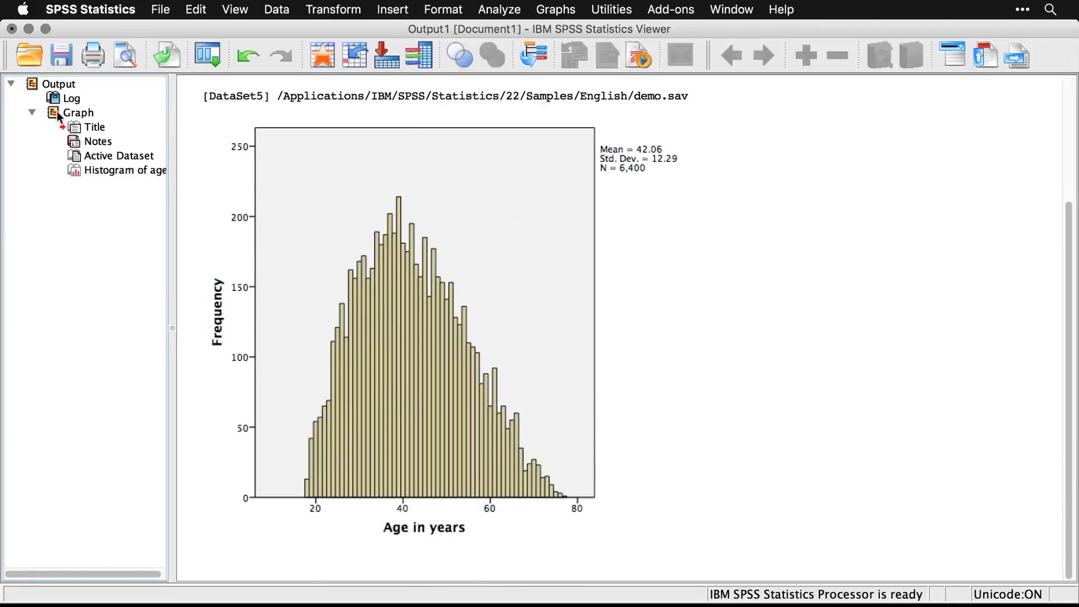
click(34, 113)
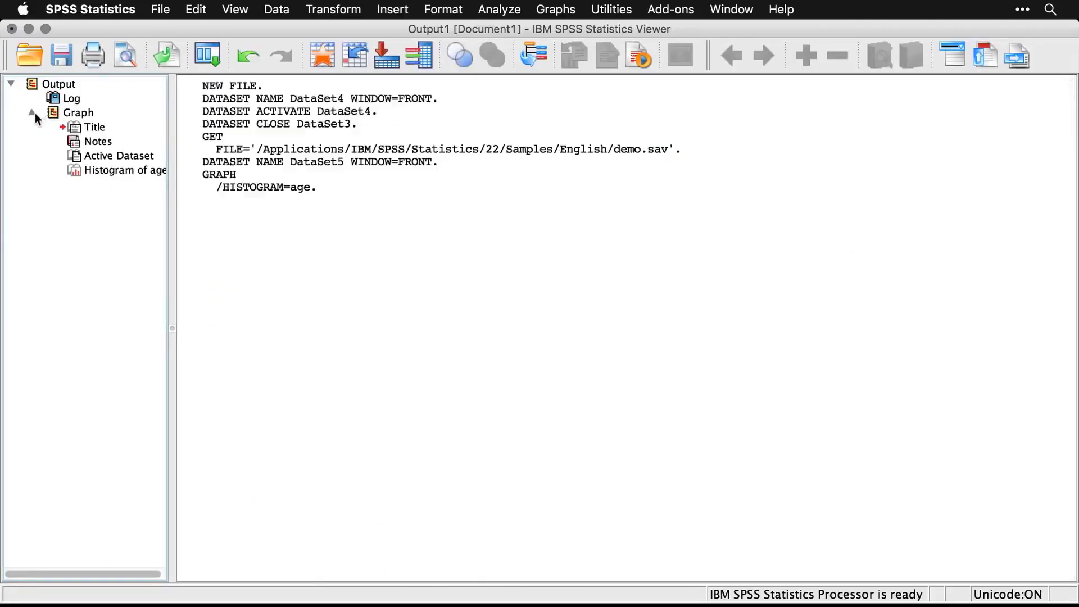
click(34, 113)
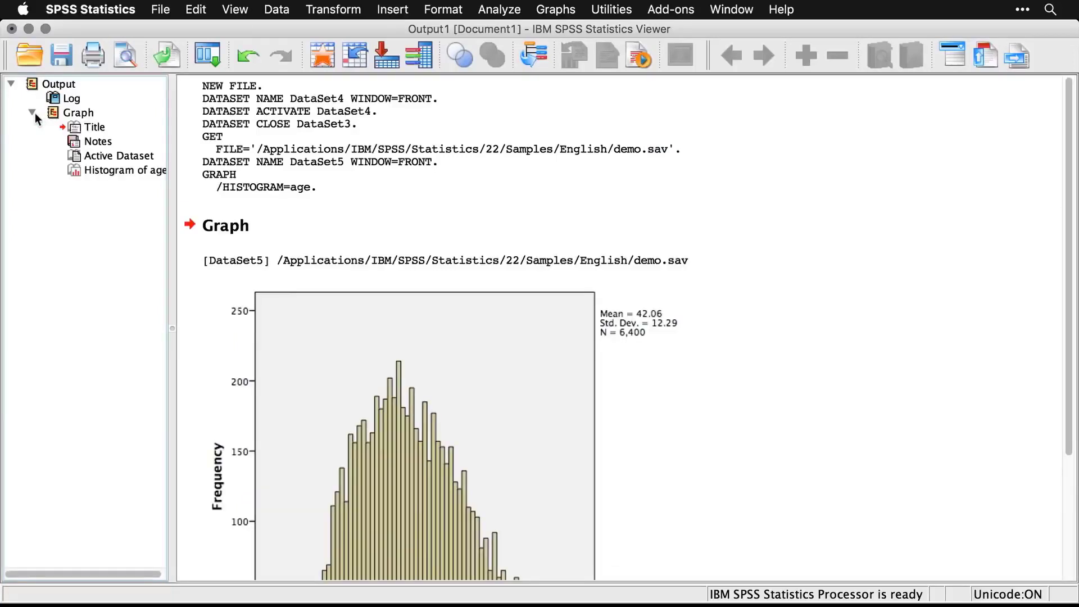
click(215, 125)
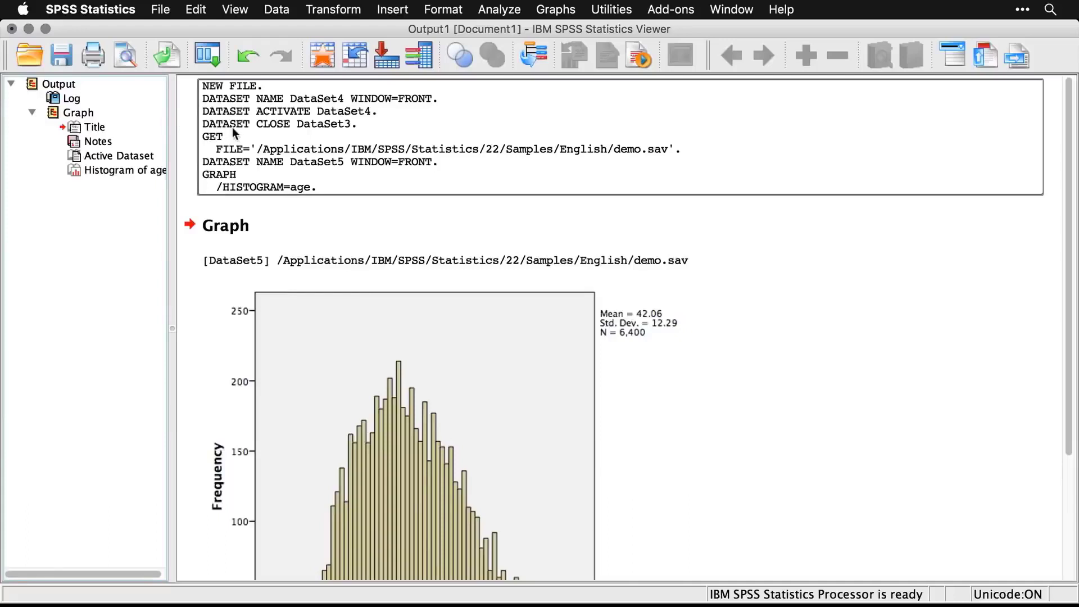
click(234, 131)
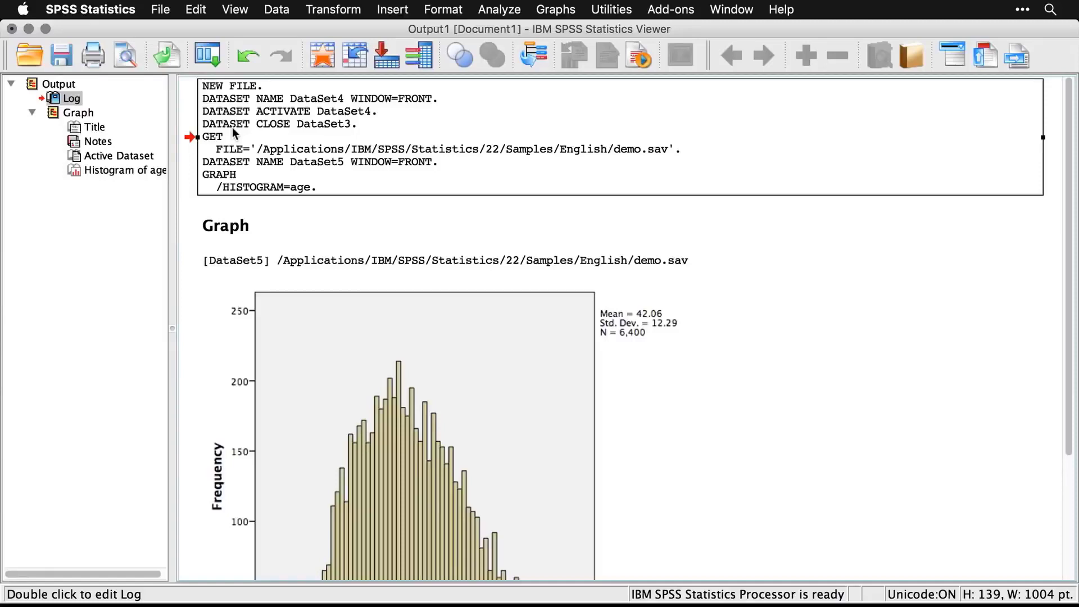
Create a new syntax file and paste into it the histogram command for Age in years [age] from the recently used dialog
click(161, 10)
mouse_move(168, 29)
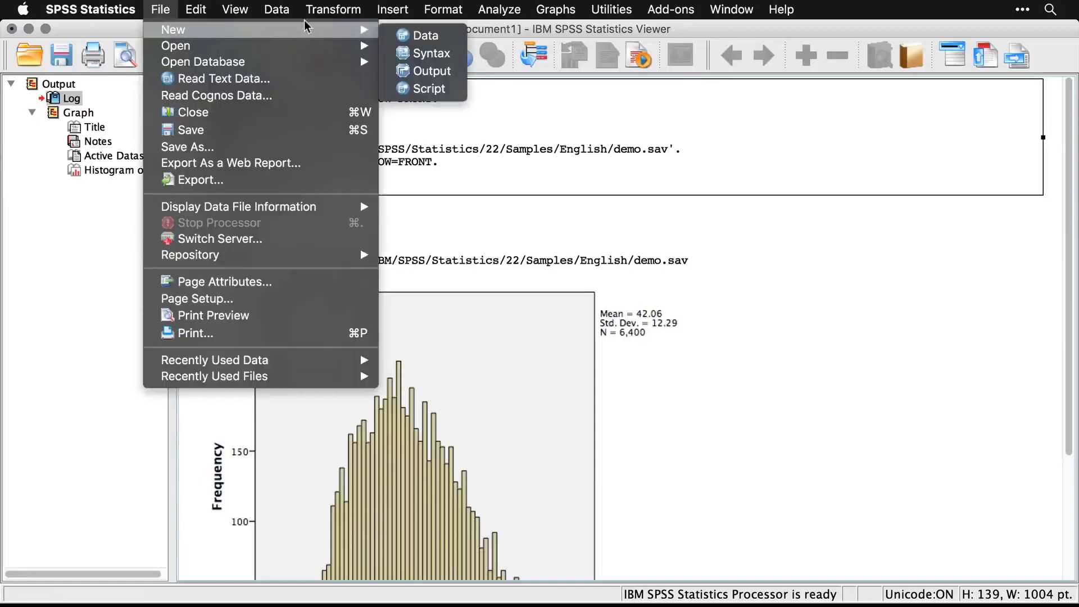
click(430, 56)
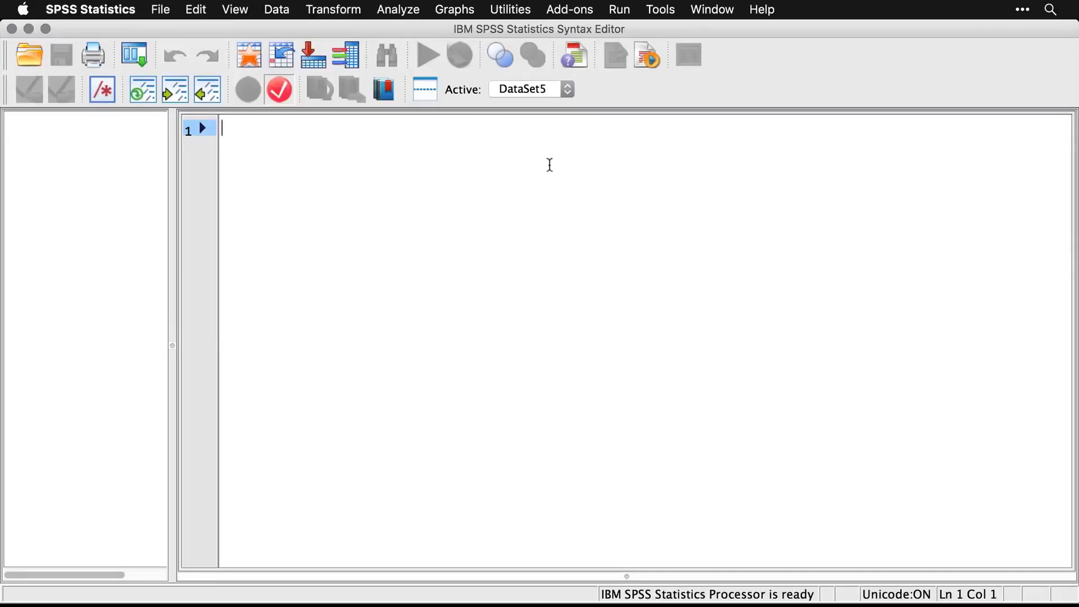
click(141, 54)
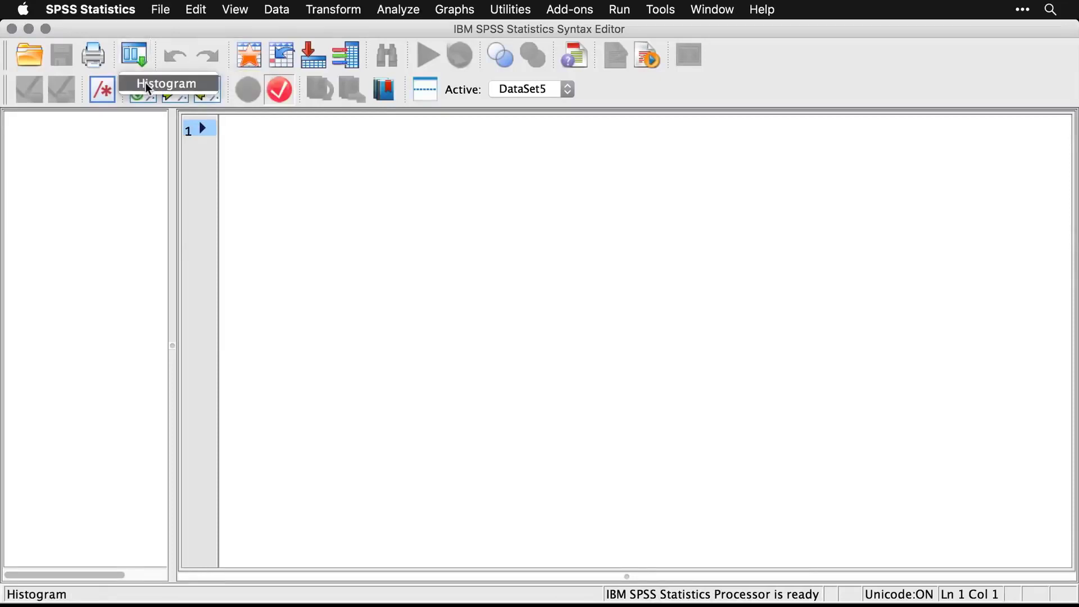
click(145, 82)
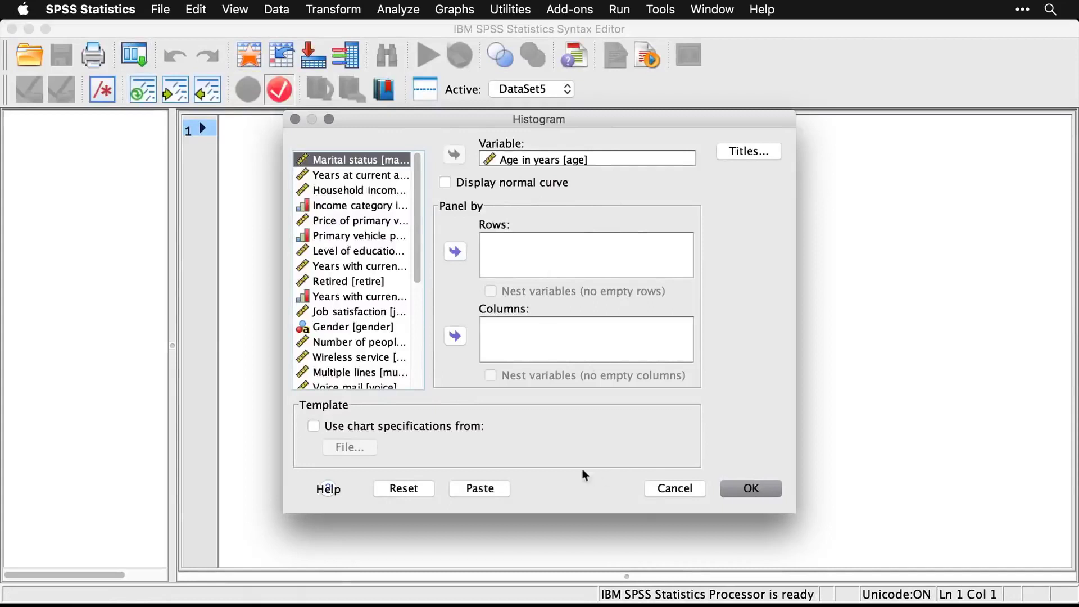
click(479, 488)
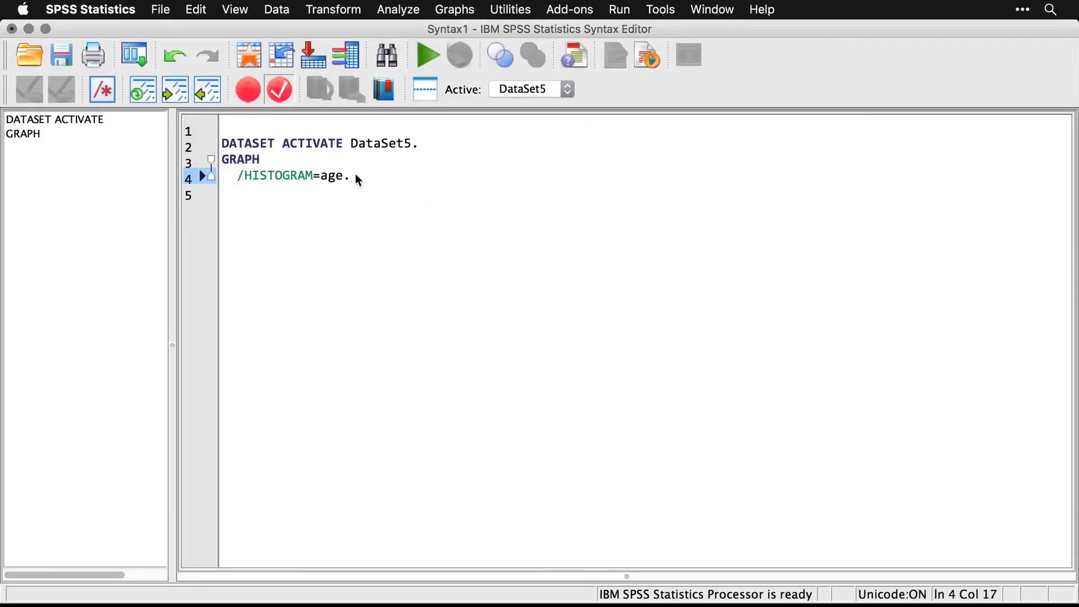
Run only the GRAPH /HISTOGRAM=age command from the syntax file and view the resulting histogram in the output
drag(355, 174, 209, 158)
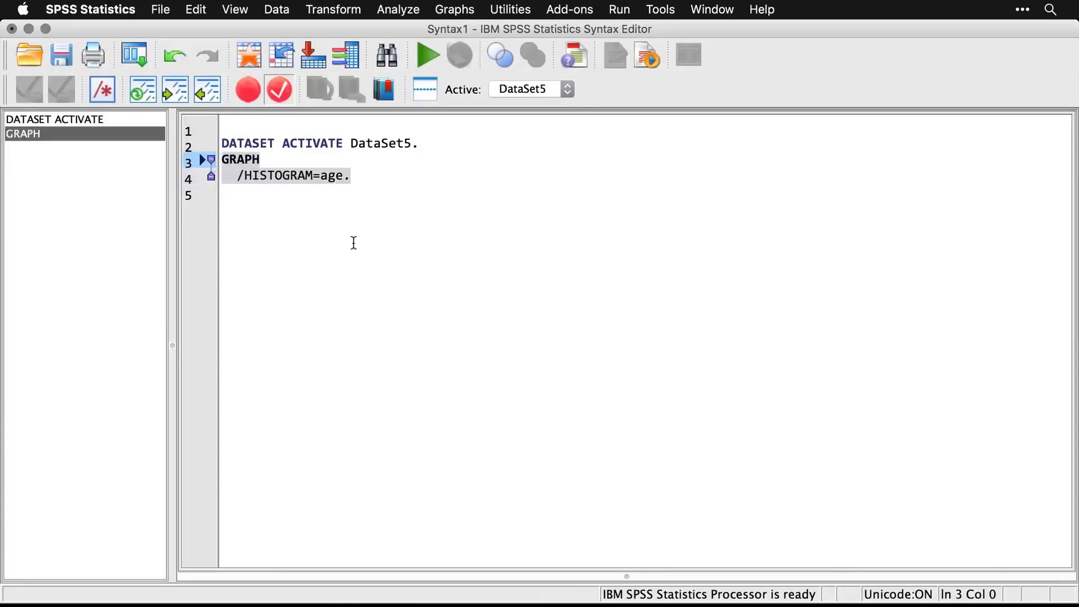
click(425, 56)
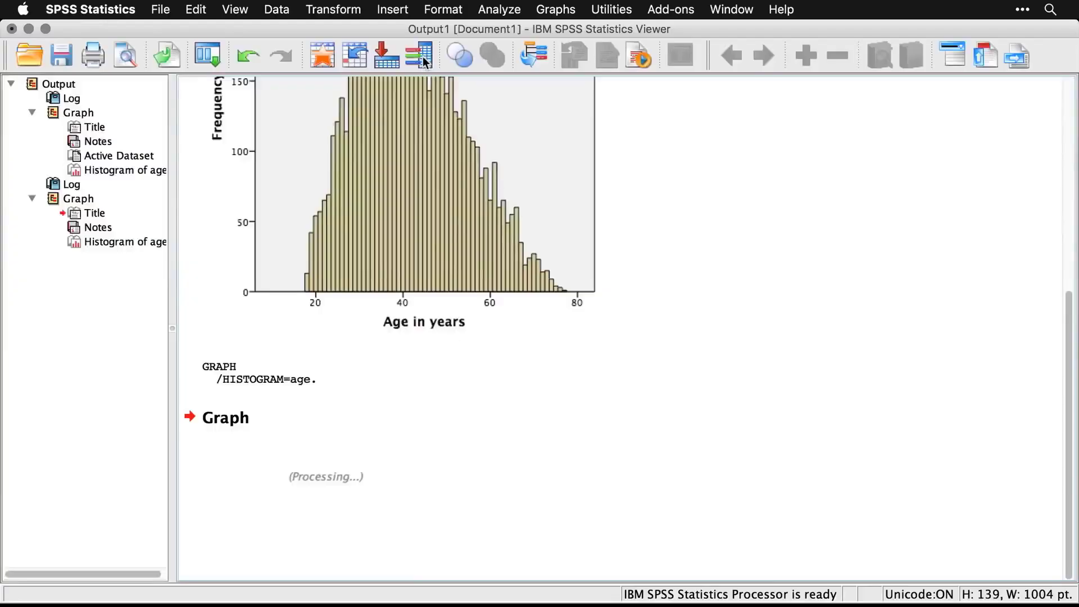
scroll(840, 397, down, 5)
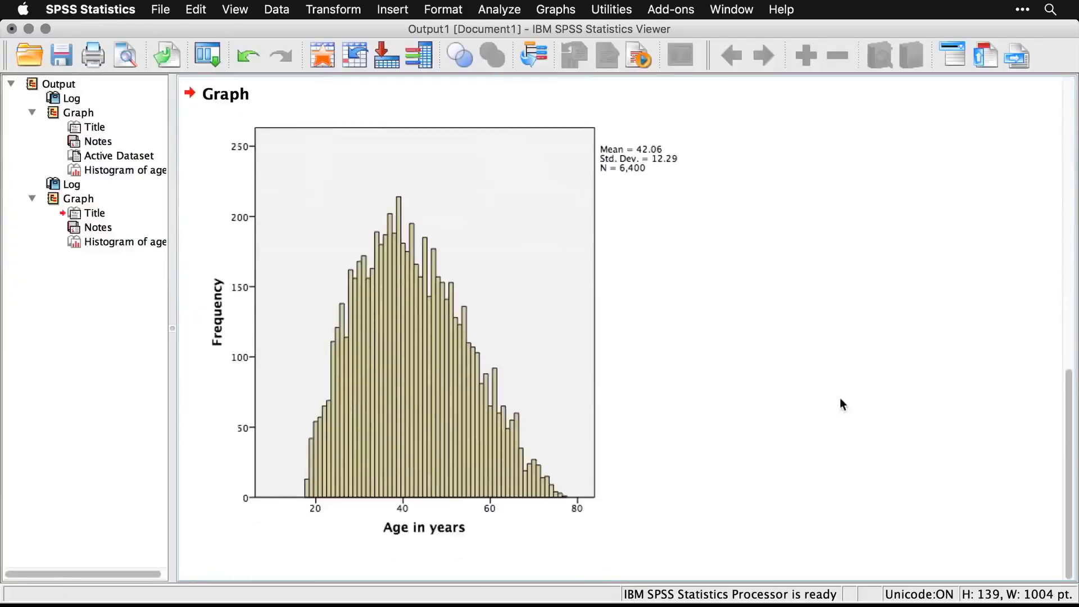
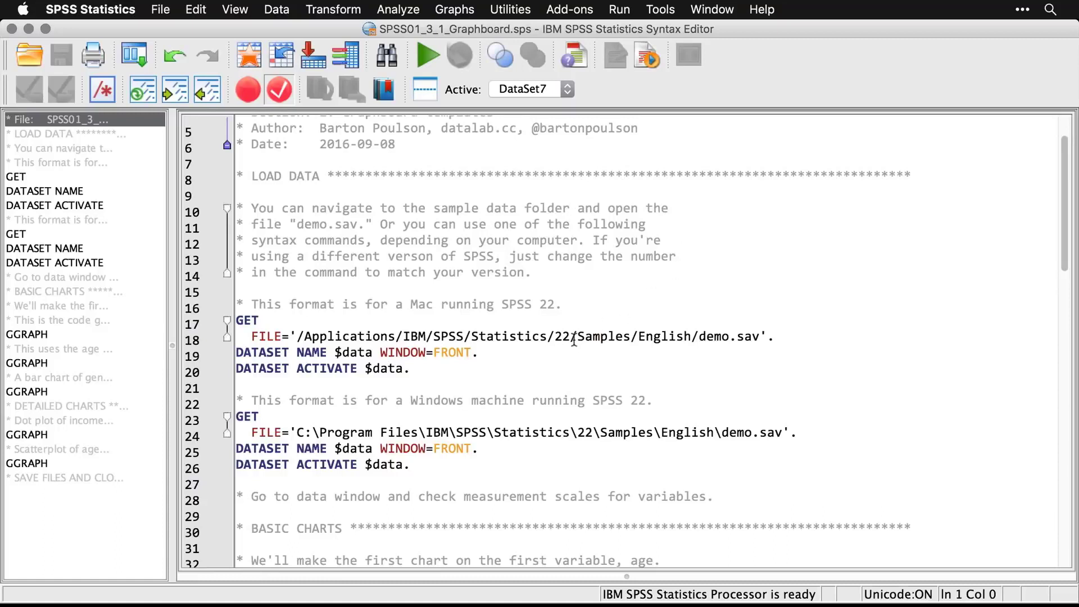
Run the Mac version of the GET and DATASET commands in SPSS01_3_1_Graphboard.sps to load demo.sav
drag(570, 337, 556, 337)
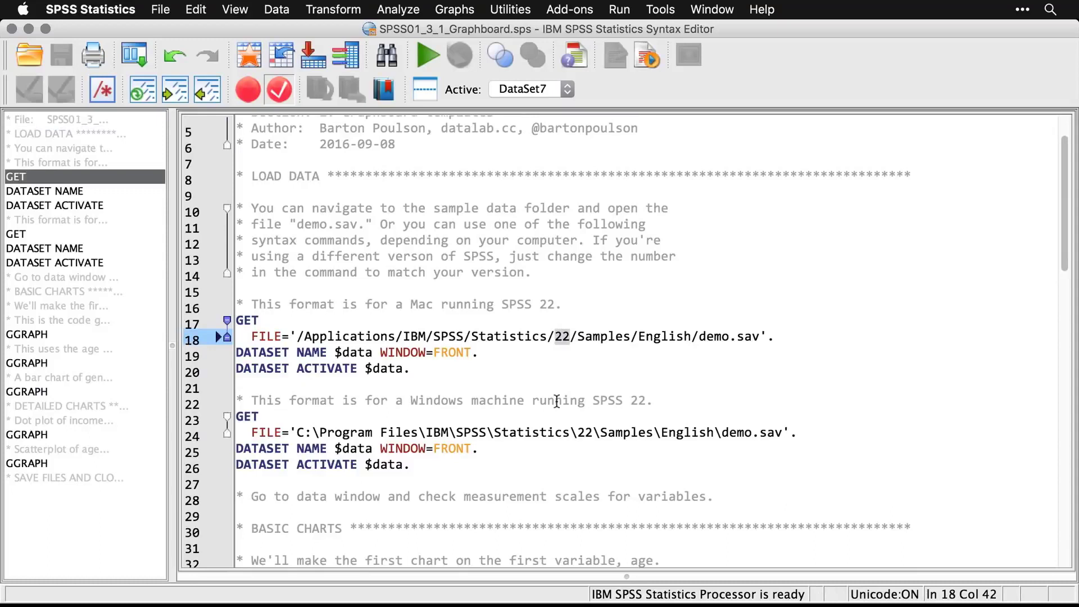
drag(421, 369, 253, 325)
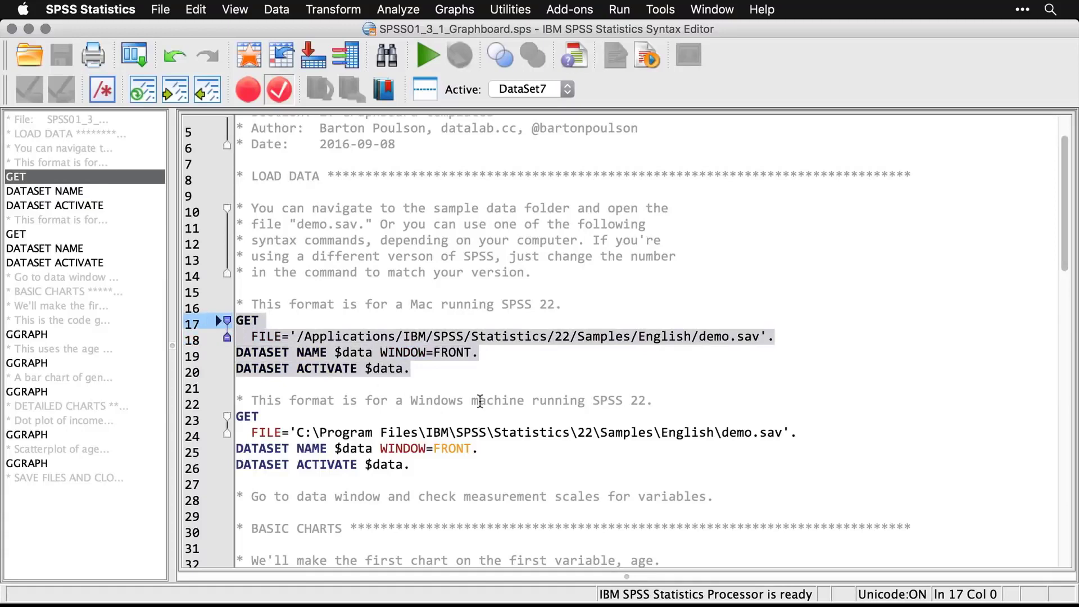
key(super+r)
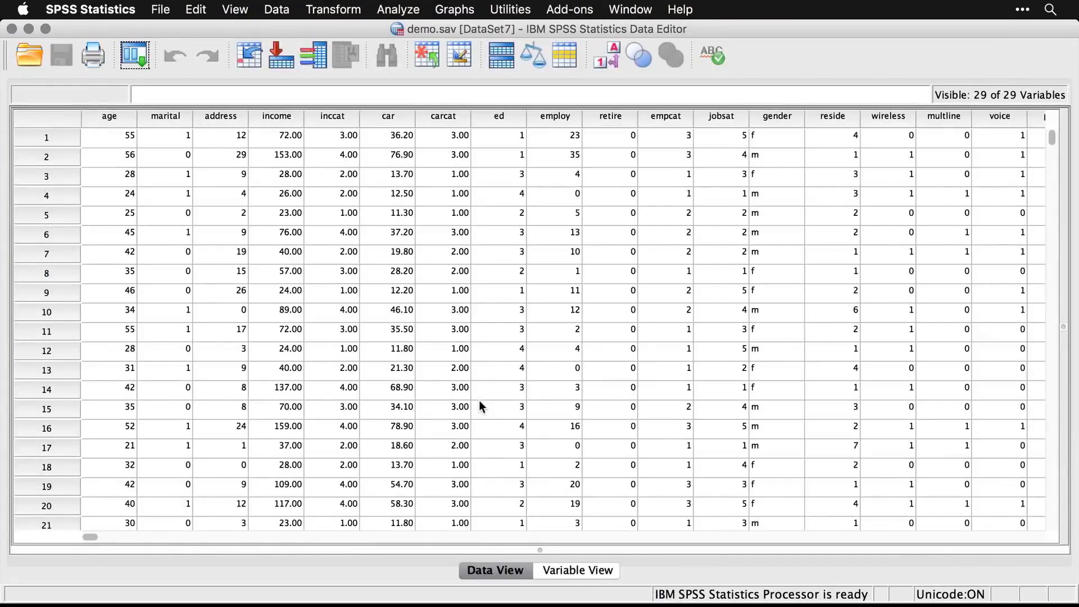
Examine the measurement levels in the variable definitions and the measure options for gender, and return to the data grid
click(576, 568)
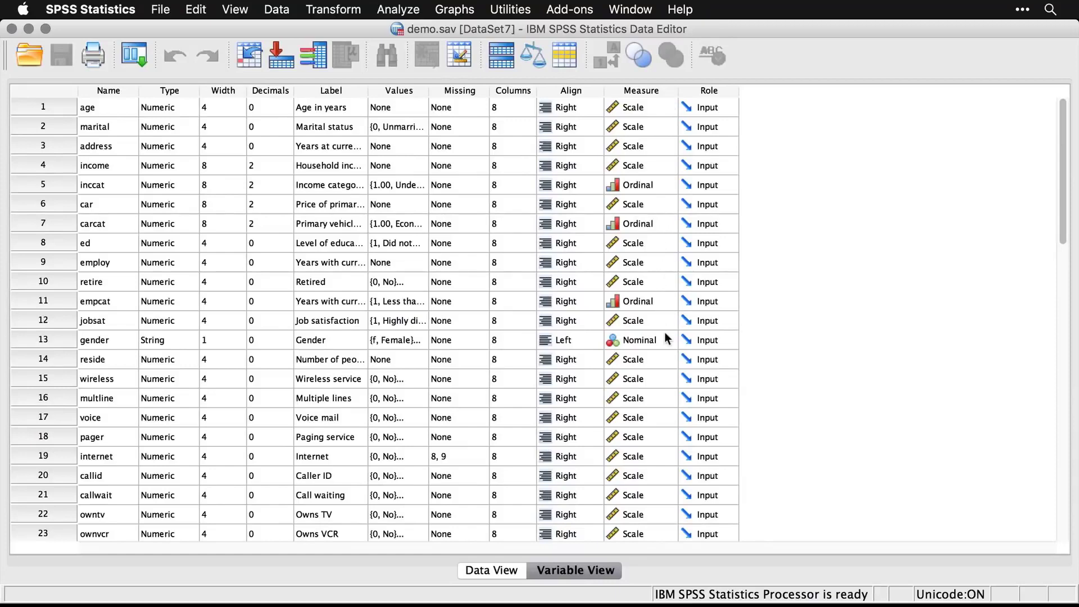
scroll(664, 336, down, 3)
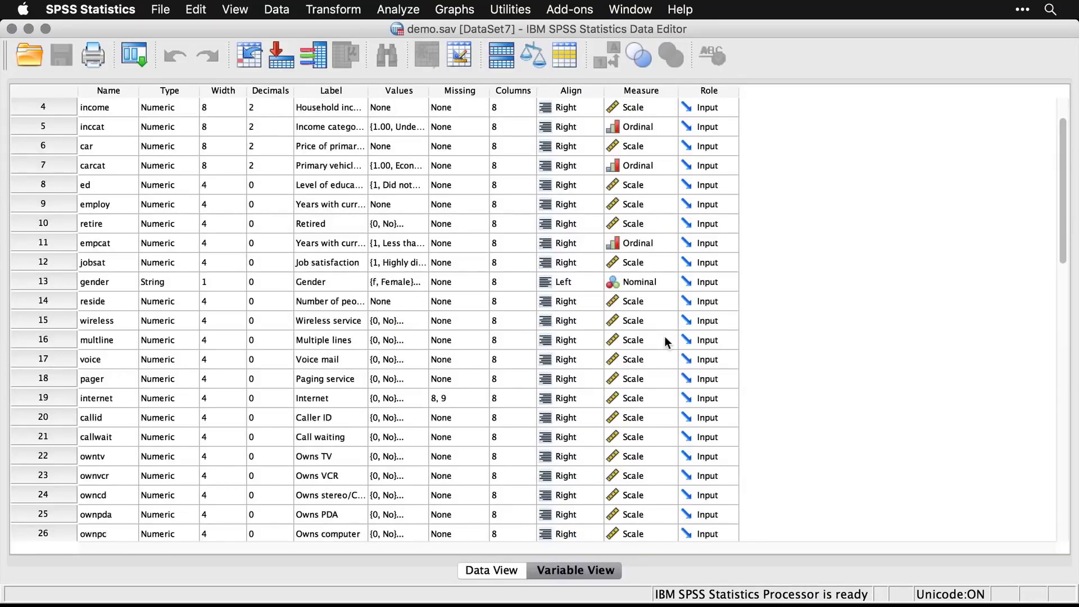
click(660, 279)
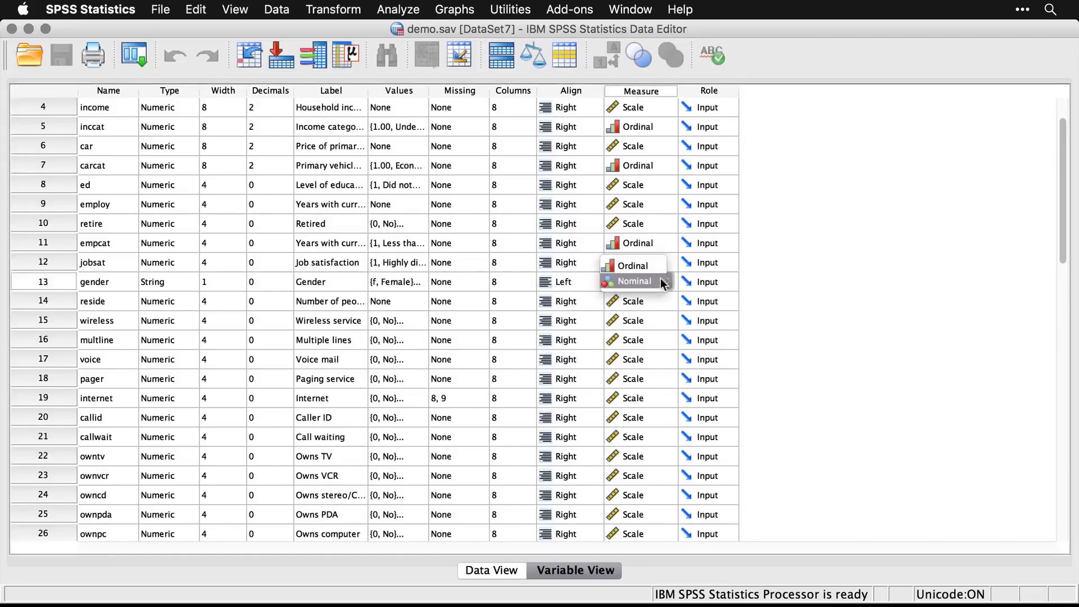
click(801, 288)
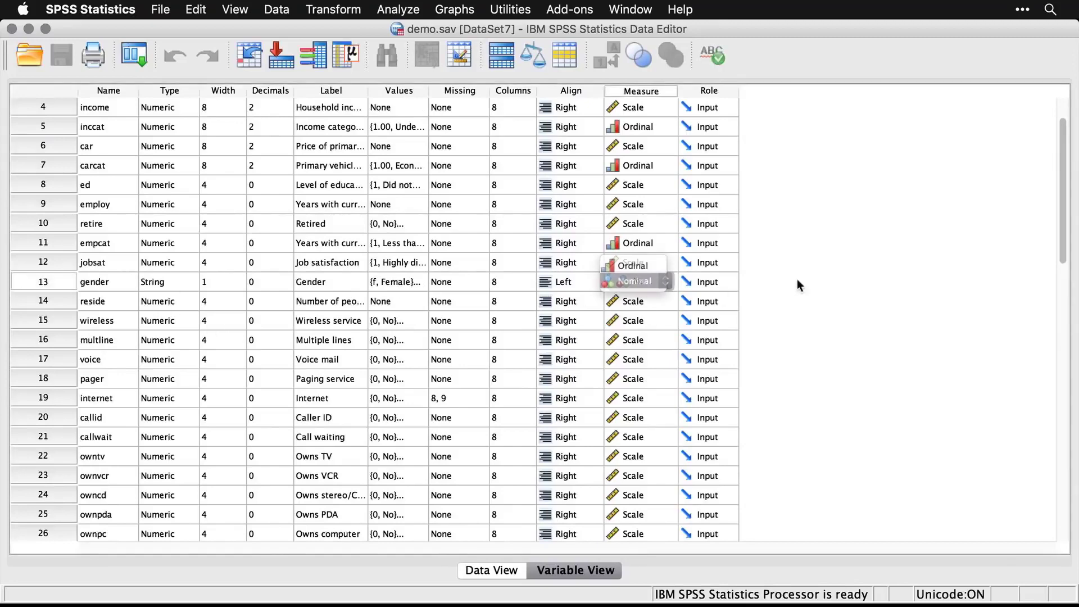
click(505, 571)
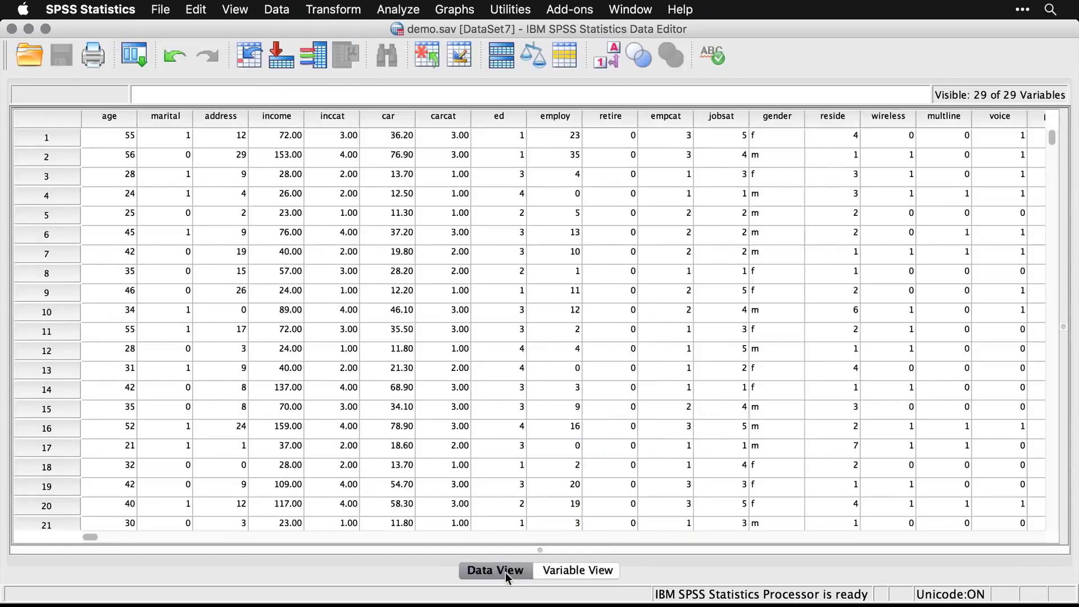
Return to the Graphboard syntax file and create a Dot Plot of Age in years with the Graphboard Template Chooser
key(super+grave)
key(super+grave)
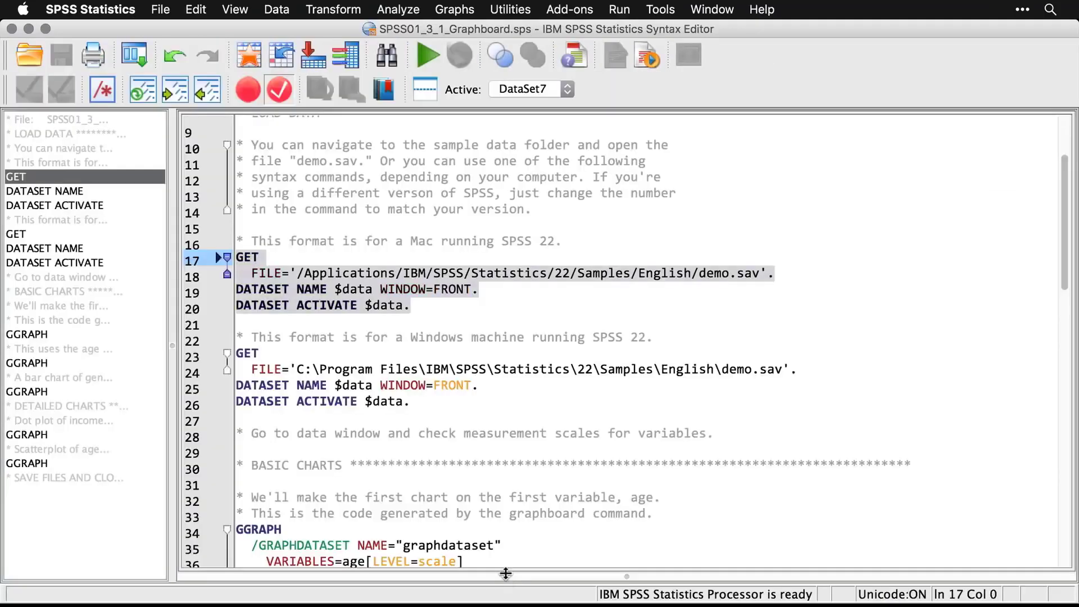
scroll(675, 470, down, 5)
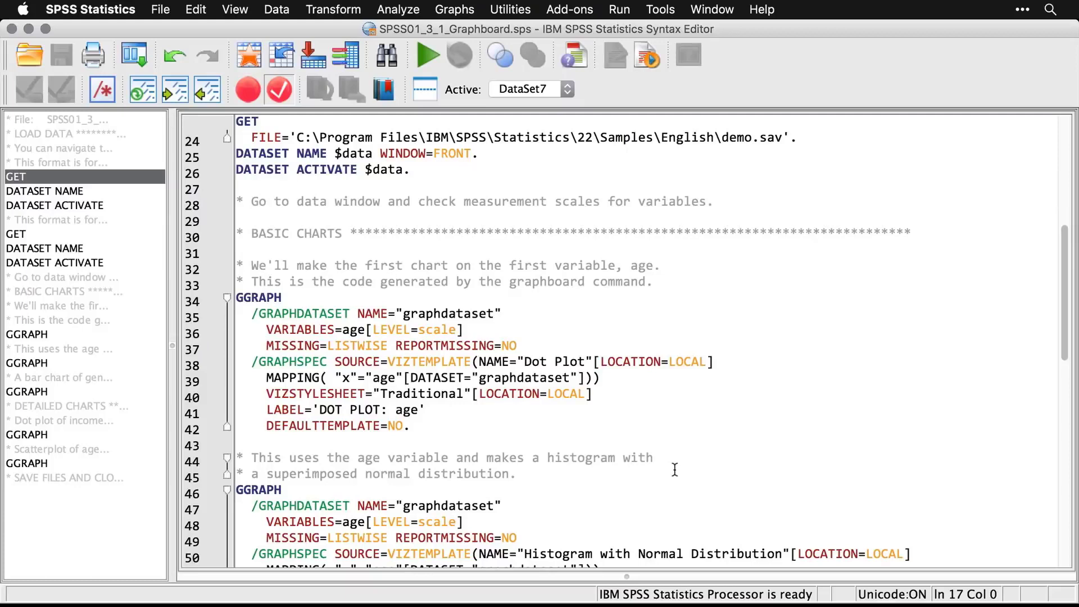
click(460, 11)
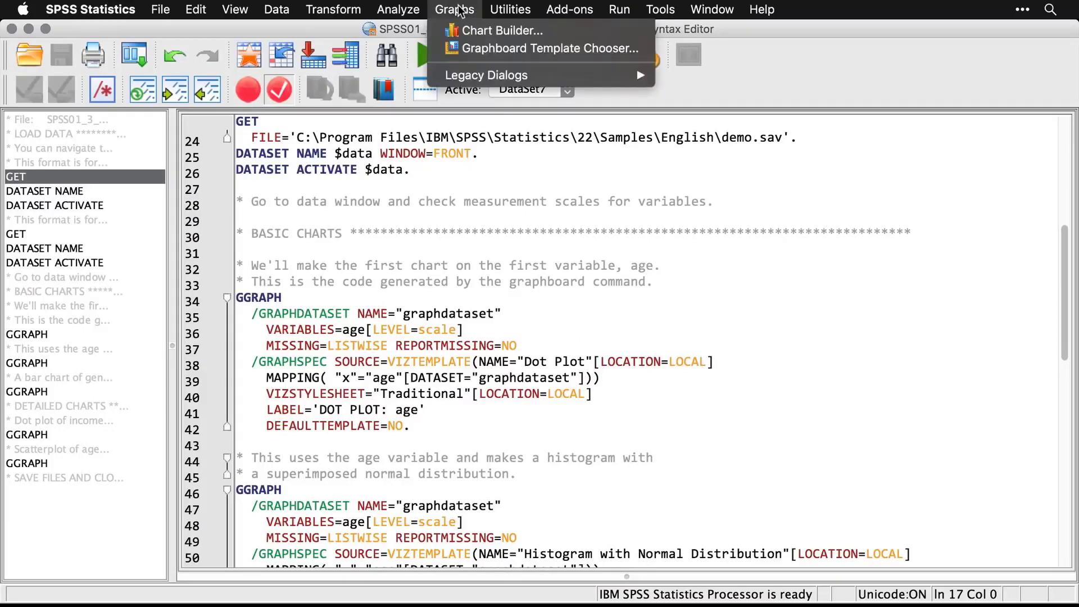
click(493, 50)
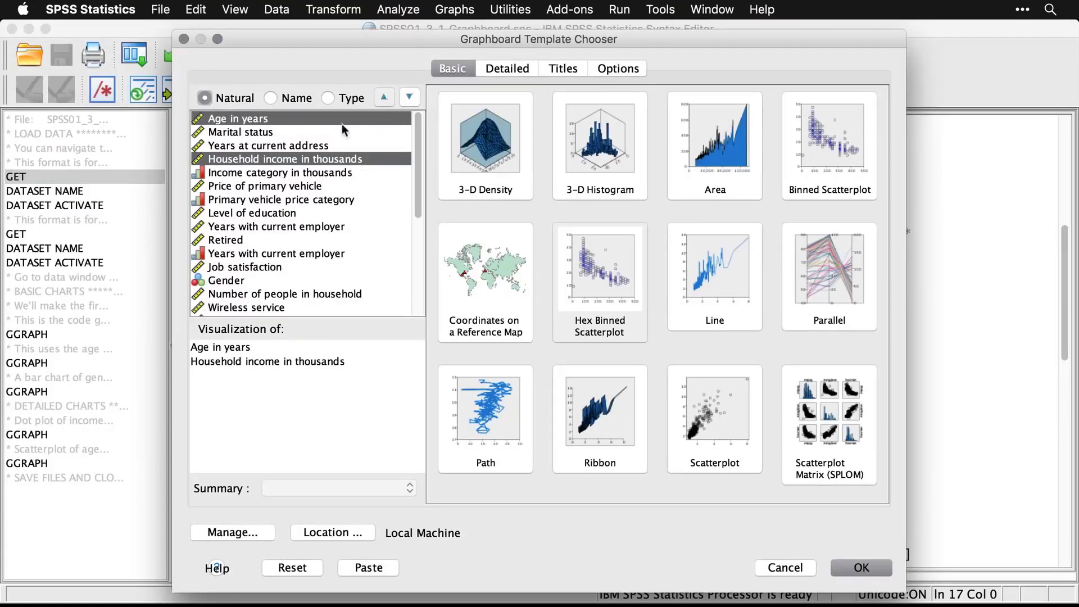
click(290, 121)
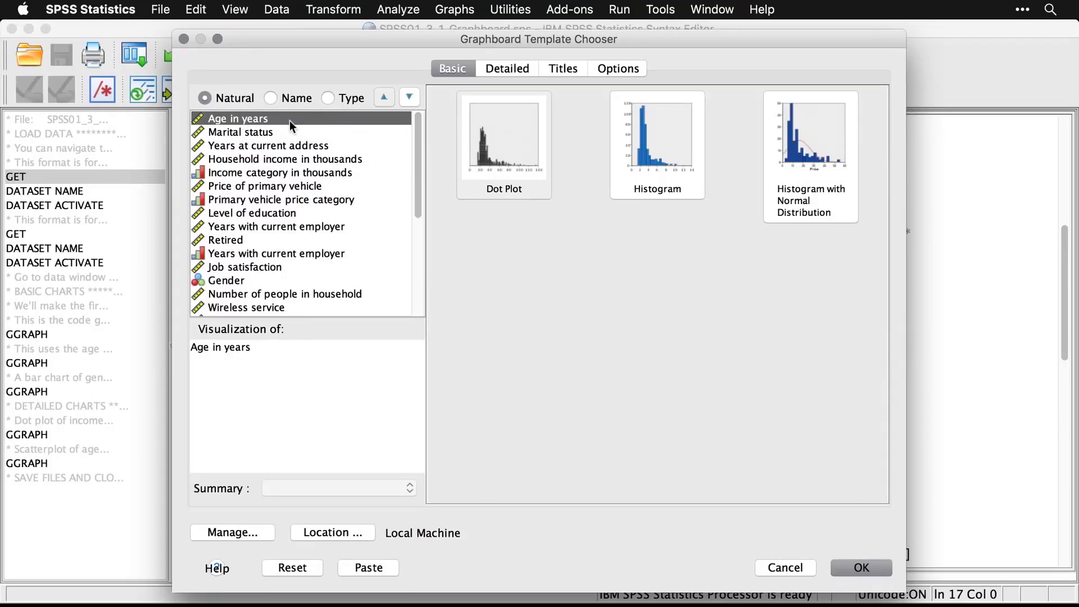
click(494, 149)
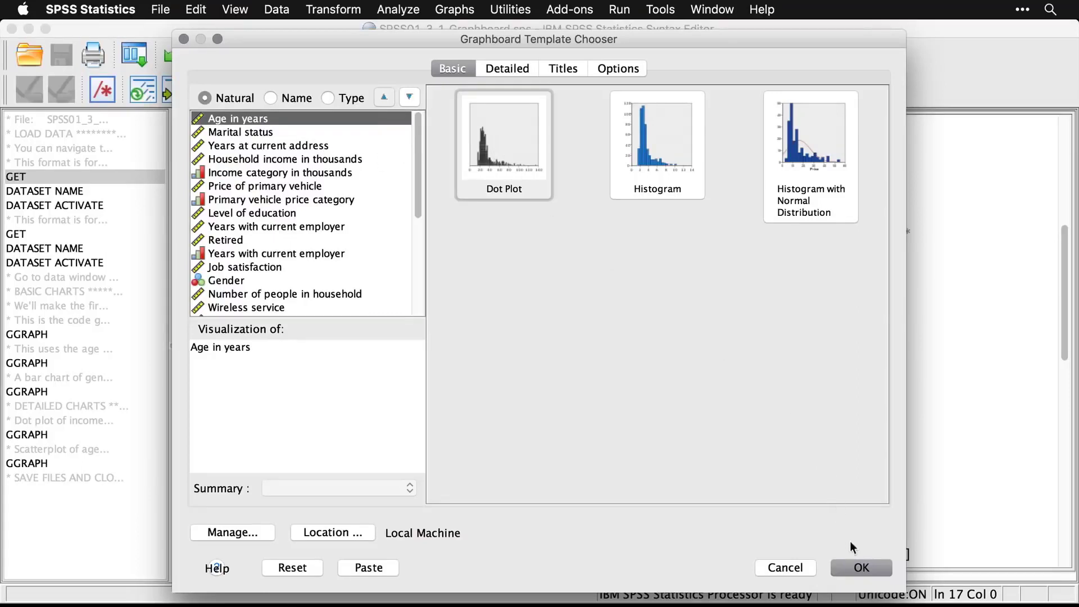
click(861, 567)
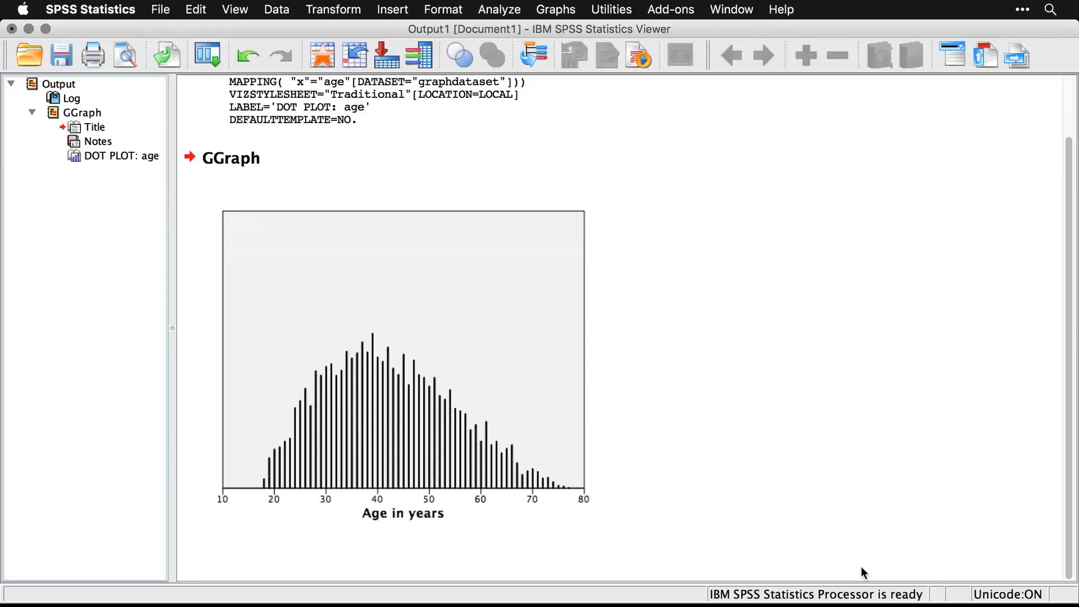
Create a Histogram with Normal Distribution of Age in years with the Graphboard Template Chooser, starting from the syntax file
key(super+grave)
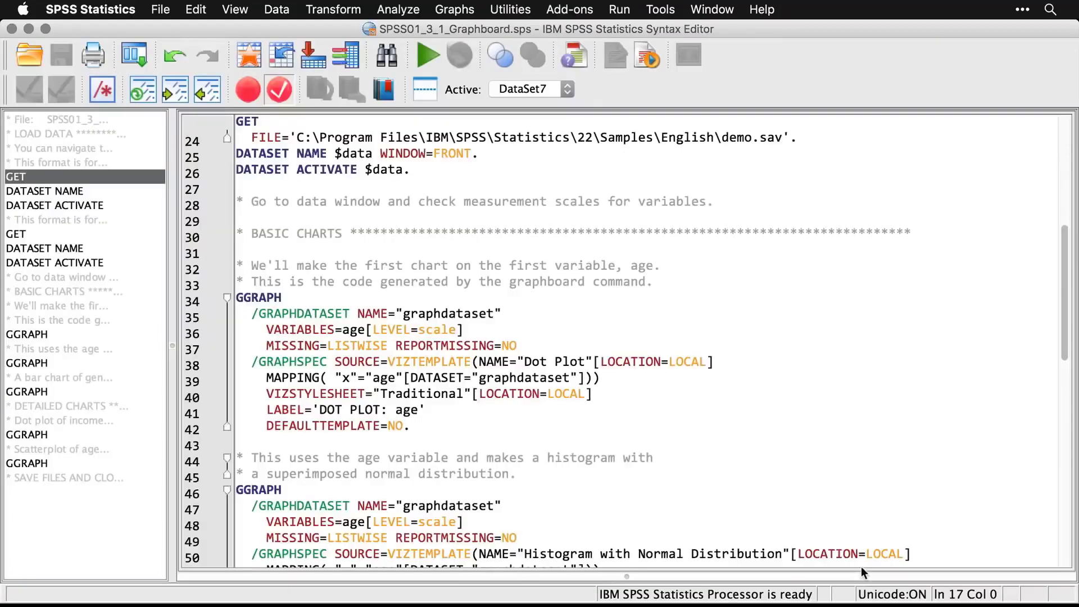
scroll(806, 442, down, 2)
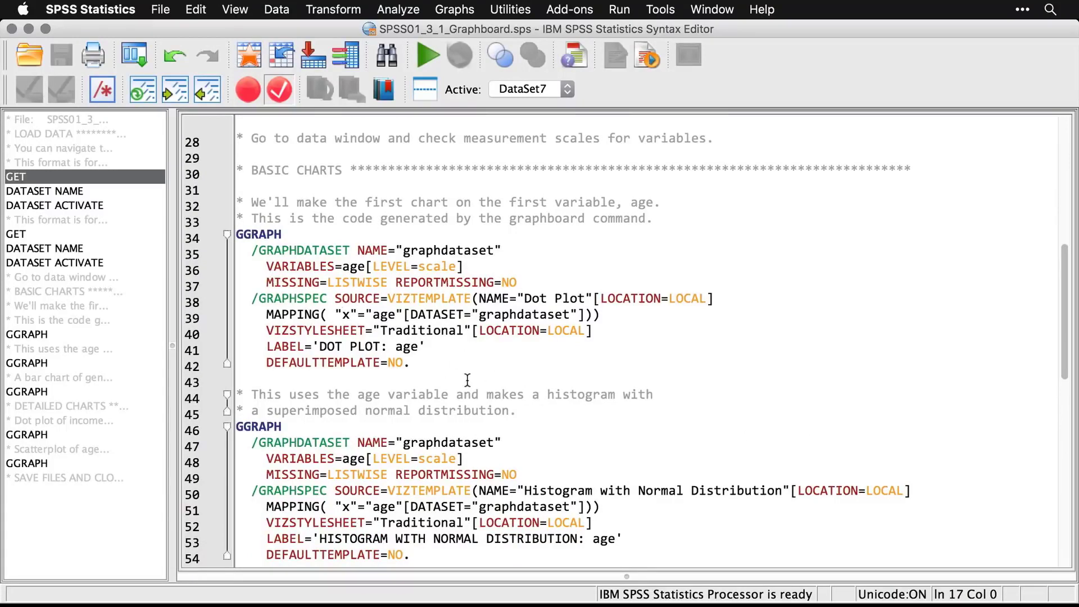
scroll(467, 379, down, 3)
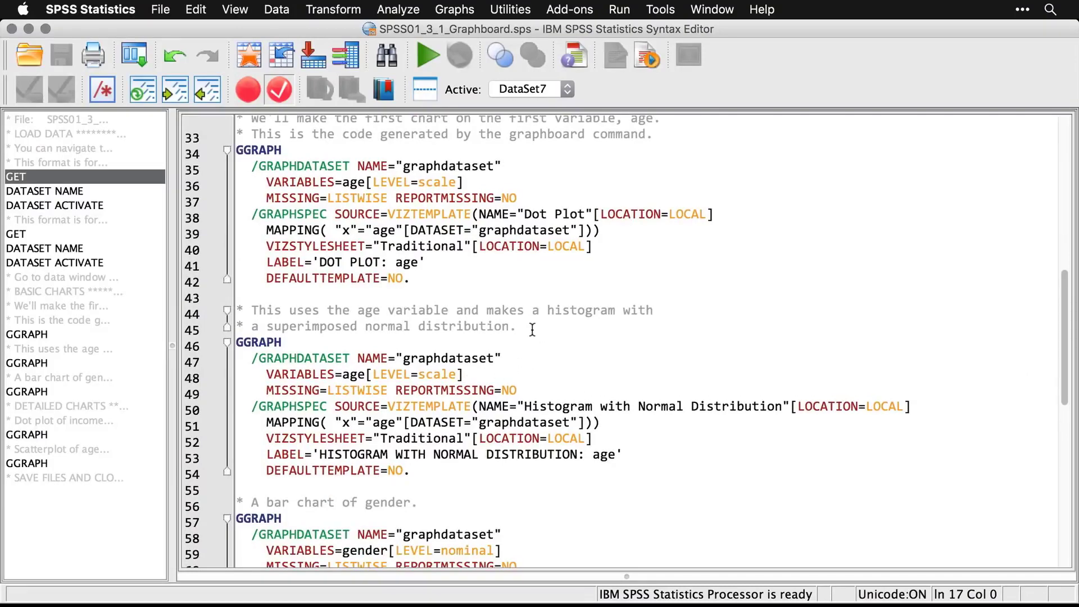
click(459, 12)
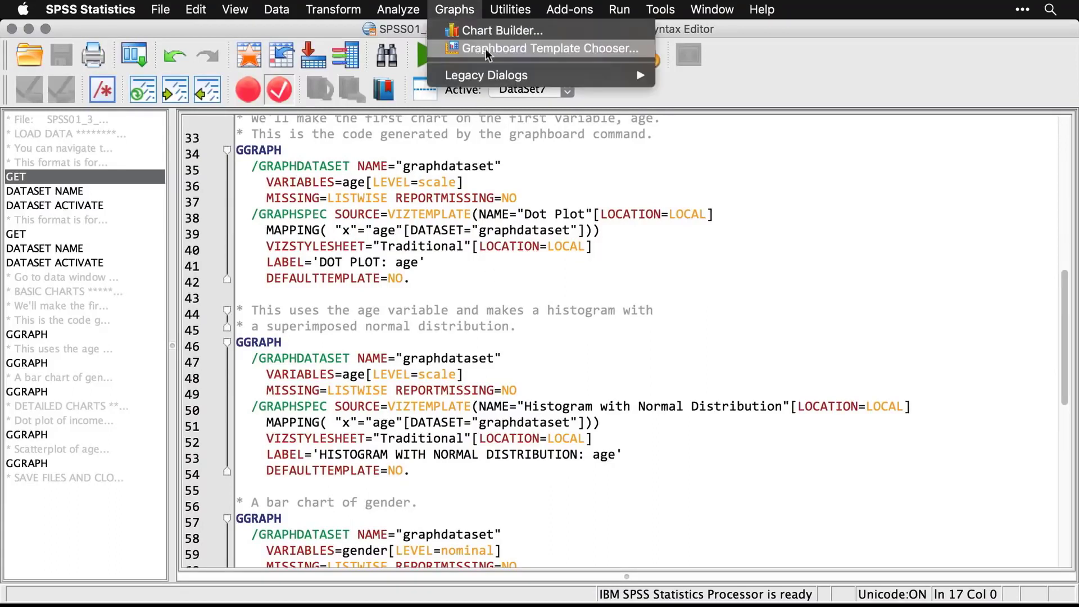
click(461, 48)
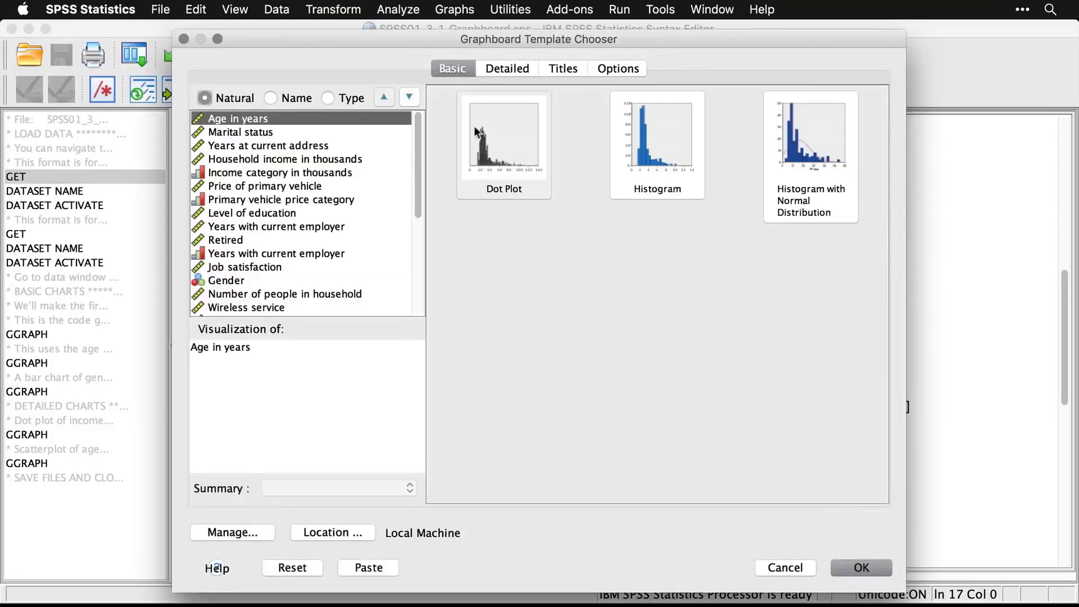
click(807, 161)
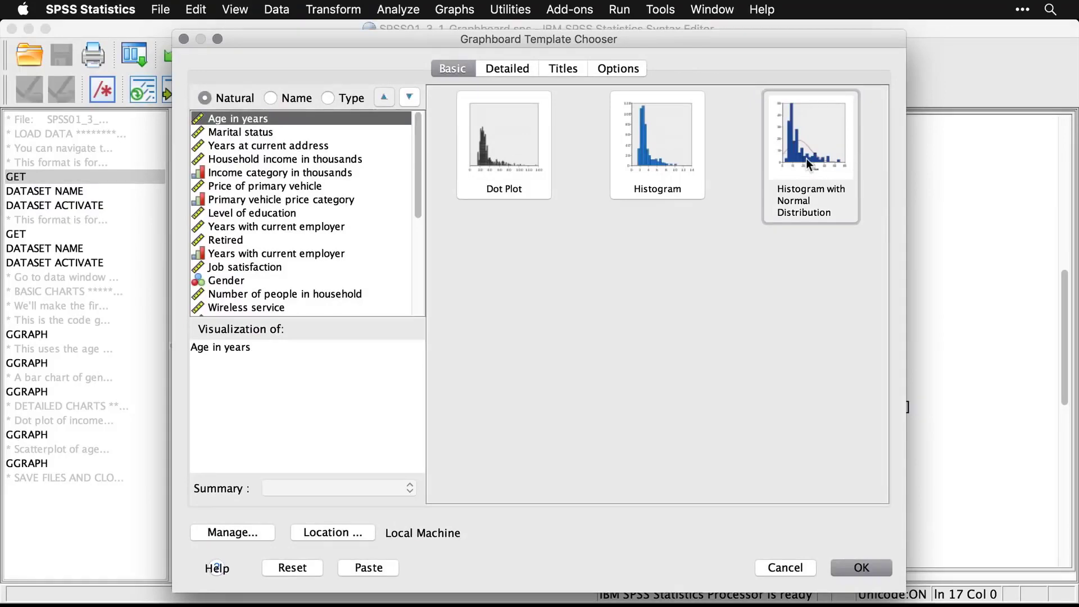
click(868, 568)
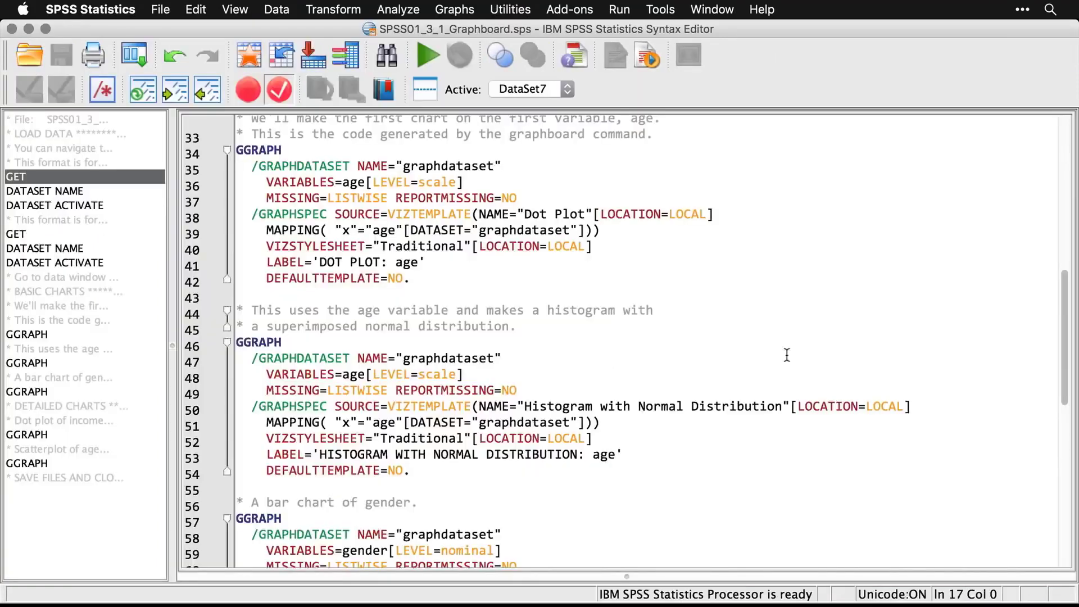
Create a Bar of Counts chart of Gender with the Graphboard Template Chooser and view it in the output
scroll(787, 355, down, 5)
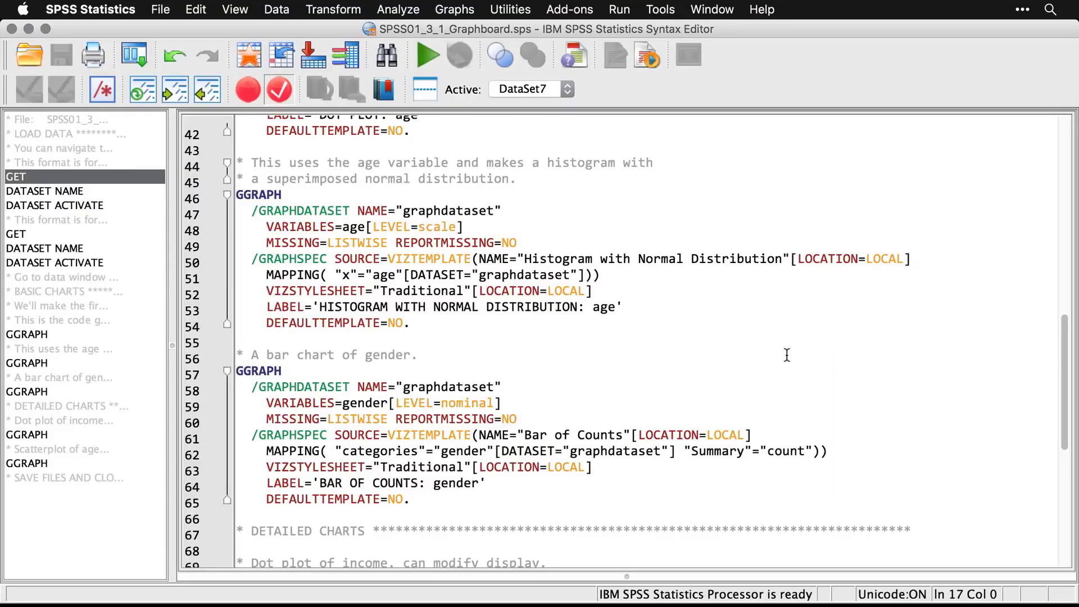
click(455, 9)
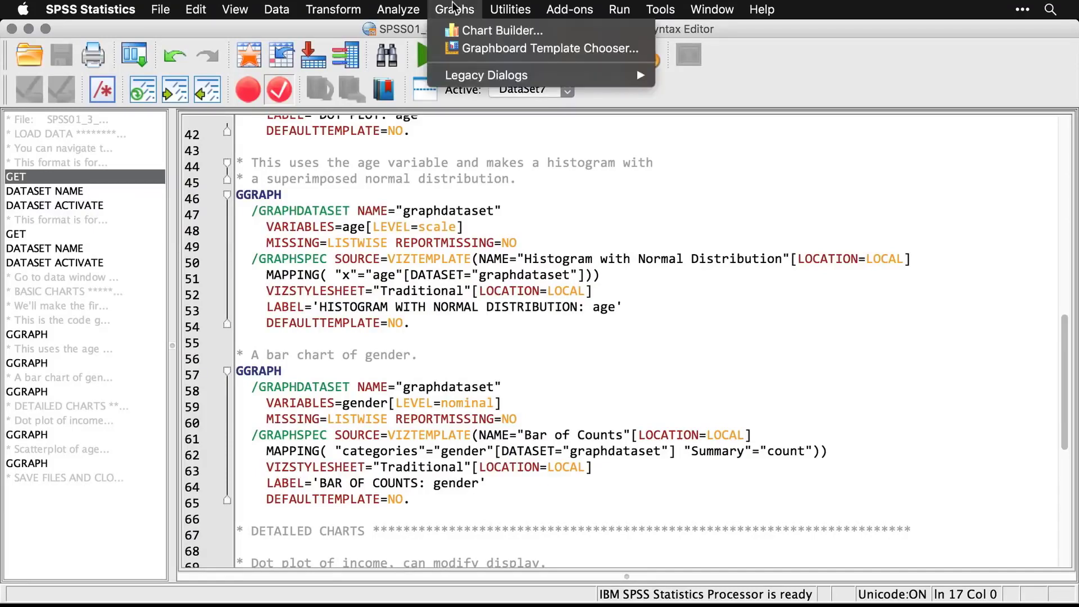
click(453, 49)
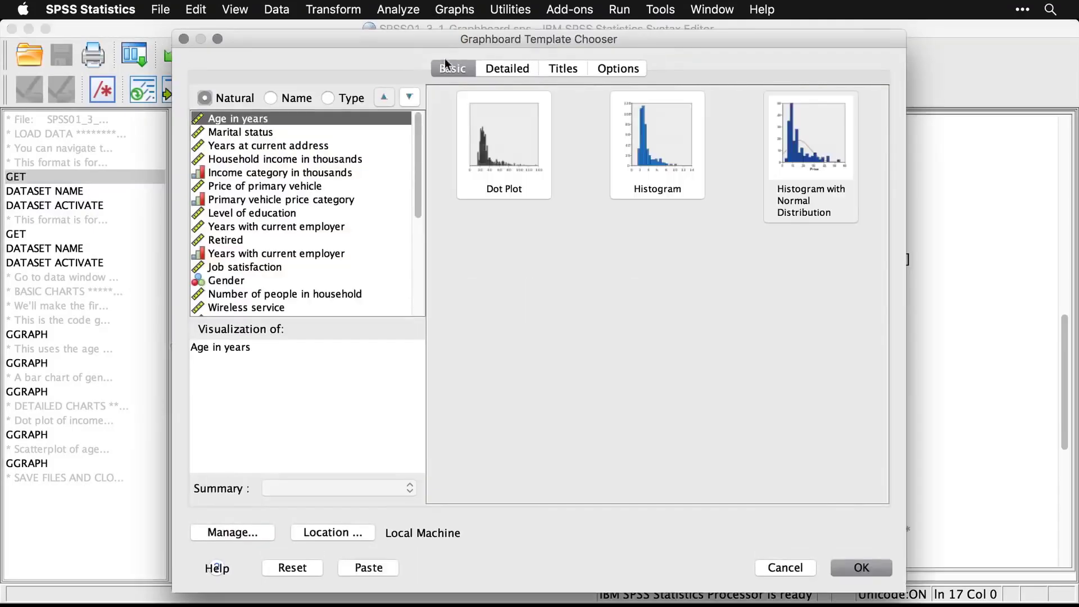
click(230, 281)
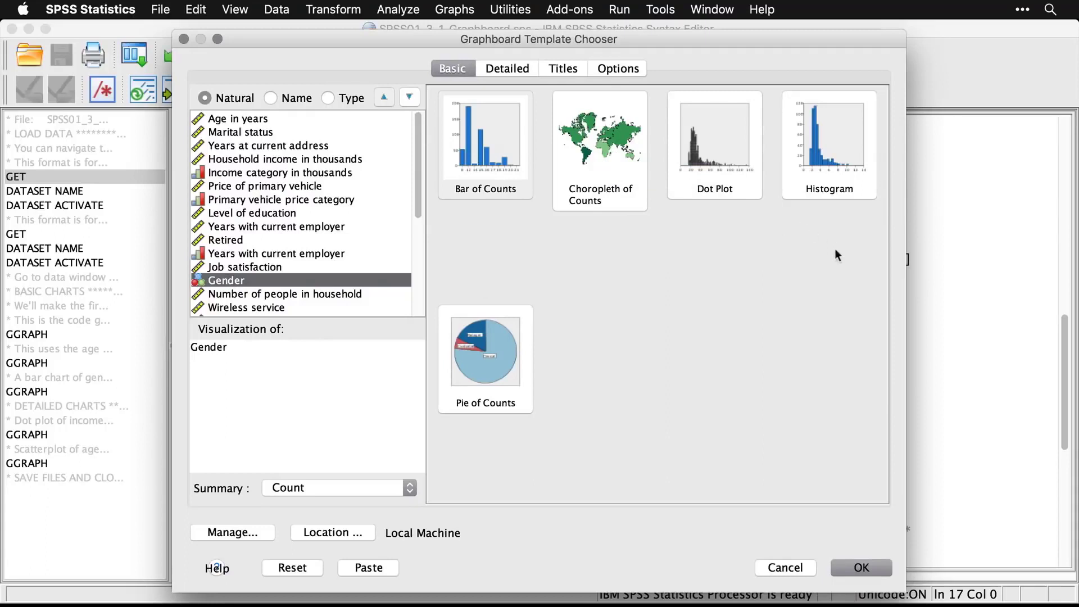
click(481, 150)
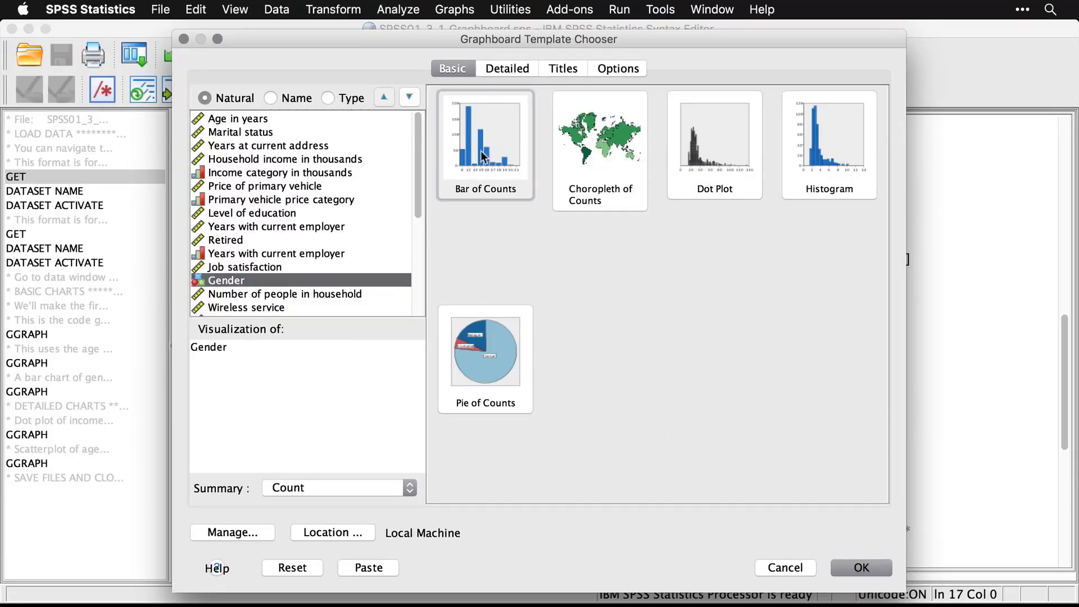
click(861, 568)
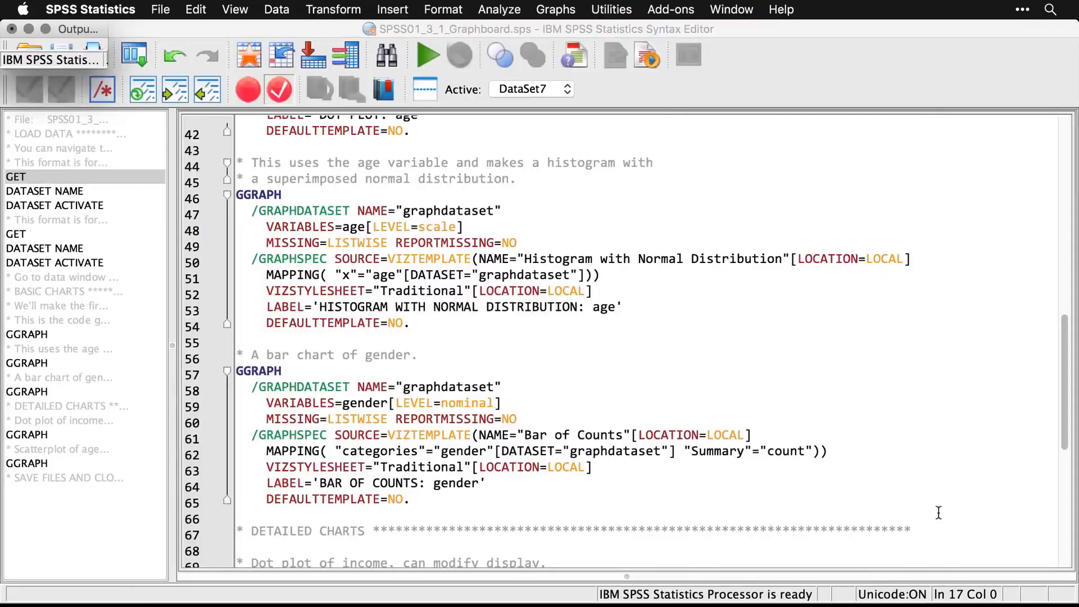
scroll(938, 512, down, 5)
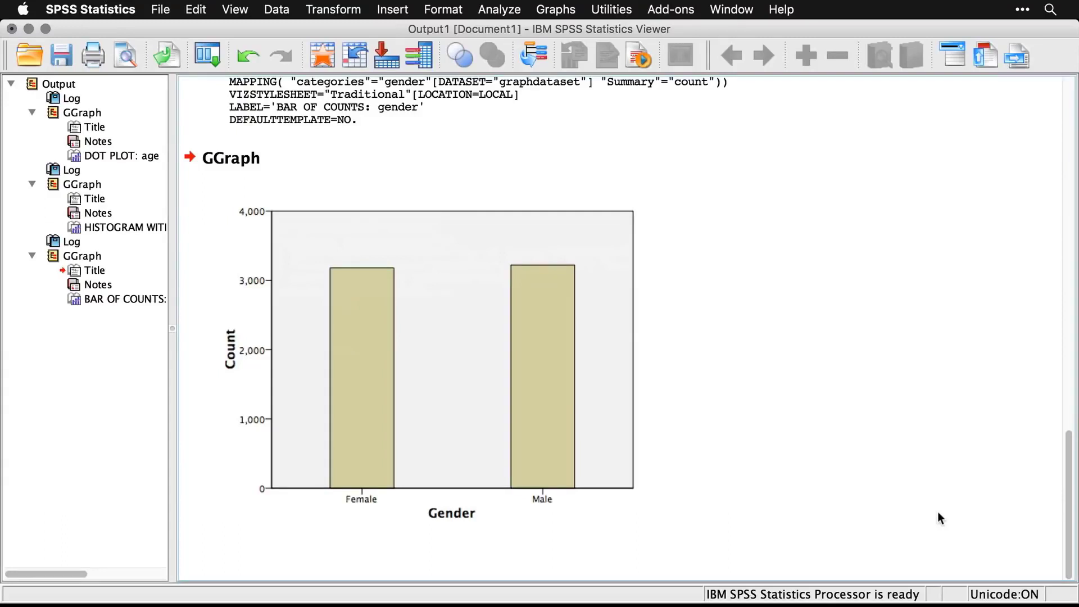
Return to the detailed charts section of the syntax file and choose Dot Plot as the detailed visualization type in the Graphboard Template Chooser
key(super+grave)
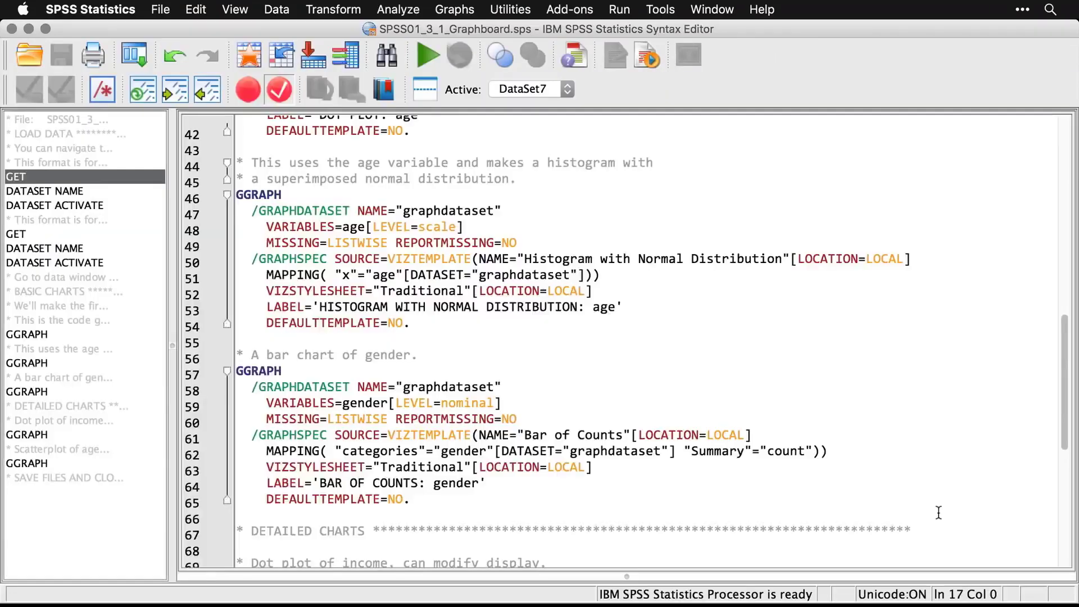
scroll(938, 513, down, 3)
scroll(938, 513, down, 3)
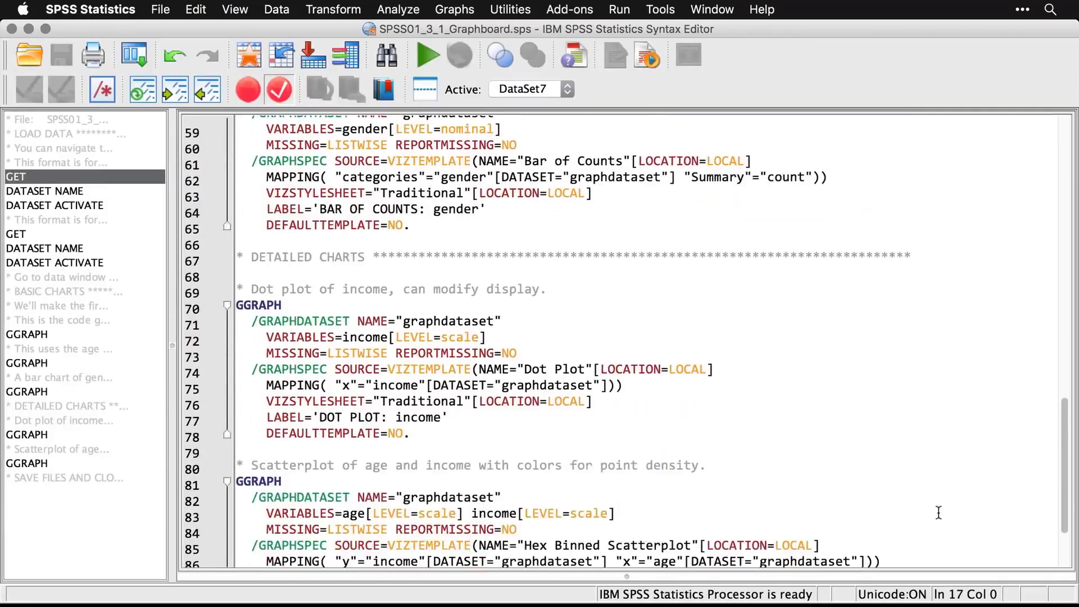
scroll(938, 513, down, 1)
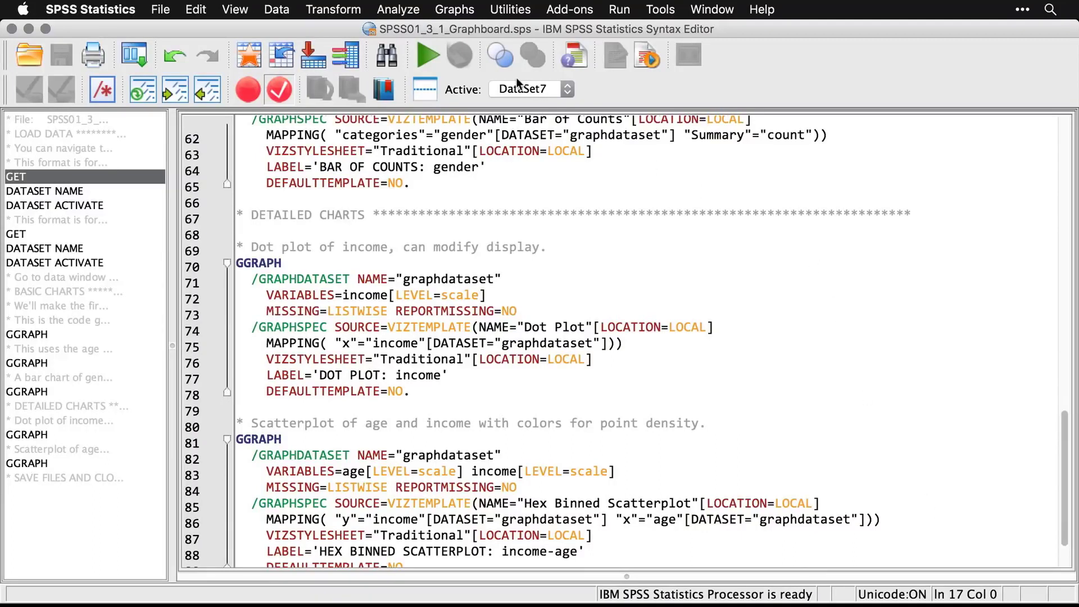
click(441, 7)
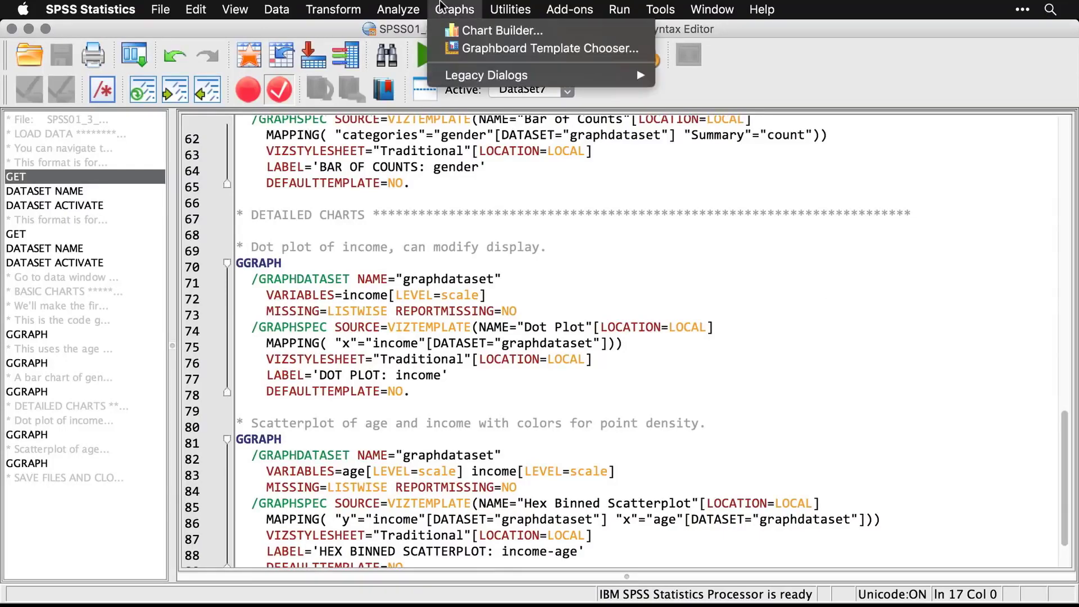
click(440, 51)
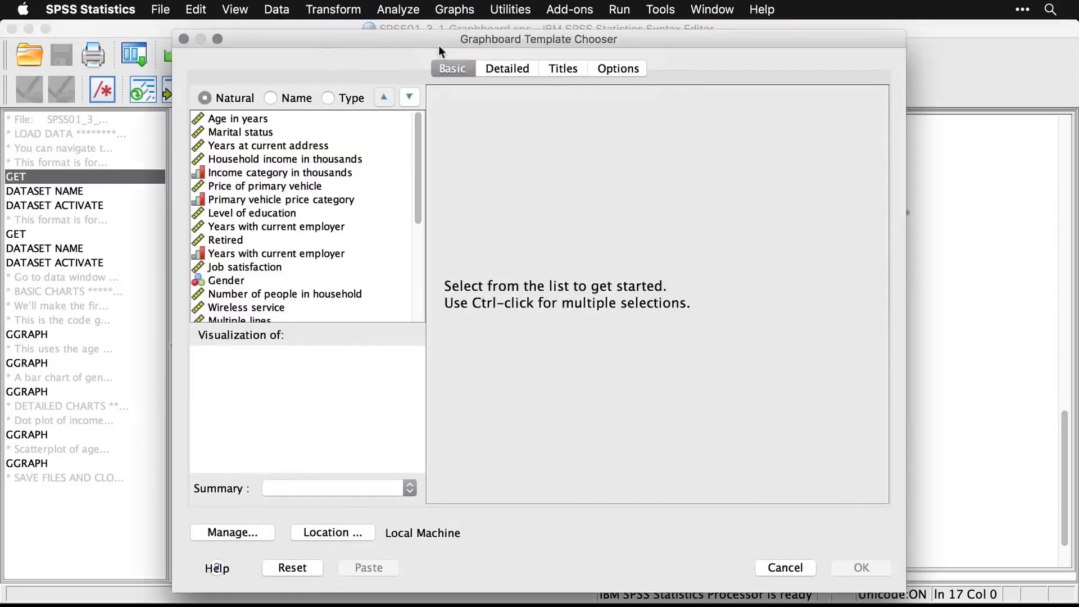
click(527, 72)
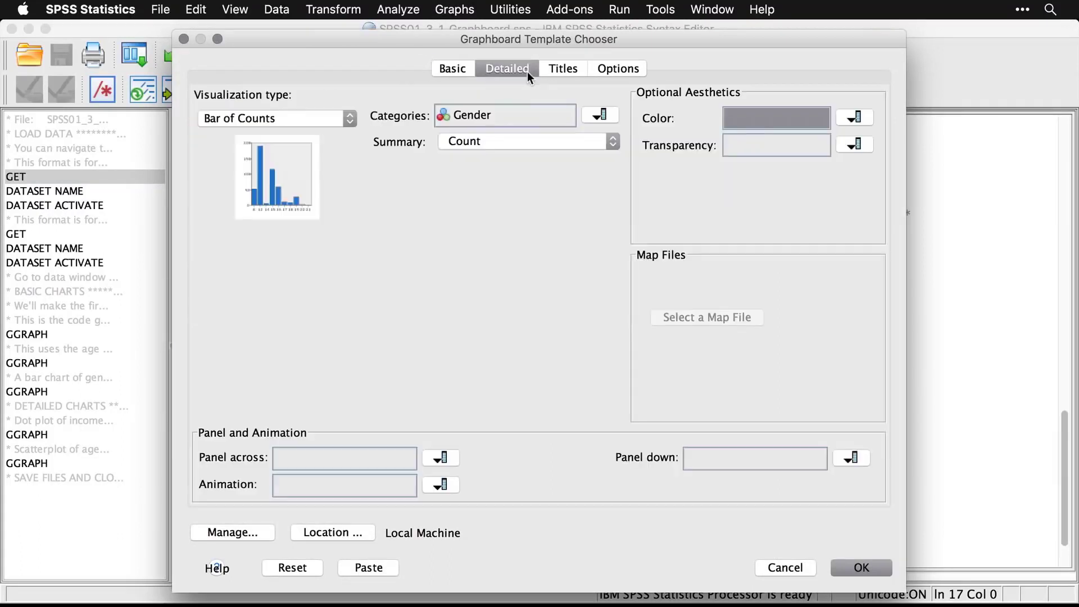
click(338, 120)
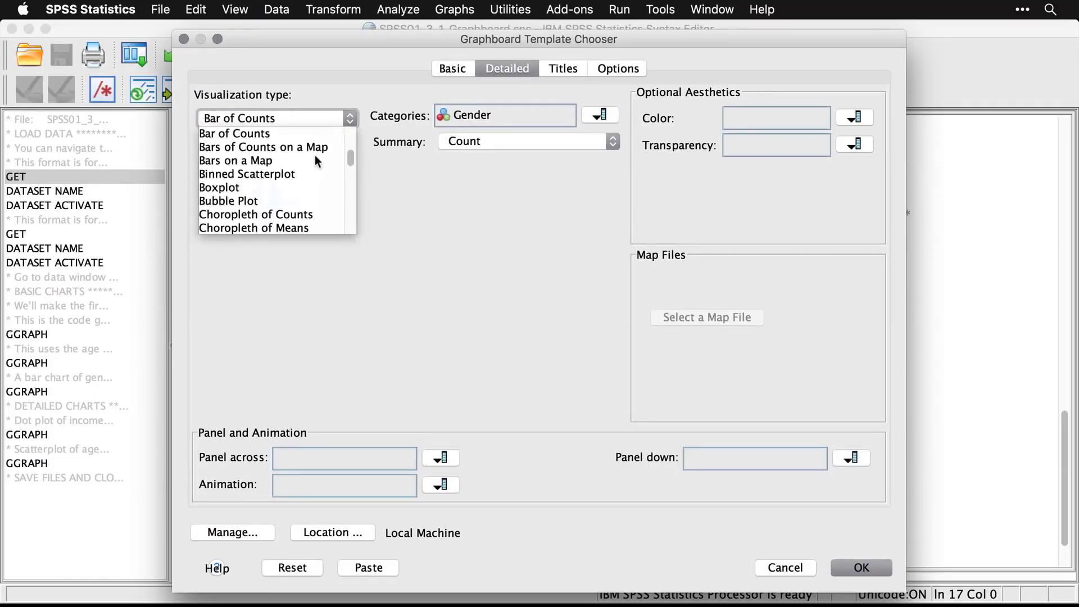
scroll(314, 155, down, 8)
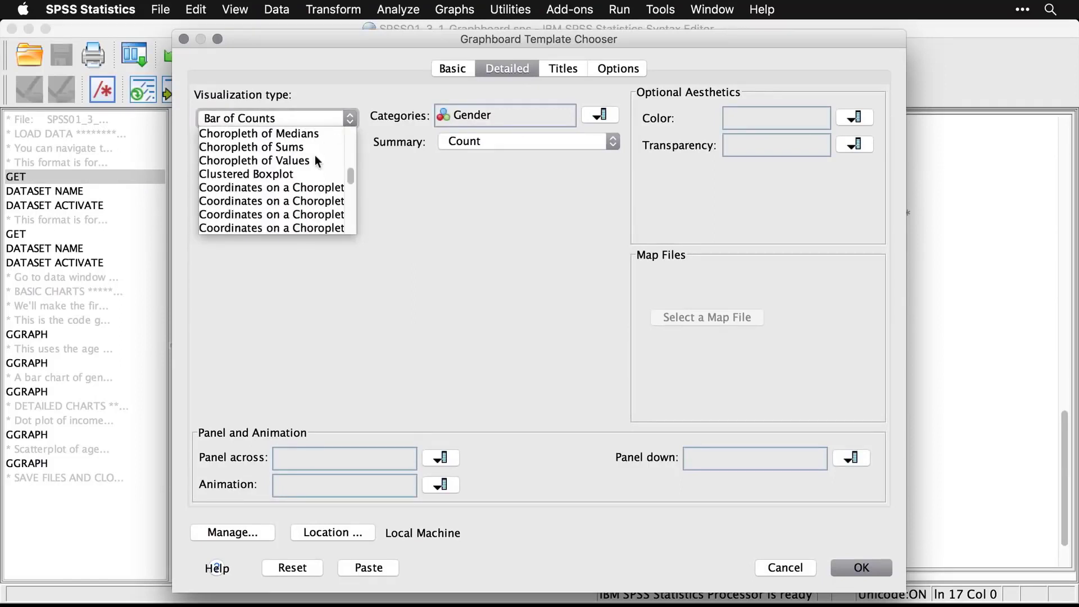
scroll(315, 156, down, 4)
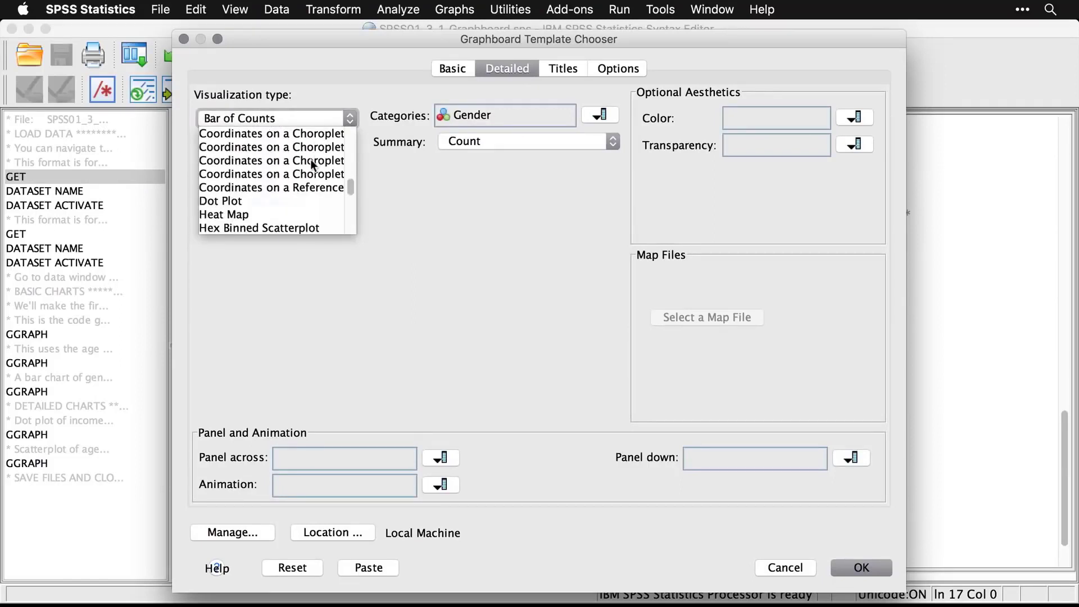
click(222, 200)
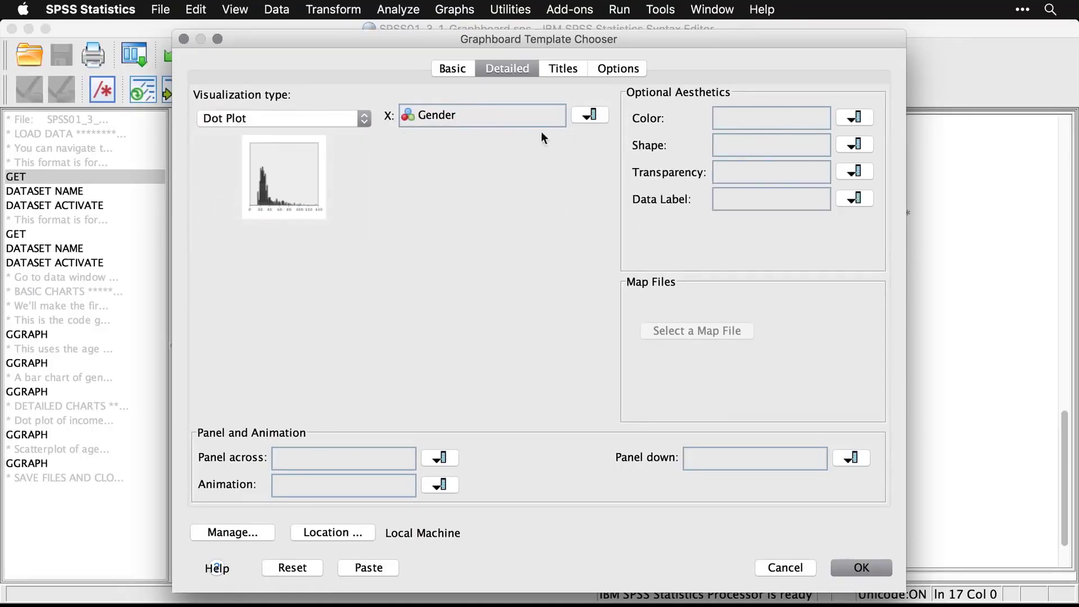
Assign Household income in thousands as the dot plot's X variable and generate the chart
click(587, 115)
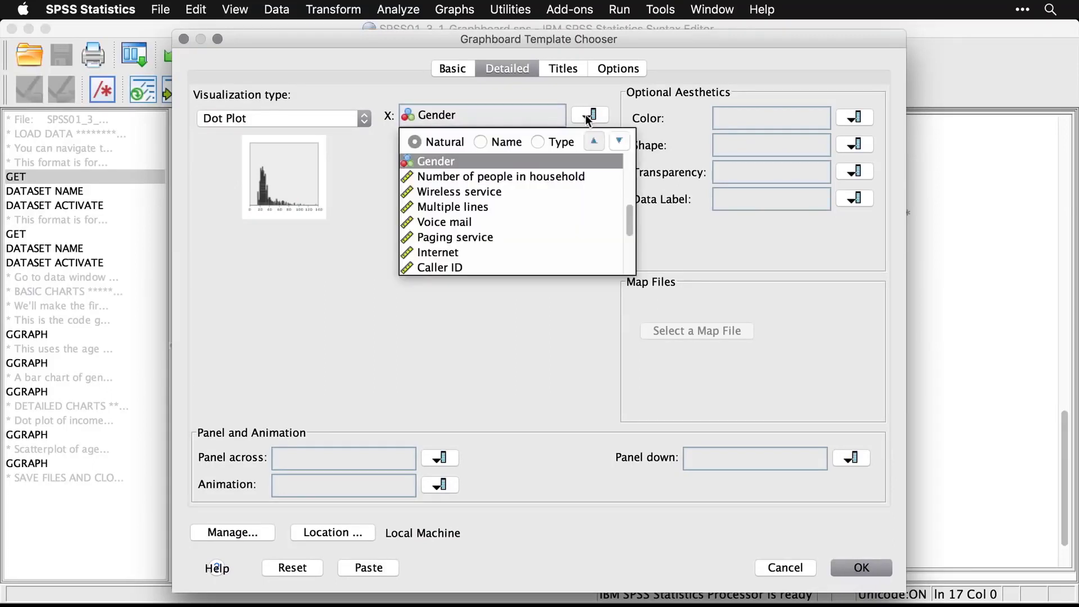
click(629, 183)
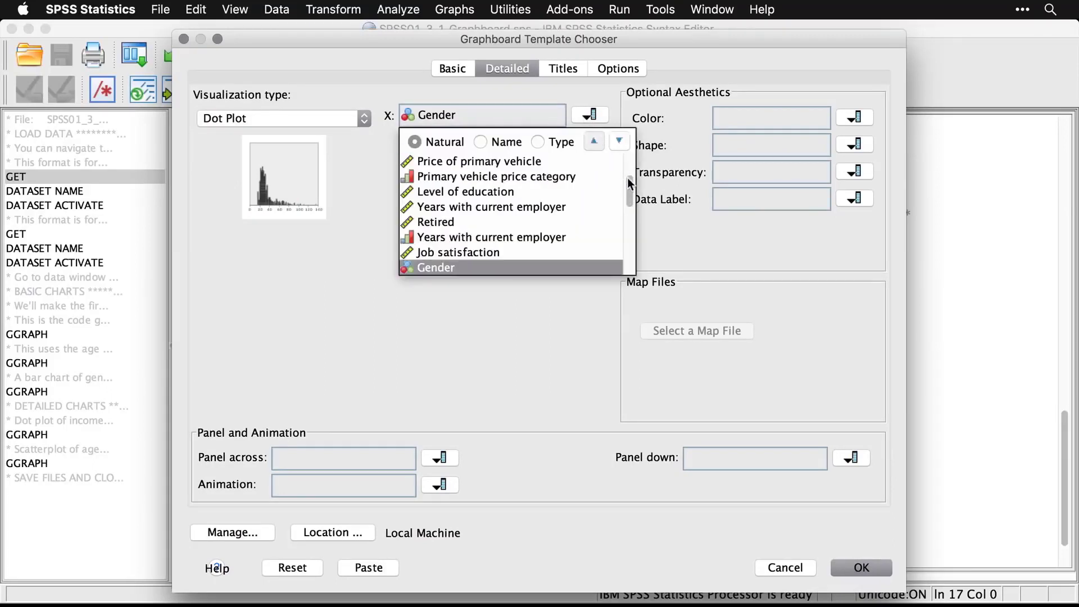
drag(629, 183, 630, 167)
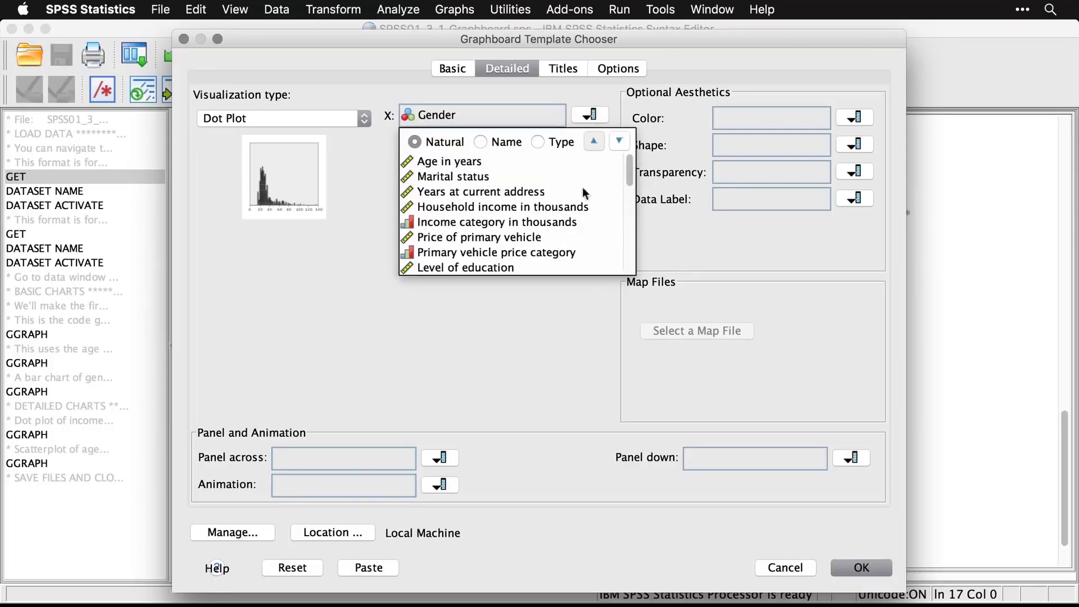
click(547, 206)
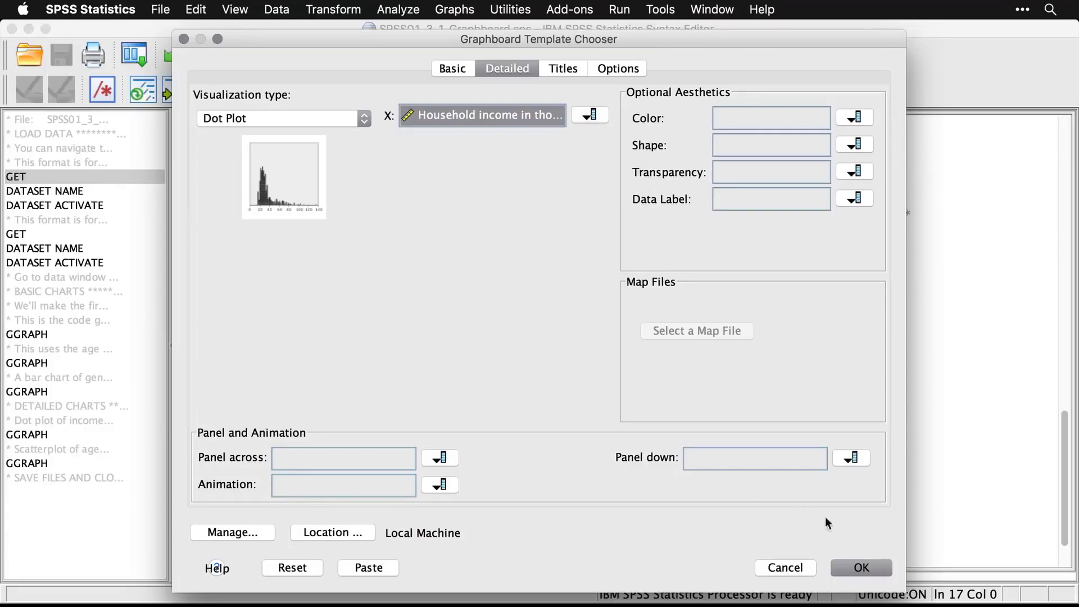
click(862, 568)
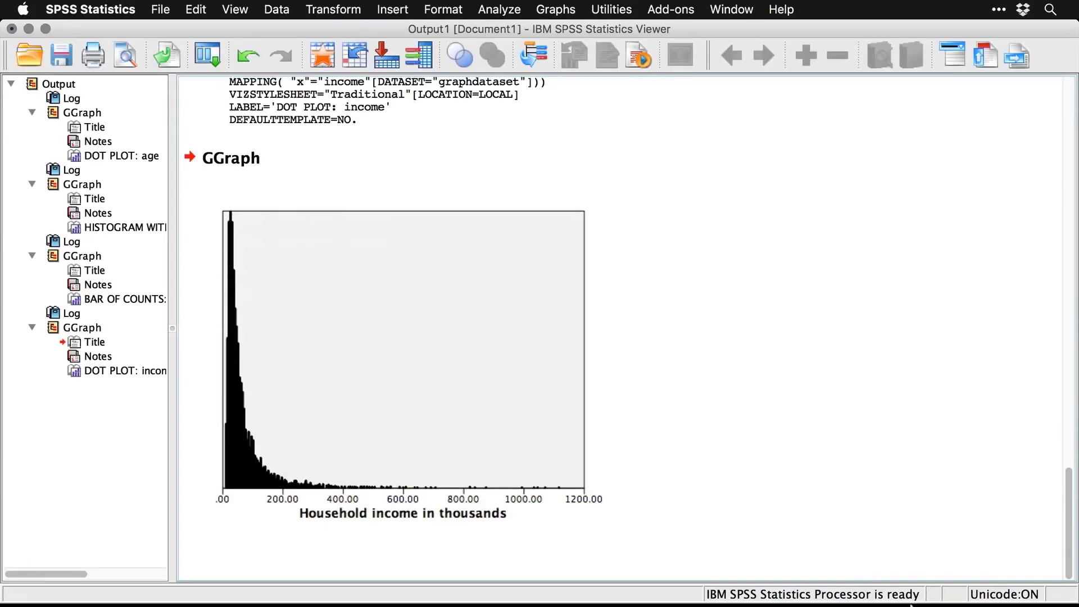
Open the income dot plot in the Graphboard Editor and set the X-axis labels' minimum decimal digits to 0
click(595, 500)
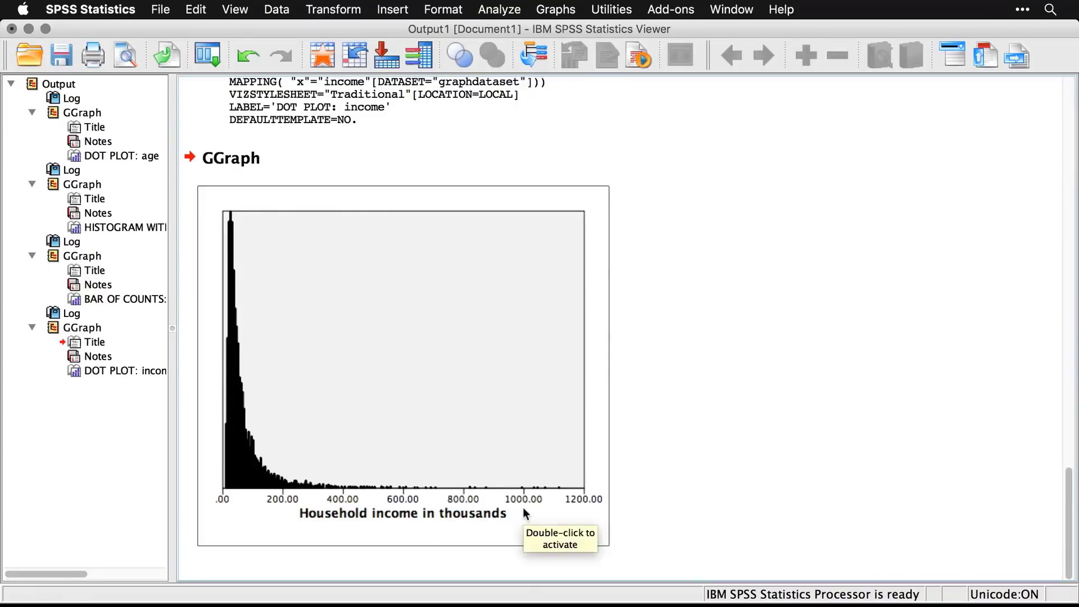
click(262, 461)
double_click(263, 463)
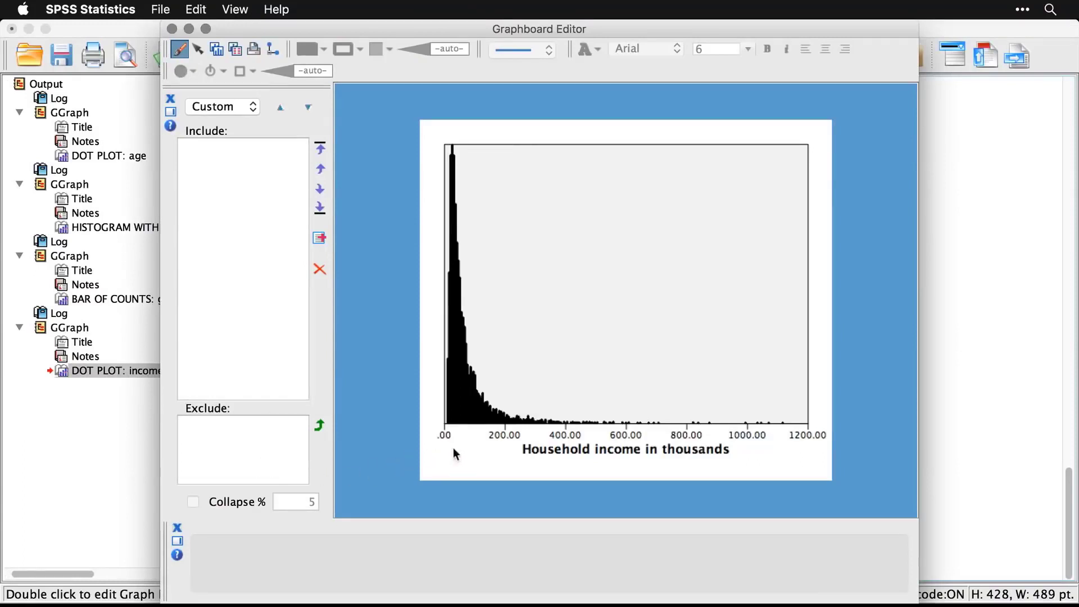
click(511, 437)
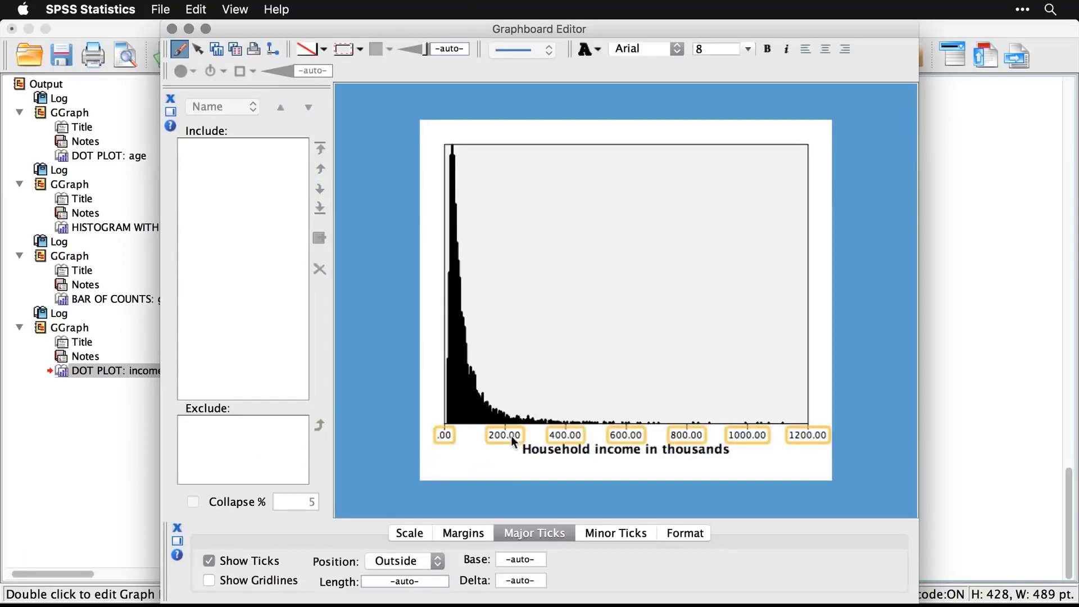
click(680, 537)
click(643, 557)
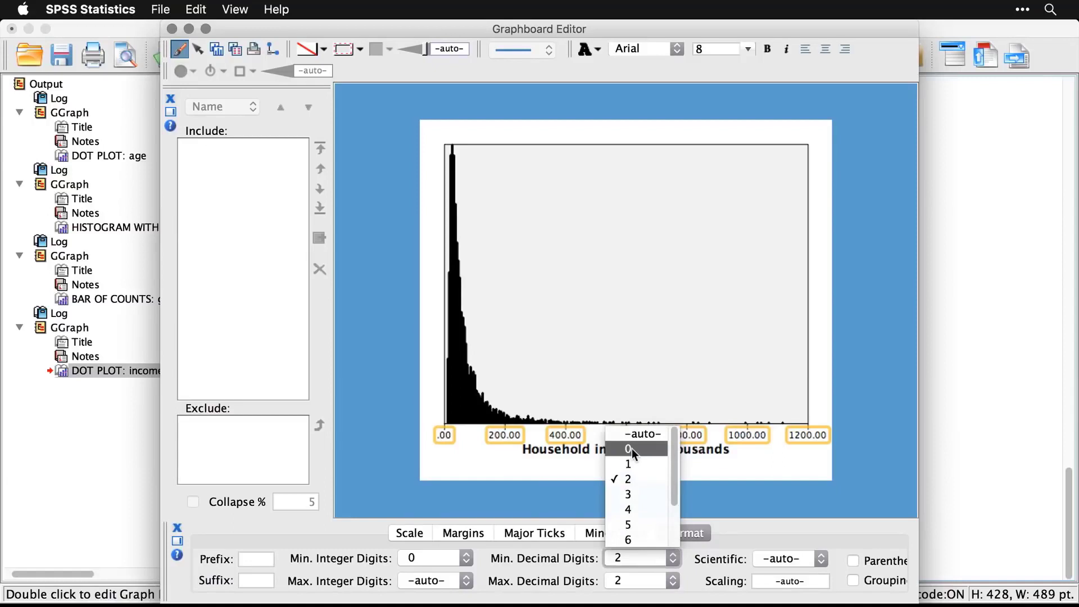
click(632, 449)
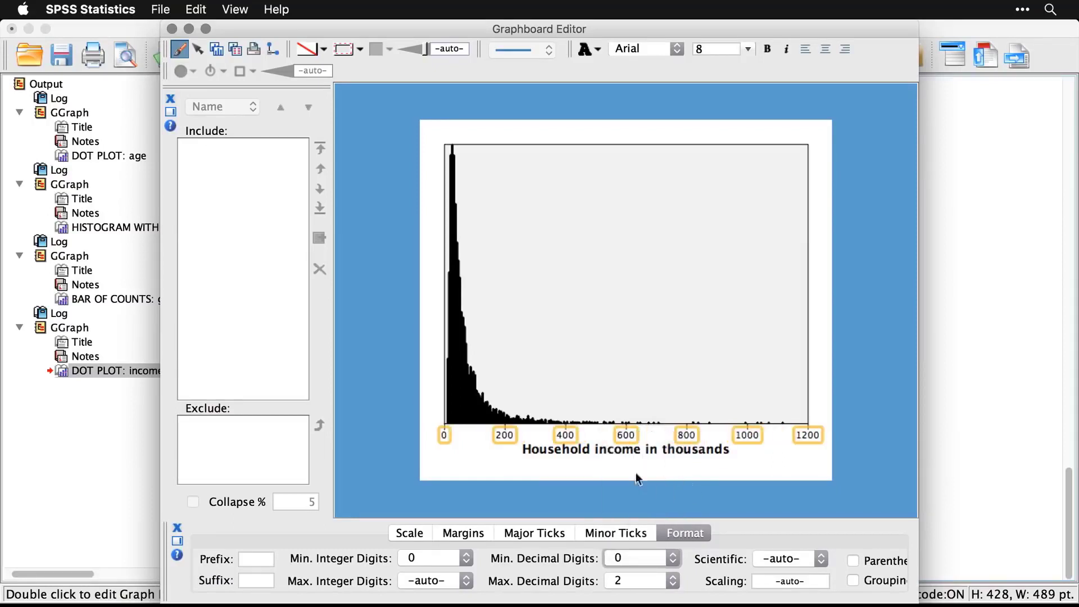
Change the modifier of the income dot plot's points to Dodge and deselect them to view the chart
click(463, 392)
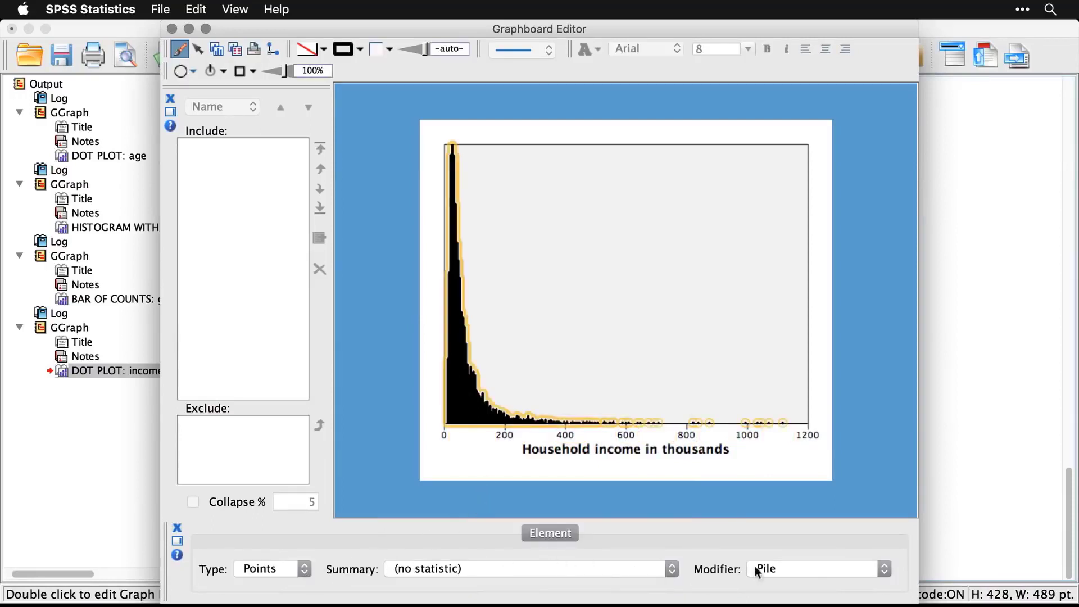
click(867, 576)
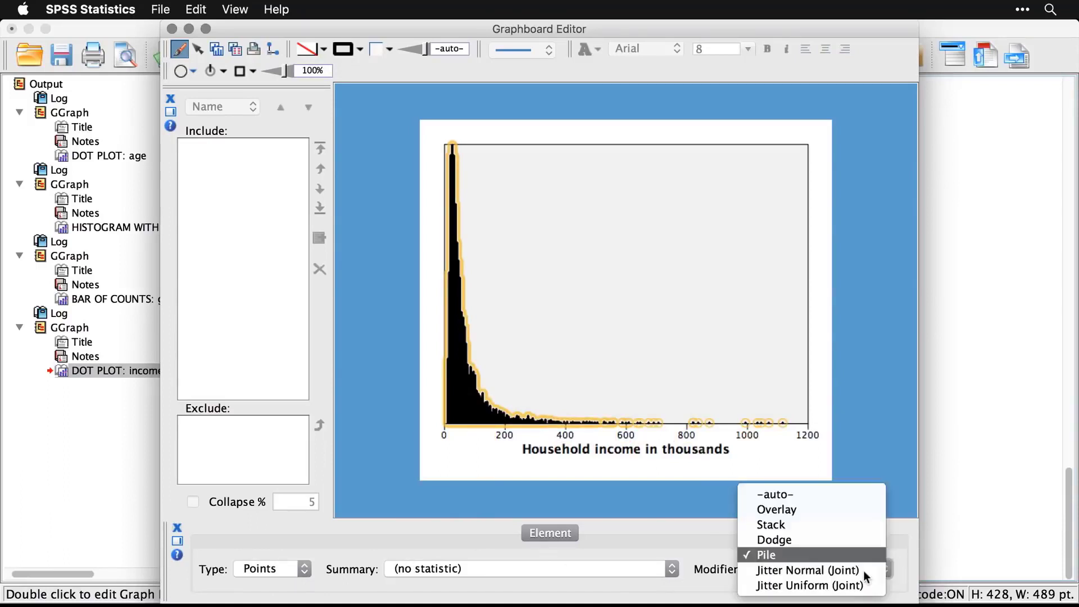
click(846, 541)
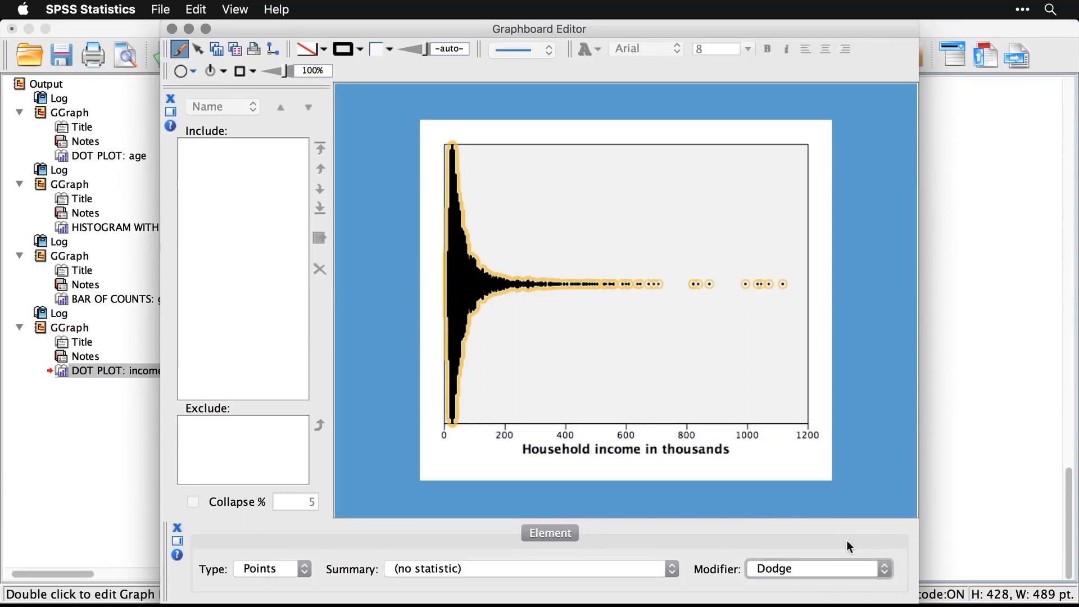
click(757, 332)
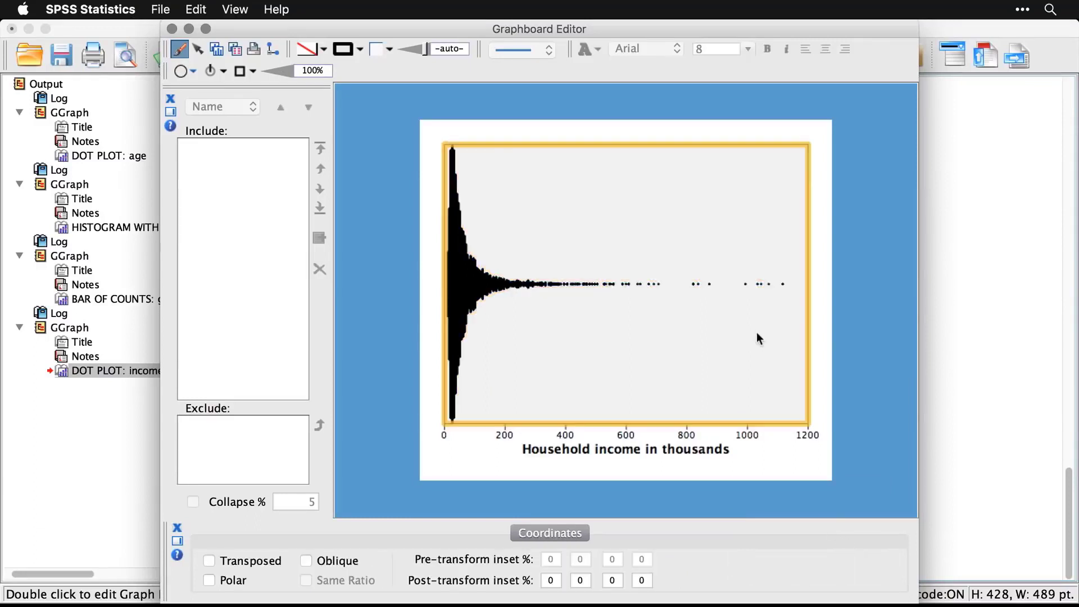
click(858, 342)
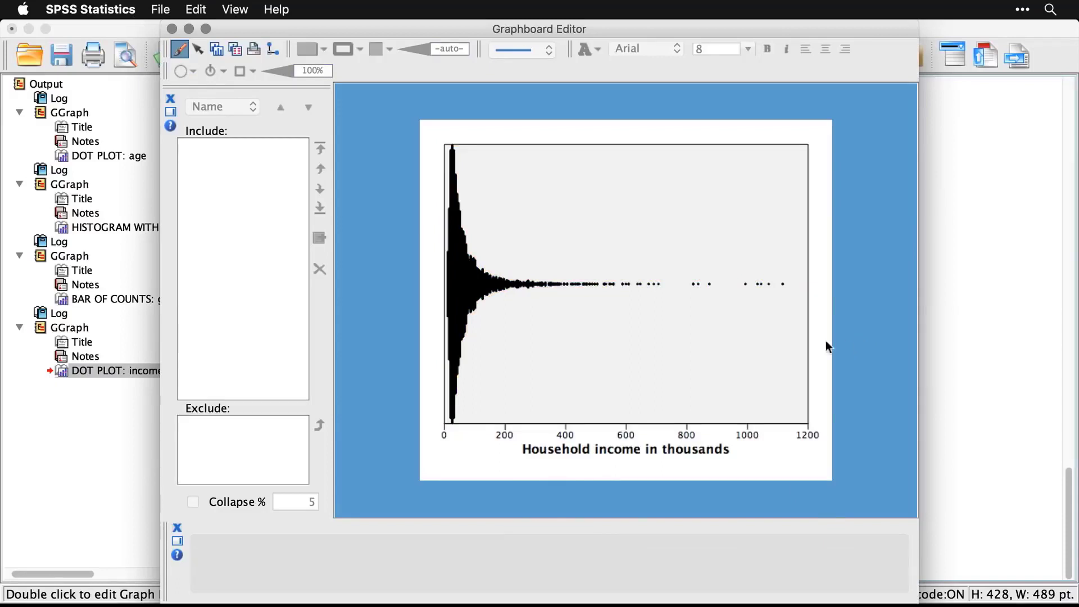
Set the modifier of the income dot plot's points to Jitter Normal (Joint)
click(462, 283)
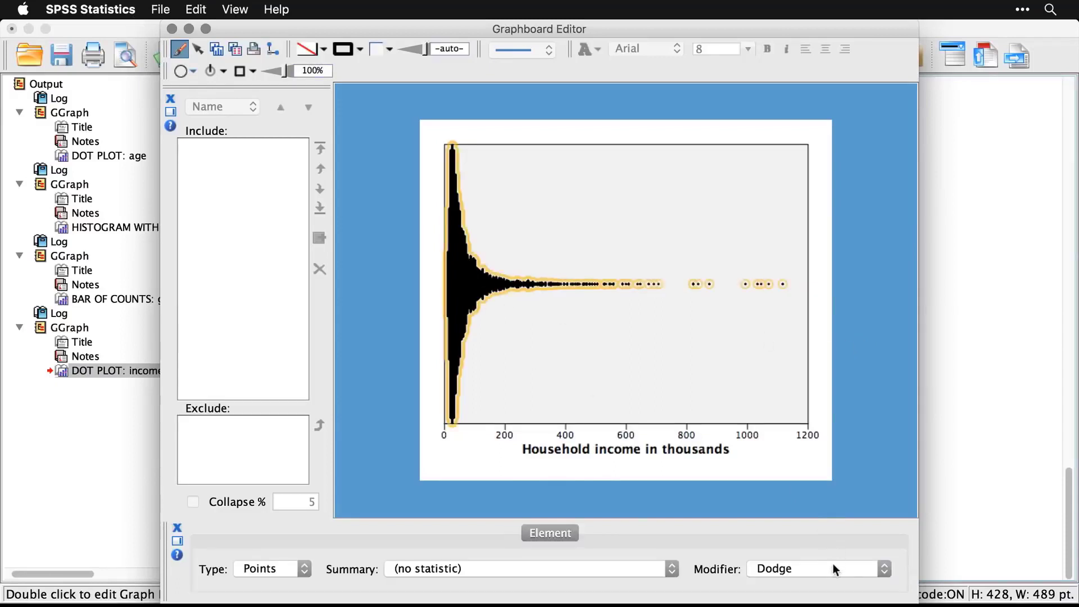
click(833, 567)
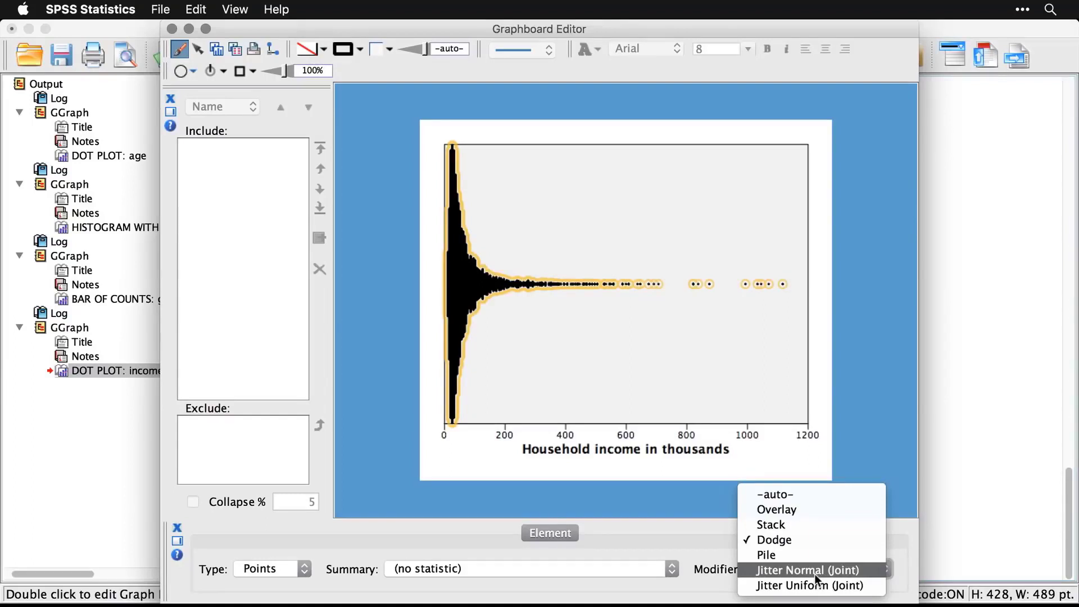
click(815, 571)
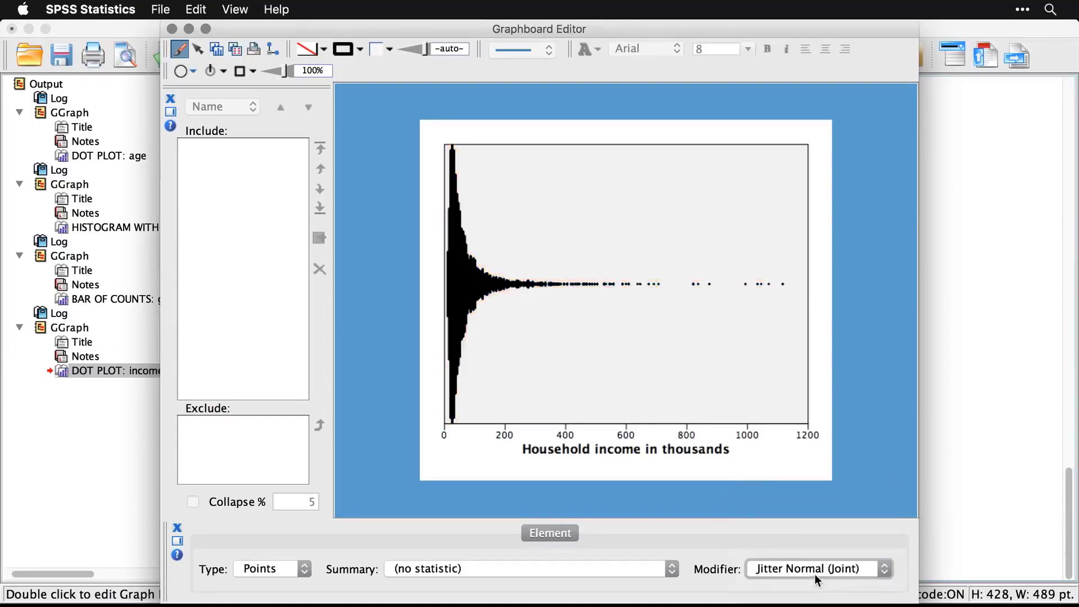
Set the modifier of the income dot plot's points to Jitter Uniform (Joint) and deselect them to view the chart
click(868, 349)
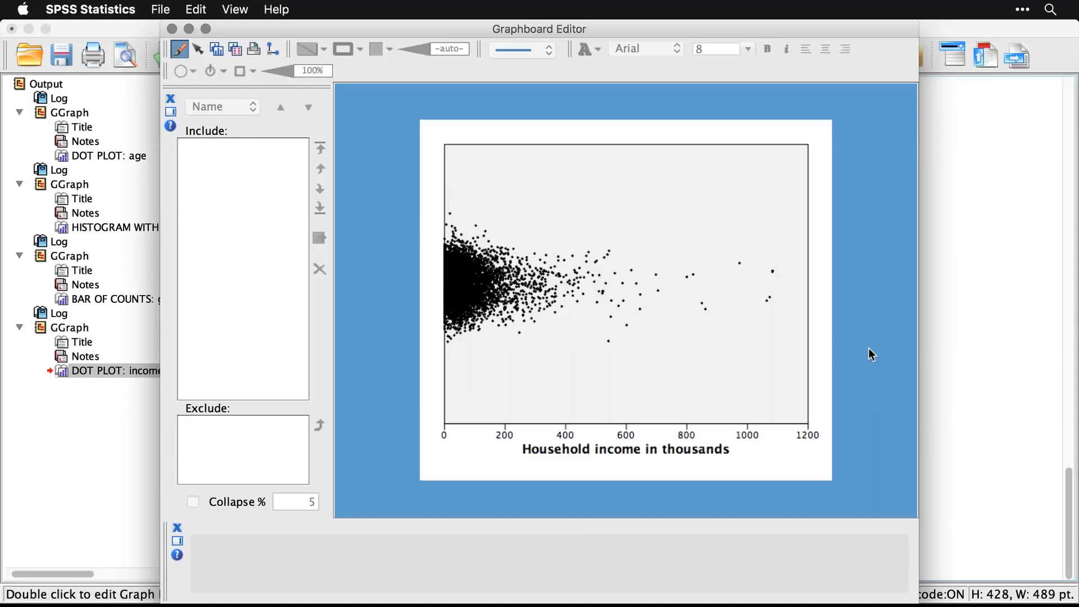
click(458, 294)
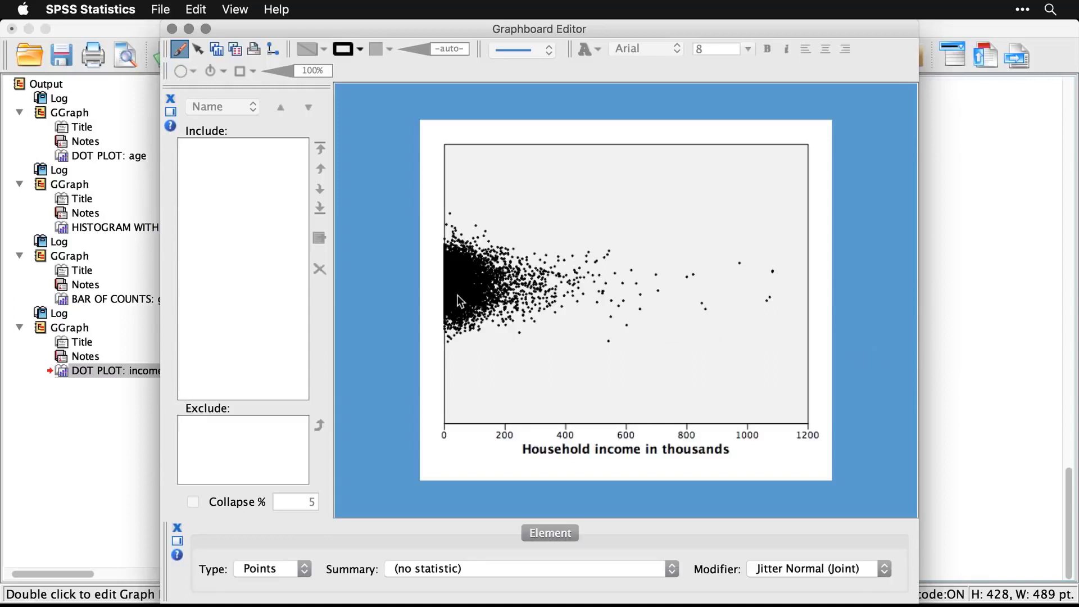
click(821, 570)
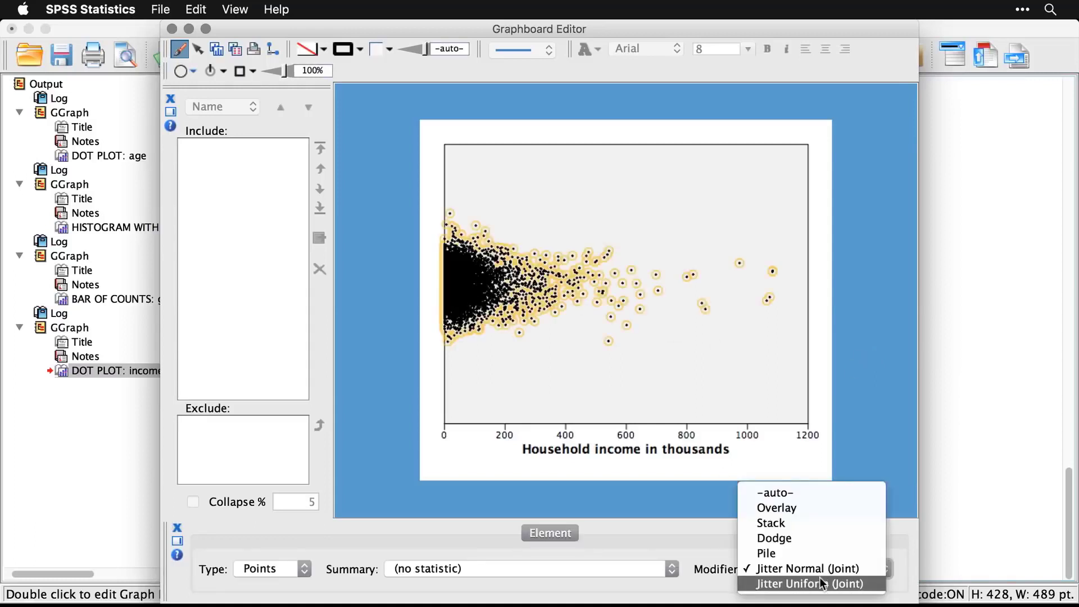
click(821, 583)
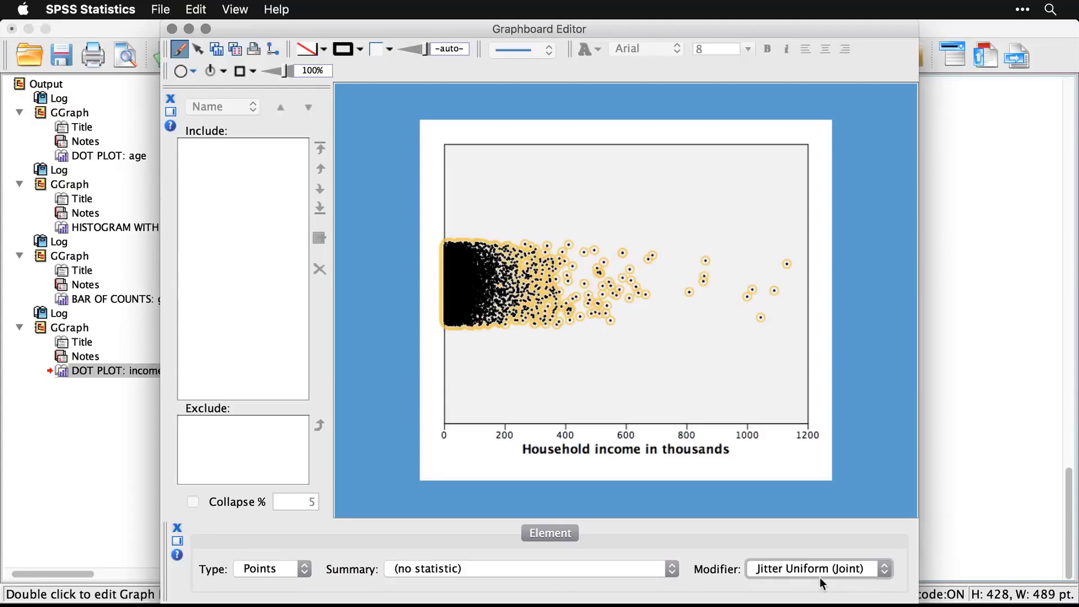
click(870, 400)
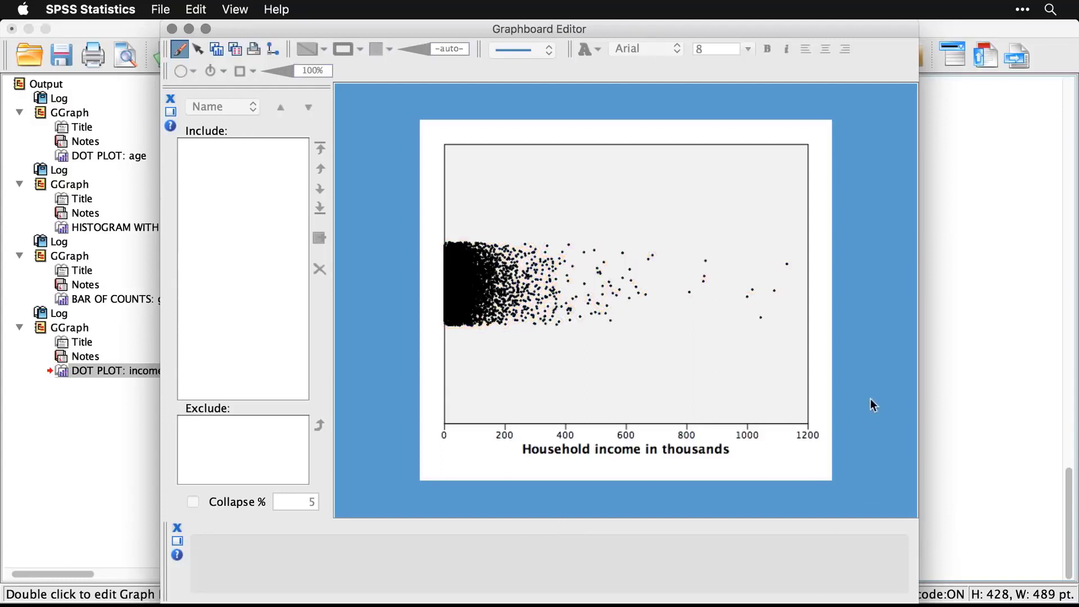
Set the modifier of the income dot plot's points to Dodge and close the Graphboard Editor
click(453, 297)
click(830, 578)
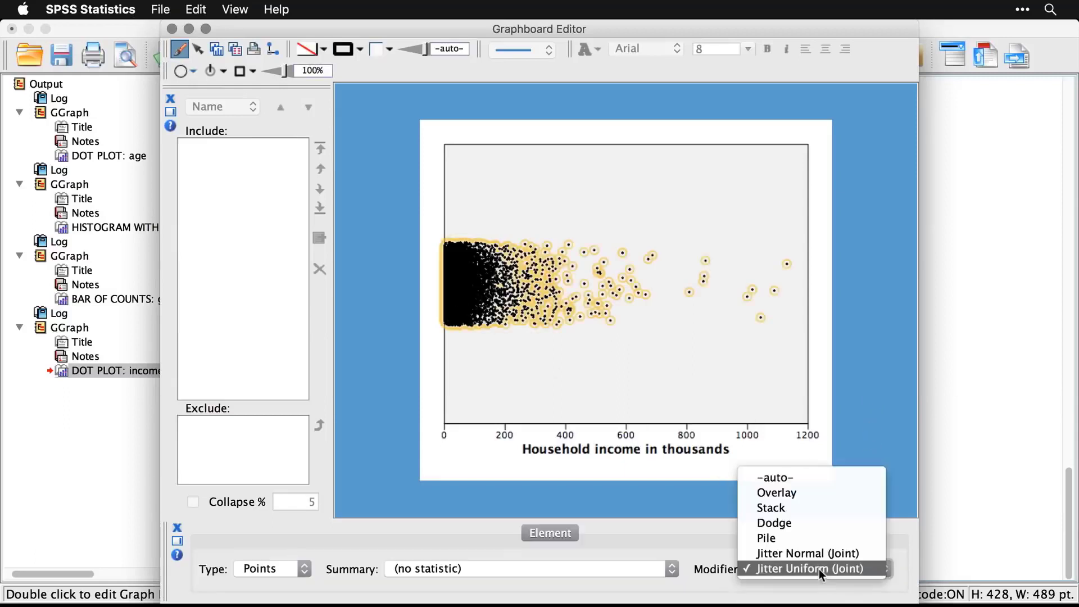
click(815, 525)
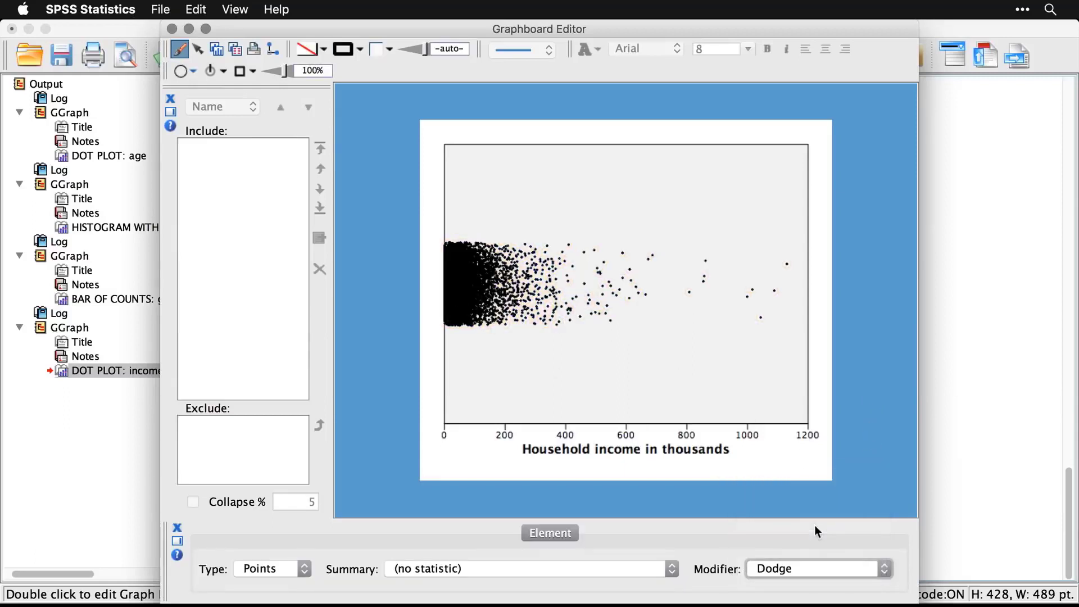
click(854, 446)
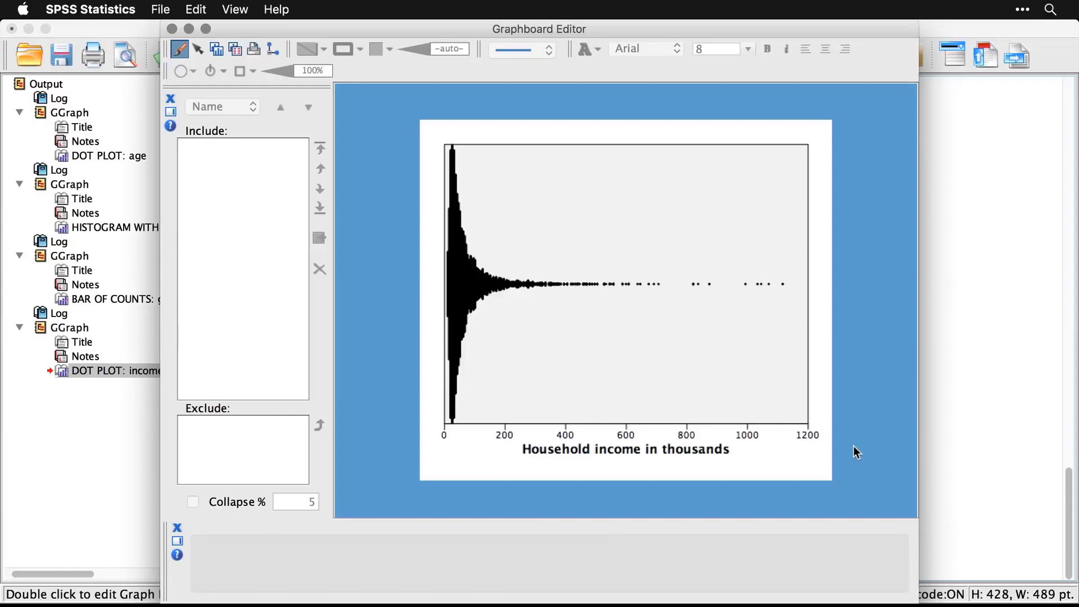
click(172, 28)
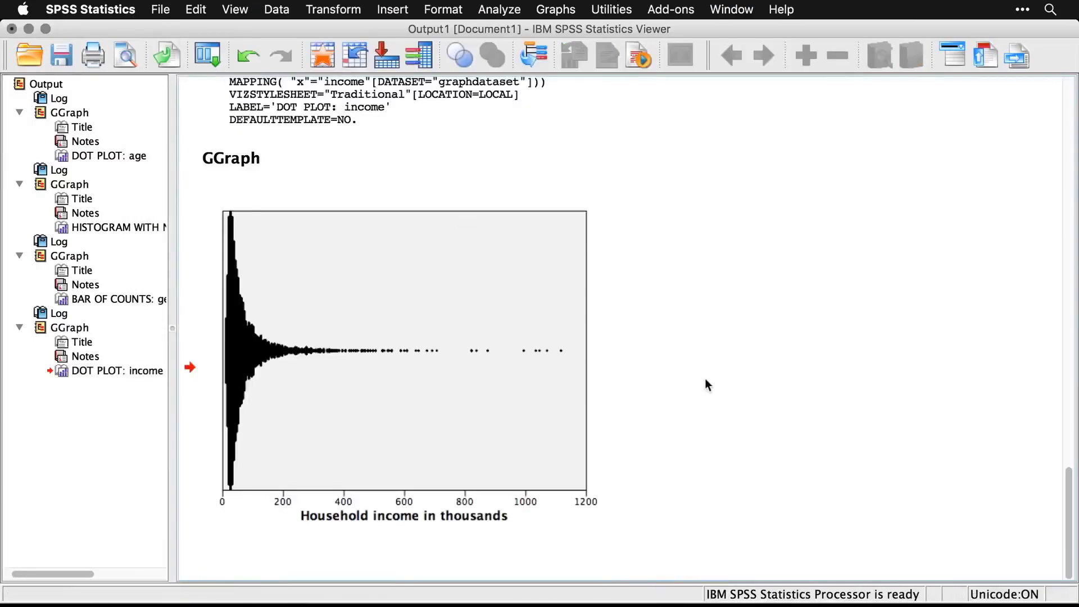
Run the GGRAPH syntax for the Hex Binned Scatterplot of age and income from SPSS01_3_1_Graphboard.sps
key(super+grave)
scroll(706, 380, down, 4)
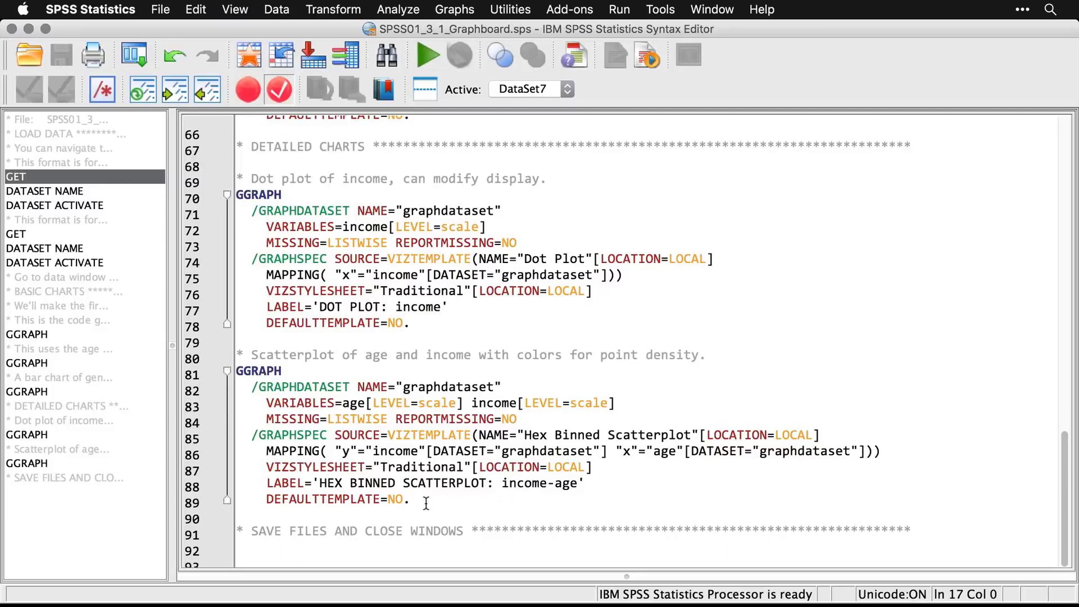
drag(426, 502, 229, 375)
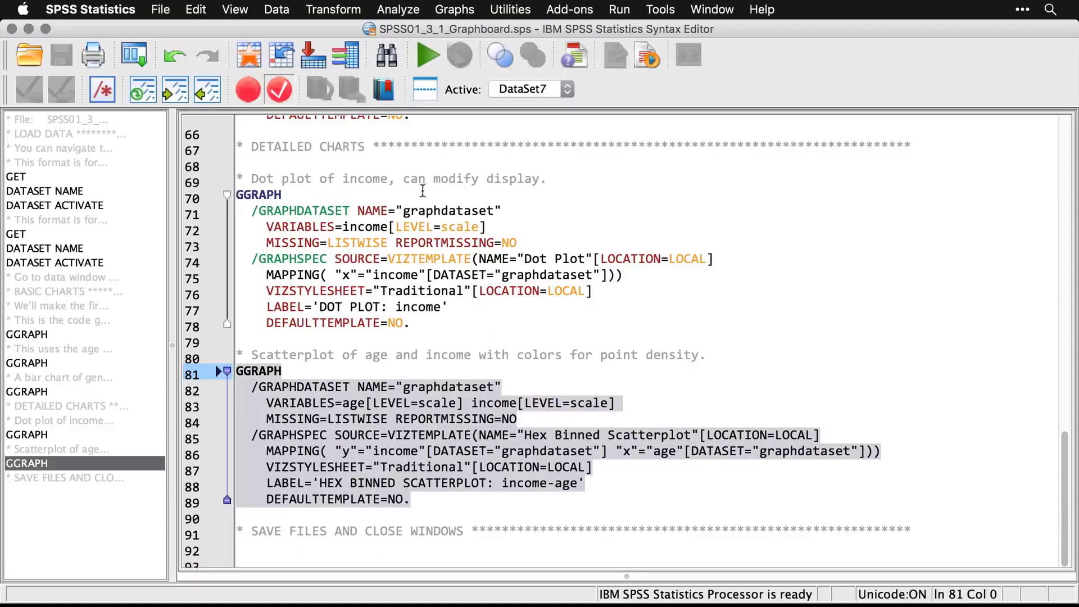
click(427, 56)
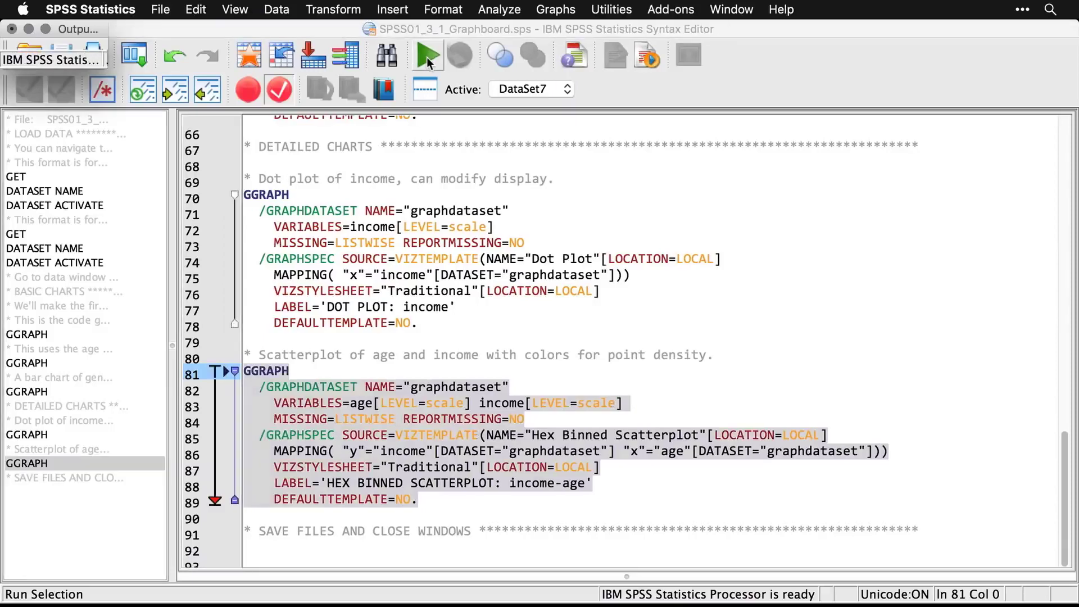
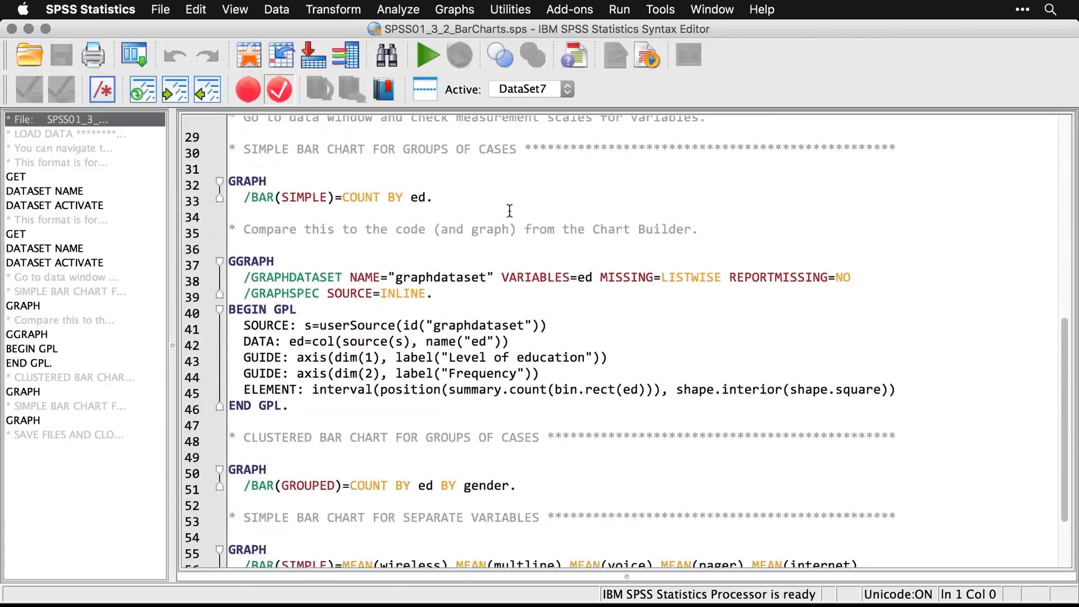
Start defining a legacy simple bar chart with summaries for groups of cases
click(457, 9)
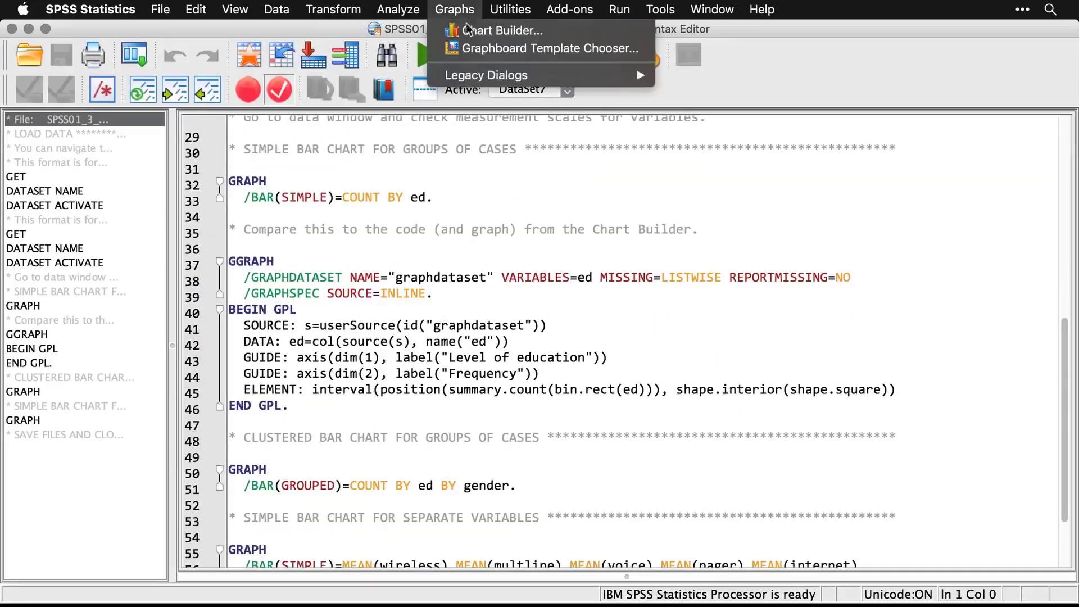
mouse_move(485, 77)
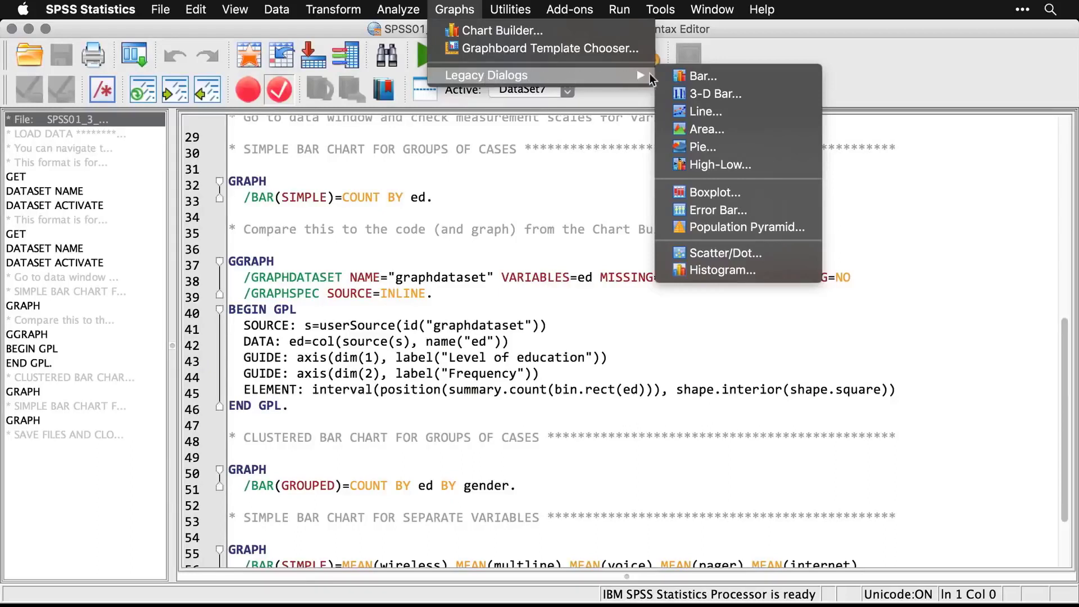
click(696, 72)
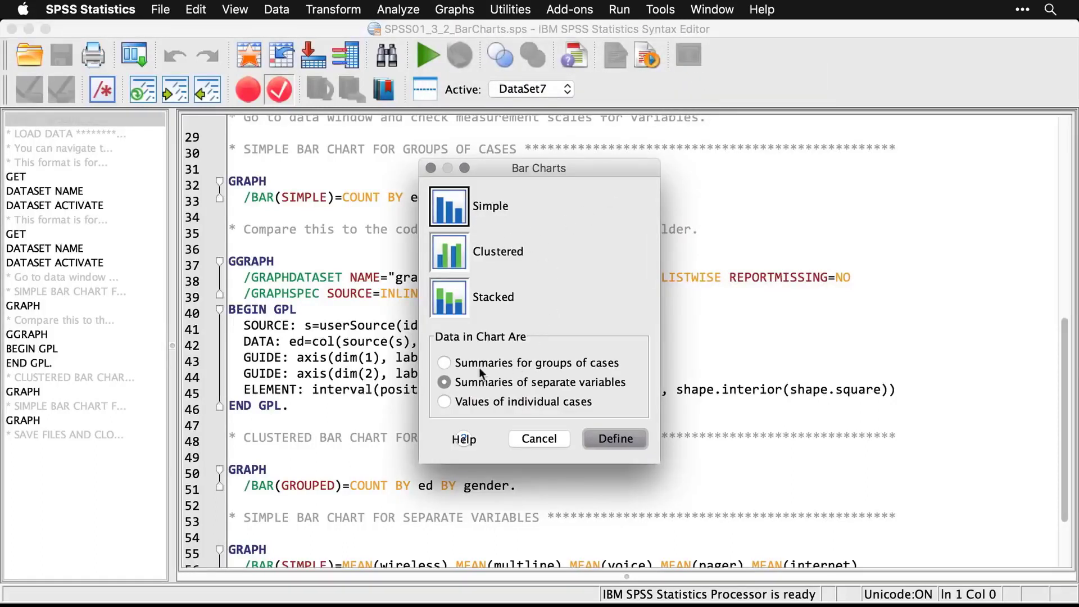
click(448, 363)
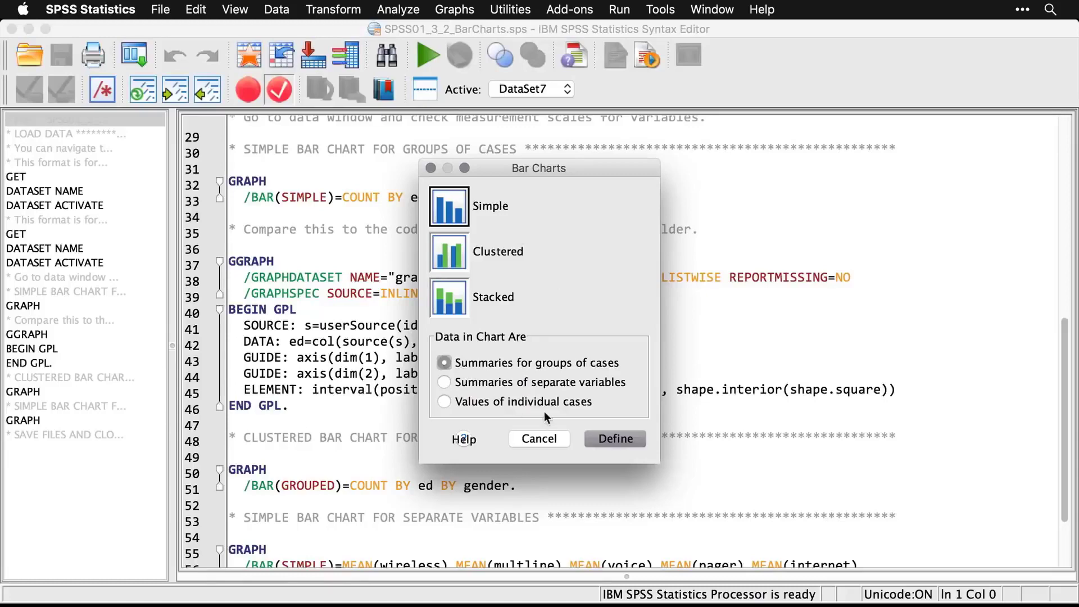
click(605, 437)
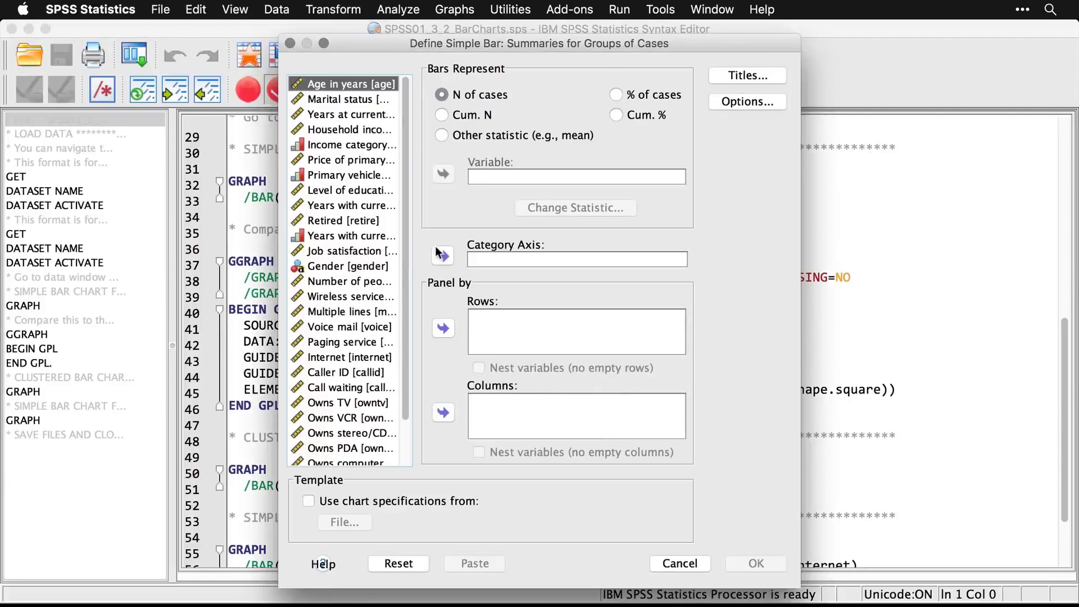
Assign Level of education as the simple bar chart's category axis and generate the chart
click(364, 194)
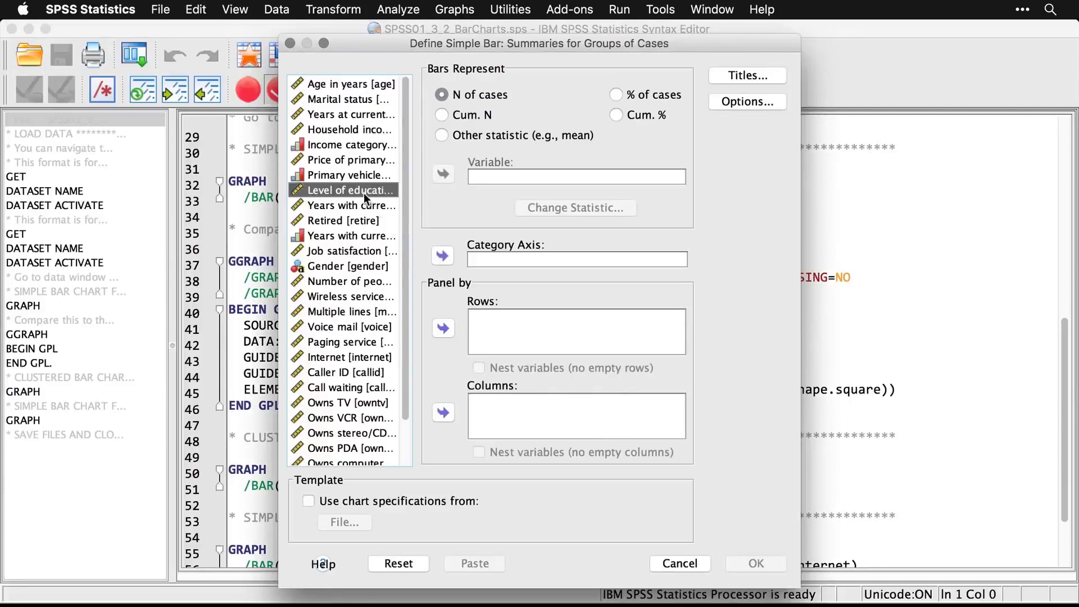
click(443, 256)
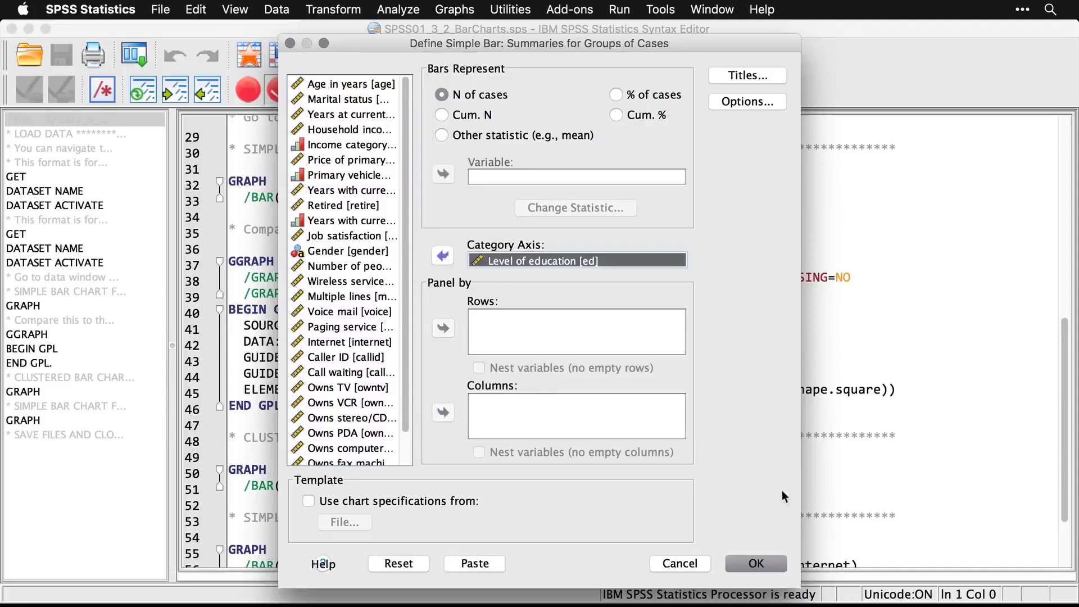
click(756, 565)
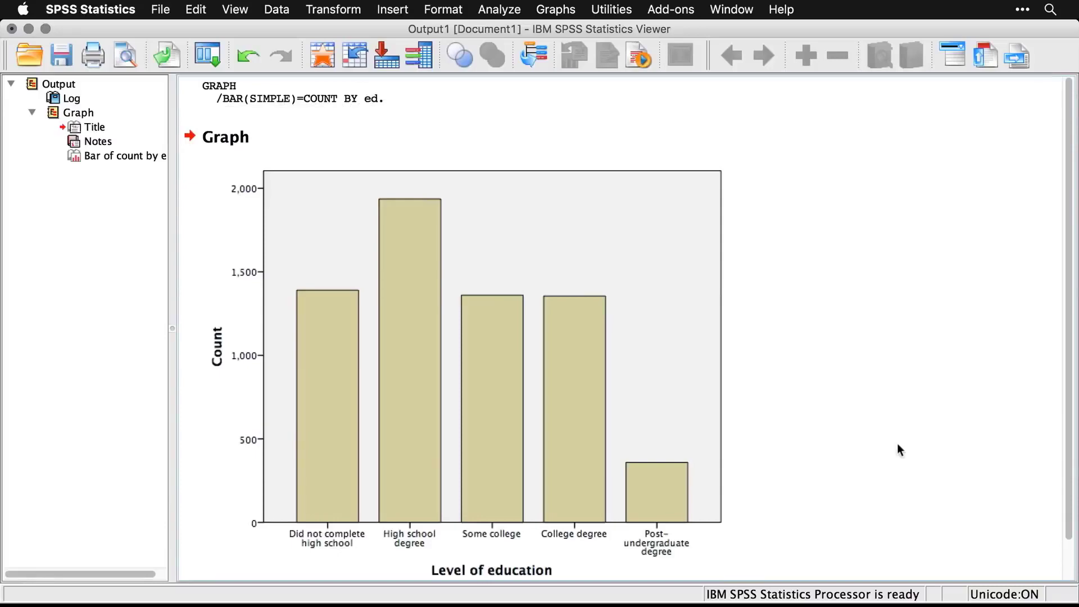
In the bar chart syntax file, compare the Chart Builder's GGRAPH code with the GRAPH command for the simple bar chart
key(super+grave)
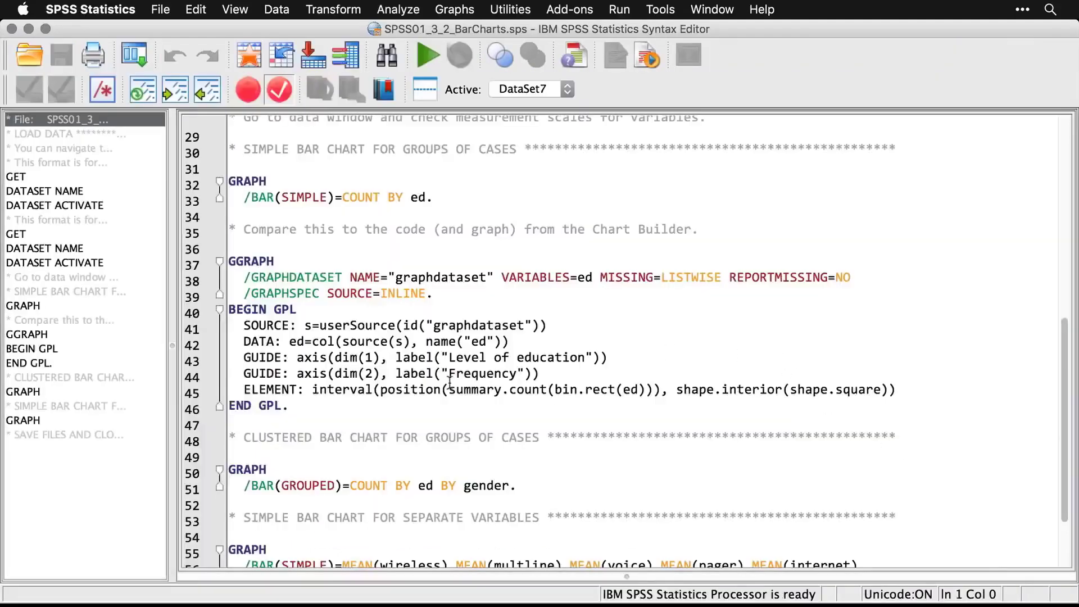
drag(295, 412, 230, 264)
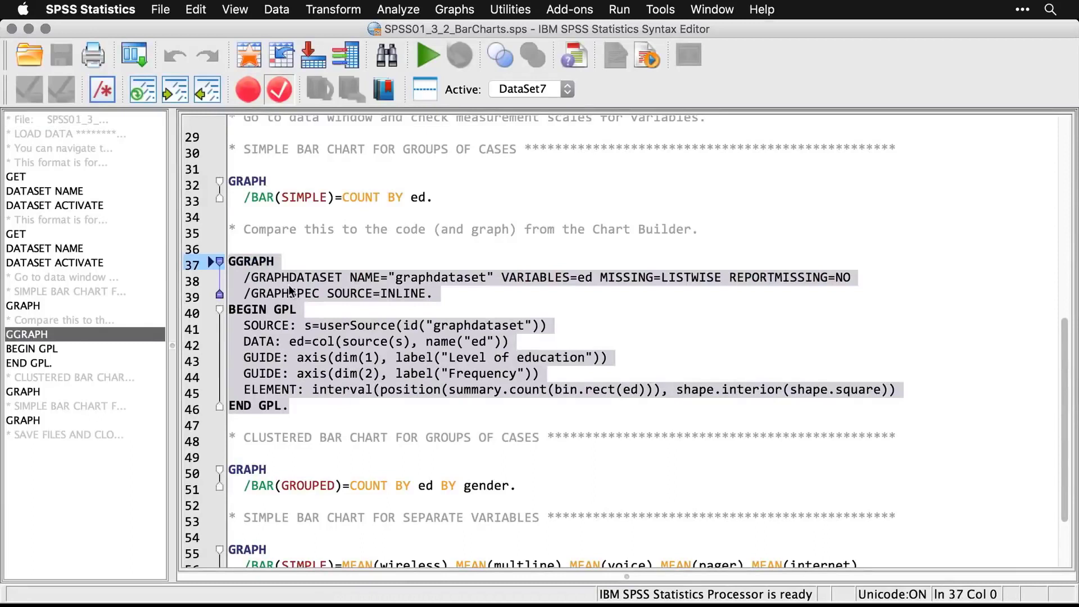
triple_click(383, 198)
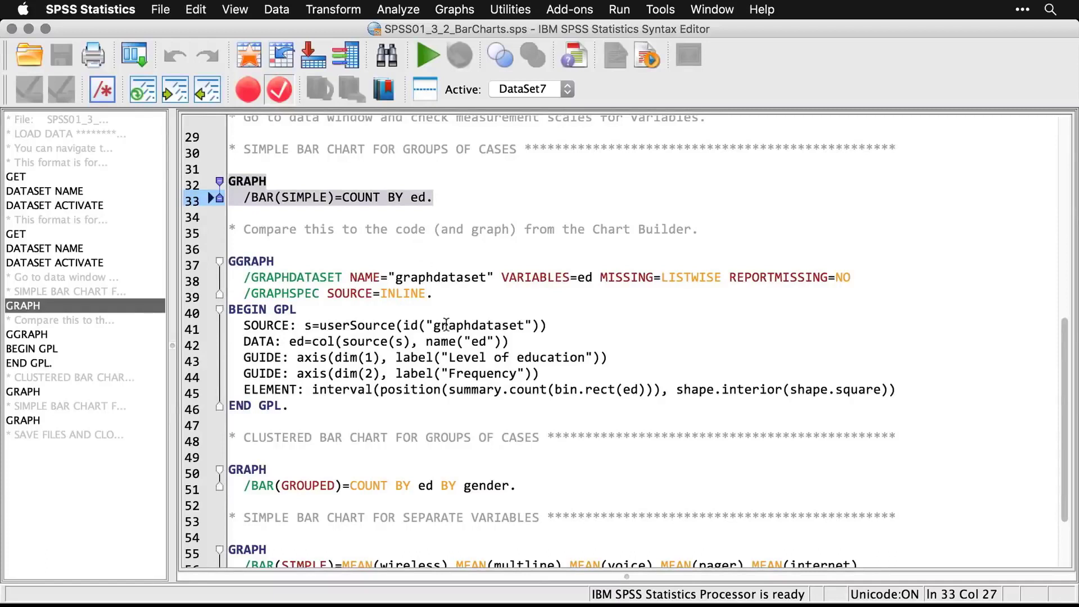
click(599, 370)
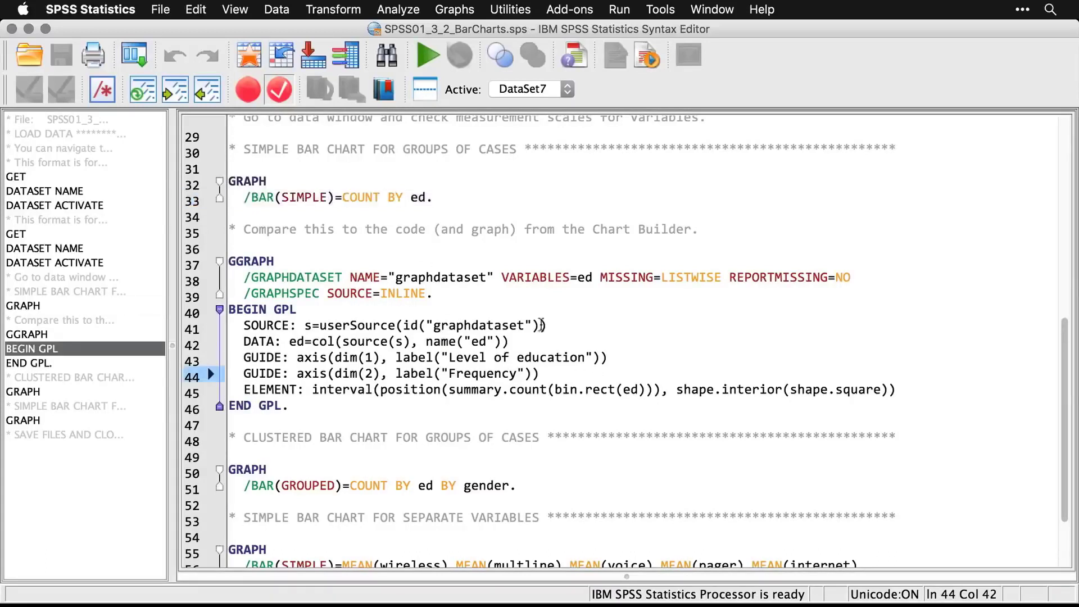
Start defining a legacy clustered bar chart with summaries for groups of cases
click(457, 7)
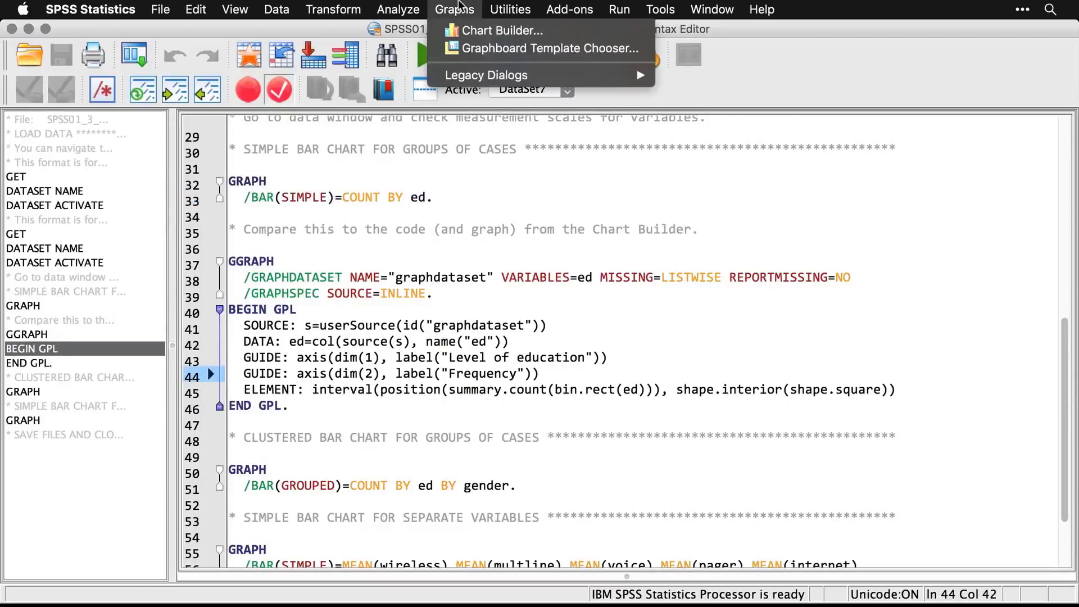
mouse_move(483, 76)
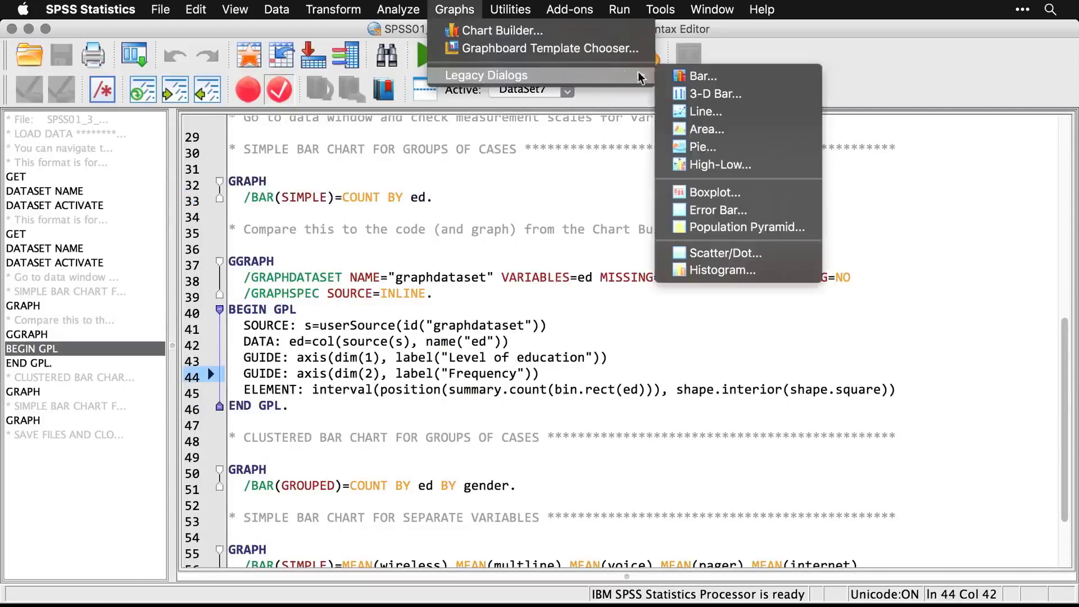
click(683, 76)
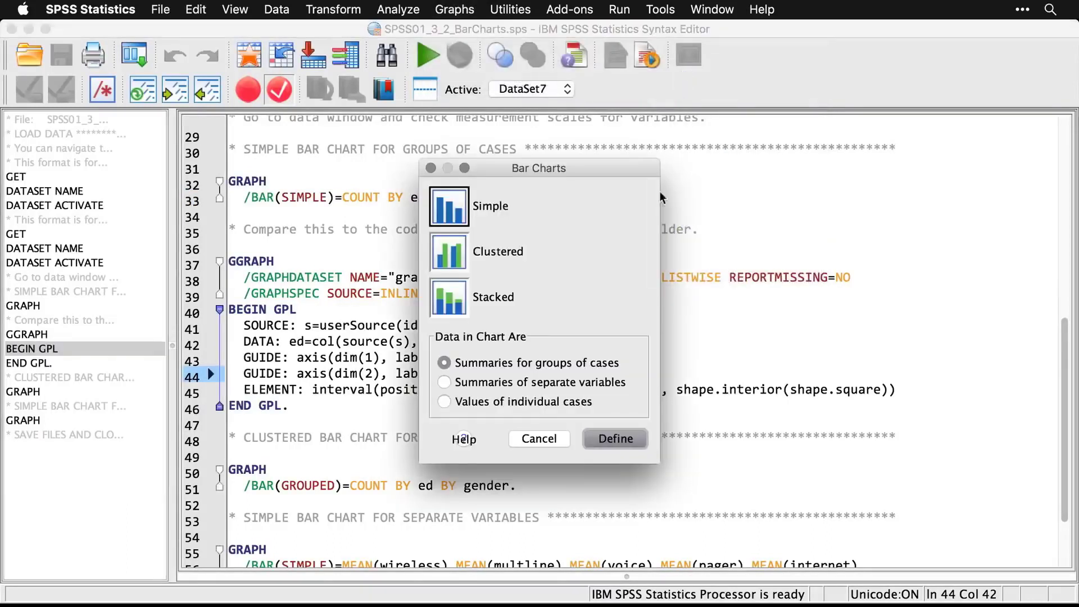
click(448, 258)
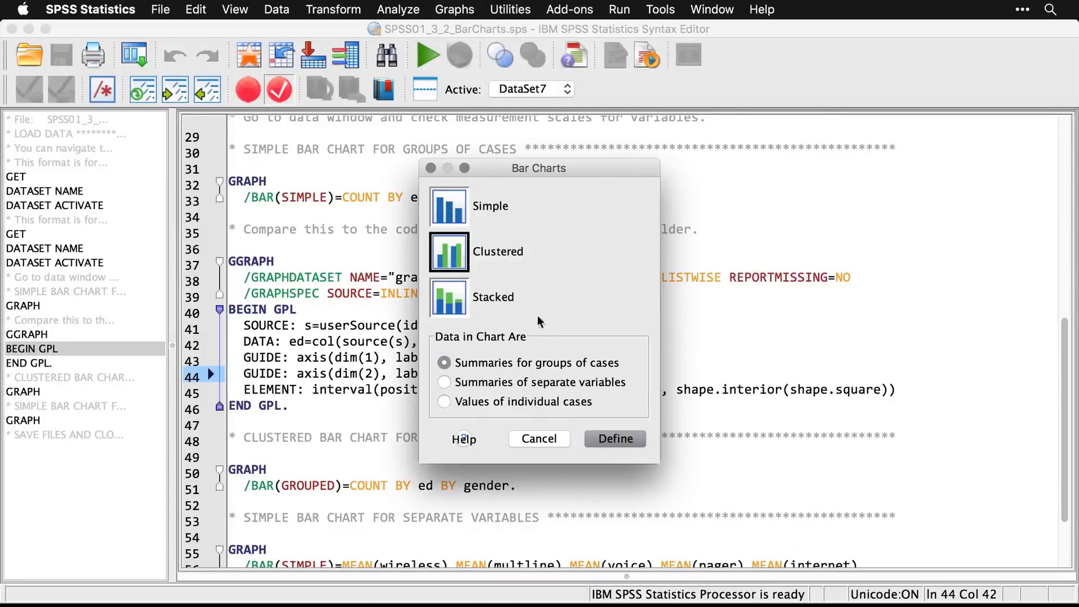
click(619, 441)
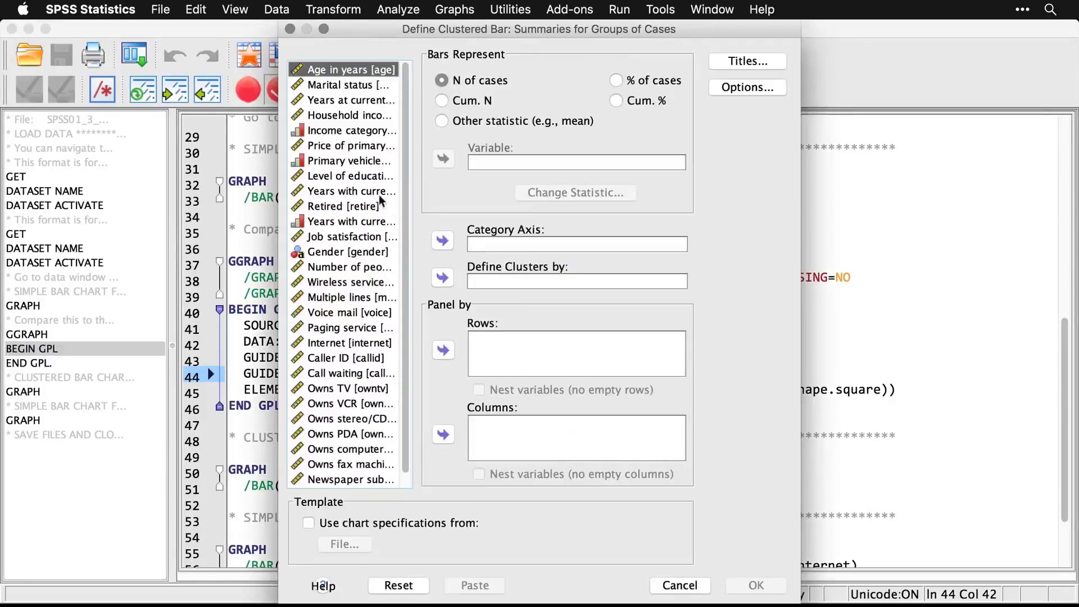
Assign Level of education as the category axis, define the clusters by Gender, and generate the clustered bar chart
click(355, 178)
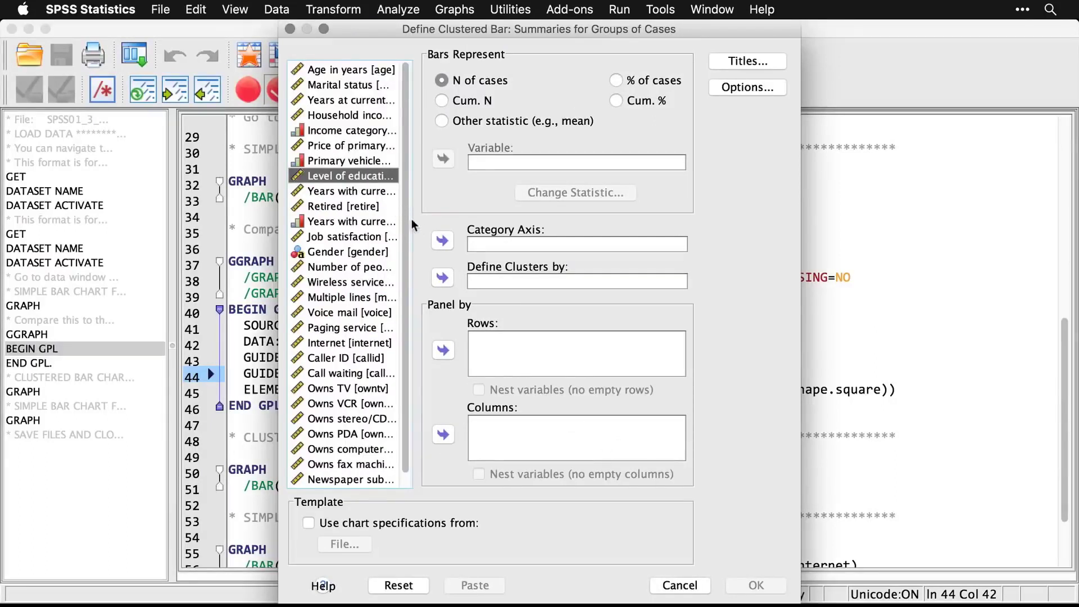
click(443, 242)
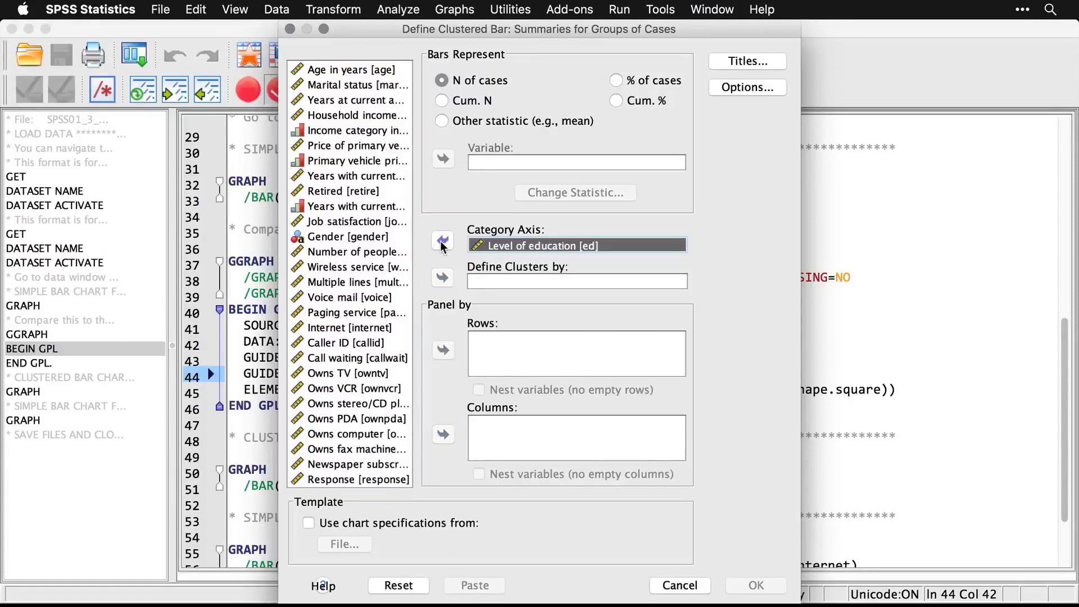
click(353, 237)
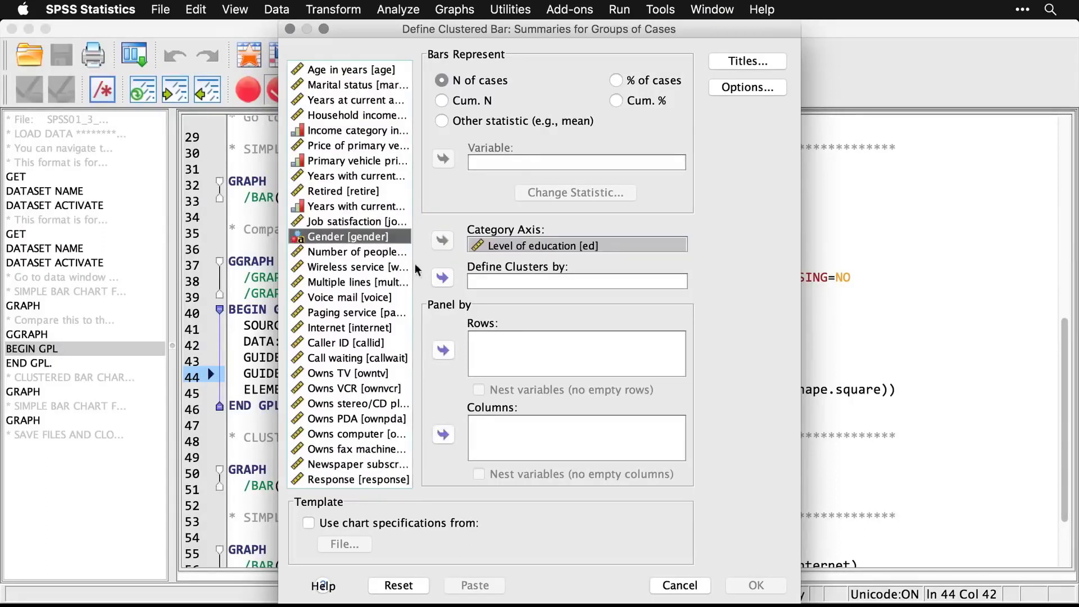
click(443, 278)
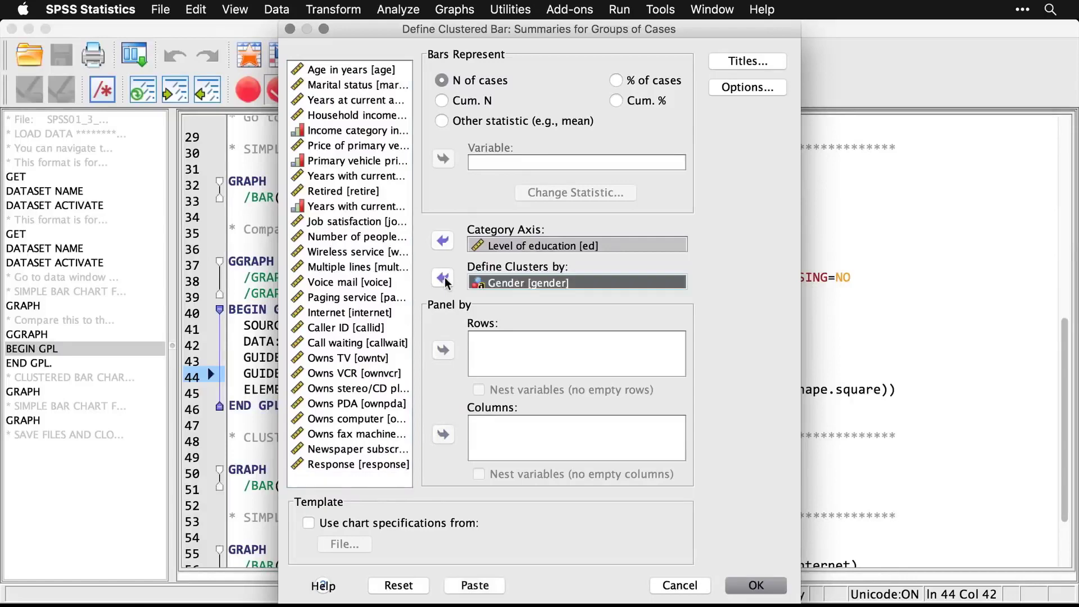
click(756, 586)
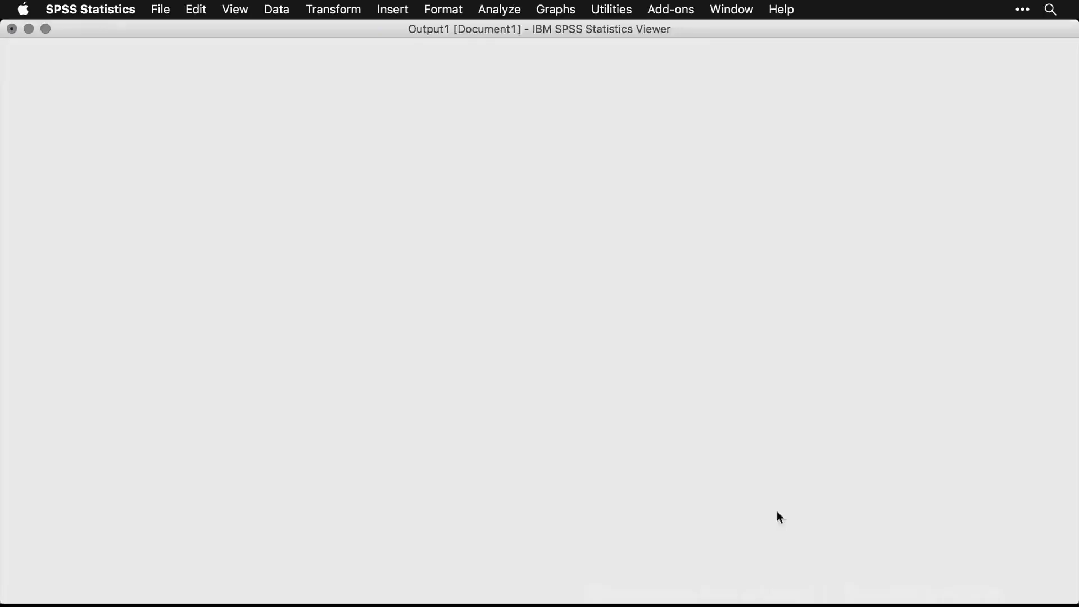
Review the clustered bar chart in the output and its grouped GRAPH command in the bar chart syntax file
scroll(777, 516, down, 4)
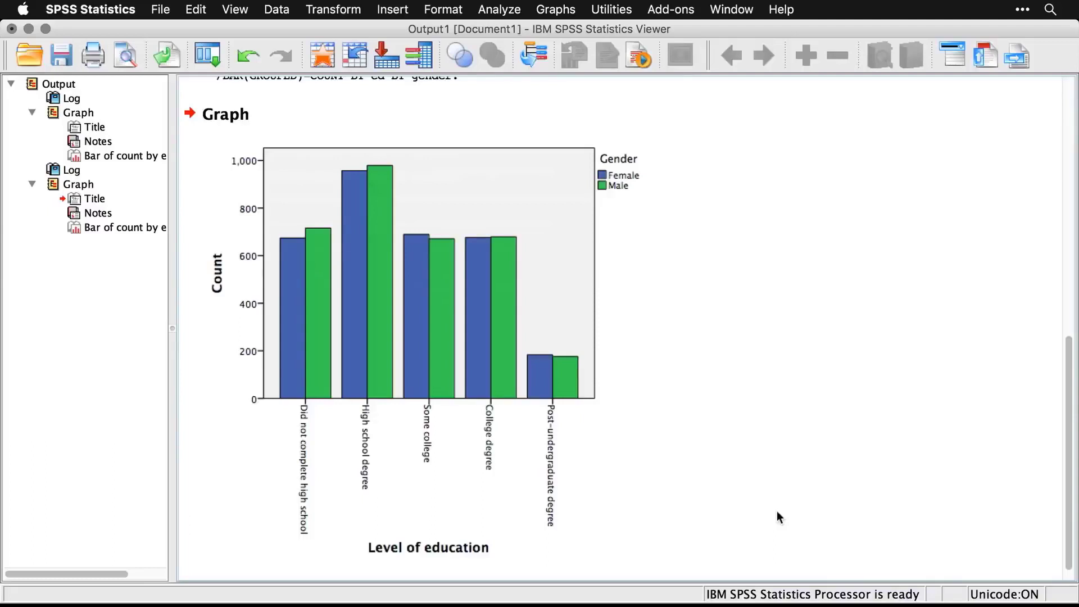
scroll(777, 511, up, 3)
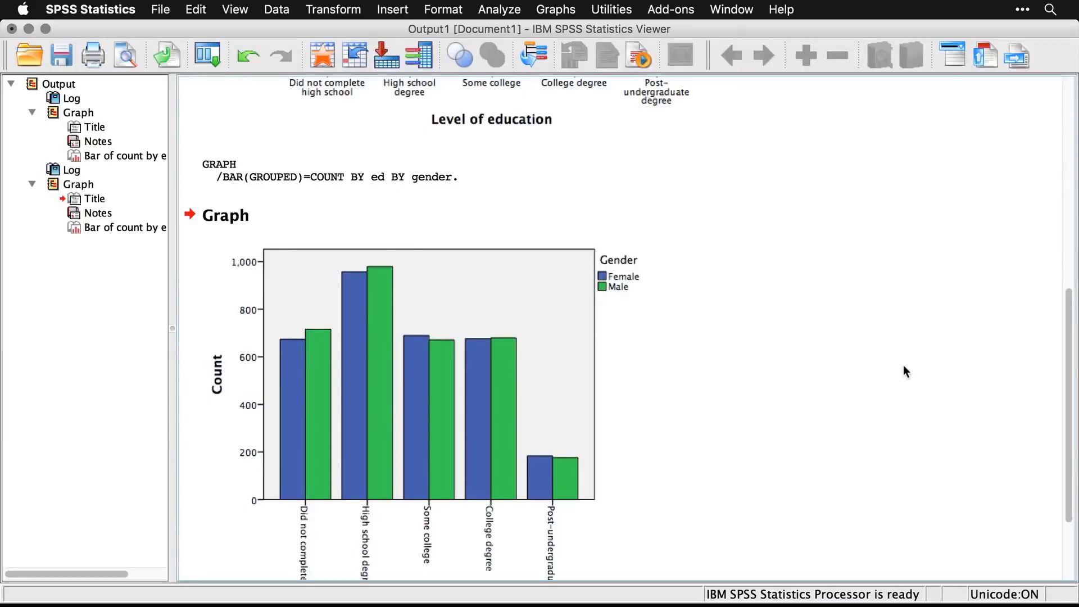
key(super+grave)
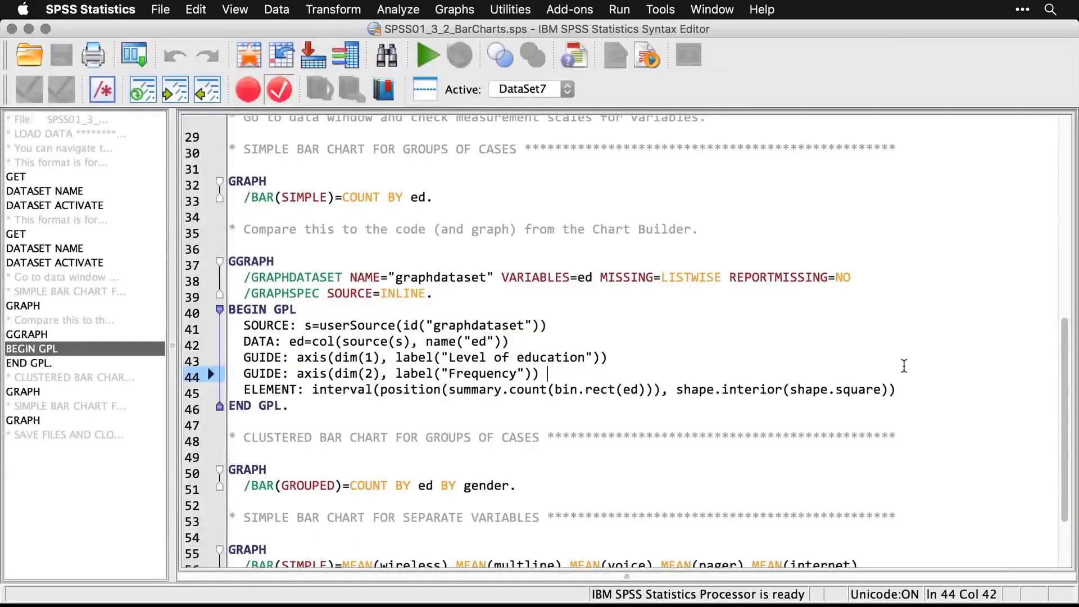
scroll(904, 365, down, 3)
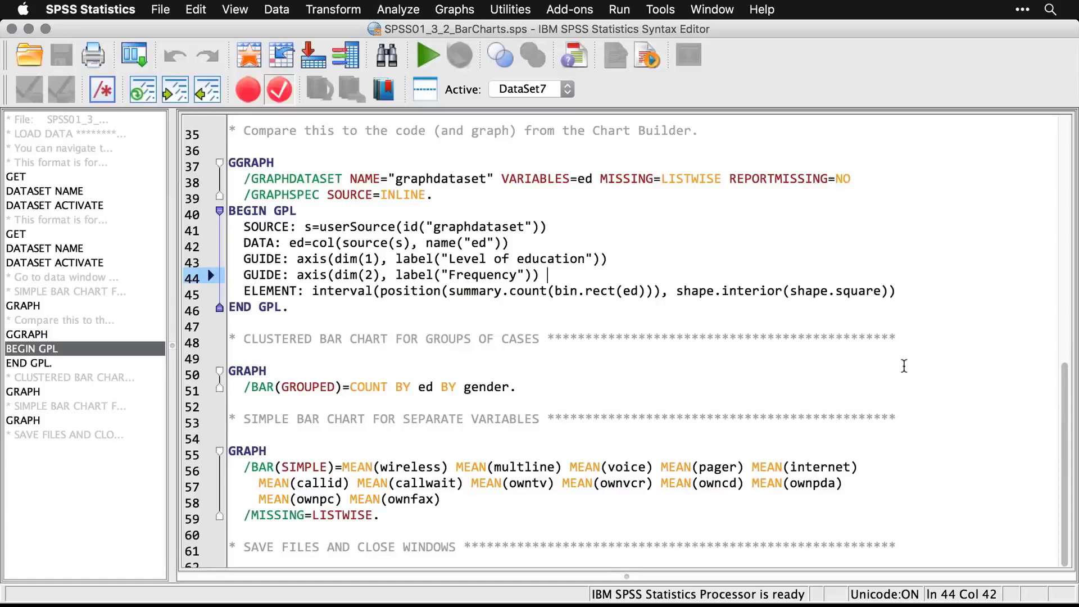
Start defining a legacy simple bar chart with summaries of separate variables
click(453, 11)
mouse_move(473, 79)
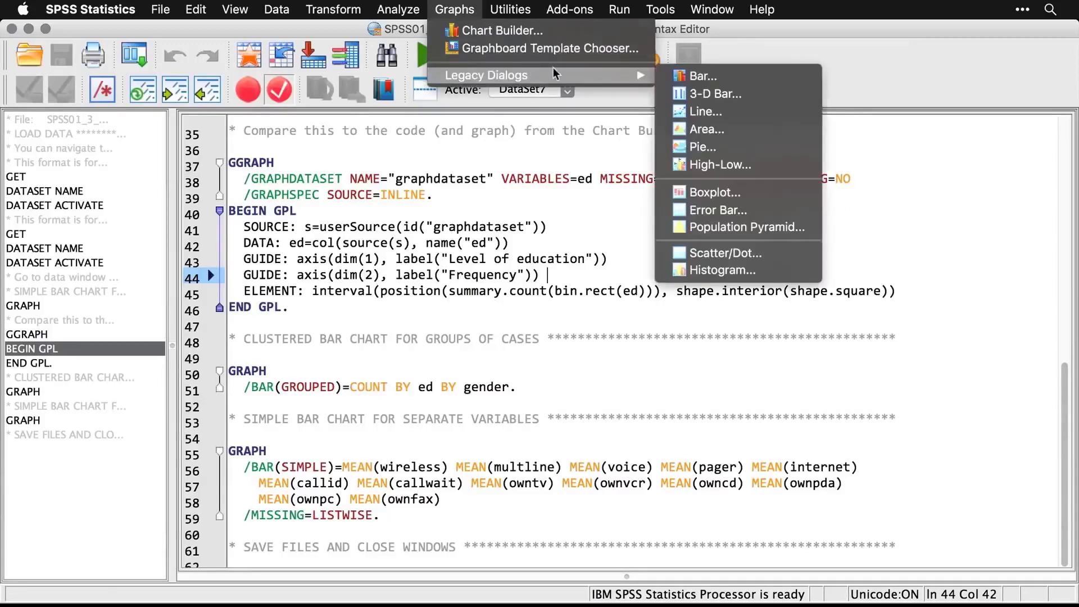
click(700, 75)
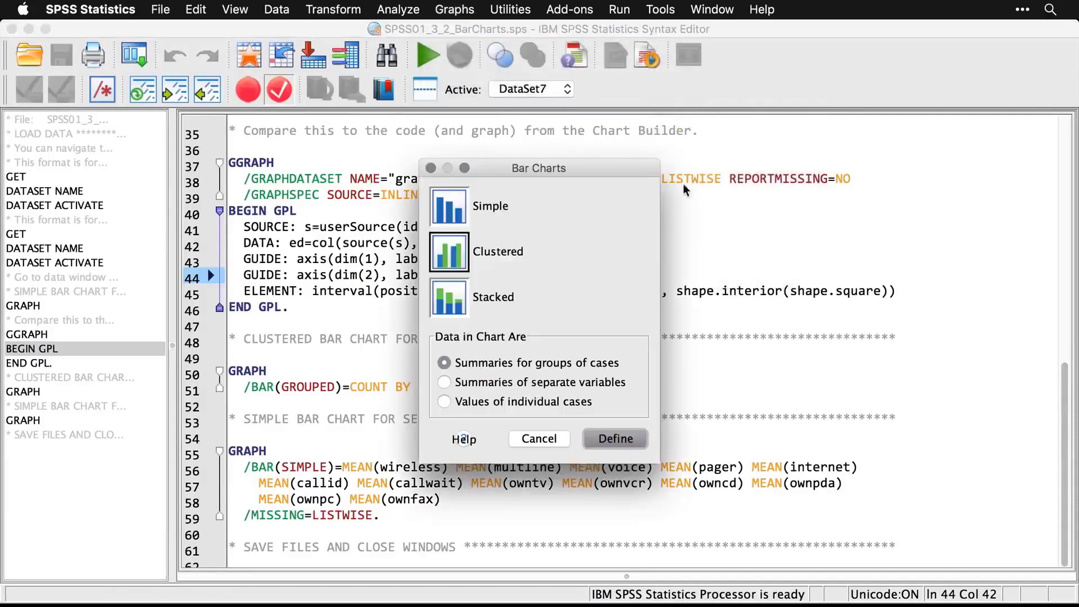
click(458, 208)
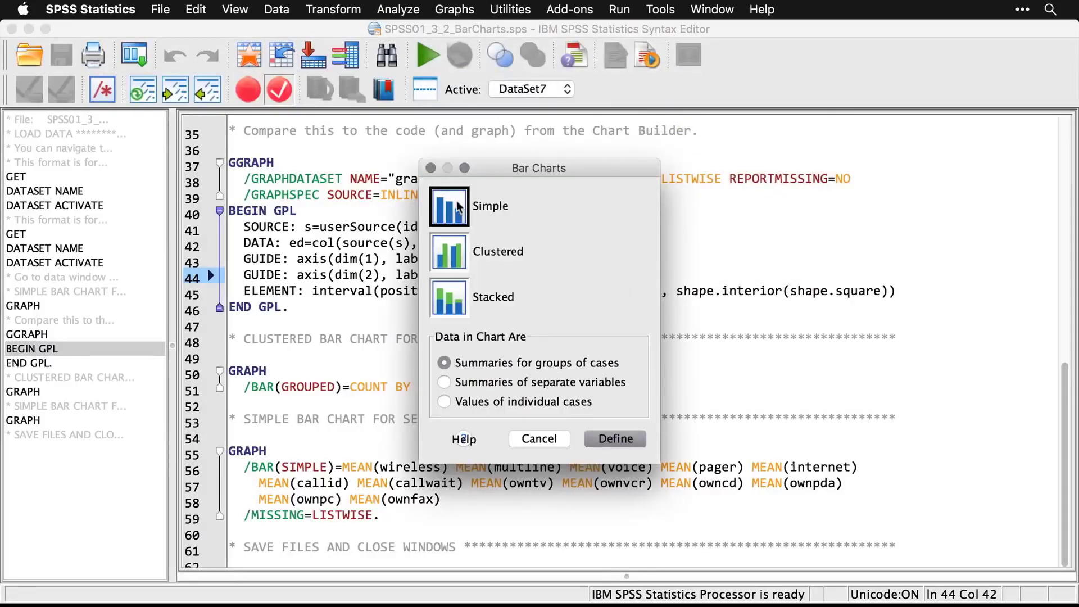
click(450, 386)
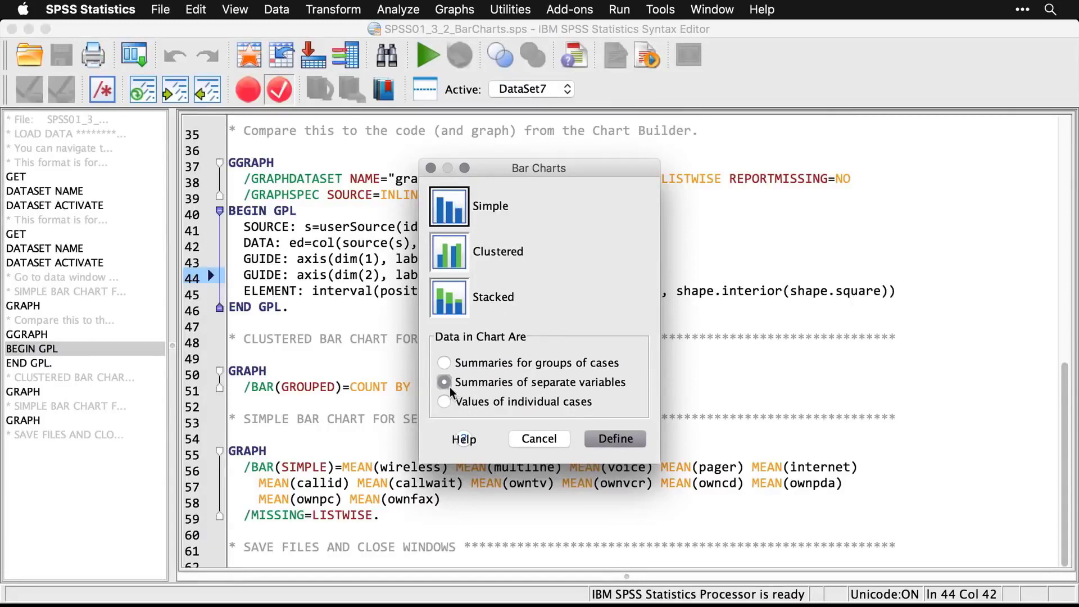
click(615, 439)
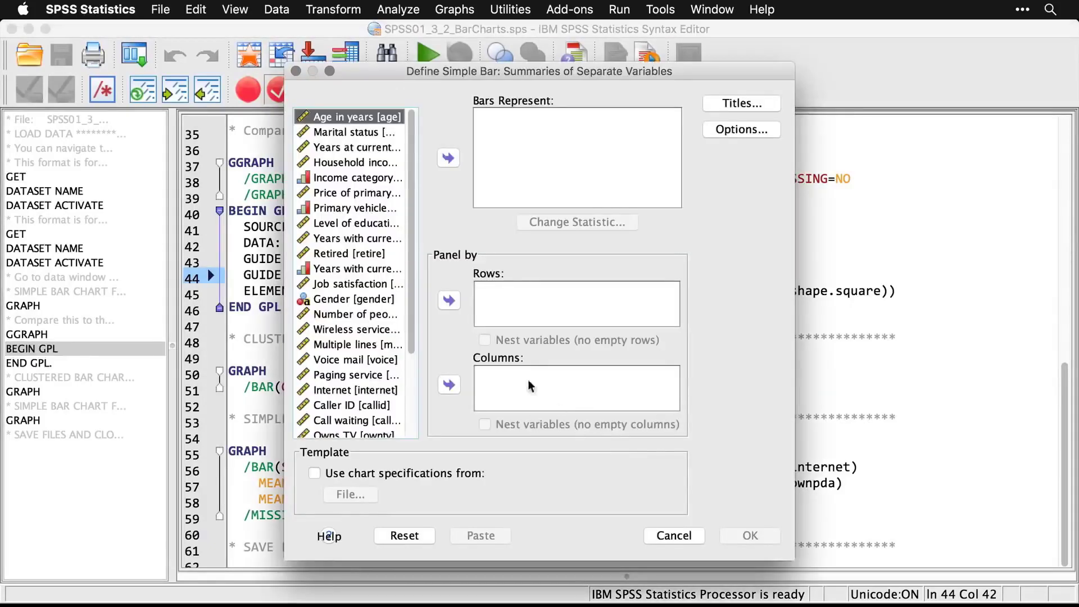
Have the bars represent the means of all variables from Wireless service through Owns fax machine, and generate the chart
drag(411, 321, 412, 430)
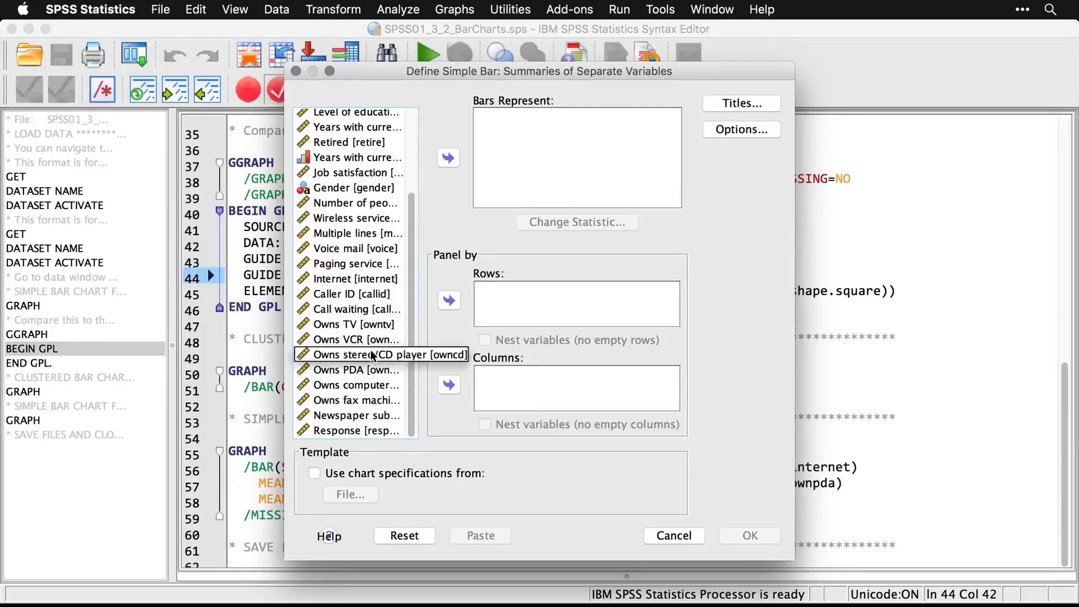
click(343, 221)
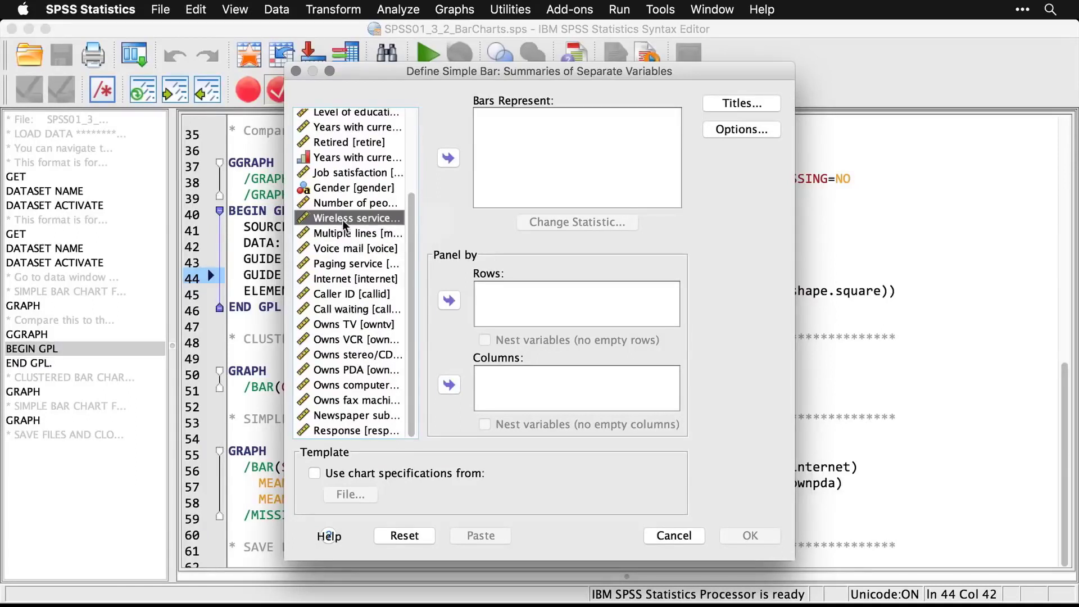
shift+click(352, 399)
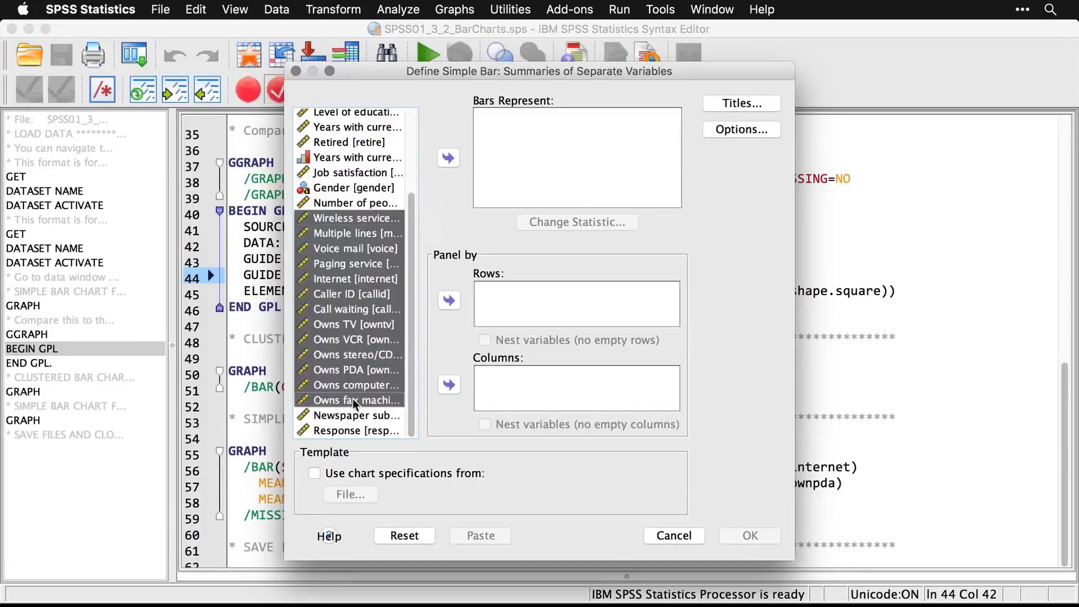
click(448, 159)
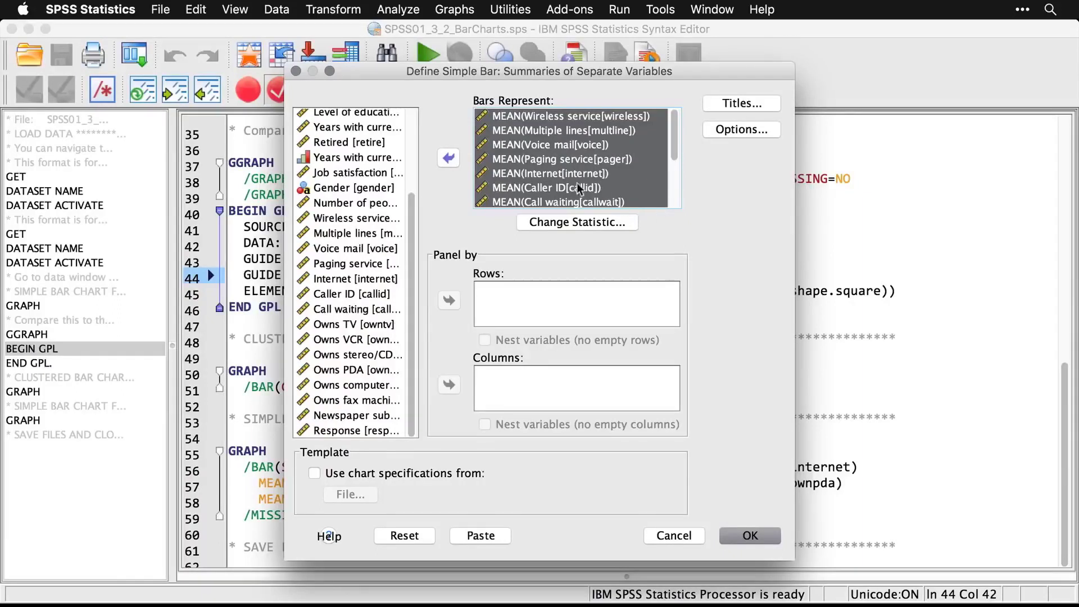
click(760, 536)
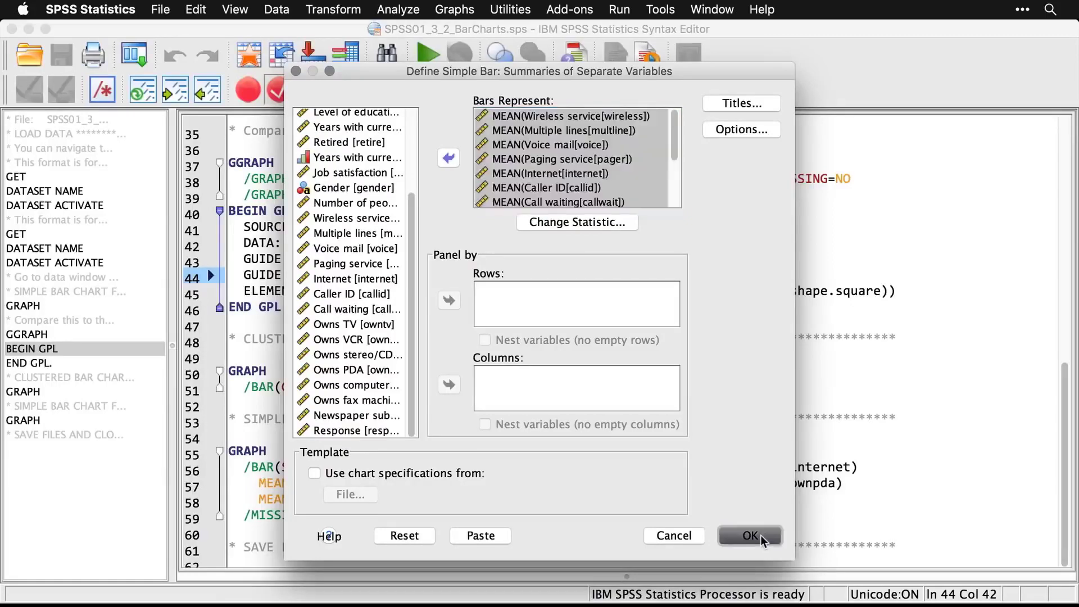
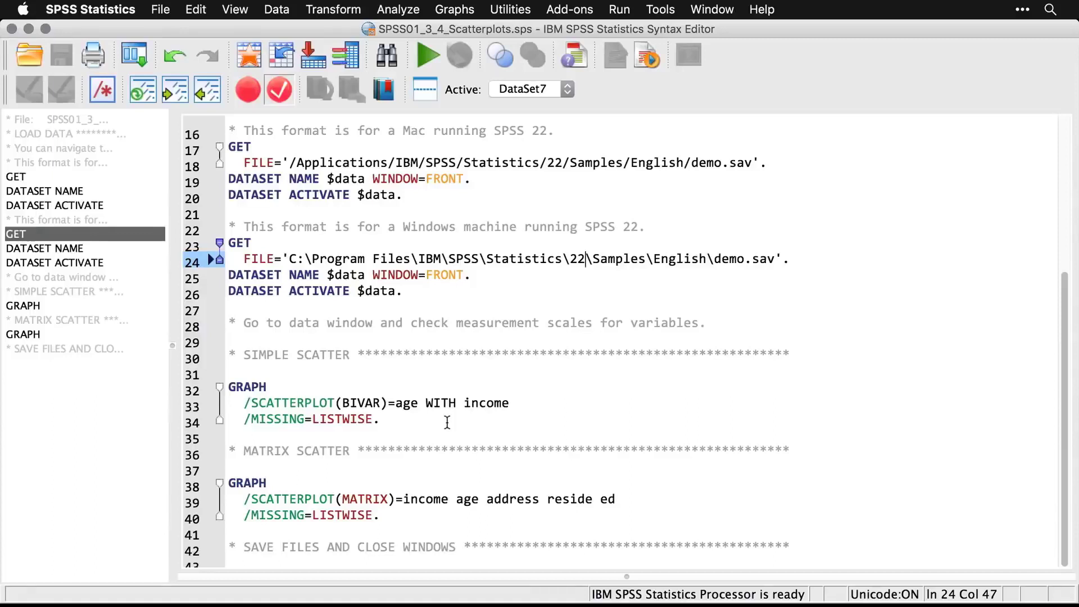
Start defining a legacy simple scatterplot
click(461, 9)
mouse_move(470, 73)
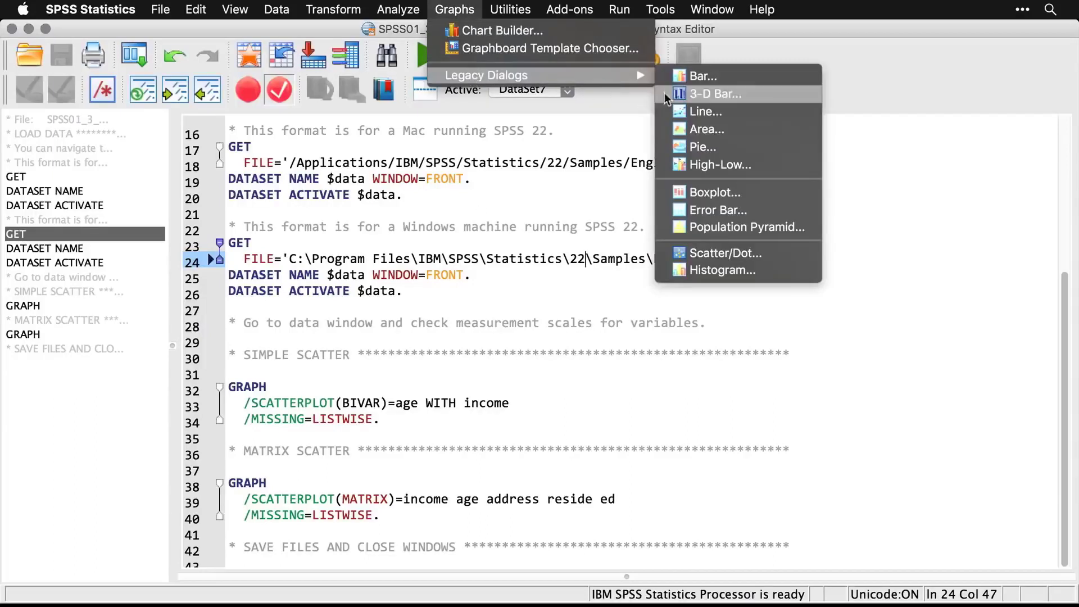
click(784, 256)
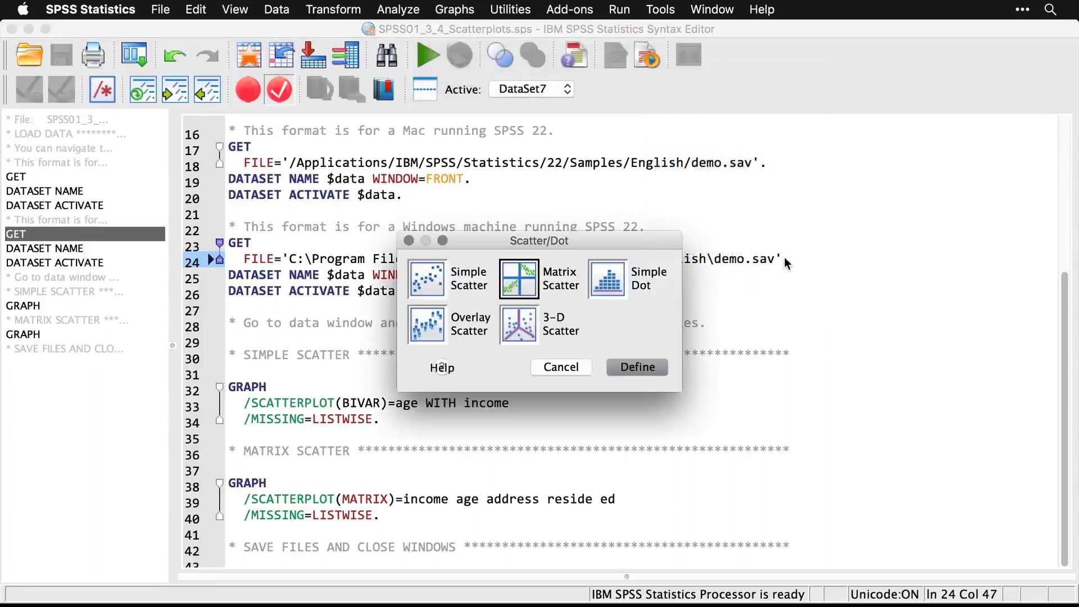
click(436, 282)
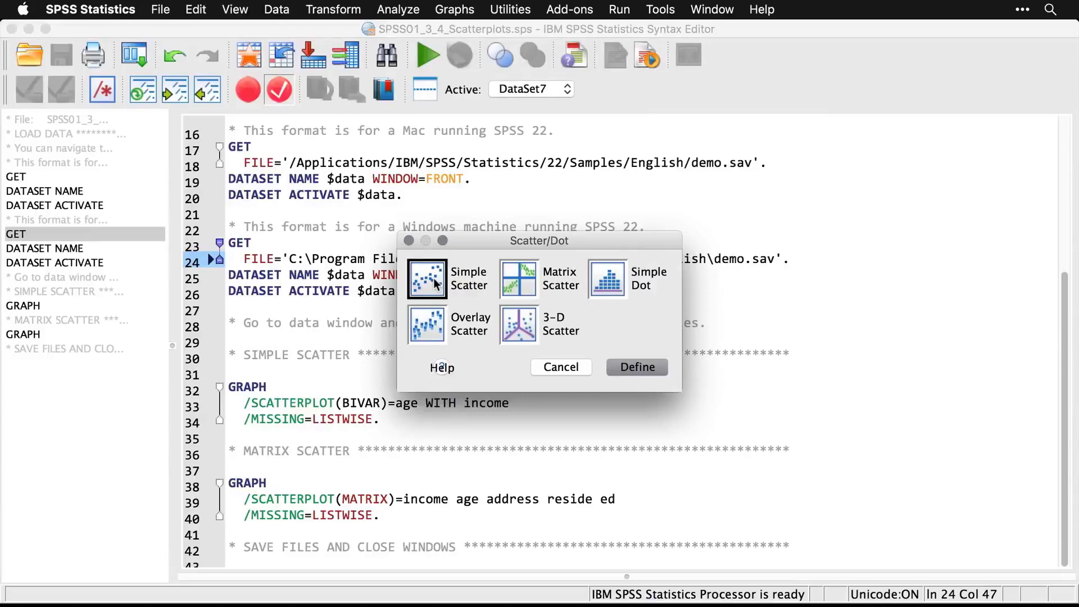
click(643, 367)
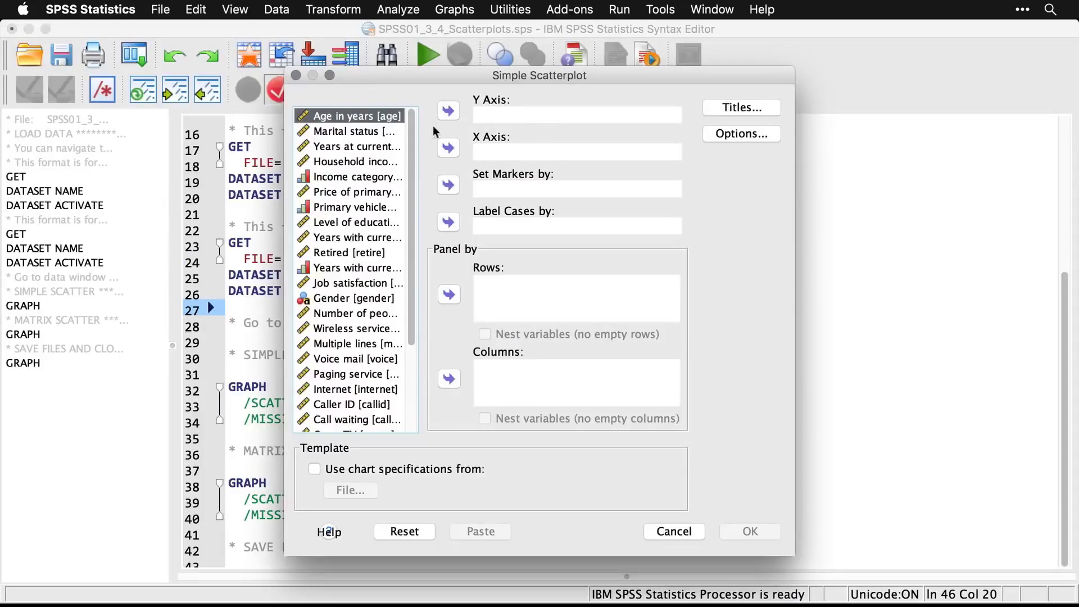
Put Age in years on the X axis and Household income in thousands on the Y axis, and generate the scatterplot
click(448, 148)
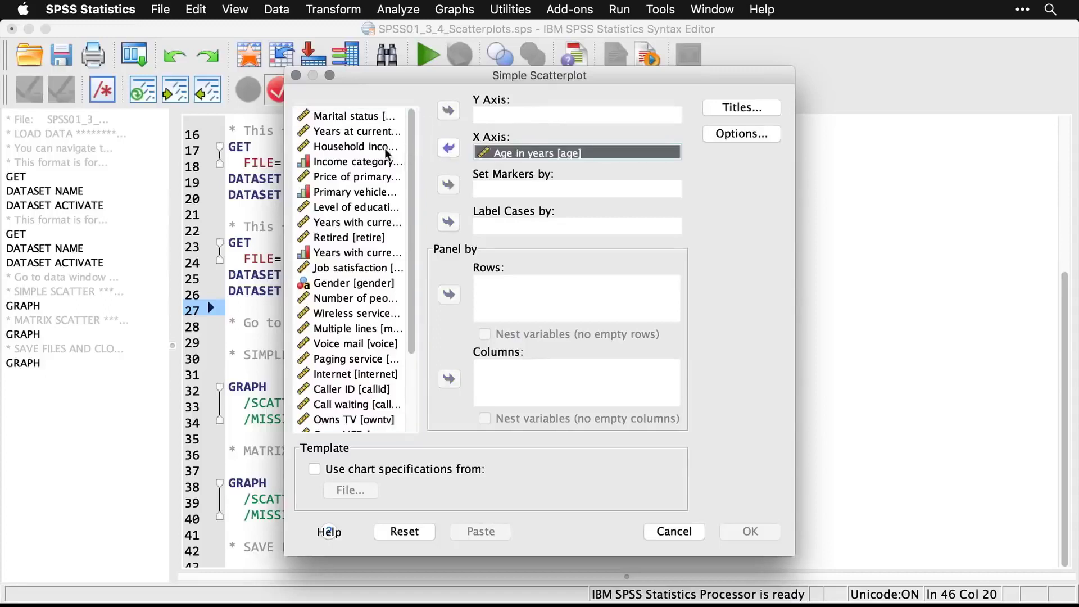
click(383, 147)
click(448, 111)
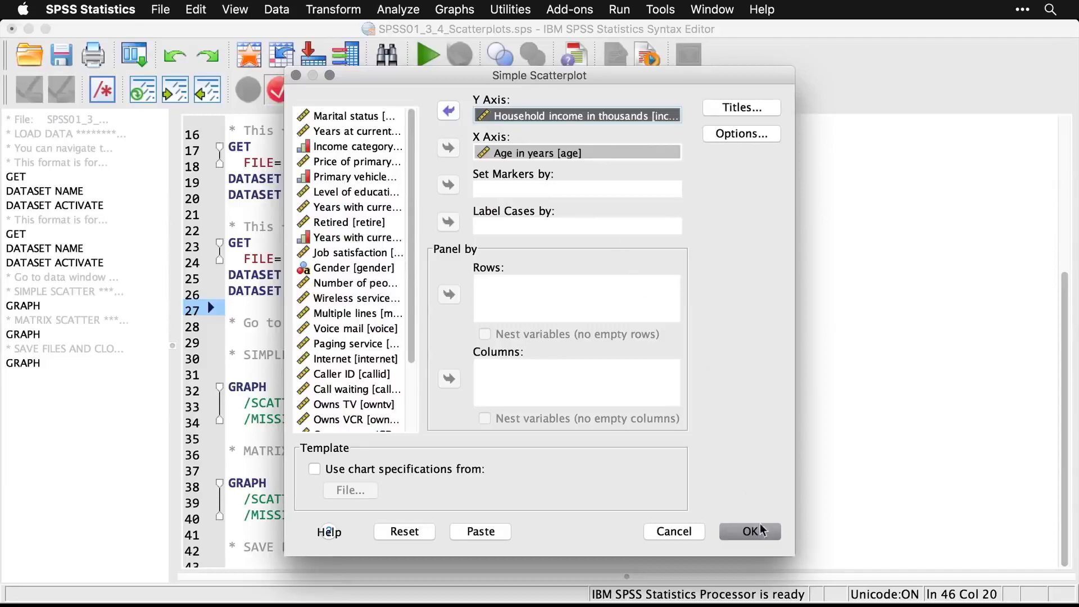
click(759, 533)
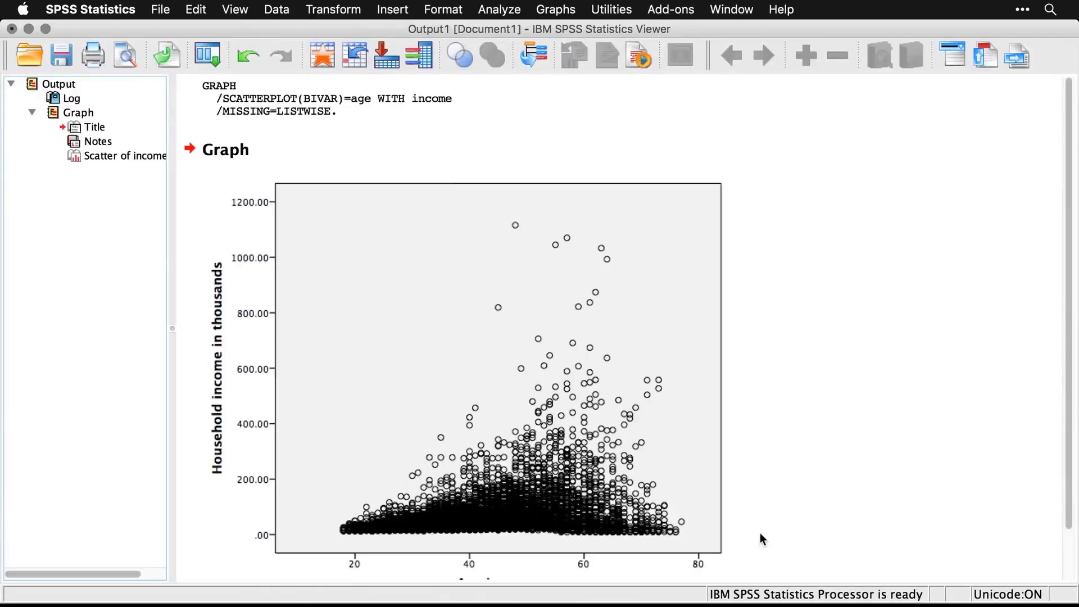
scroll(761, 534, down, 2)
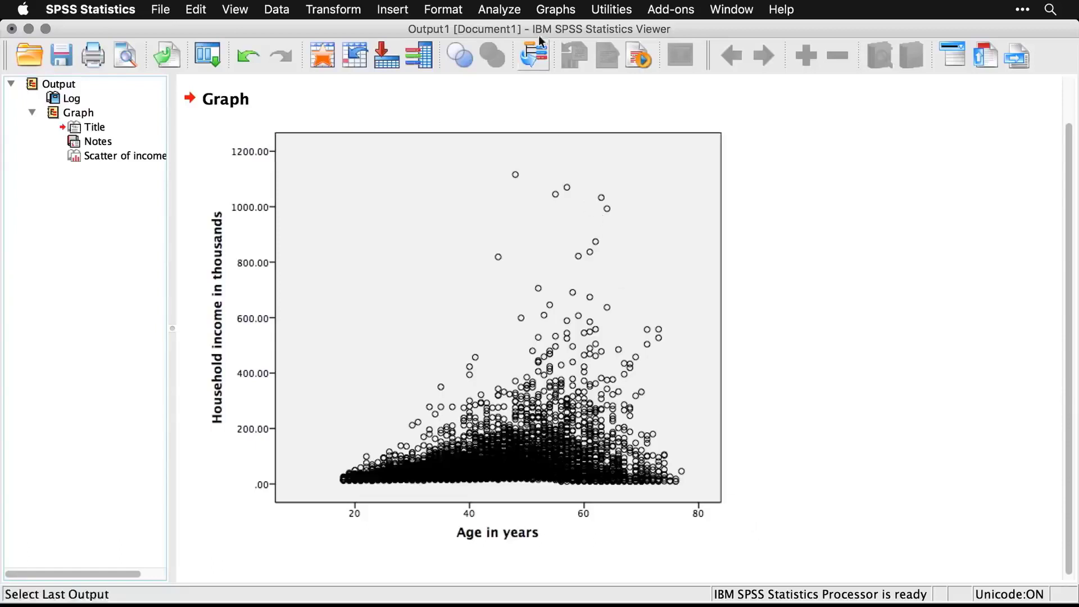
Start defining a legacy matrix scatterplot
click(555, 10)
mouse_move(594, 75)
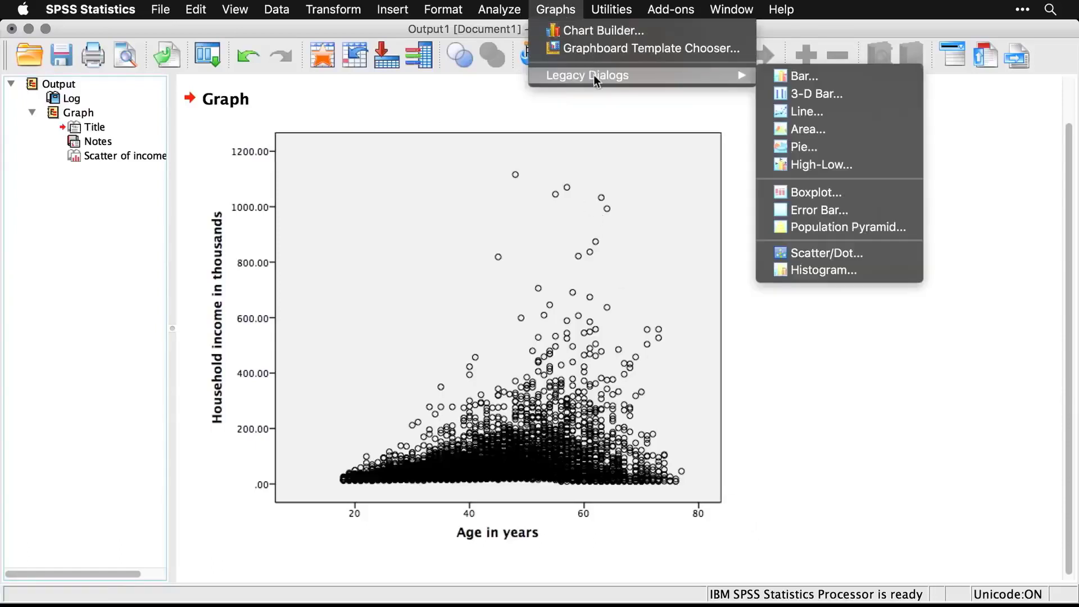
click(890, 261)
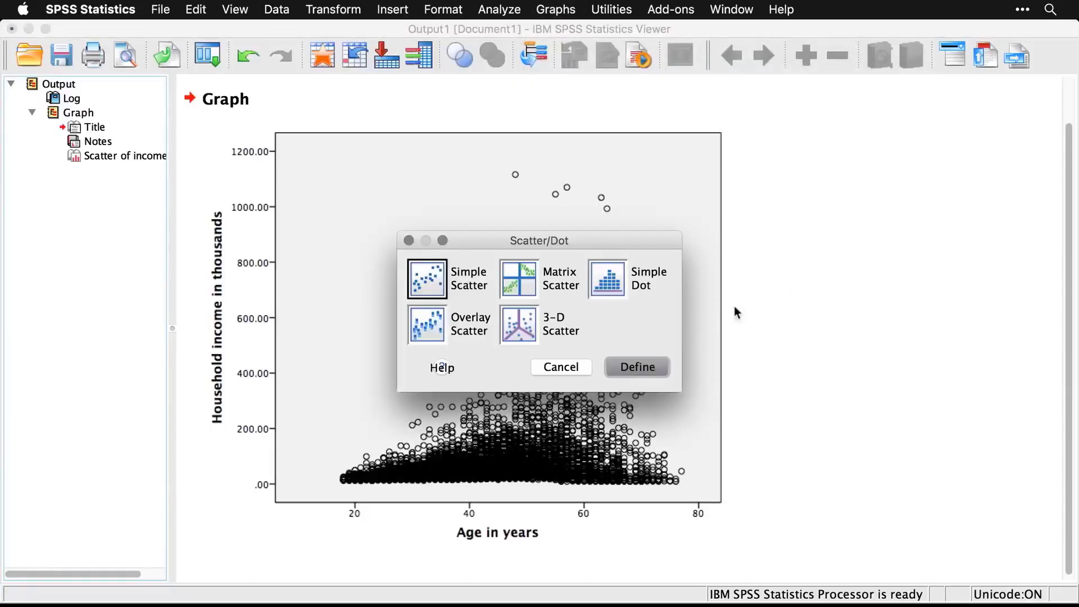
click(512, 293)
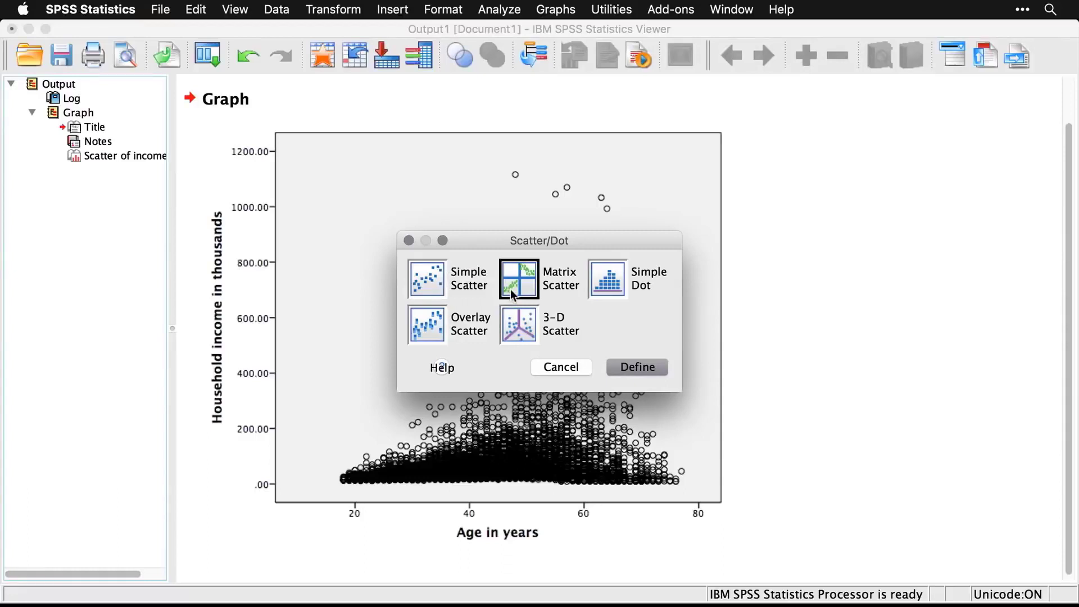
click(635, 368)
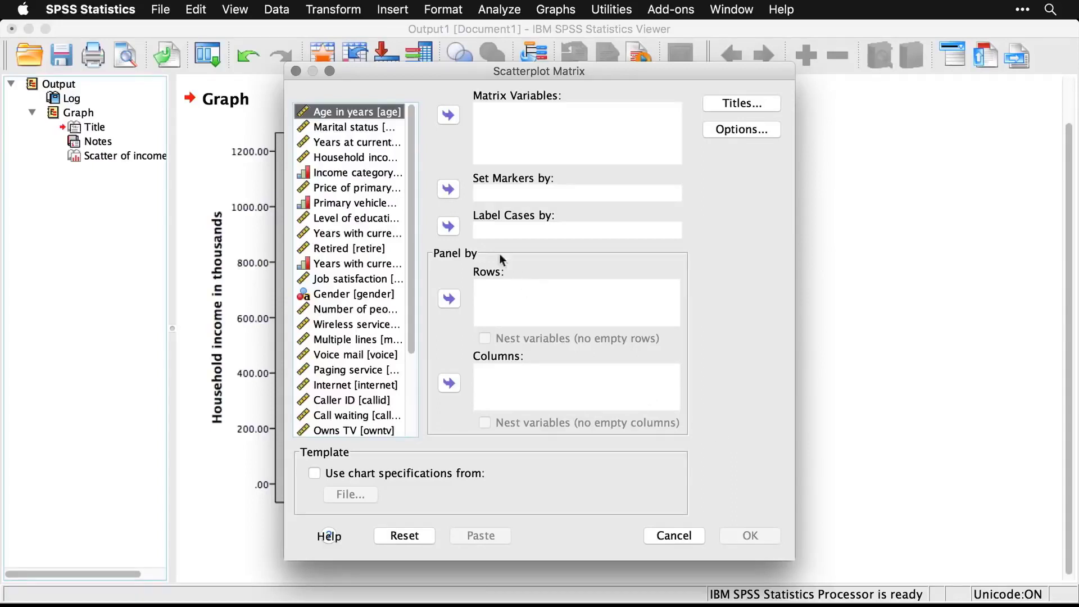
Add household income, age in years, years at current address, number of people in household and level of education as the matrix variables
click(378, 158)
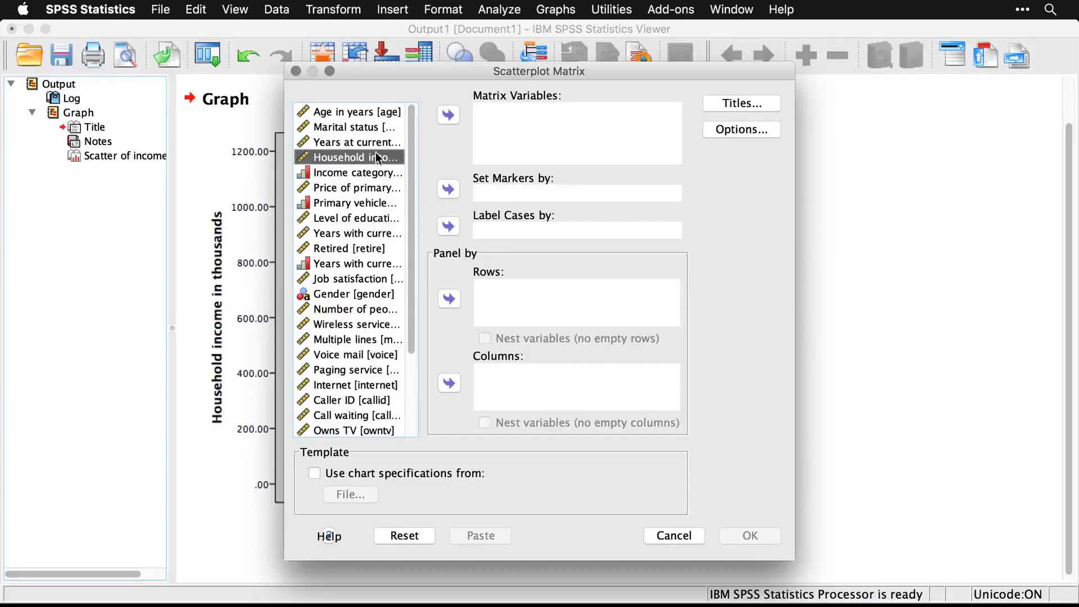
click(448, 116)
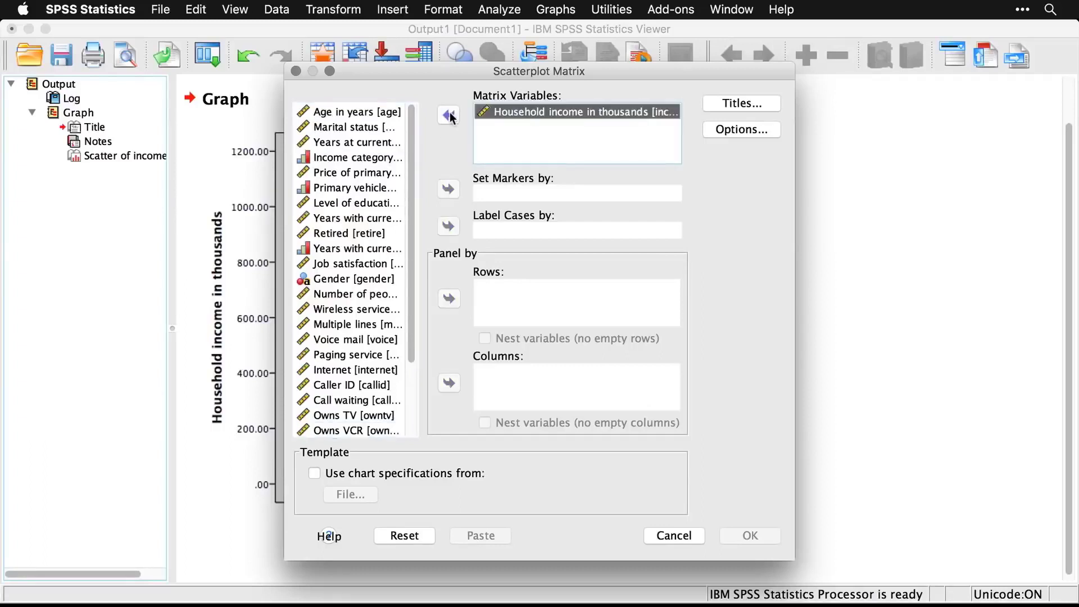
click(383, 112)
click(449, 118)
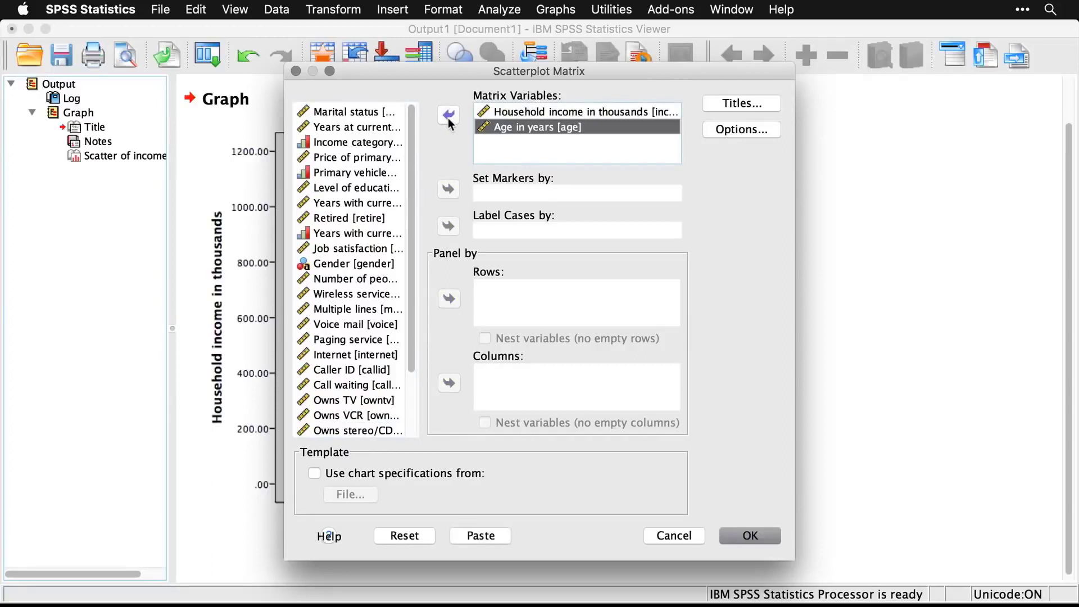
click(375, 128)
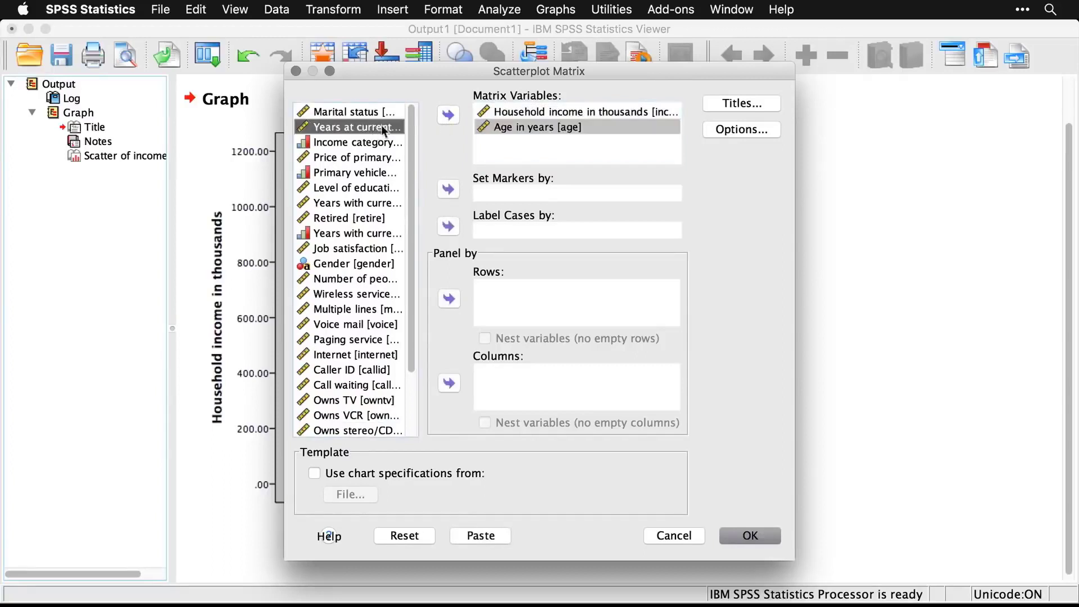
click(448, 116)
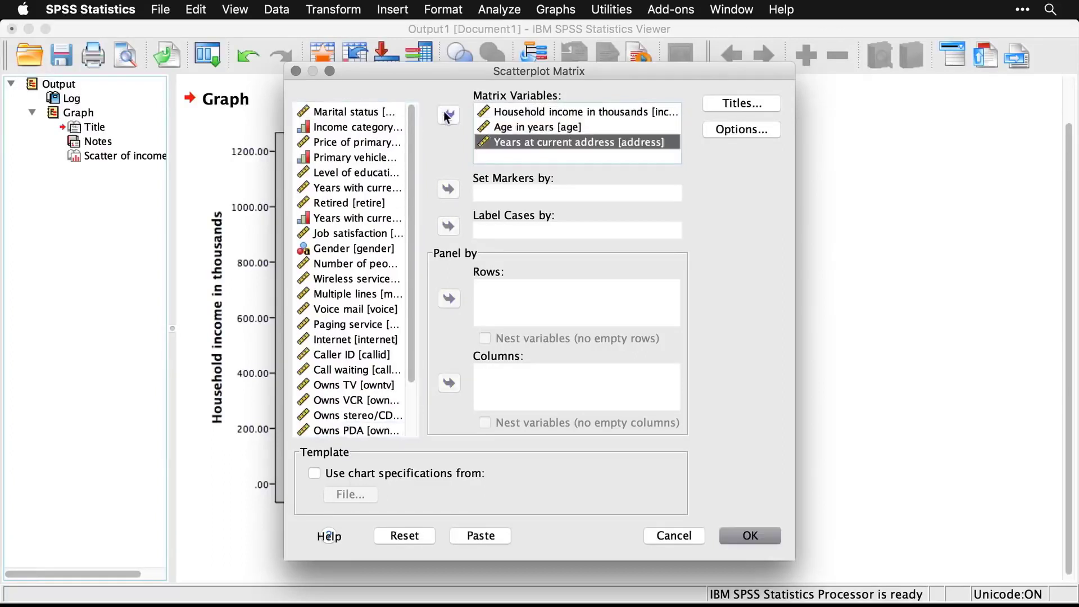
click(363, 264)
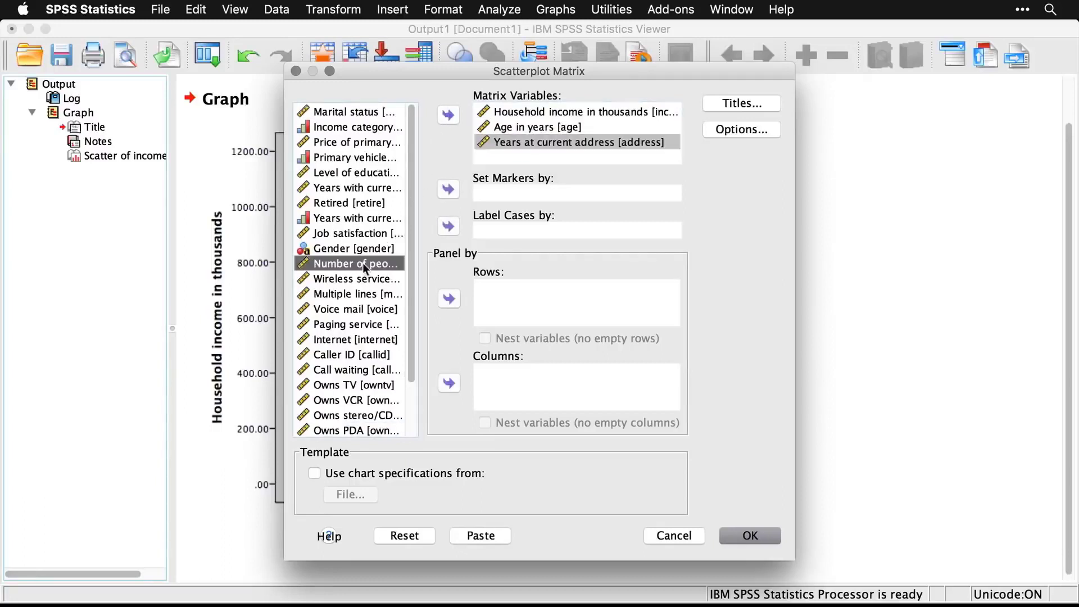
click(449, 117)
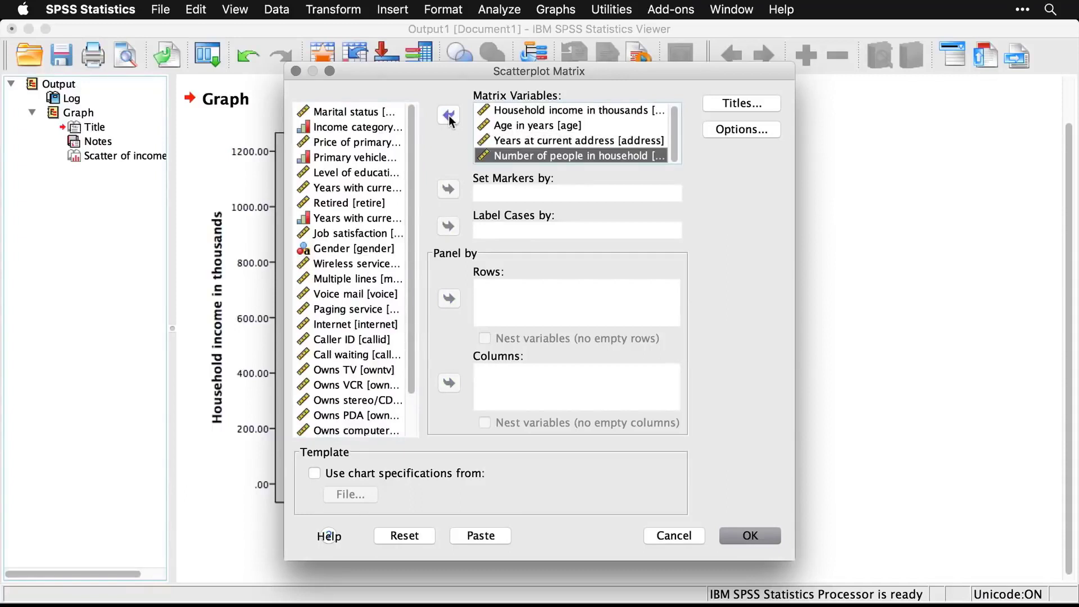
click(385, 173)
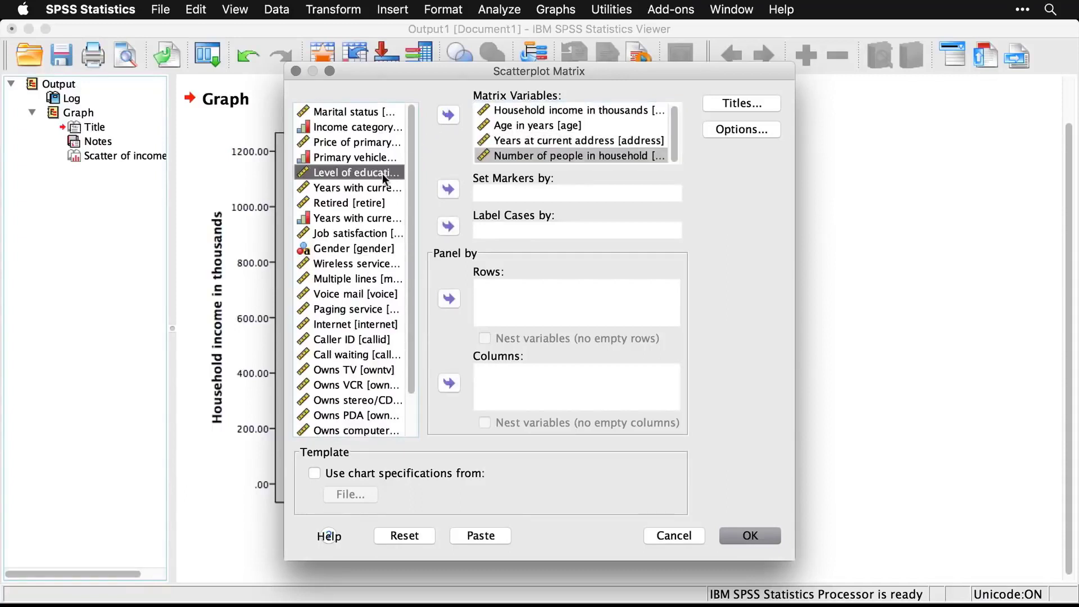
click(449, 117)
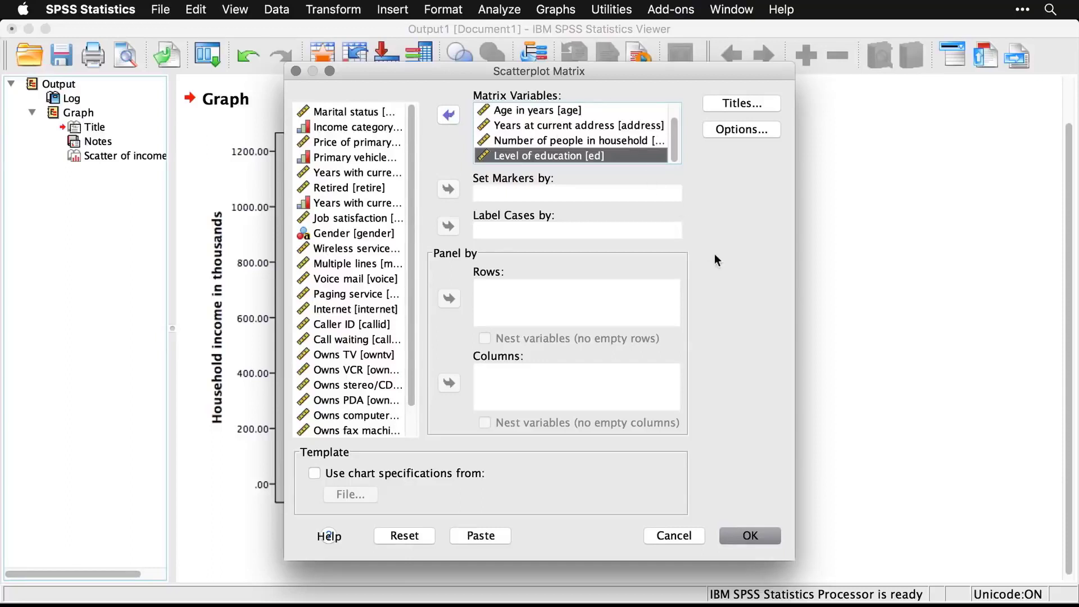
Generate the scatterplot matrix and examine its panels in the output
click(764, 538)
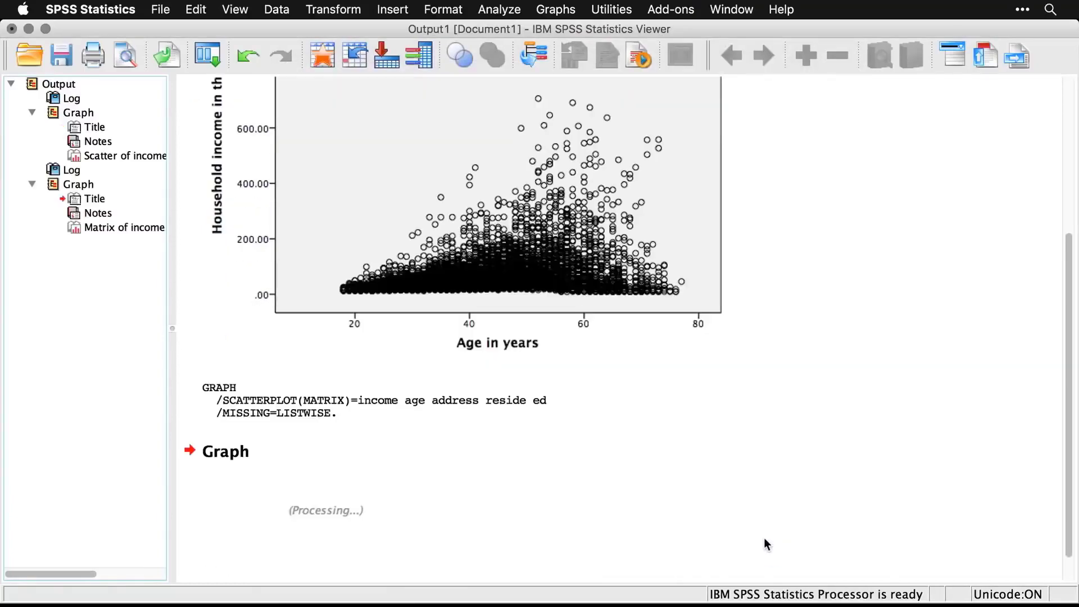
scroll(872, 465, down, 5)
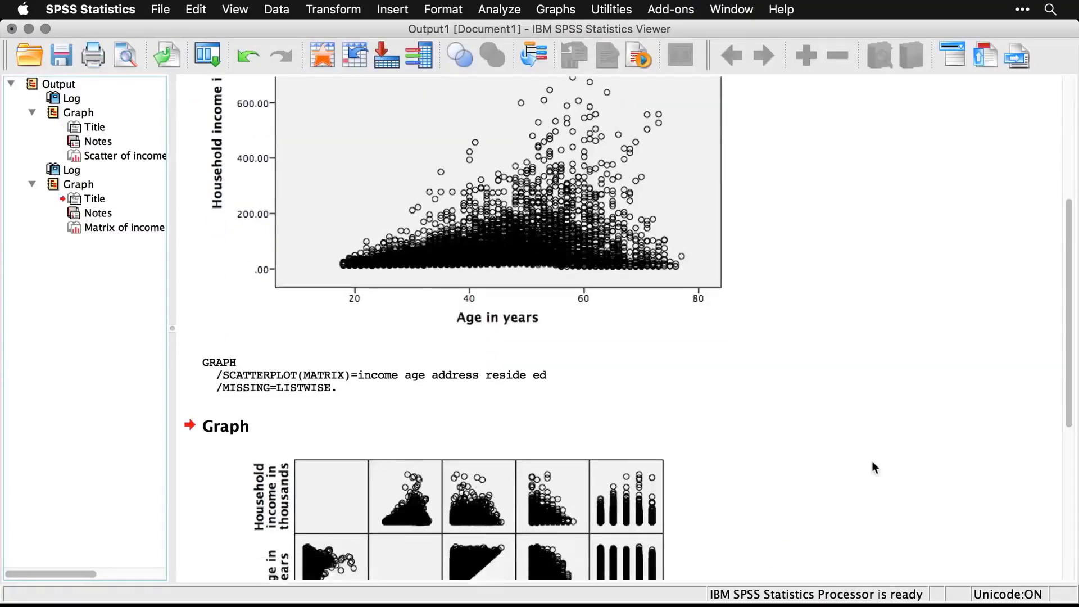
scroll(873, 463, down, 2)
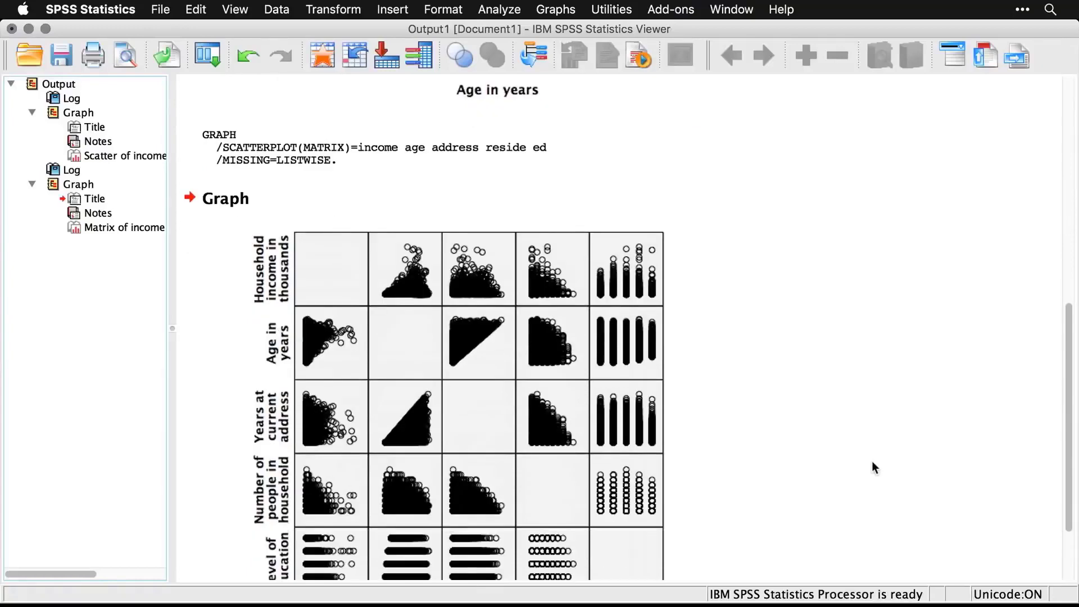
scroll(873, 463, down, 4)
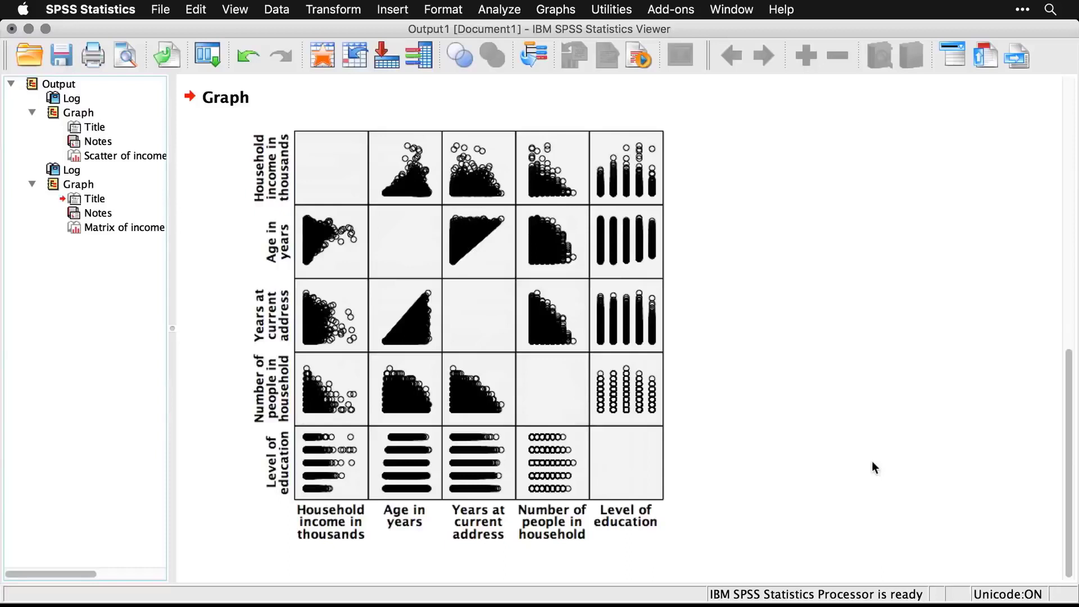
click(563, 436)
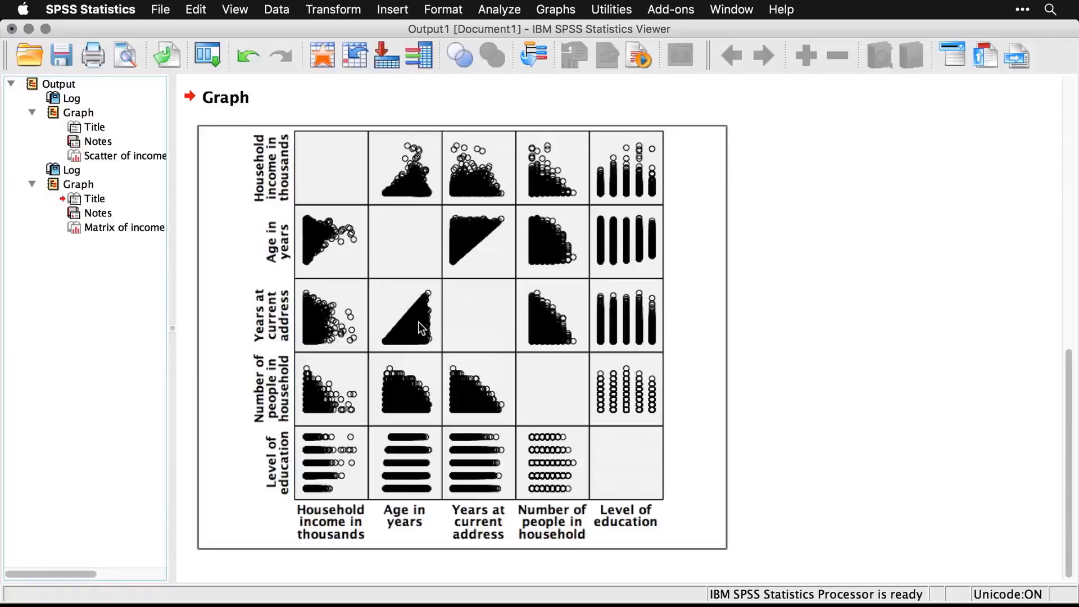
Choose 3-D Scatter as the type for a new legacy scatterplot
click(562, 11)
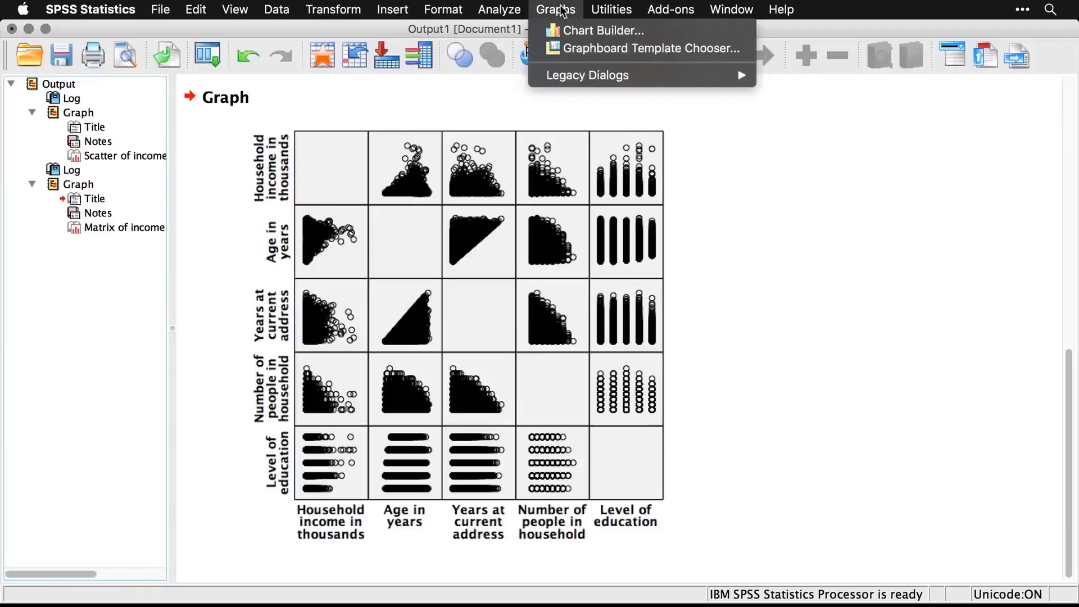
mouse_move(575, 75)
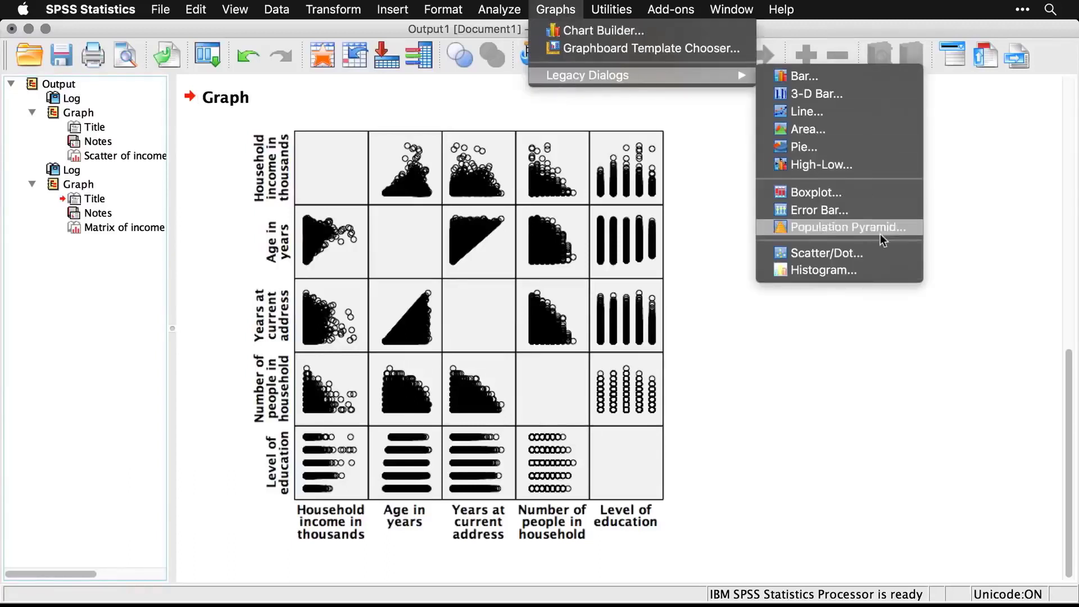
click(885, 258)
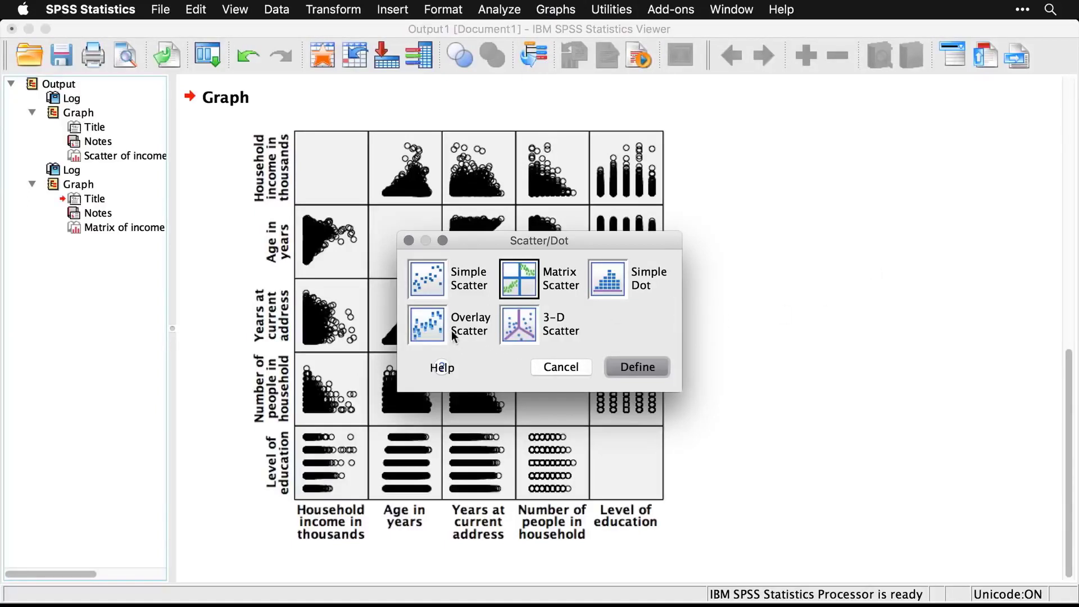
click(527, 337)
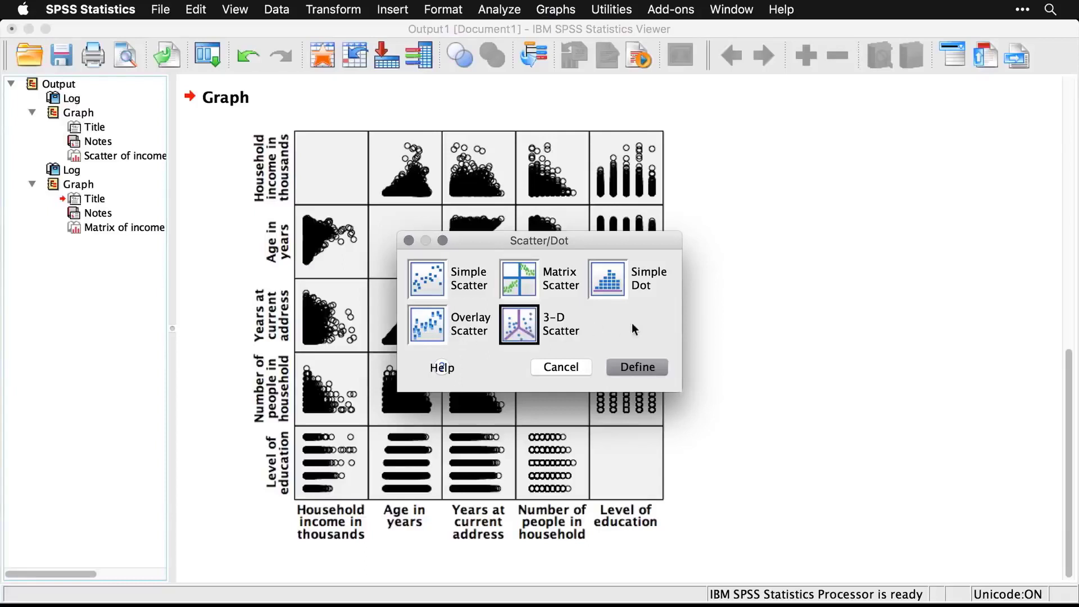
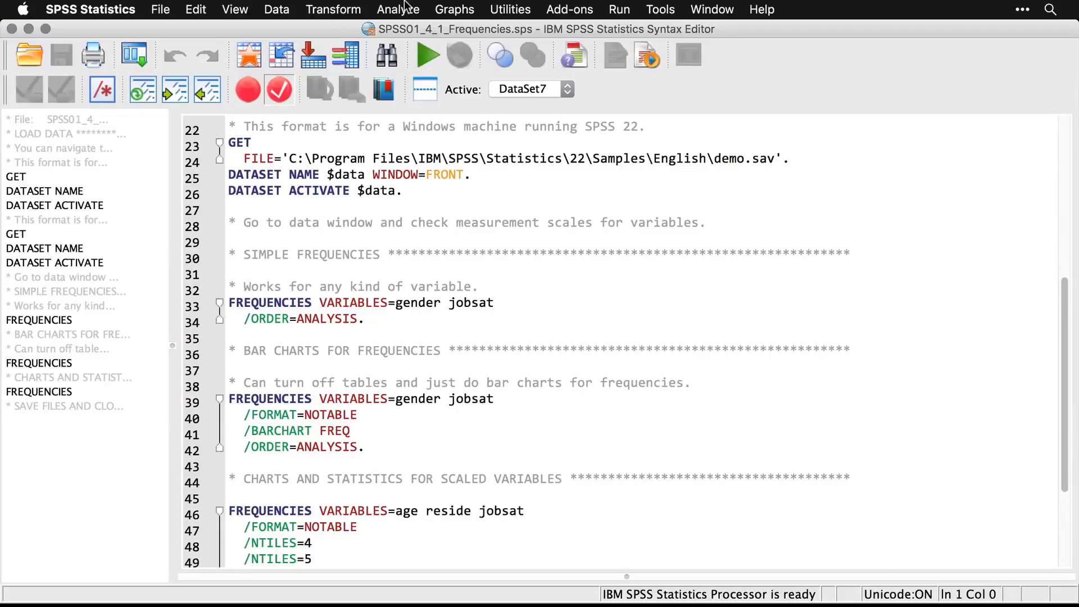
Run Frequencies on Gender and Job satisfaction with frequency tables, and review the resulting tables
click(406, 6)
mouse_move(405, 50)
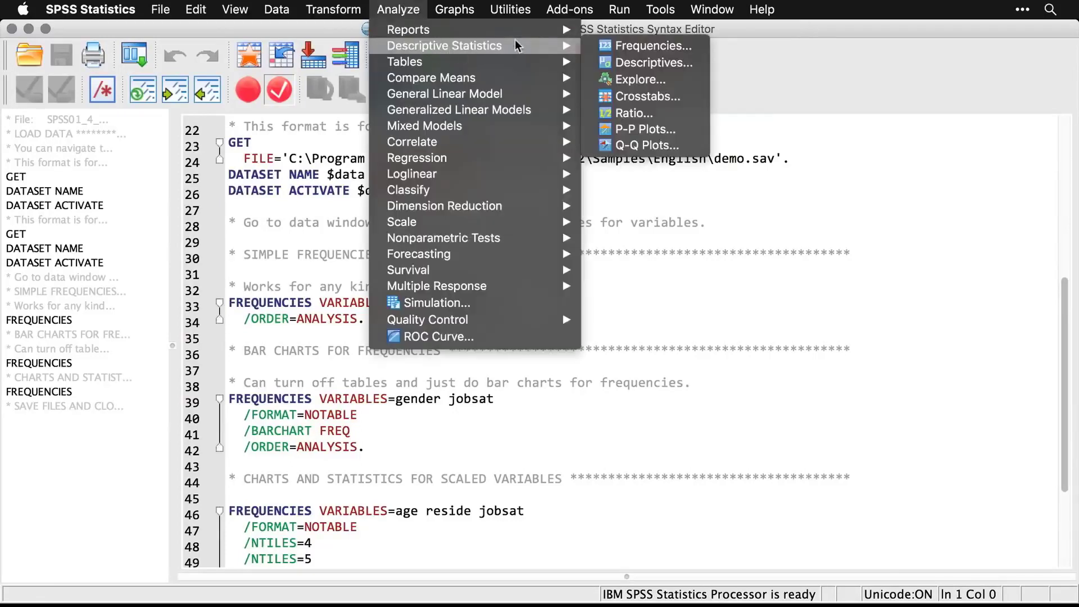
click(619, 44)
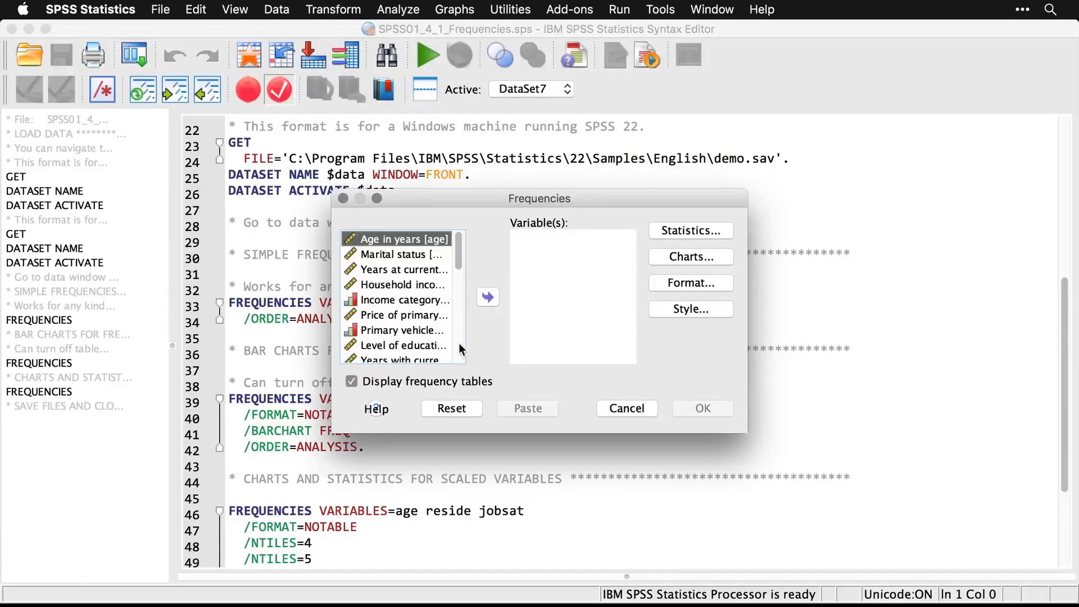
scroll(458, 343, down, 3)
double_click(405, 301)
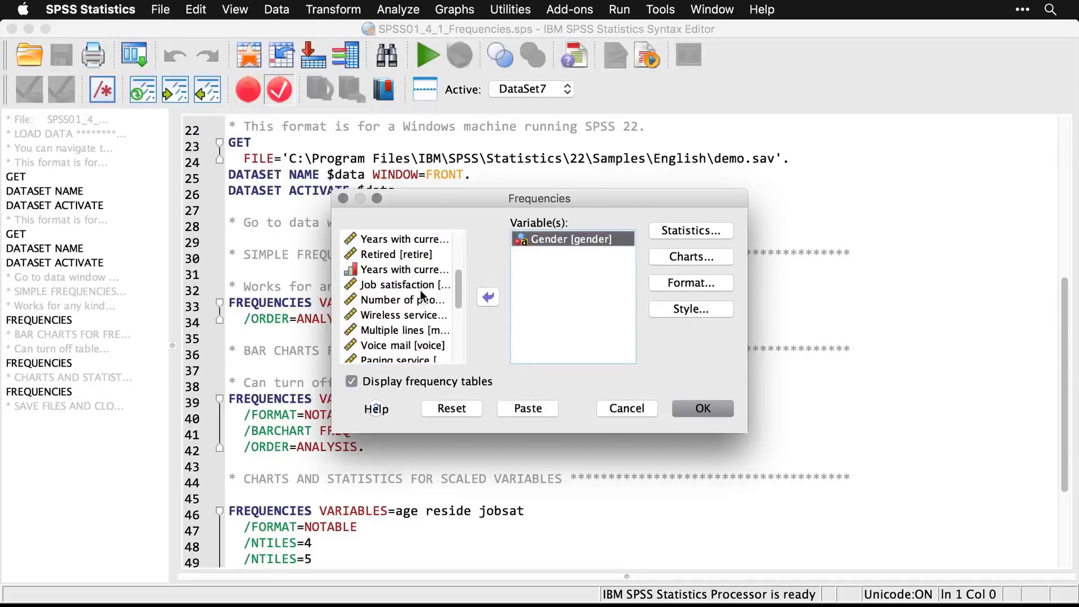
click(412, 285)
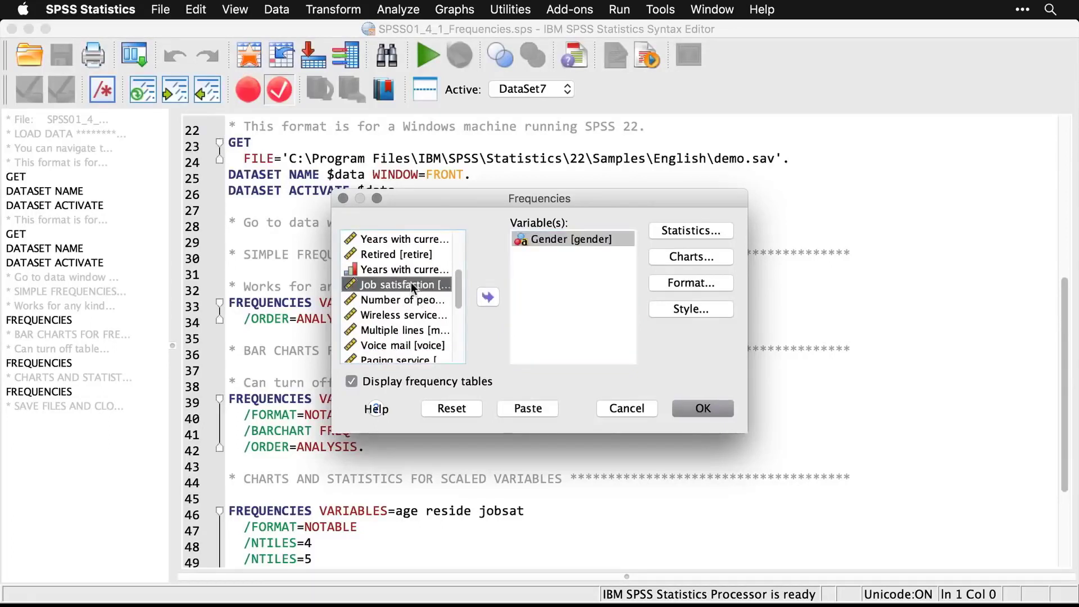
double_click(412, 285)
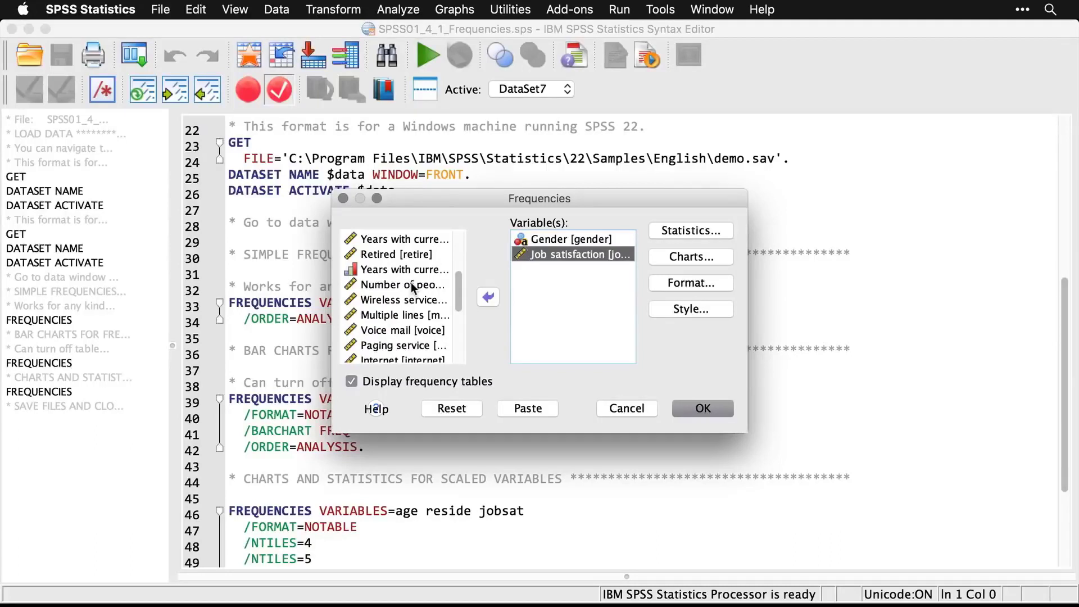
click(714, 410)
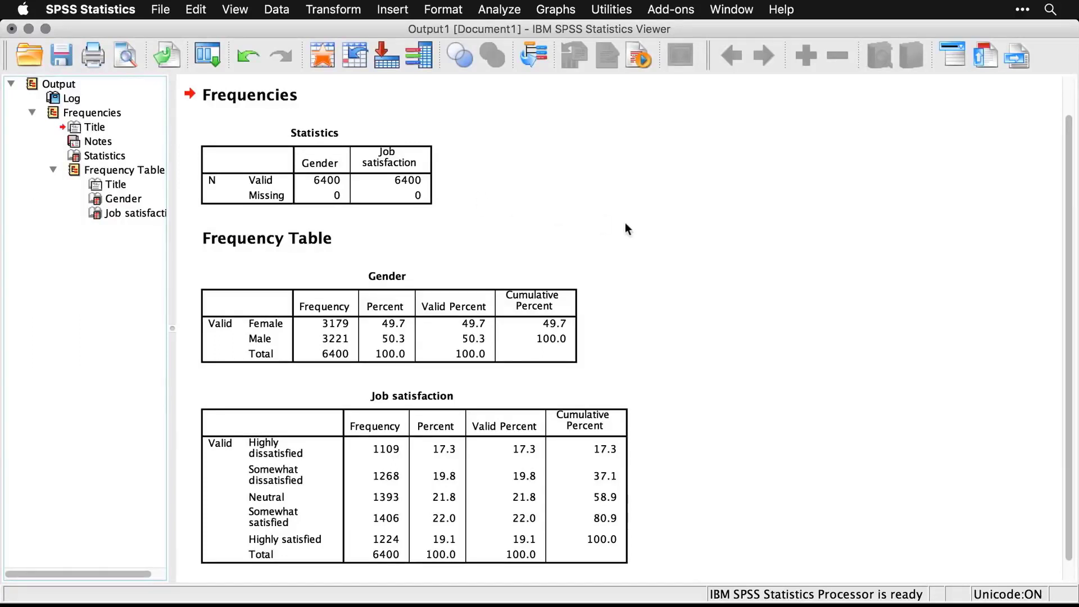
scroll(673, 326, down, 1)
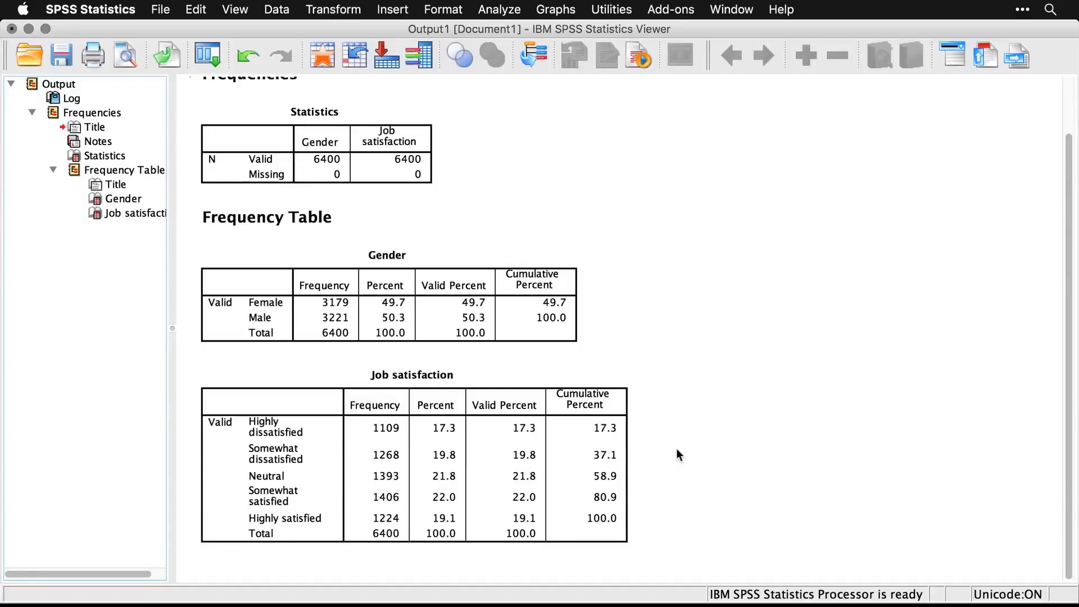
click(567, 451)
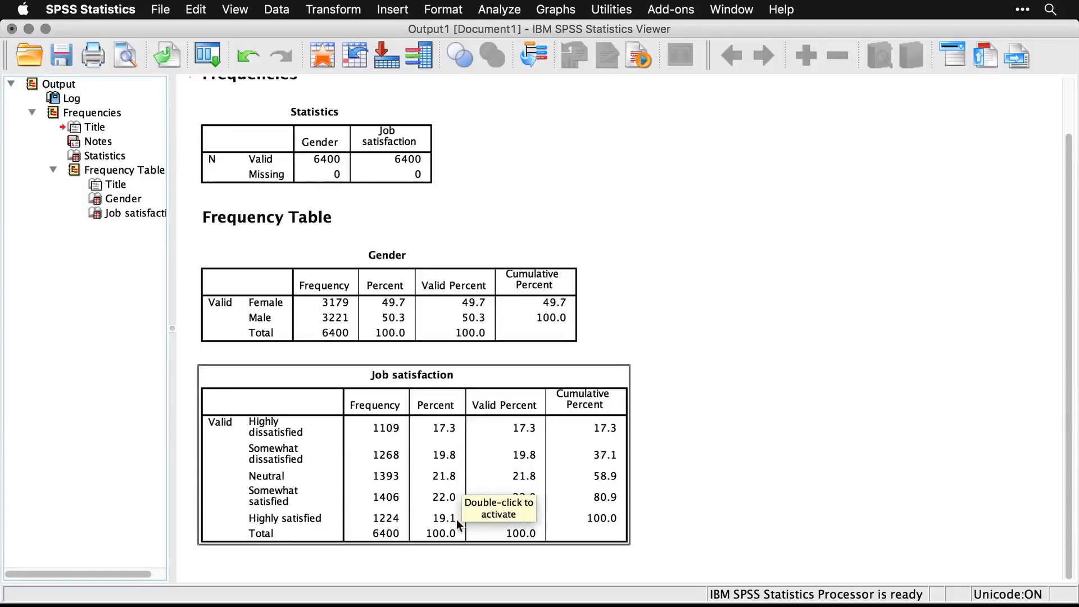
click(743, 480)
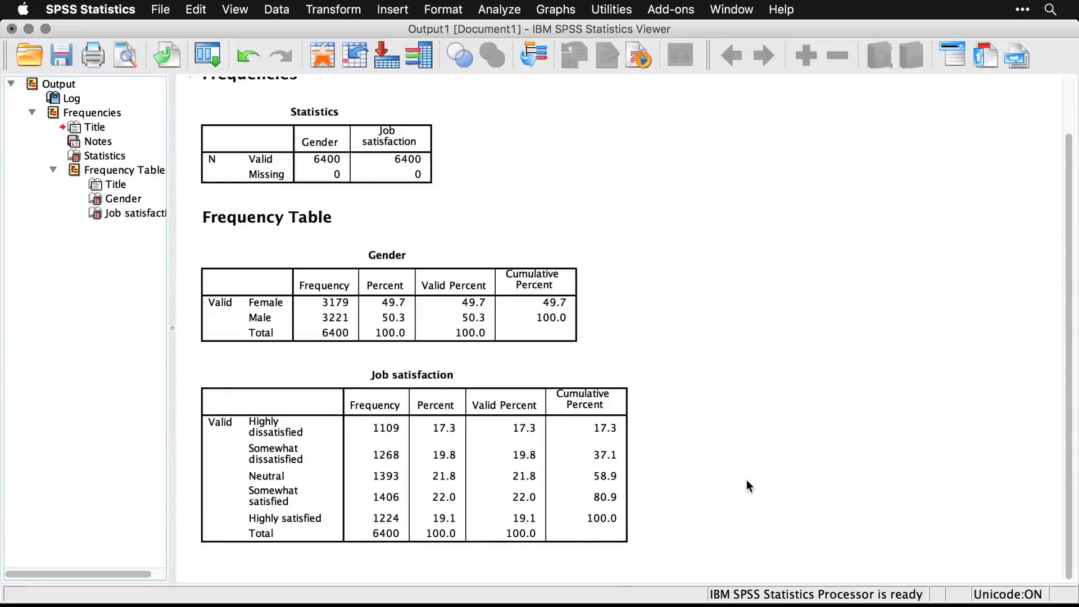
Return to the syntax window, recall the Frequencies dialog and turn off the display of frequency tables
key(super+grave)
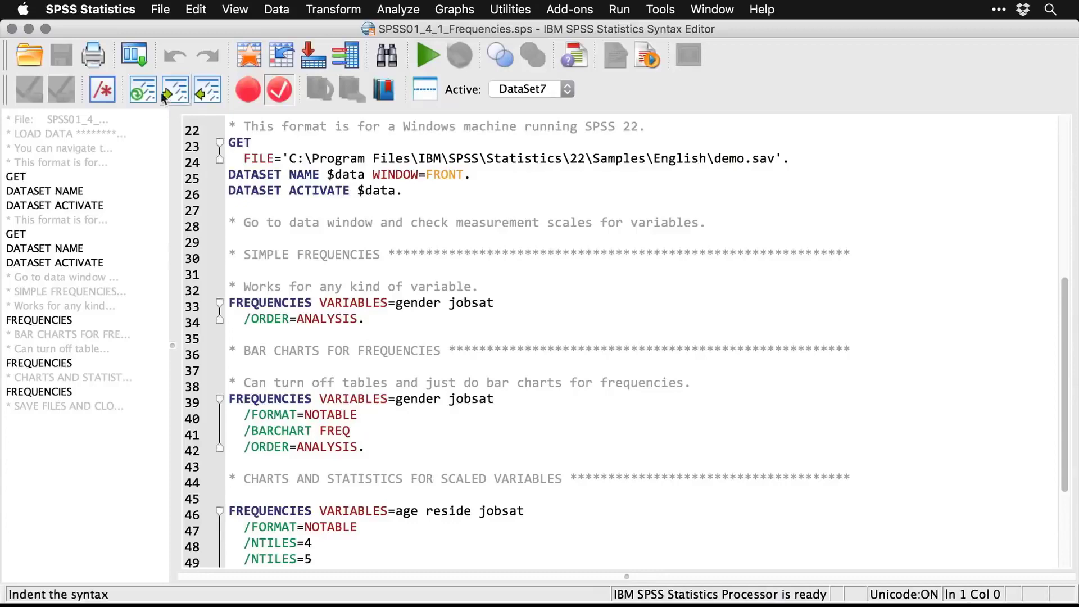
click(140, 52)
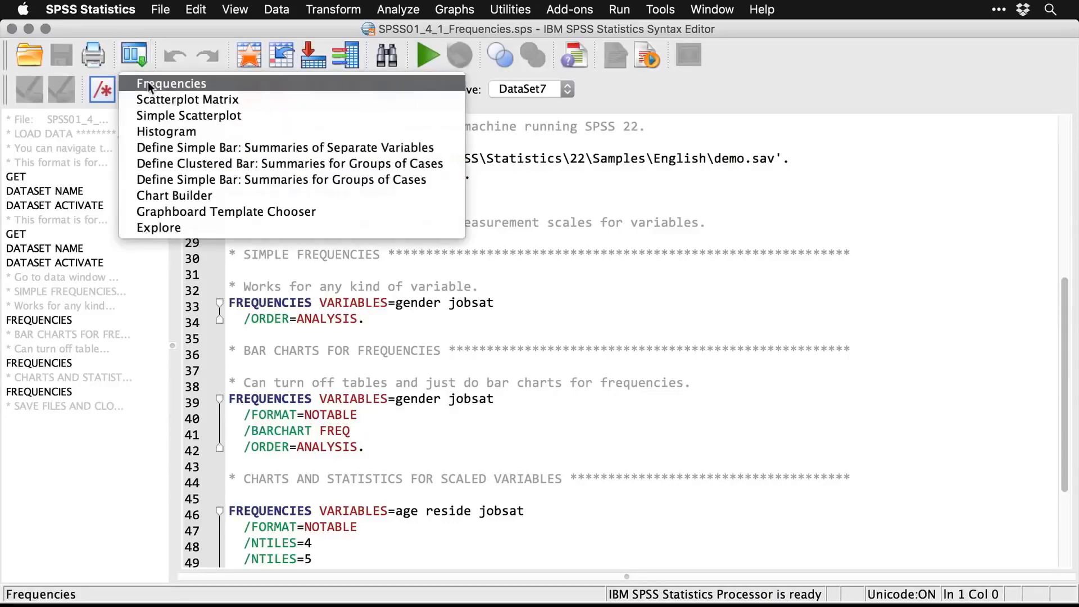
click(147, 82)
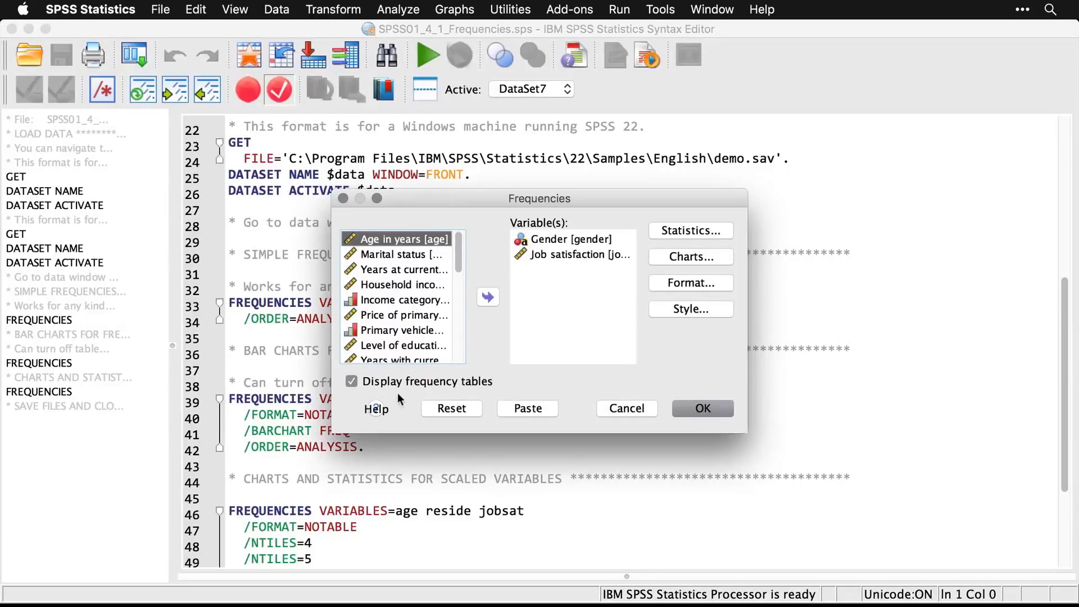
click(352, 381)
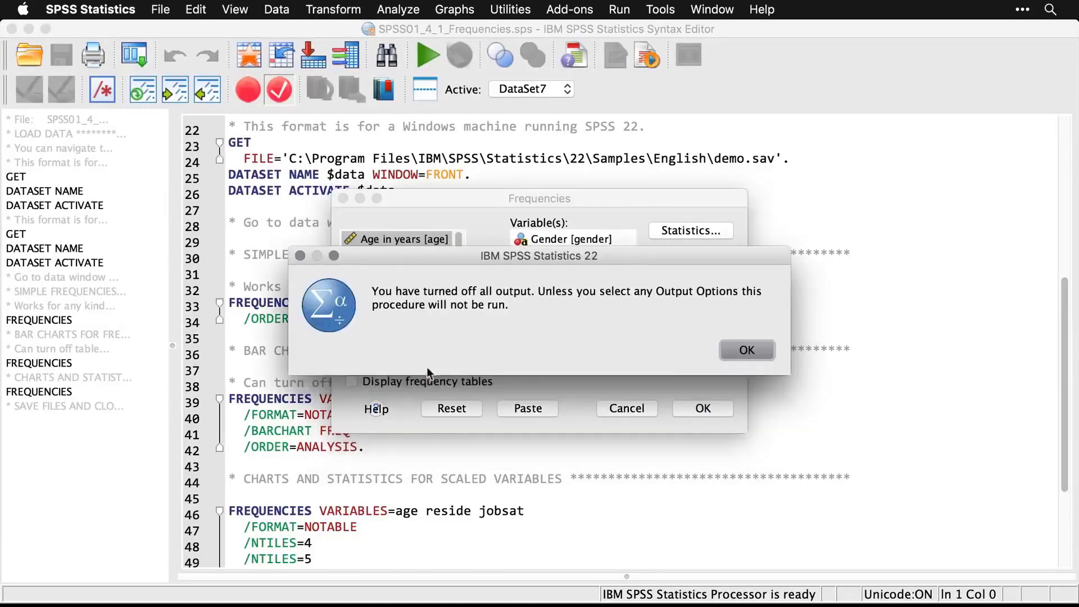
click(761, 348)
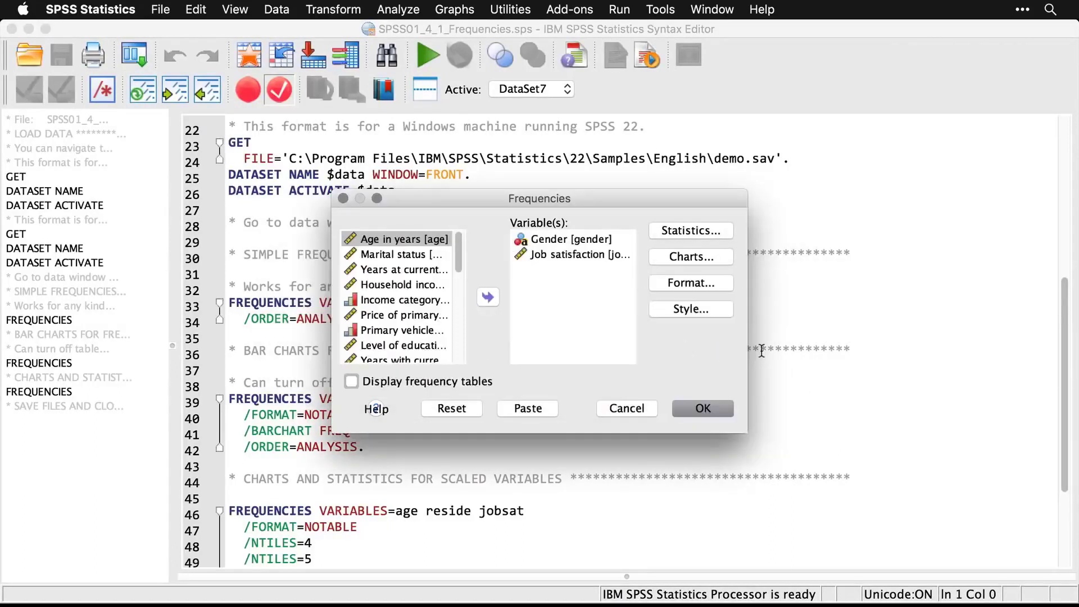
Run Frequencies on Gender and Job satisfaction with bar charts showing frequencies, and review both charts
click(703, 257)
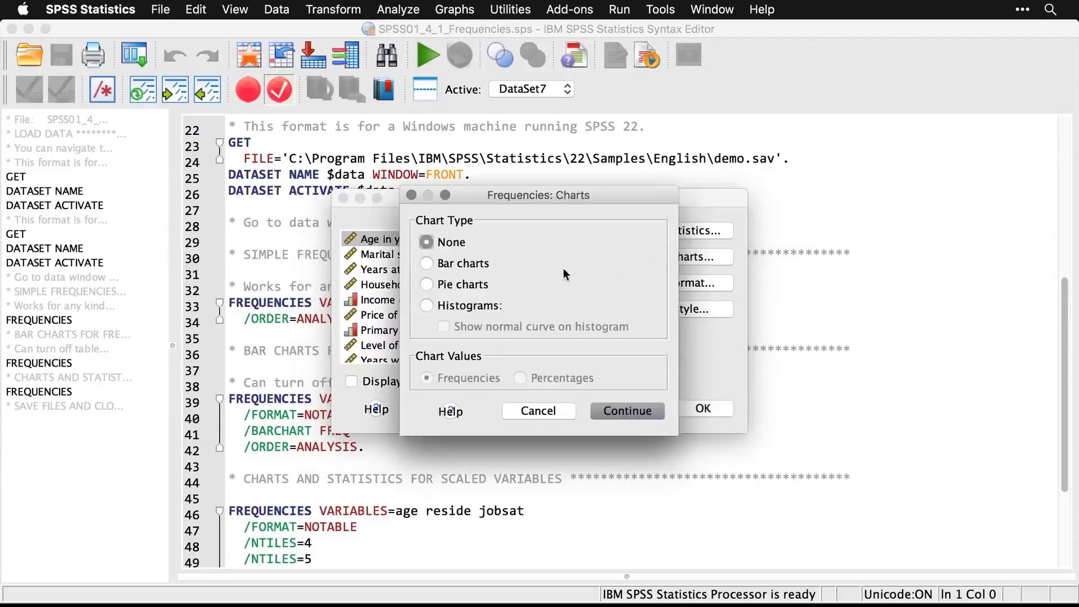
click(427, 263)
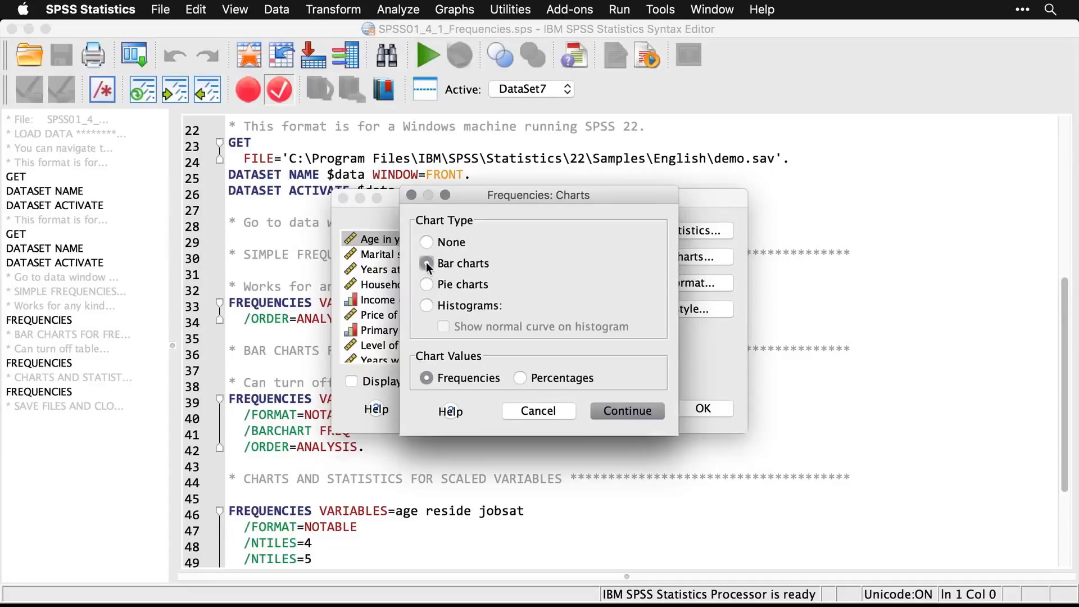
click(640, 411)
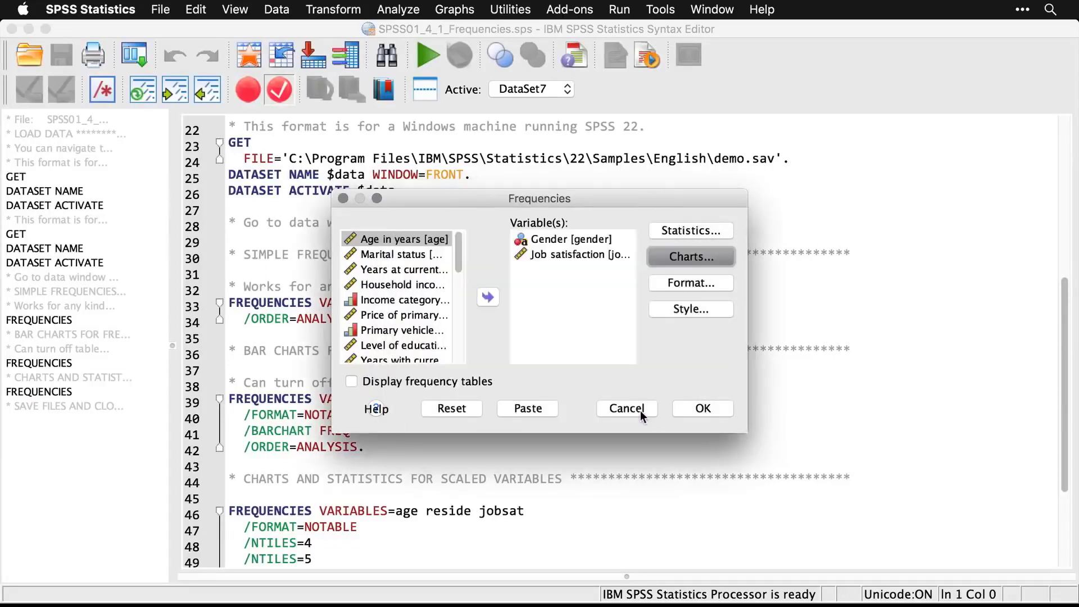
click(709, 408)
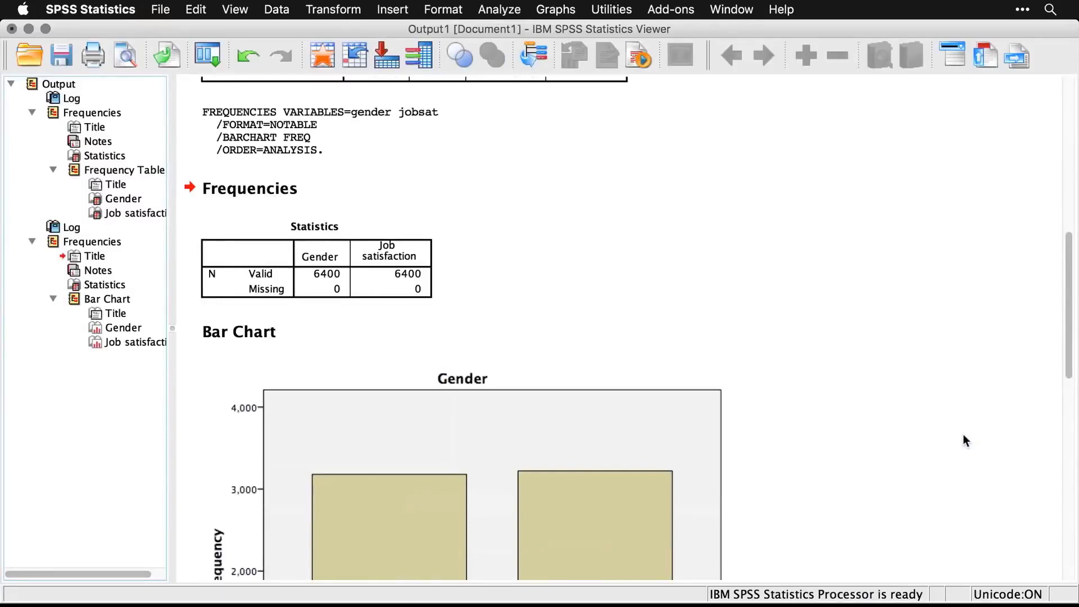
scroll(963, 435, down, 5)
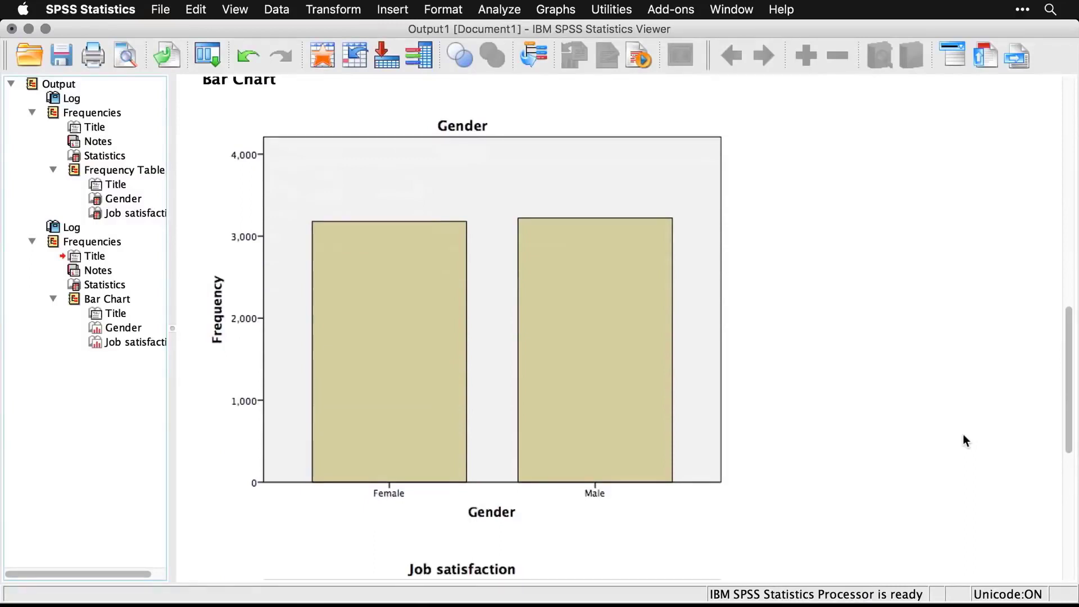
scroll(964, 435, down, 6)
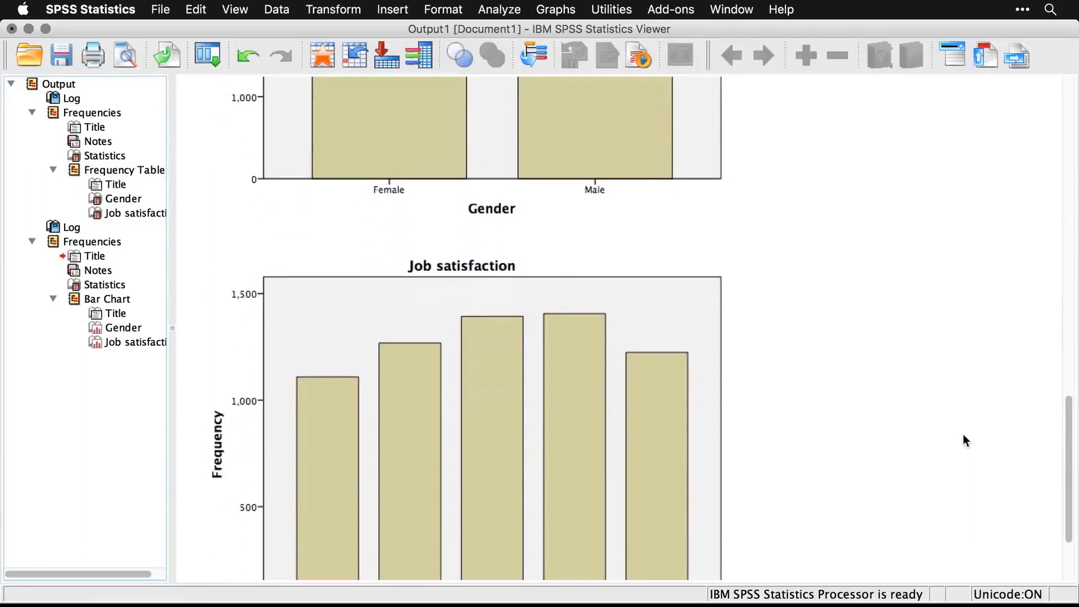
scroll(963, 435, down, 3)
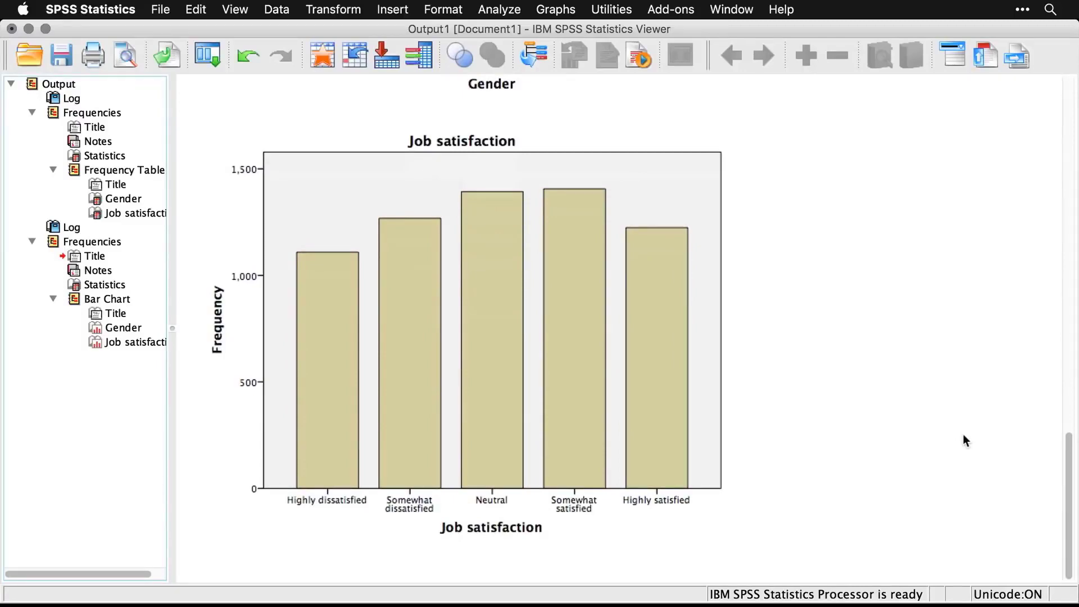
Return to the syntax window, reopen the Frequencies dialog and reset it to its default settings
key(super+grave)
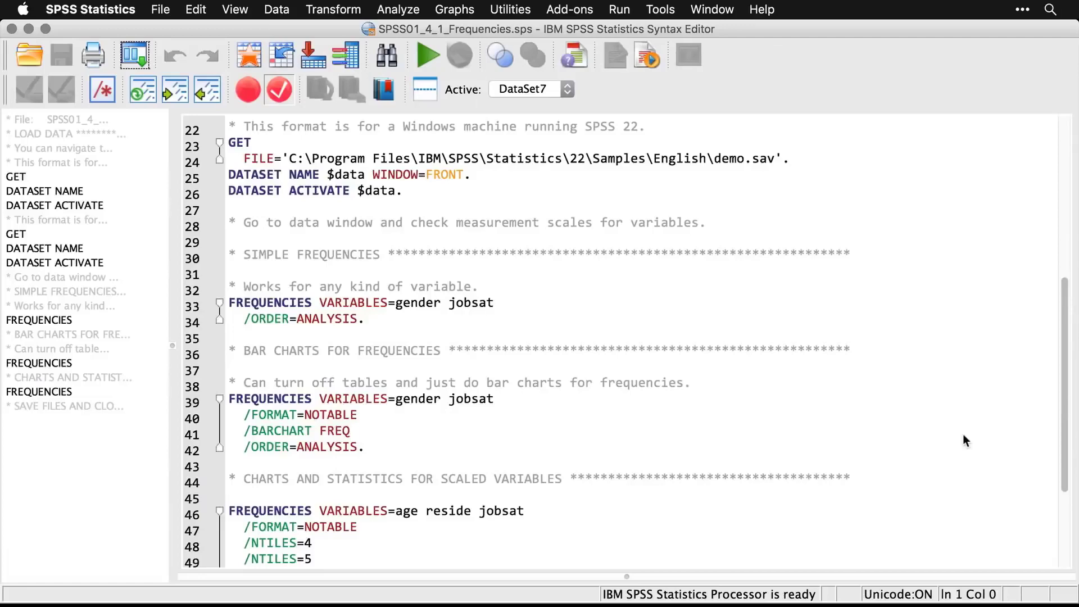
scroll(964, 434, down, 3)
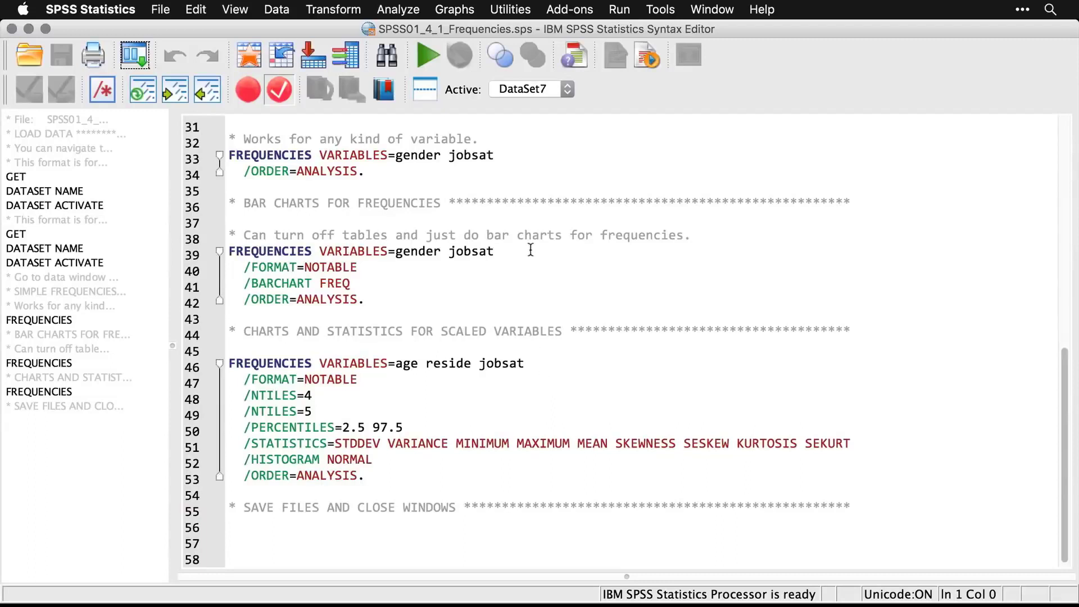
click(407, 8)
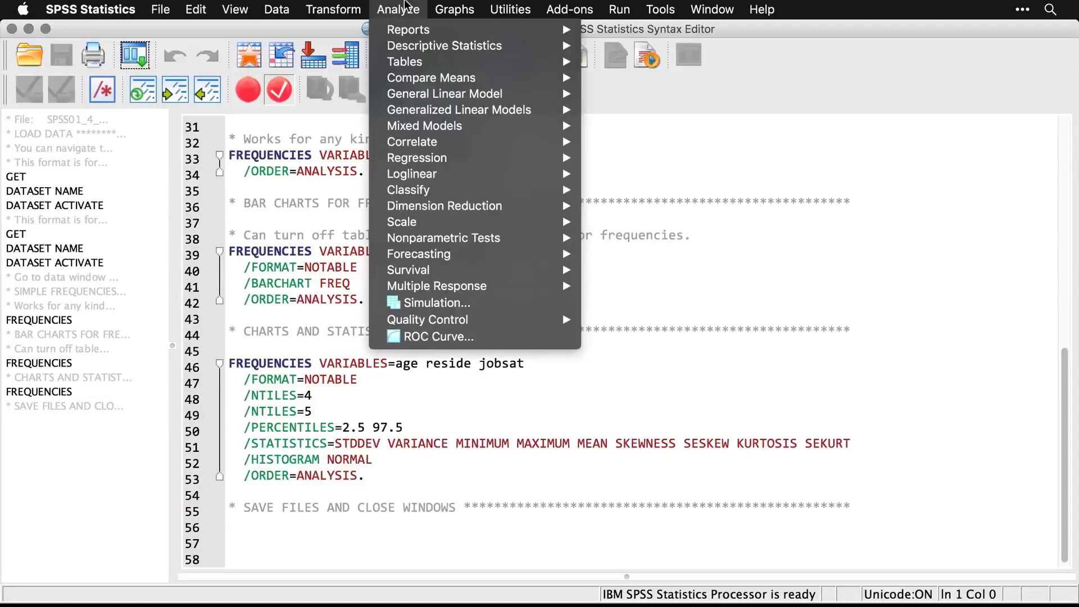
mouse_move(413, 40)
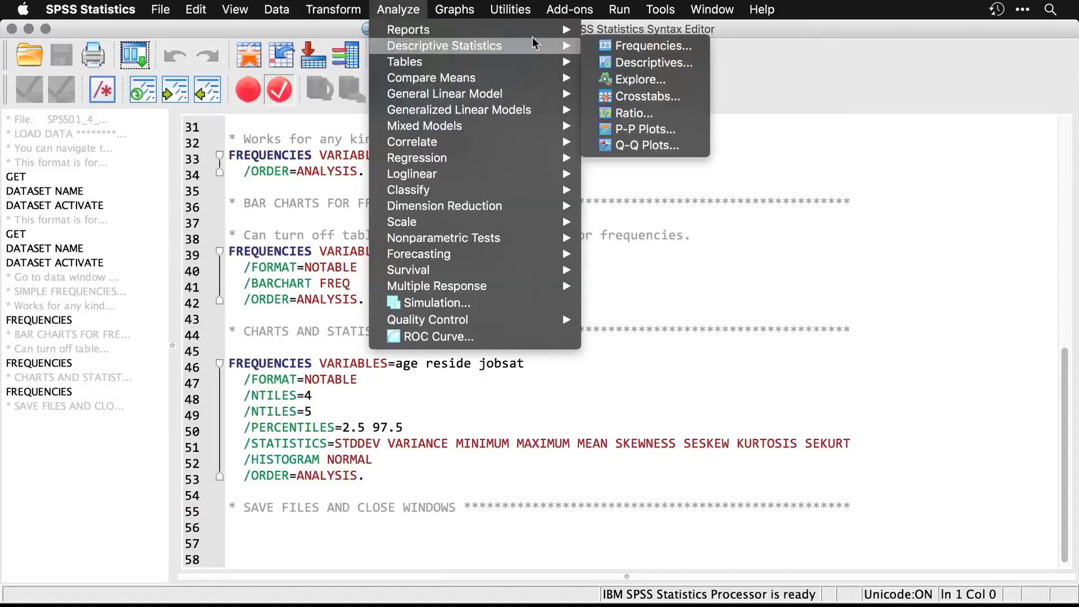
click(649, 47)
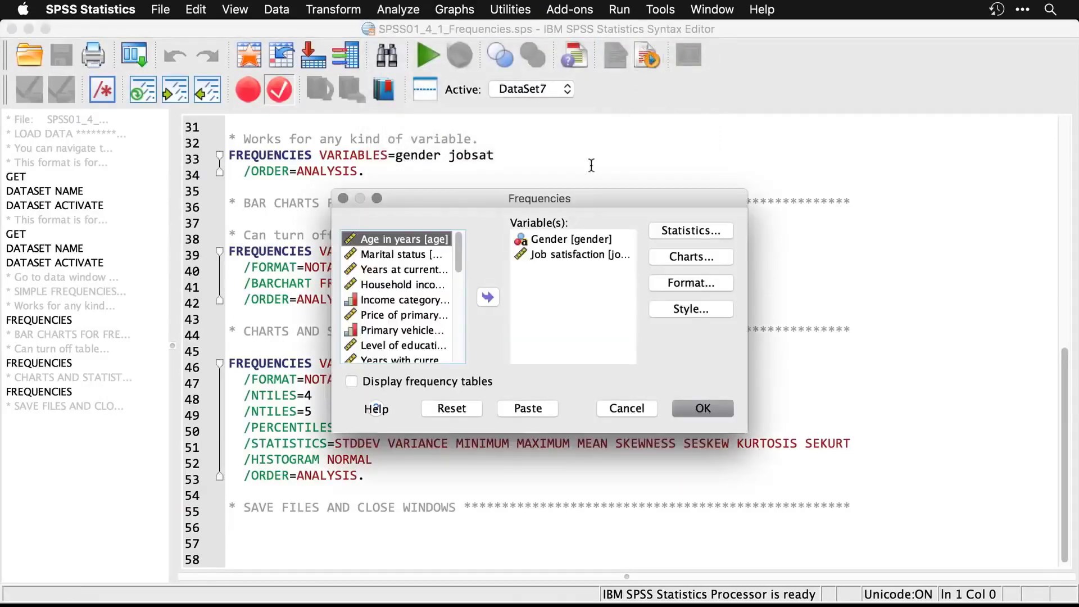
mouse_move(568, 200)
mouse_down()
mouse_move(873, 210)
mouse_move(578, 201)
mouse_up()
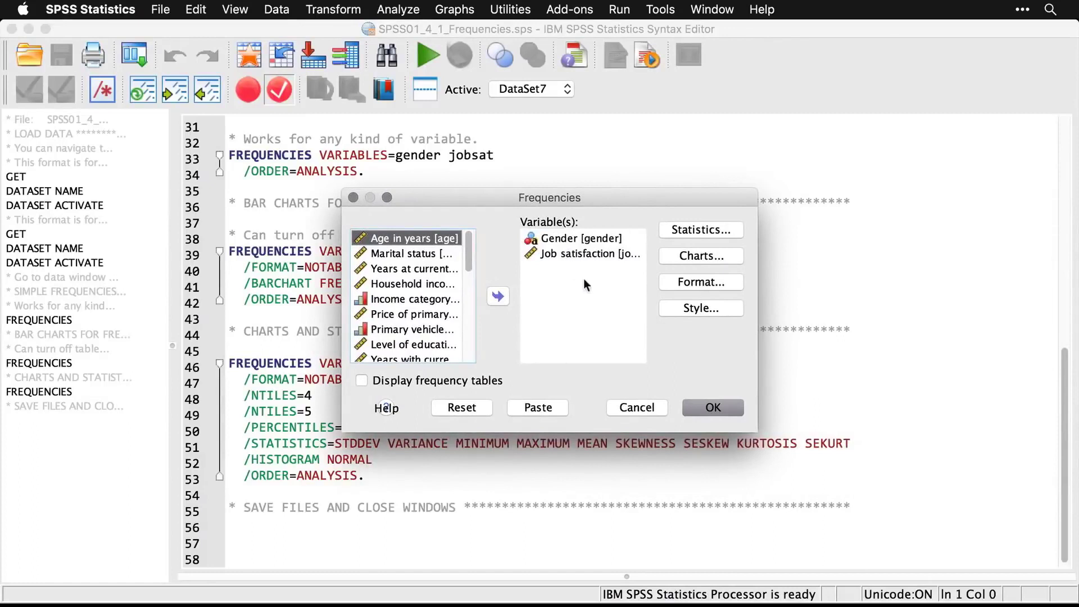
click(471, 411)
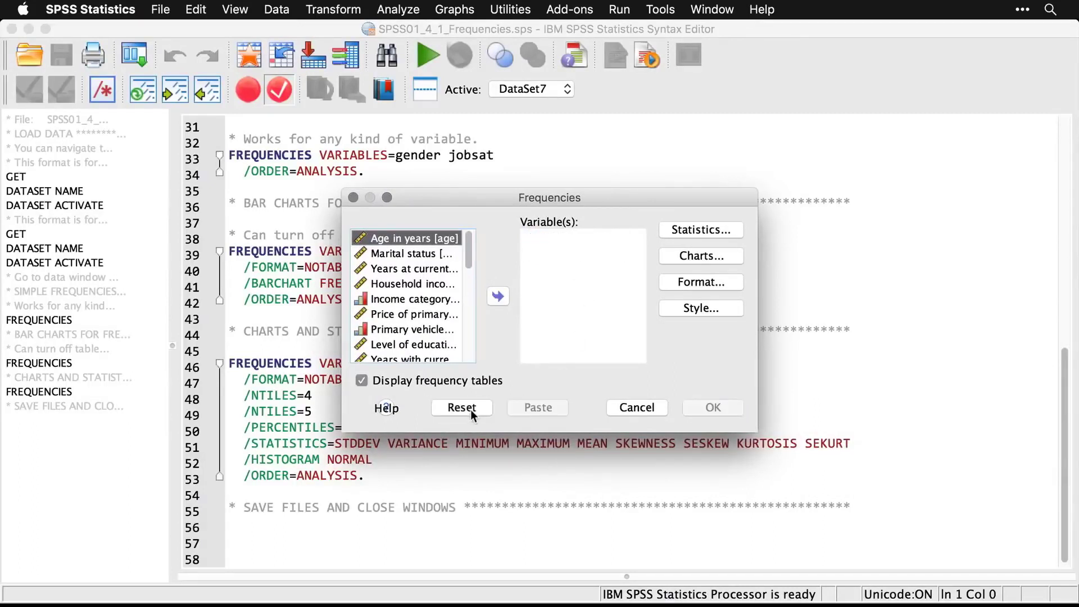
Add Age in years, Years at current address and Job satisfaction as the Frequencies variables
double_click(423, 236)
drag(467, 191, 499, 192)
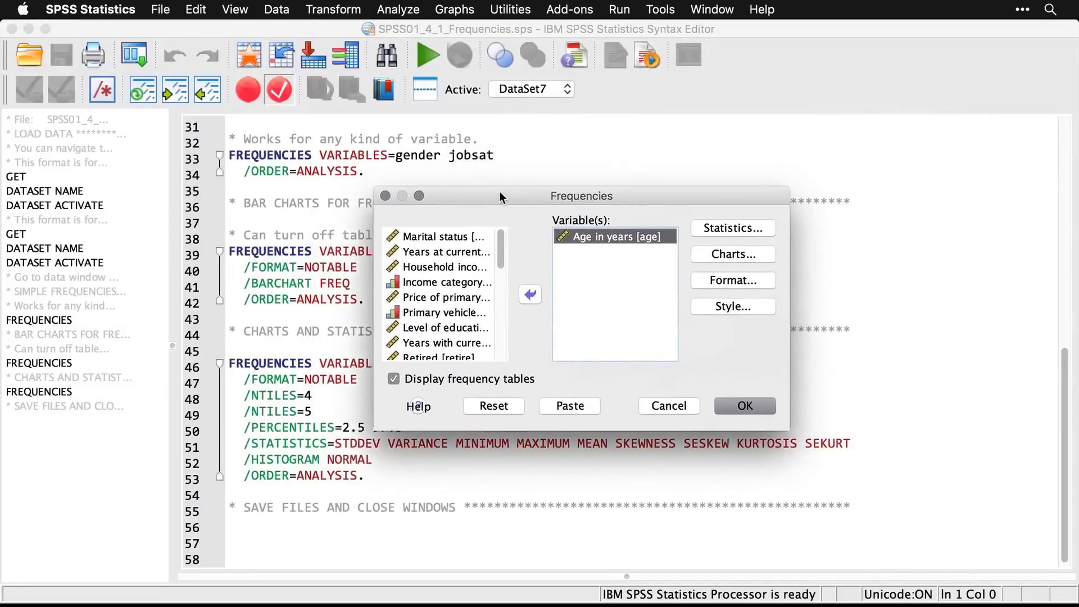
click(457, 252)
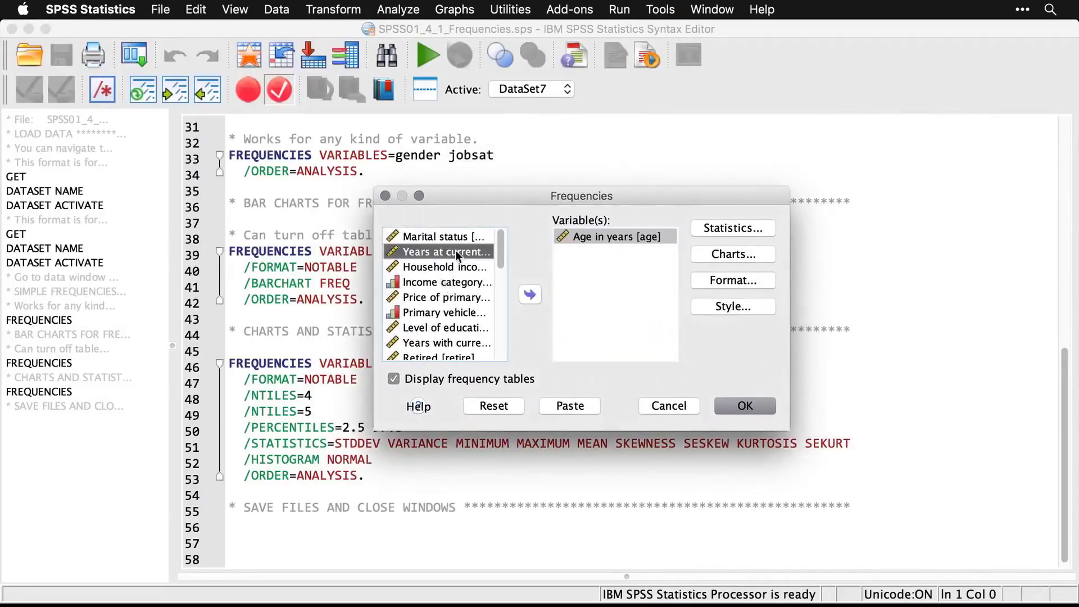
click(529, 295)
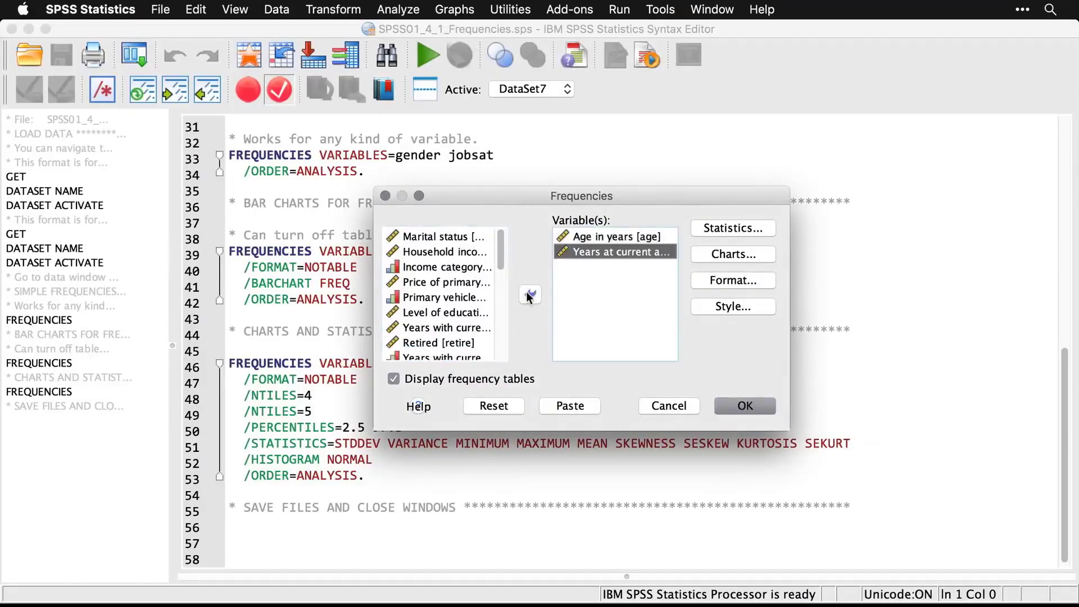
drag(499, 265, 500, 287)
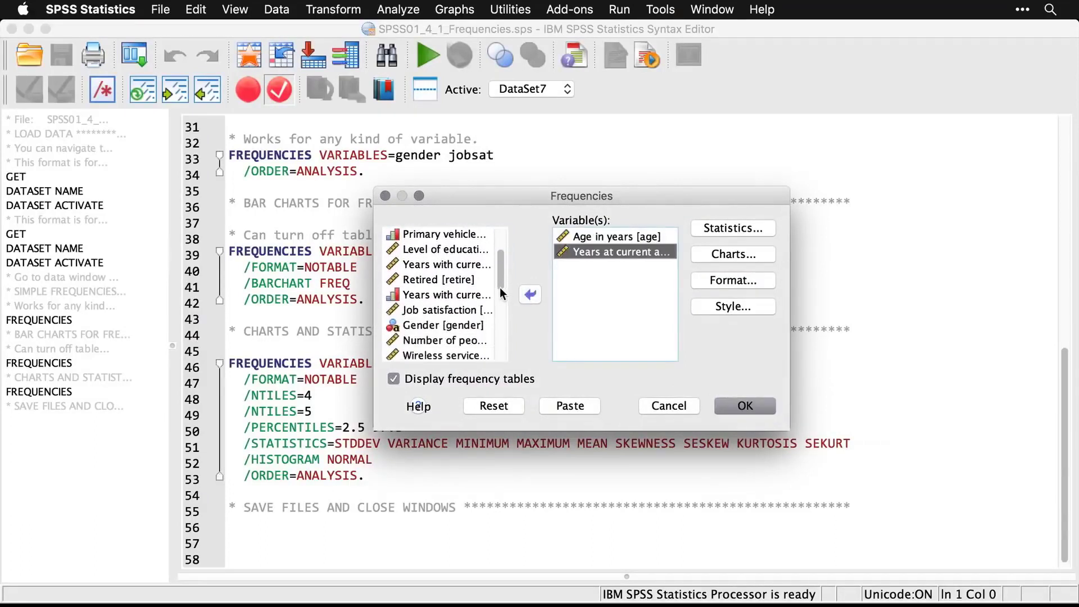
click(470, 309)
click(530, 295)
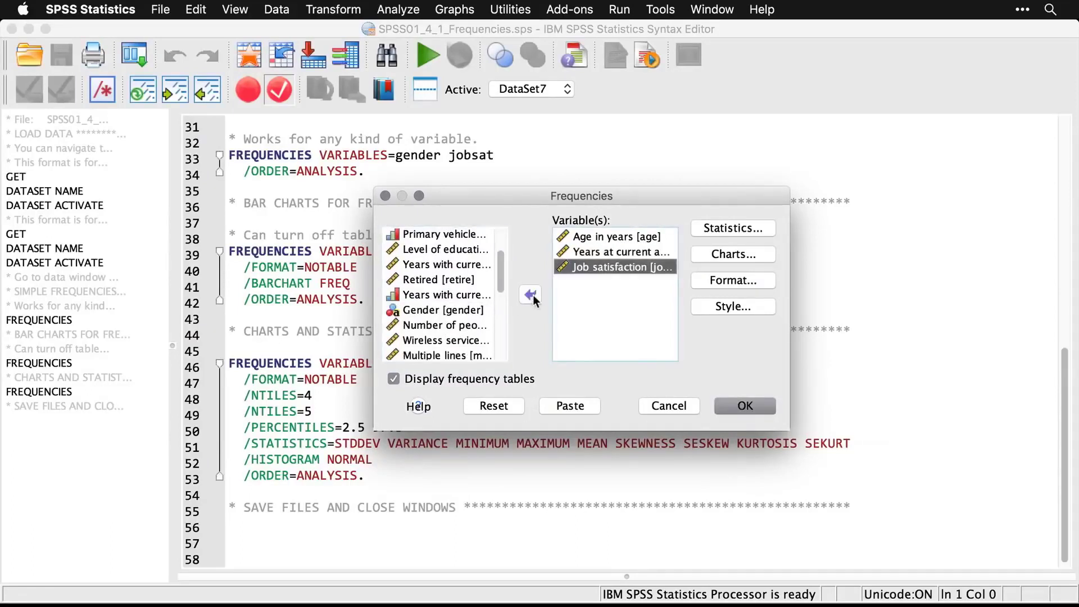
In the Frequencies statistics, request the mean, quartiles, minimum and maximum
click(740, 230)
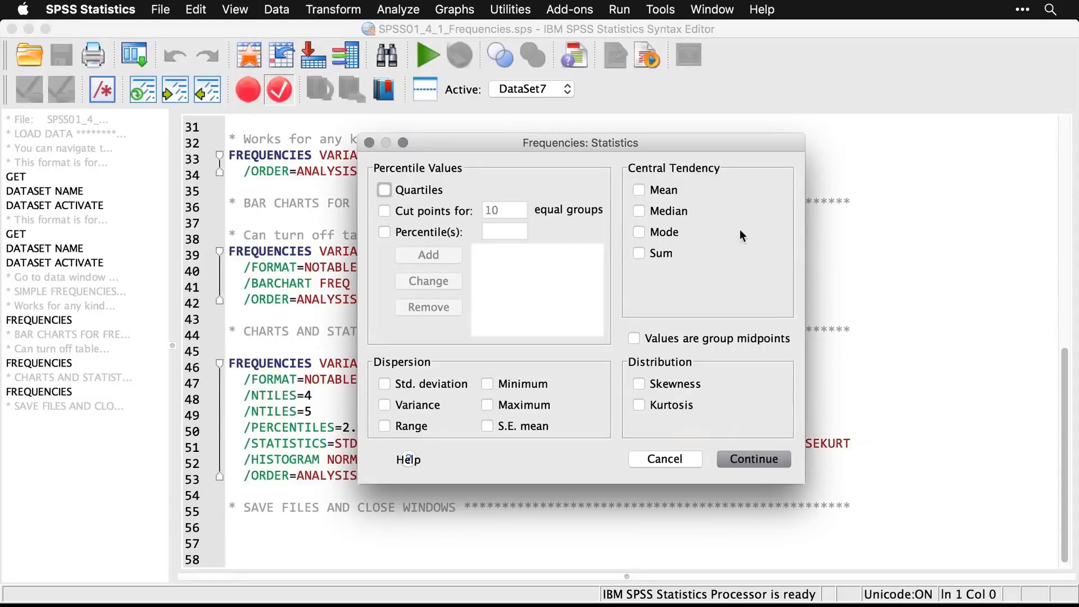
click(639, 189)
click(385, 190)
click(488, 384)
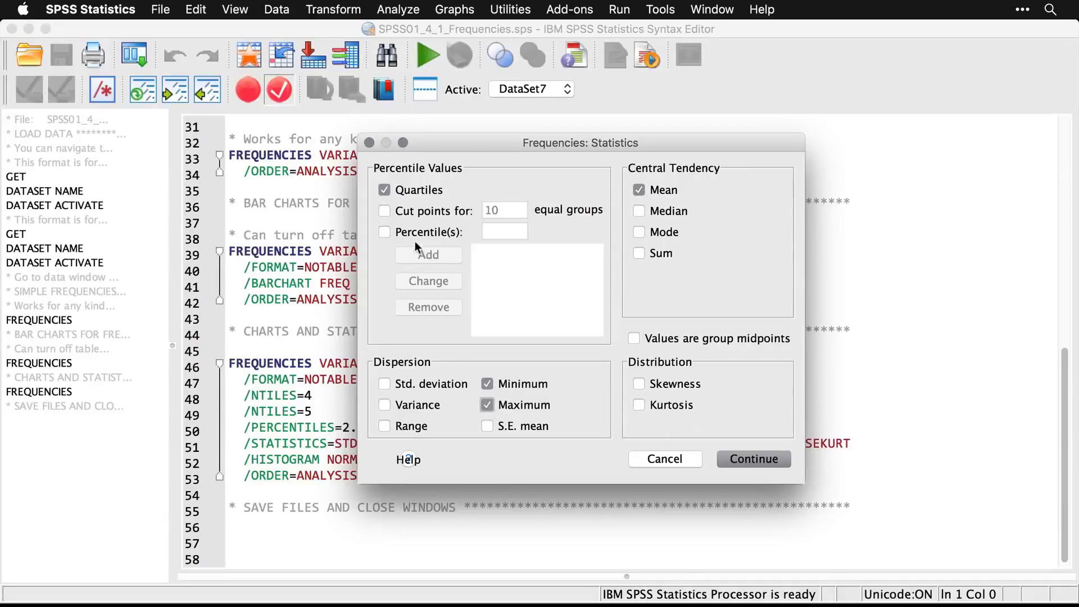
Enable cut points and set them to 5 equal groups
click(384, 211)
key(BackSpace)
key(BackSpace)
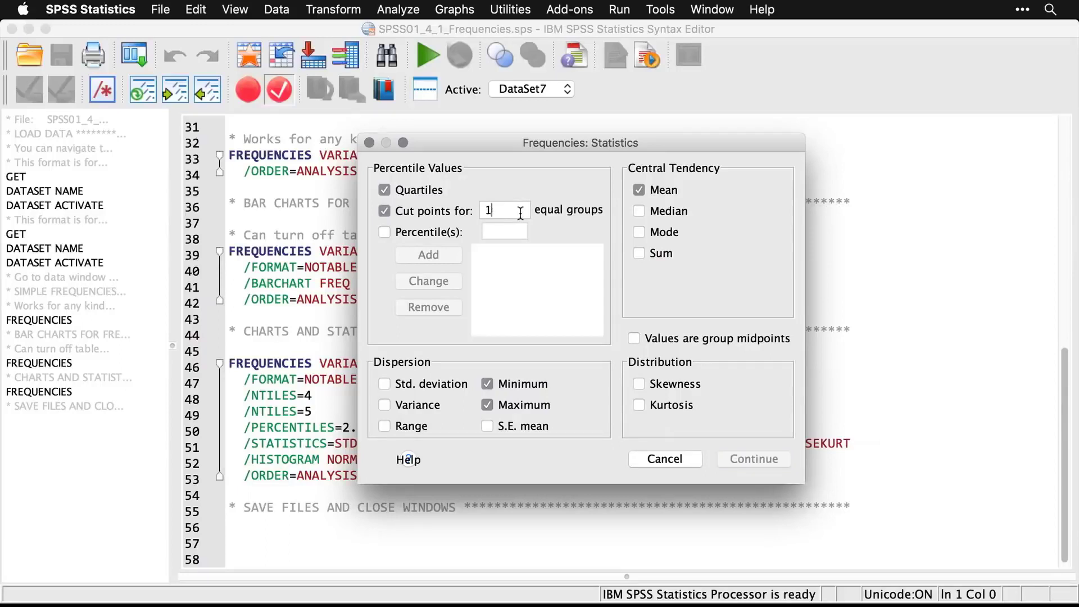
text(5)
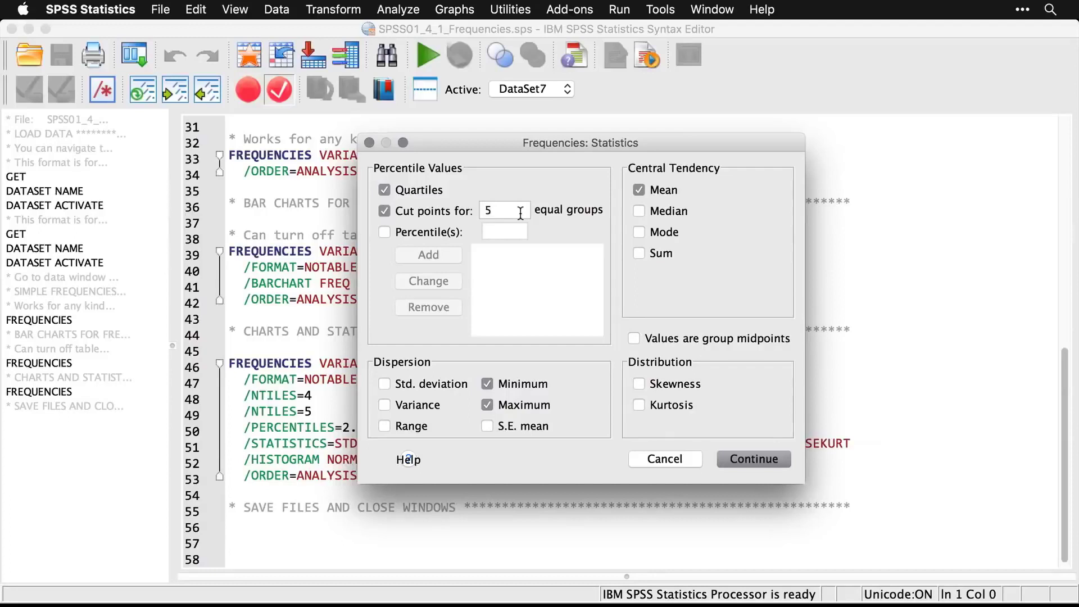
Enable custom percentiles and add 2.5 and 97.5 to the list
click(384, 232)
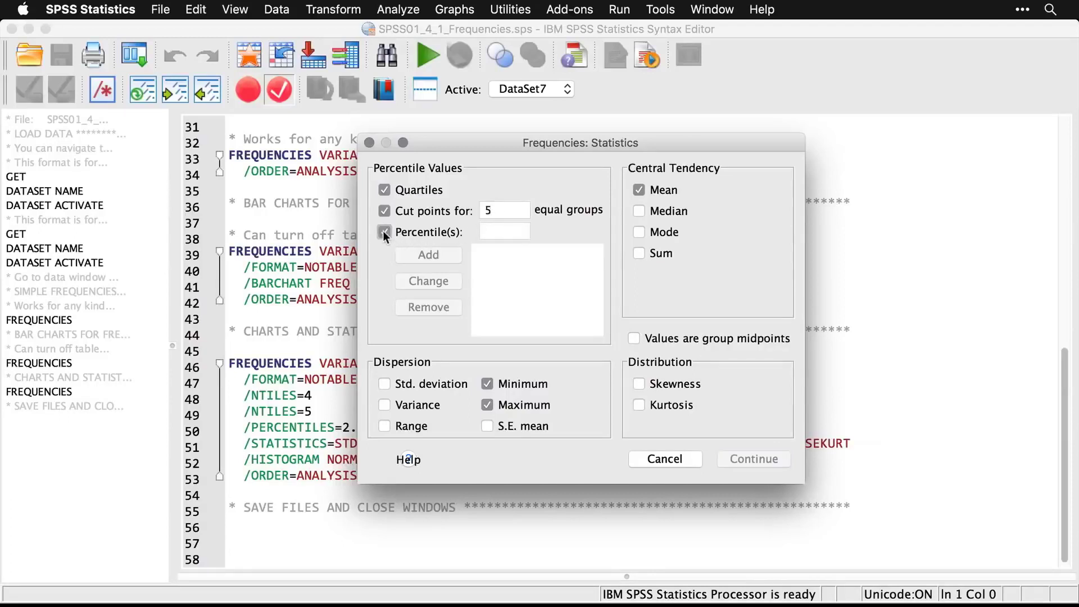
click(500, 227)
text(2.5)
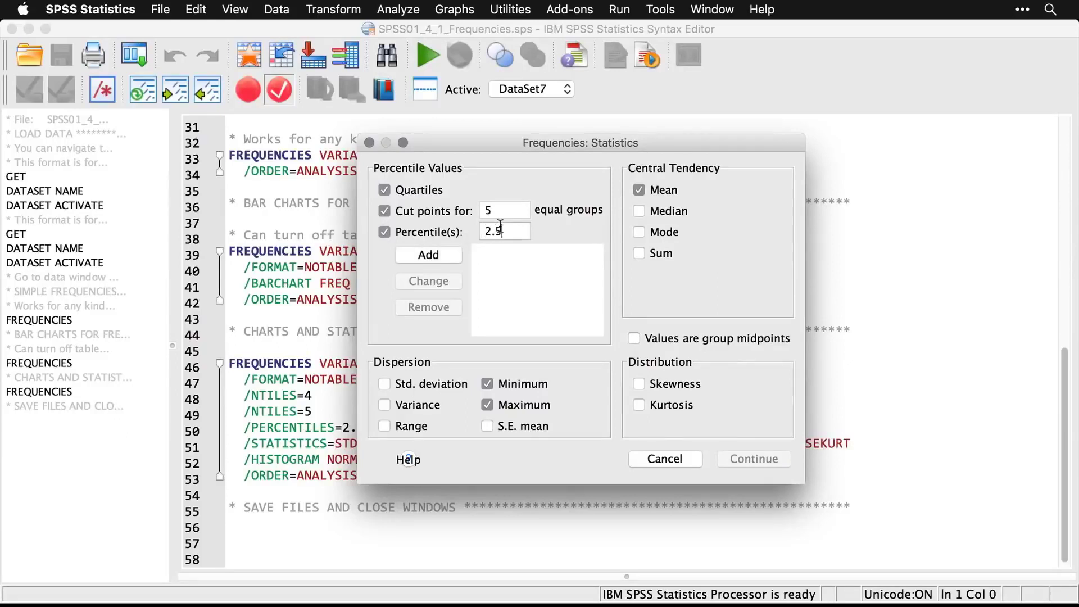
click(454, 254)
click(512, 233)
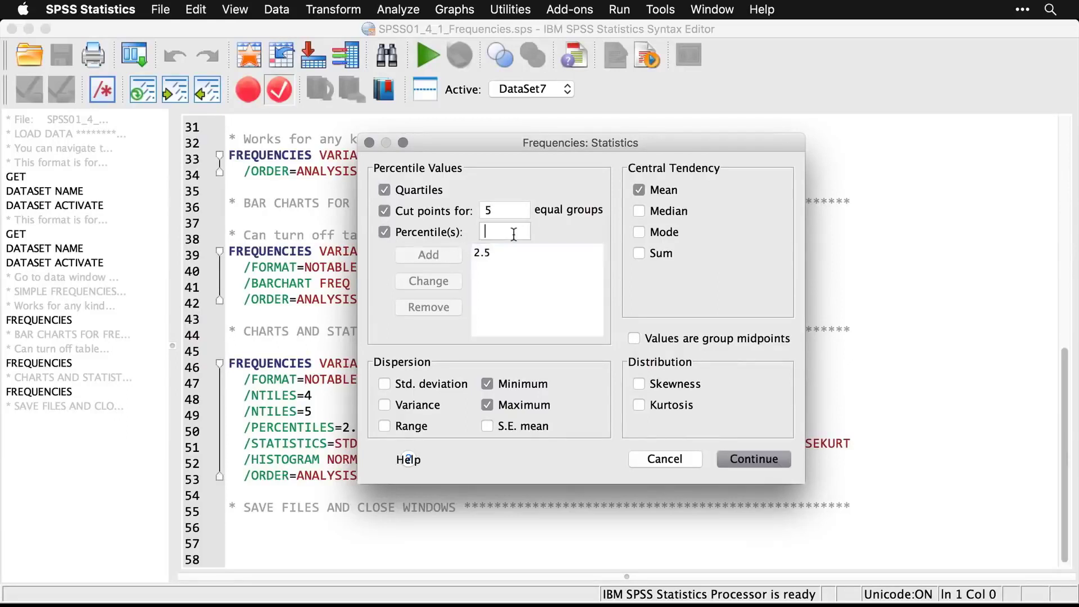
text(97.5)
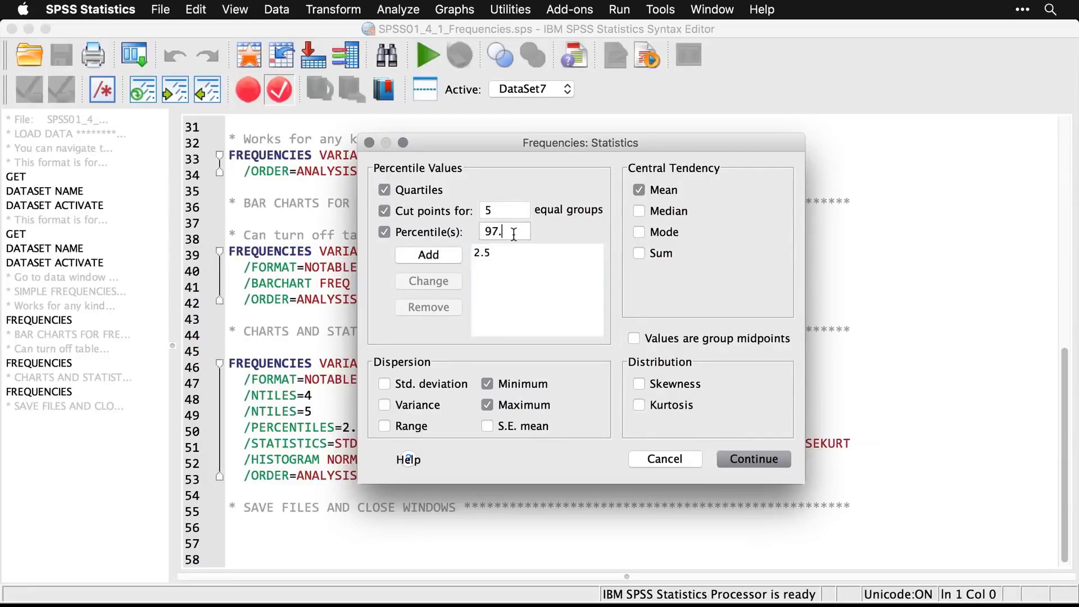
click(441, 253)
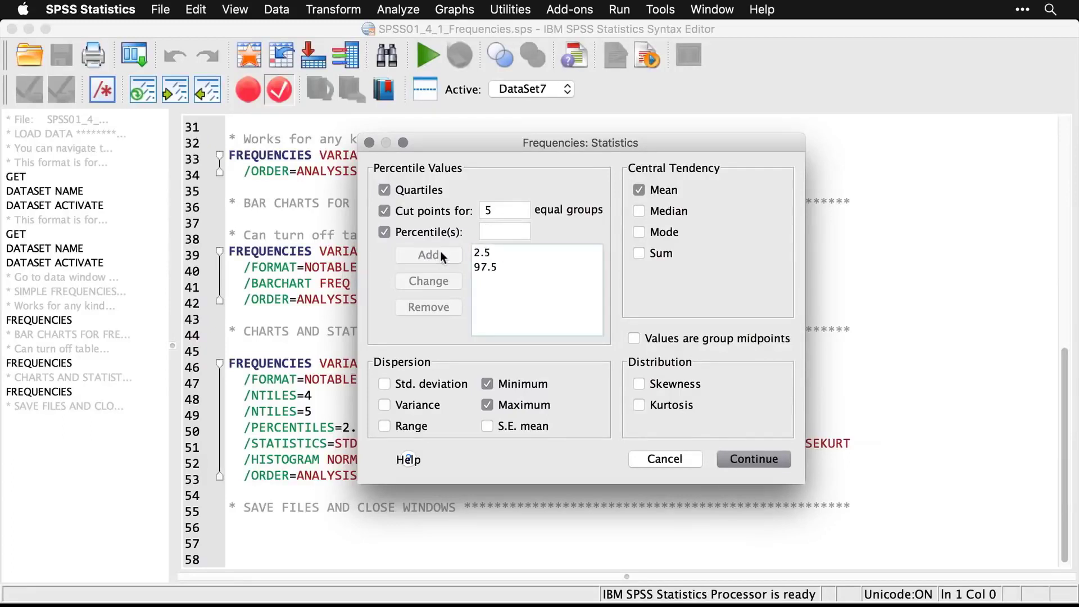
Include standard deviation, variance and skewness in the requested statistics, and accept the statistics settings
click(385, 385)
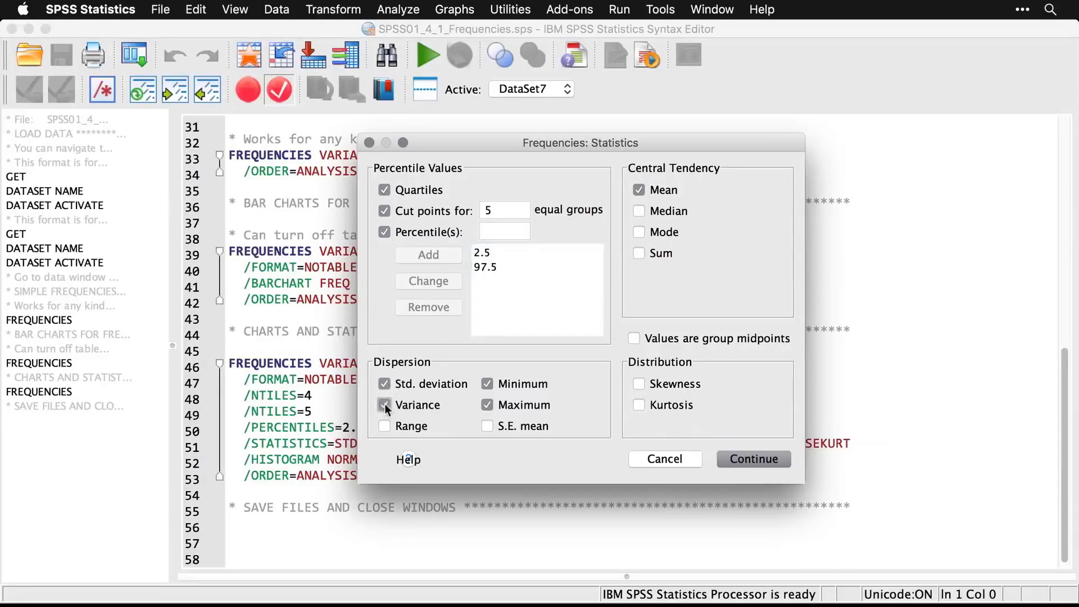
drag(516, 145, 549, 89)
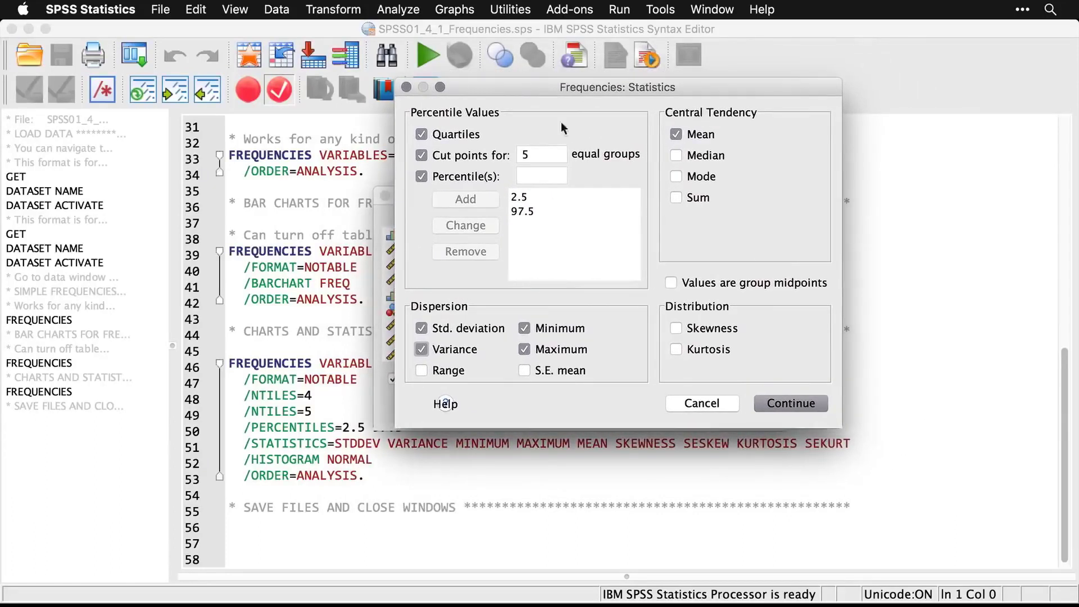
click(674, 328)
click(798, 404)
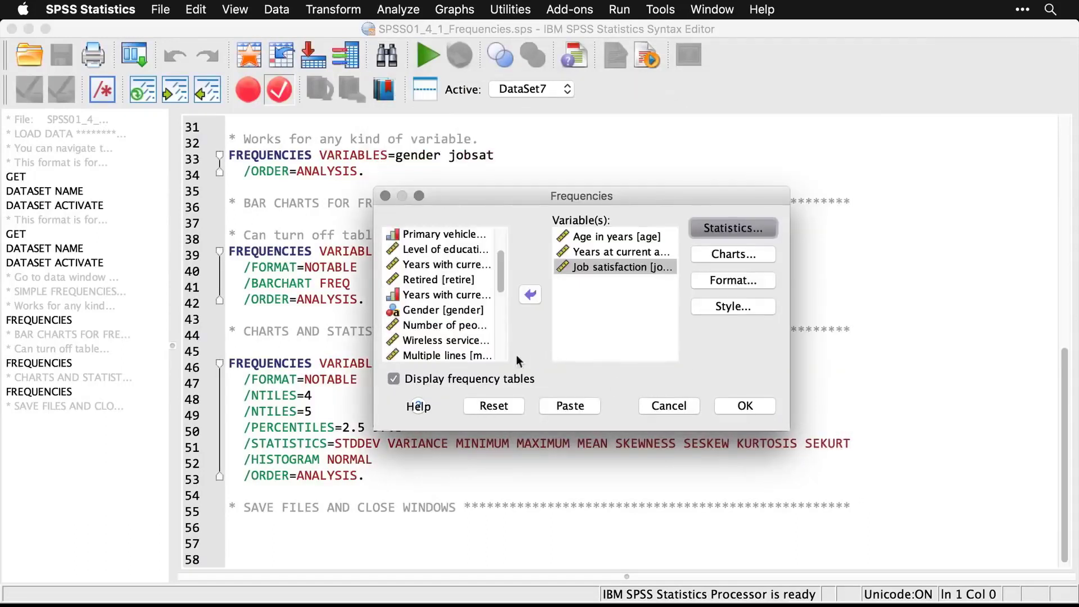
Turn off the frequency tables and choose histograms with a normal curve as the charts
click(393, 379)
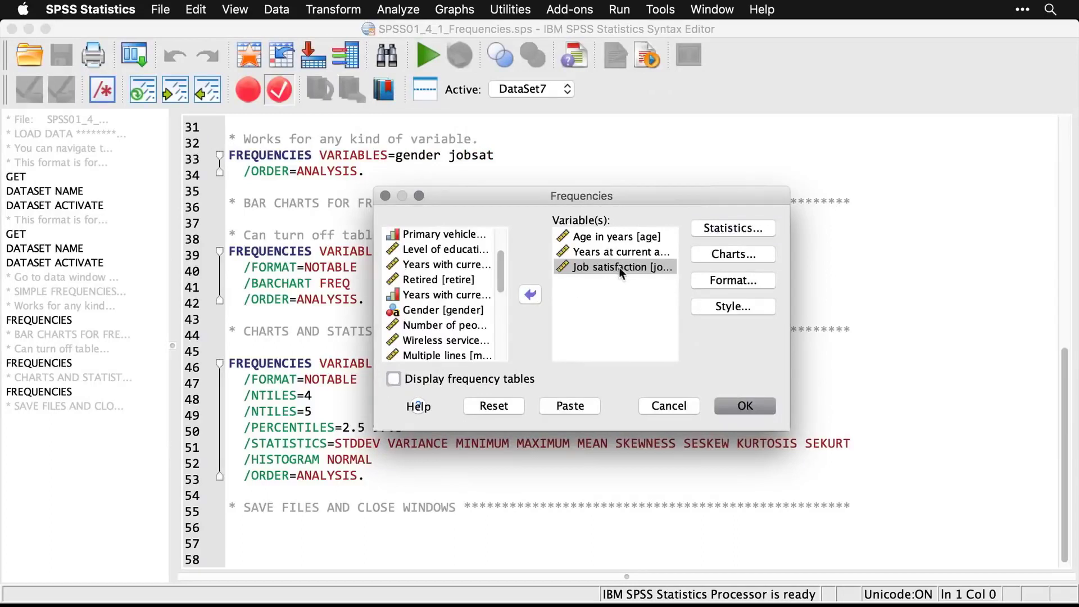
click(750, 254)
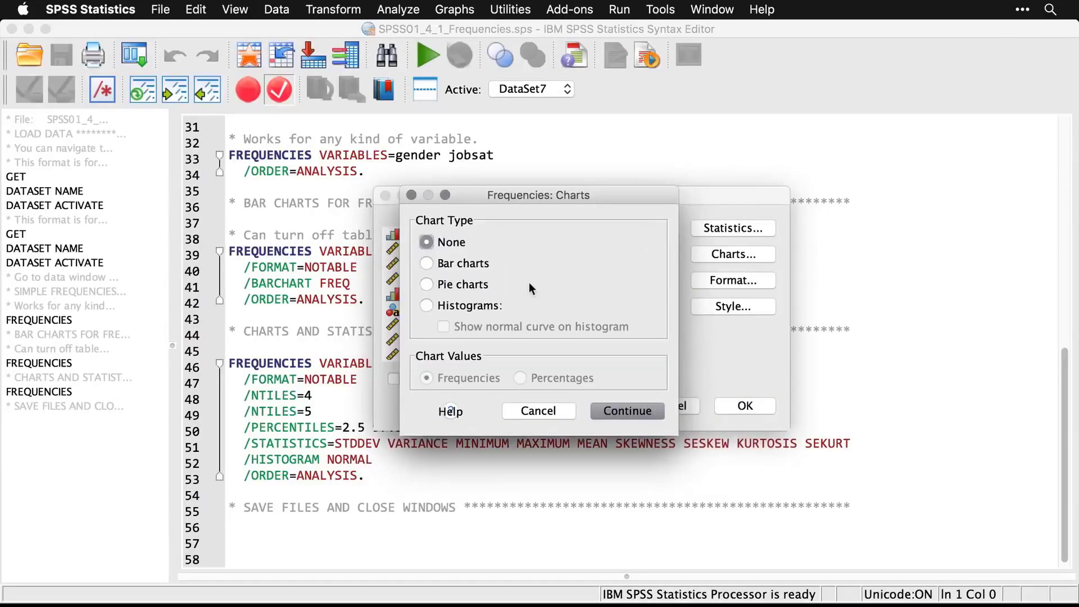
click(427, 306)
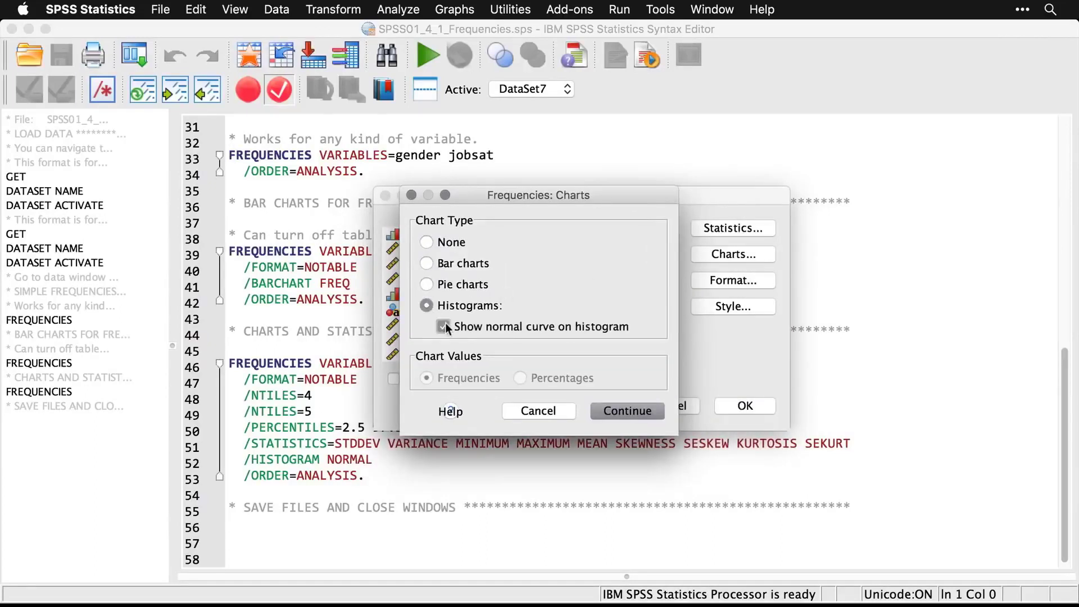
click(622, 411)
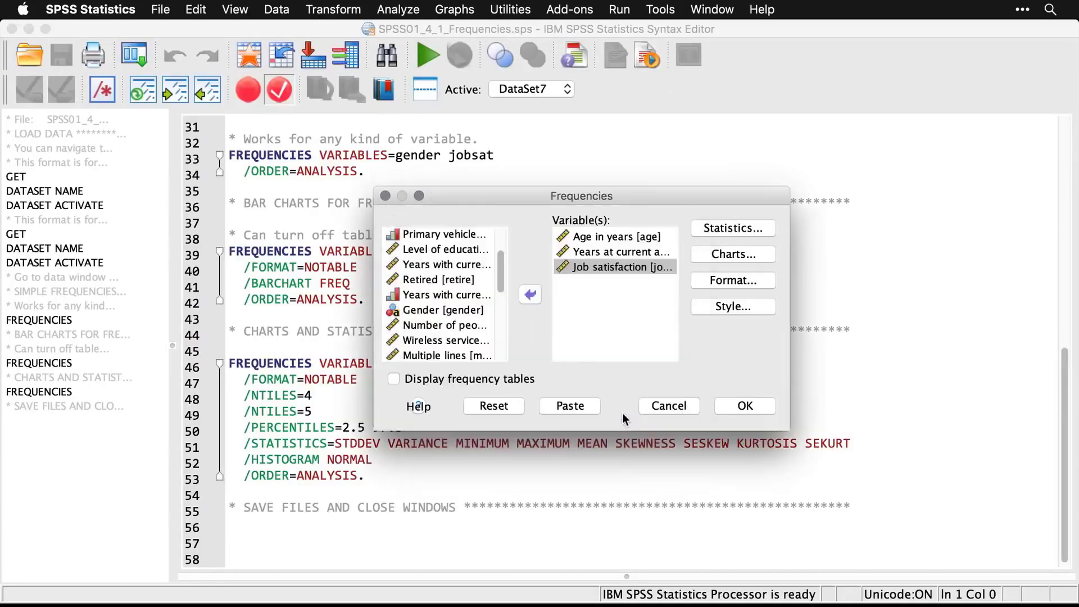
Run the Frequencies analysis and examine the Statistics table's moments and percentiles for age, years at current address and job satisfaction
click(743, 412)
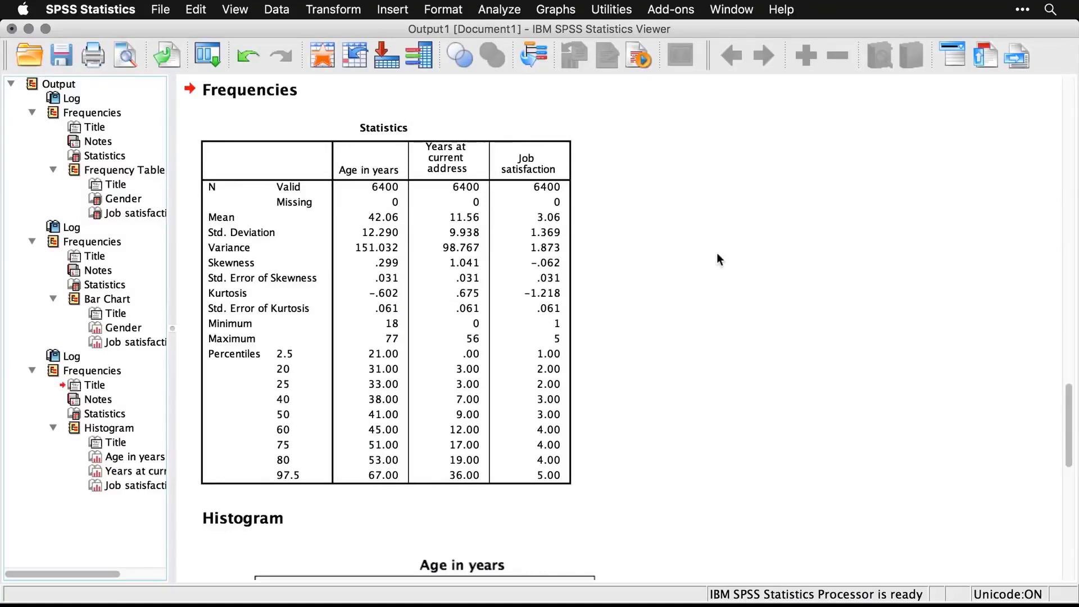
click(467, 200)
click(613, 225)
click(494, 377)
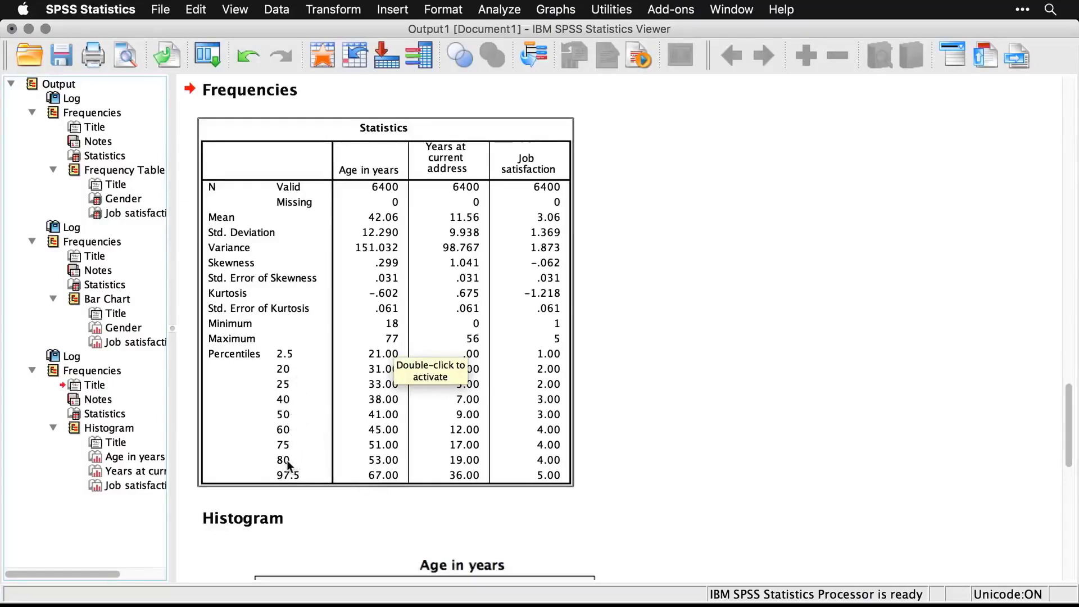
click(302, 499)
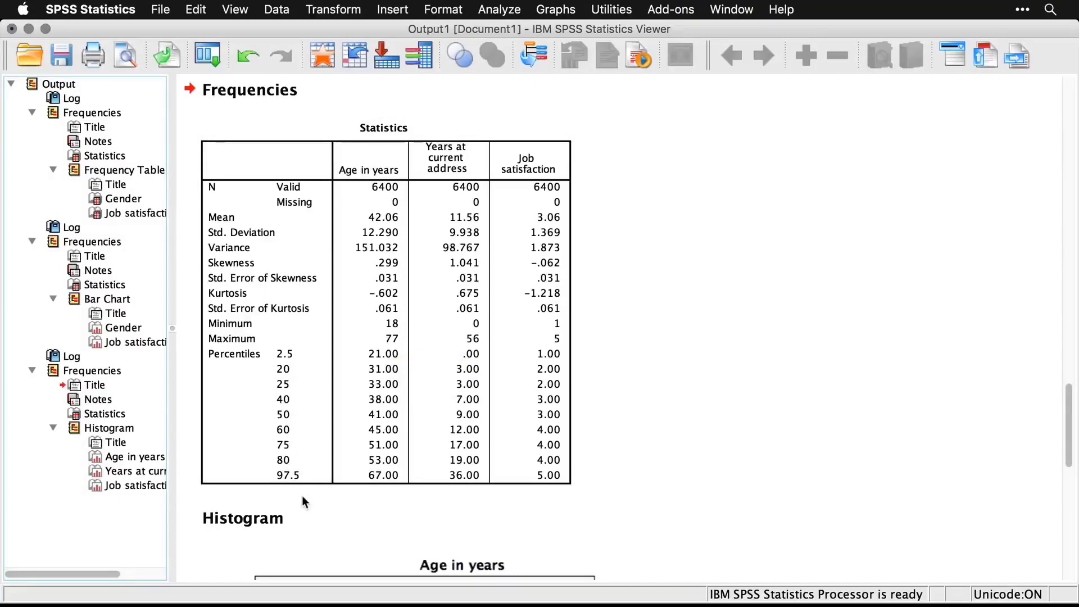
click(297, 401)
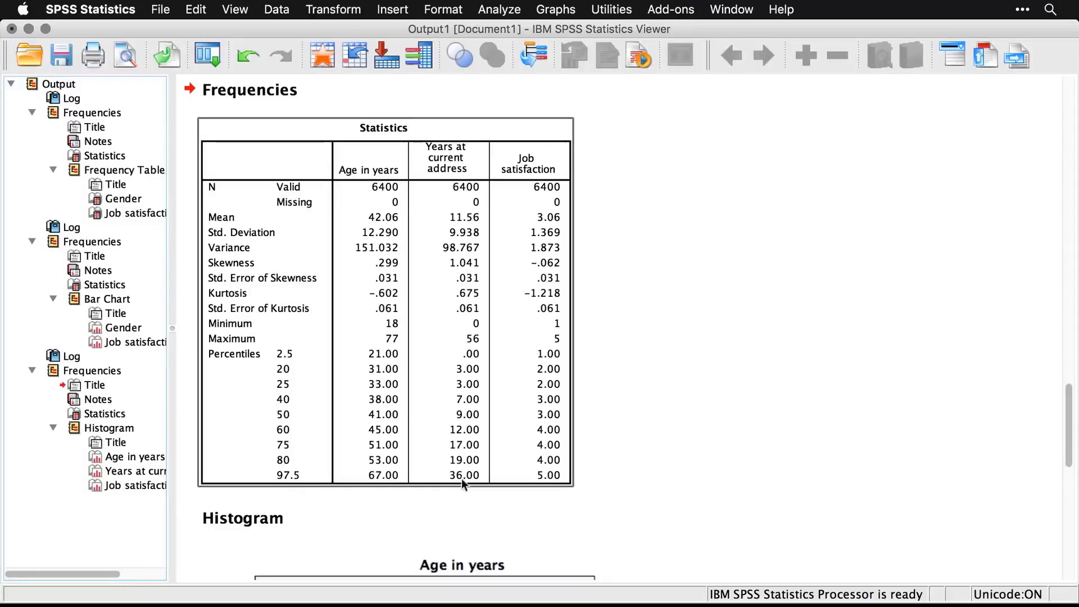
Examine the histograms with normal curves for age, years at current address and job satisfaction
click(749, 500)
scroll(749, 500, down, 2)
scroll(750, 500, down, 10)
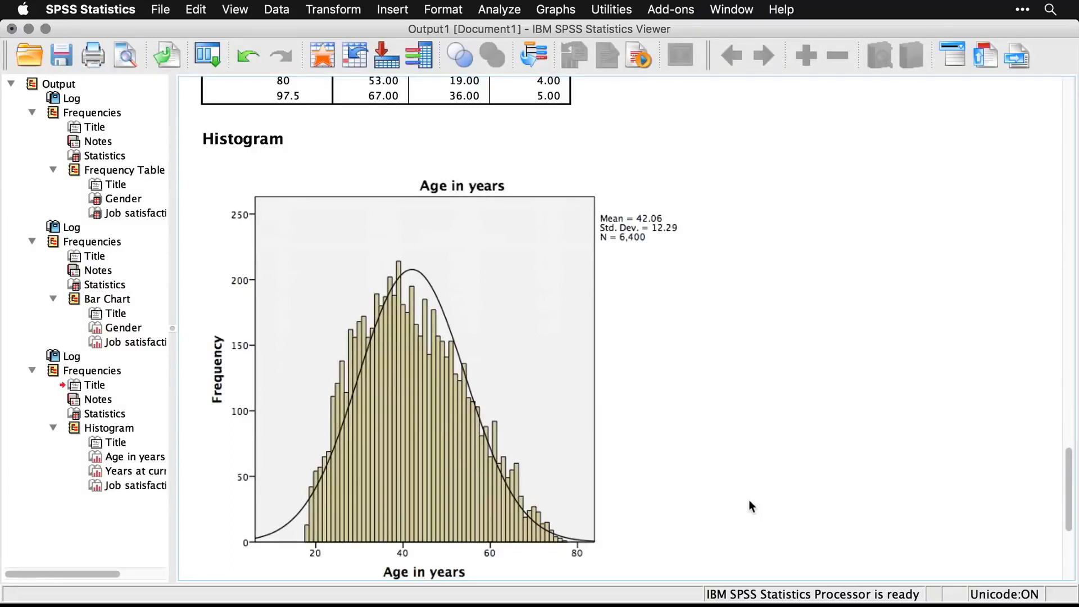
scroll(749, 501, down, 10)
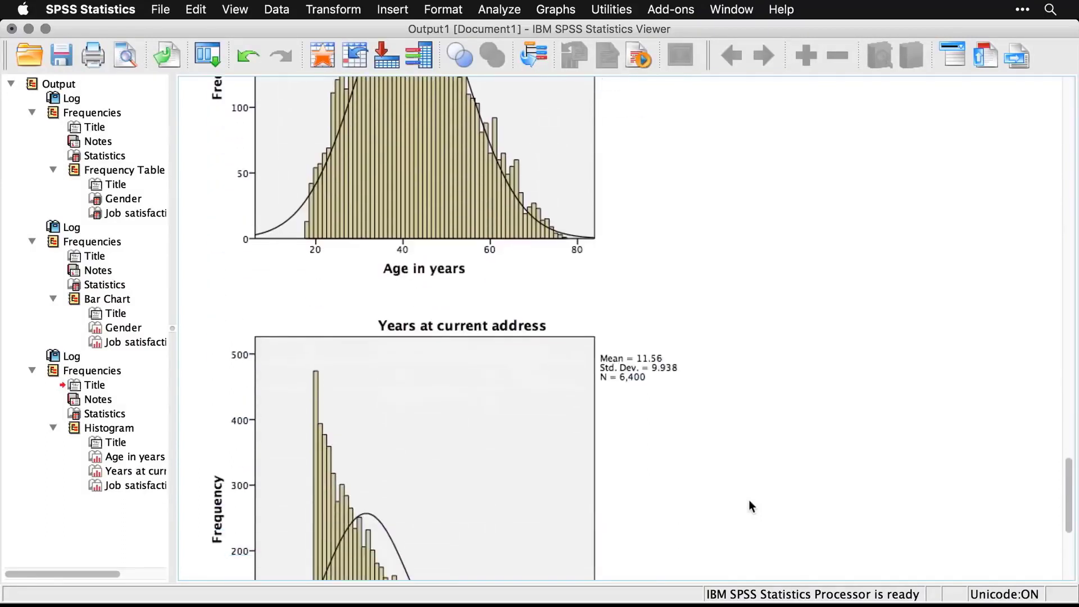
scroll(749, 500, down, 3)
scroll(749, 500, down, 2)
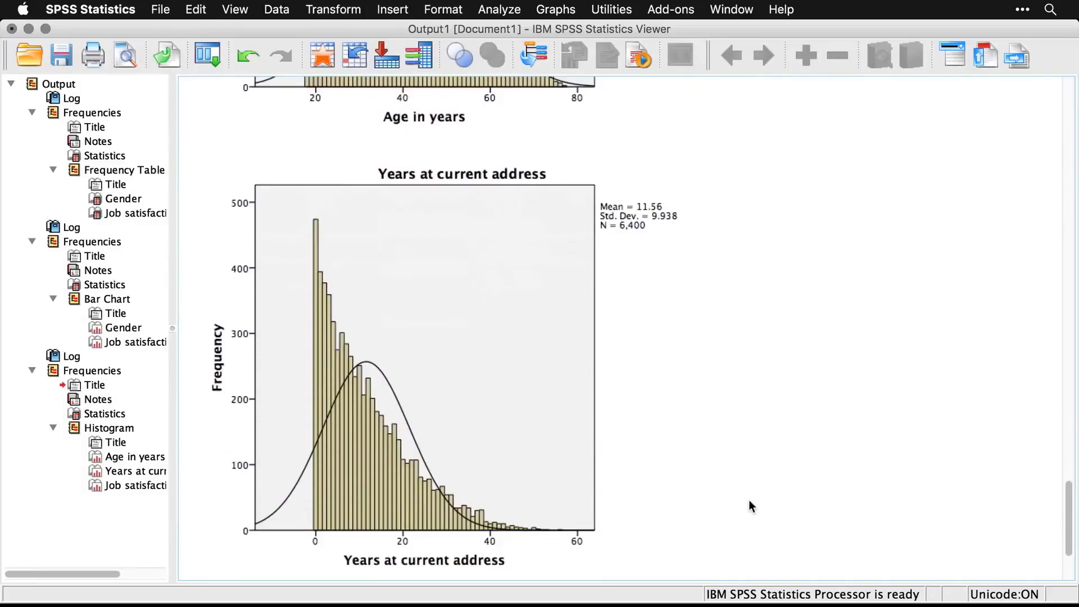
scroll(749, 501, down, 12)
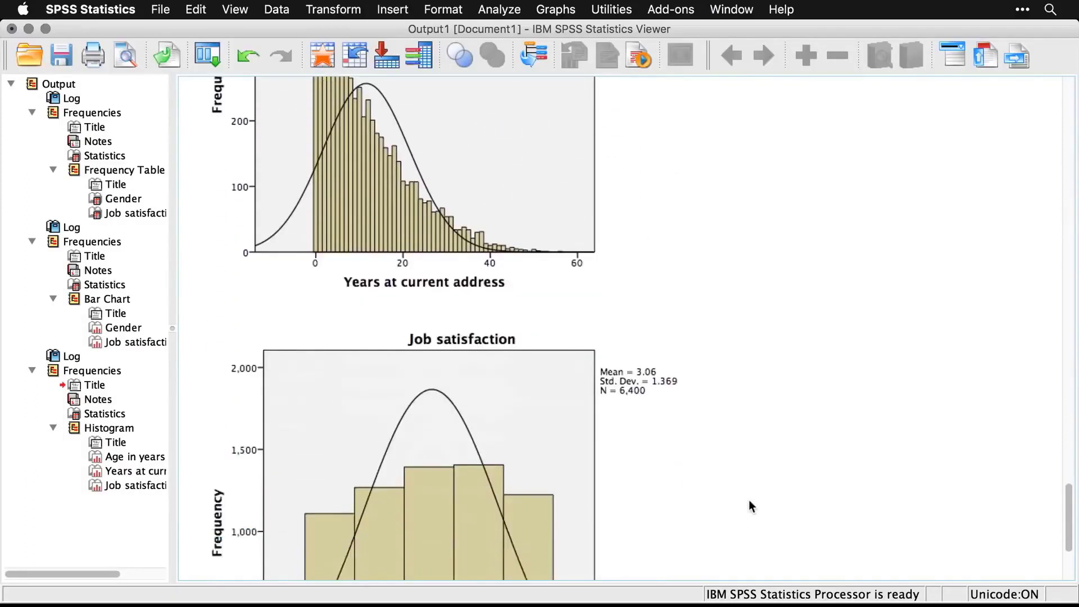
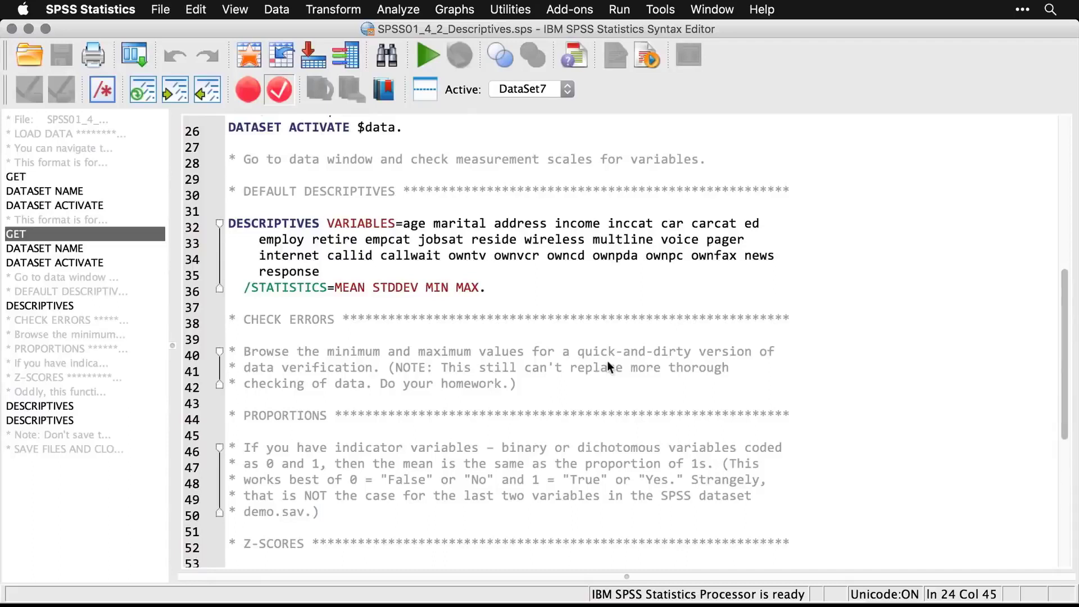
Run Descriptives with the default options on all the available variables, from Age in years to Response
click(398, 9)
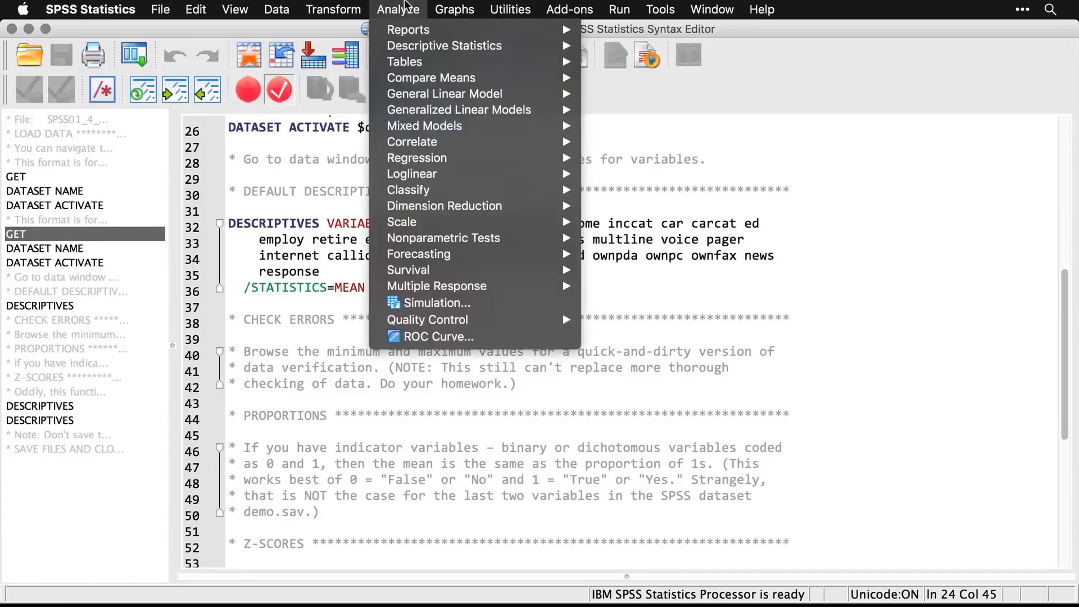
mouse_move(413, 45)
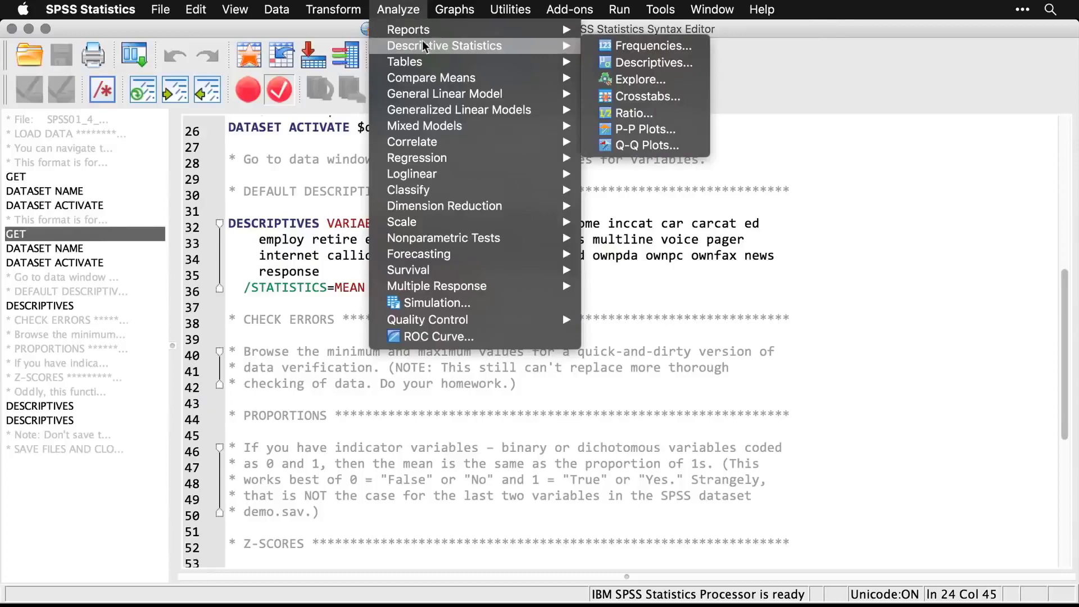
click(692, 65)
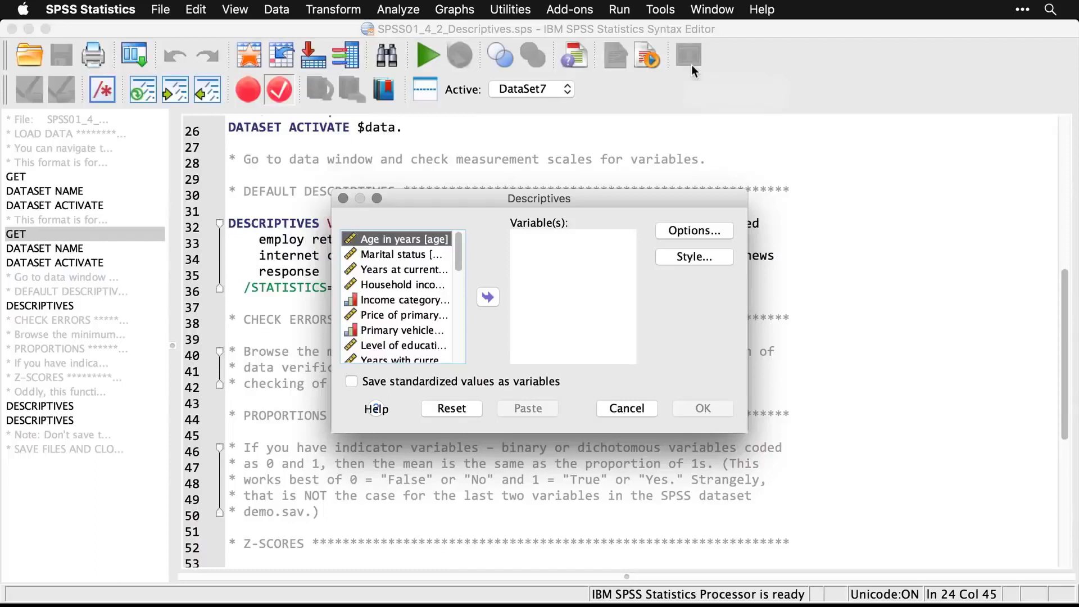
scroll(459, 355, down, 3)
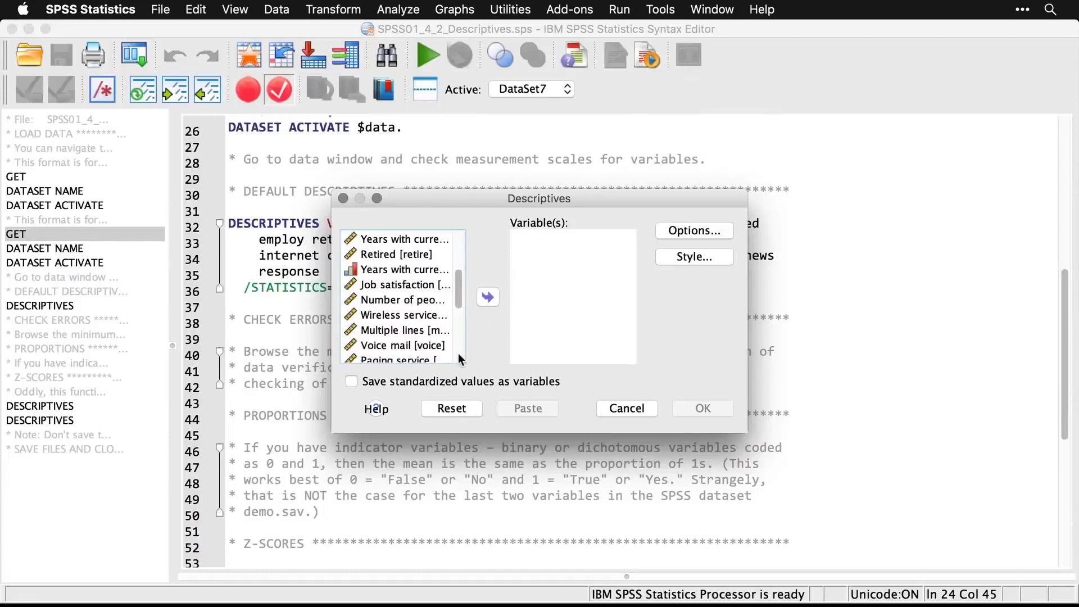
scroll(458, 359, down, 3)
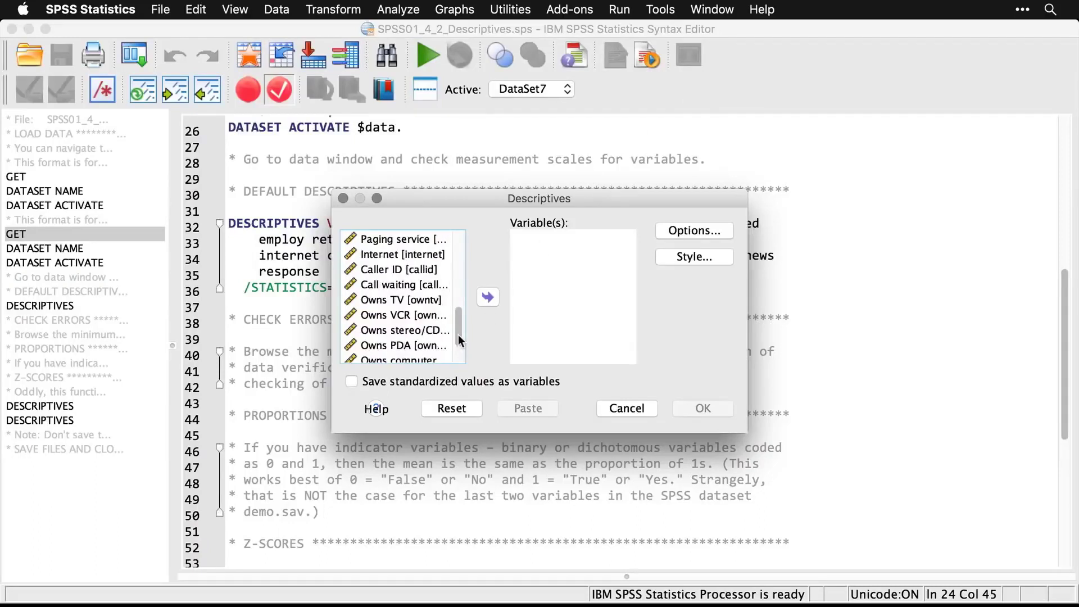
drag(458, 335, 453, 366)
click(405, 337)
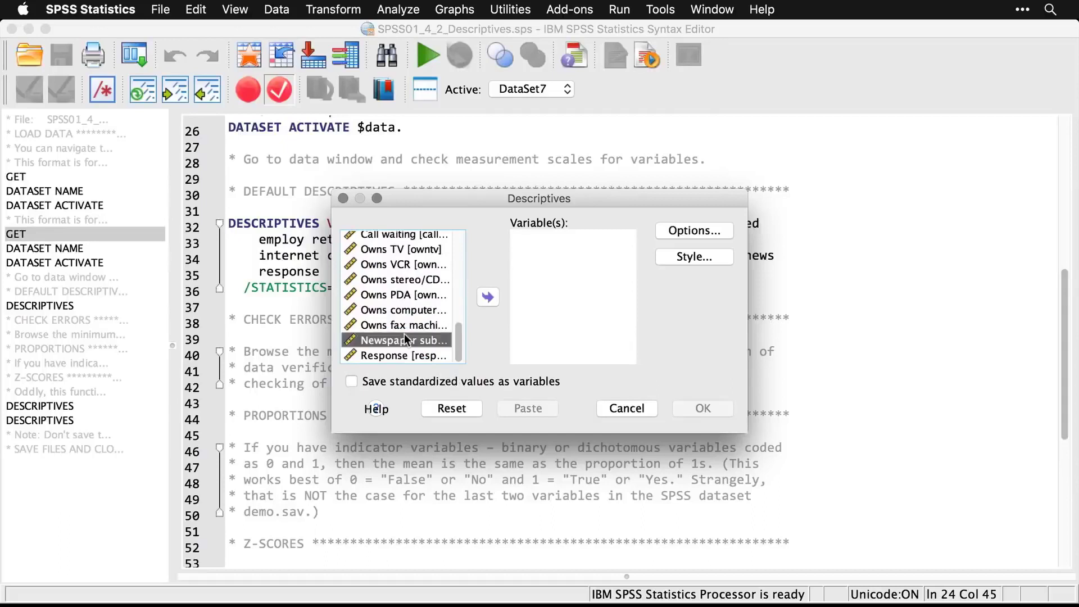
key(super+a)
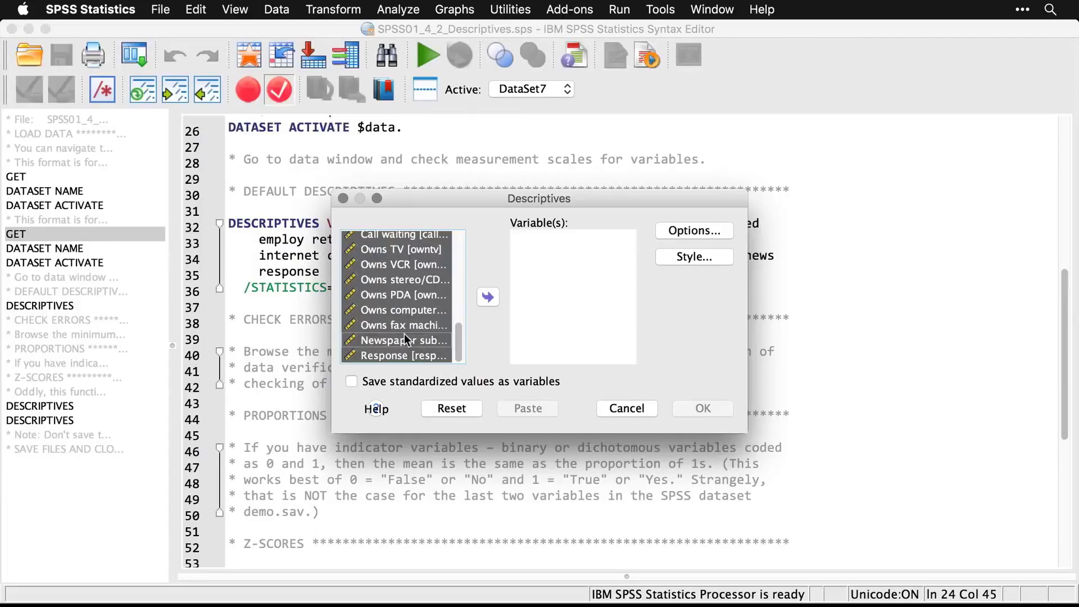
click(489, 298)
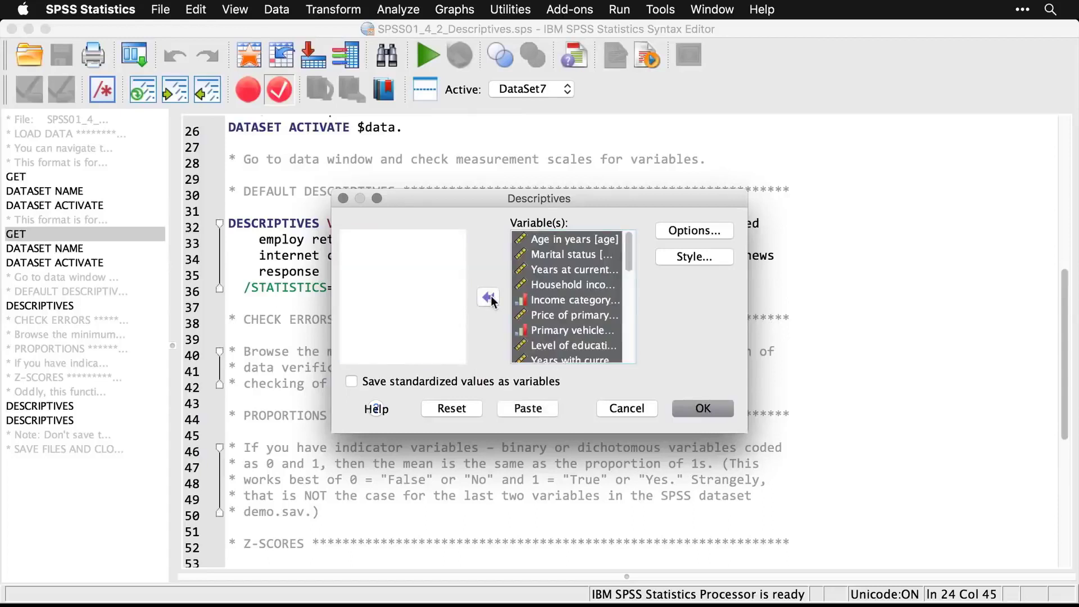
click(709, 414)
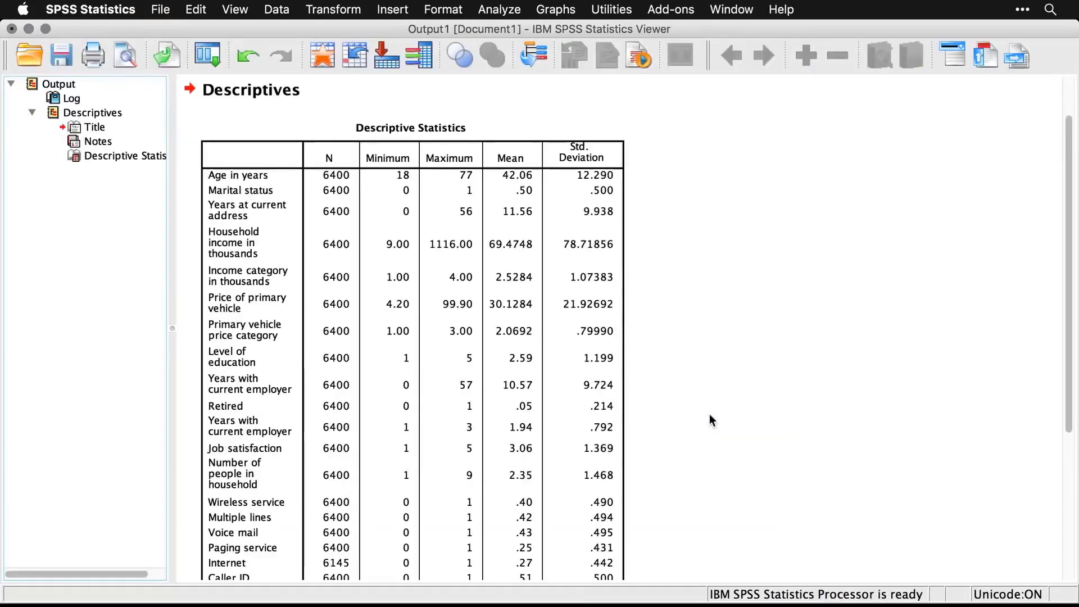
Examine the Descriptive Statistics table, comparing each variable's N, minimum, maximum, mean and standard deviation
scroll(710, 416, down, 5)
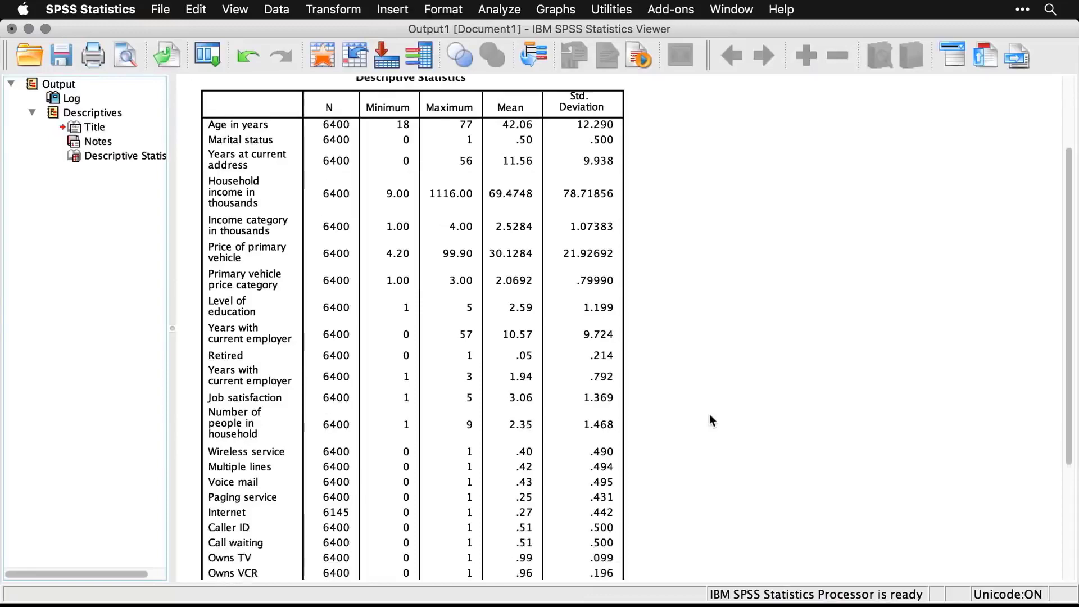
scroll(709, 415, down, 2)
scroll(709, 415, up, 6)
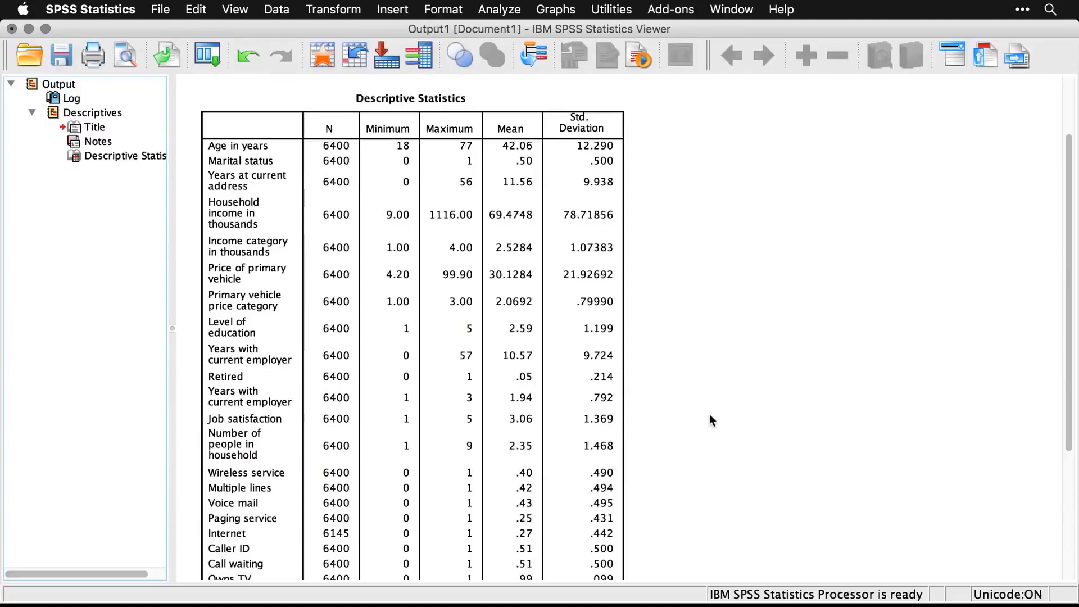
click(489, 543)
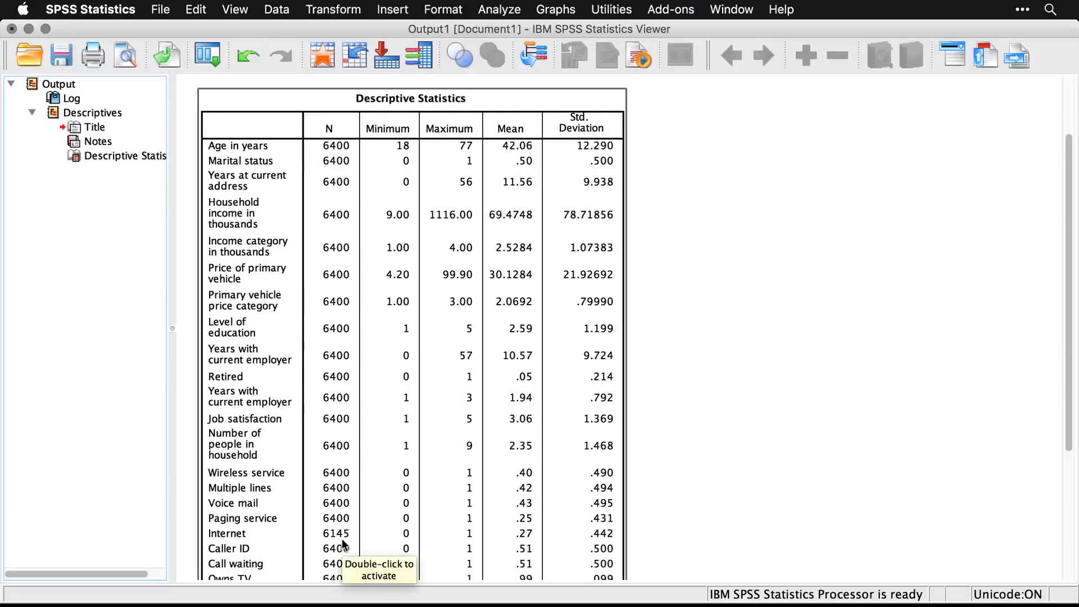
scroll(344, 543, down, 3)
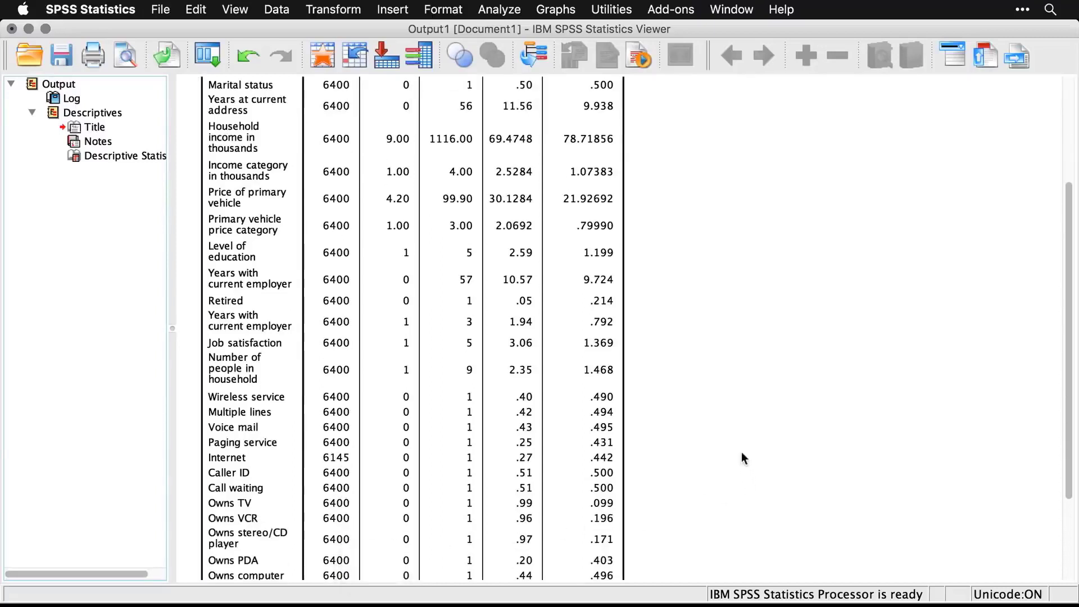
scroll(742, 453, up, 6)
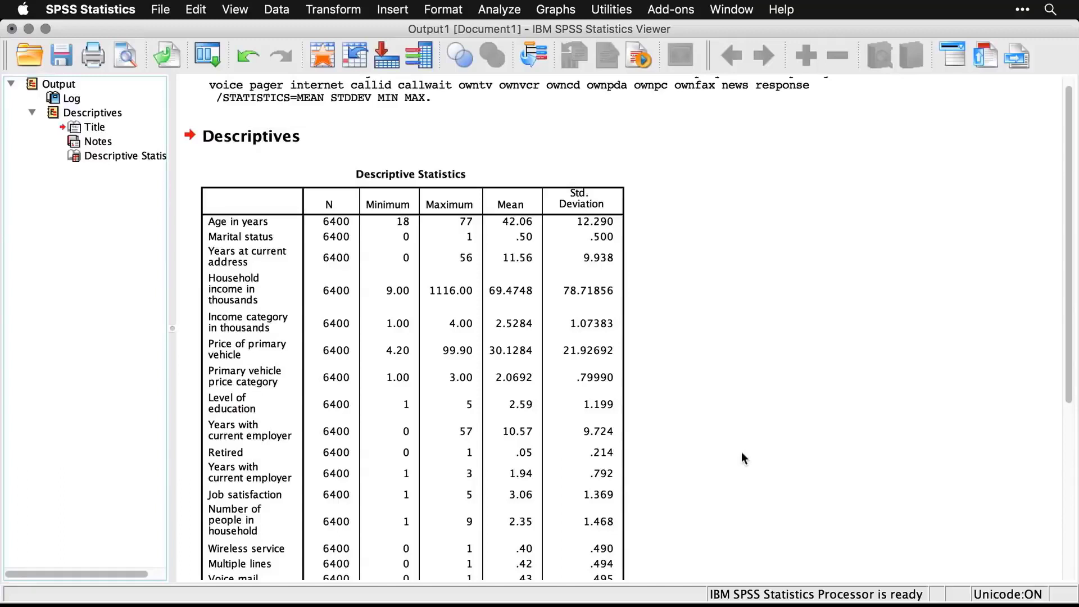
scroll(742, 453, down, 5)
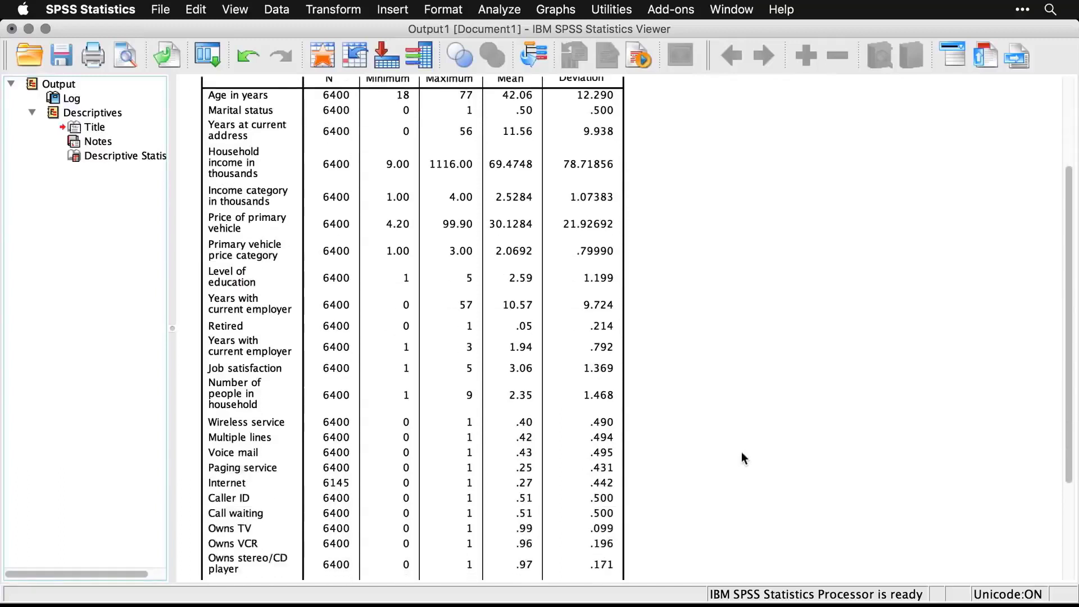
scroll(742, 453, down, 6)
scroll(741, 453, up, 4)
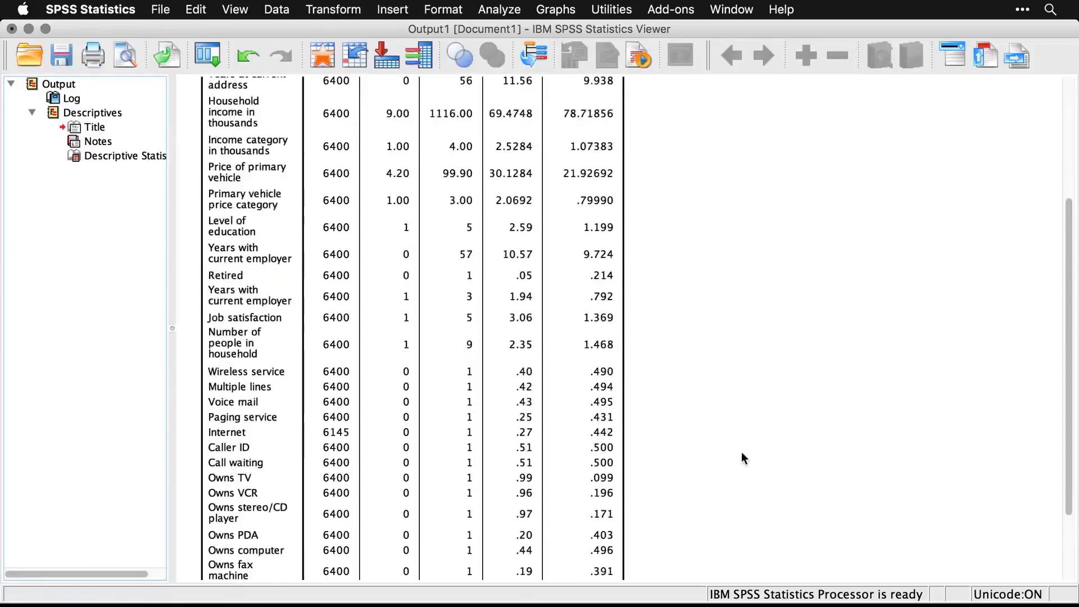
scroll(742, 453, up, 7)
scroll(742, 454, down, 6)
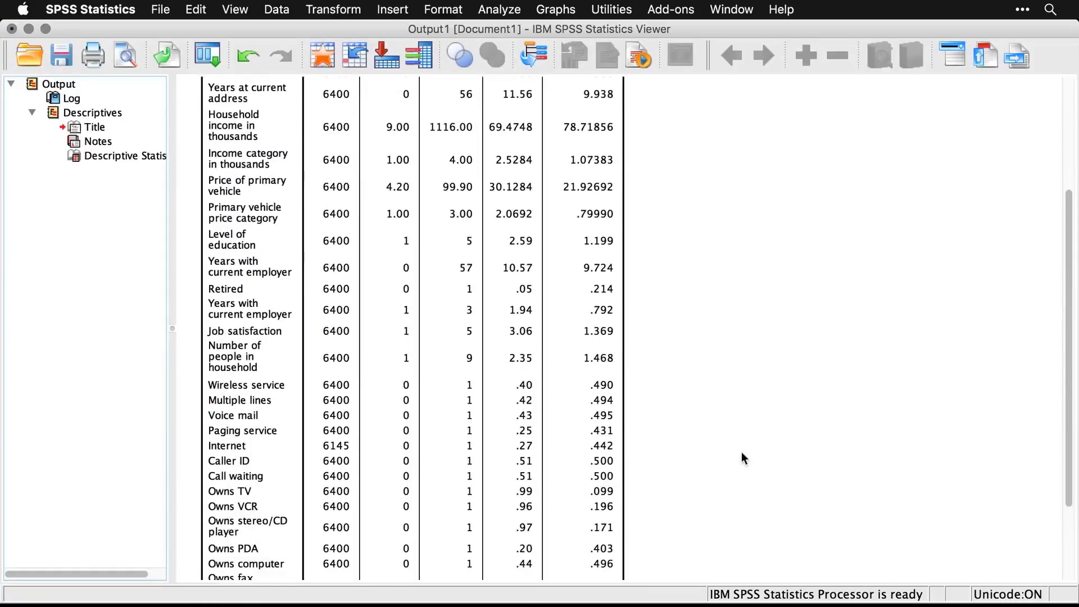
Highlight the PROPORTIONS note on indicator variables in the syntax file and check the means of the 0/1 variables in the Descriptive Statistics table
key(super+grave)
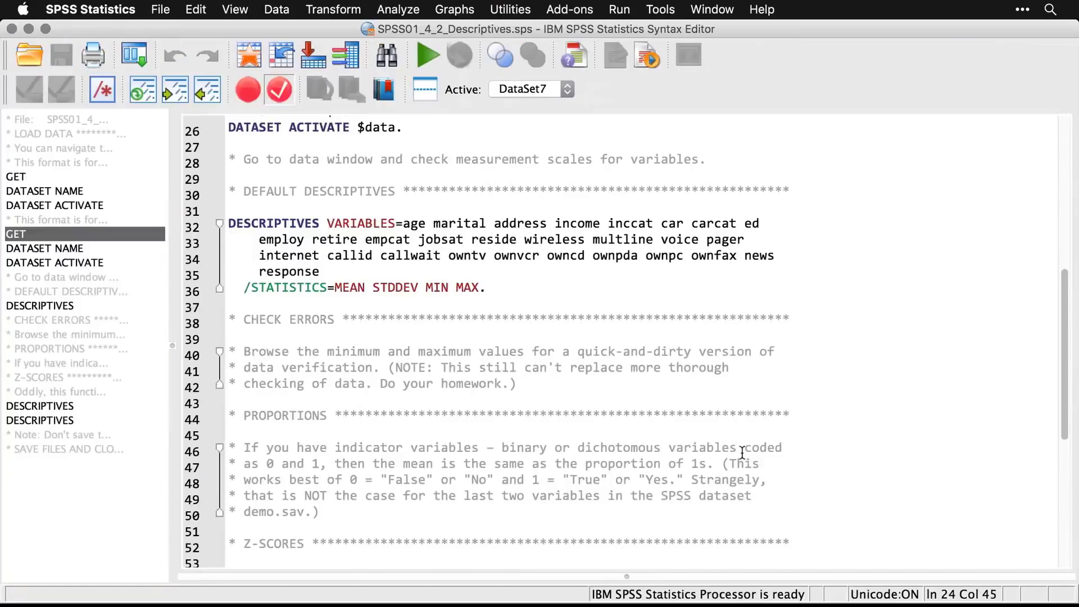
scroll(742, 453, down, 1)
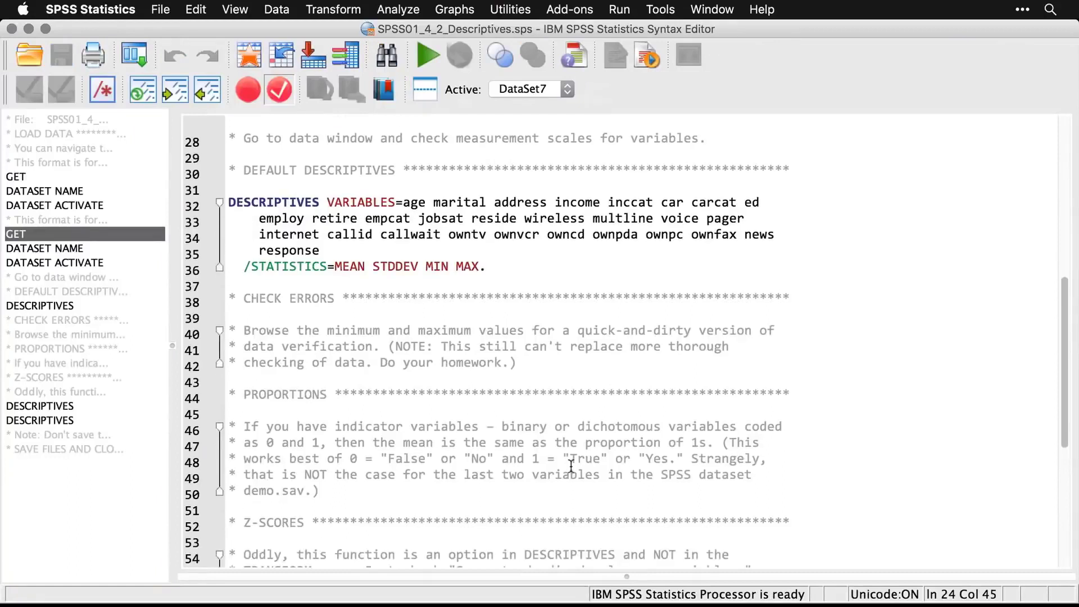
click(335, 497)
drag(335, 495, 224, 426)
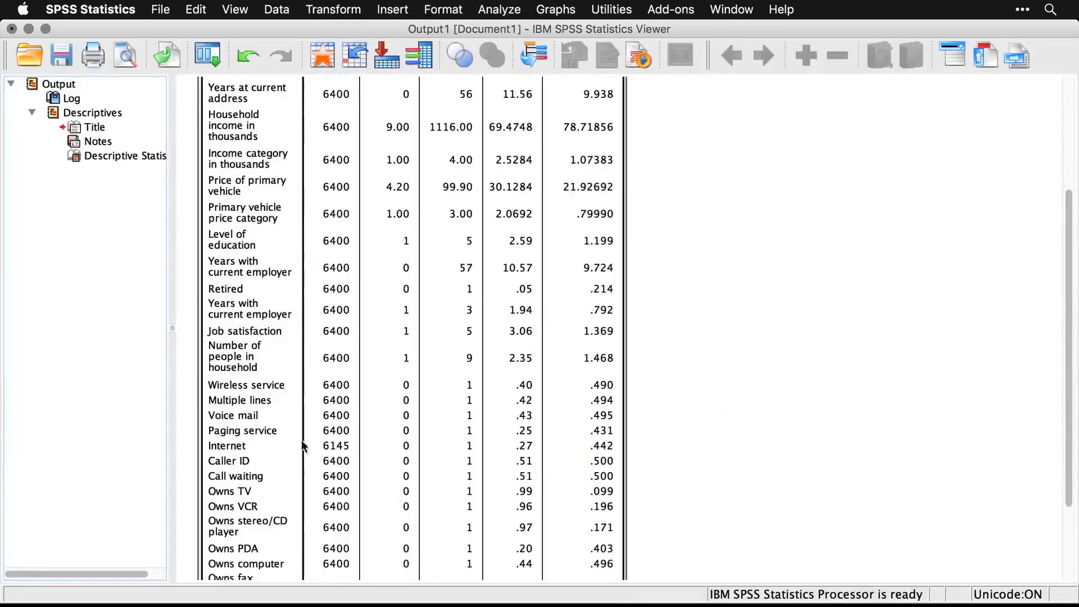
scroll(277, 410, down, 5)
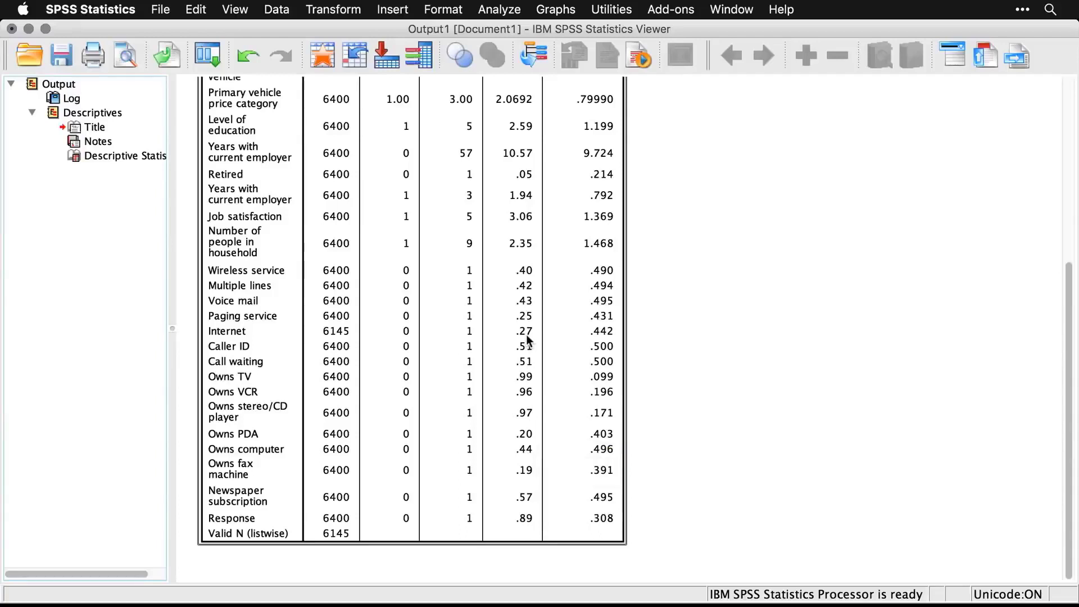
click(725, 439)
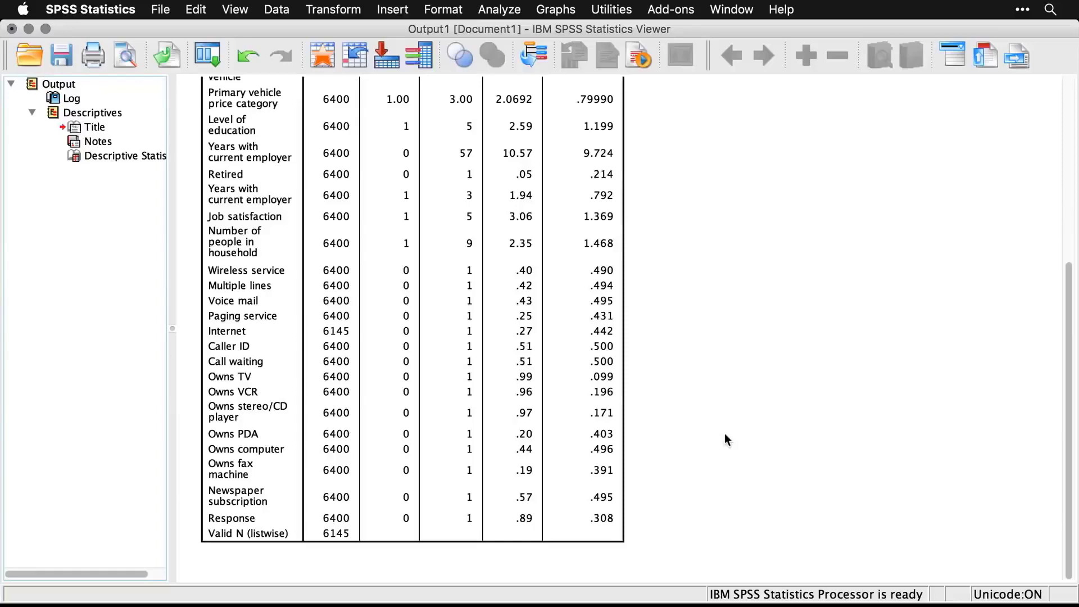
Return to the Descriptives syntax file and review the Z-SCORES section with its commands for age and income
key(super+grave)
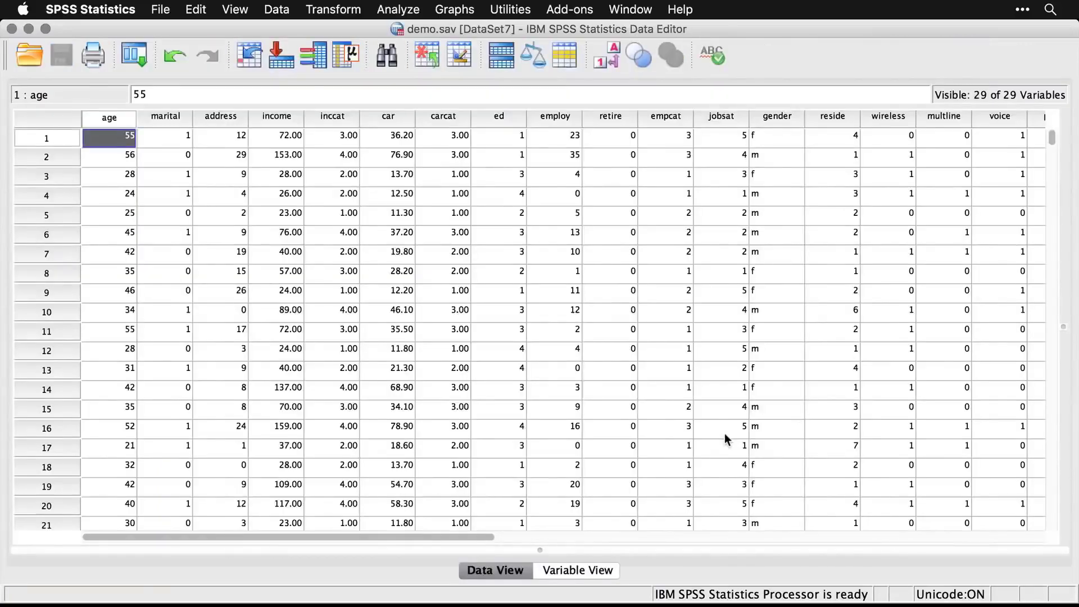
key(super+grave)
scroll(725, 435, down, 5)
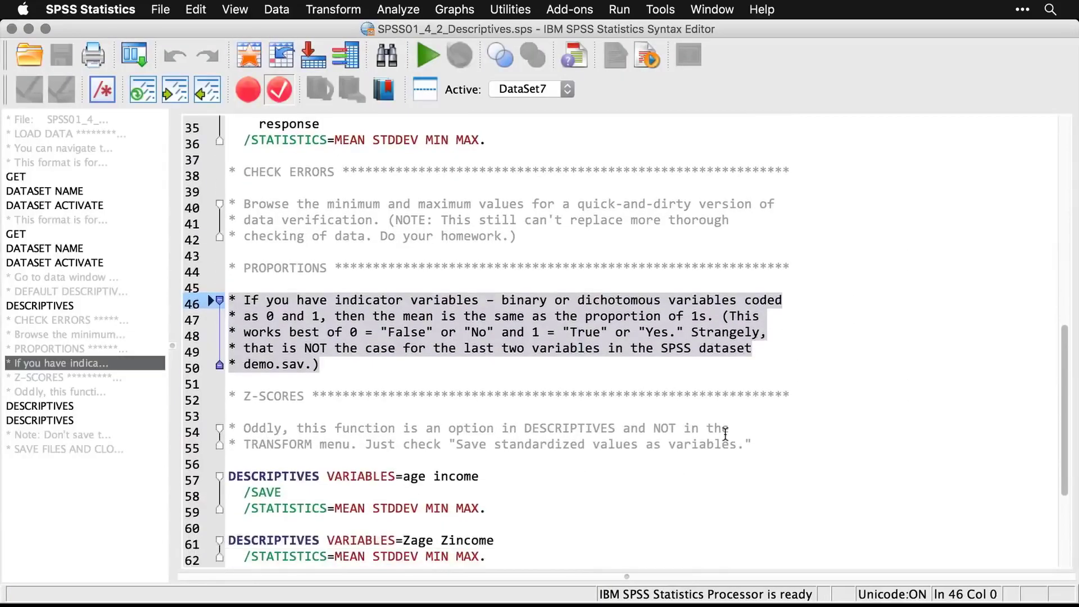
click(764, 439)
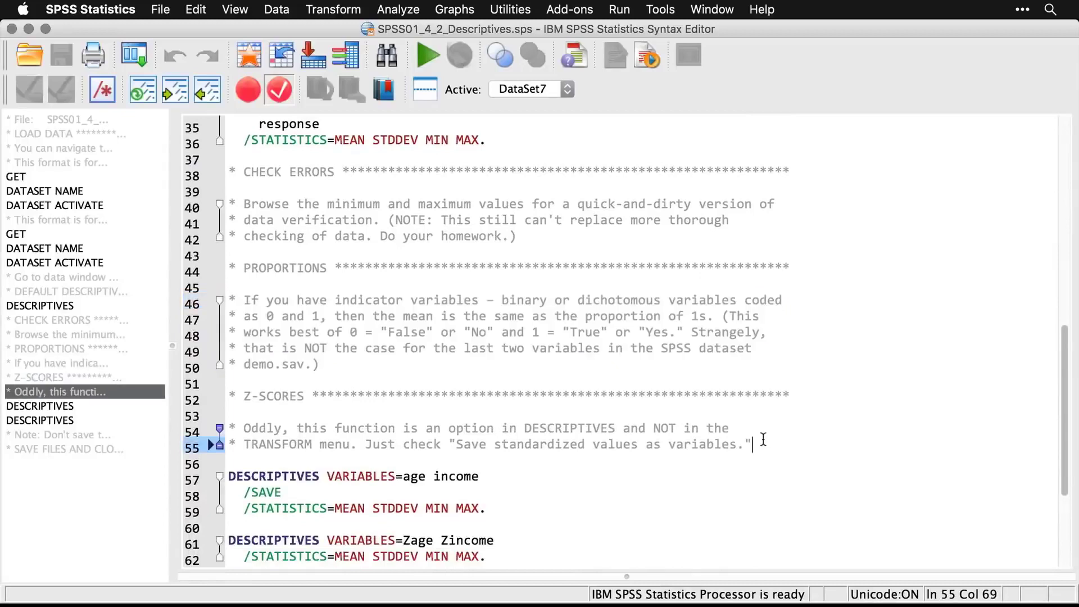
scroll(764, 439, down, 5)
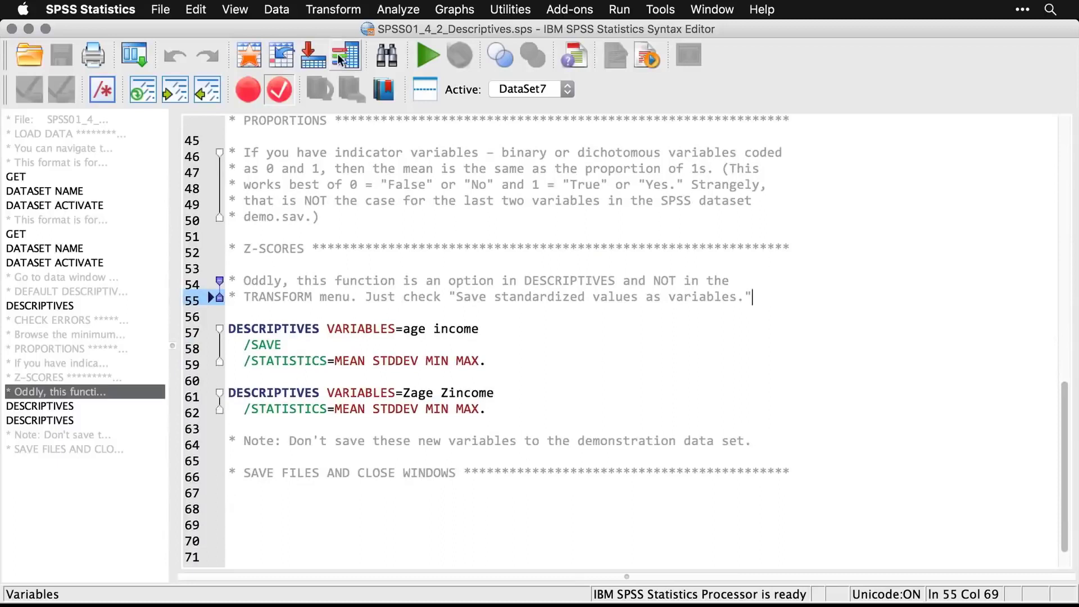
Reset Descriptives and run it on Age in years and Household income in thousands, saving the standardized values as variables
click(348, 7)
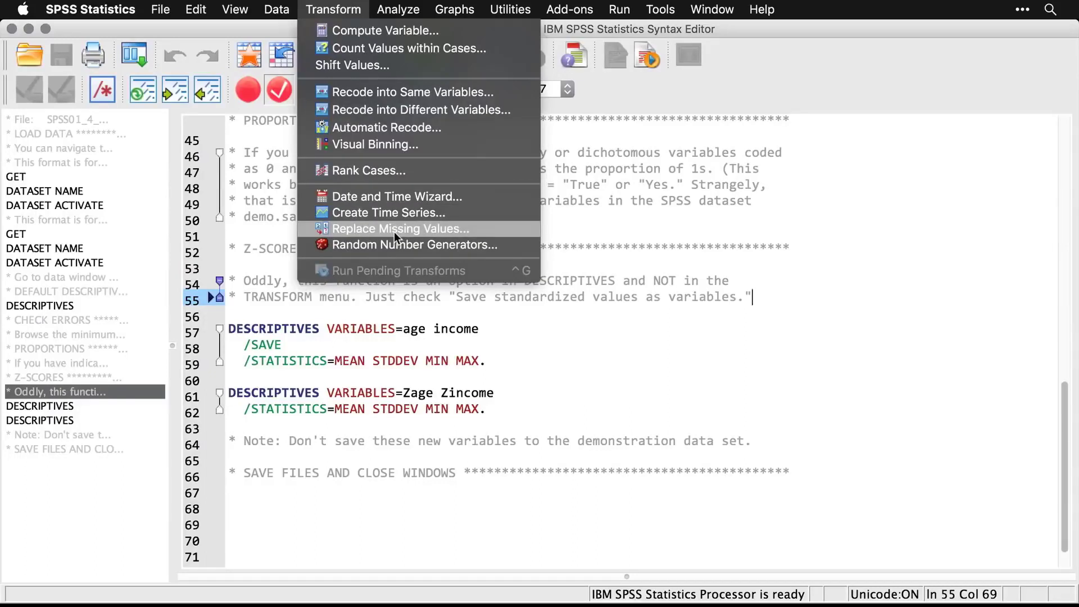
mouse_move(412, 11)
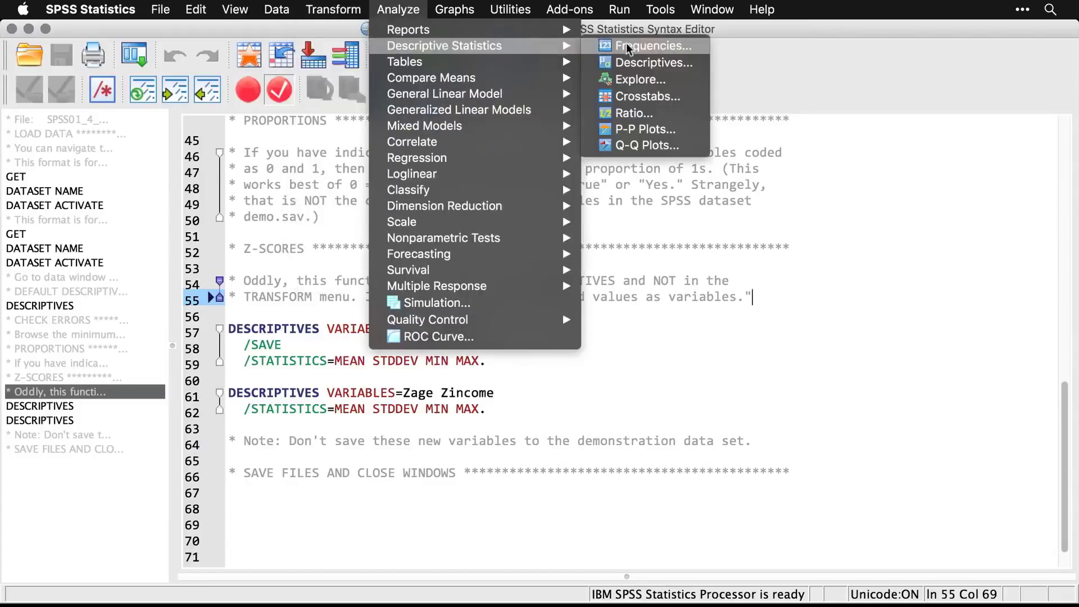
click(651, 63)
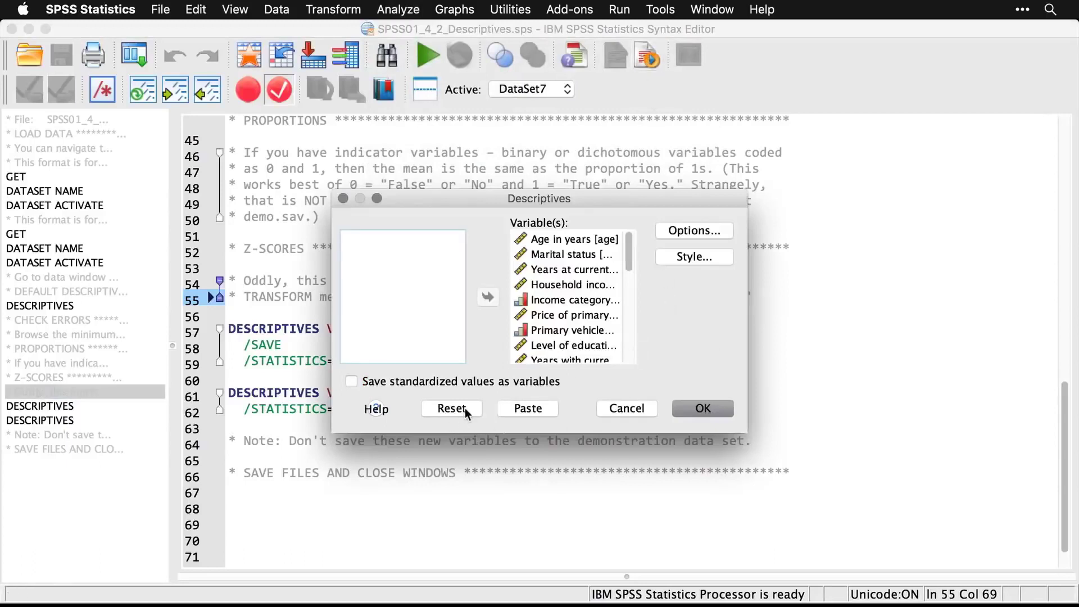
click(464, 408)
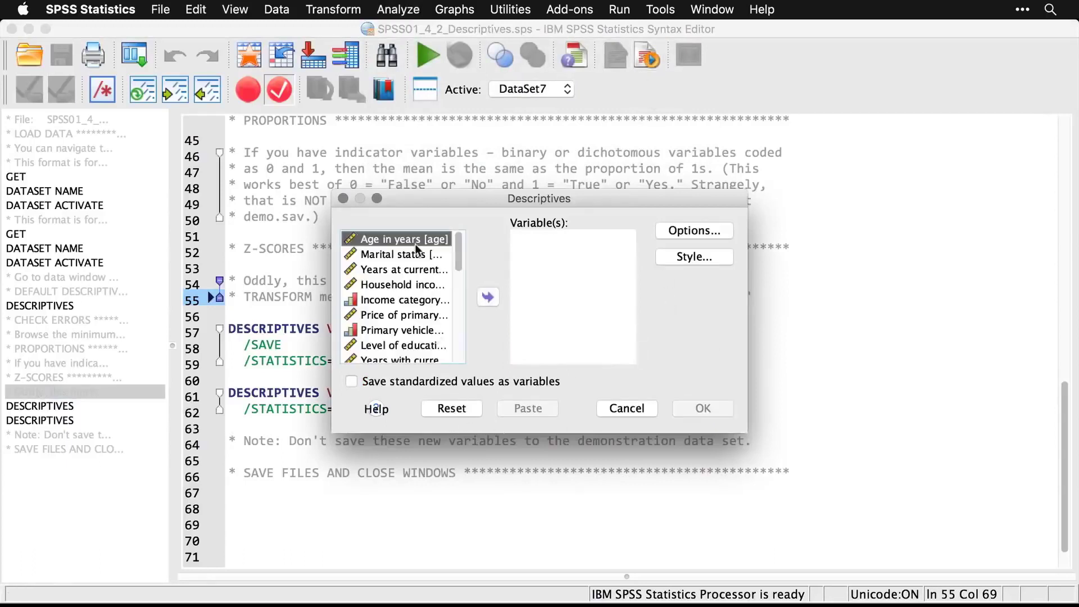
click(488, 297)
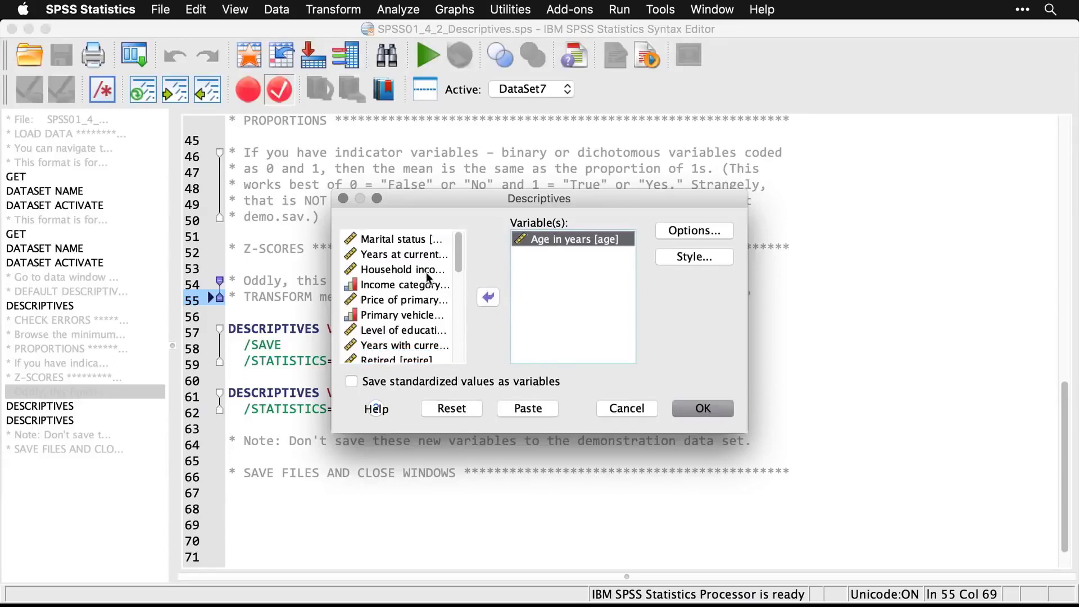
click(416, 269)
click(487, 297)
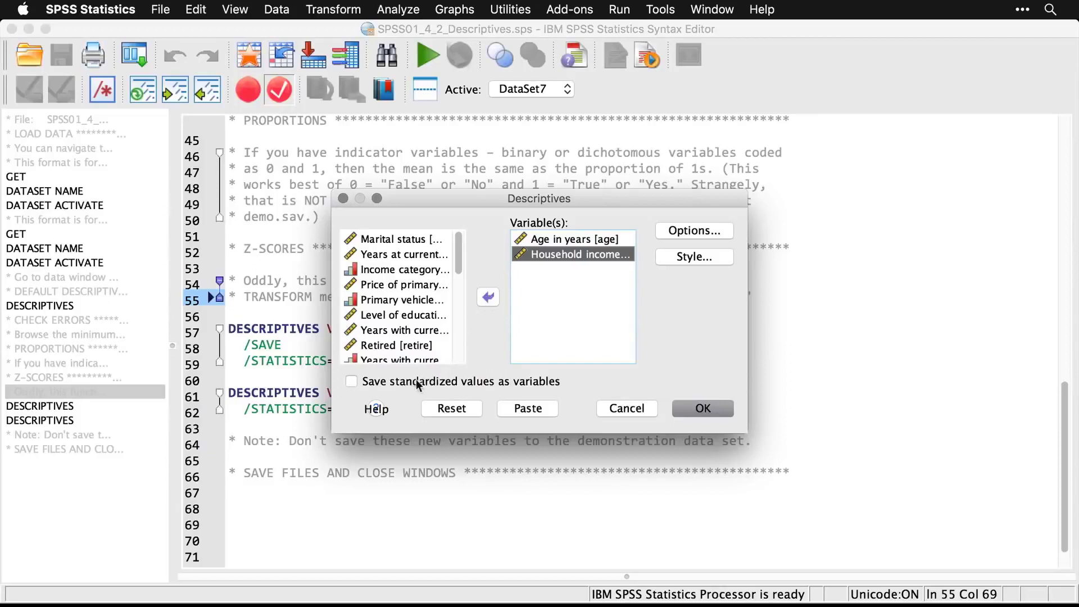
click(351, 381)
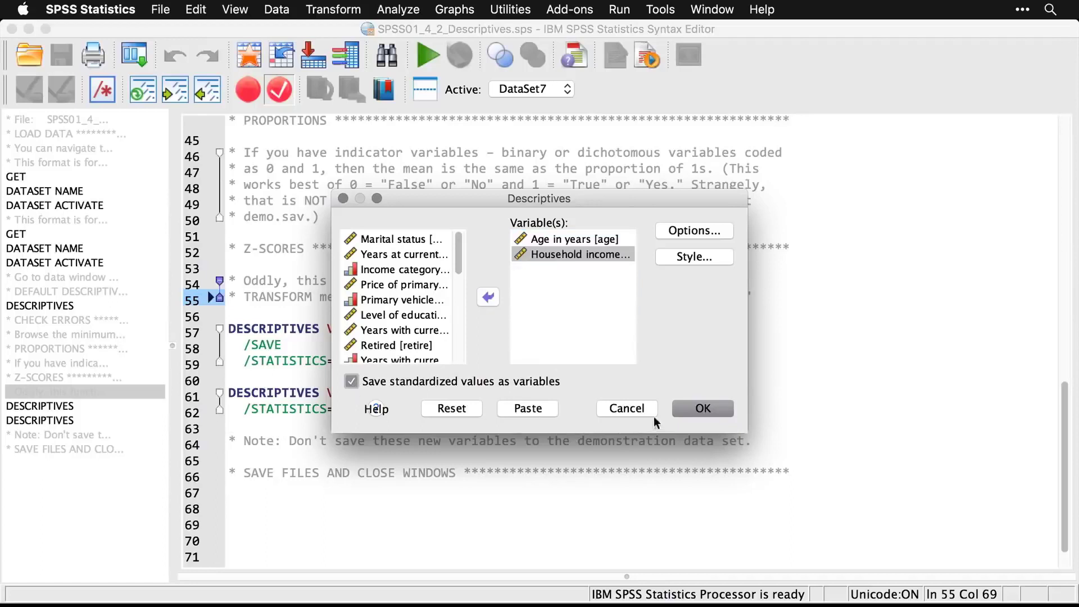
click(705, 407)
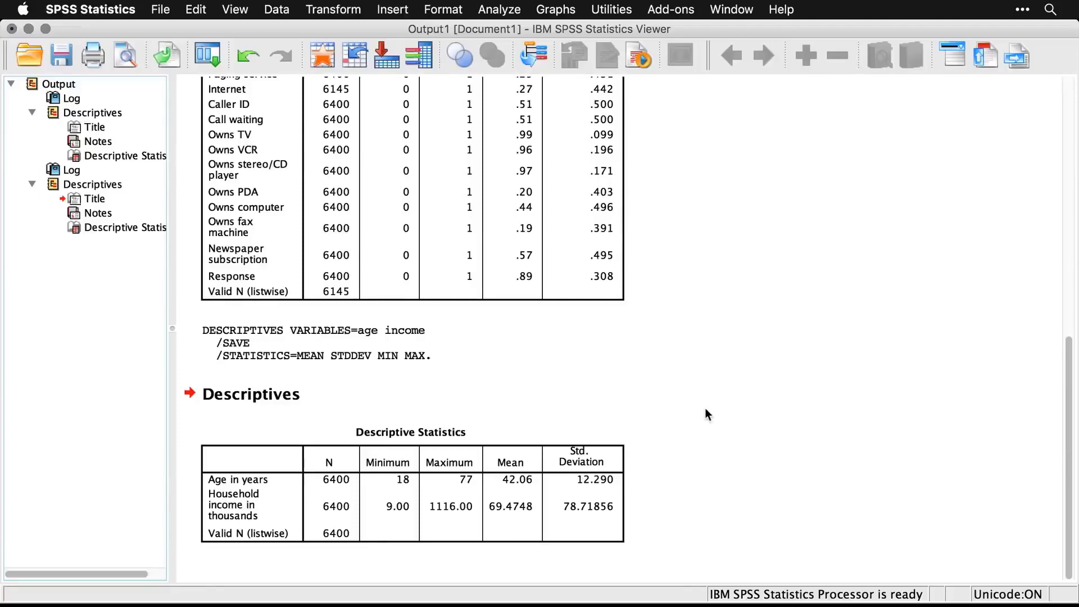
Switch to the demo.sav data and inspect the z-score values in the Zage and Zincome columns
key(super+grave)
key(super+grave)
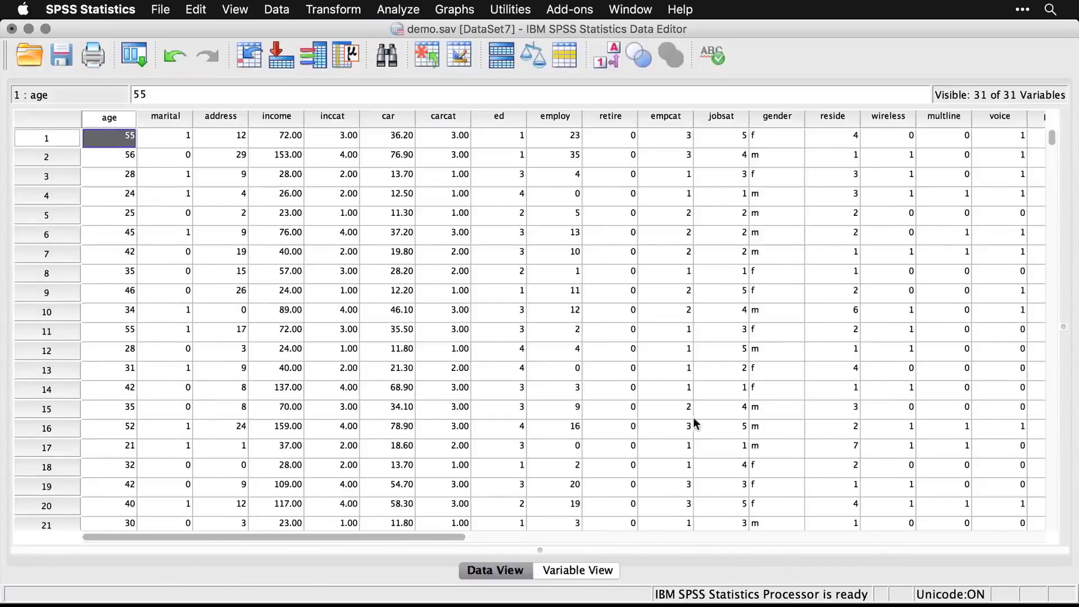
drag(440, 536, 885, 539)
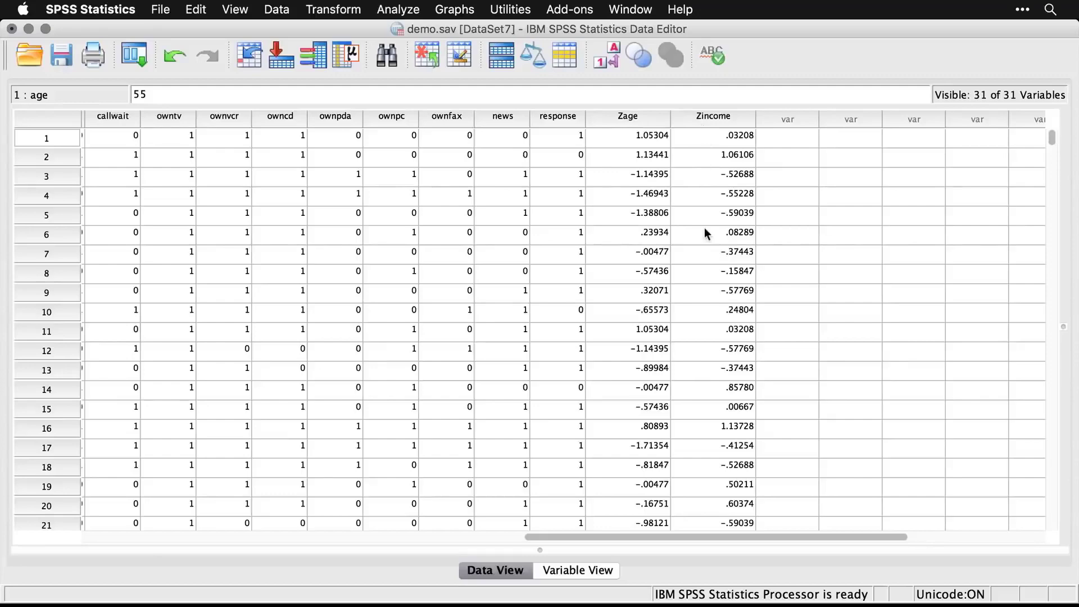
scroll(703, 227, down, 11)
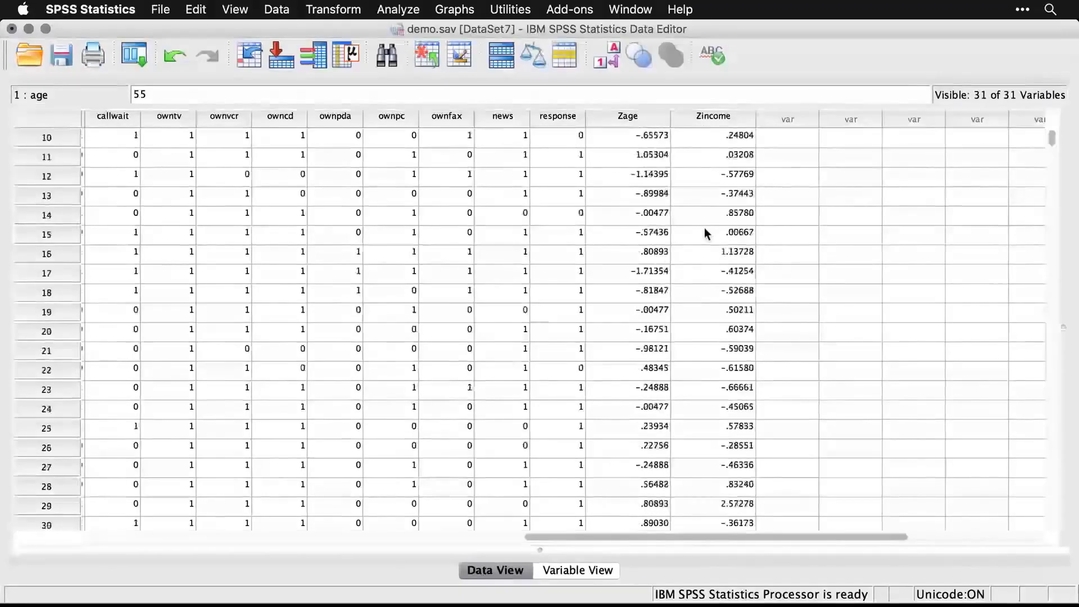
scroll(704, 232, down, 3)
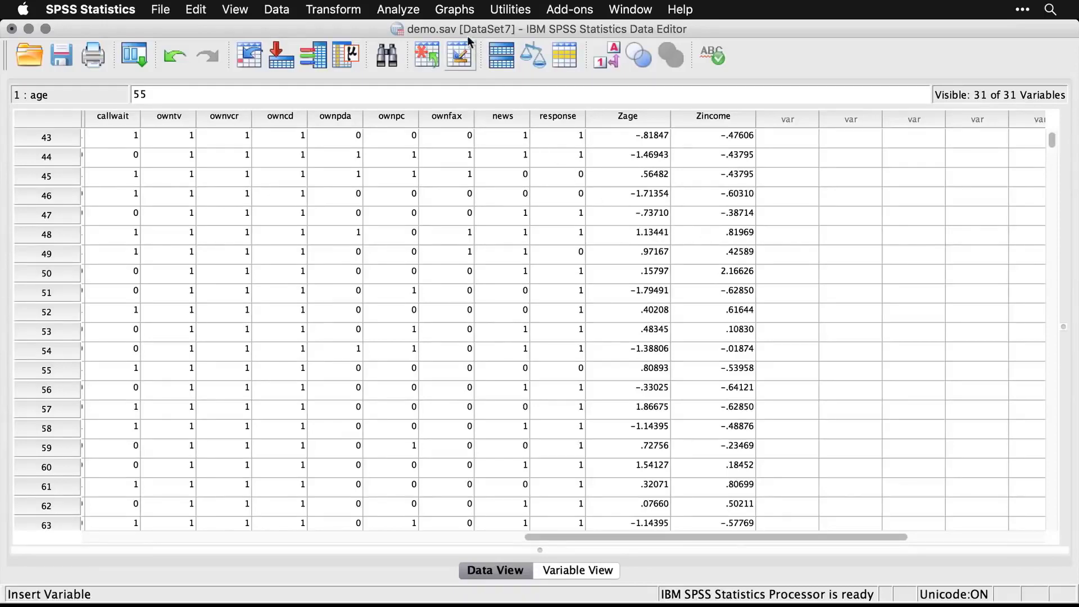
Reset Descriptives and run it with the default options on the z-score variables for age and household income
click(413, 10)
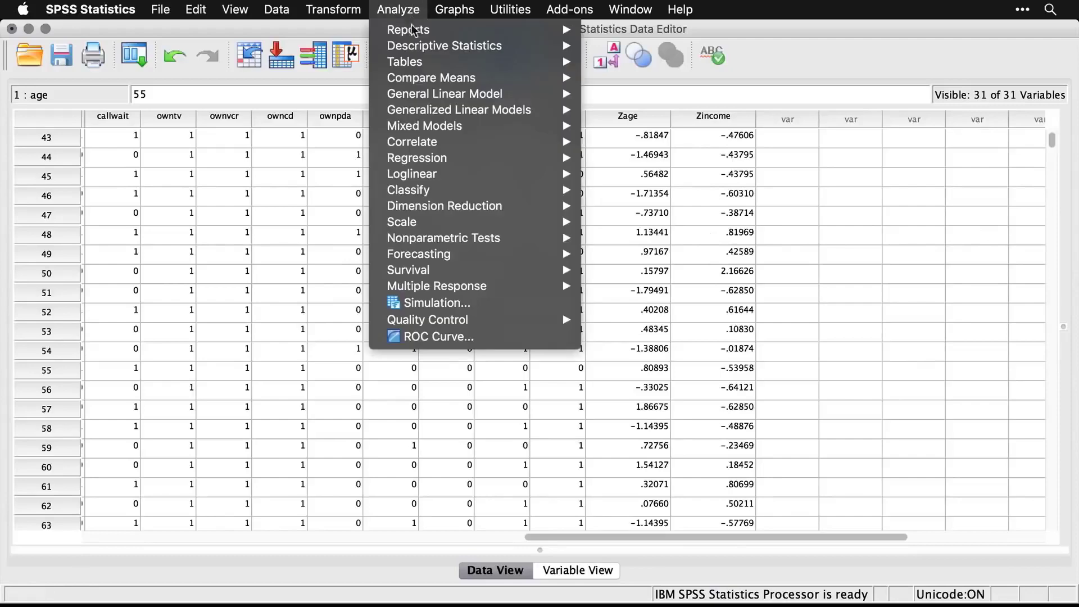
mouse_move(415, 46)
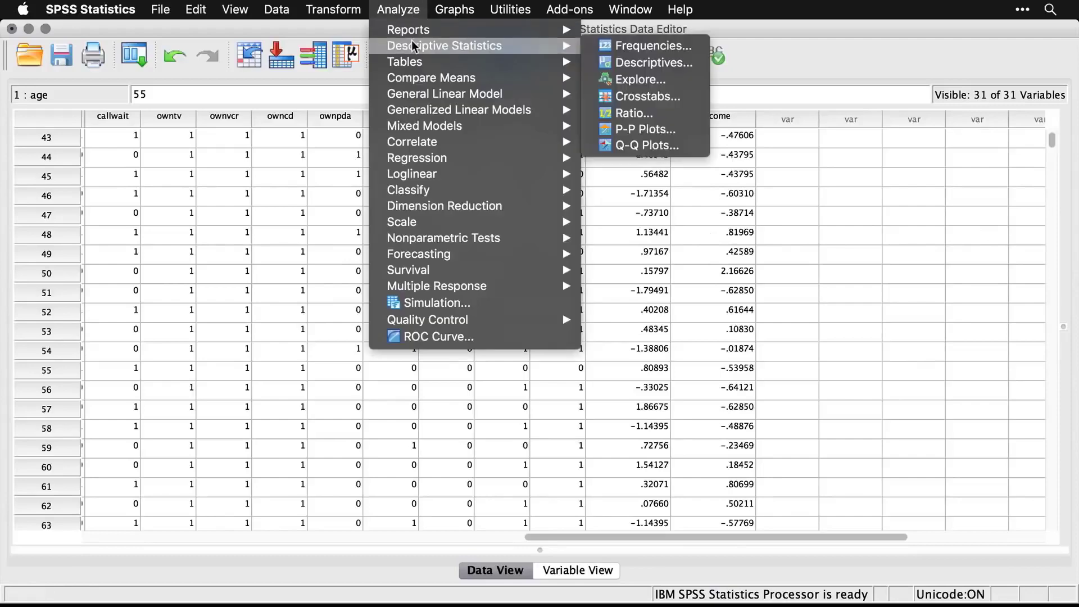
click(693, 65)
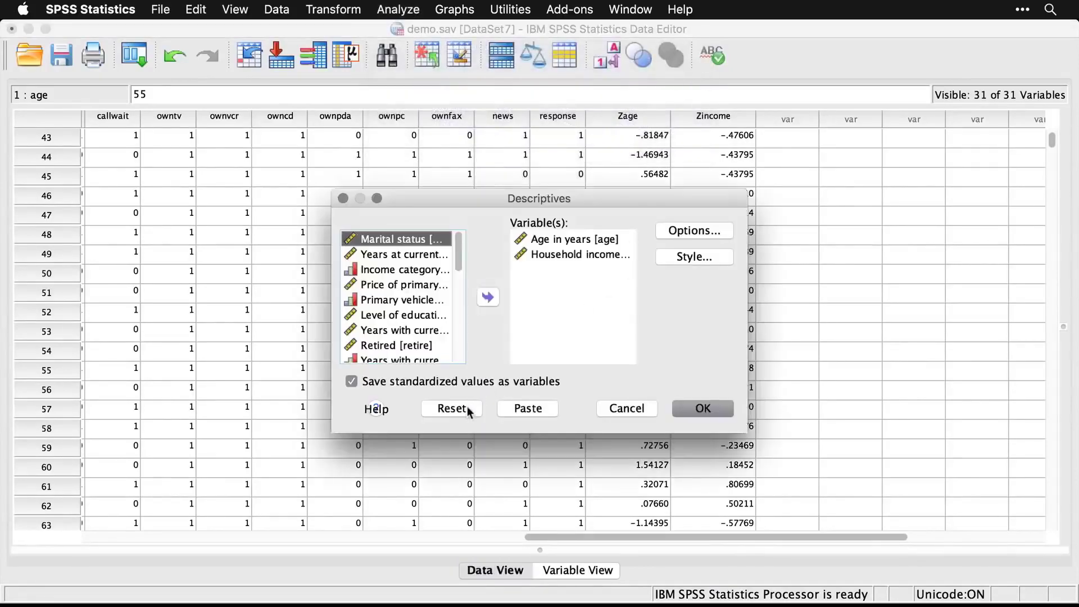
click(457, 407)
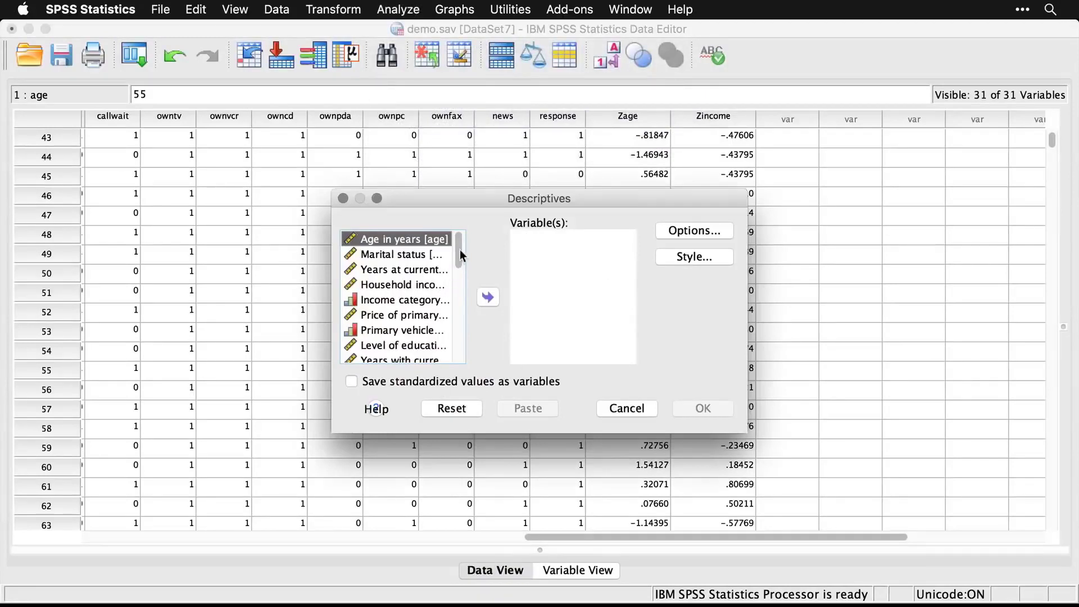
drag(460, 250, 464, 380)
click(403, 339)
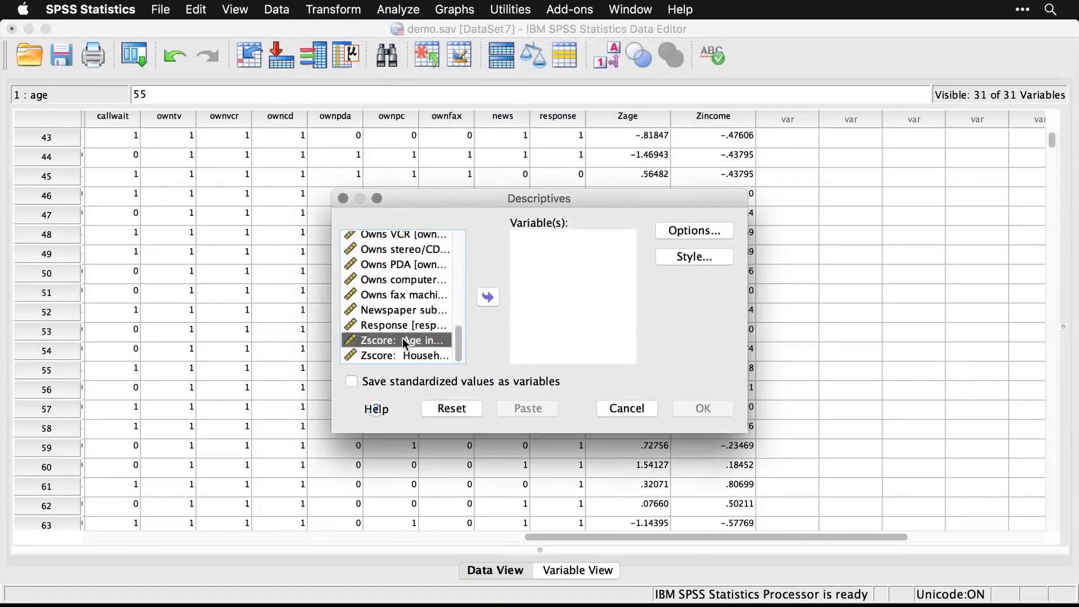
shift+click(392, 354)
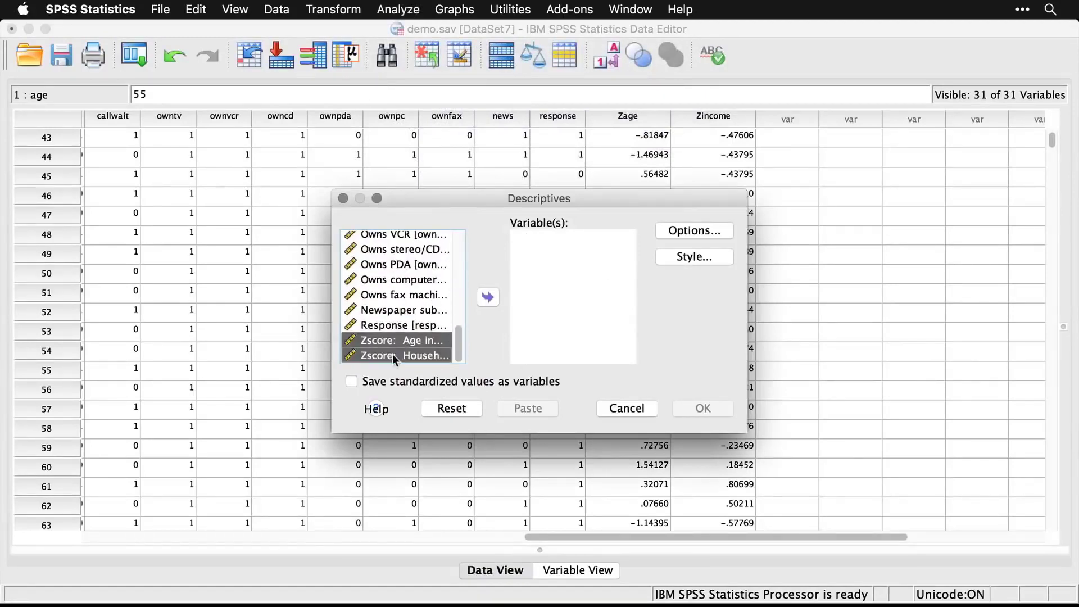
click(489, 298)
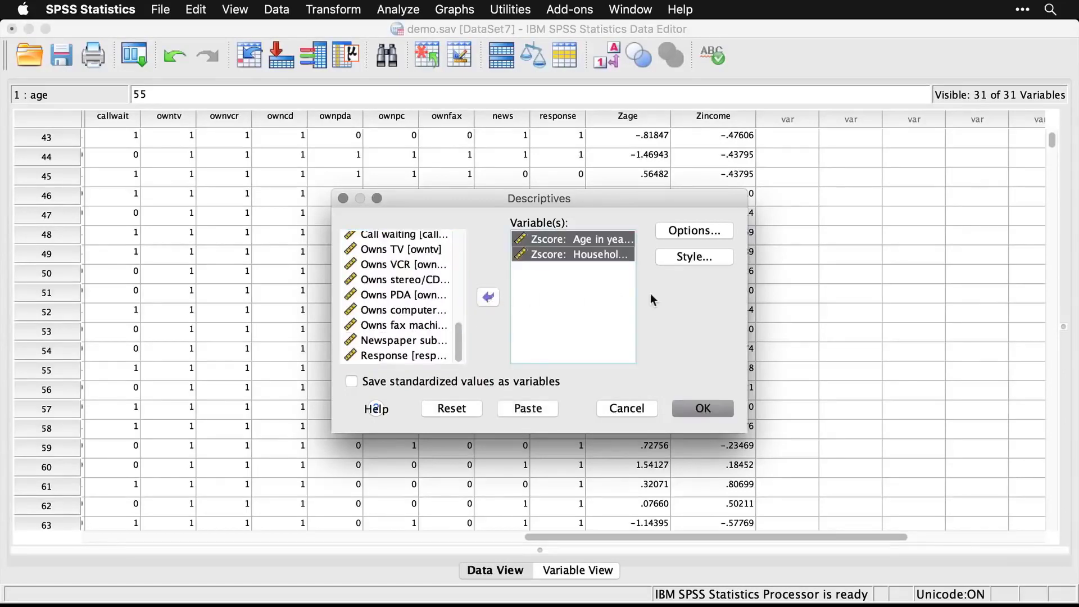
click(702, 409)
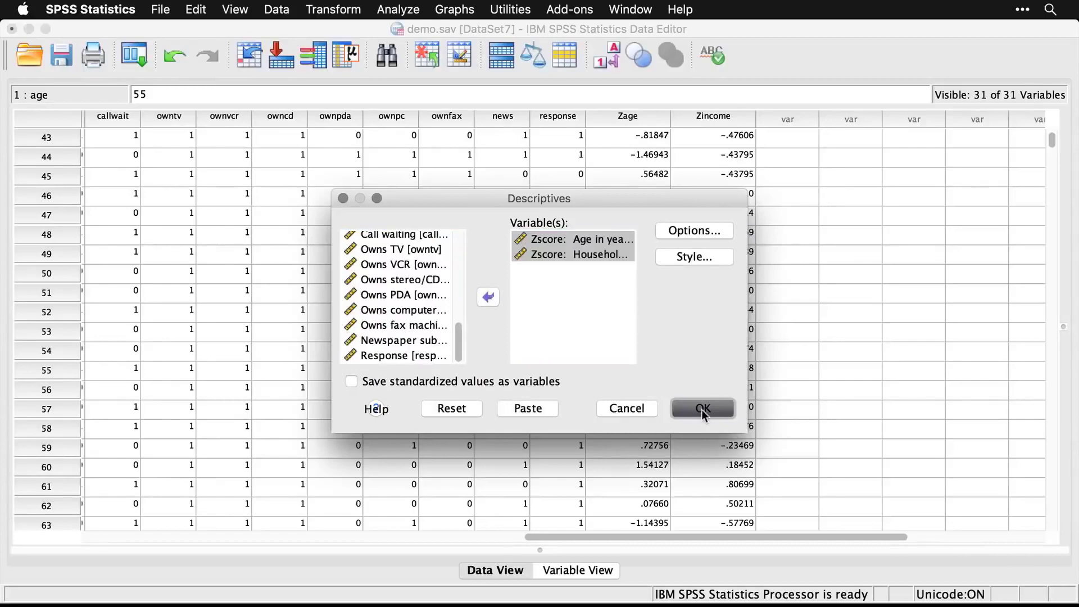
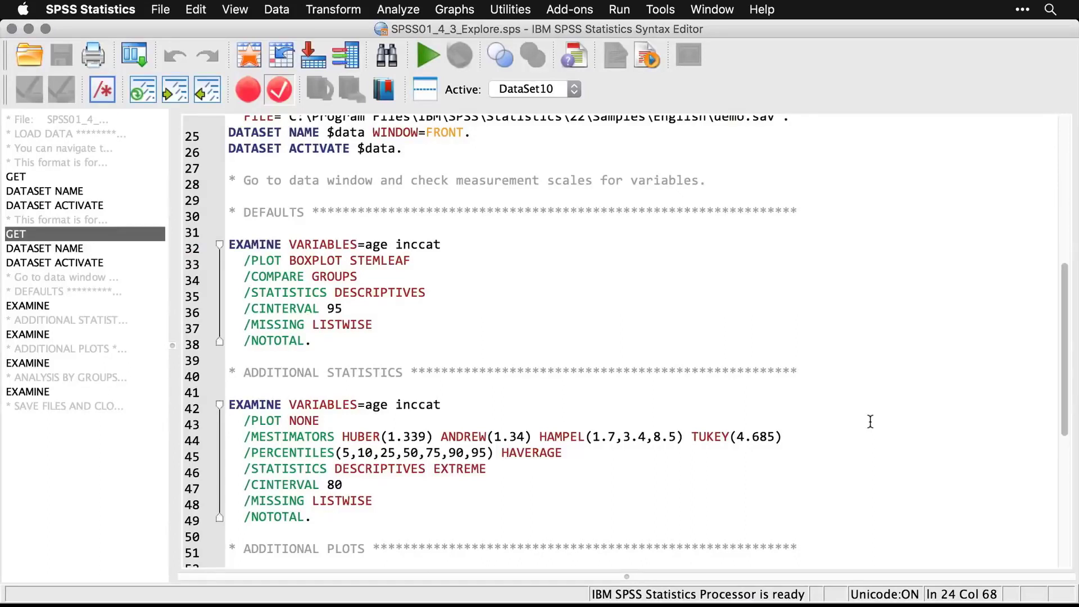
Run Explore with the default settings, using Age in years and Income category in thousands as the dependent variables
click(406, 9)
mouse_move(417, 48)
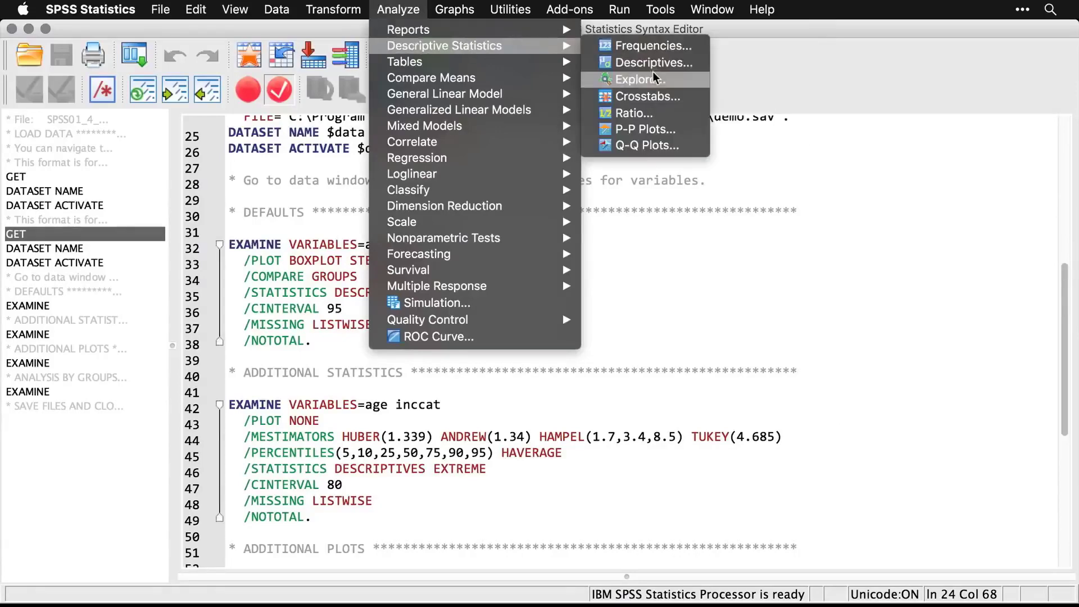
click(677, 83)
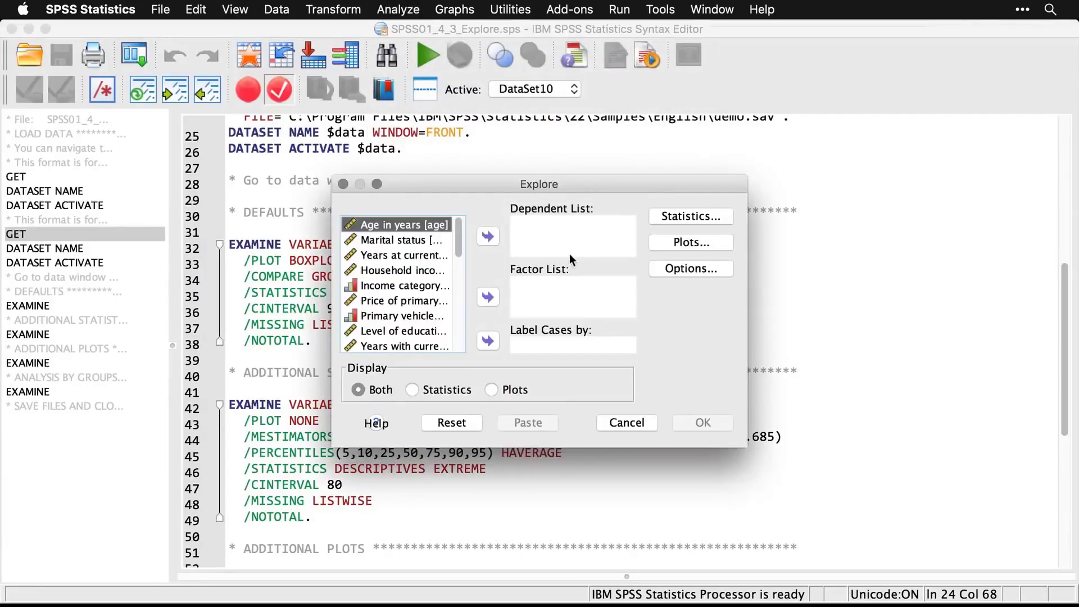
click(487, 238)
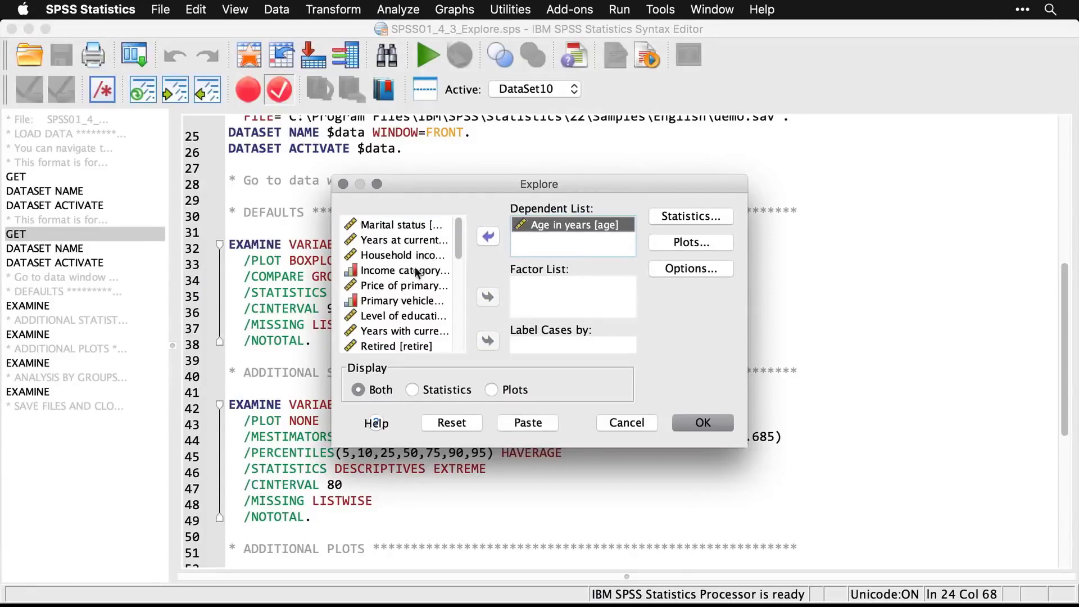
click(417, 271)
click(488, 237)
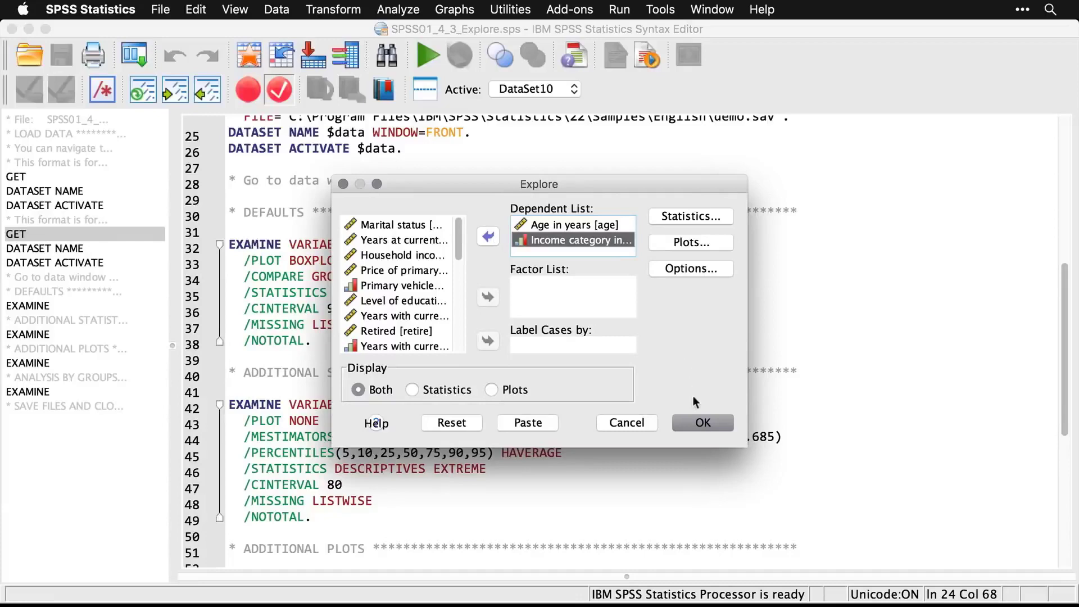
click(709, 424)
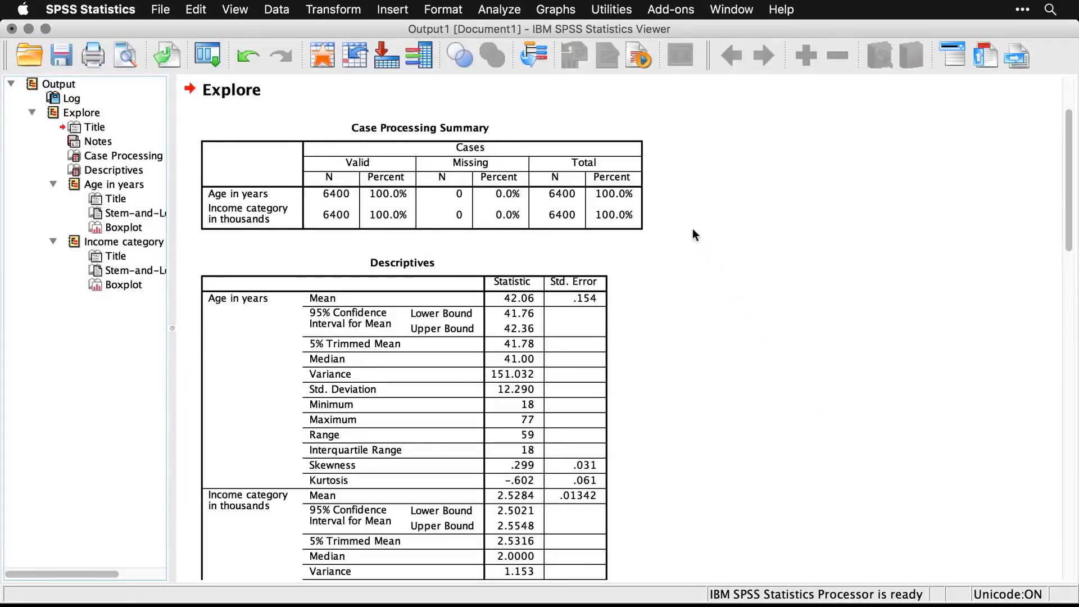
Examine the Explore Descriptives table, comparing means, confidence intervals, trimmed means, spread, skewness and kurtosis for age and income category
scroll(693, 232, down, 3)
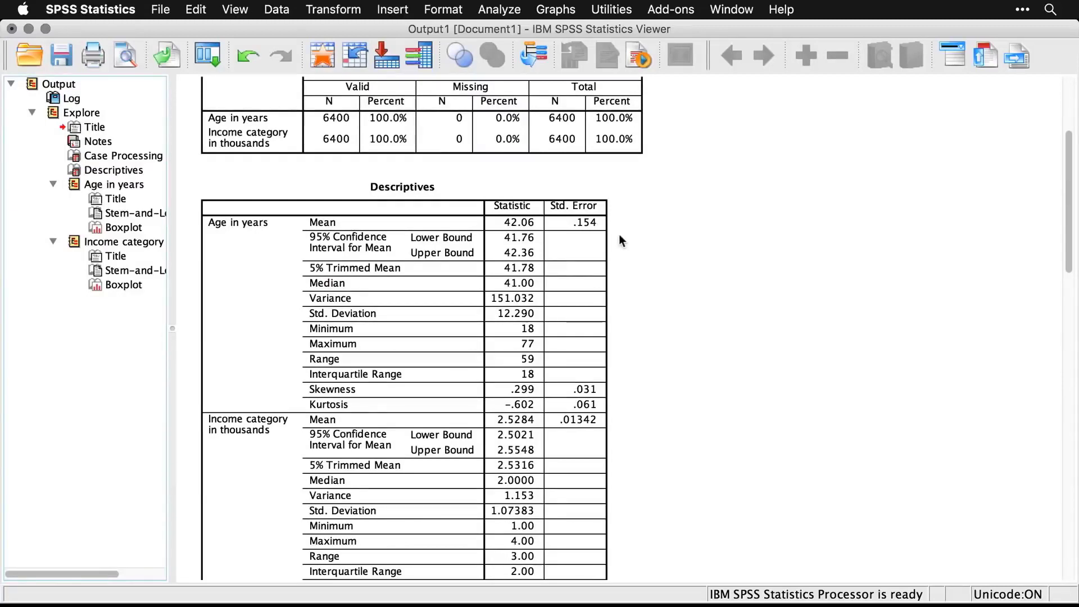
click(554, 231)
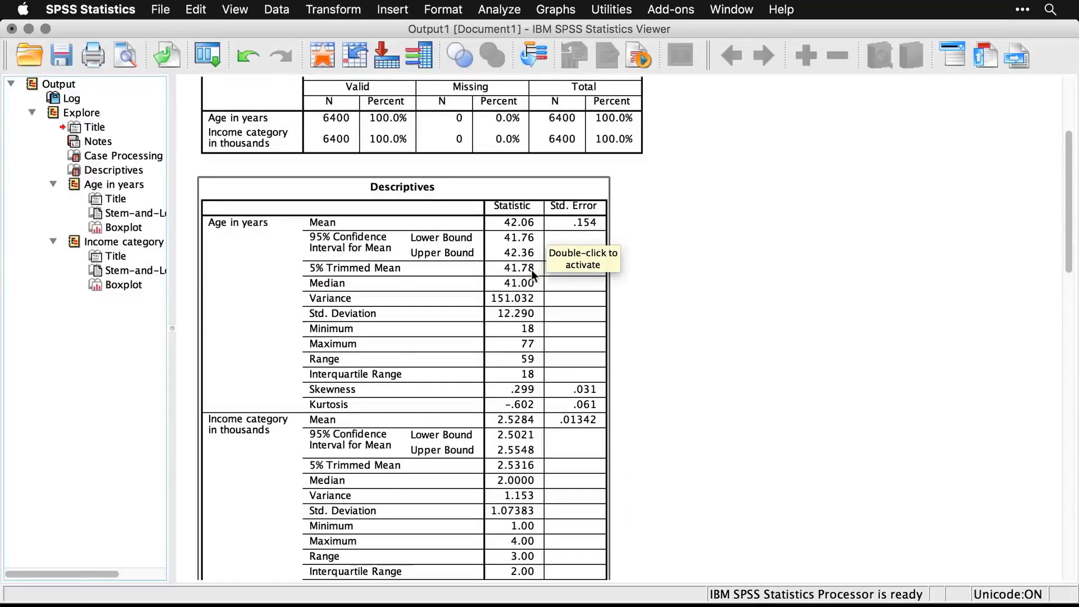
click(651, 312)
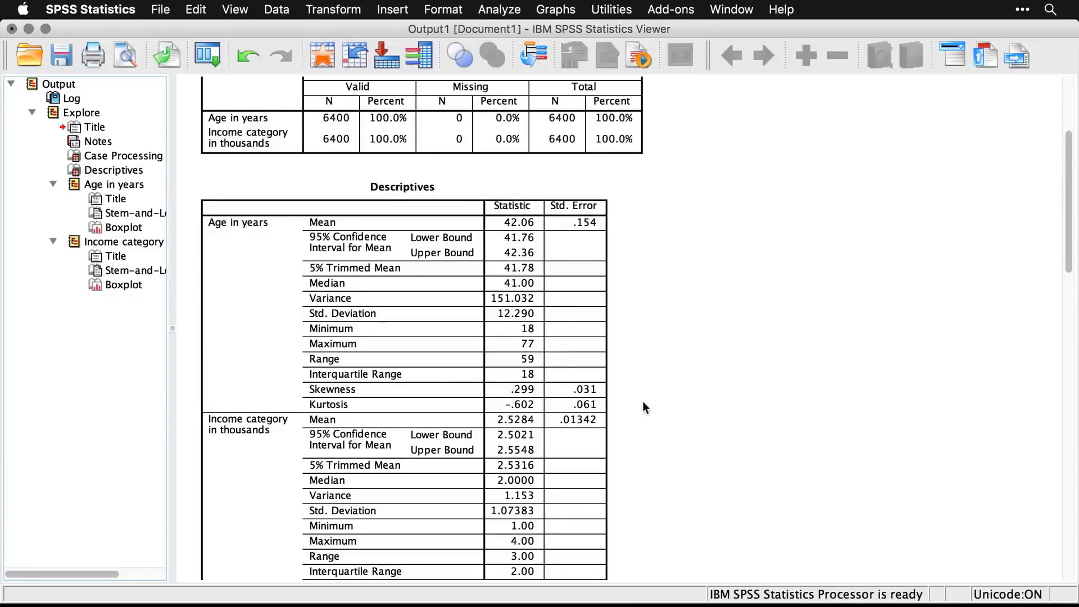
scroll(644, 403, down, 3)
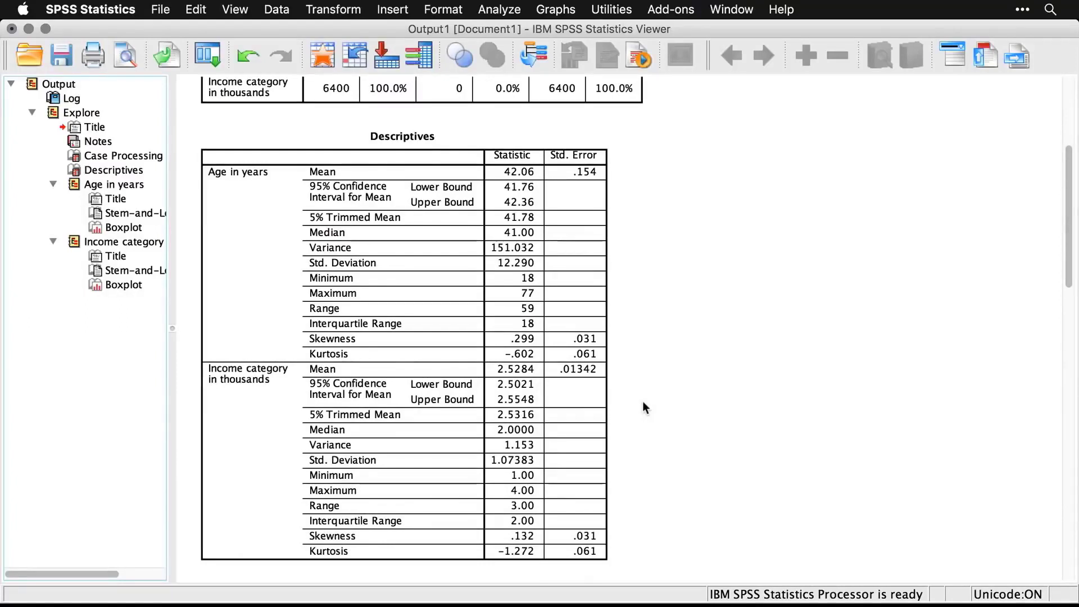
scroll(643, 407, down, 2)
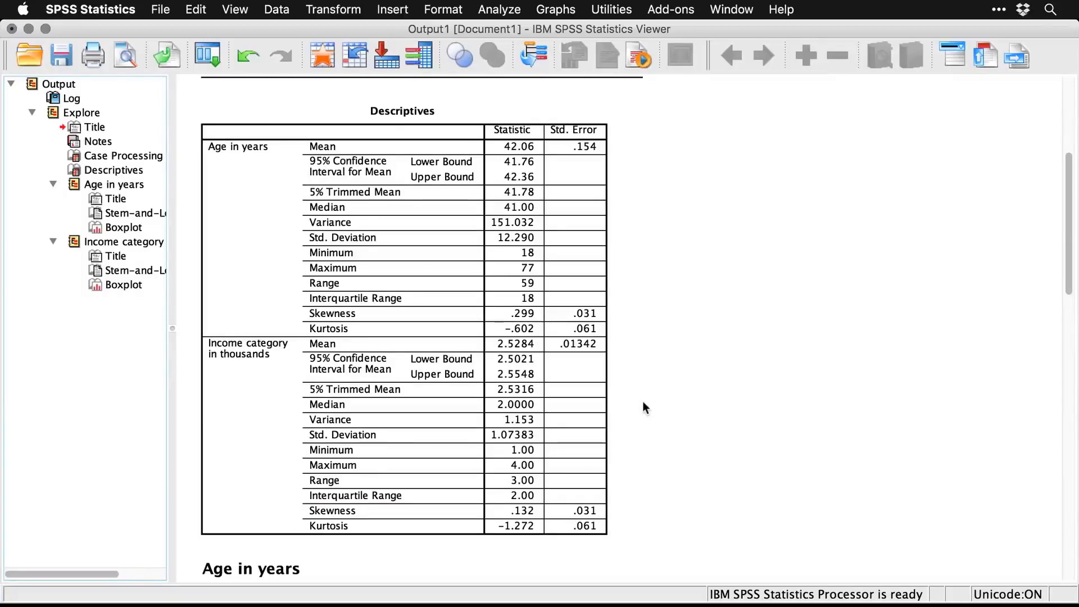
Review the stem-and-leaf plot and boxplot for Age in years and the stem-and-leaf plot for Income category in thousands
scroll(644, 403, down, 8)
scroll(643, 401, down, 5)
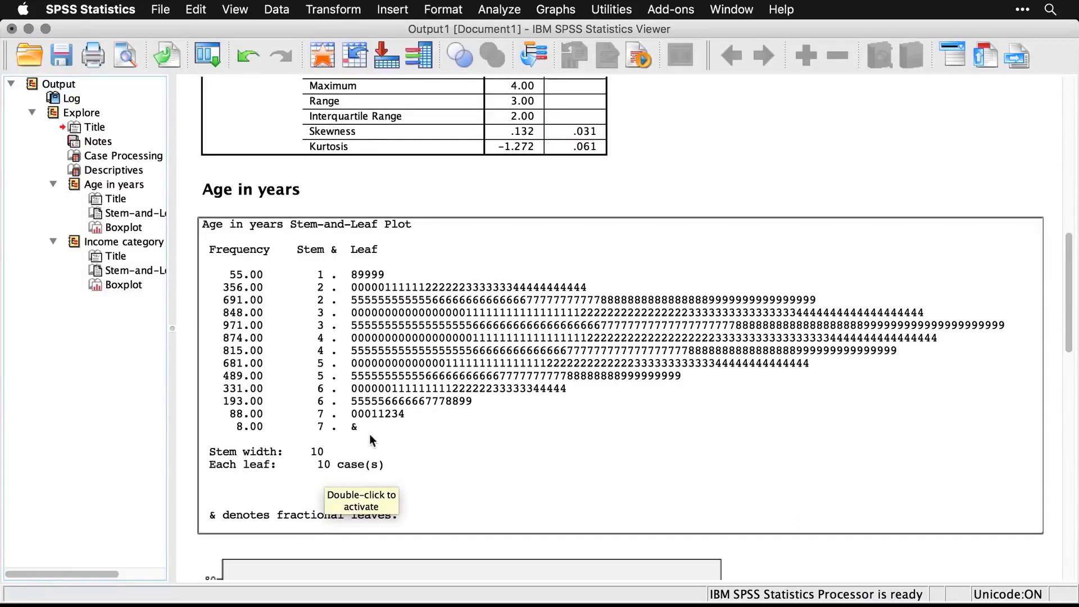
scroll(370, 434, down, 5)
scroll(369, 434, down, 9)
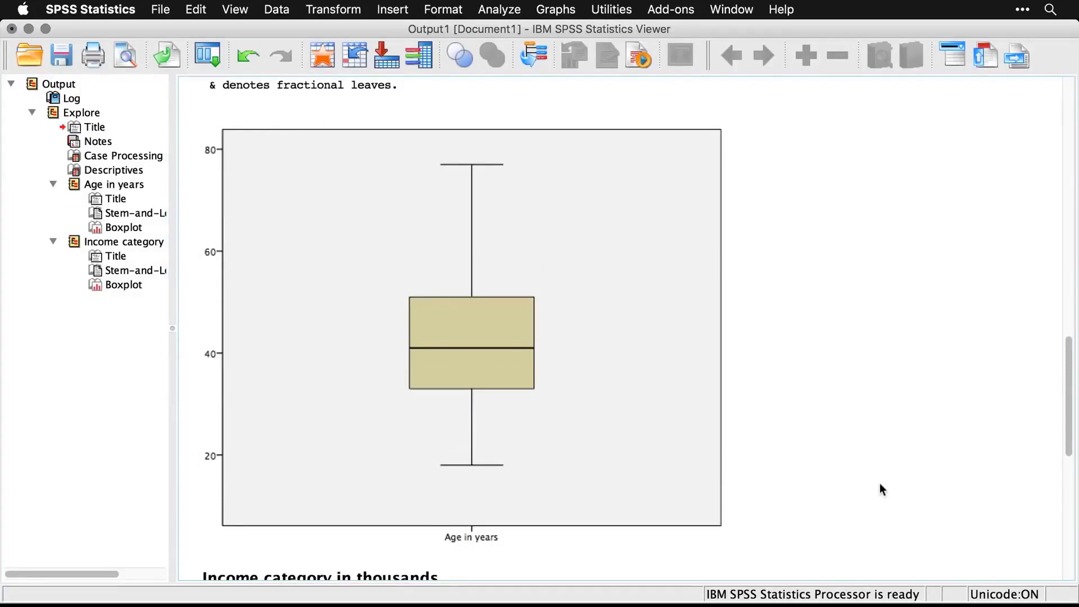
scroll(880, 489, down, 10)
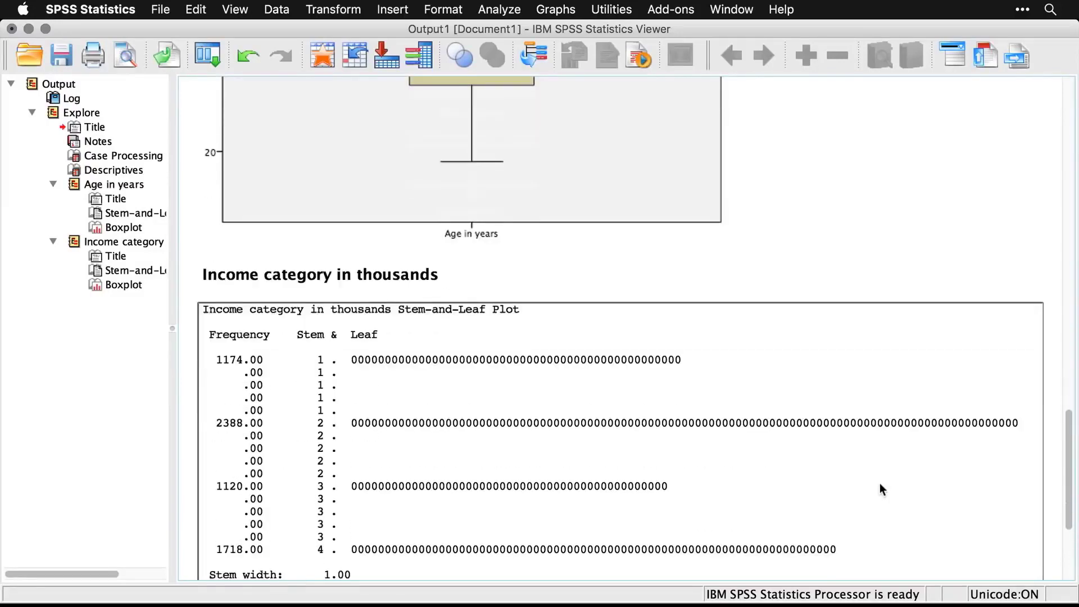
scroll(880, 487, down, 4)
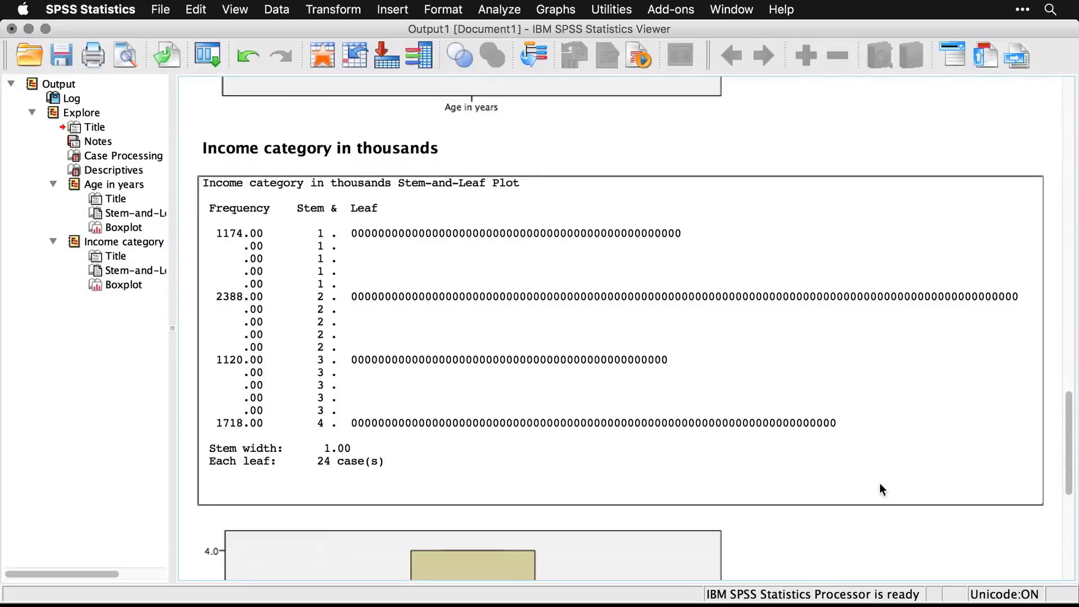
Review the income category boxplot, then reopen Explore for age and income category and limit the display to statistics
scroll(880, 484, down, 5)
scroll(880, 484, down, 2)
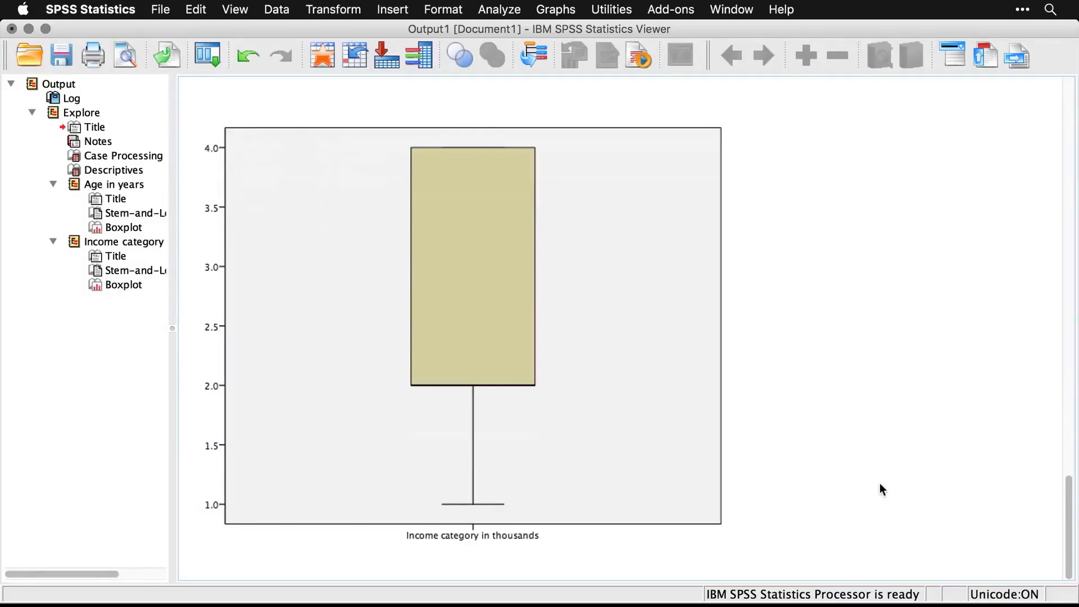
key(super+grave)
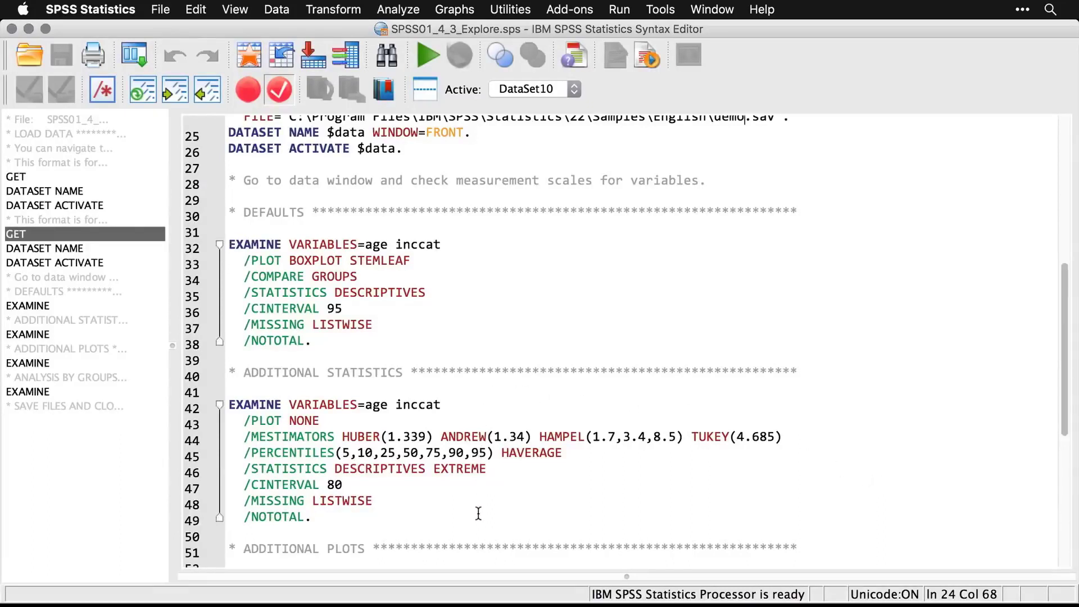
click(138, 51)
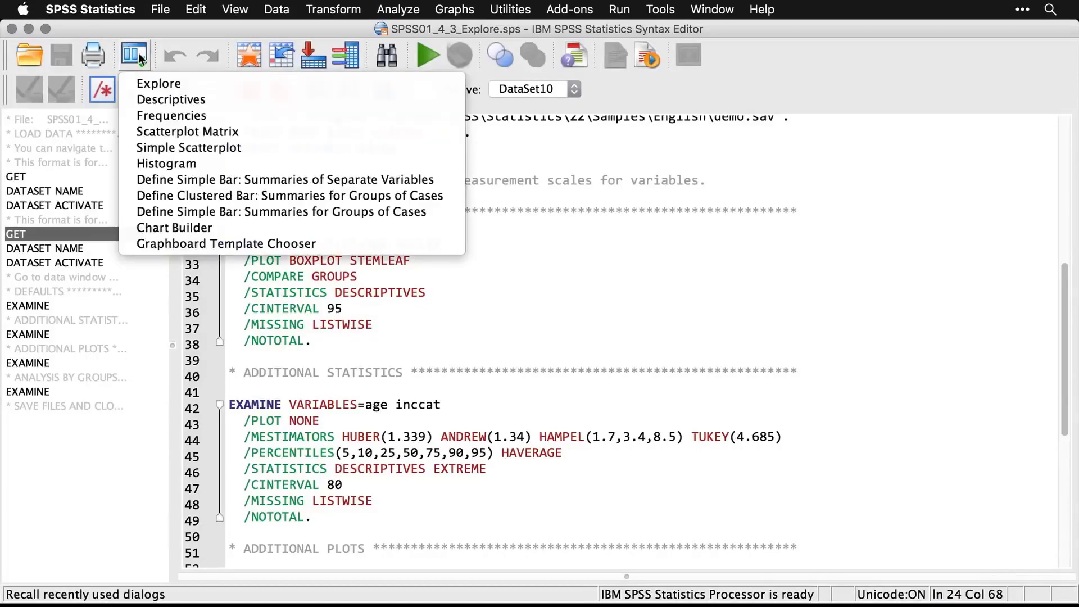
click(151, 82)
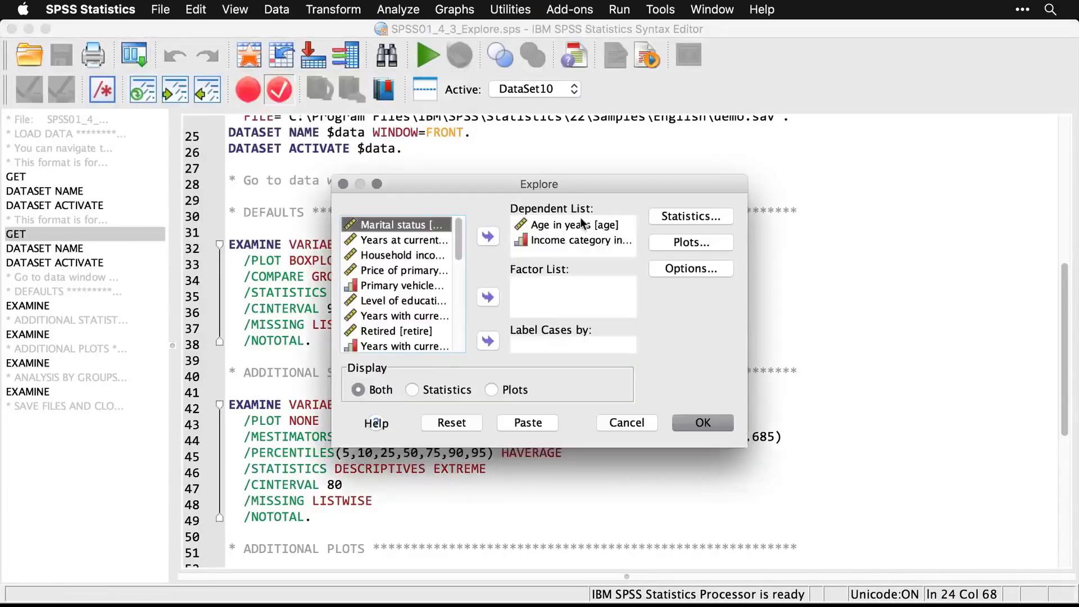
click(411, 389)
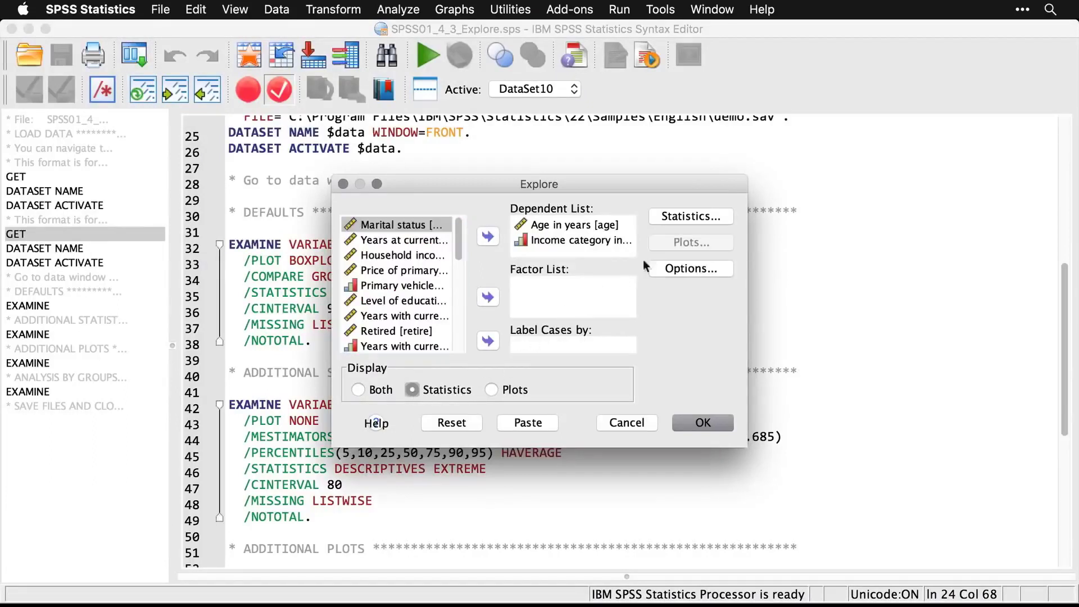
Set the mean's confidence interval to 80%, add M-estimators, outliers and percentiles to the descriptives, and run Explore
click(703, 220)
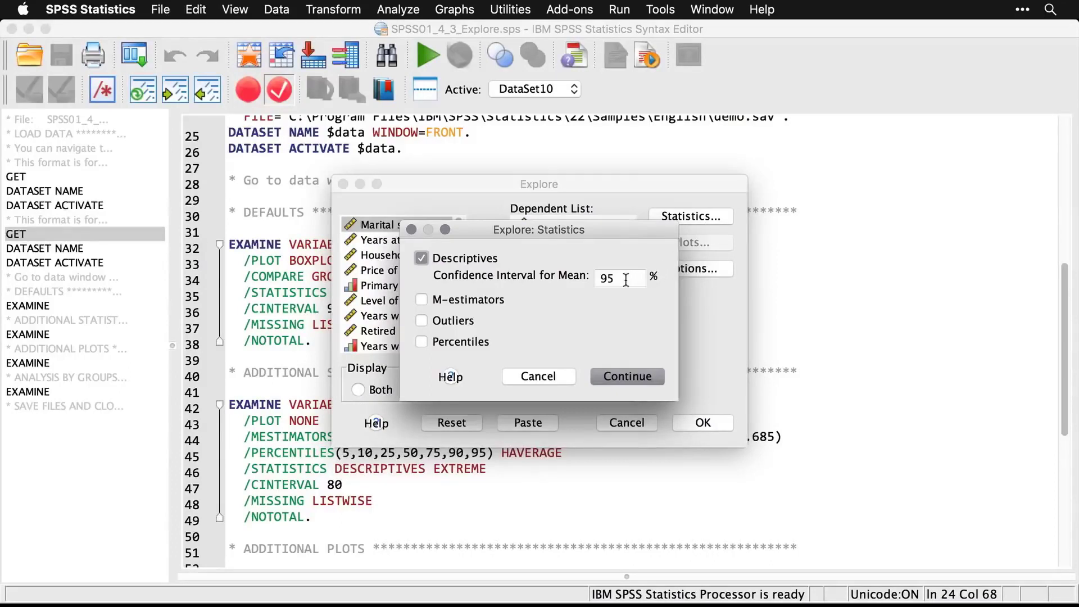
drag(626, 279, 584, 278)
click(421, 300)
click(628, 376)
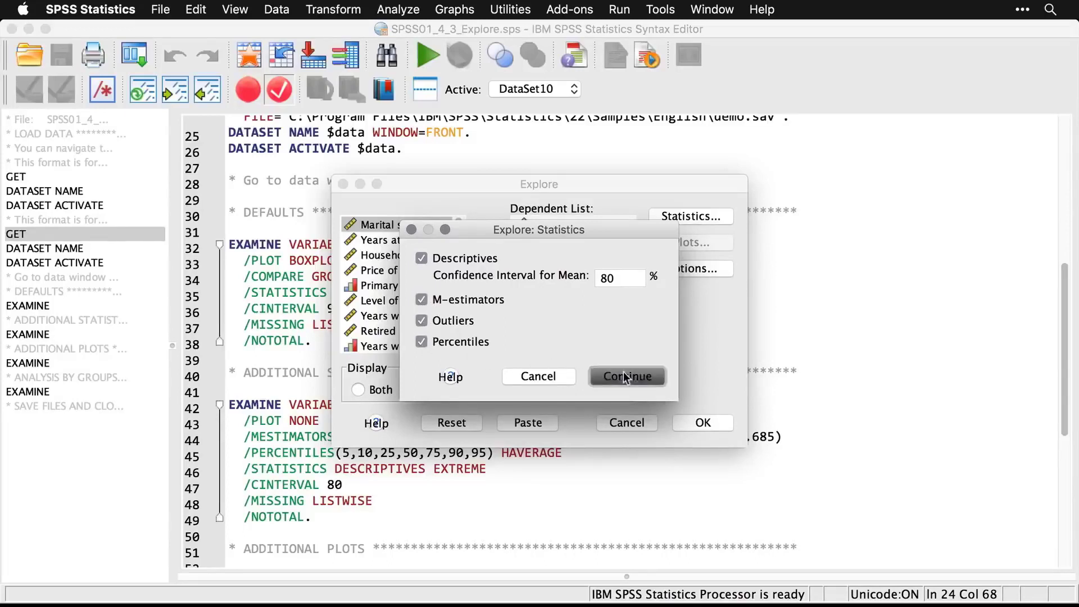
click(704, 425)
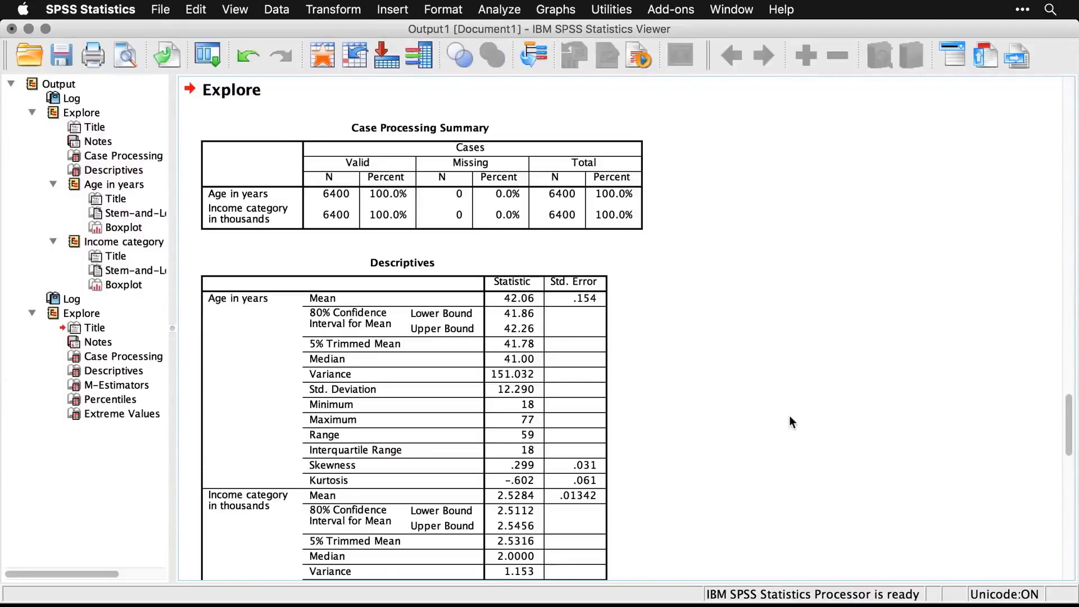
Examine the Descriptives, M-Estimators, Percentiles and Extreme Values tables for age and income category
scroll(790, 416, down, 2)
scroll(789, 416, down, 2)
scroll(789, 422, down, 6)
scroll(790, 417, down, 6)
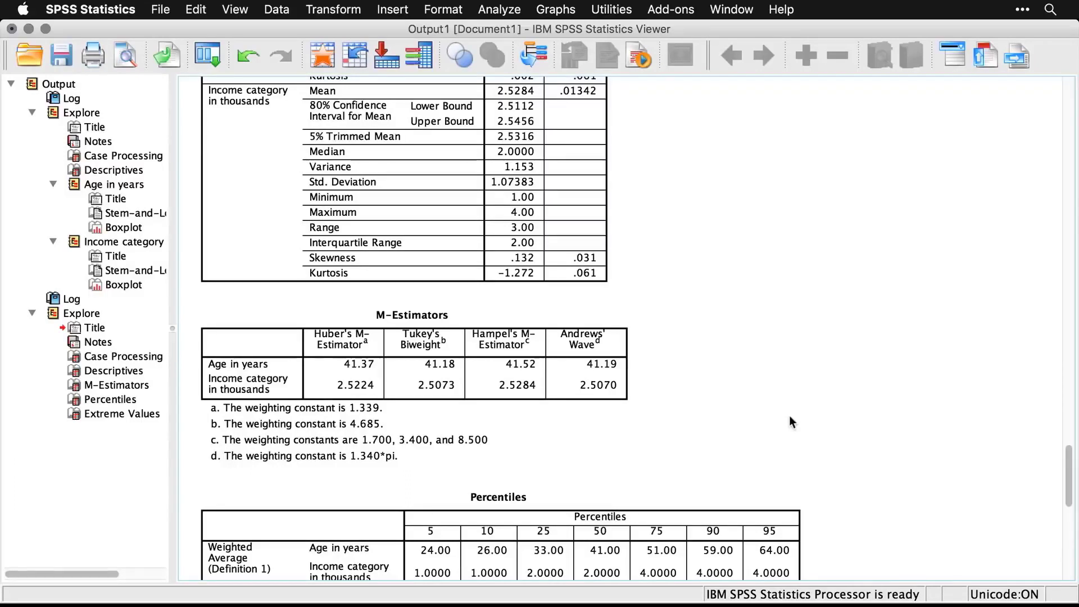
click(523, 392)
key(super+grave)
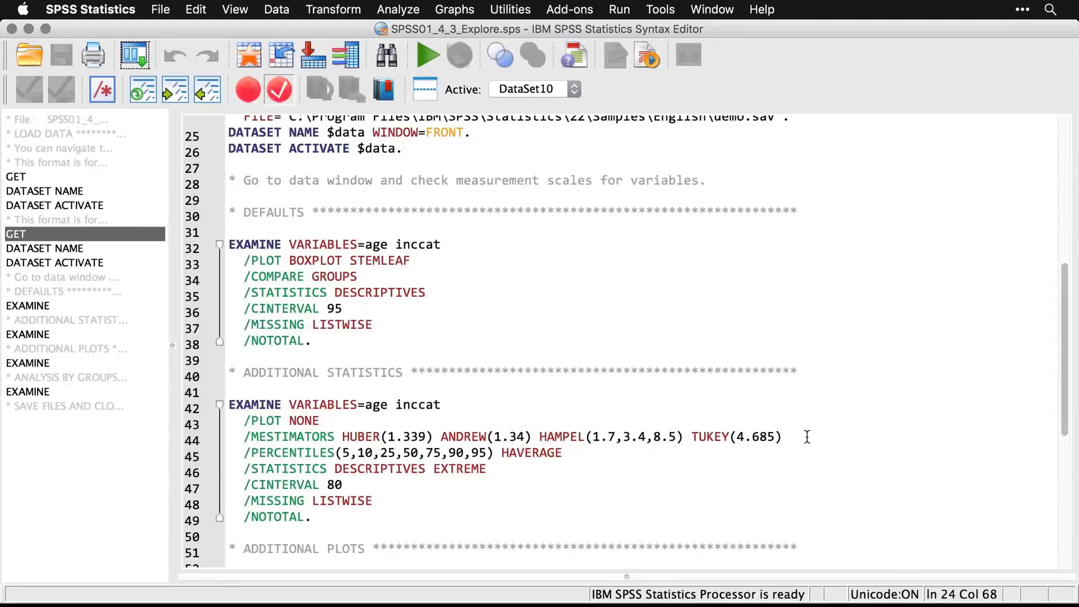
key(super+grave)
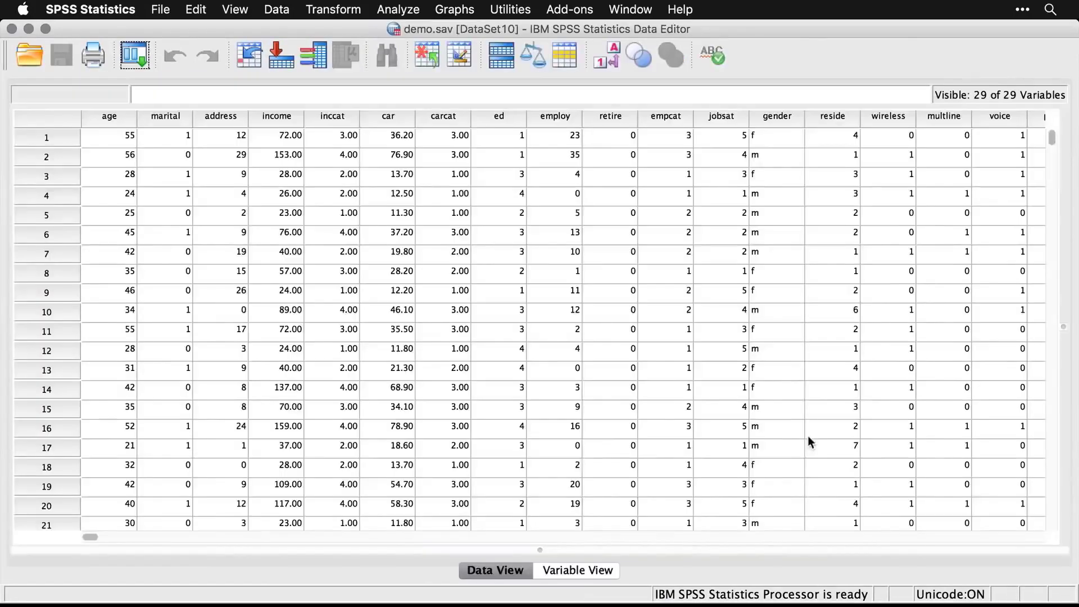
key(super+grave)
scroll(808, 438, down, 3)
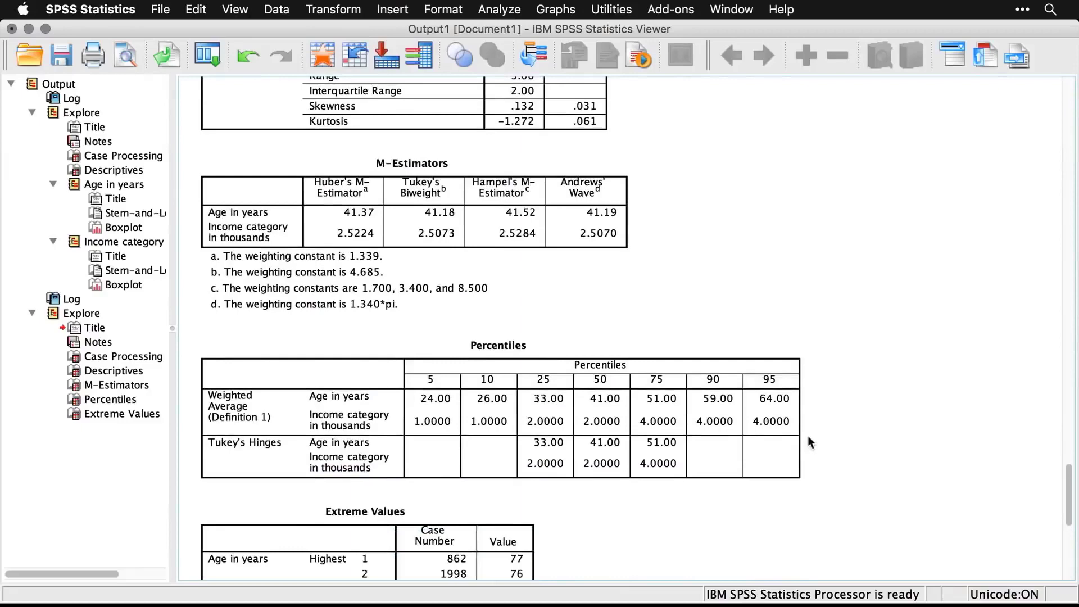
scroll(809, 437, down, 4)
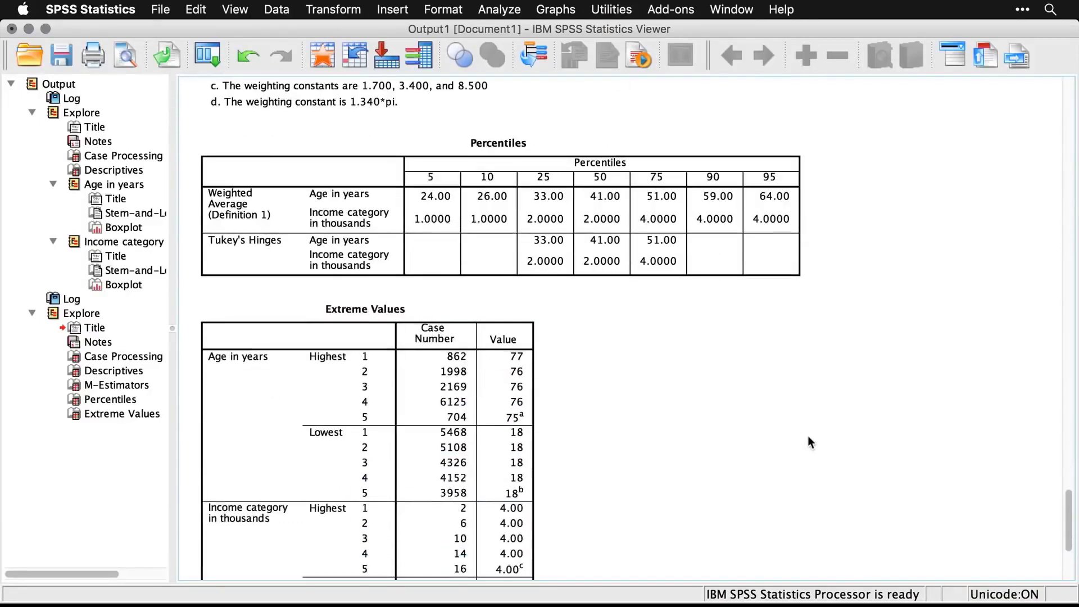
scroll(808, 438, down, 1)
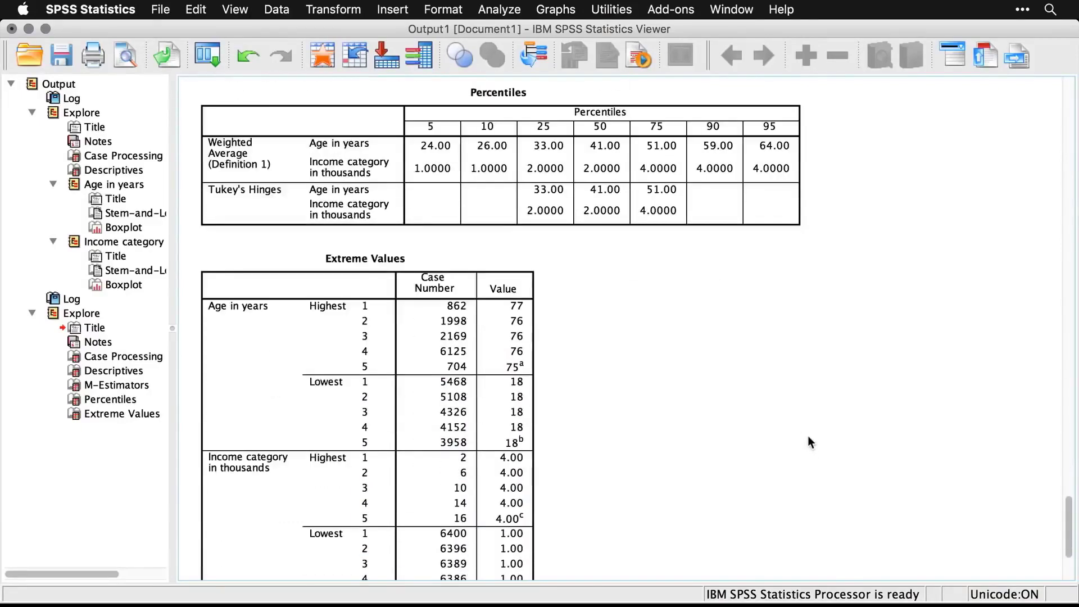
scroll(808, 442, down, 2)
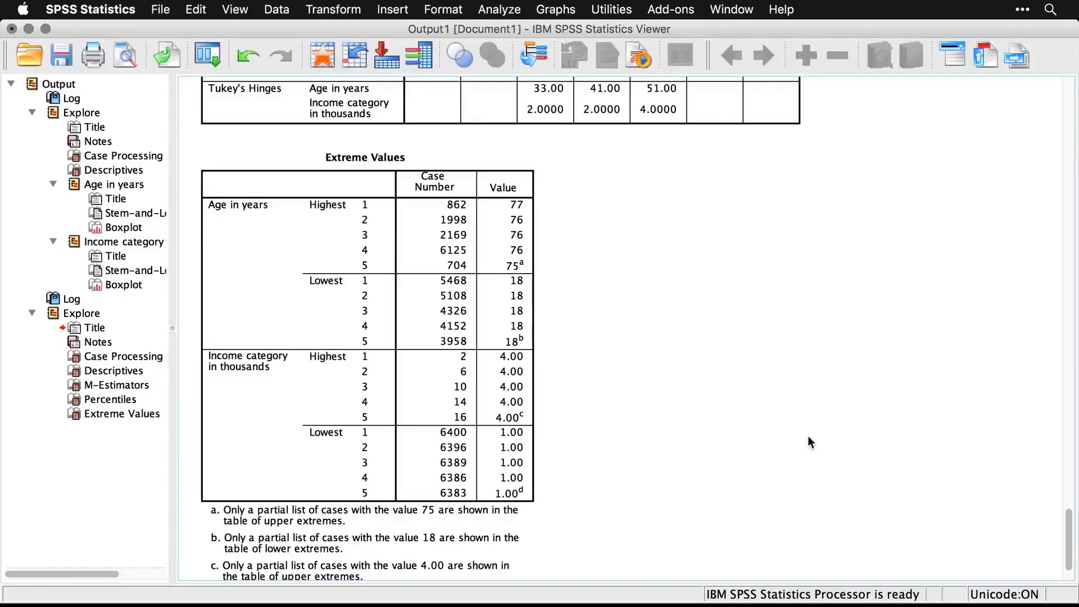
Reopen Explore with the same two dependent variables and limit the display to plots
key(super+grave)
scroll(807, 436, down, 5)
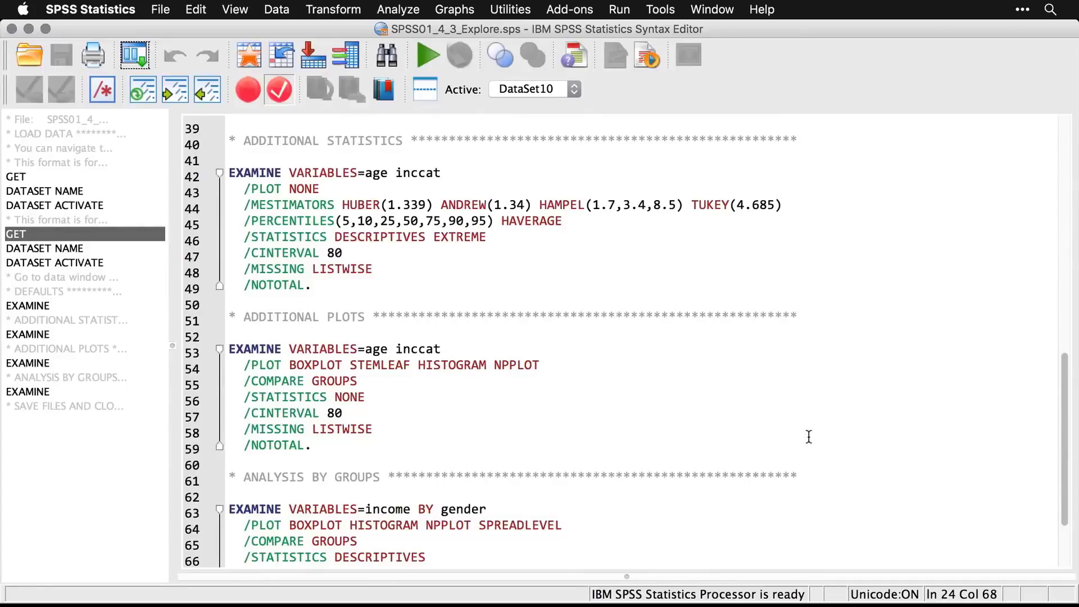
click(133, 56)
click(135, 82)
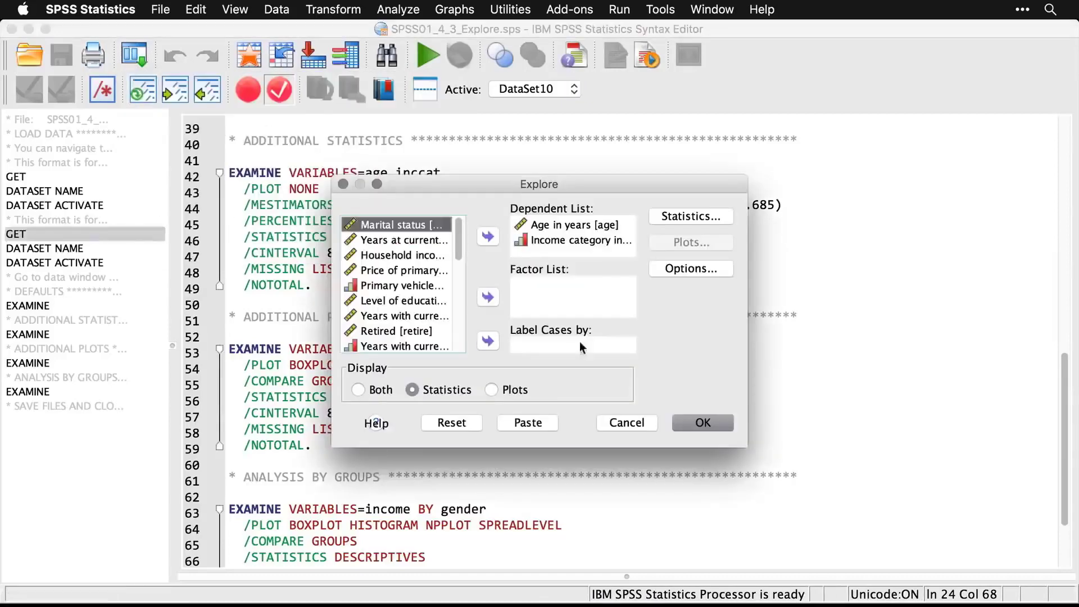
click(491, 390)
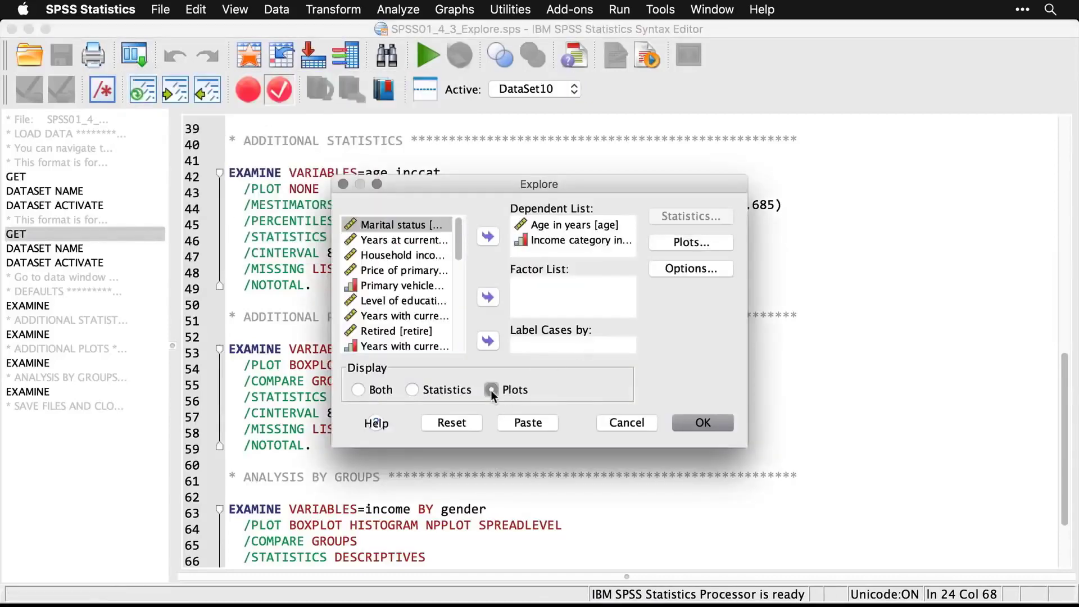
Add a histogram and normality plots with tests to the stem-and-leaf plots and boxplots, and run Explore
click(700, 247)
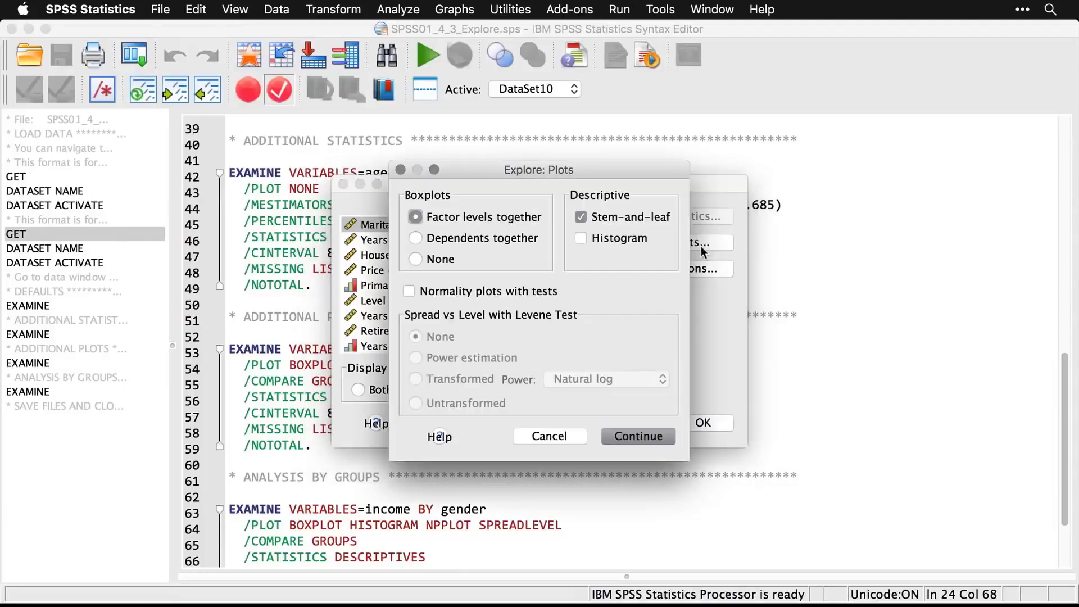
click(579, 238)
click(416, 294)
click(646, 441)
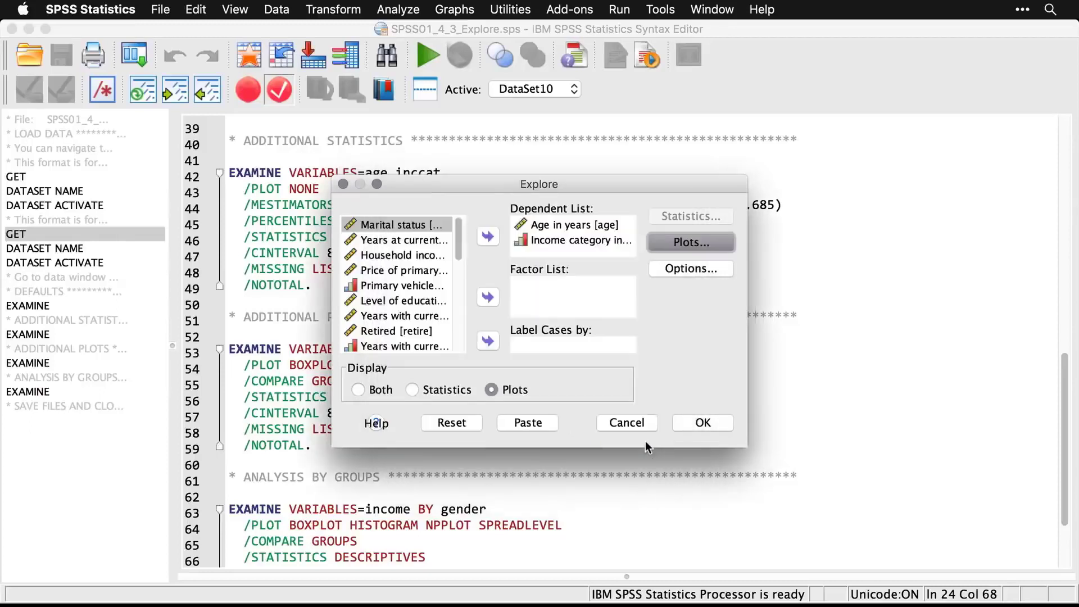
click(712, 423)
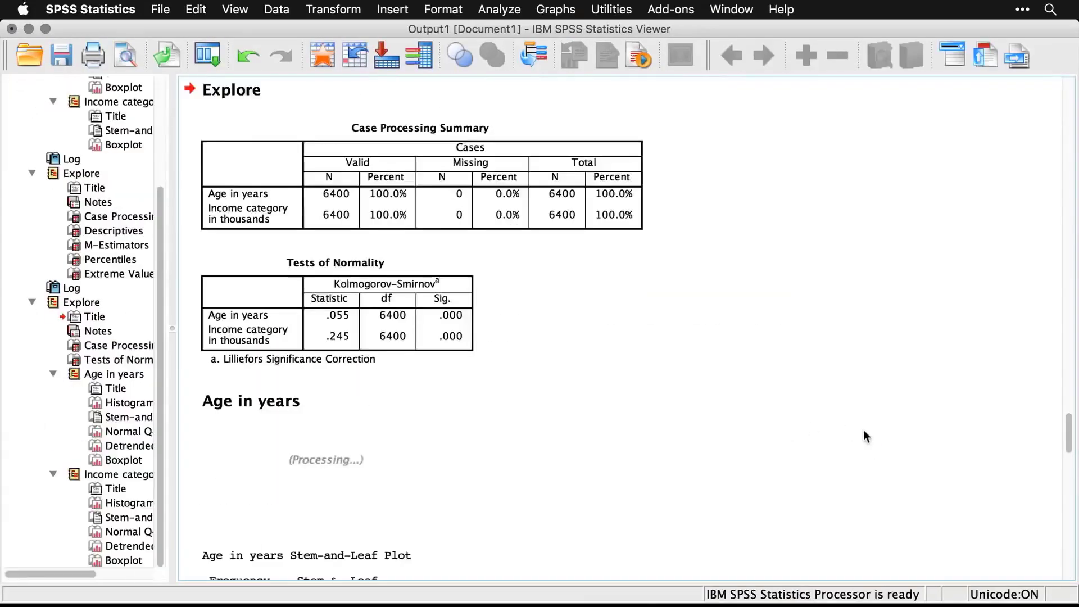
Review the Tests of Normality table and the histogram for Age in years
scroll(864, 431, down, 4)
scroll(863, 431, down, 3)
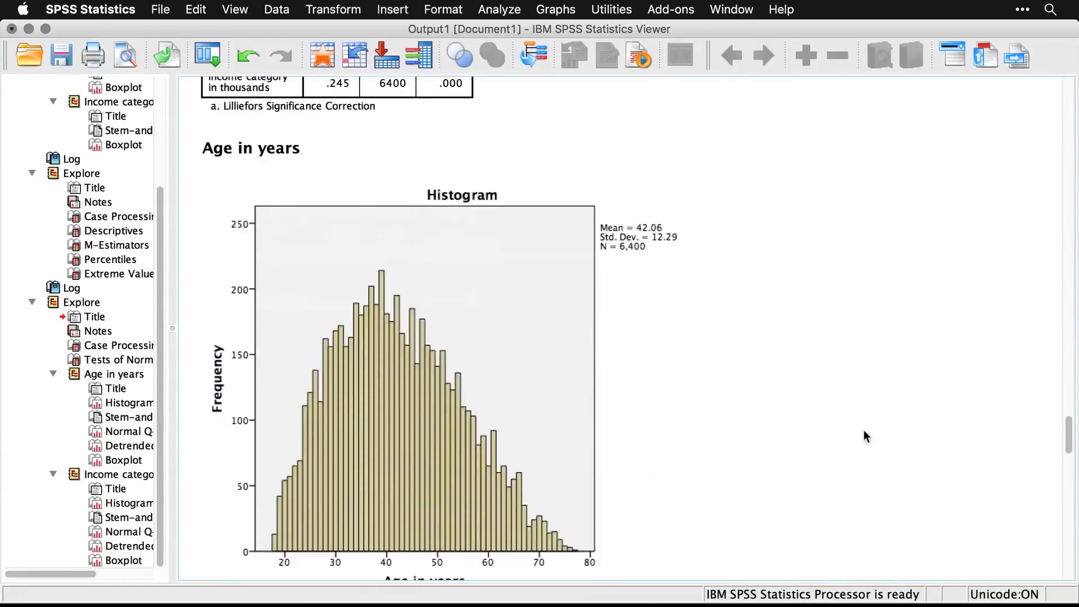
Examine the Age in years histogram, stem-and-leaf plot, normal and detrended Q-Q plots, and boxplot in the Explore output
scroll(864, 431, down, 10)
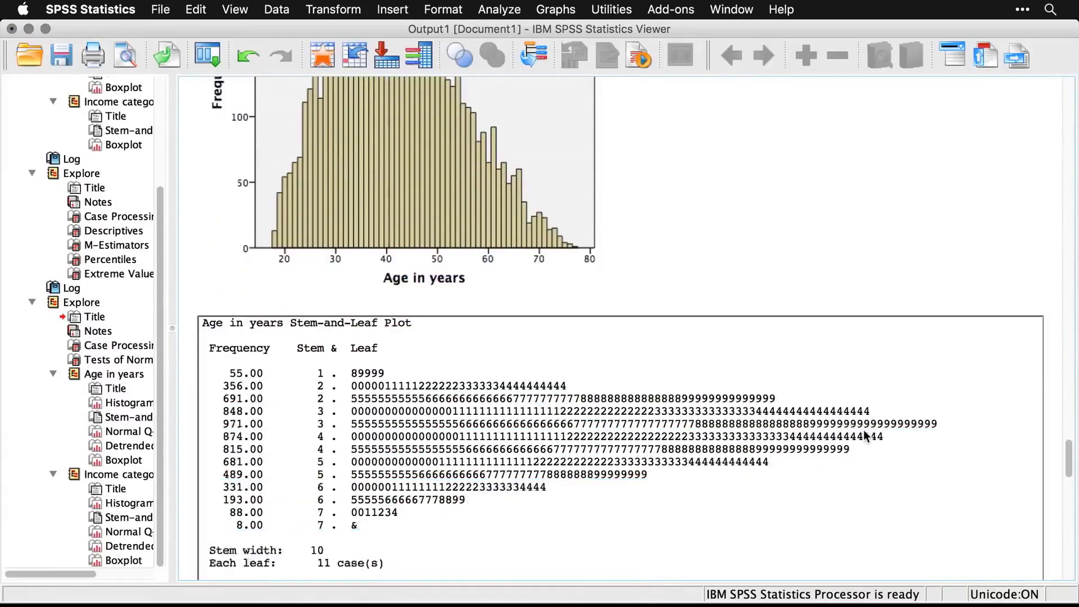
scroll(864, 431, down, 10)
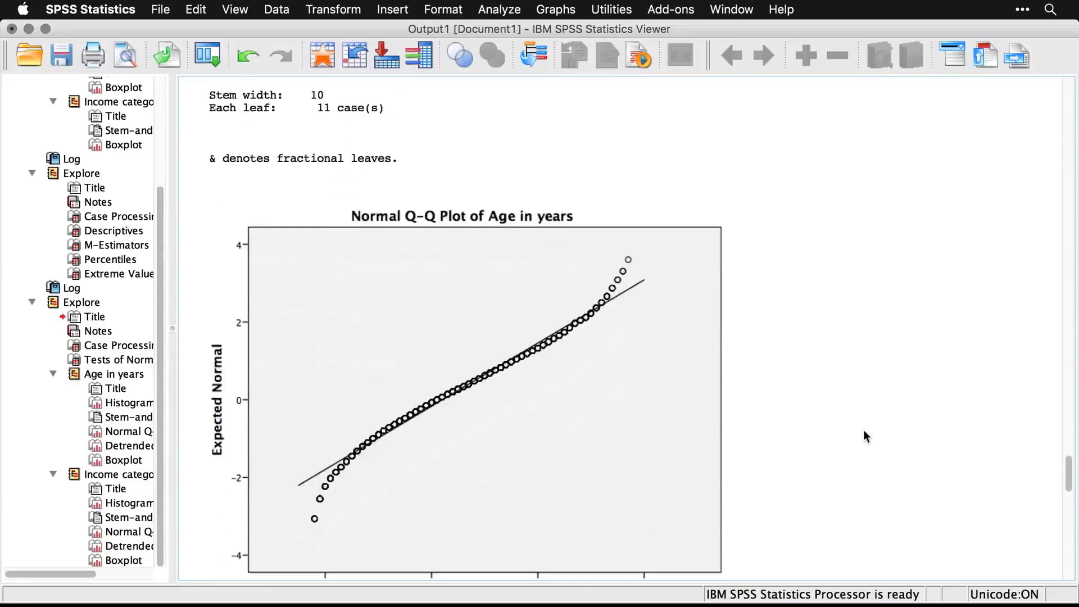
scroll(864, 436, down, 1)
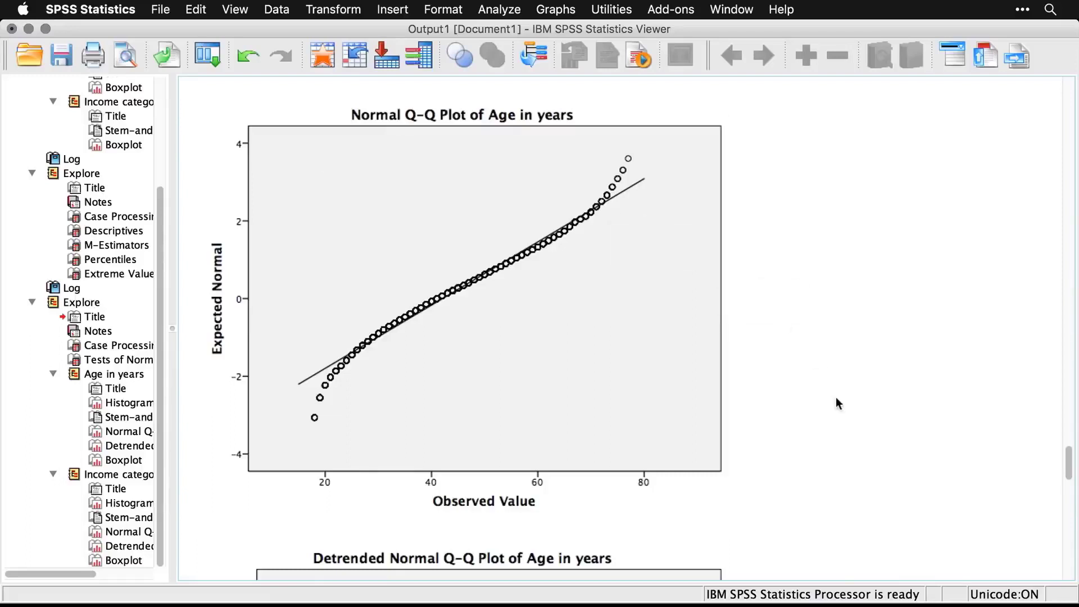
scroll(836, 398, down, 10)
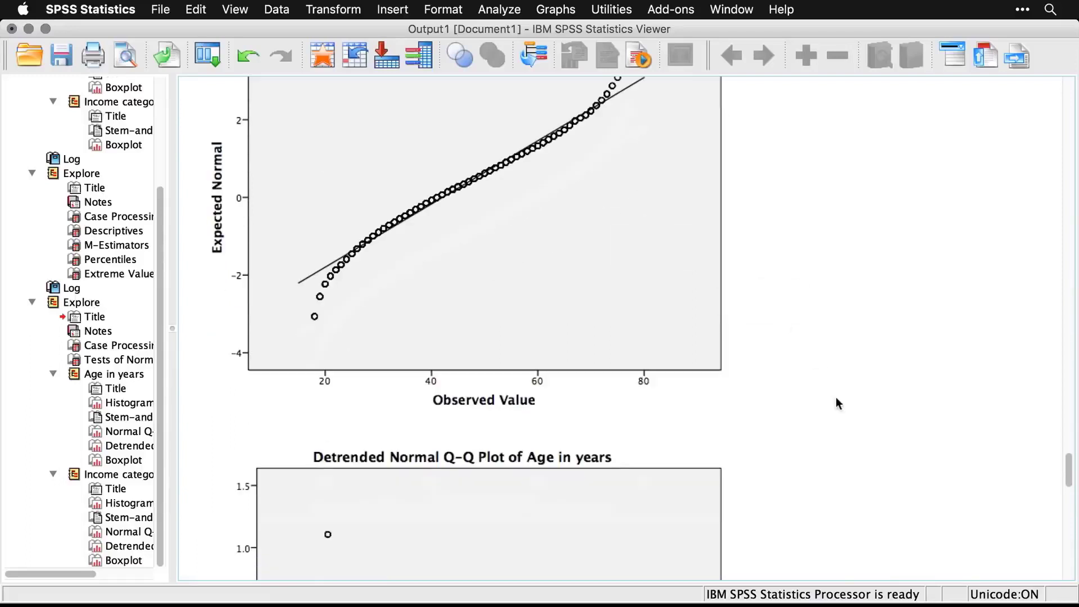
scroll(836, 402, down, 2)
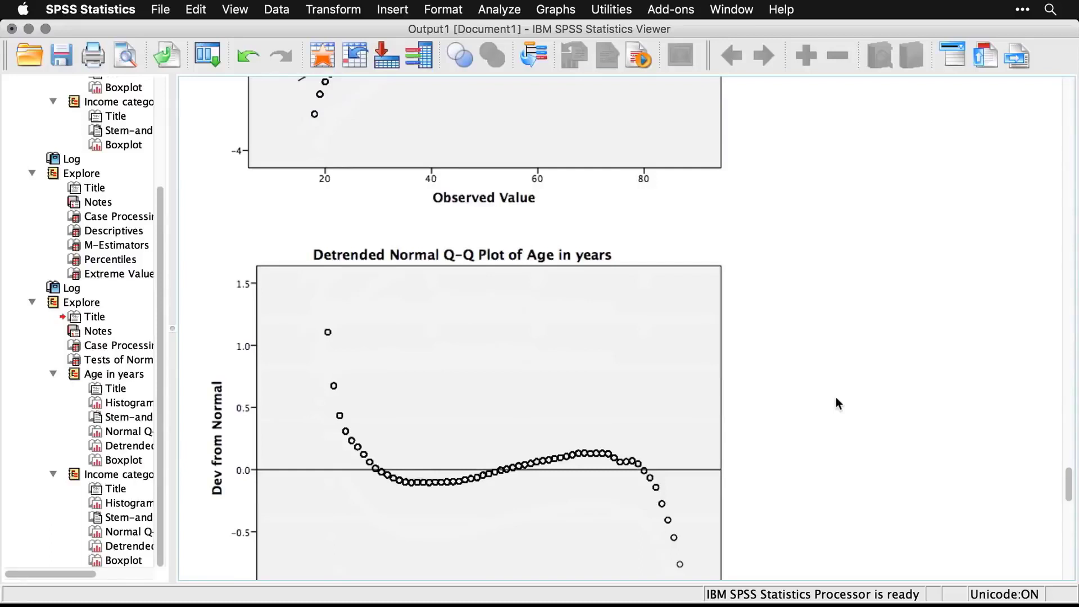
scroll(837, 404, down, 10)
scroll(837, 399, down, 11)
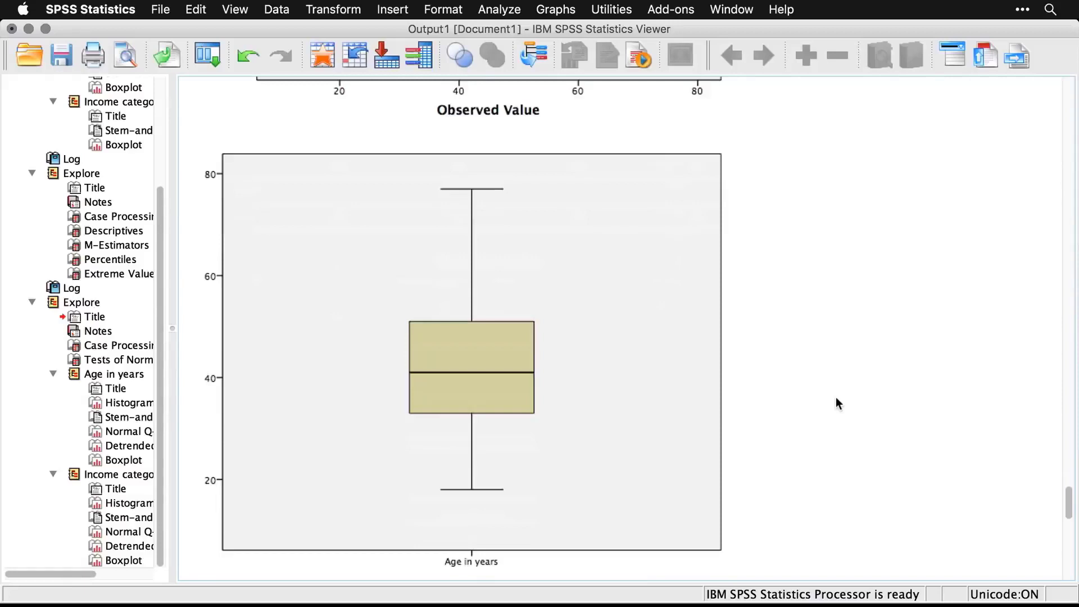
Examine the Income category in thousands histogram, stem-and-leaf plot, normal and detrended Q-Q plots, and boxplot
scroll(836, 399, down, 13)
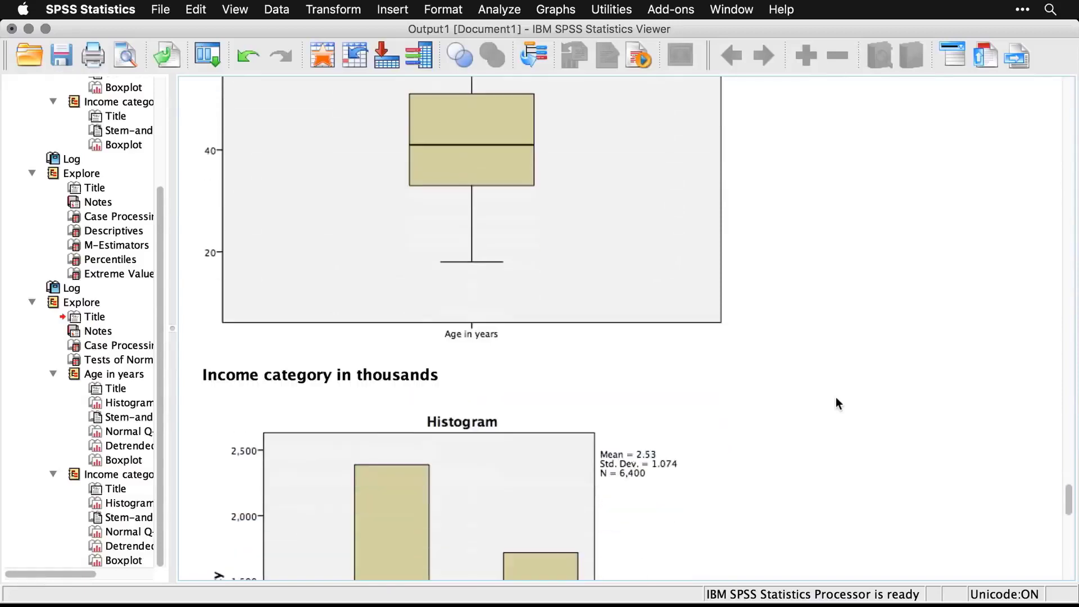
scroll(837, 403, down, 3)
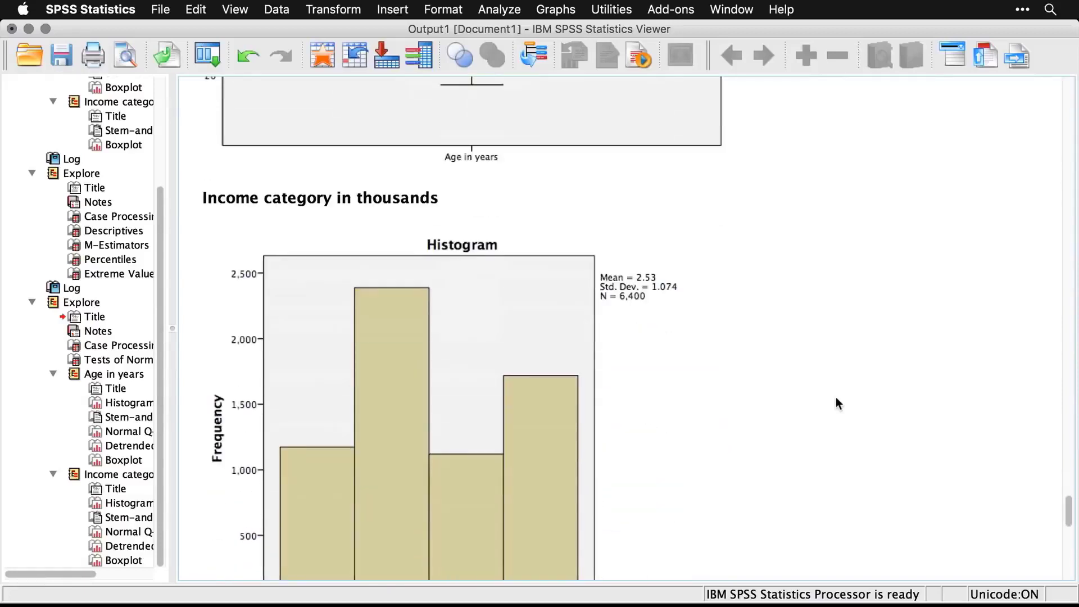
scroll(838, 403, down, 12)
scroll(836, 398, down, 18)
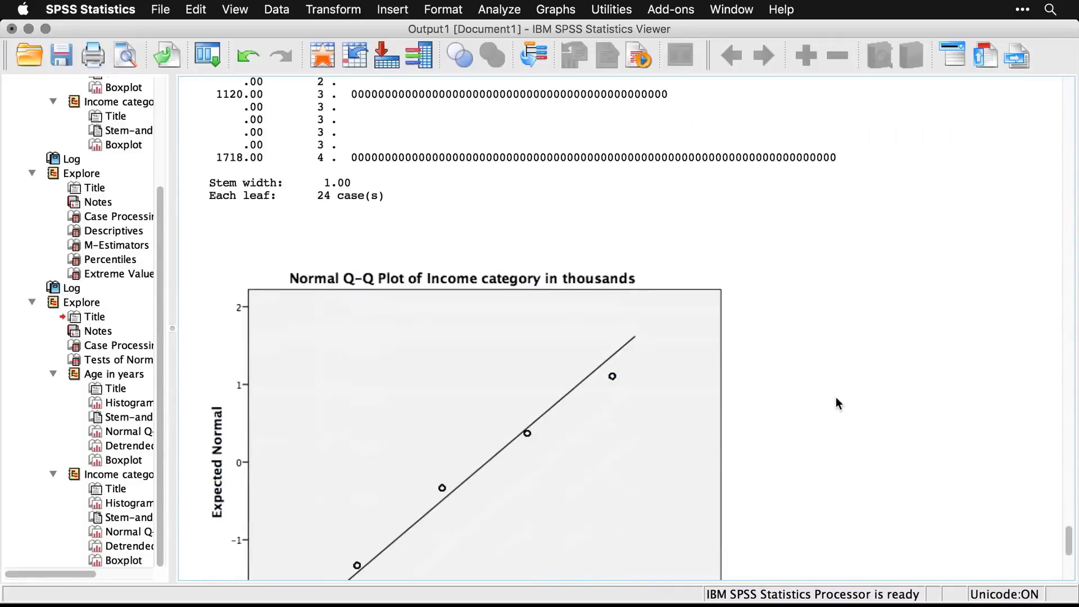
scroll(836, 403, down, 2)
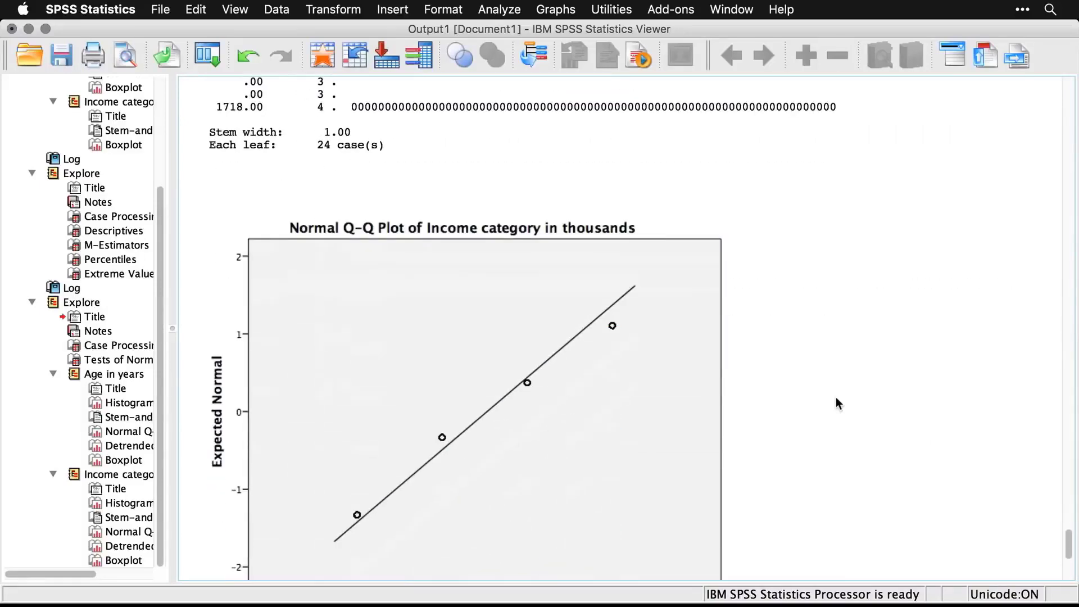
scroll(836, 403, down, 1)
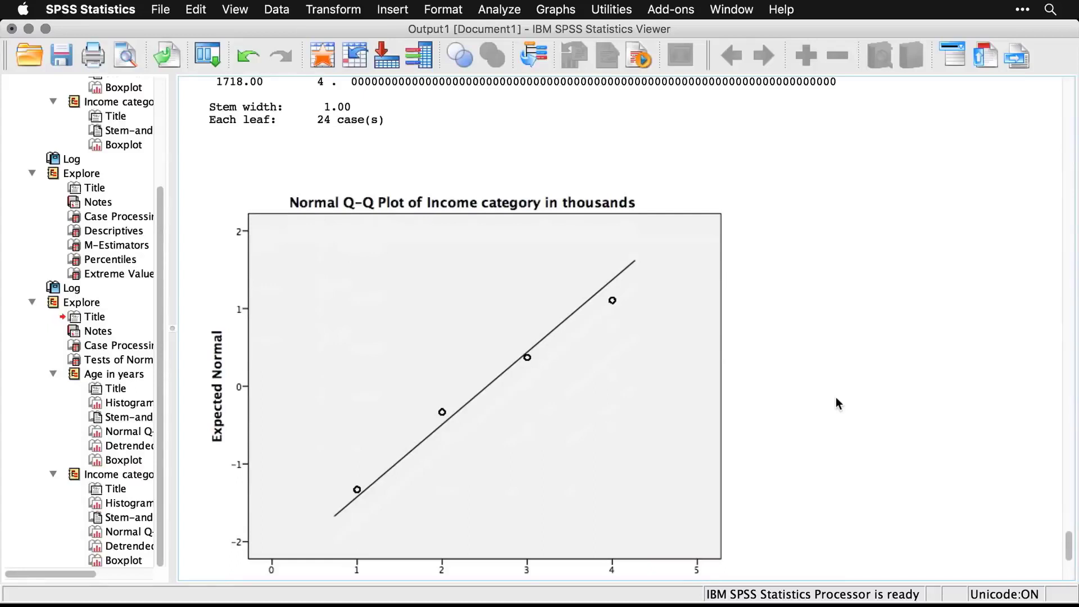
scroll(836, 398, down, 7)
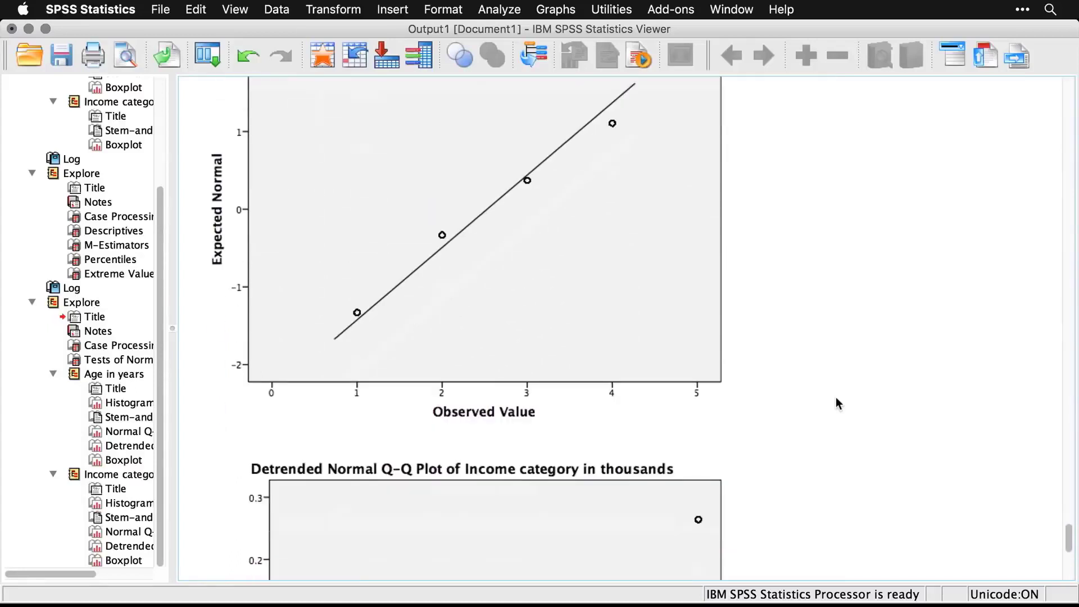
scroll(836, 398, down, 12)
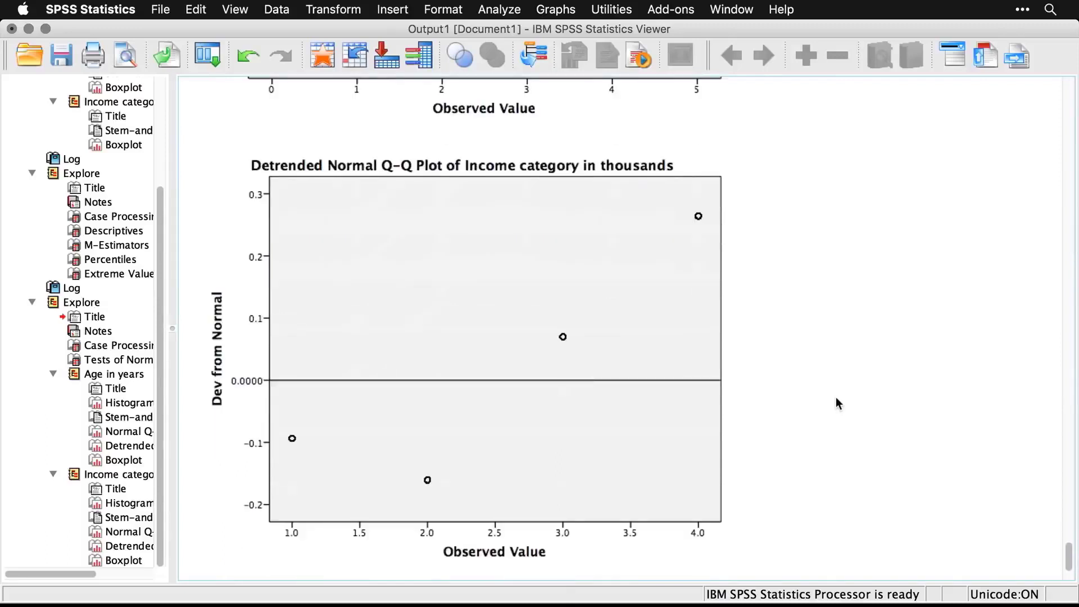
scroll(837, 403, down, 12)
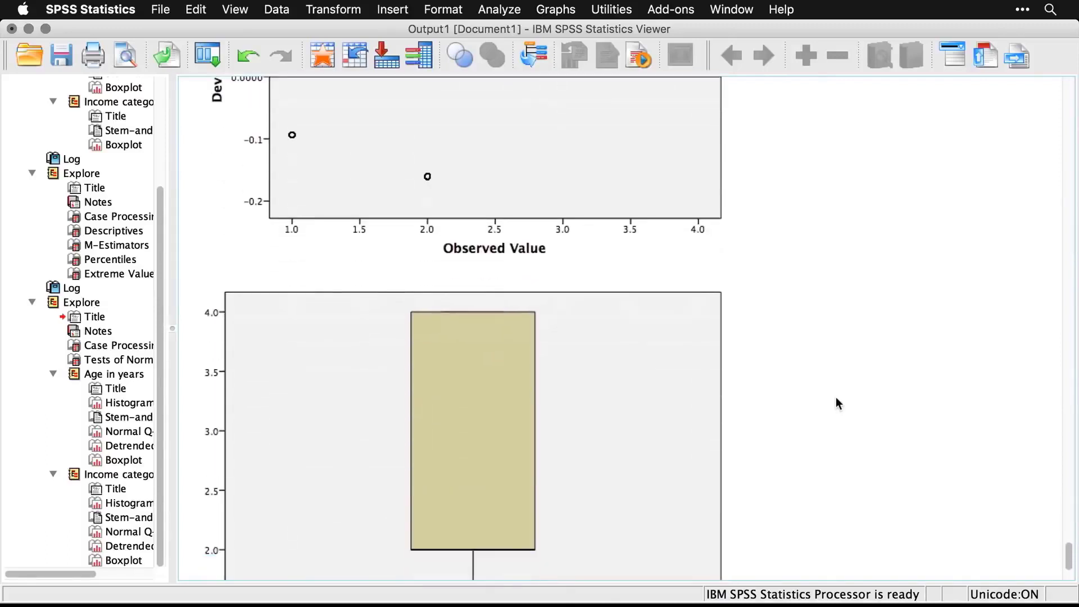
scroll(836, 398, down, 6)
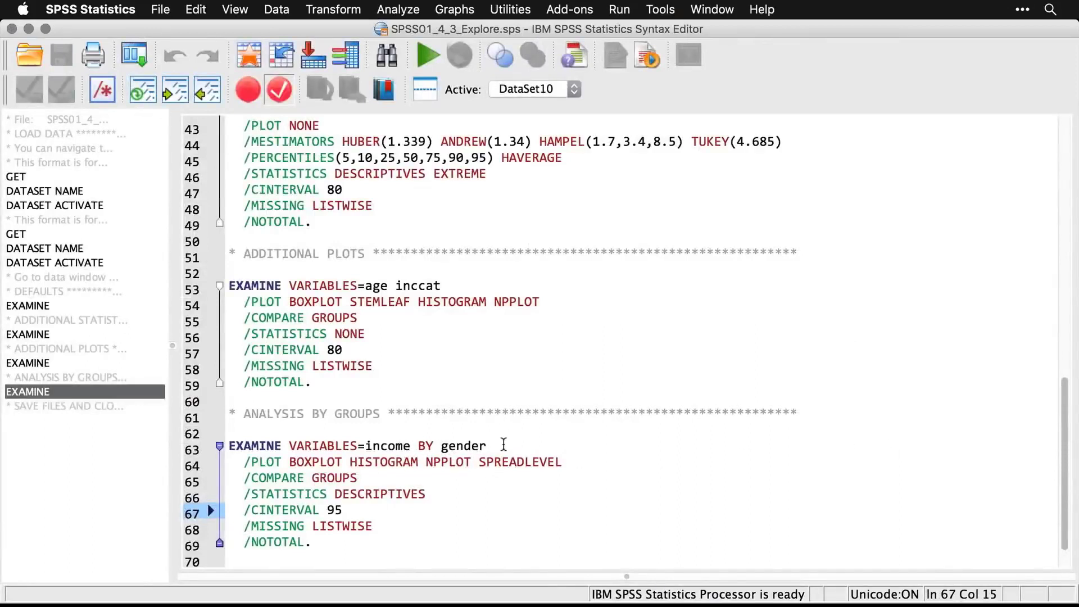
Reset the Explore analysis and assign Household income as the dependent variable with Gender as the factor
click(139, 54)
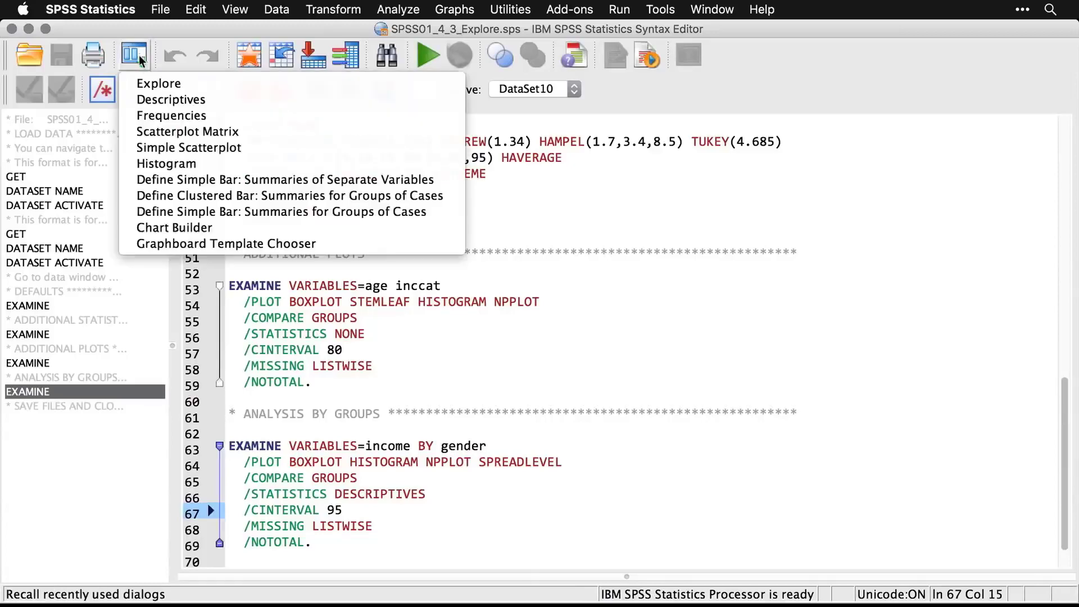
click(154, 84)
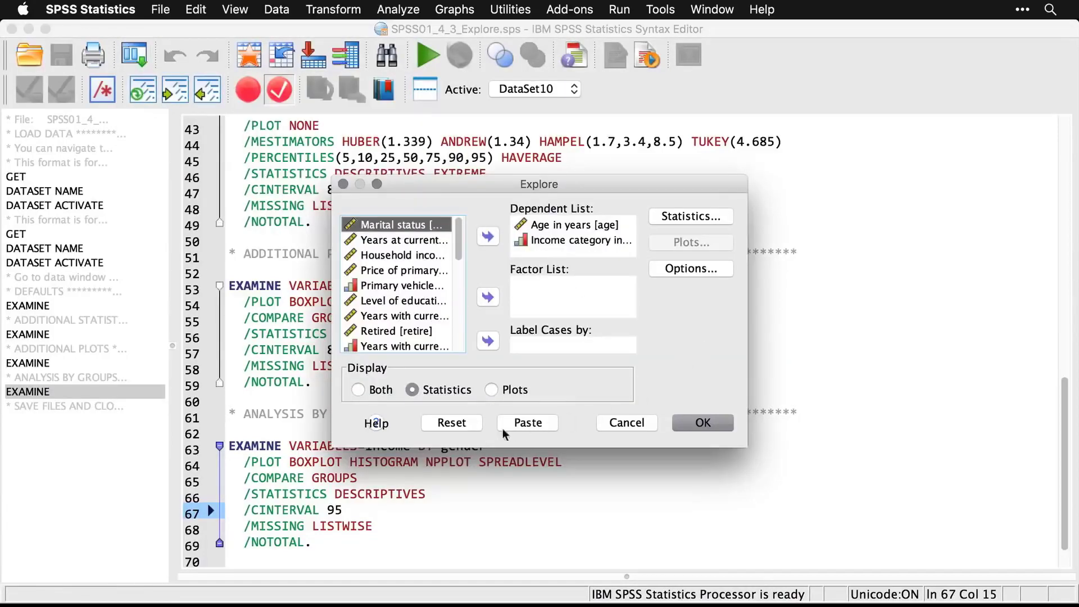
click(454, 423)
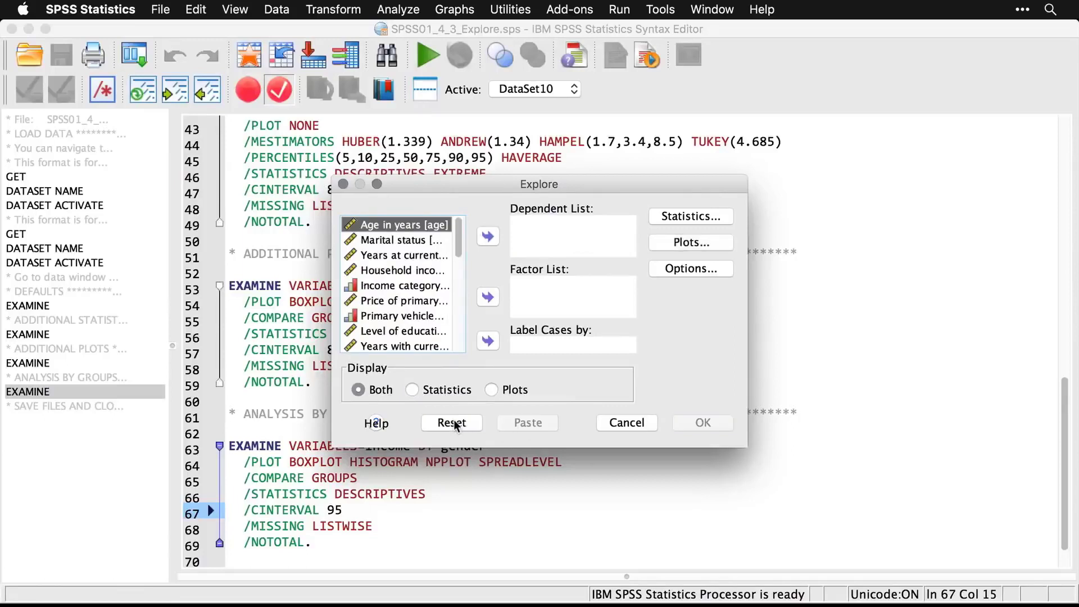
click(411, 271)
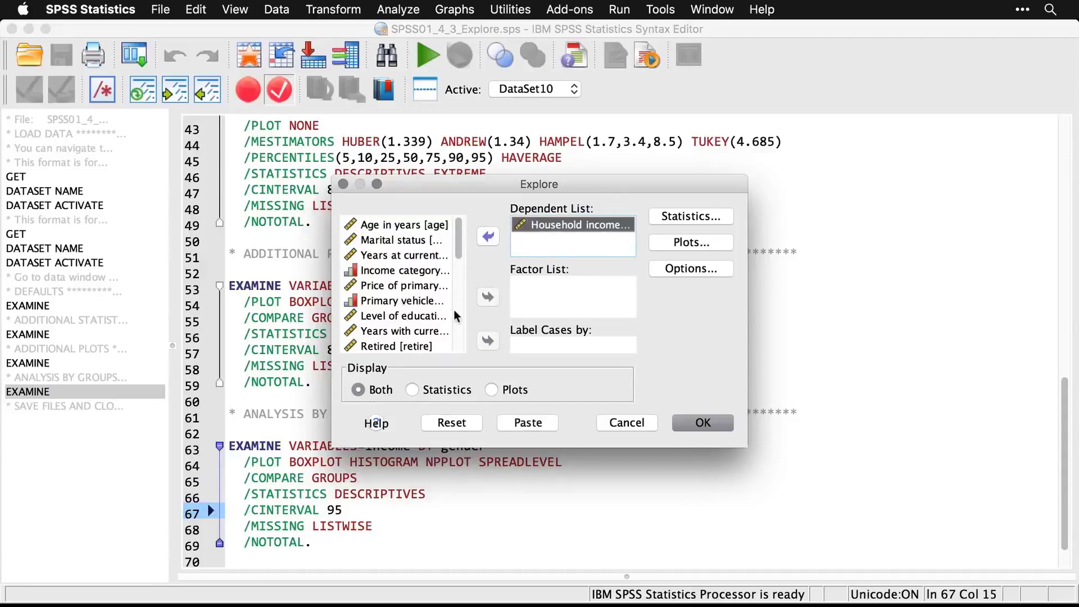
scroll(453, 309, down, 3)
click(433, 271)
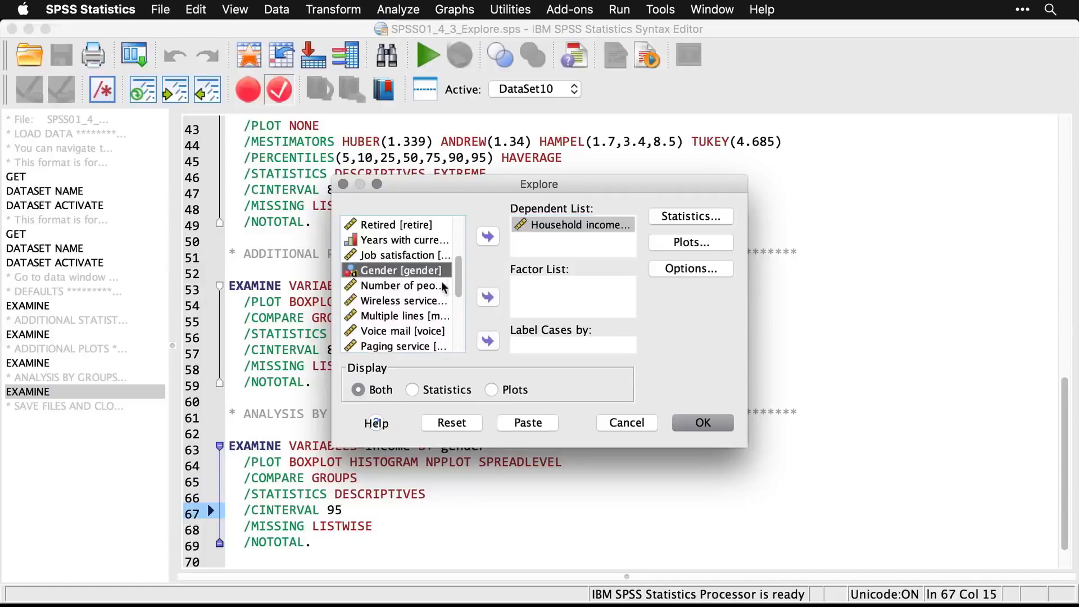
click(488, 299)
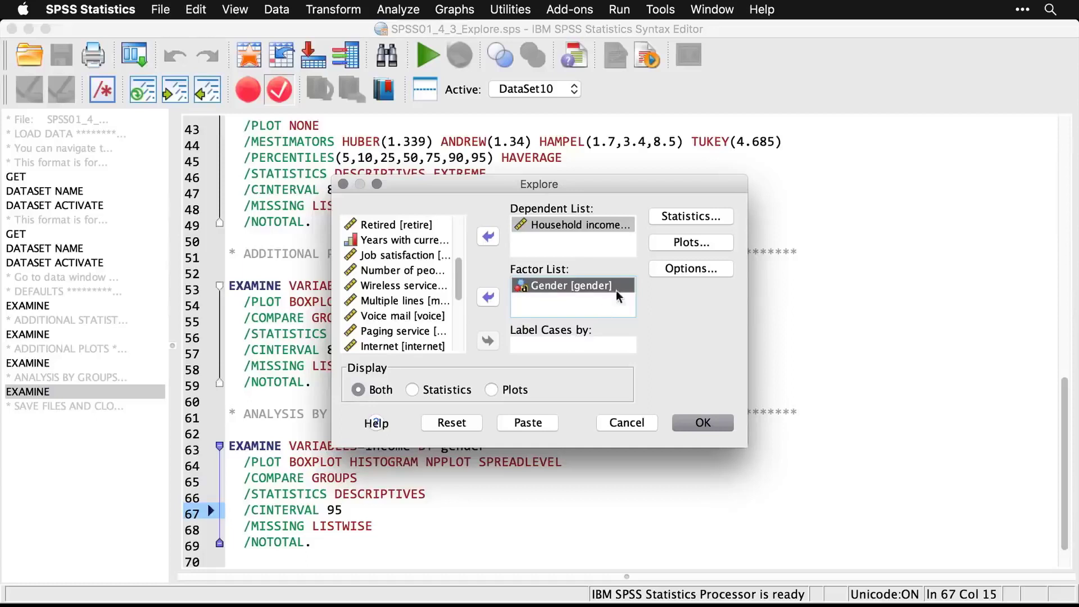
Run Explore with plots only, using histograms without stem-and-leaf, normality plots with tests, and power estimation for the spread-versus-level Levene test
click(490, 390)
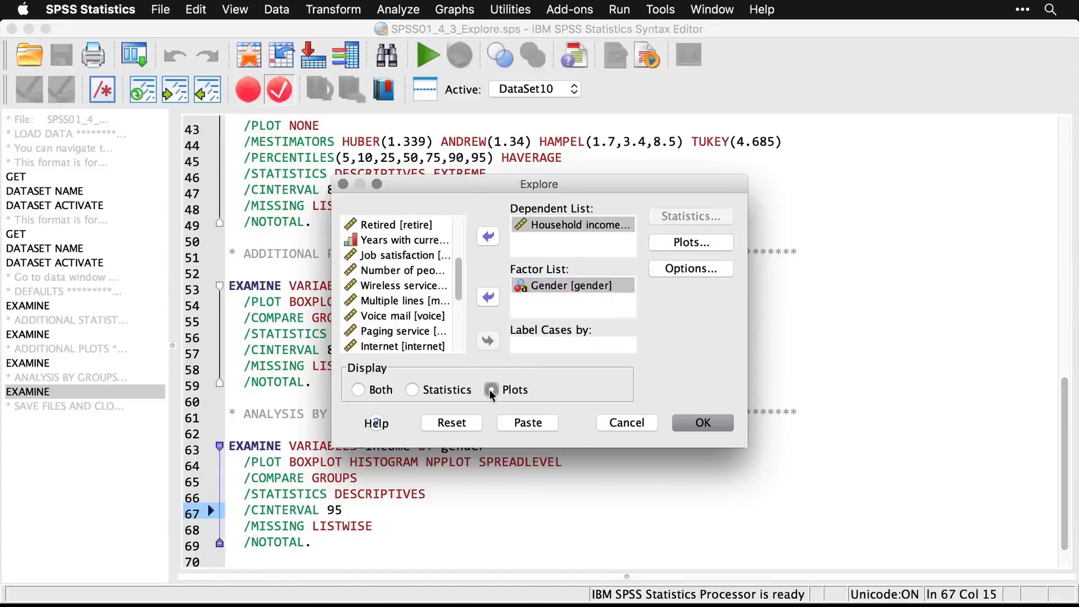
click(697, 241)
click(581, 218)
click(582, 239)
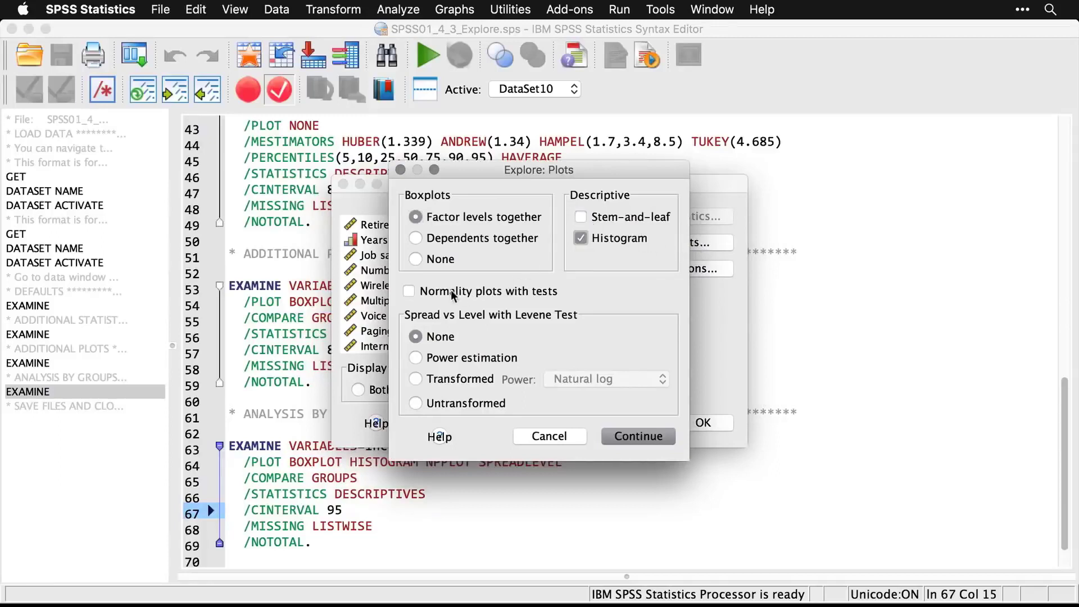
click(409, 291)
click(416, 358)
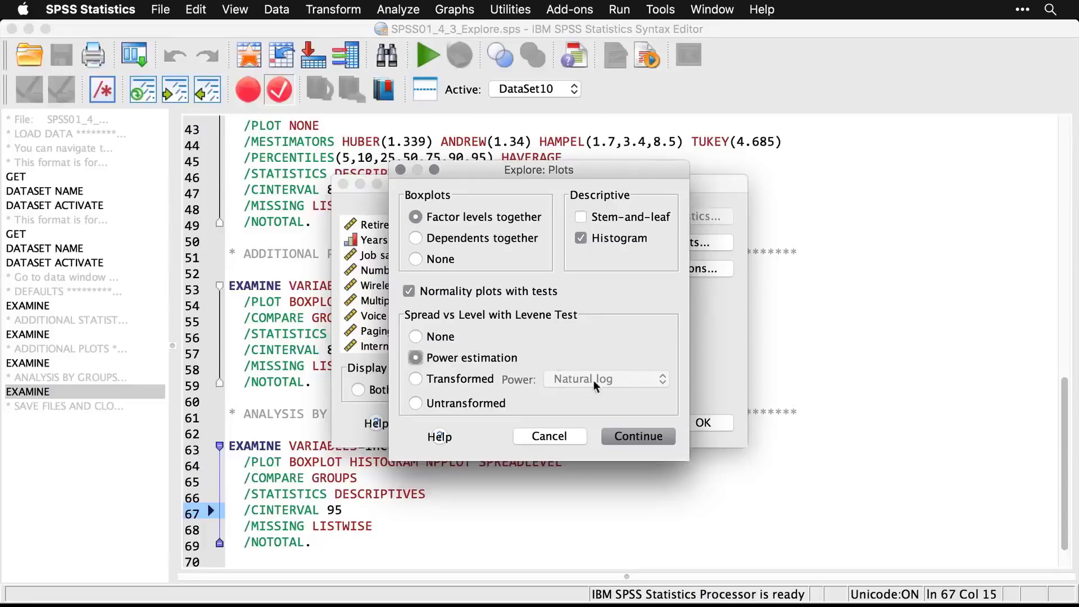
click(649, 435)
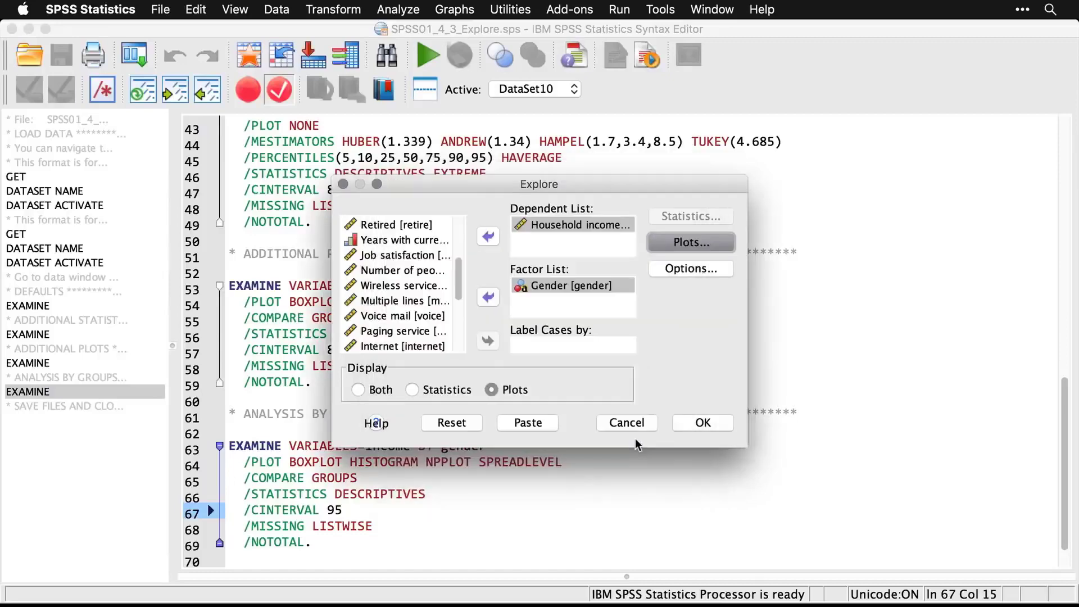
click(707, 426)
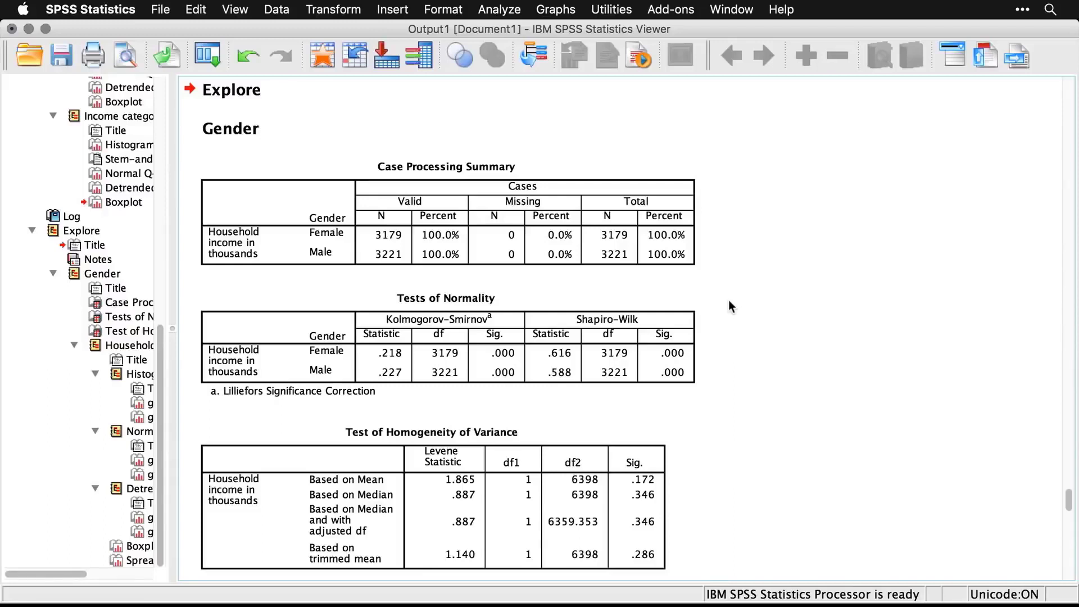
Examine the Tests of Normality and Test of Homogeneity of Variance tables for household income by gender
click(682, 344)
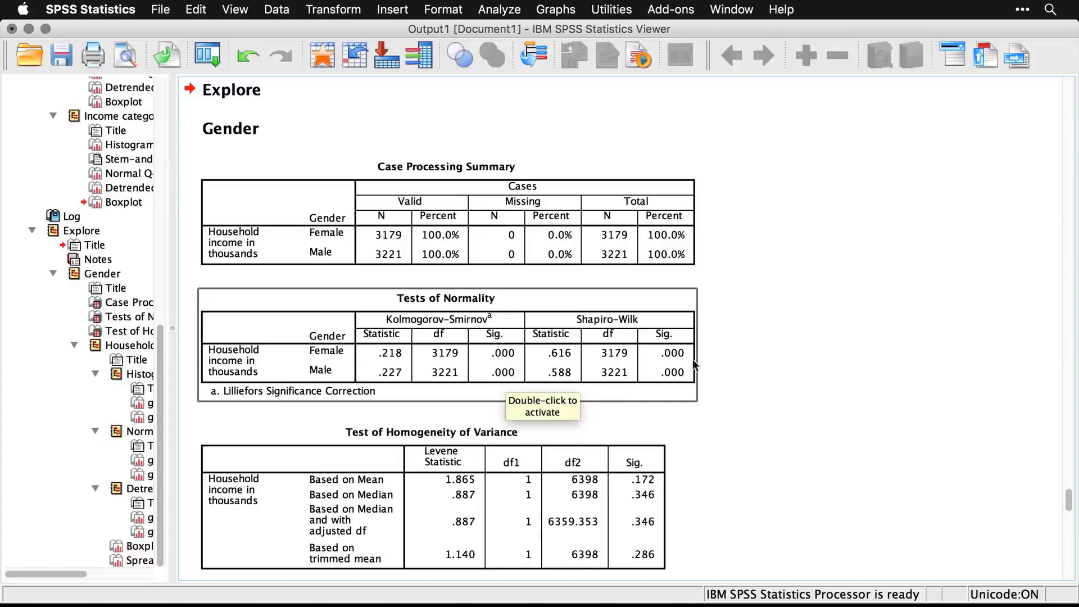
click(749, 393)
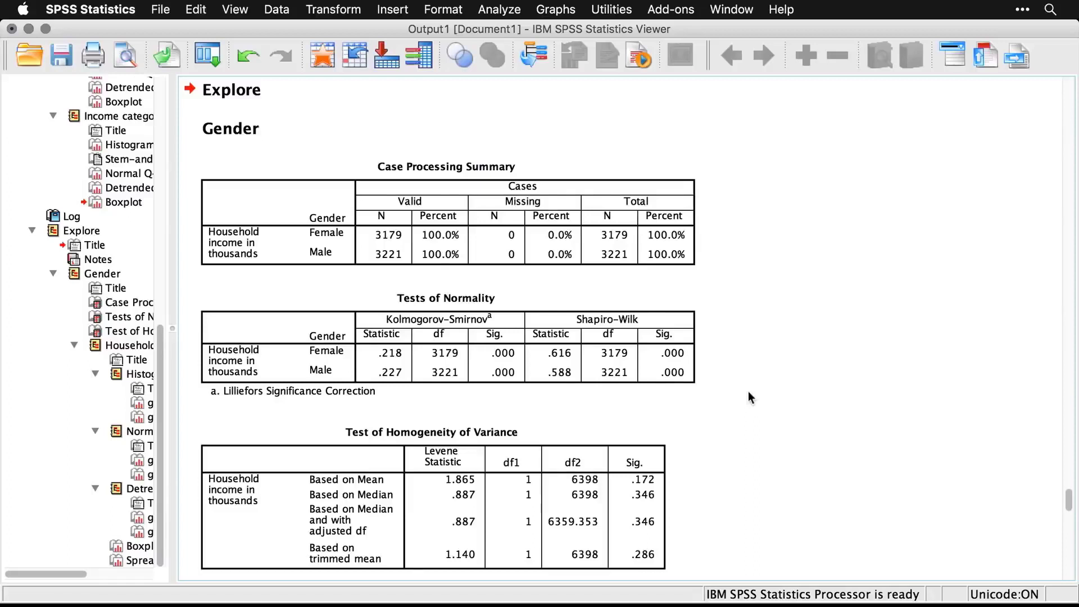
scroll(749, 393, down, 2)
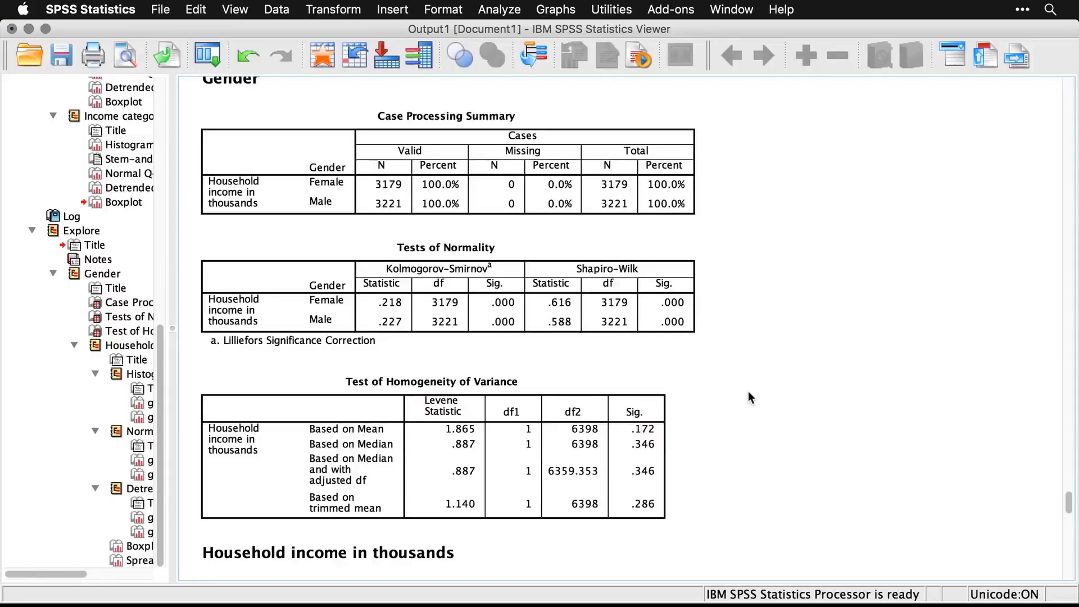
click(667, 440)
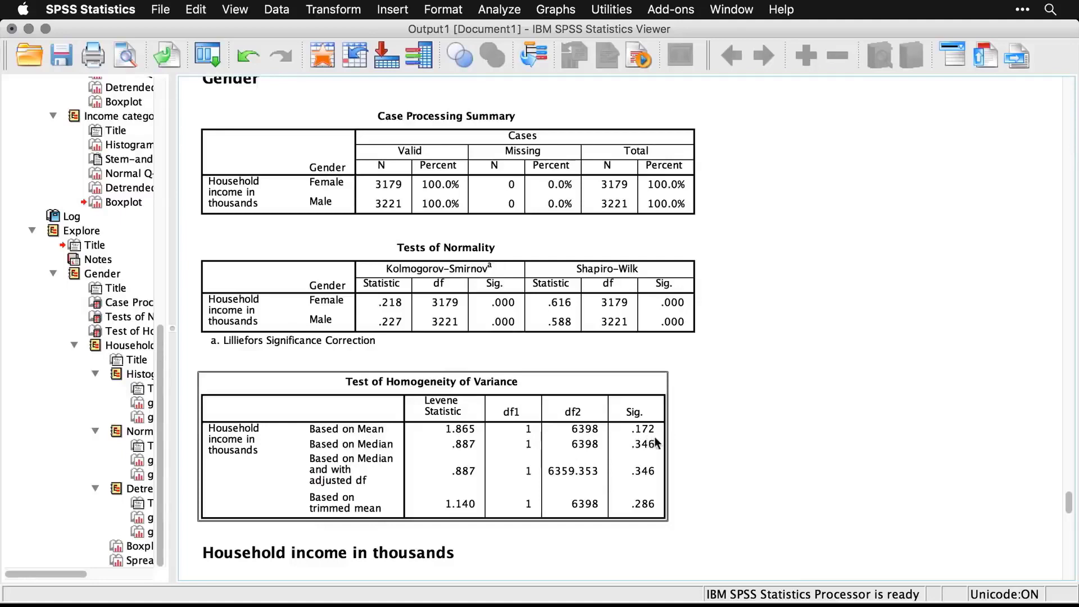
click(712, 518)
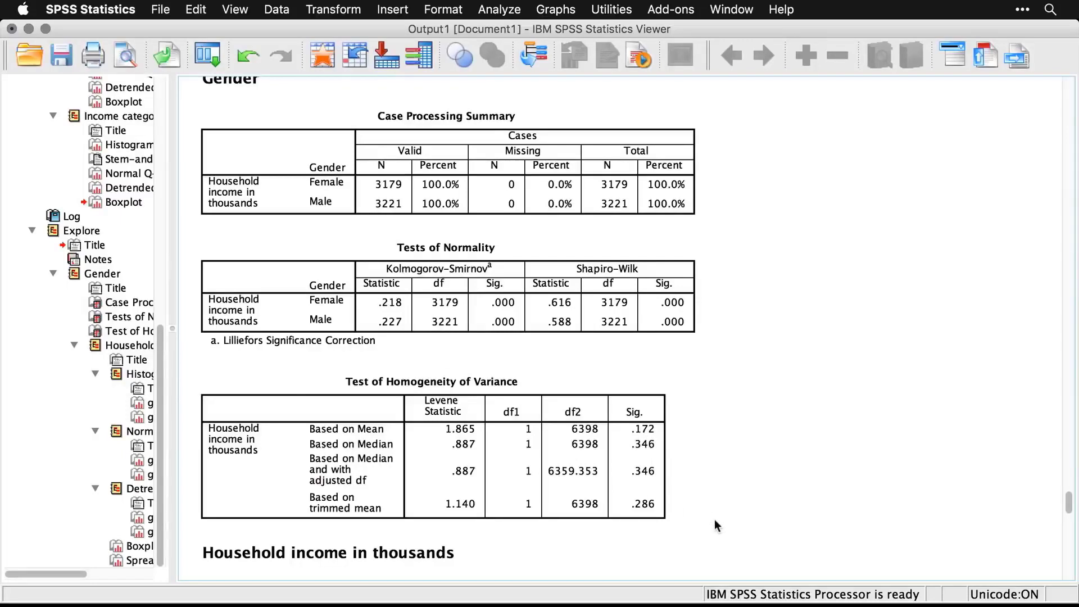
Examine the household income histograms for females and males
scroll(715, 525, down, 5)
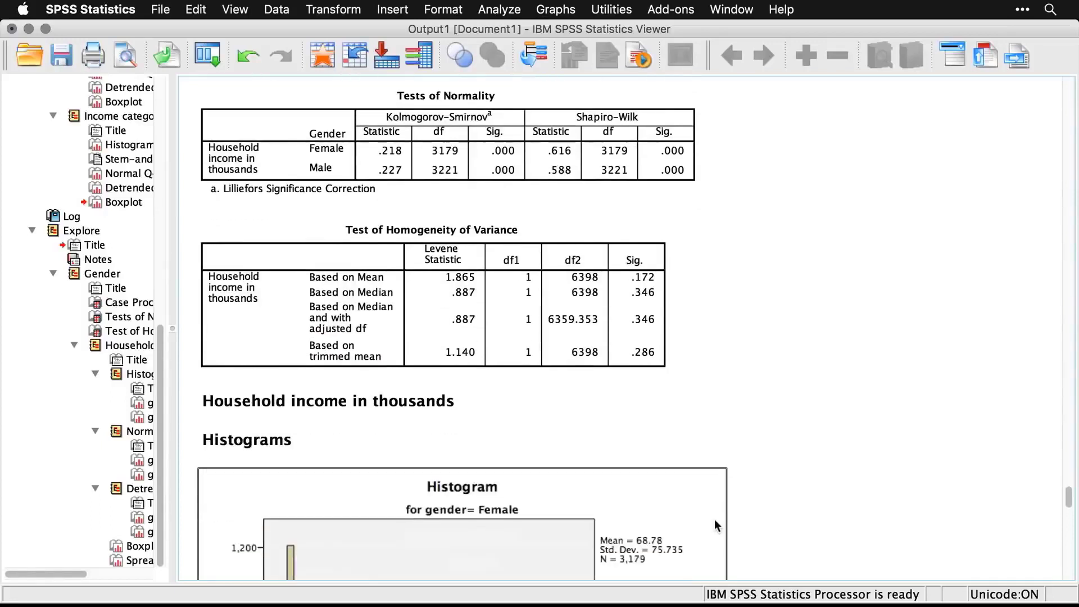
scroll(713, 520, down, 3)
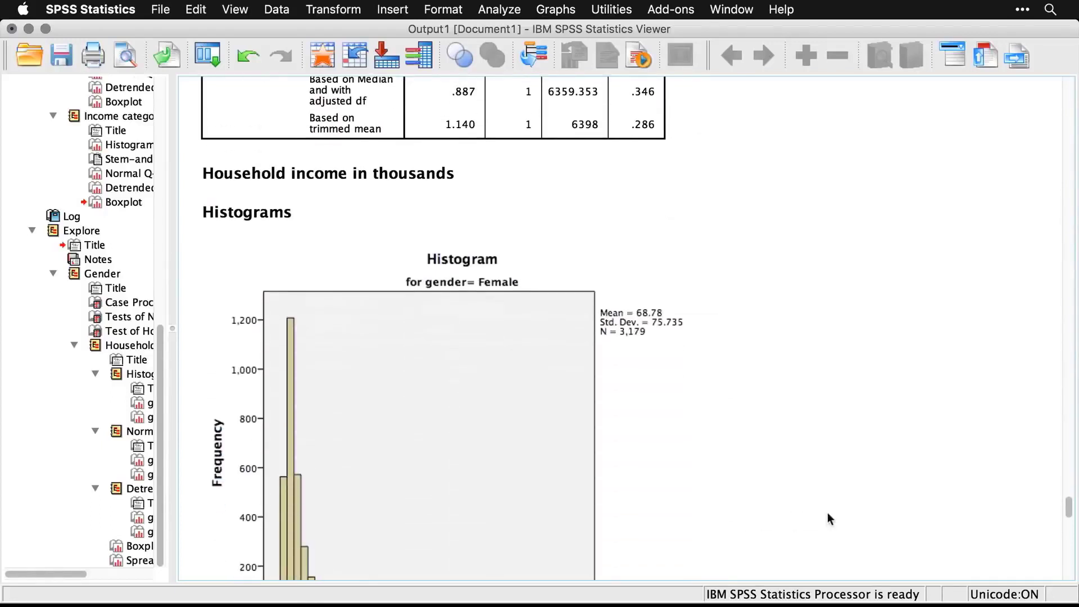
scroll(828, 513, down, 1)
scroll(827, 519, down, 1)
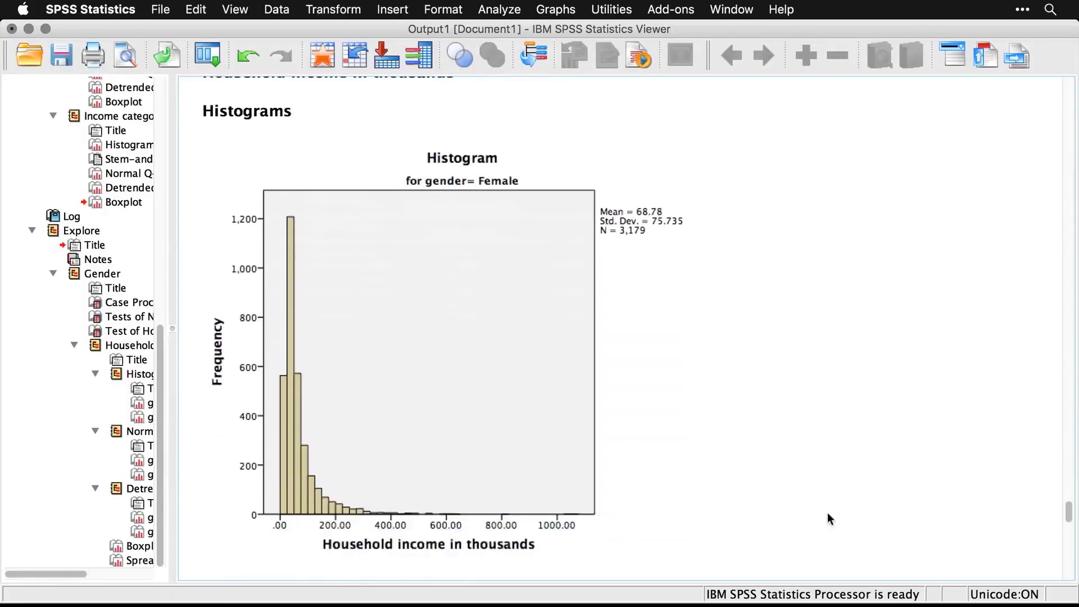
scroll(828, 513, down, 8)
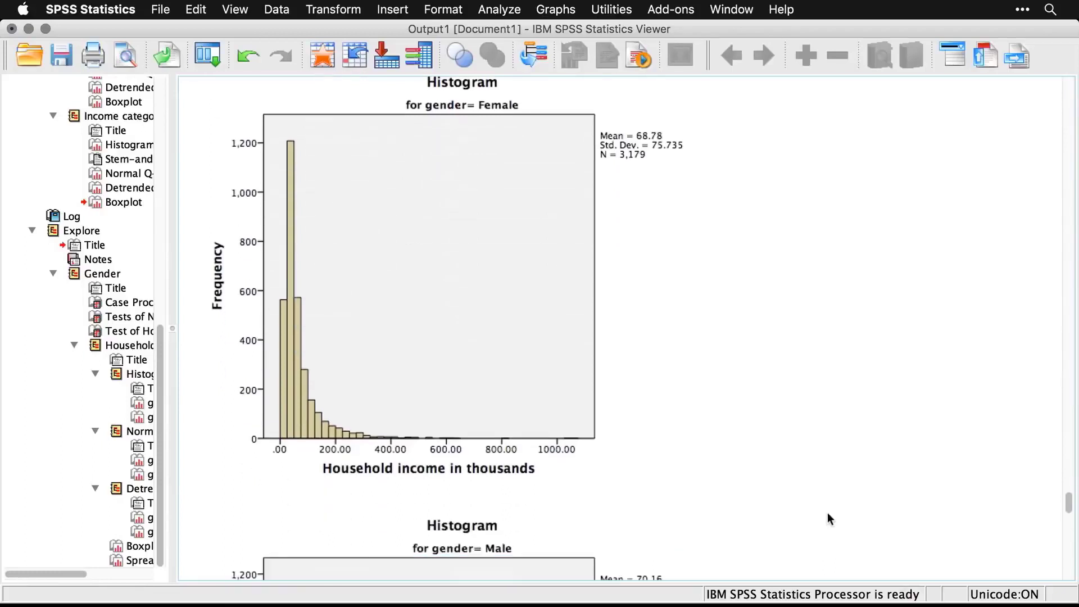
scroll(827, 518, down, 1)
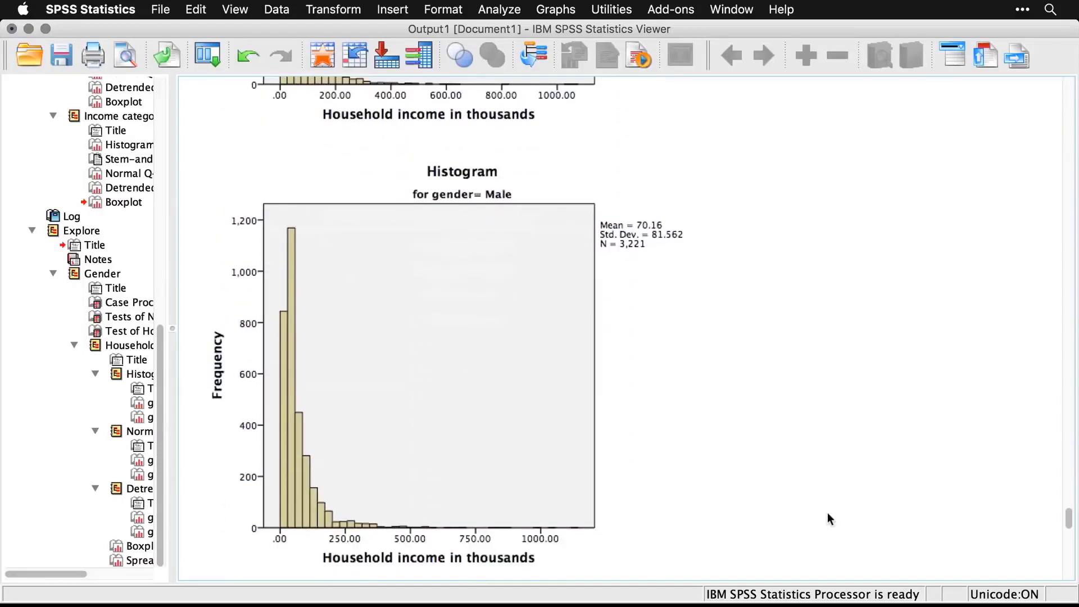
Examine the normal Q-Q plots of household income for females and males, comparing the points with the diagonal line
scroll(828, 513, down, 9)
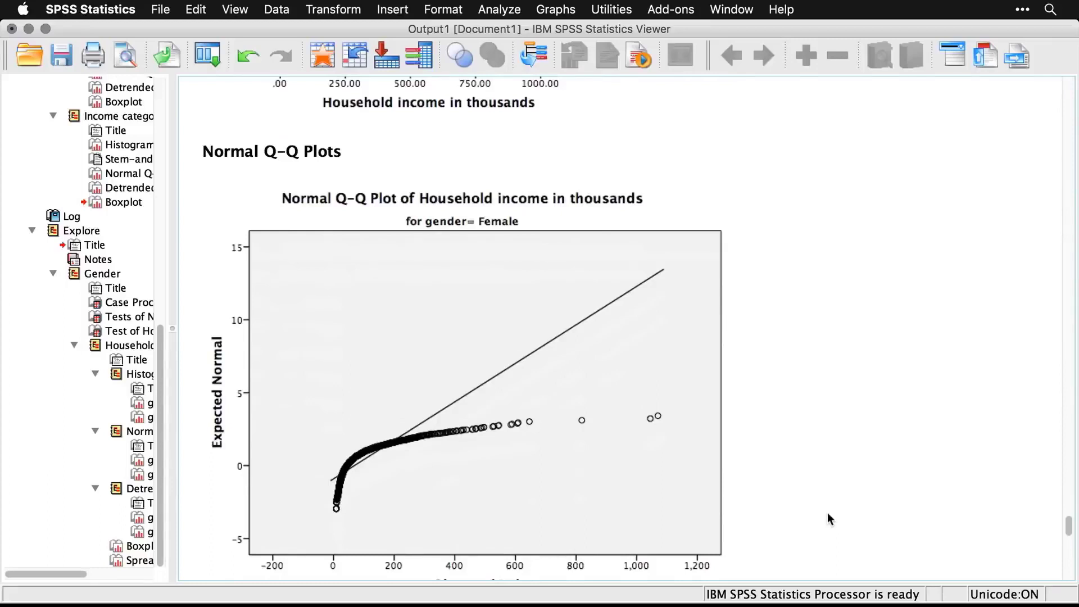
click(618, 519)
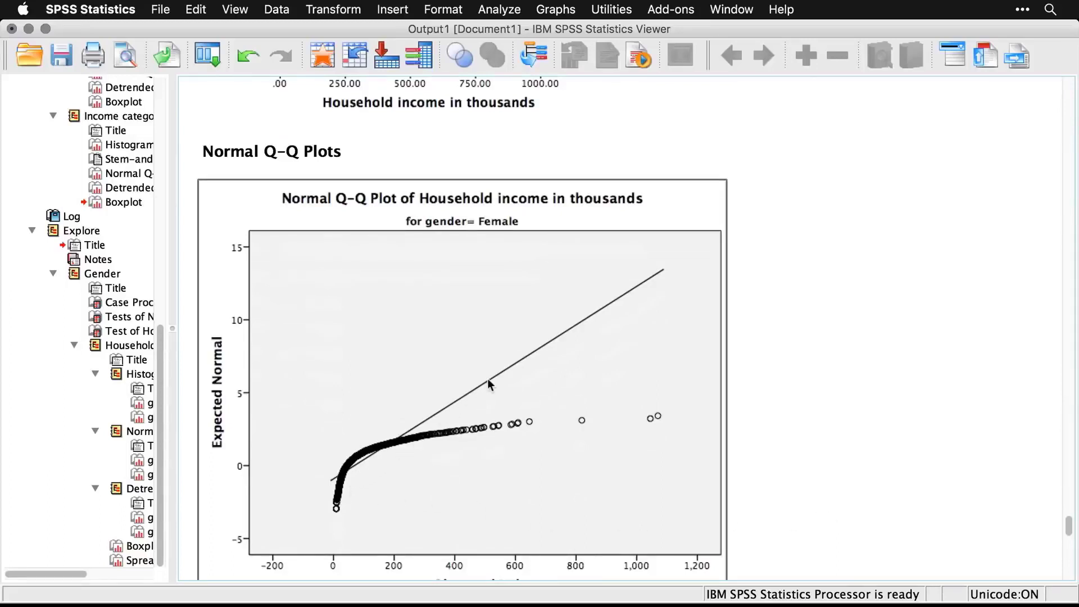
click(802, 490)
click(633, 471)
click(838, 492)
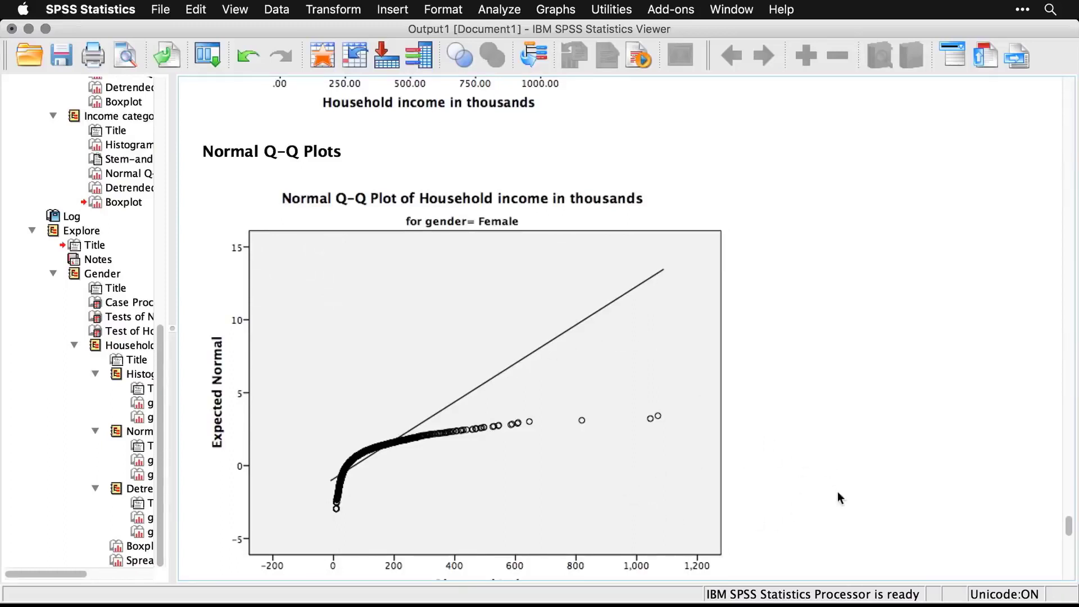
scroll(837, 491, down, 10)
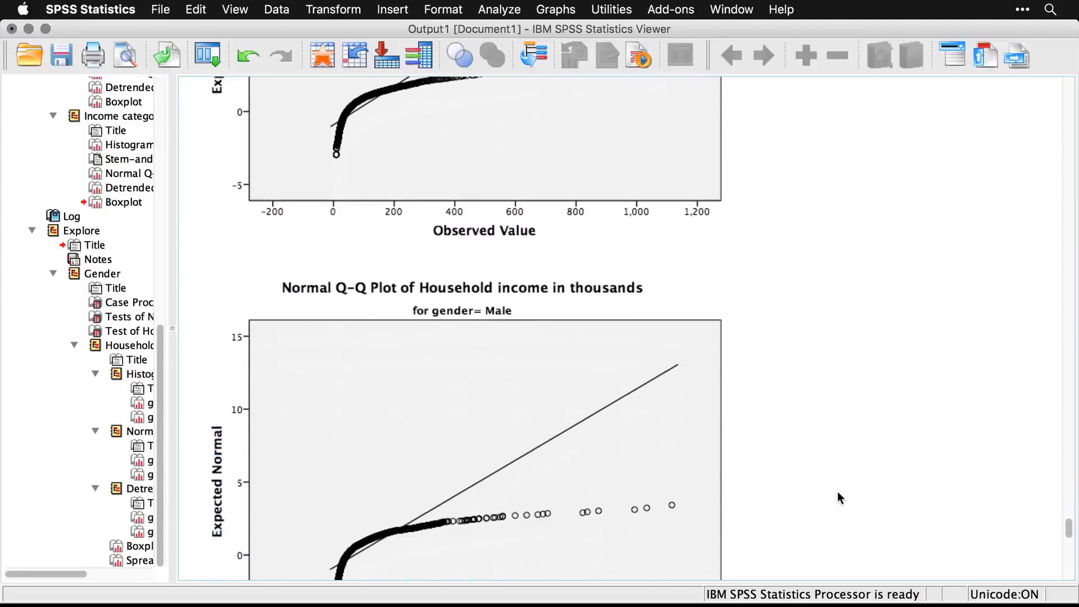
Examine the detrended normal Q-Q plots of household income for both genders
scroll(838, 498, down, 10)
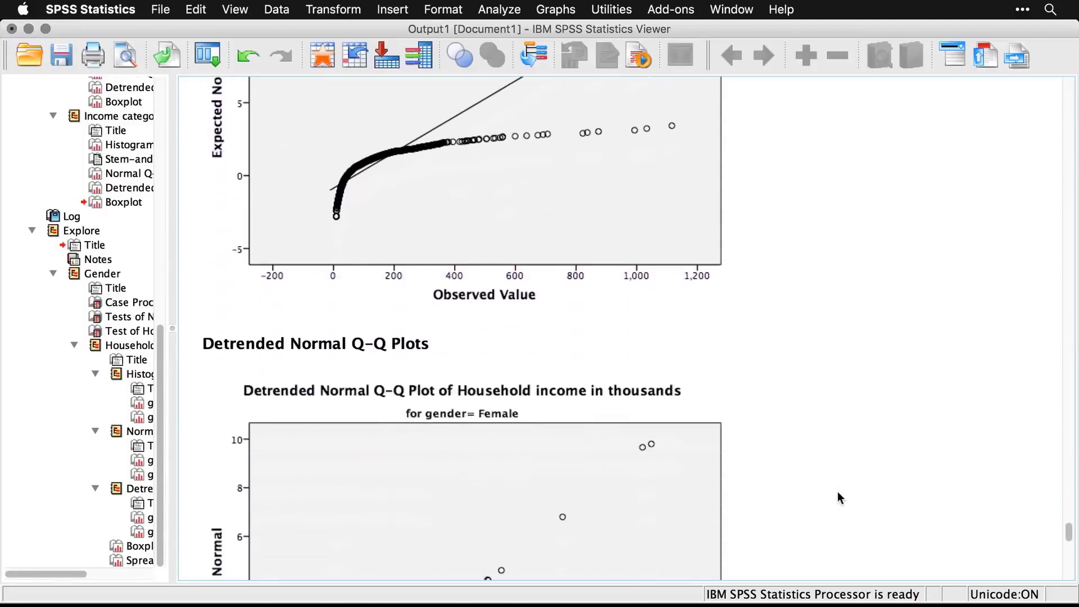
scroll(838, 492, down, 6)
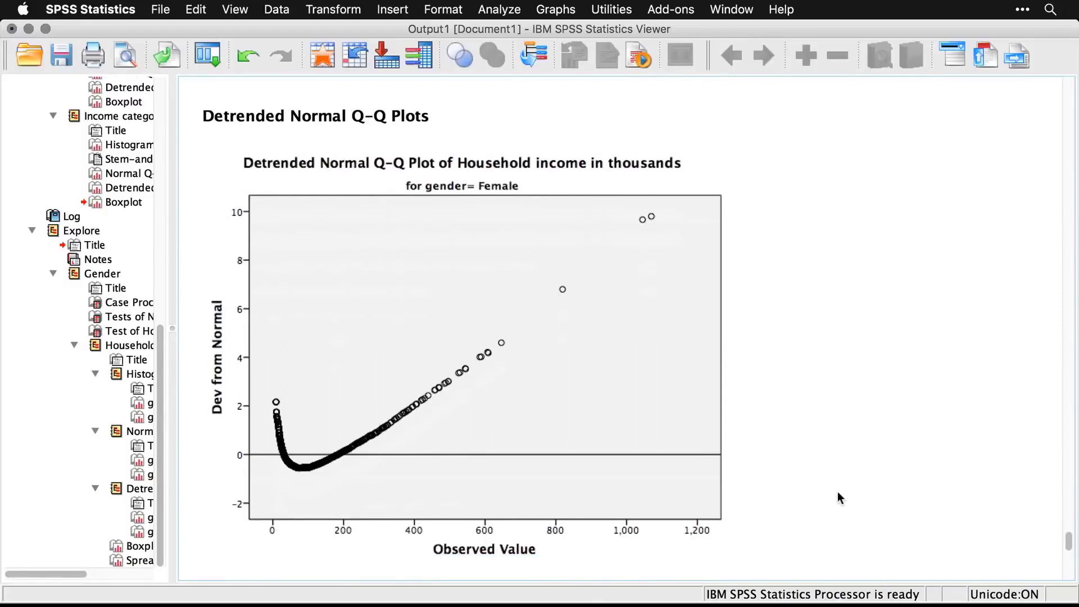
scroll(838, 494, down, 10)
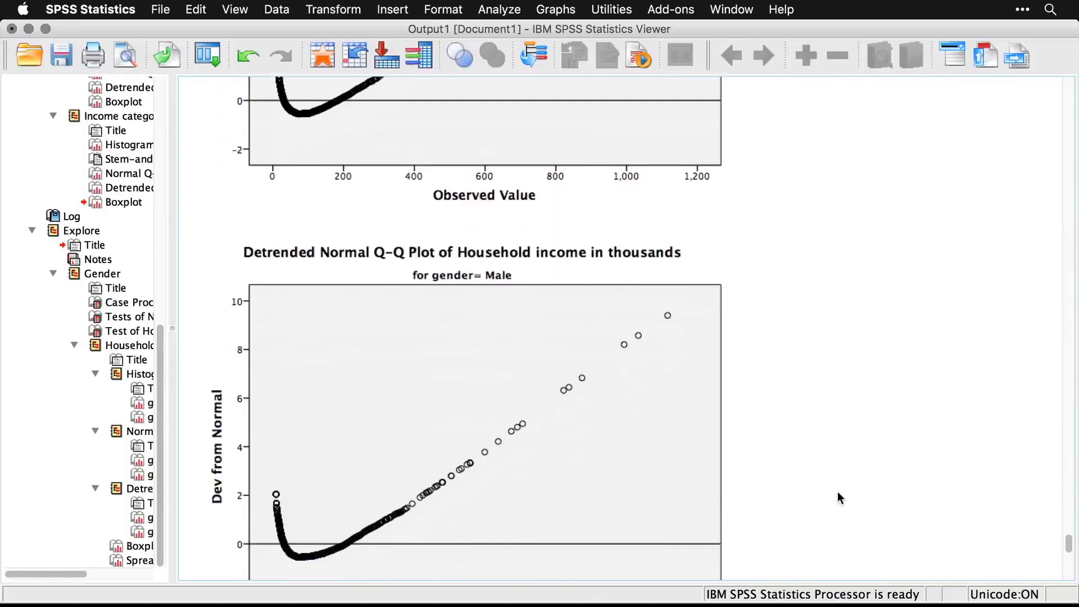
Hide the case-number data labels on the outliers in the boxplot of household income by gender
scroll(837, 493, down, 9)
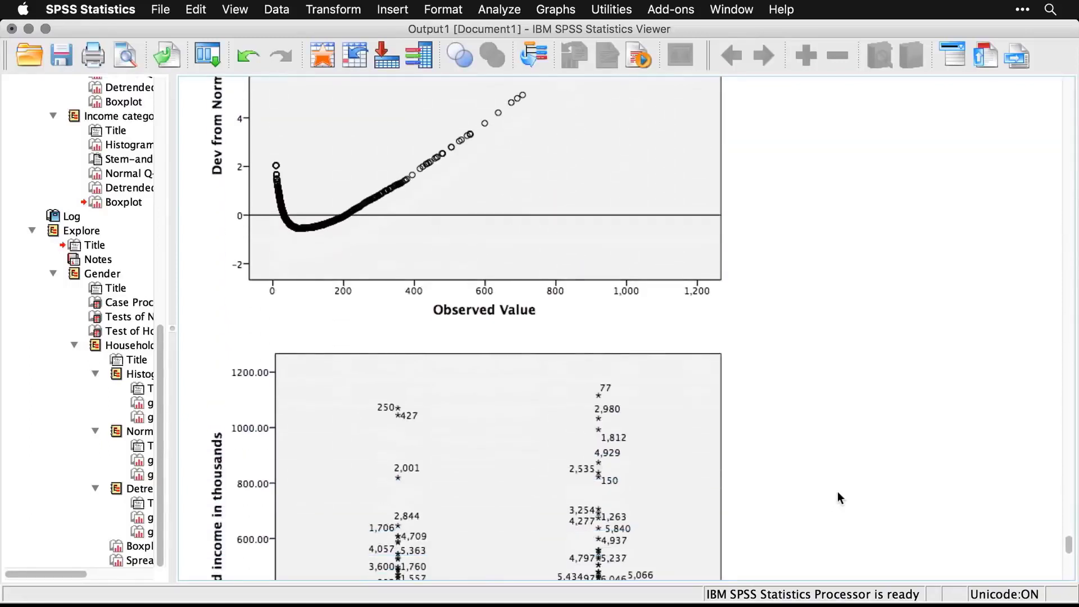
scroll(838, 491, down, 2)
scroll(837, 491, down, 3)
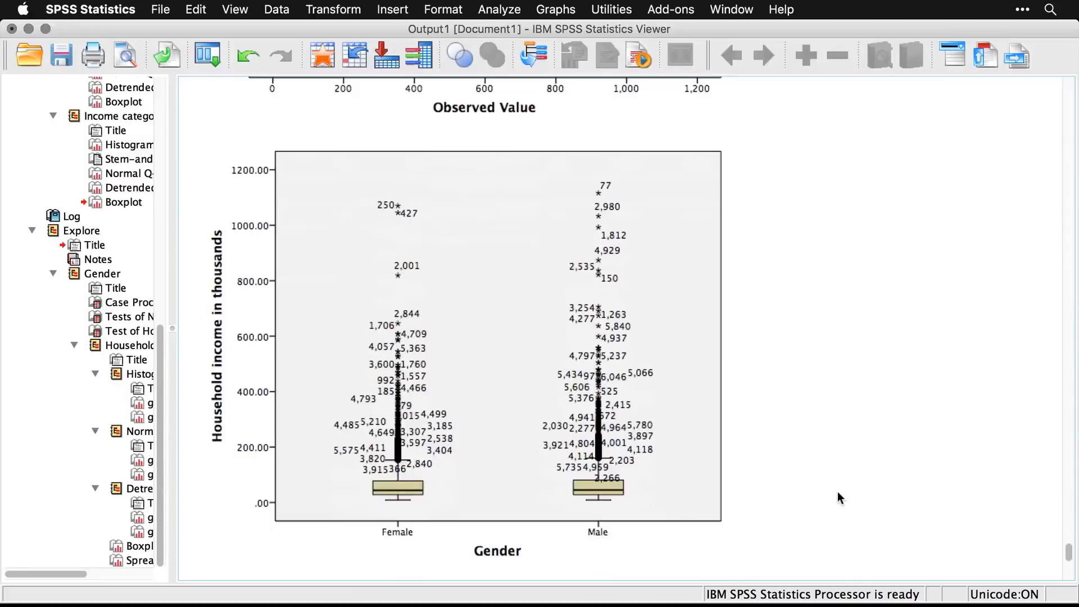
click(581, 386)
double_click(579, 385)
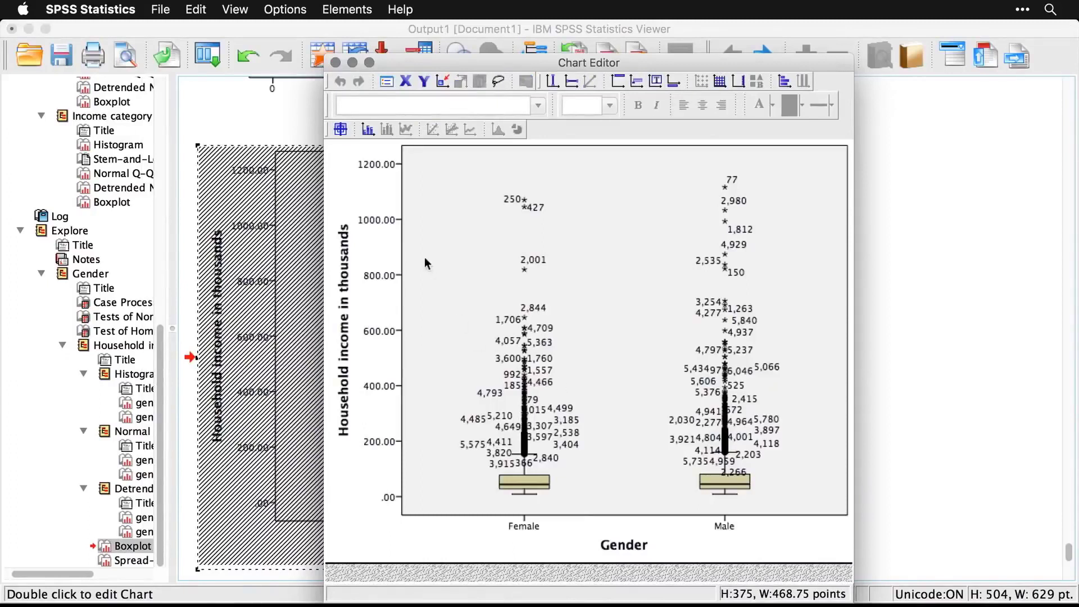
click(368, 130)
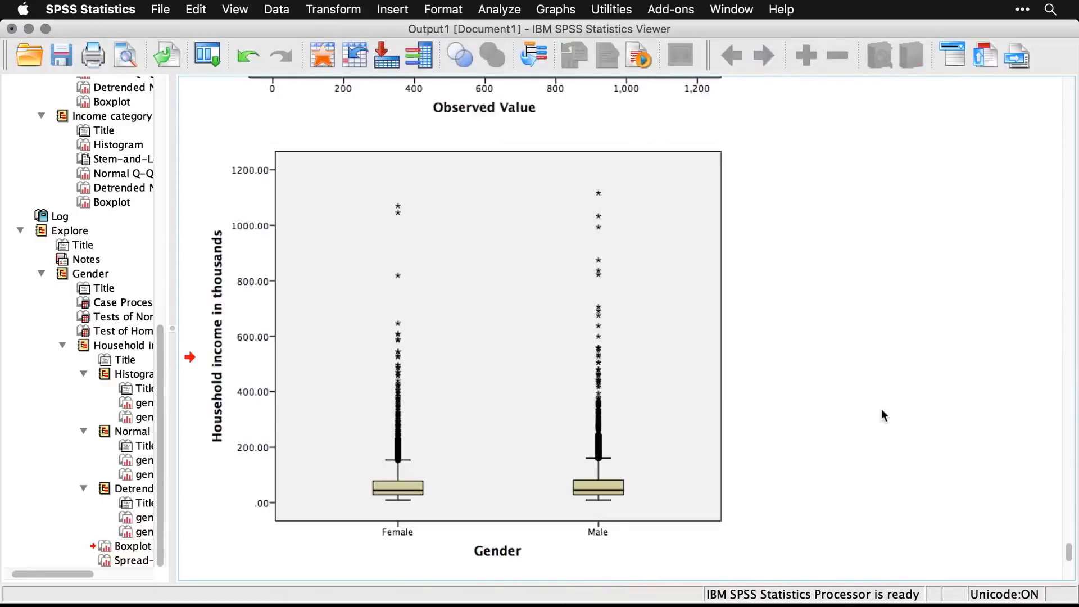
Examine the Spread vs. Level Plot of income by gender, including its slope and power for transformation
scroll(882, 409, down, 6)
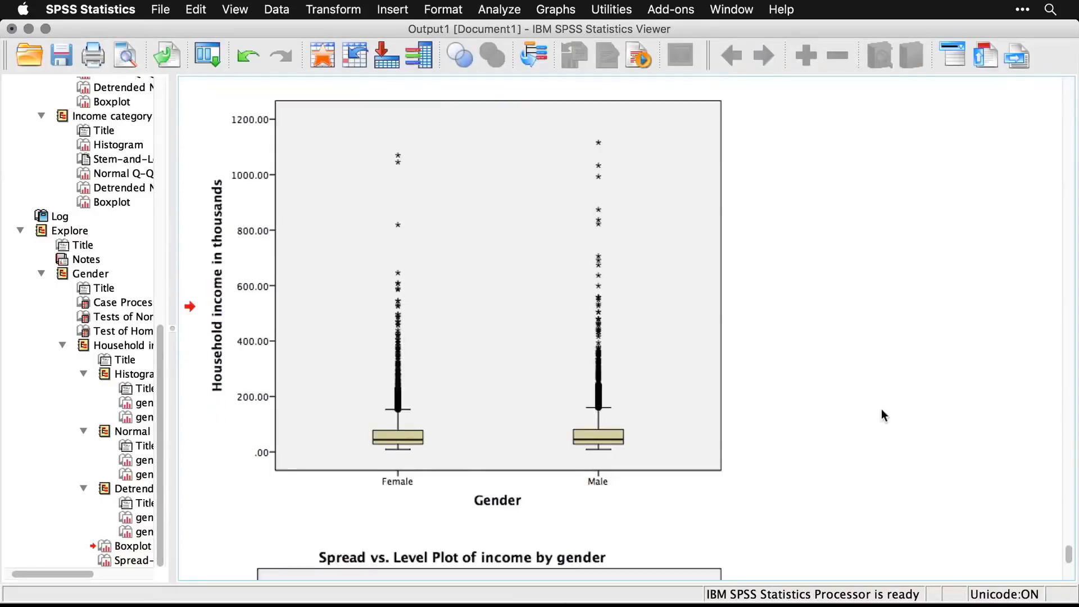
scroll(882, 410, down, 3)
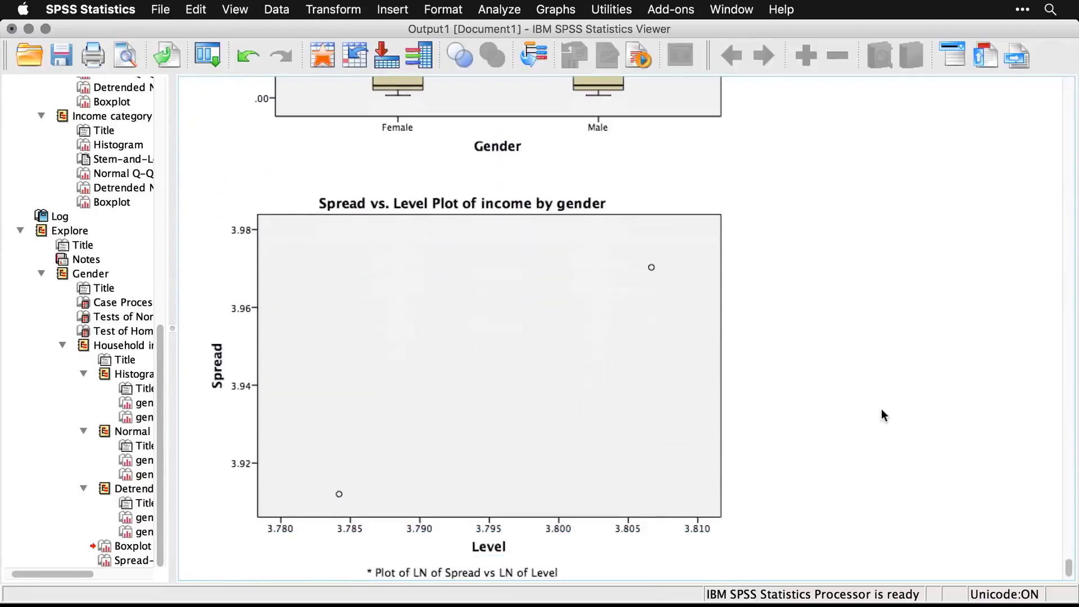
scroll(882, 410, down, 2)
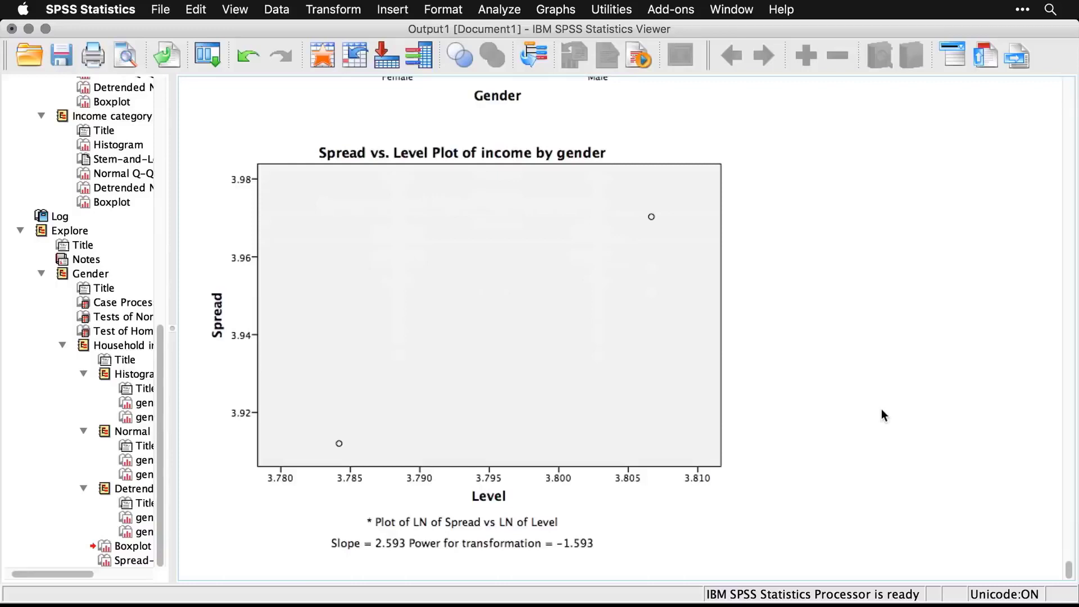
scroll(881, 410, down, 1)
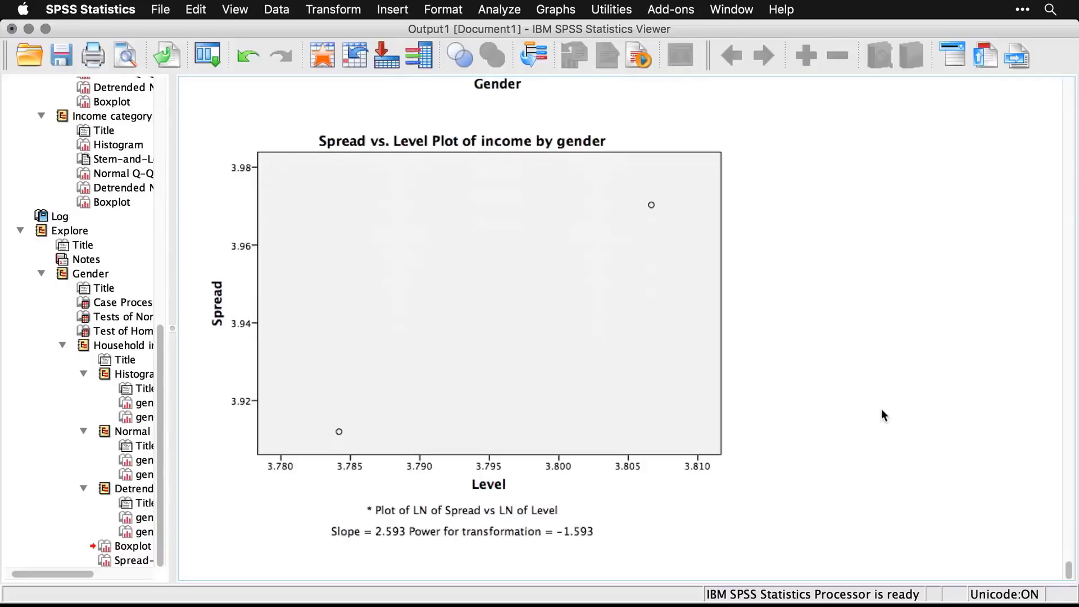
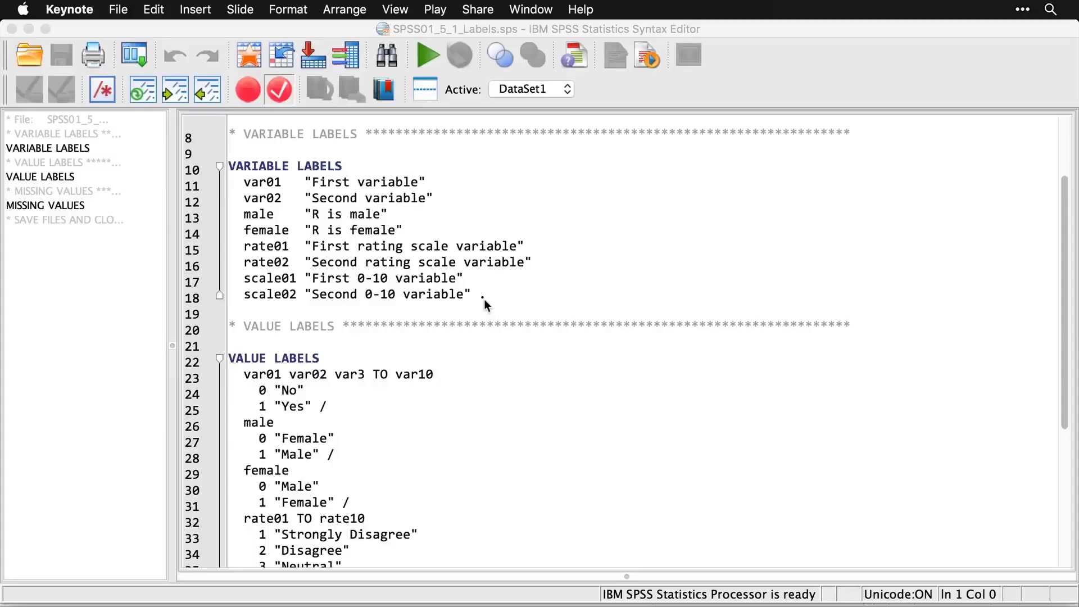
Review the VALUE LABELS and MISSING VALUES commands in the SPSS01_5_1_Labels.sps syntax file
scroll(484, 299, down, 3)
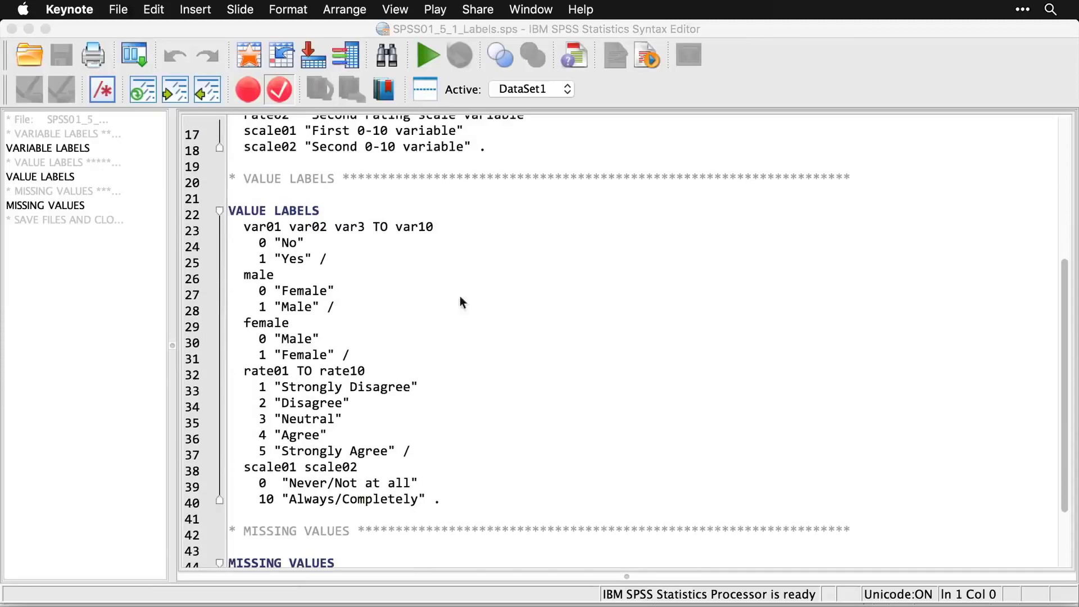
click(340, 217)
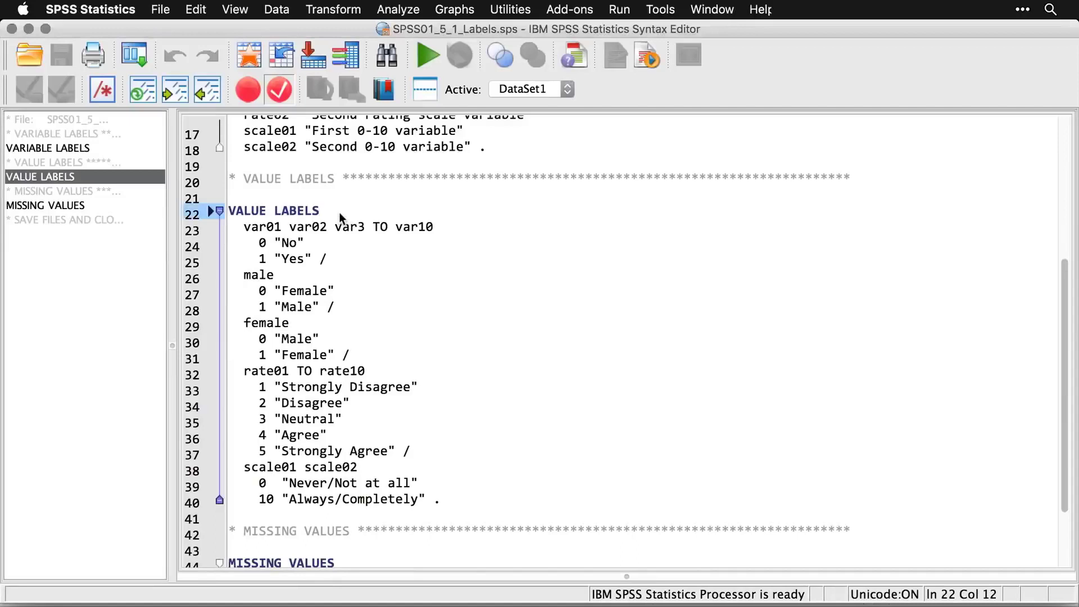
click(442, 228)
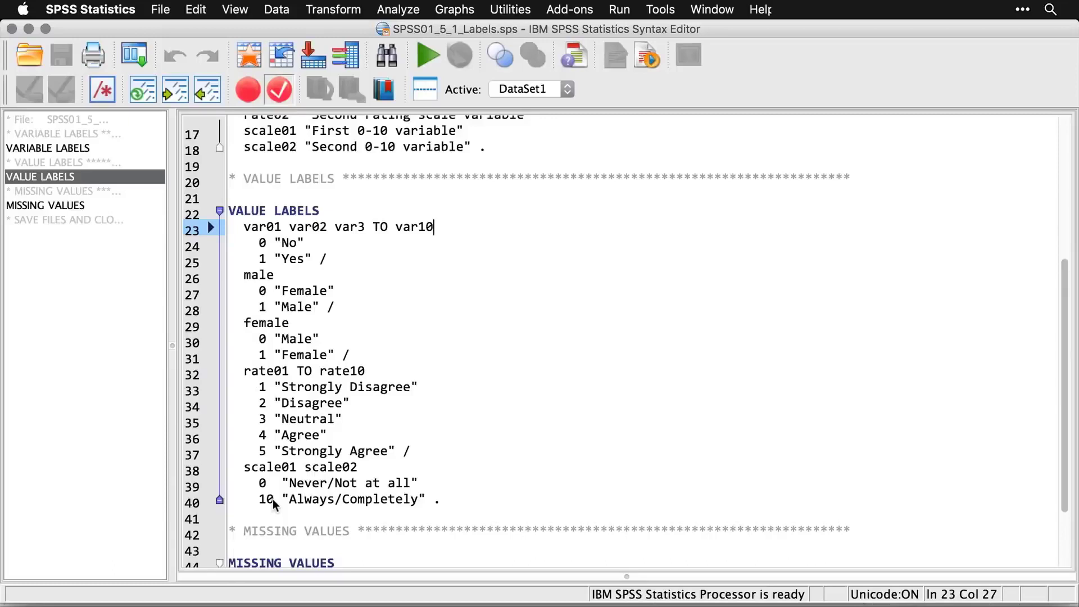
click(446, 506)
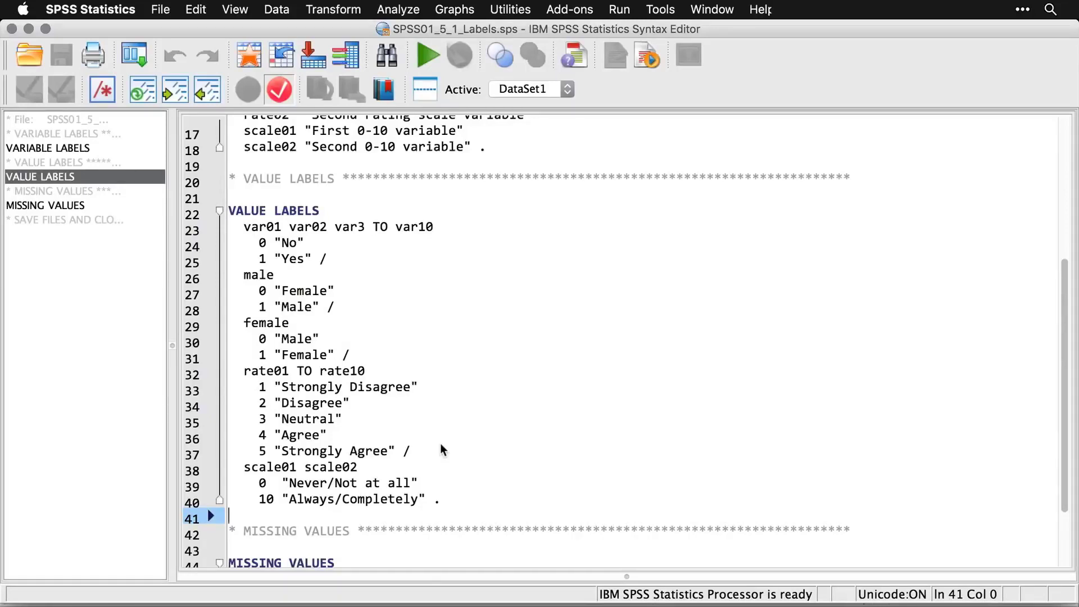
scroll(442, 448, down, 2)
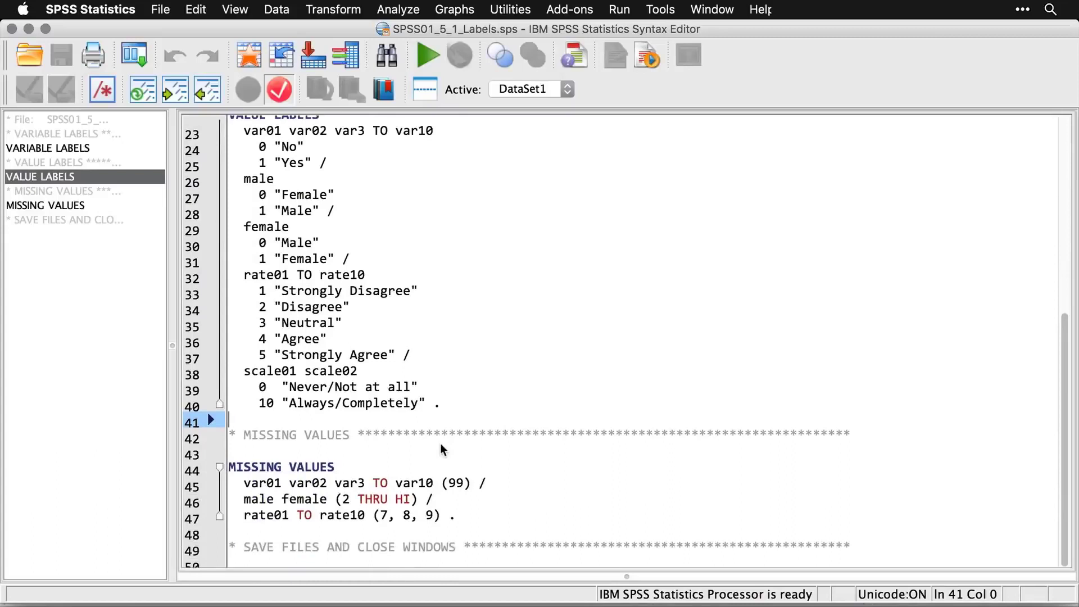
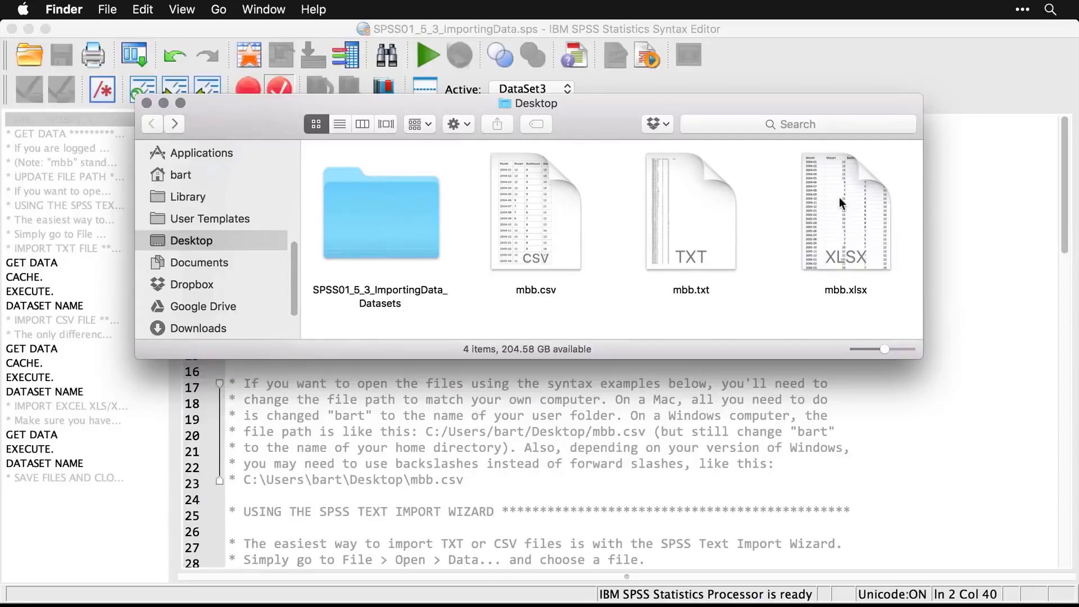
Preview the contents of mbb.csv in the Finder's Desktop folder, and close the preview
click(554, 233)
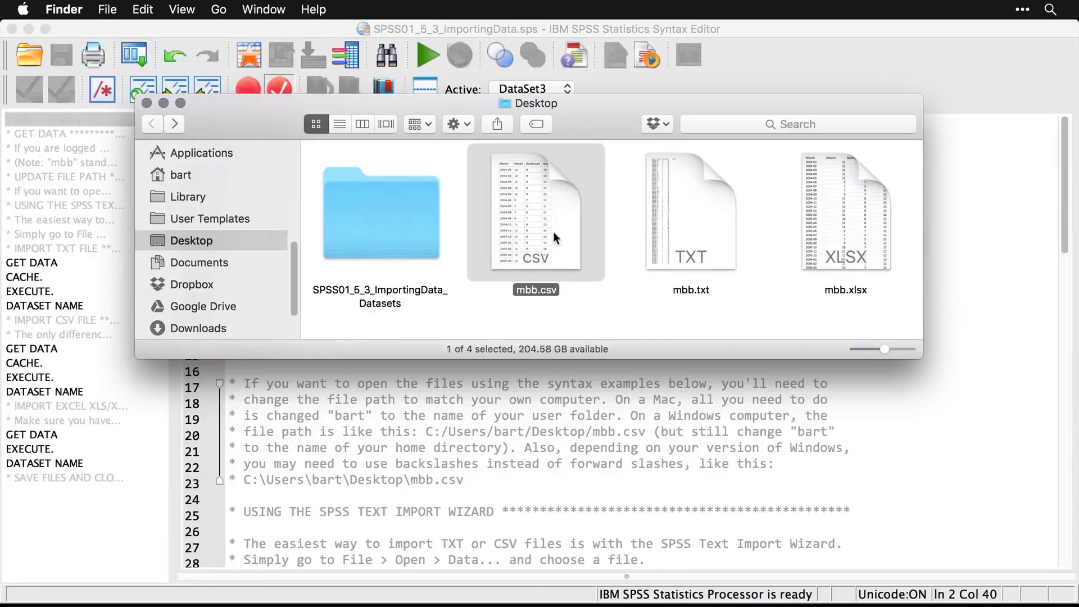
key(space)
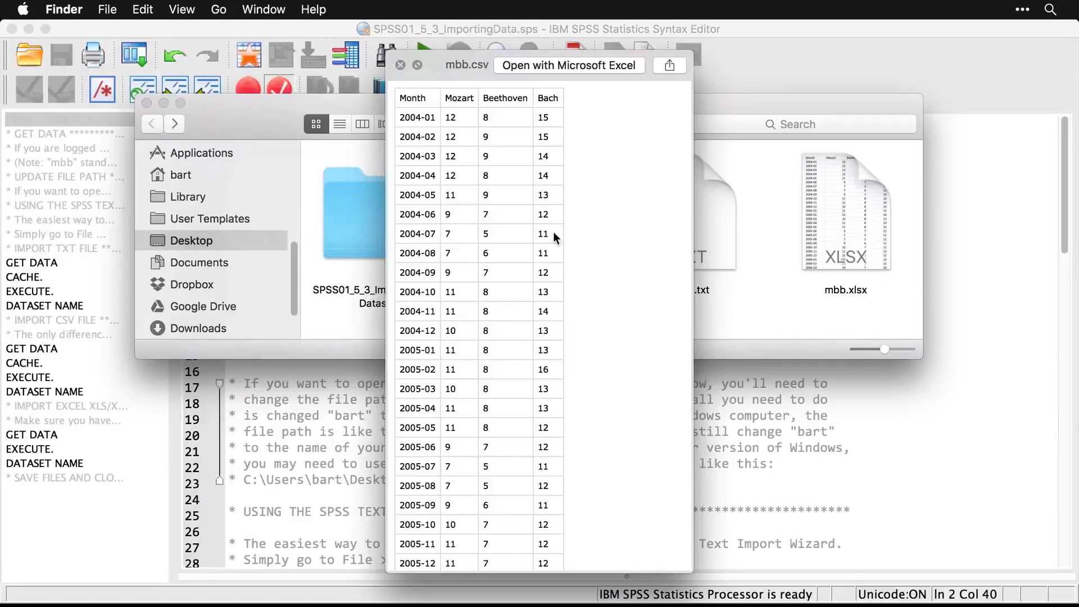
key(space)
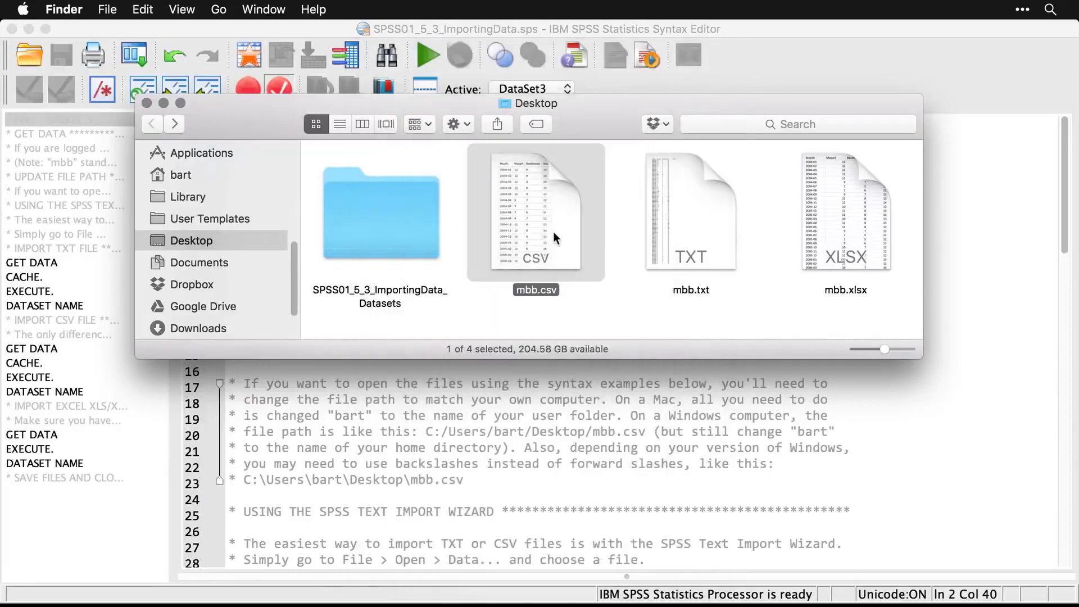
Preview the contents of mbb.txt and mbb.xlsx in the Desktop folder, closing each preview
click(681, 219)
key(space)
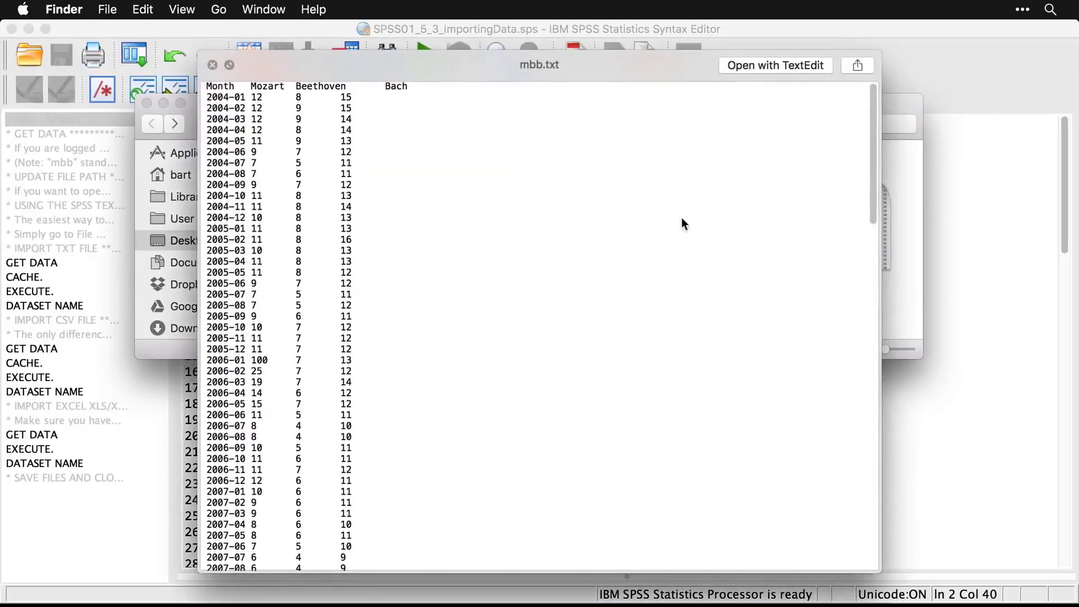
key(space)
click(816, 208)
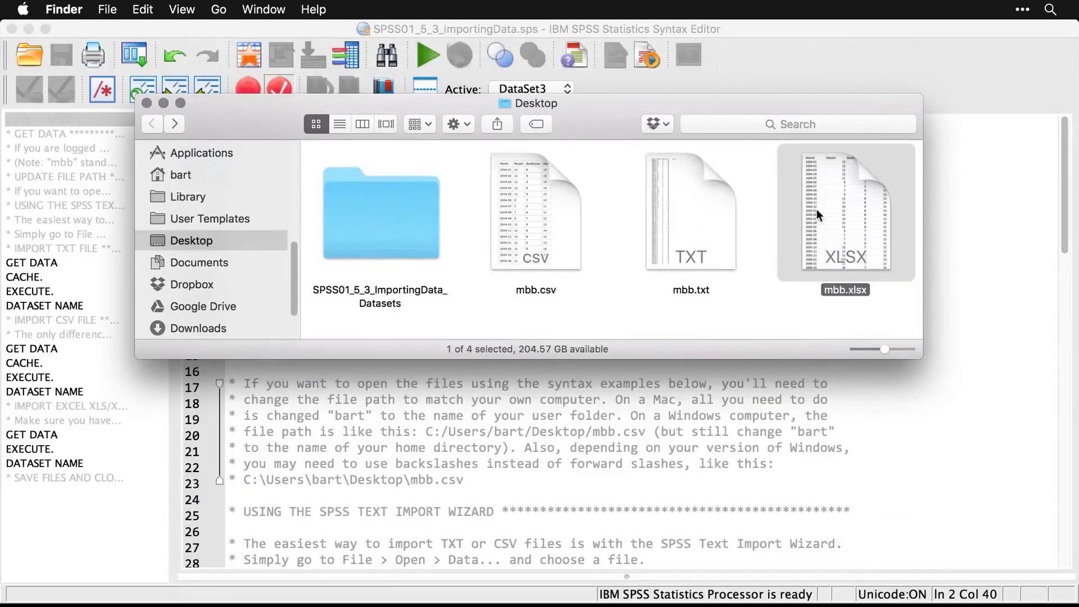
key(space)
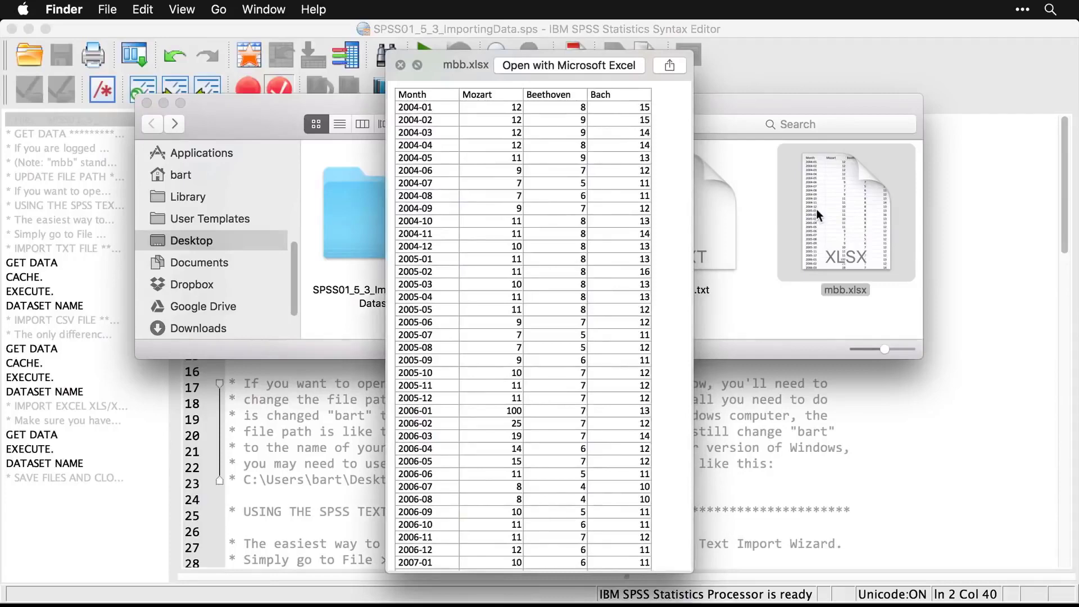
key(space)
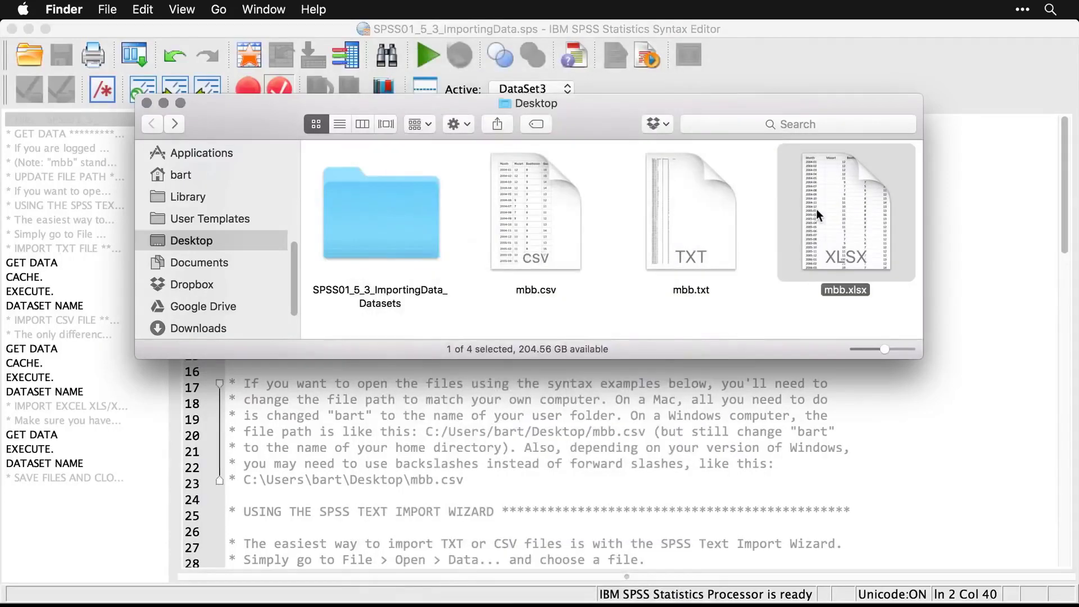
Switch to the SPSS Syntax Editor and review the Mac and Windows file path notes and the GET DATA syntax for mbb.txt
click(998, 224)
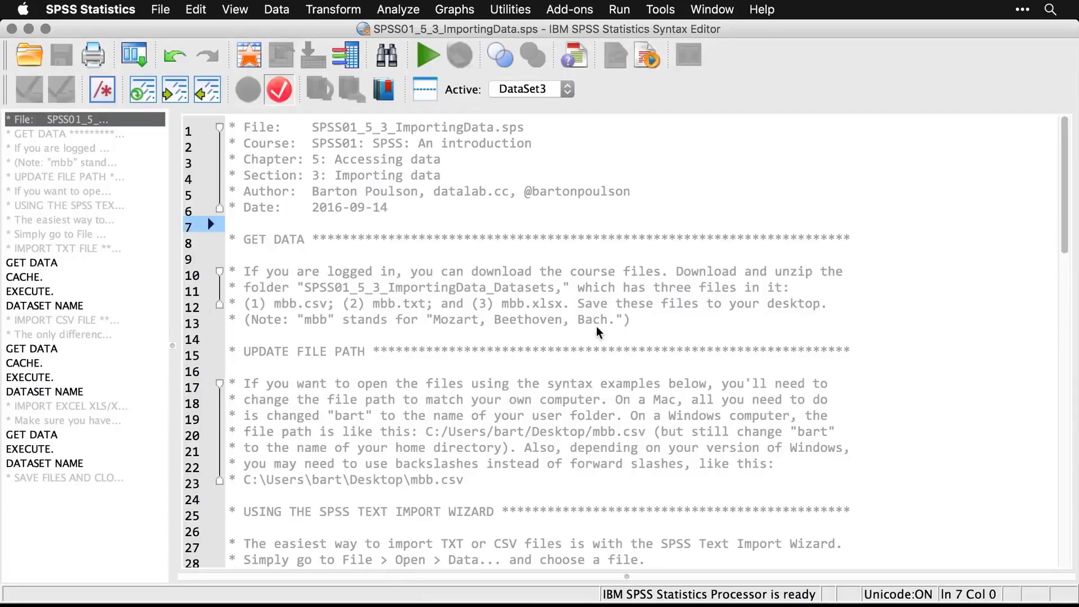
scroll(598, 333, down, 3)
scroll(598, 333, down, 2)
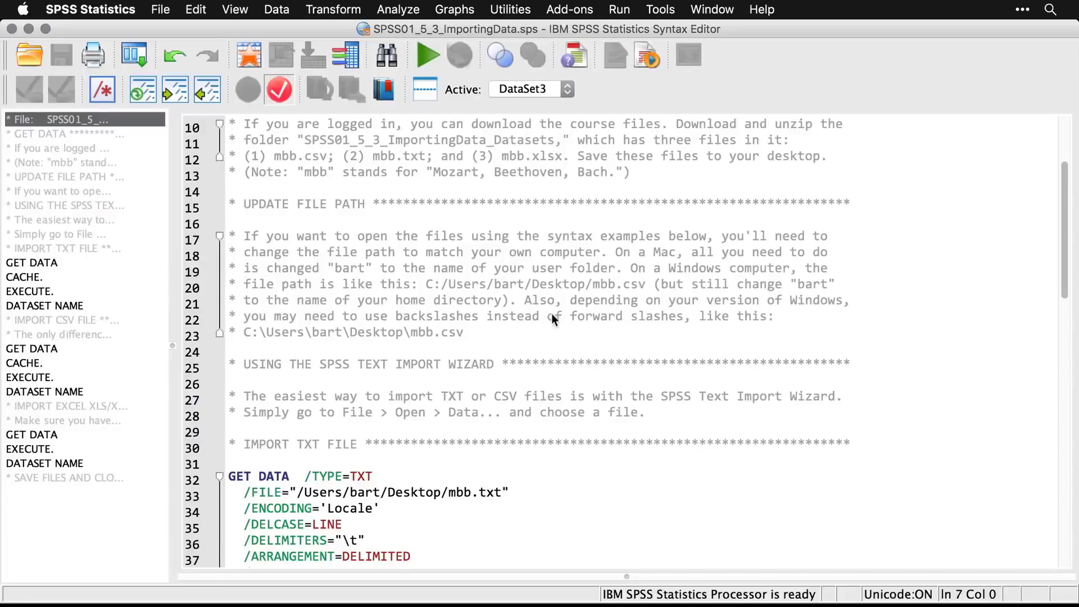
click(486, 277)
scroll(485, 274, down, 4)
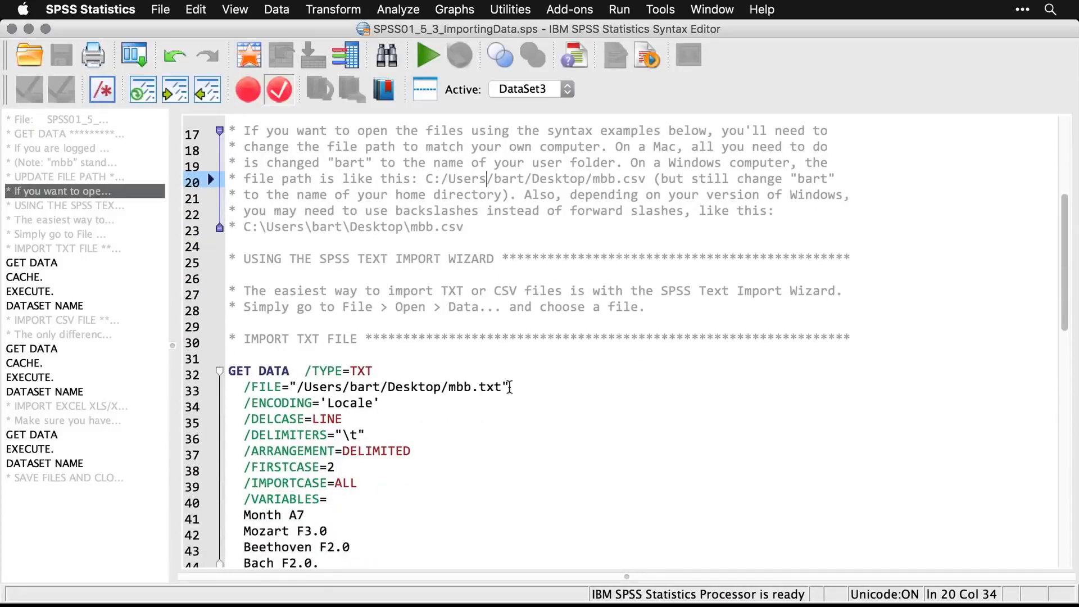
drag(509, 387, 292, 389)
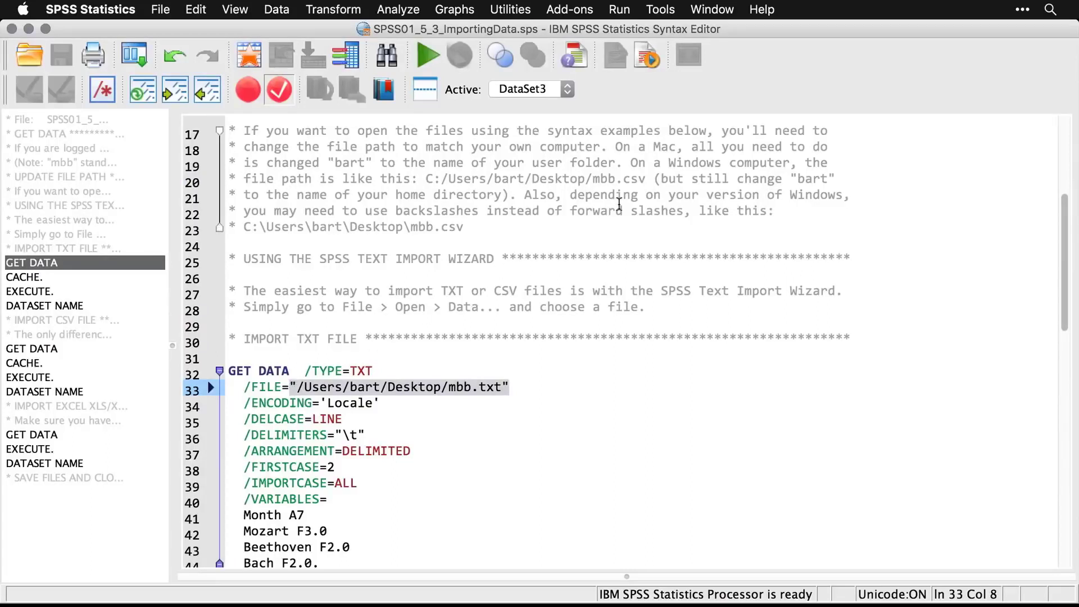
drag(646, 179, 426, 180)
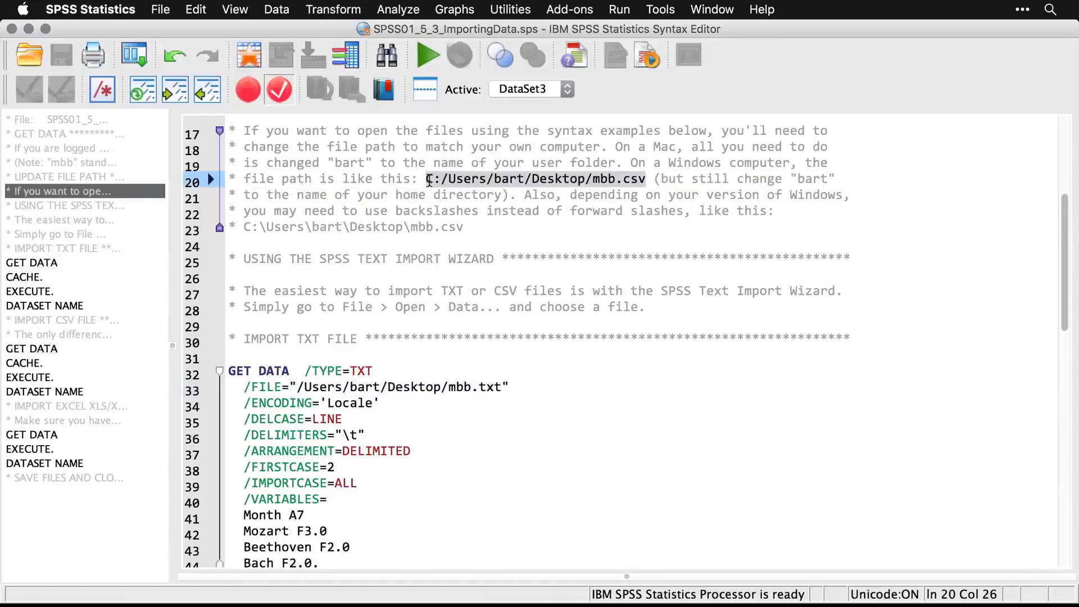
drag(465, 227, 244, 228)
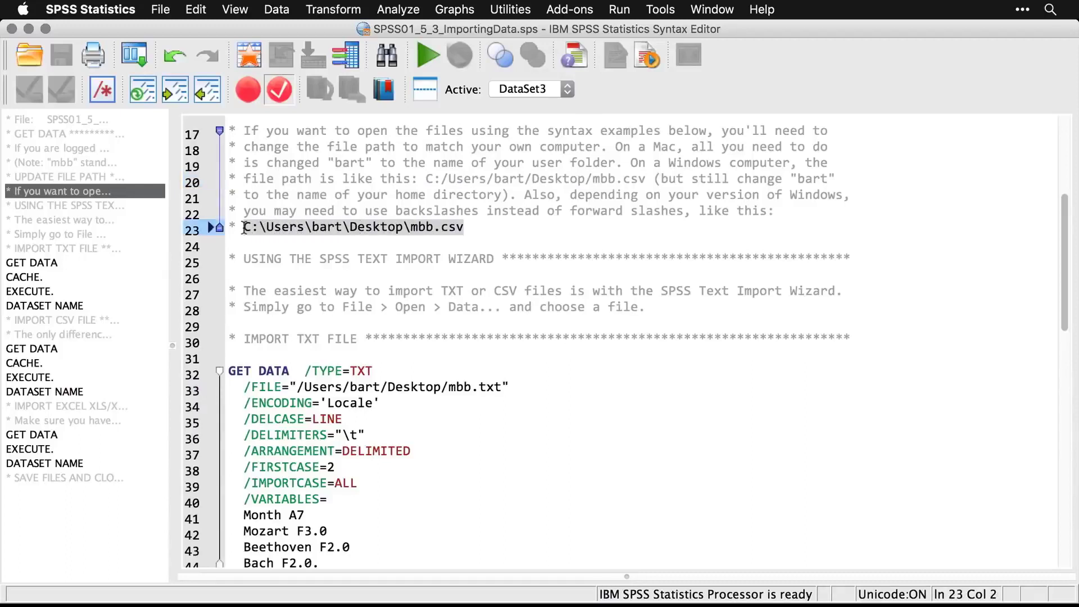
click(420, 290)
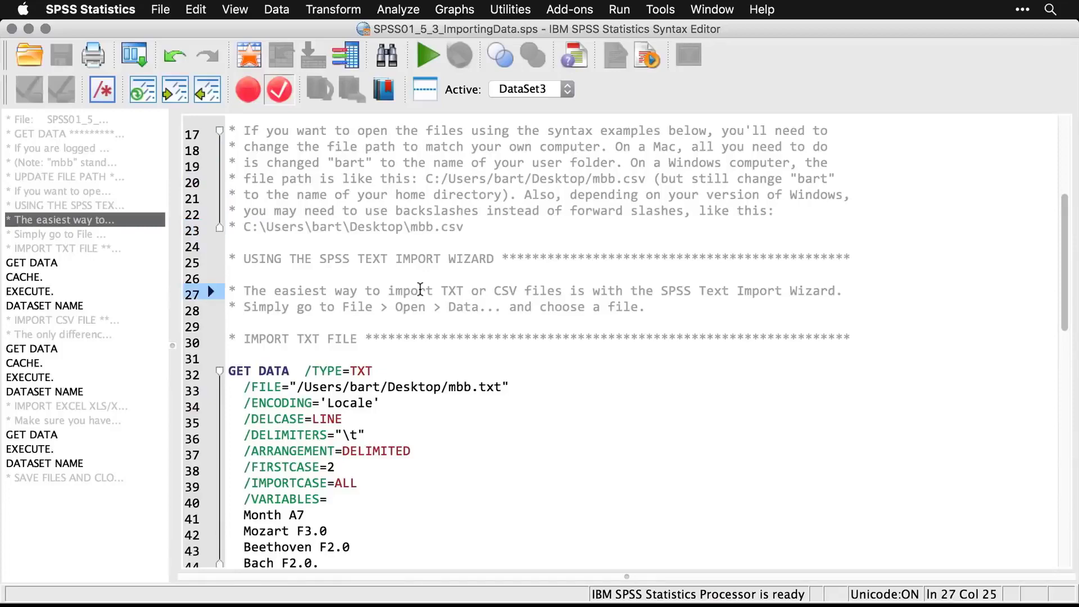
scroll(420, 290, down, 2)
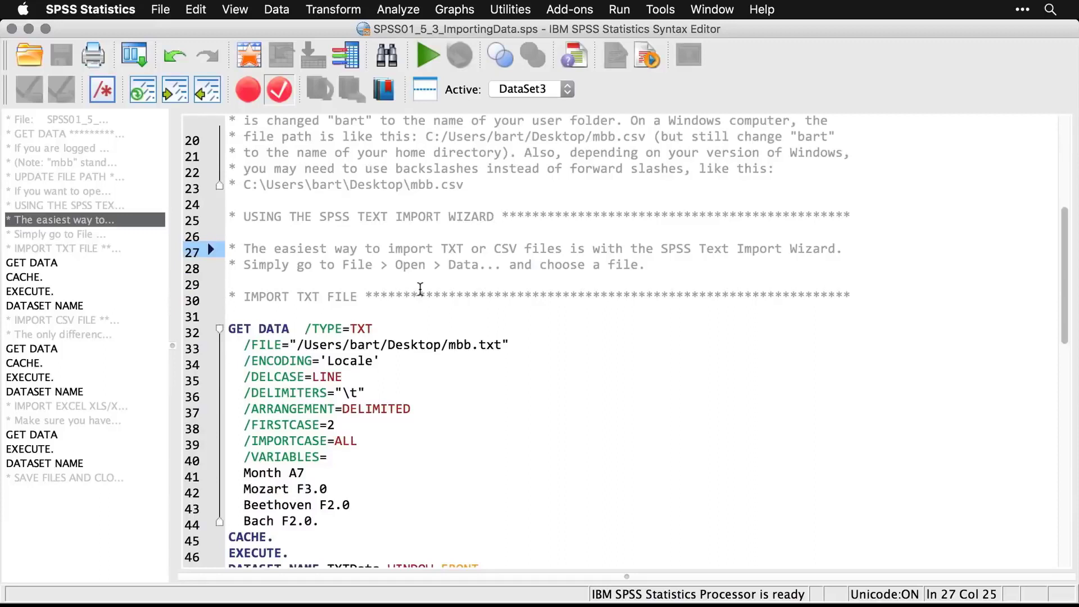
scroll(451, 385, down, 3)
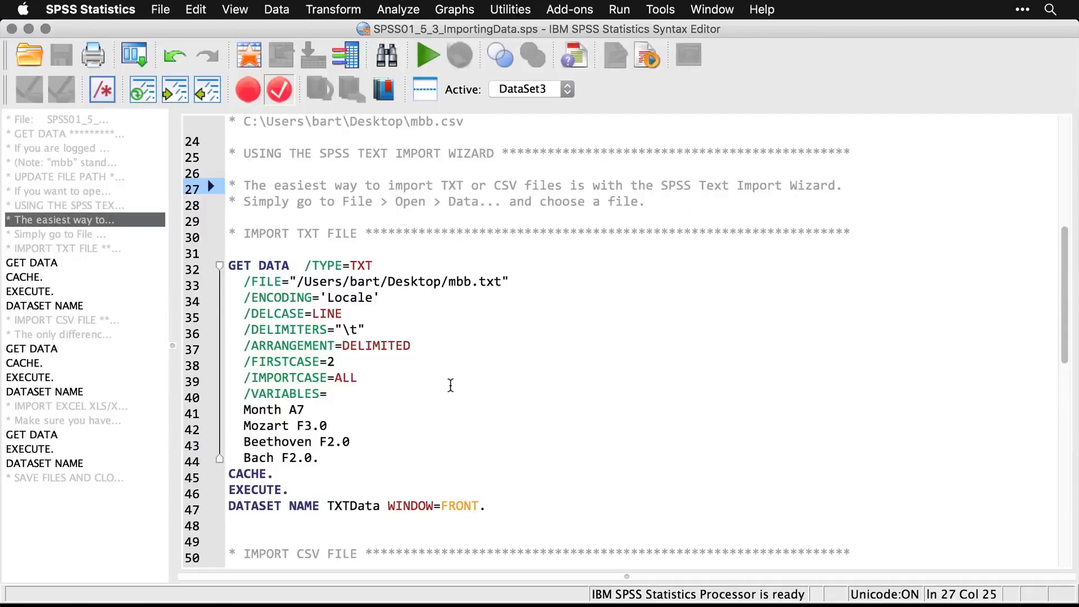
From the Data Editor, open mbb.txt on the Desktop as a data file, using the Text (*.txt, *.dat, *.csv, *.tab) file type
key(super+grave)
key(super+grave)
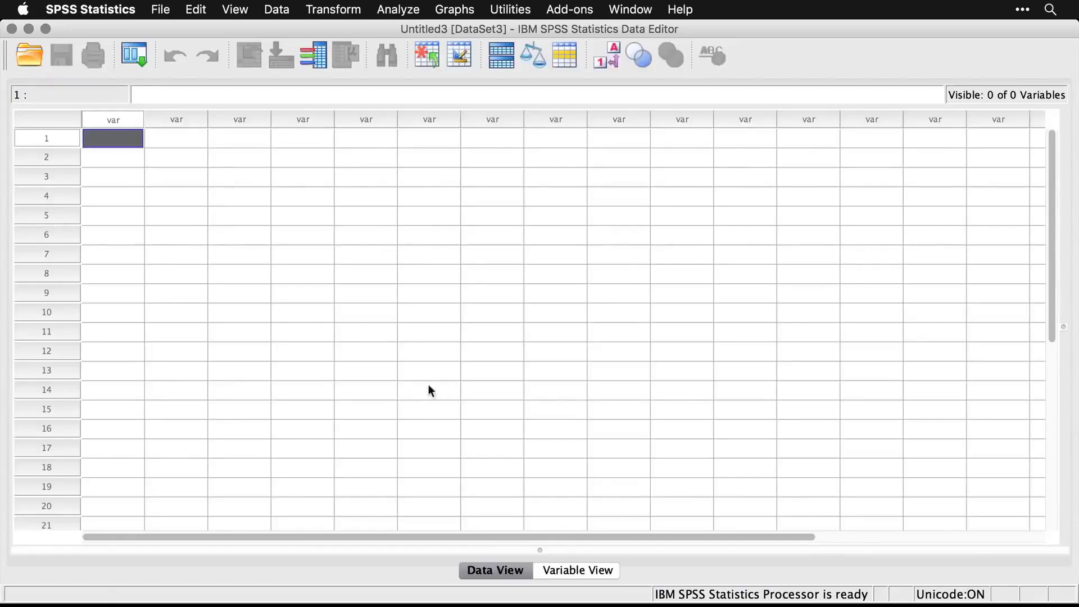
click(161, 9)
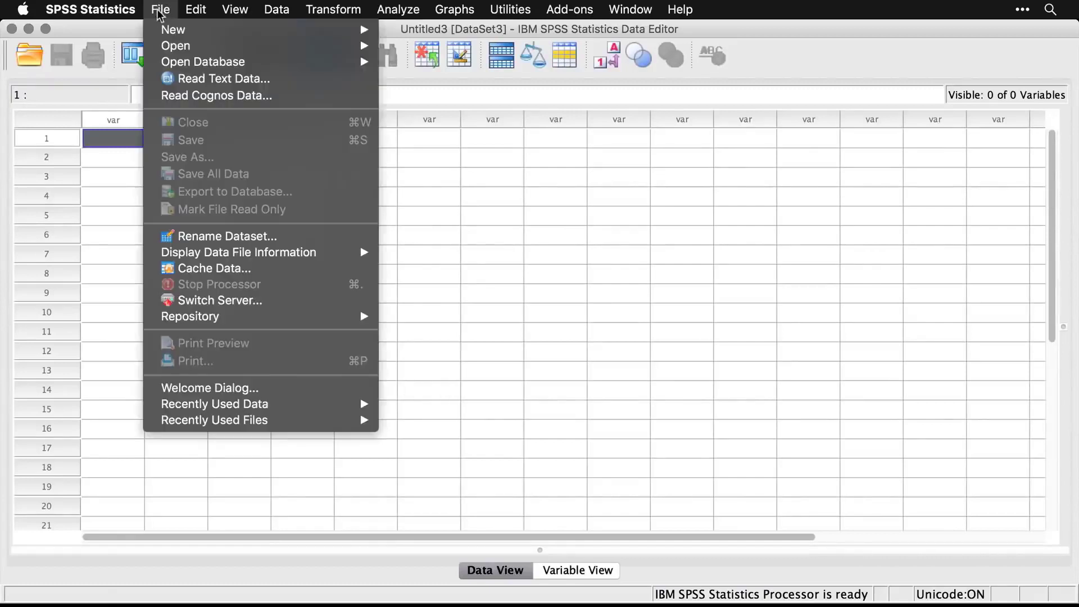
mouse_move(168, 44)
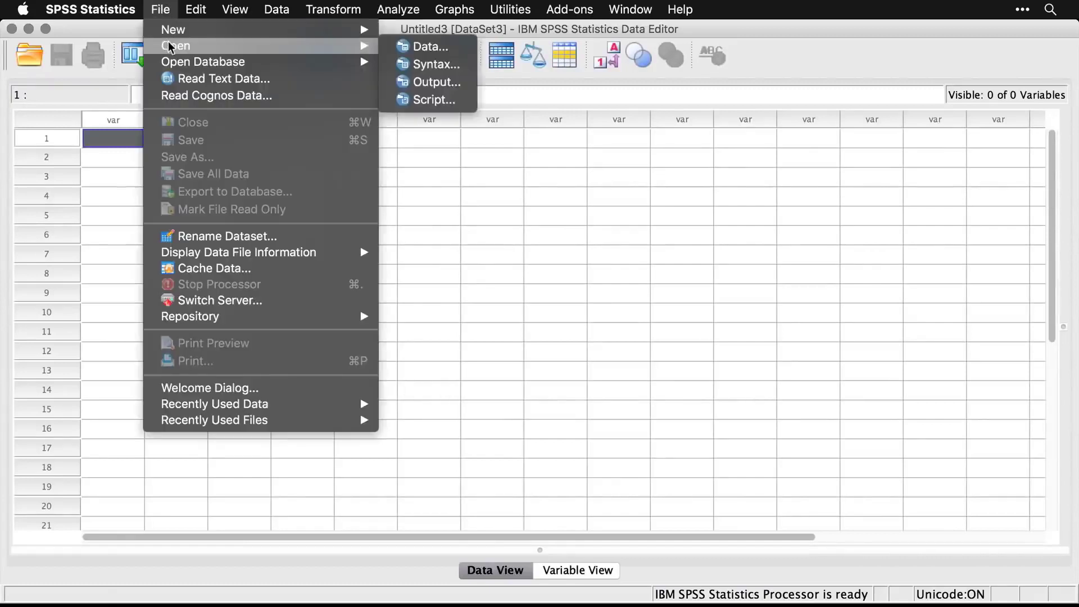
click(415, 46)
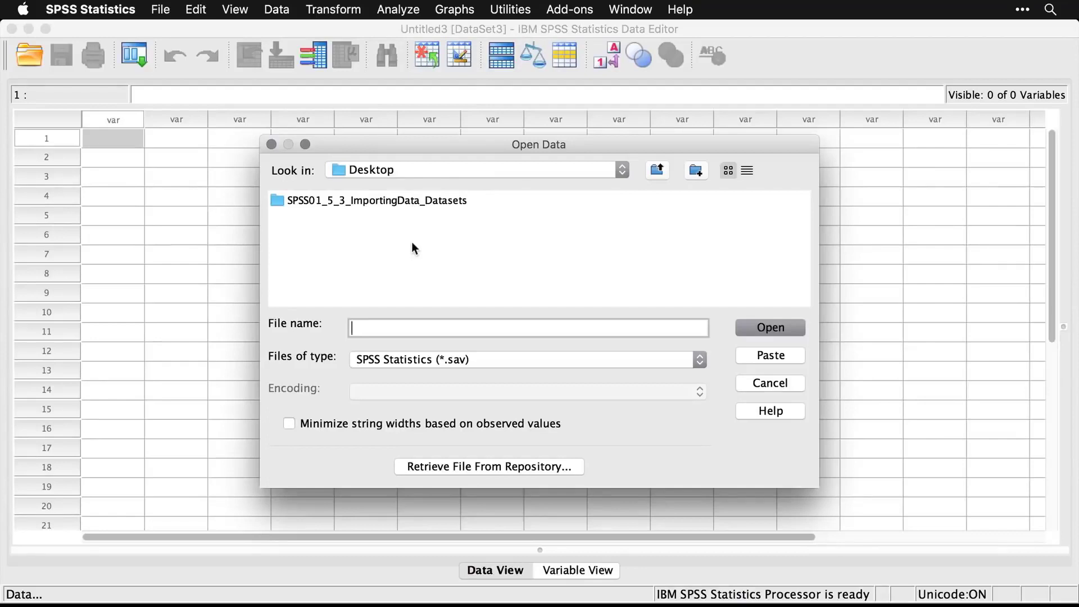
click(489, 327)
click(485, 358)
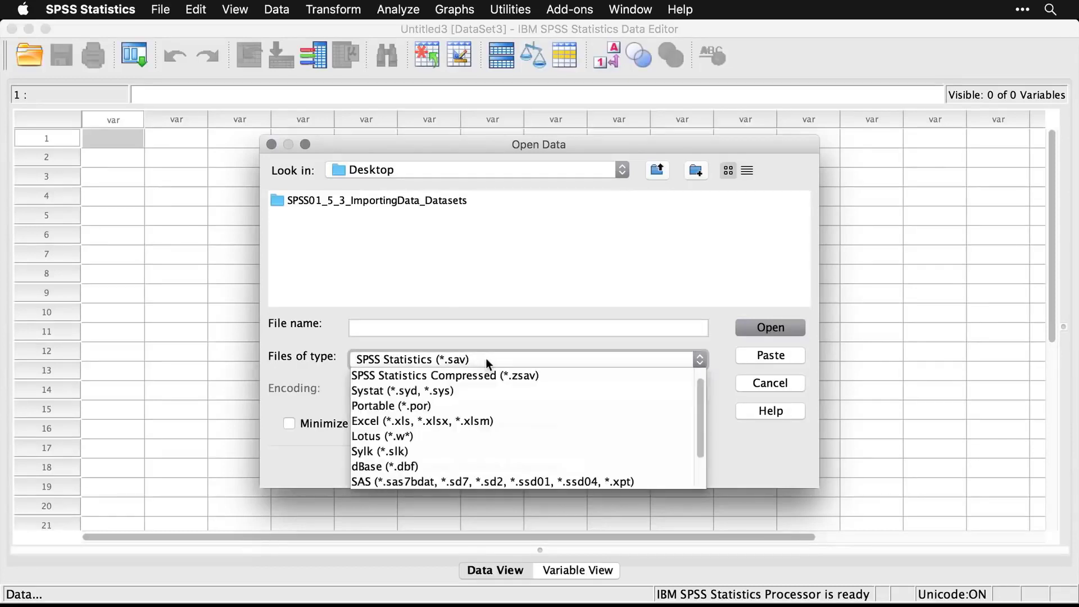
scroll(511, 416, down, 3)
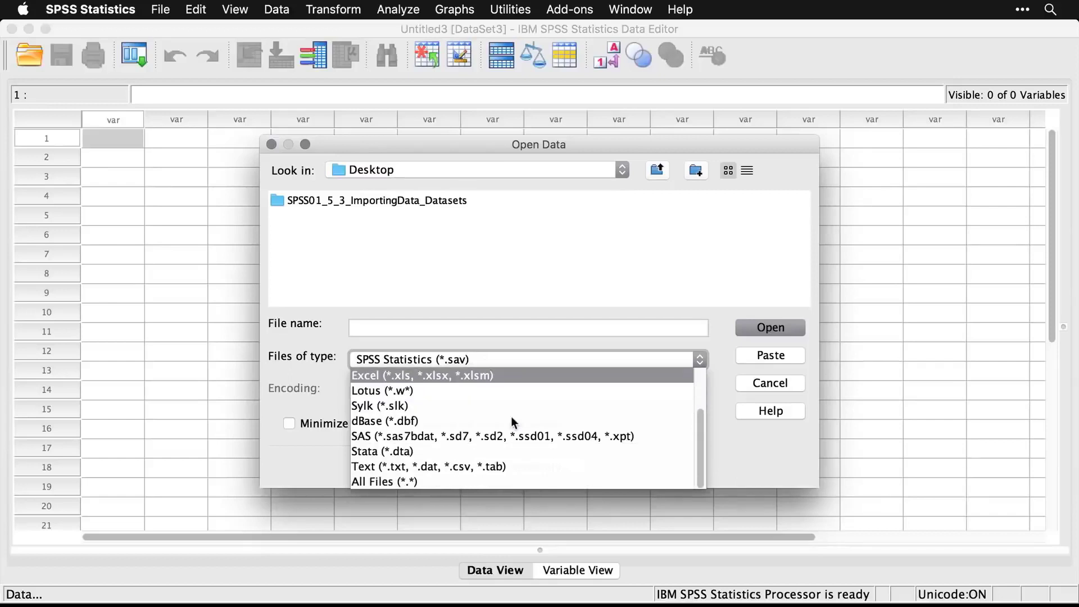
click(532, 466)
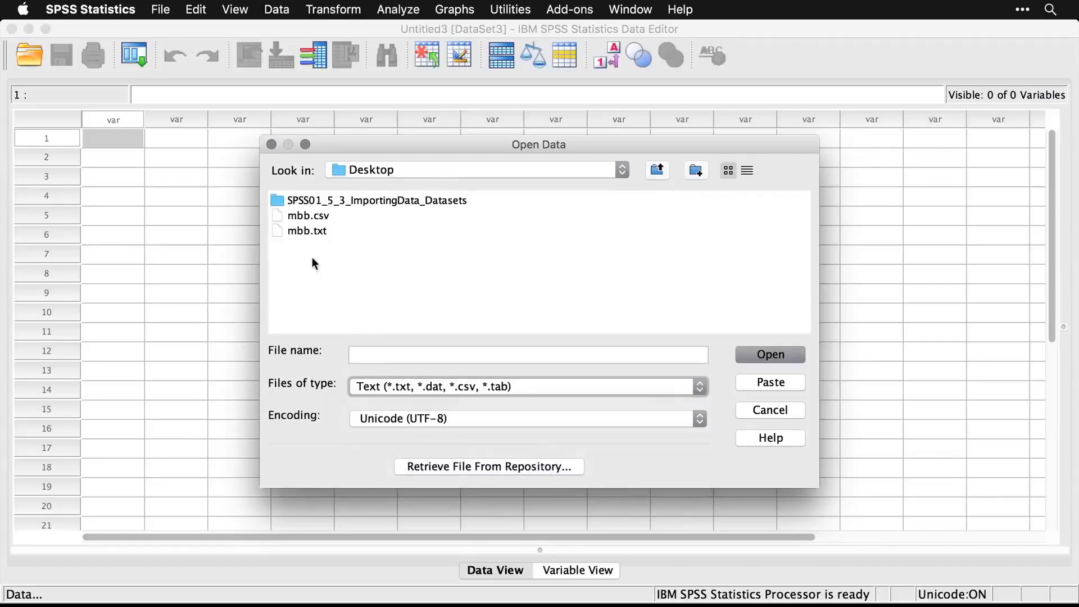
click(295, 233)
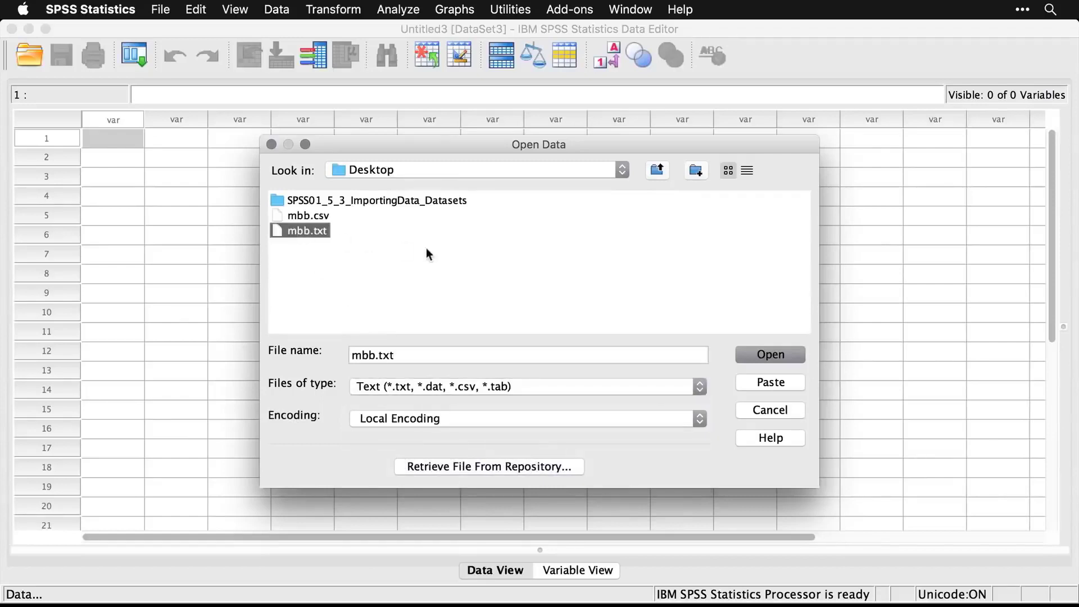
click(772, 354)
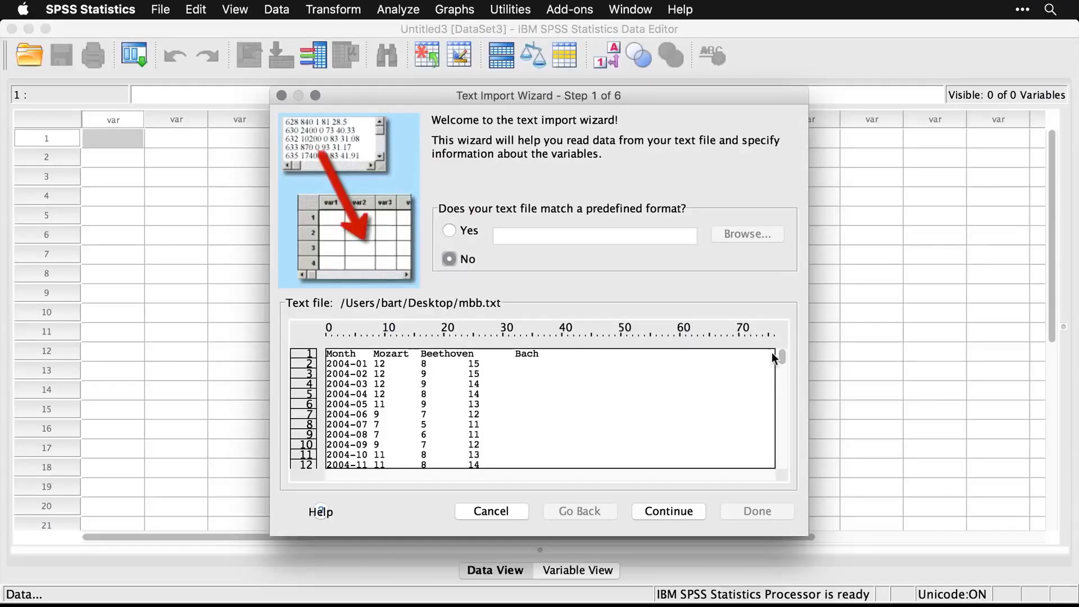
Complete the import of mbb.txt with variable names included at the top of the file, keeping the wizard's other default settings
click(674, 511)
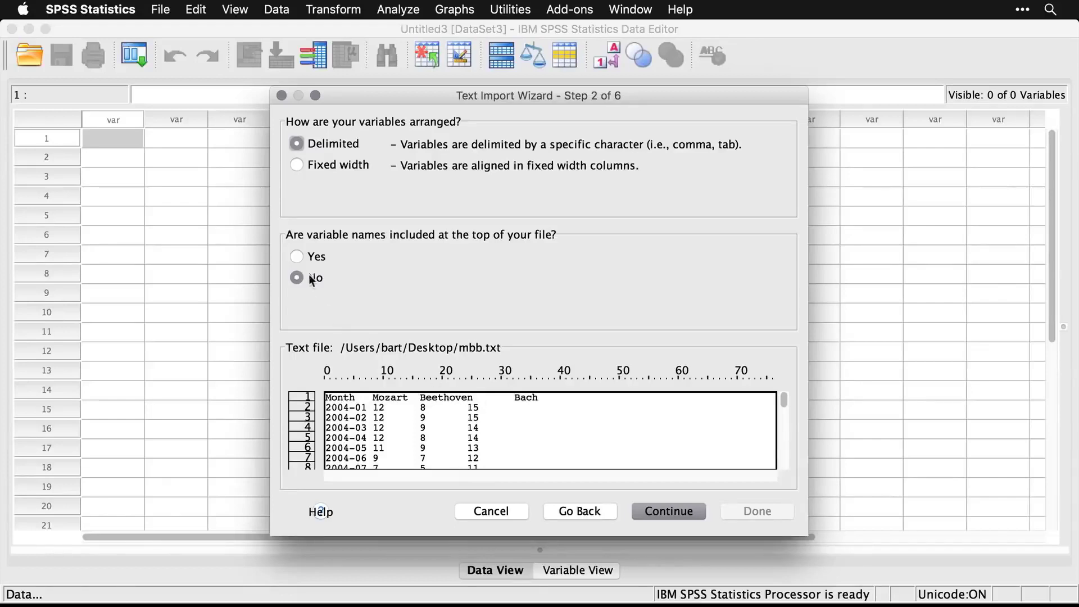
click(297, 256)
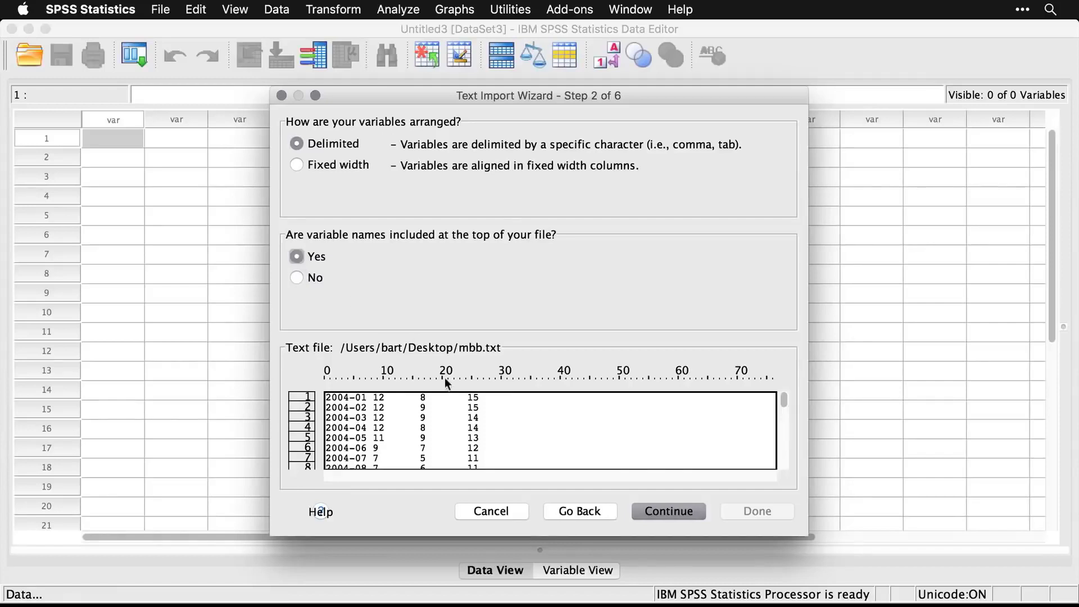
click(680, 511)
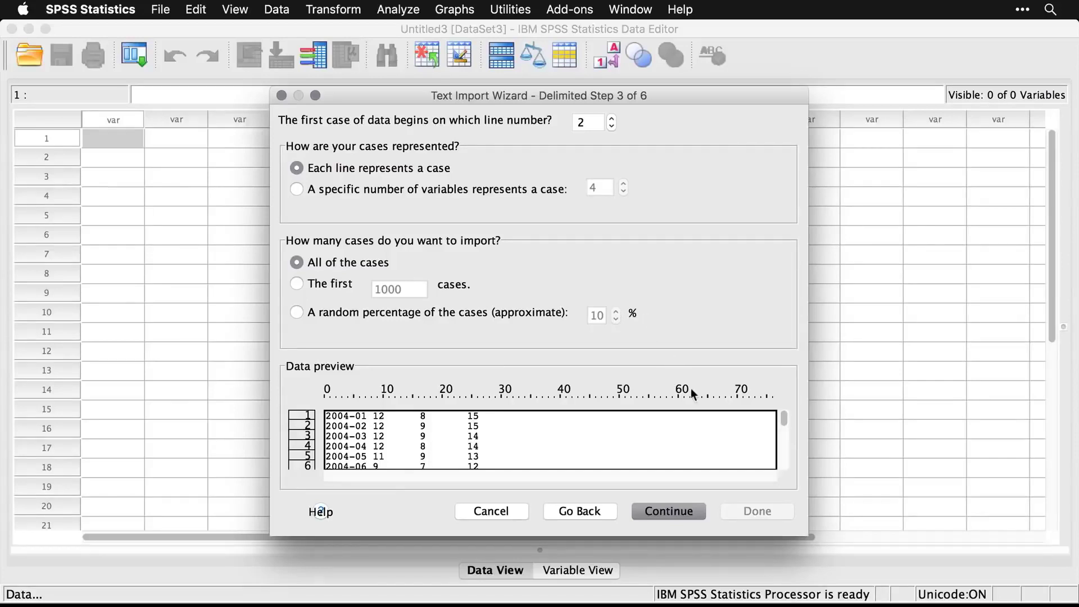
click(675, 512)
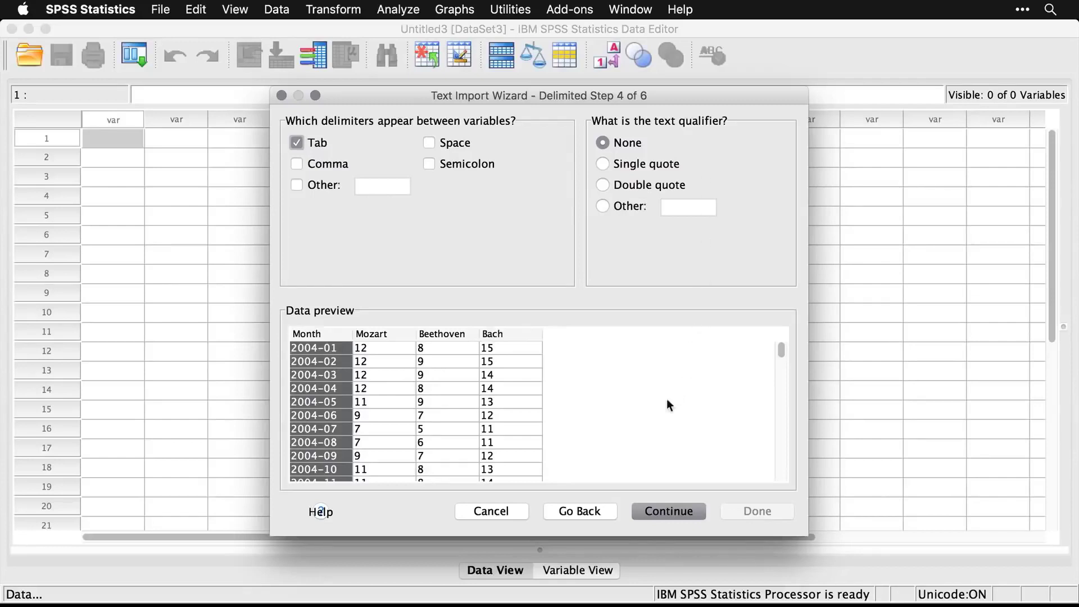
click(680, 512)
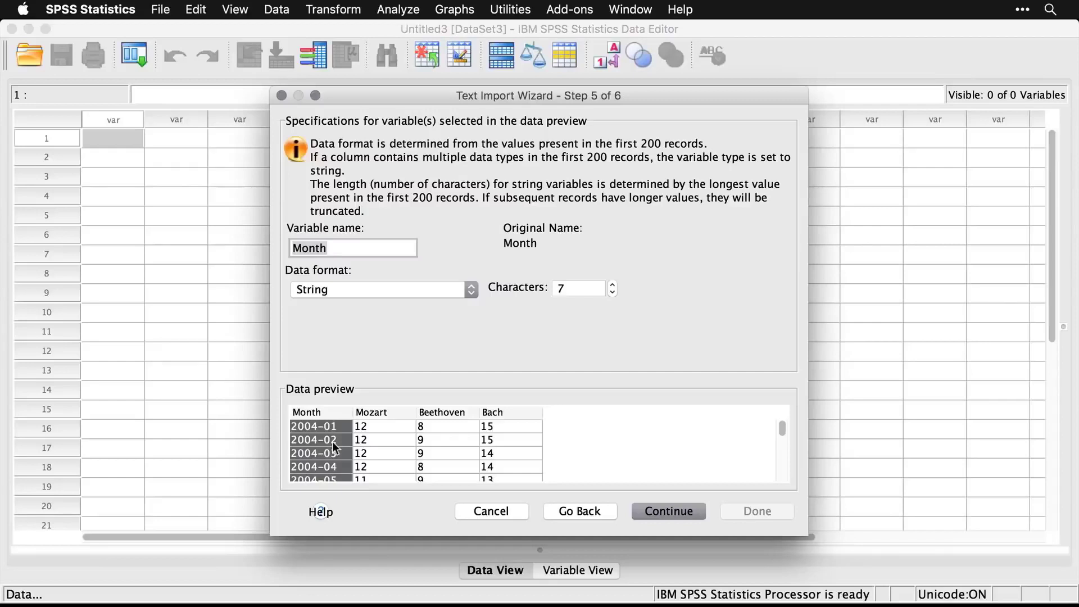
click(673, 510)
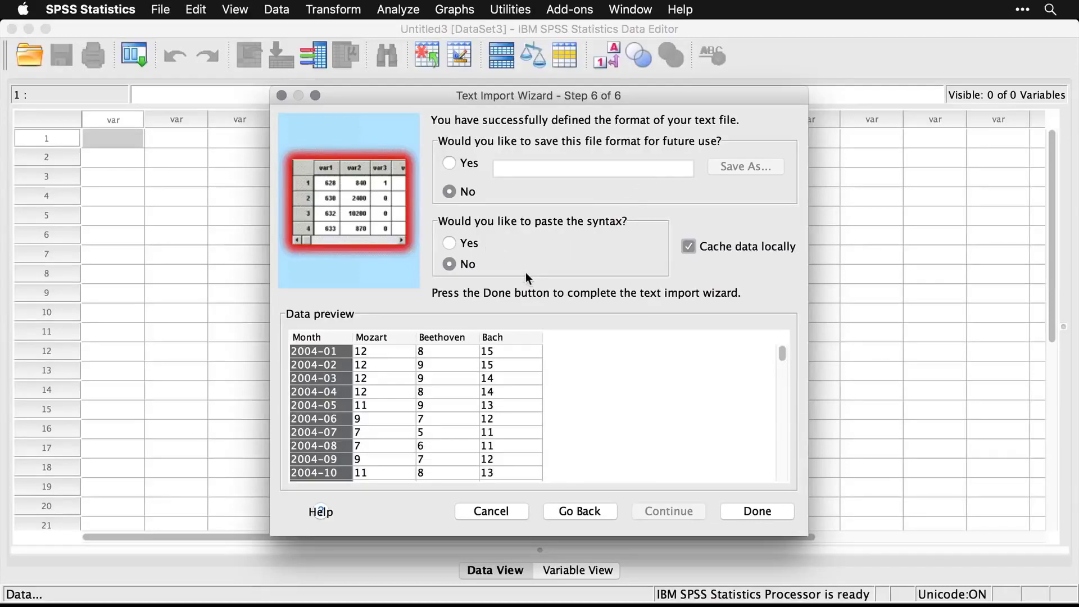
click(764, 514)
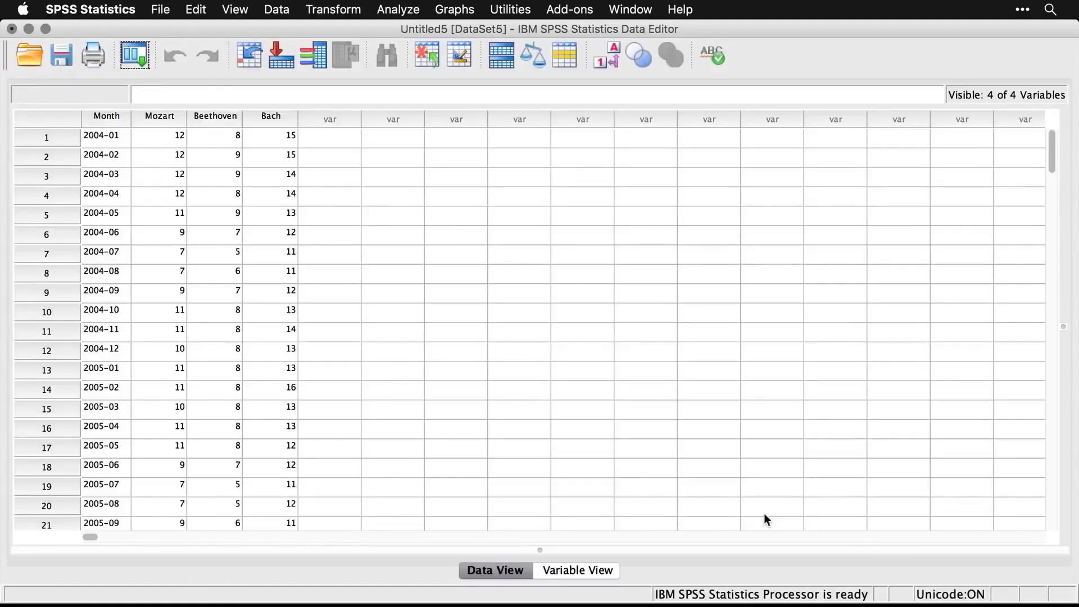
Set the measurement level of Mozart, Beethoven and Bach in the imported mbb.txt dataset to Scale, and return to the data values
click(588, 568)
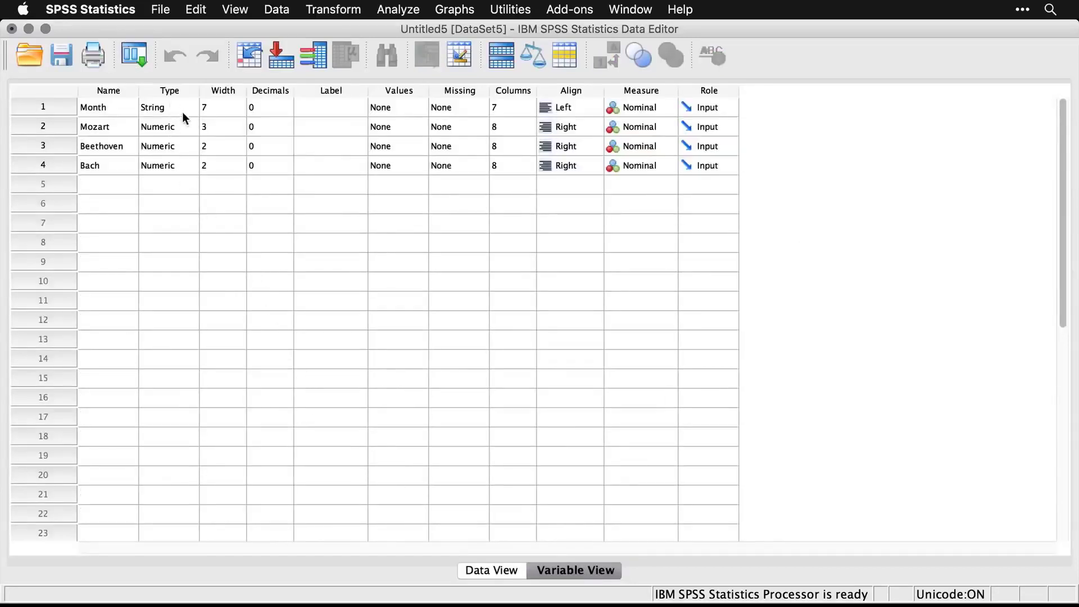
click(220, 171)
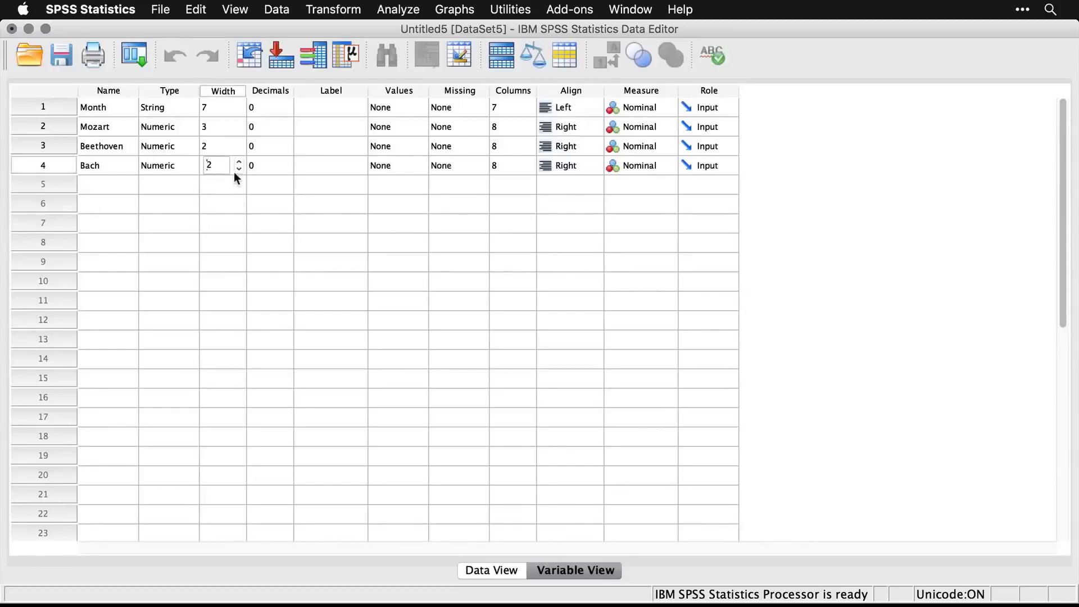
click(266, 179)
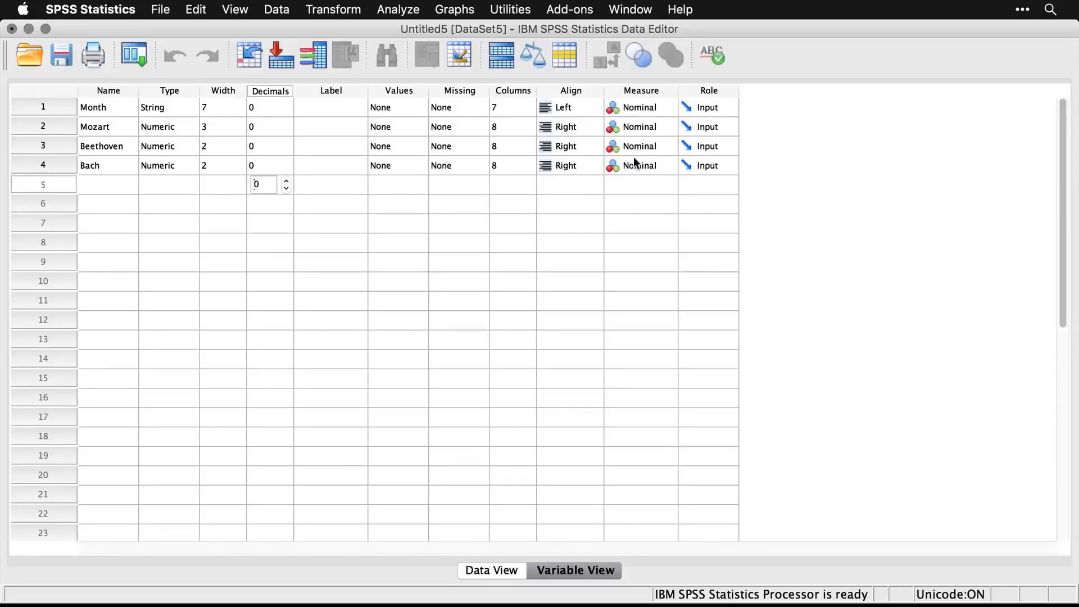
click(651, 126)
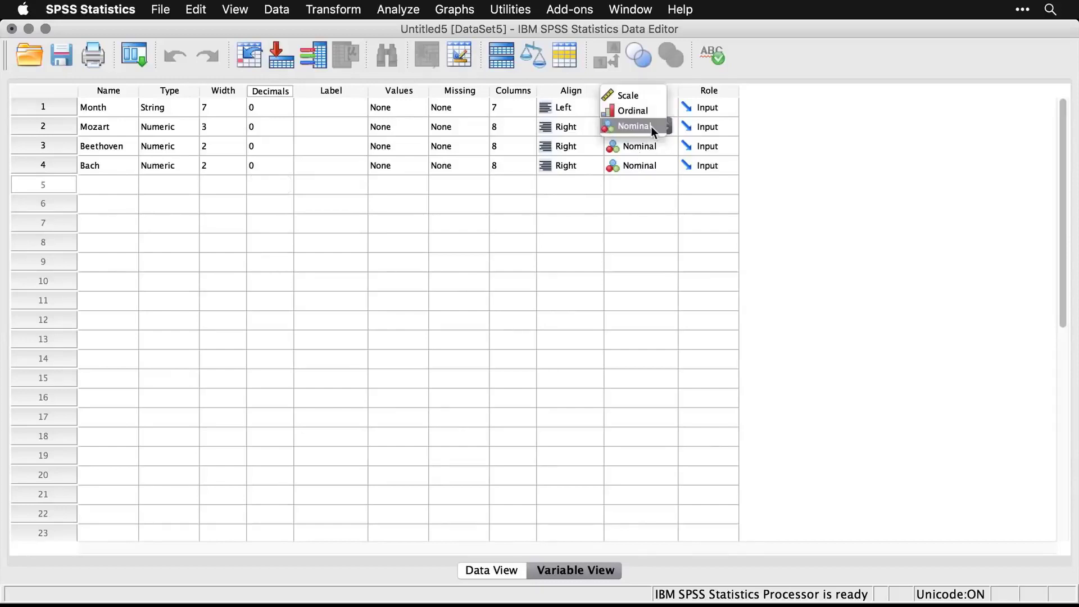
click(639, 96)
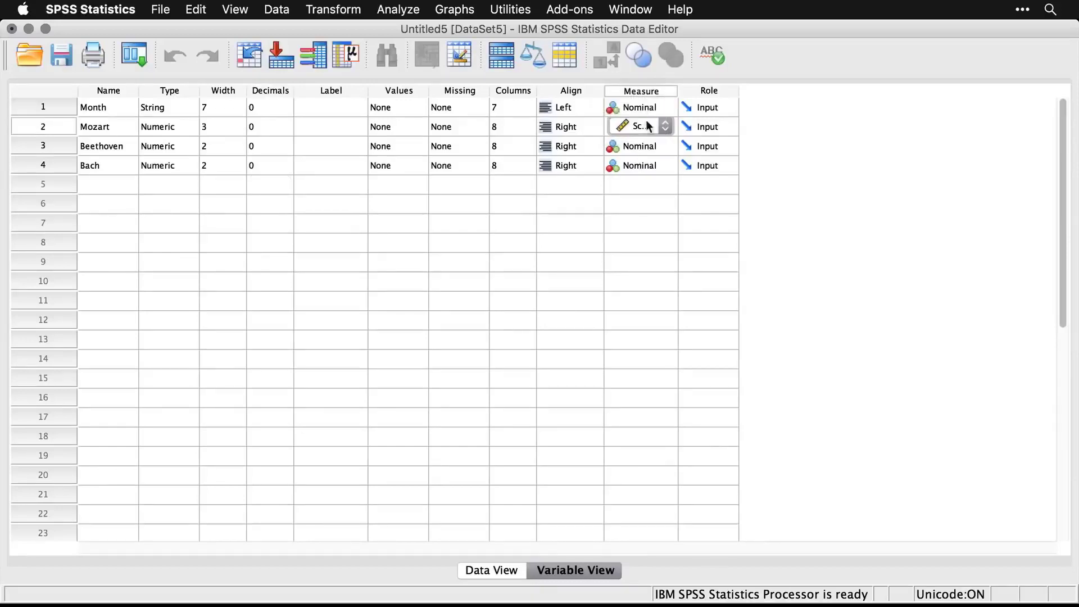
click(638, 145)
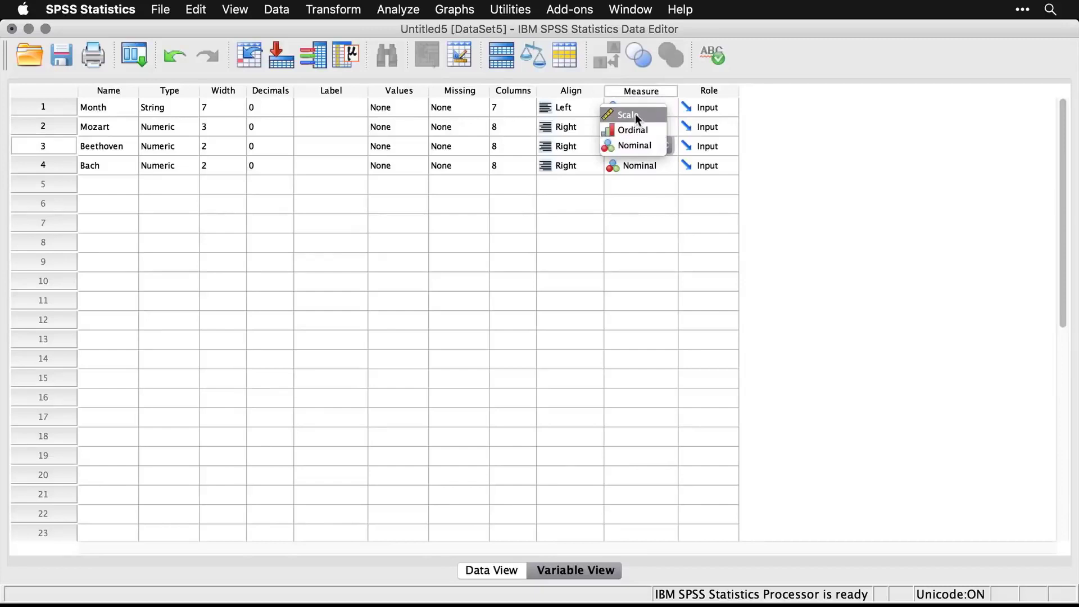
click(636, 115)
click(642, 165)
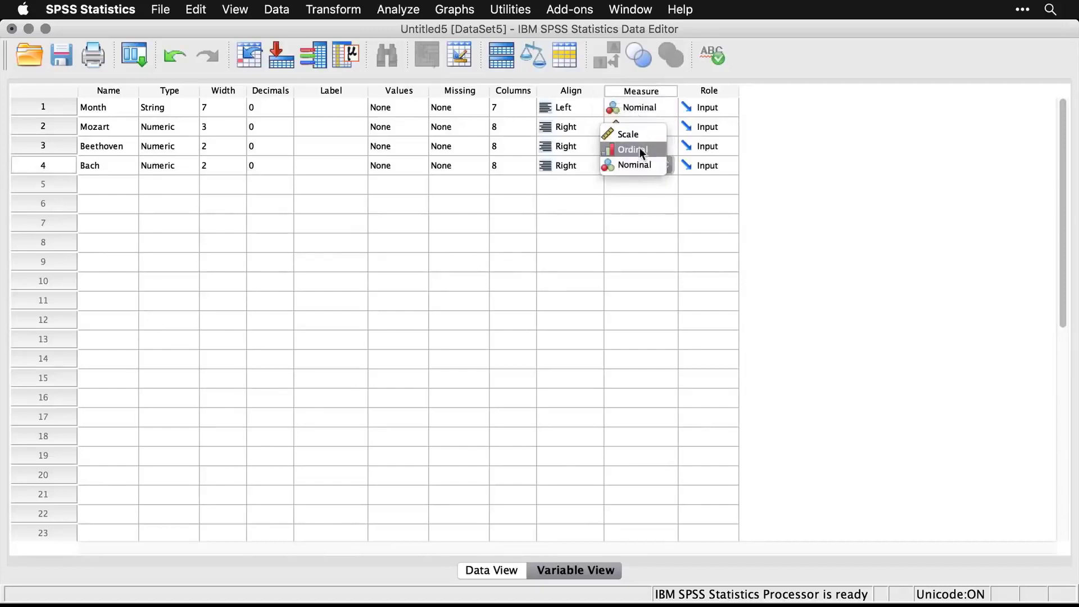
click(636, 133)
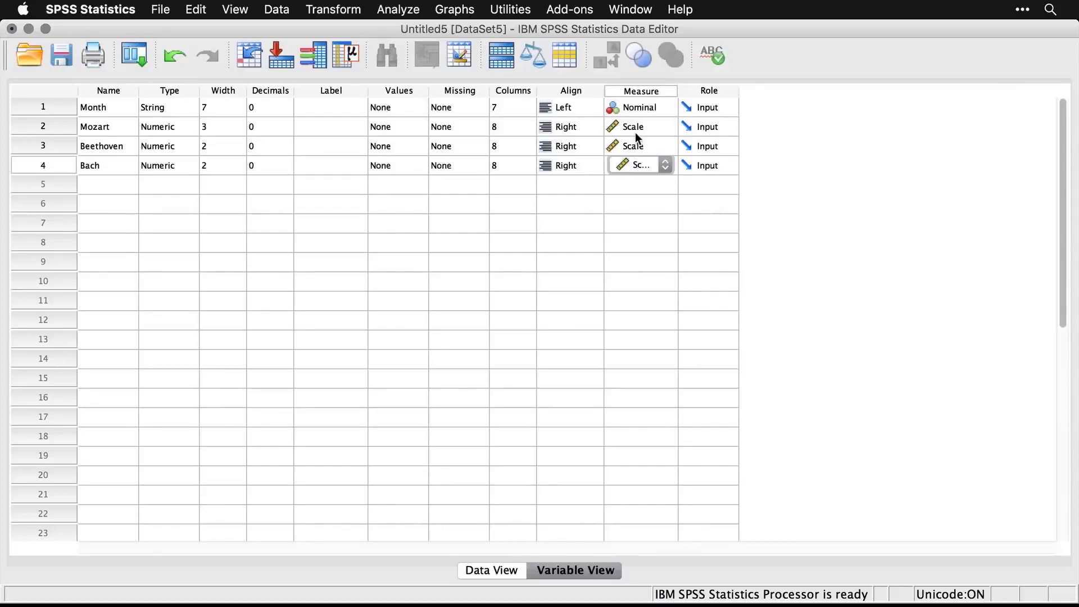
click(586, 187)
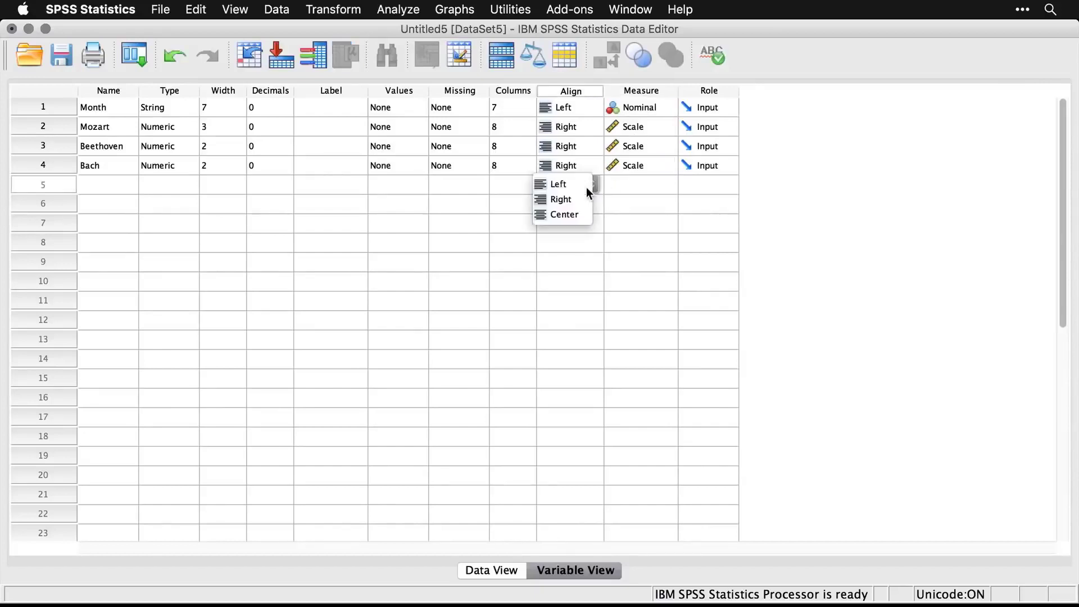
click(657, 192)
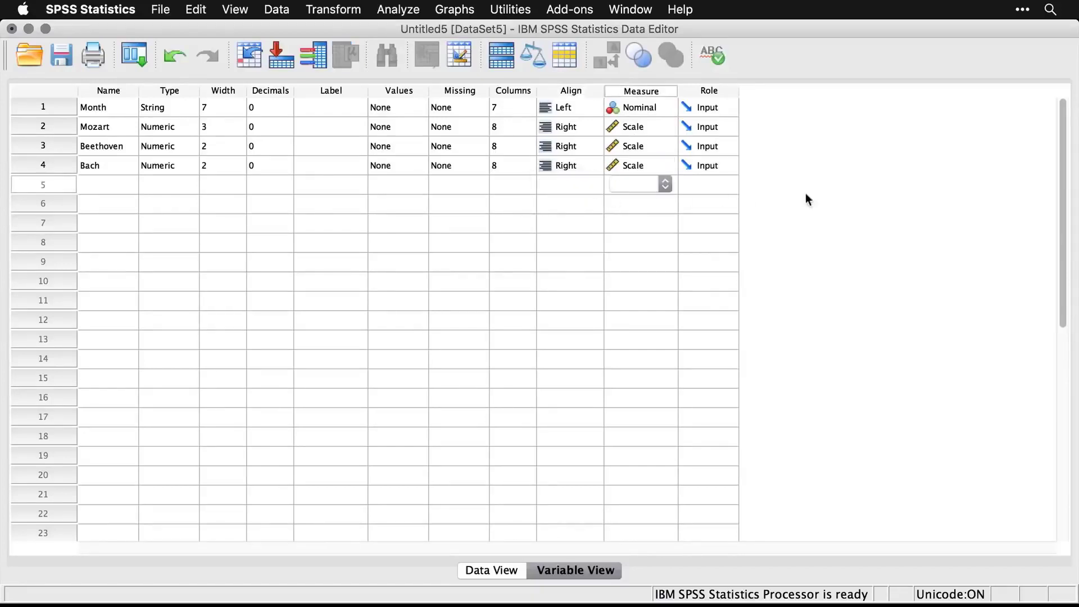
click(501, 575)
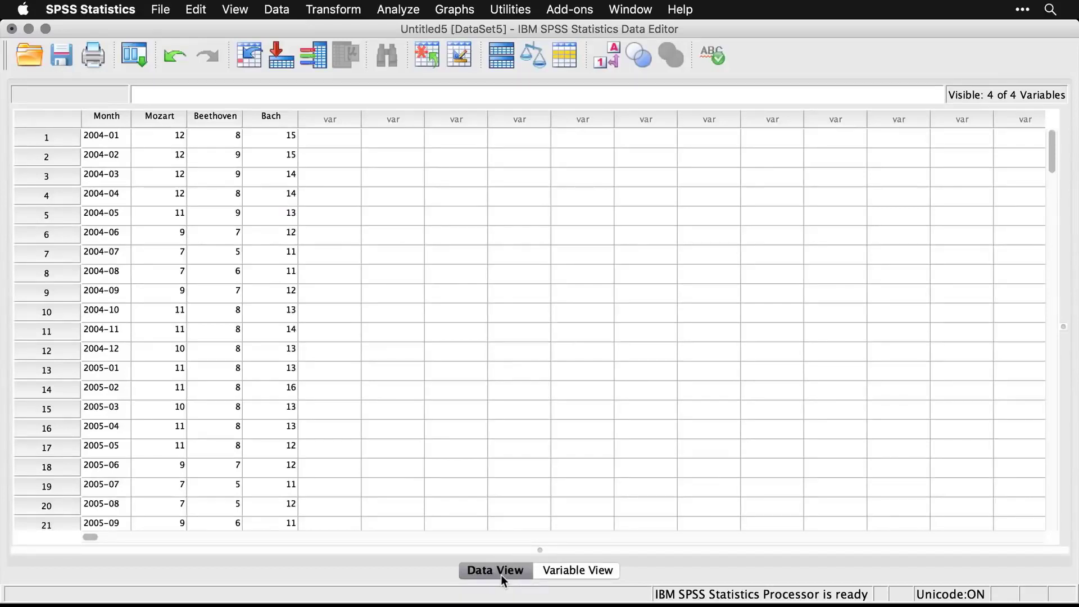
Create a new empty dataset and open mbb.csv from the Desktop, using the Text (*.txt, *.dat, *.csv, *.tab) file type
key(super+n)
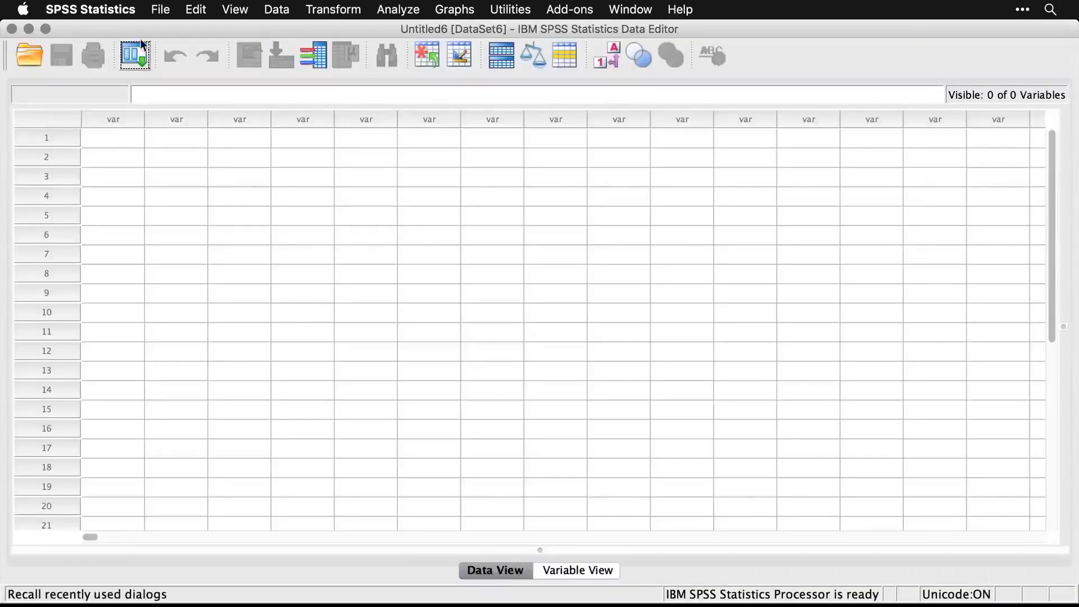
click(160, 10)
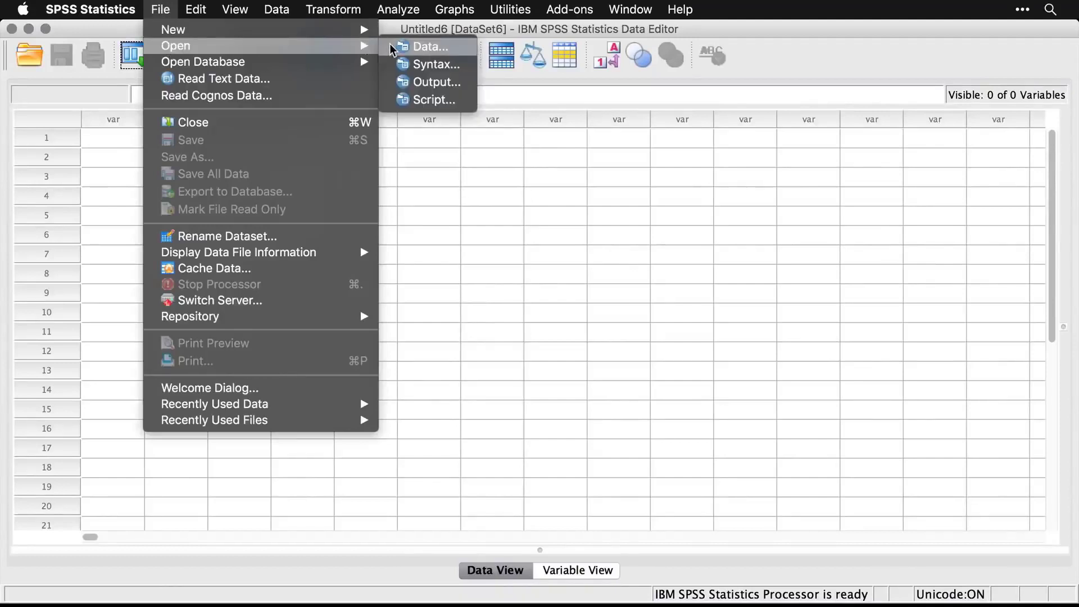
click(394, 47)
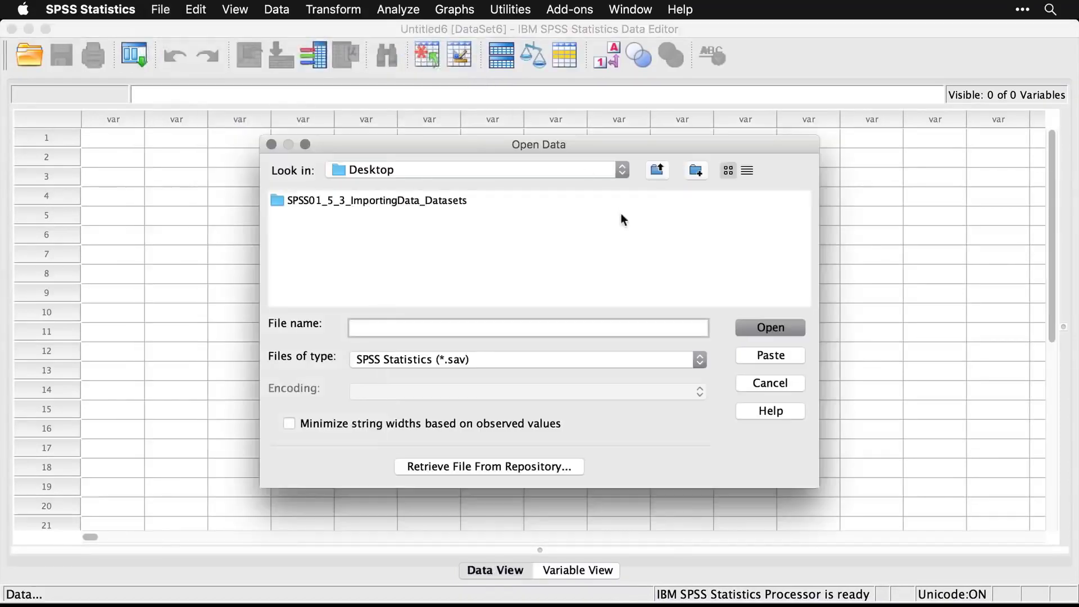
click(517, 361)
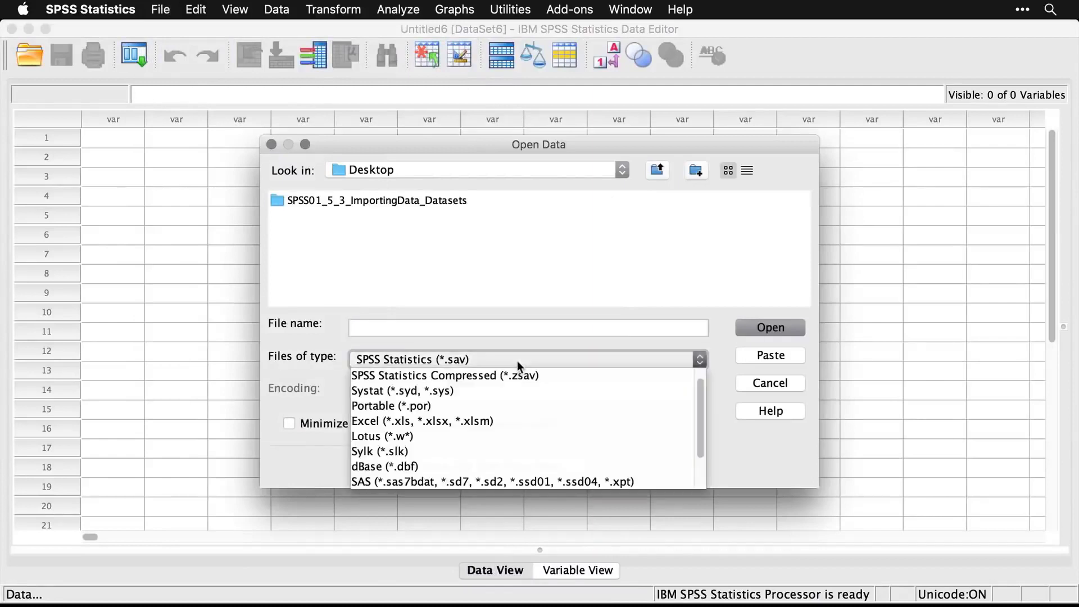
scroll(521, 409, down, 3)
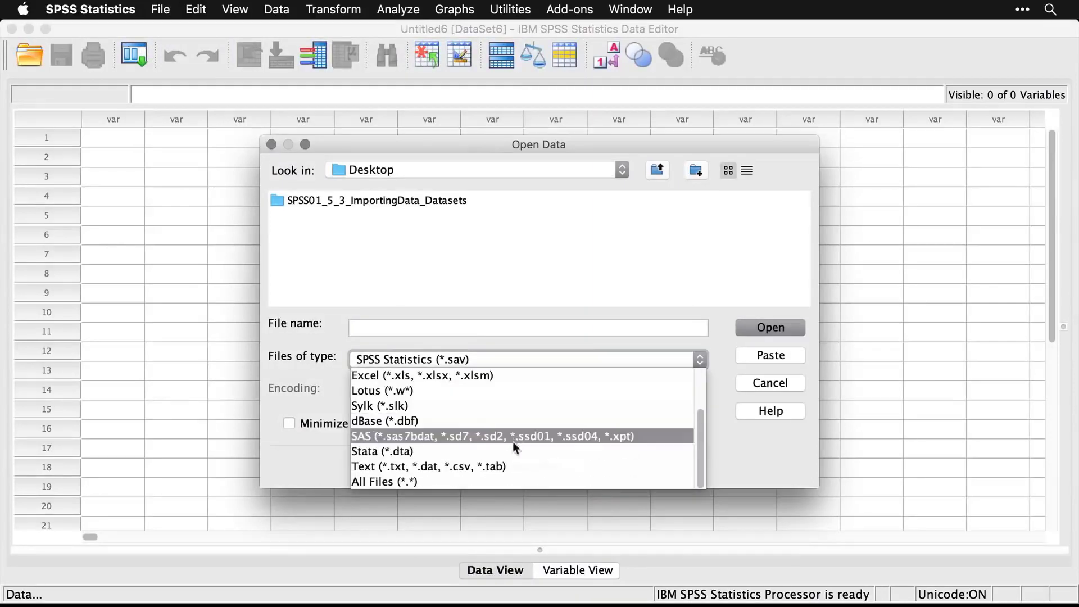
click(529, 466)
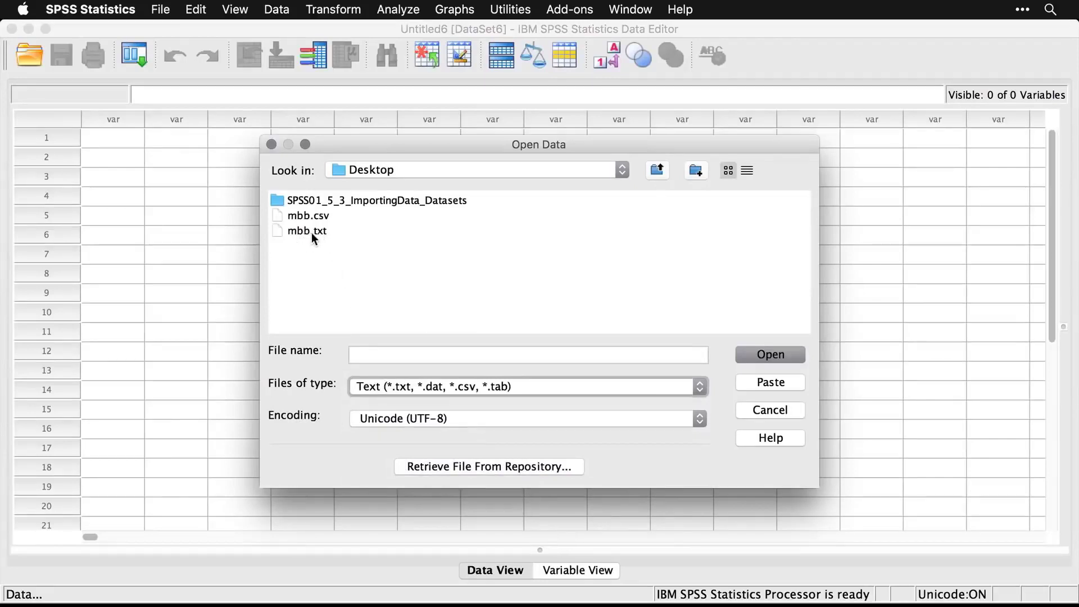
click(306, 216)
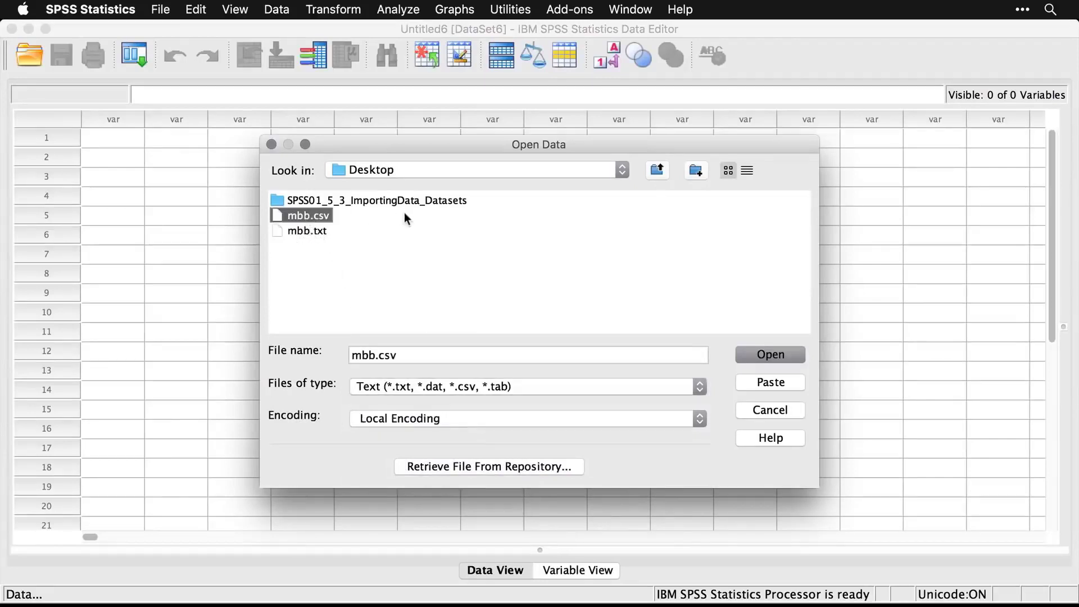
click(775, 360)
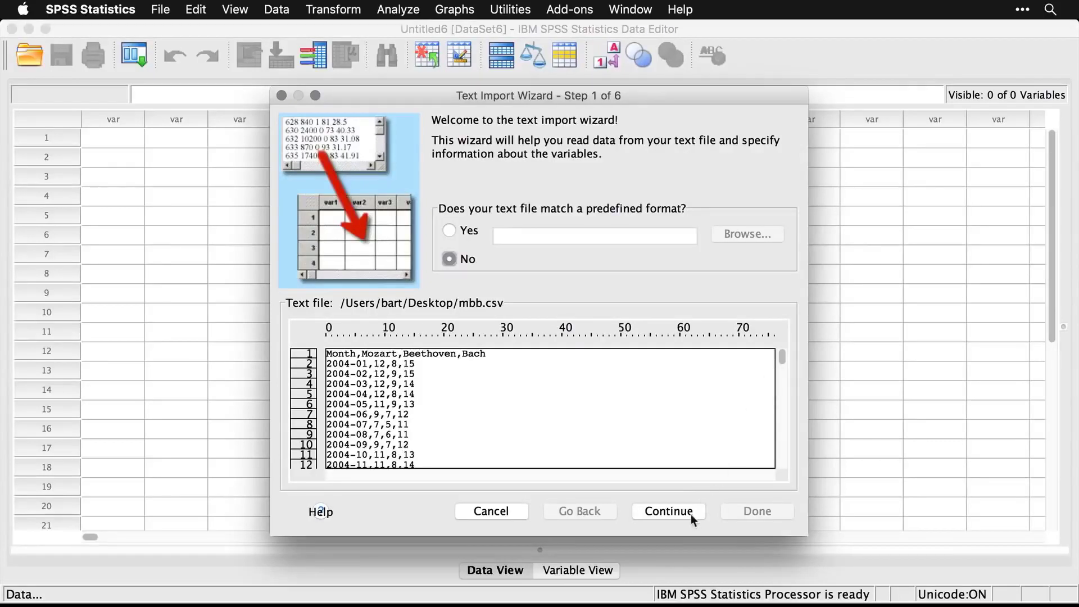
Complete the import of mbb.csv with variable names included at the top of the file, keeping the comma delimiter and other default settings
click(675, 516)
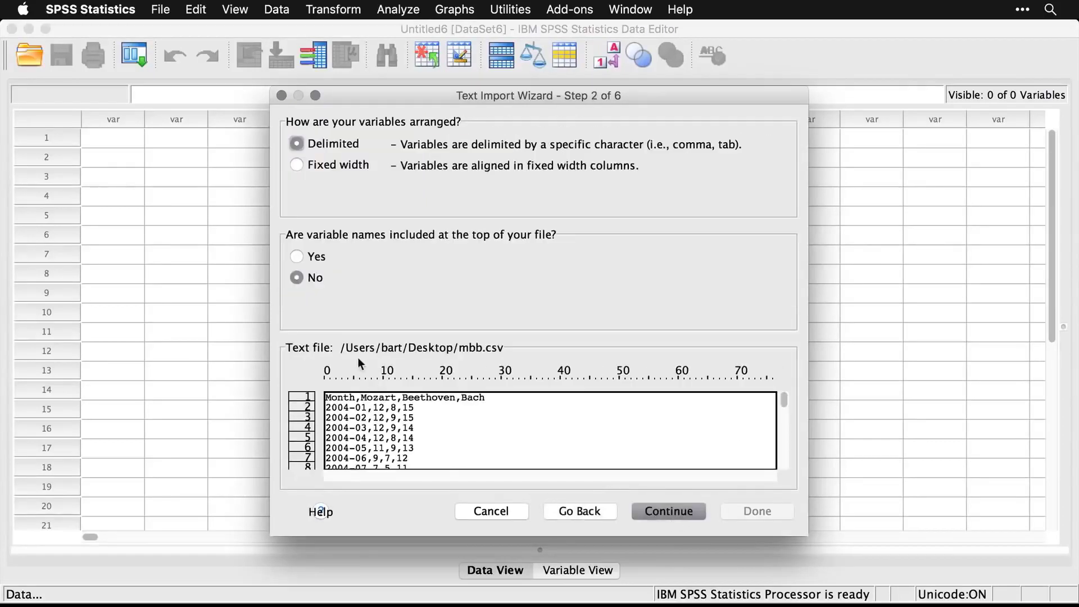
click(301, 256)
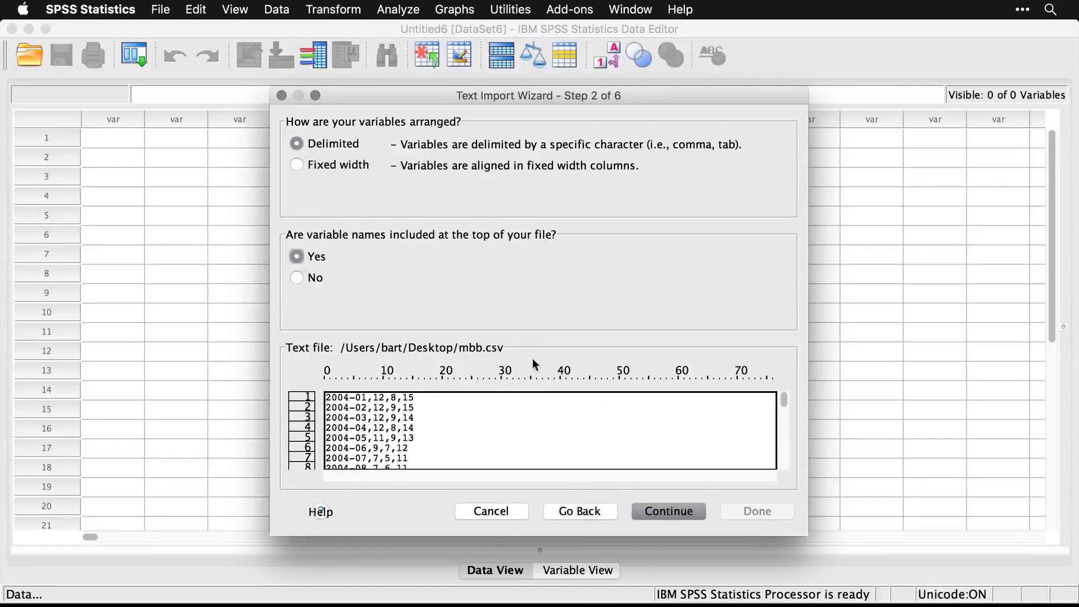
click(676, 519)
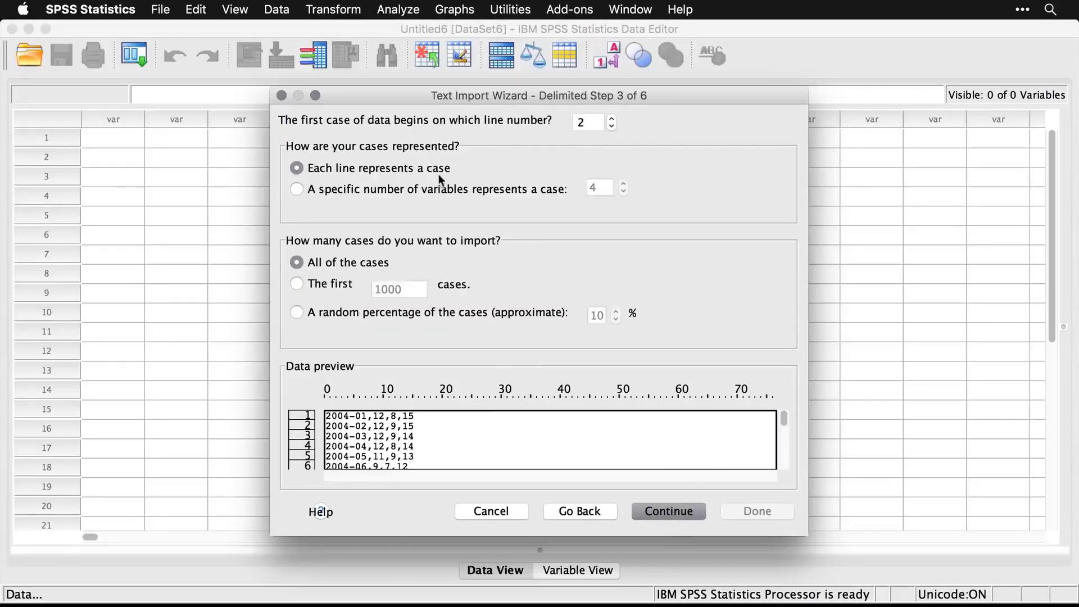
click(682, 516)
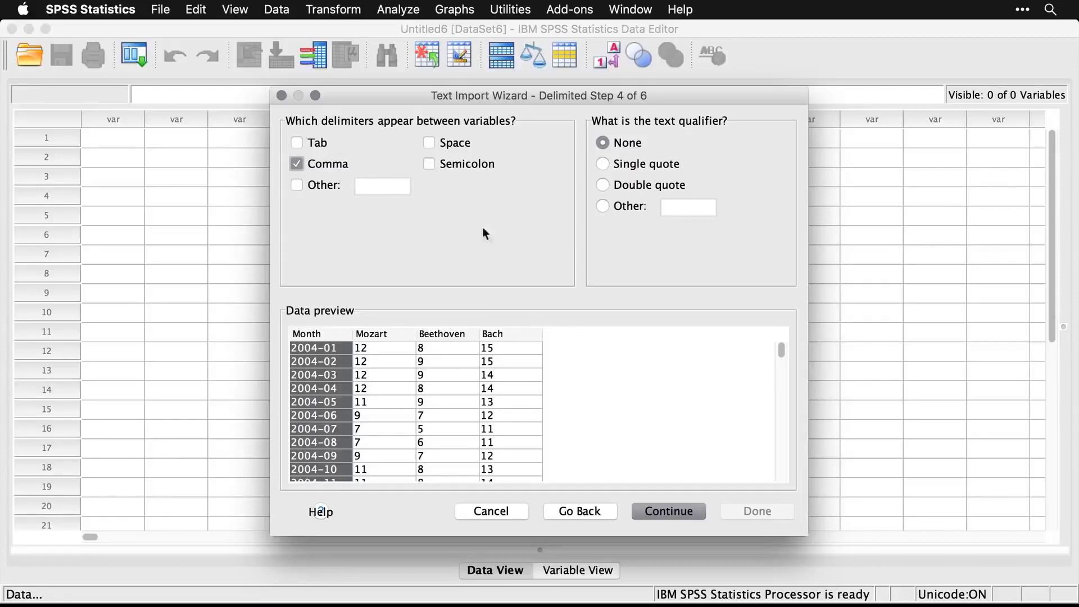
click(680, 511)
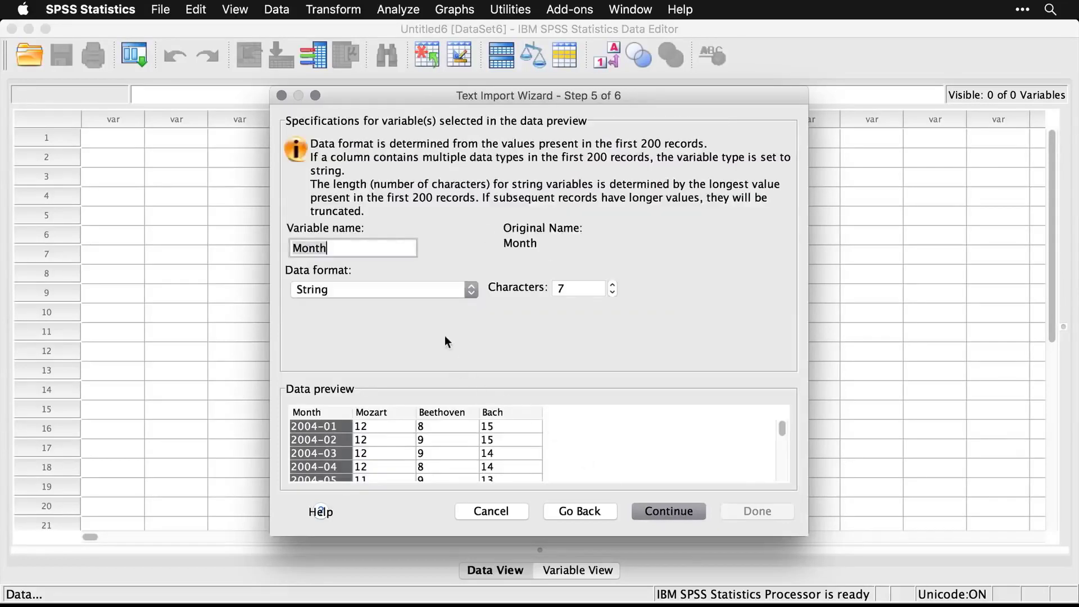
click(680, 511)
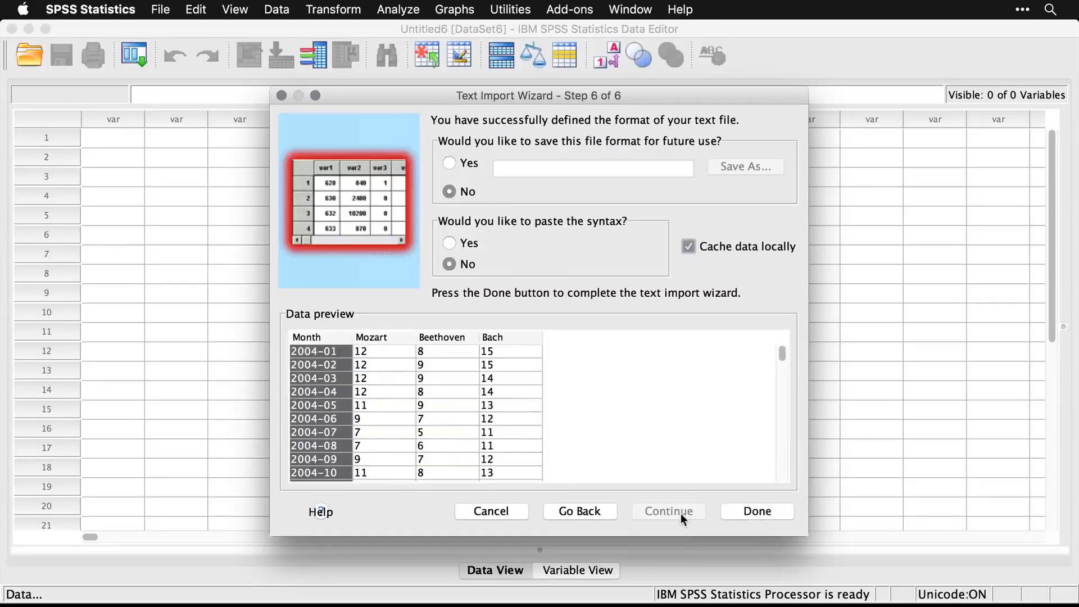
click(768, 509)
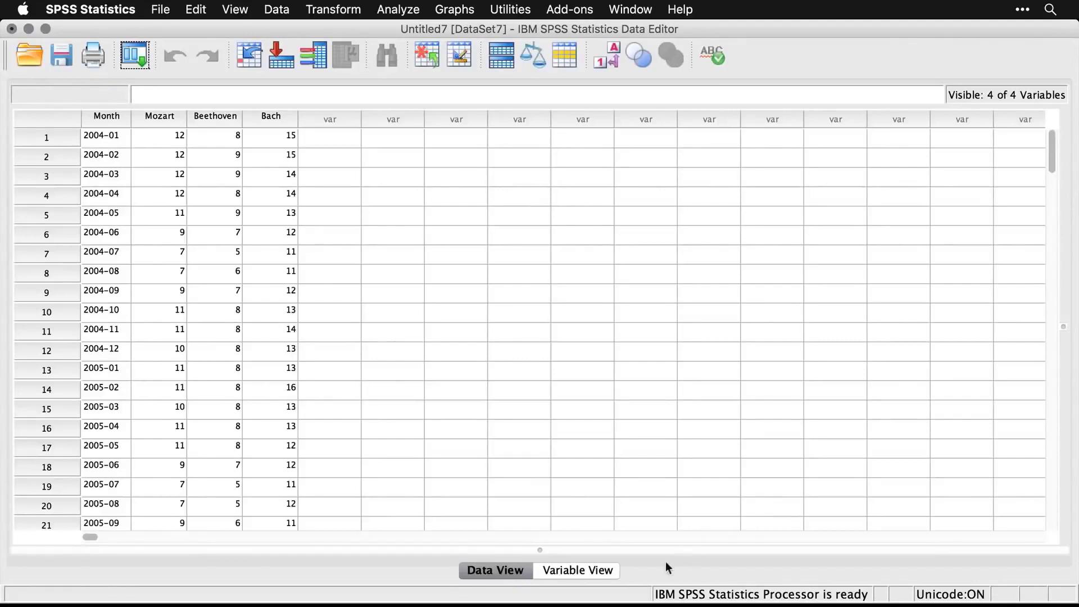
Change the measure of the three composer variables in the dataset imported from mbb.csv to Scale
click(578, 573)
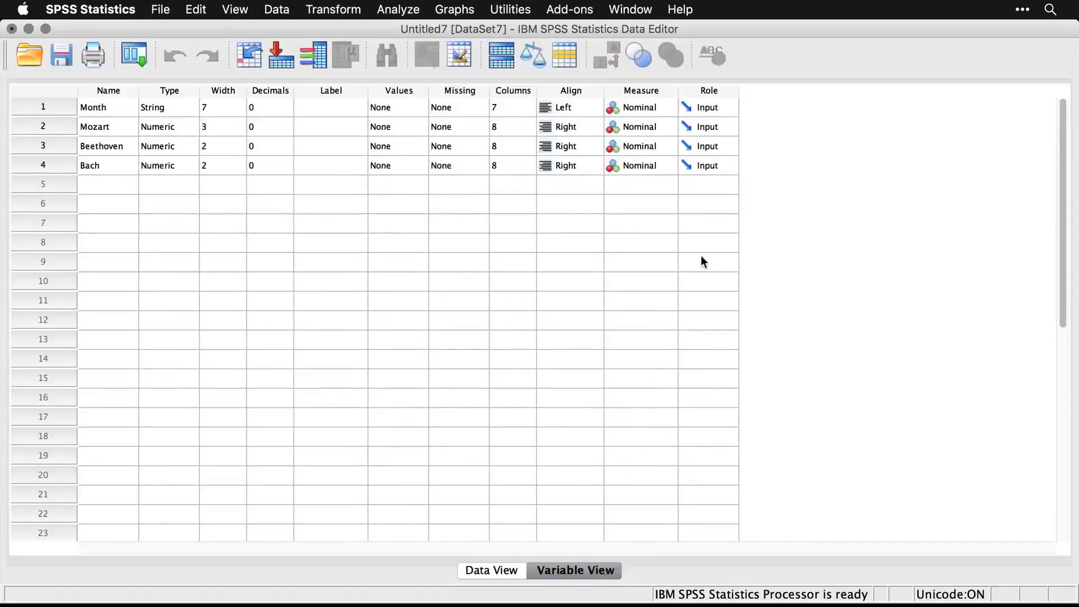
click(649, 126)
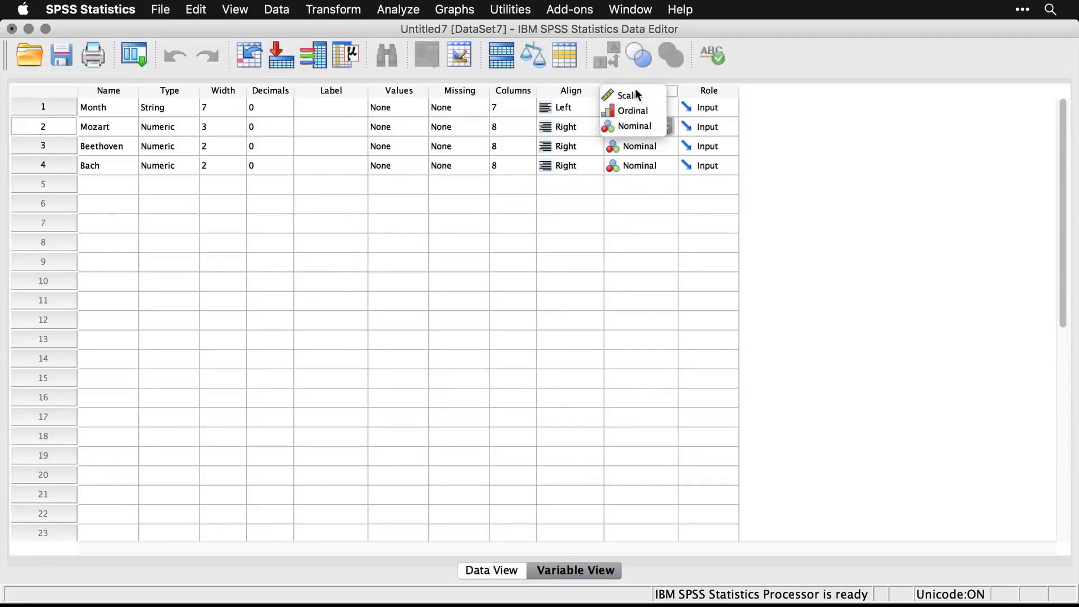
click(636, 92)
click(636, 142)
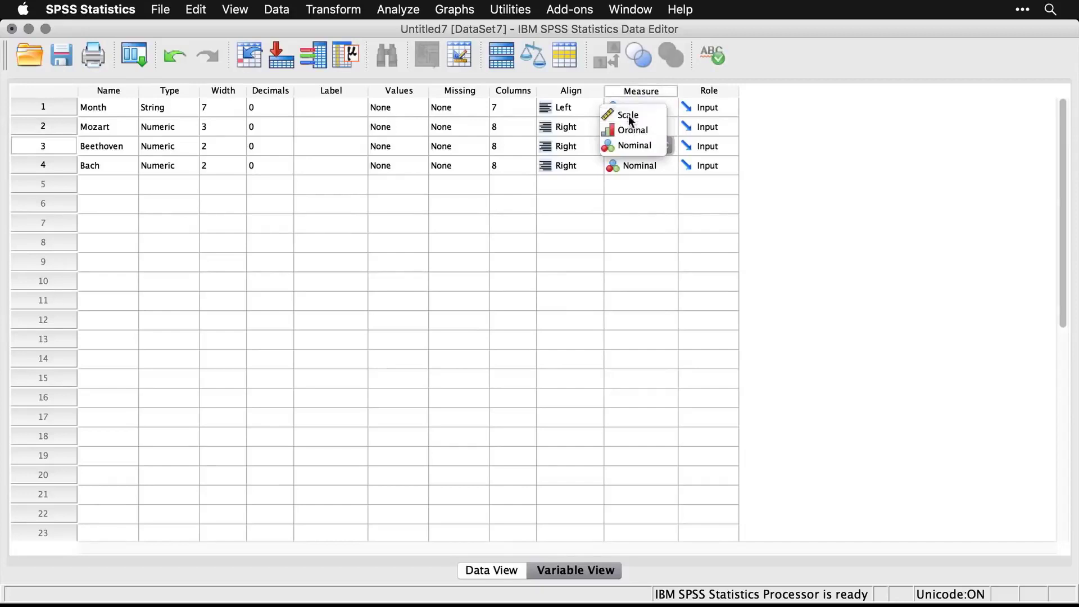
click(629, 115)
click(636, 167)
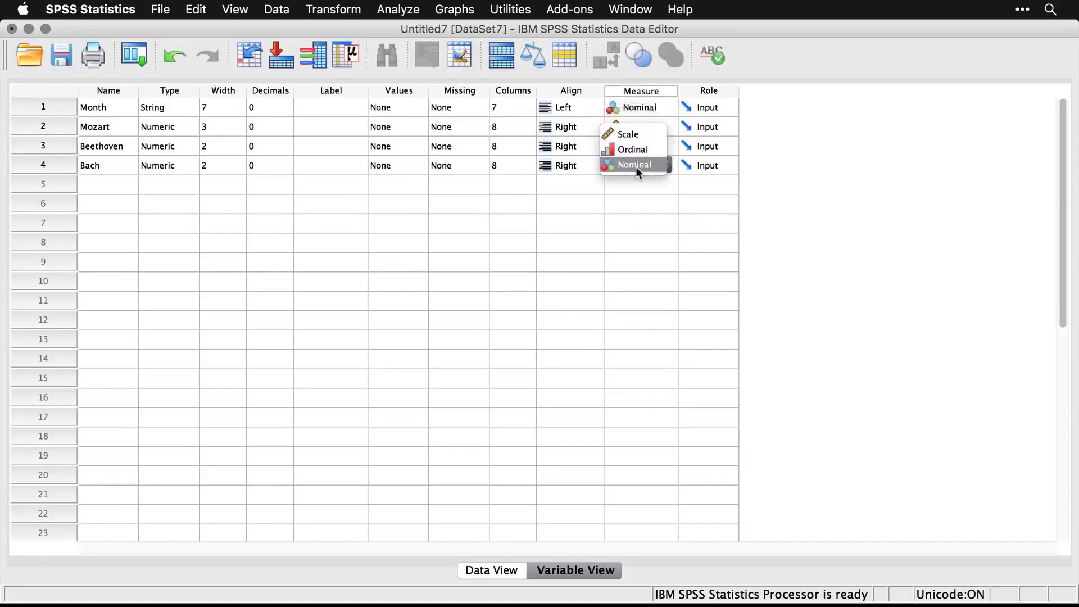
click(637, 134)
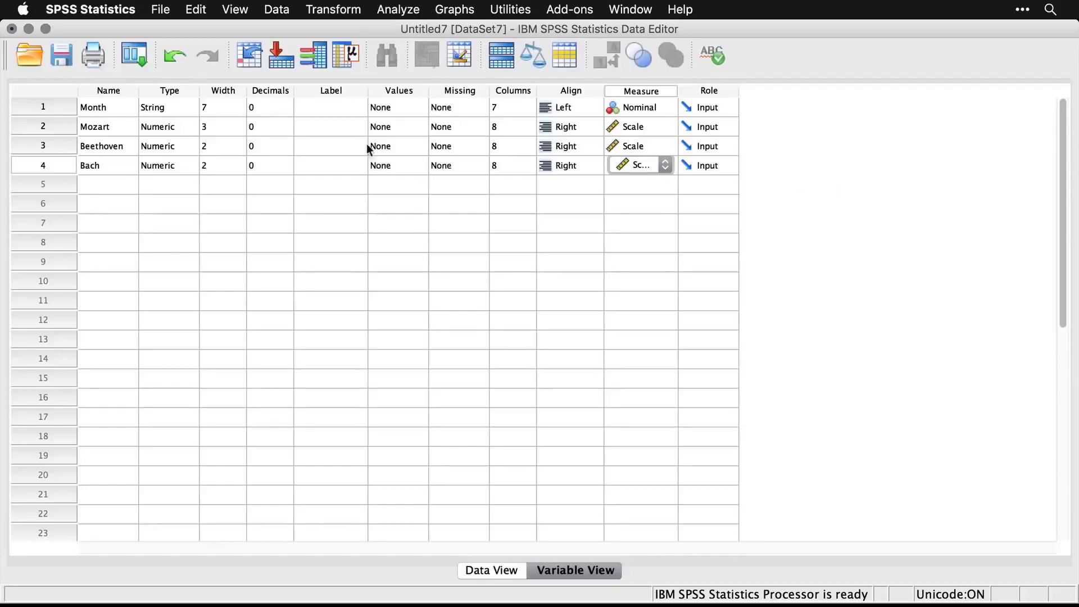
Import mbb.xlsx from the Desktop using the Excel (*.xls, *.xlsx, *.xlsm) file type, reading variable names from the first row of data
click(160, 9)
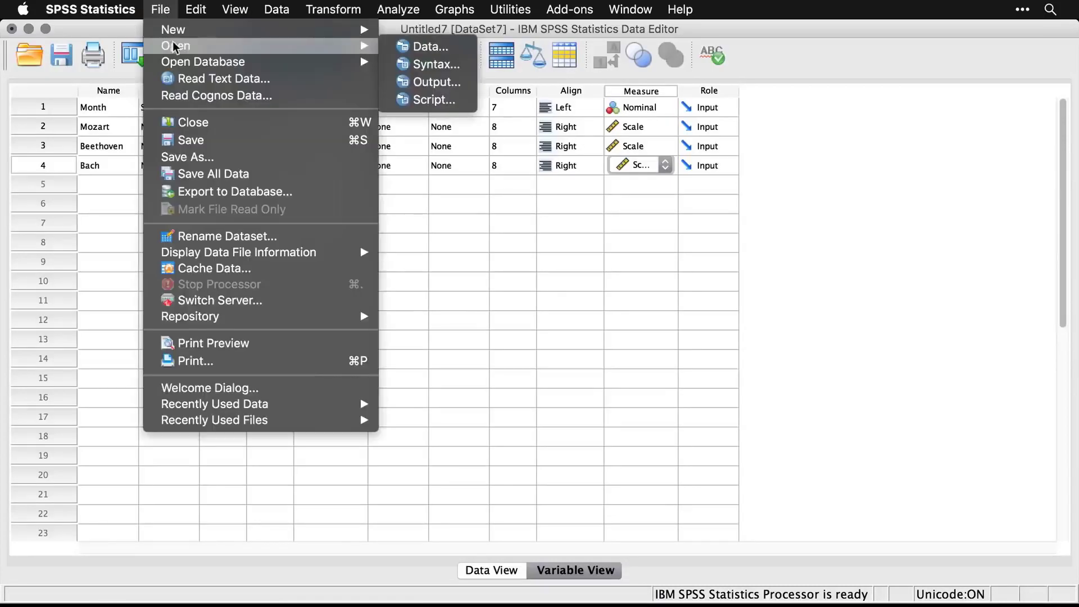
mouse_move(382, 36)
click(406, 49)
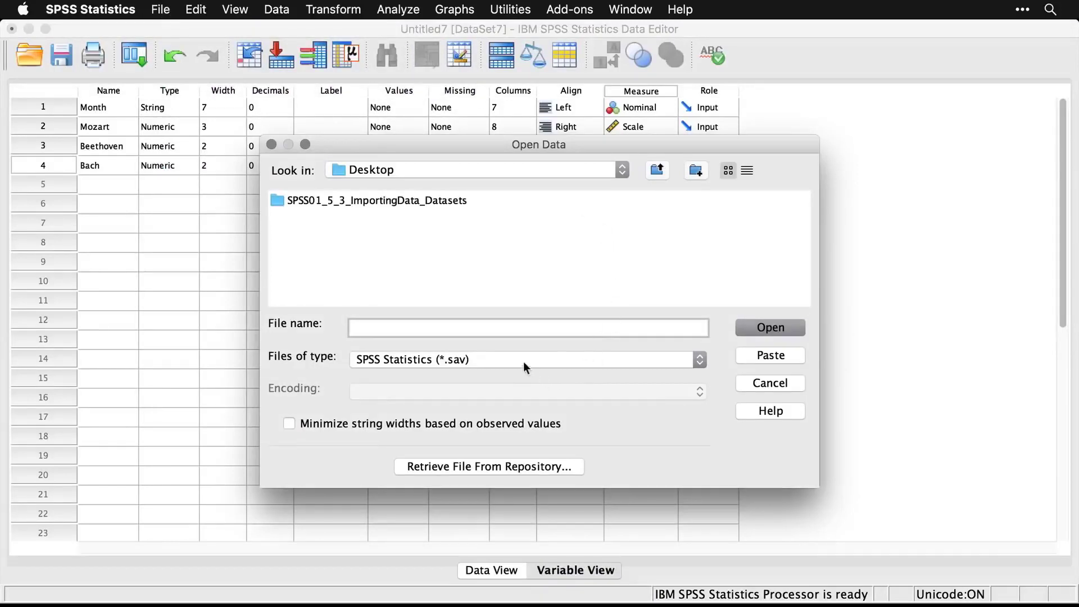
click(521, 361)
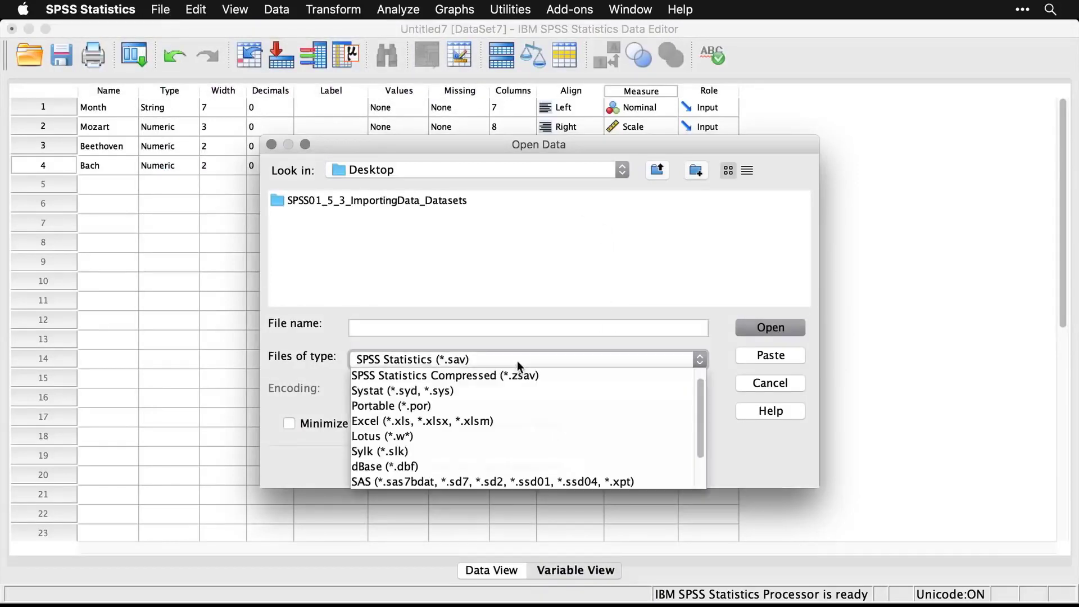
click(543, 421)
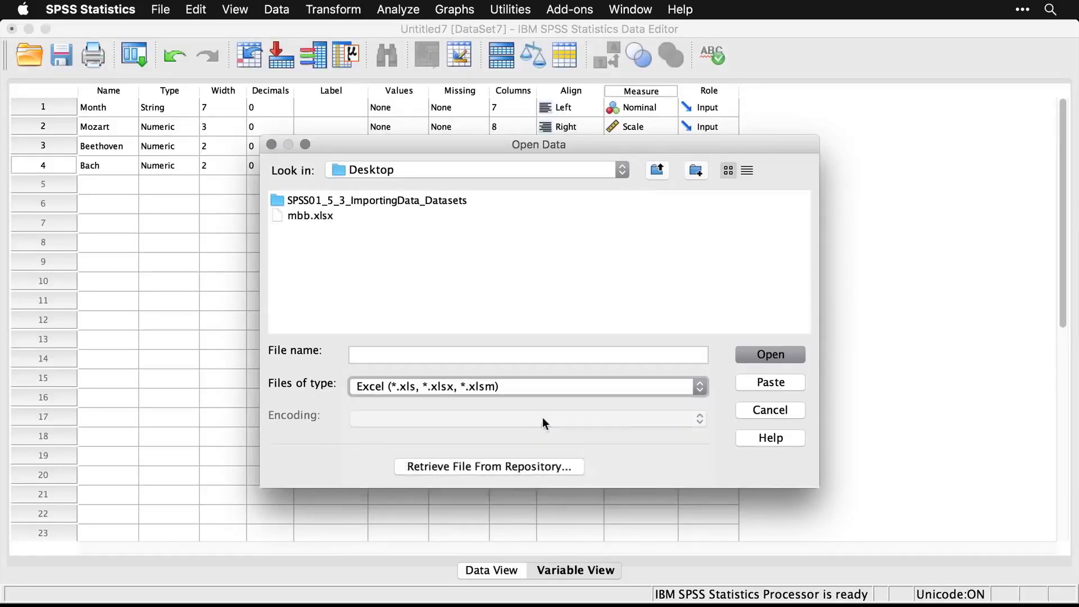
click(308, 217)
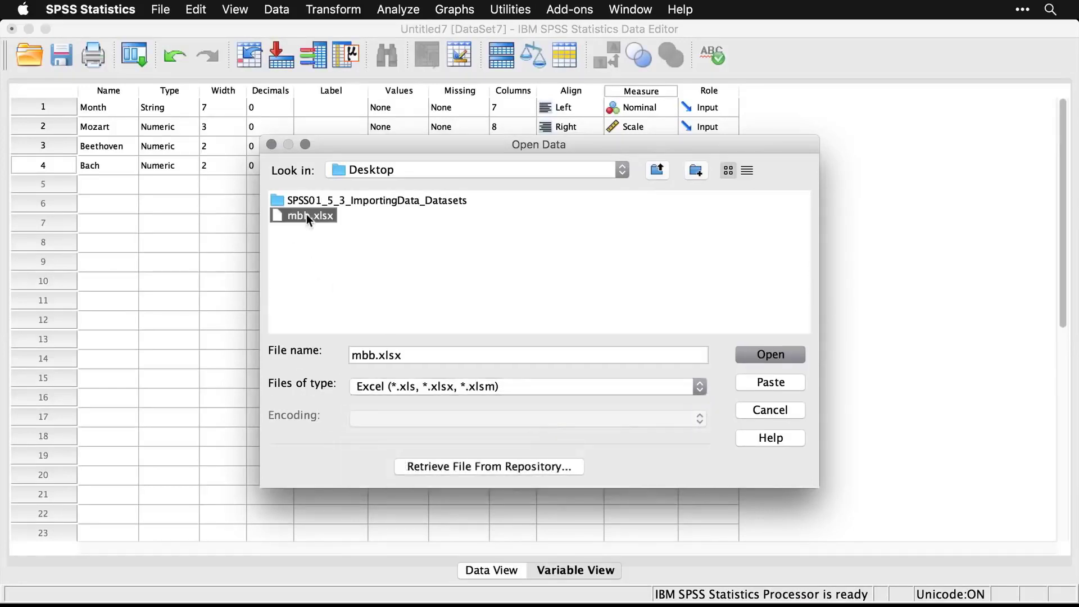
click(771, 355)
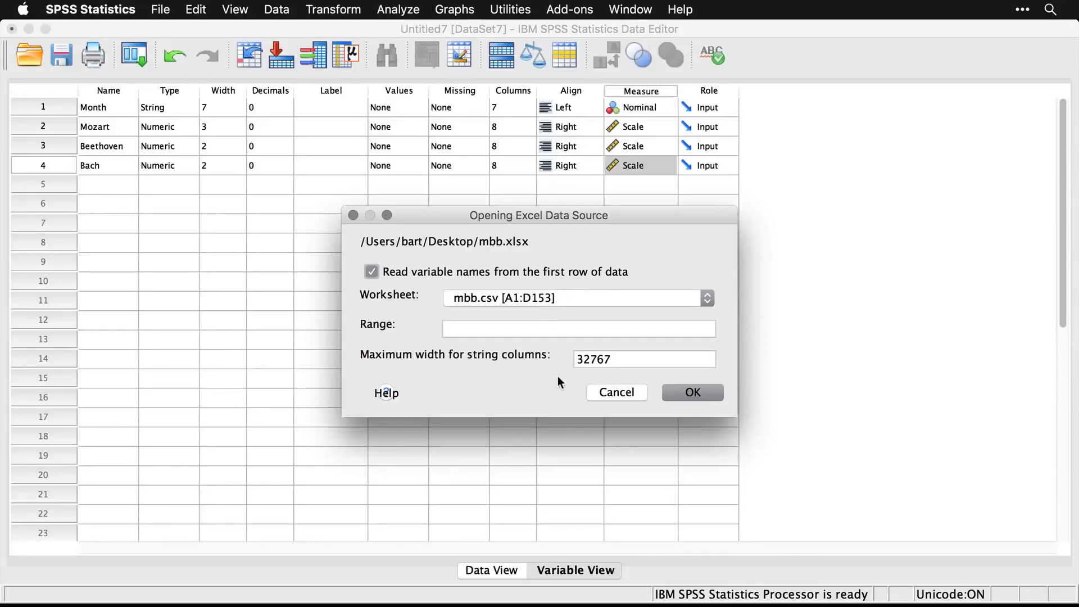
click(696, 393)
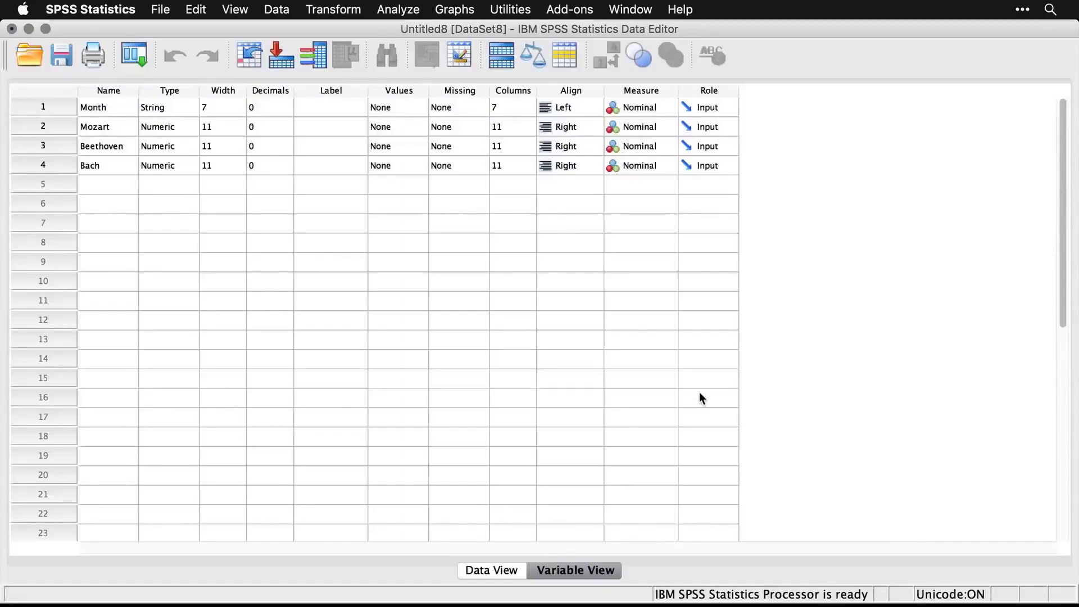
Check the imported Excel data values and set the measure of Mozart, Beethoven and Bach to Scale
click(487, 576)
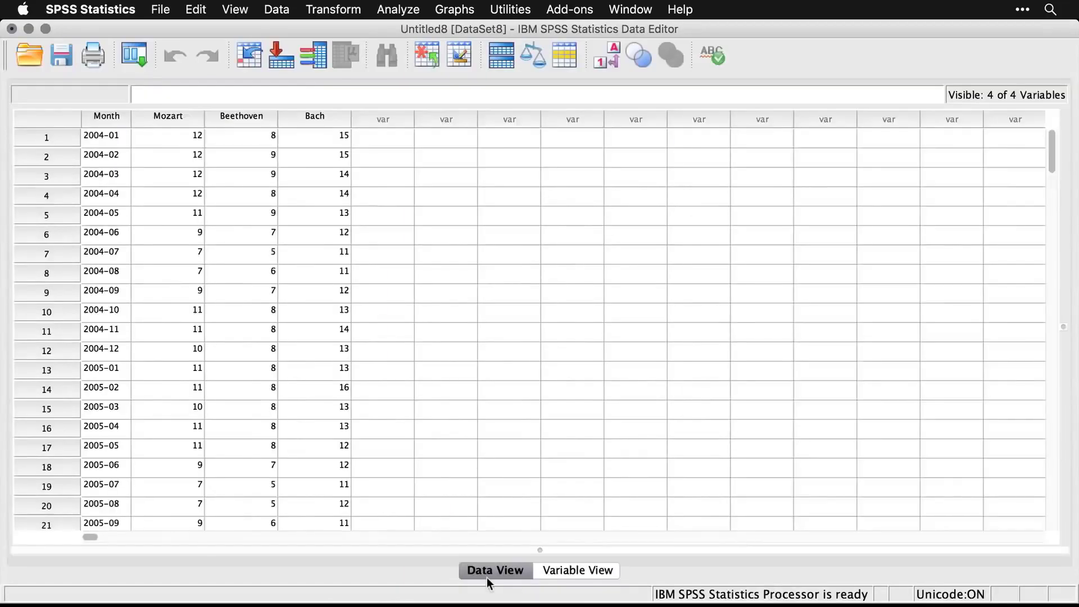
click(567, 570)
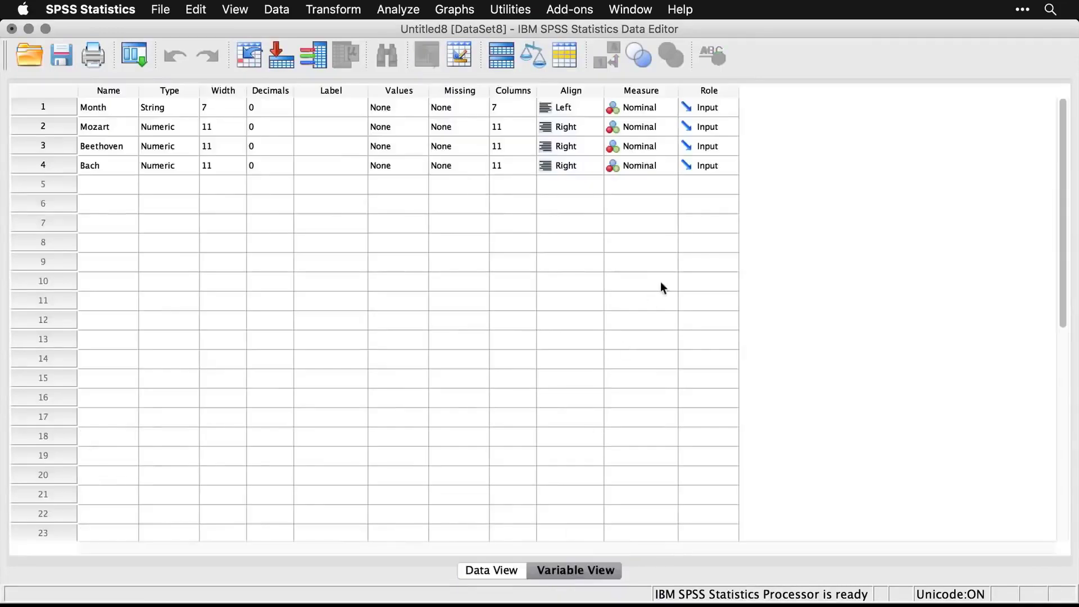
click(646, 126)
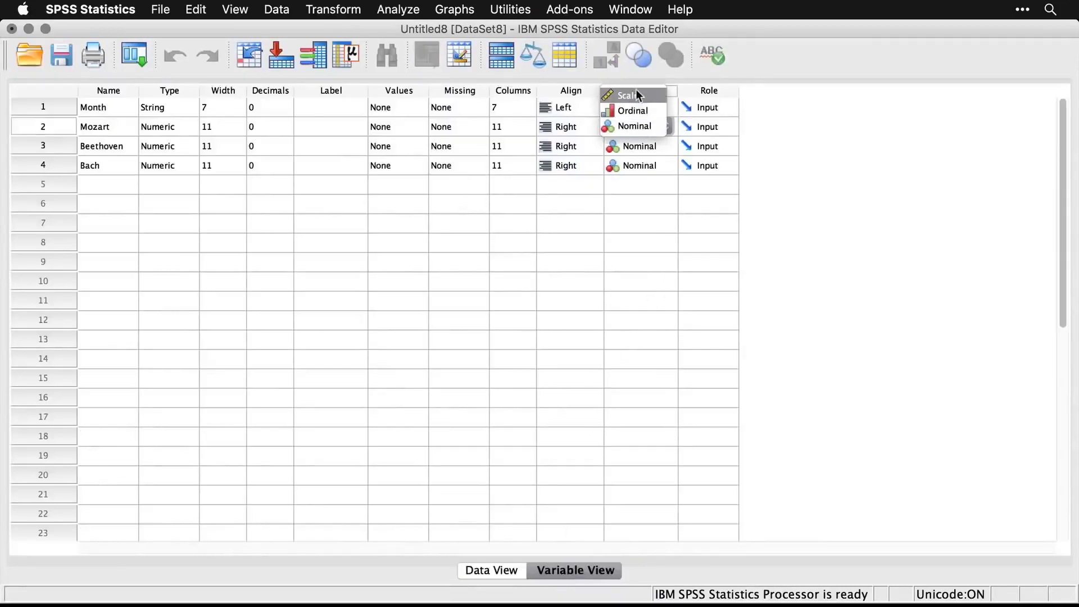
click(635, 90)
click(630, 145)
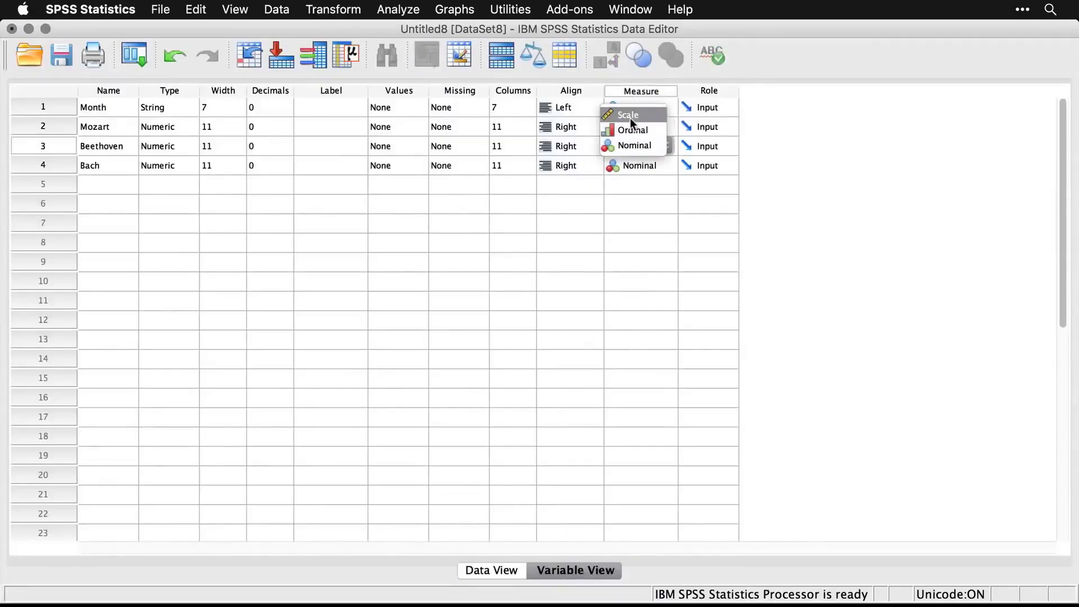
click(630, 118)
click(634, 166)
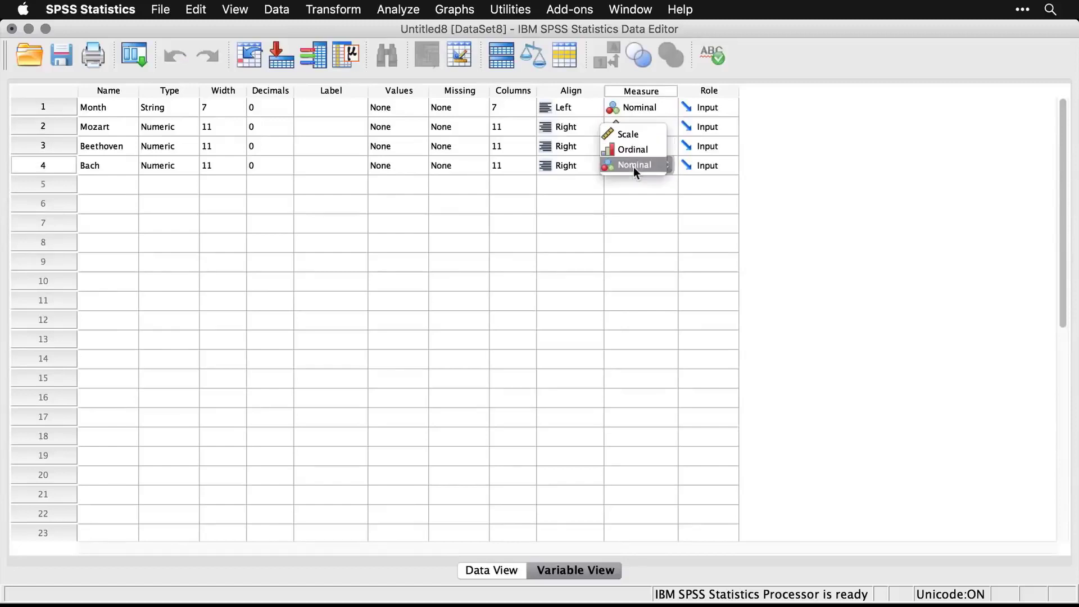
click(631, 133)
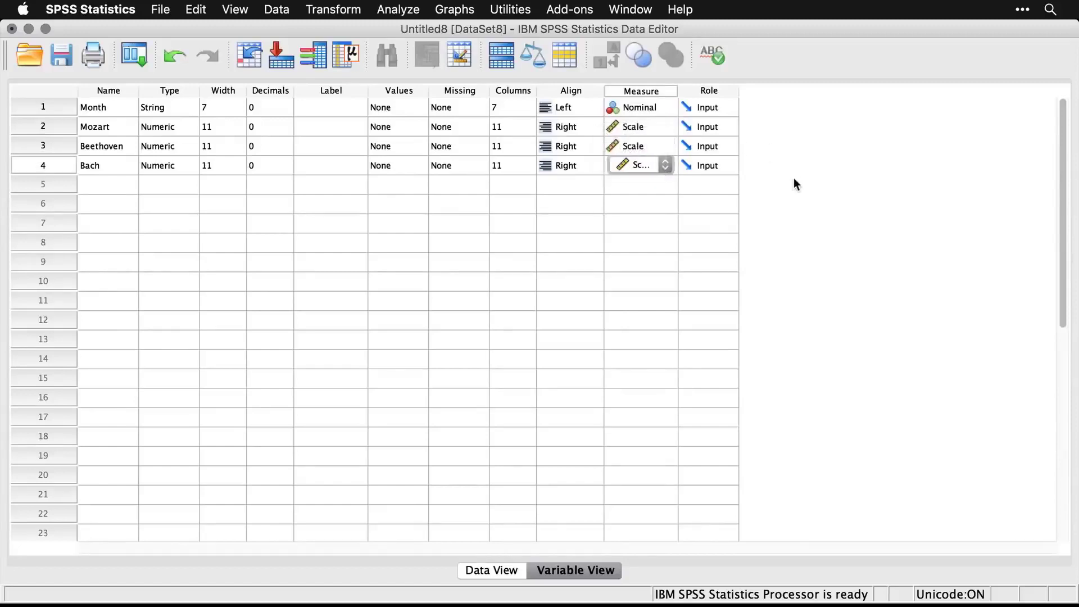
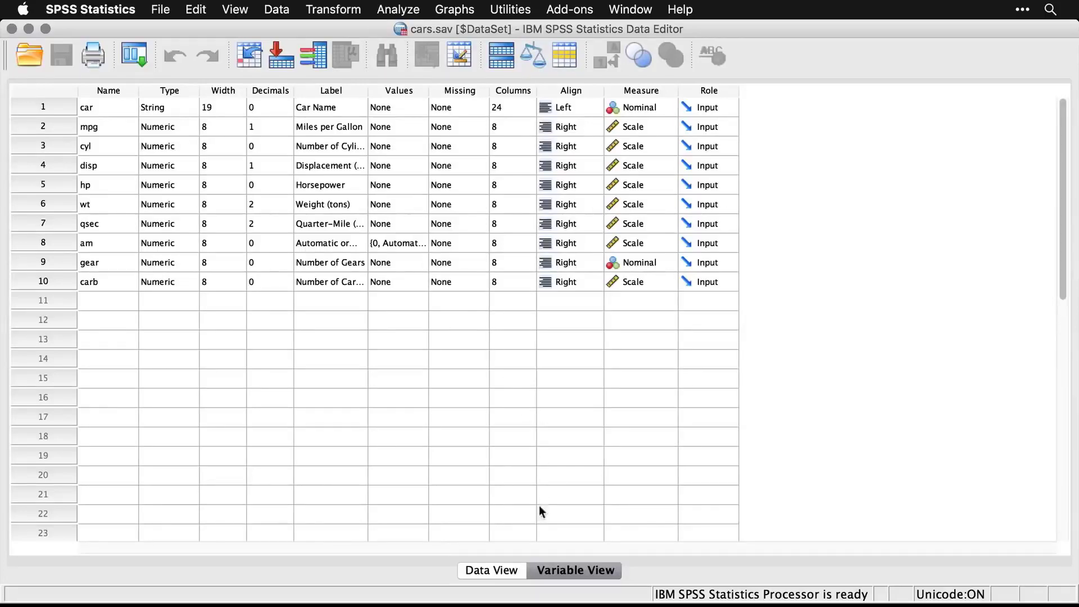
Show the data values of cars.sav with value labels displayed instead of numeric codes
click(487, 571)
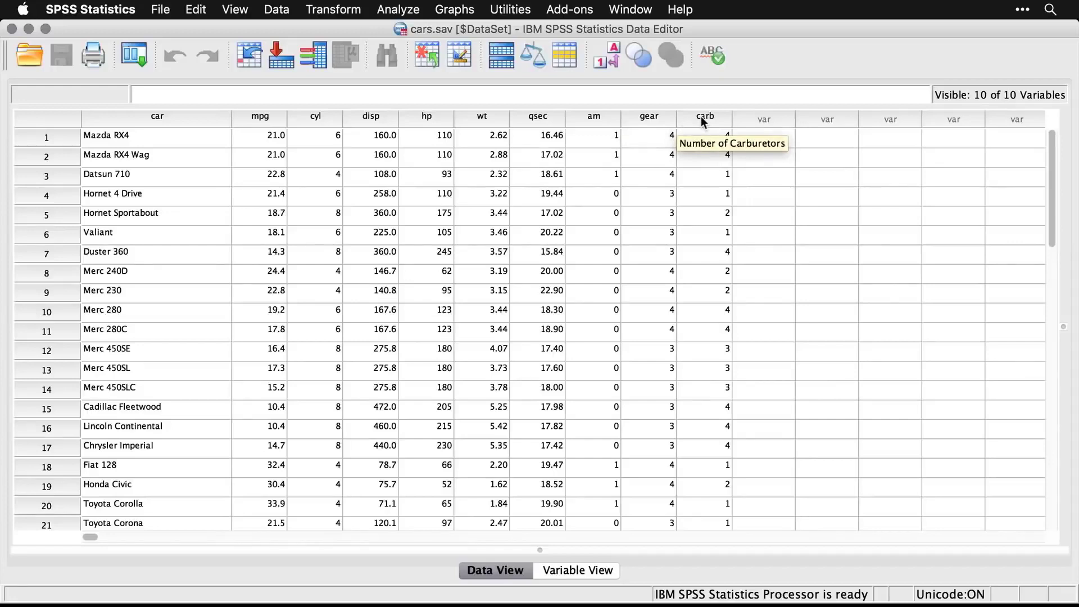
click(611, 64)
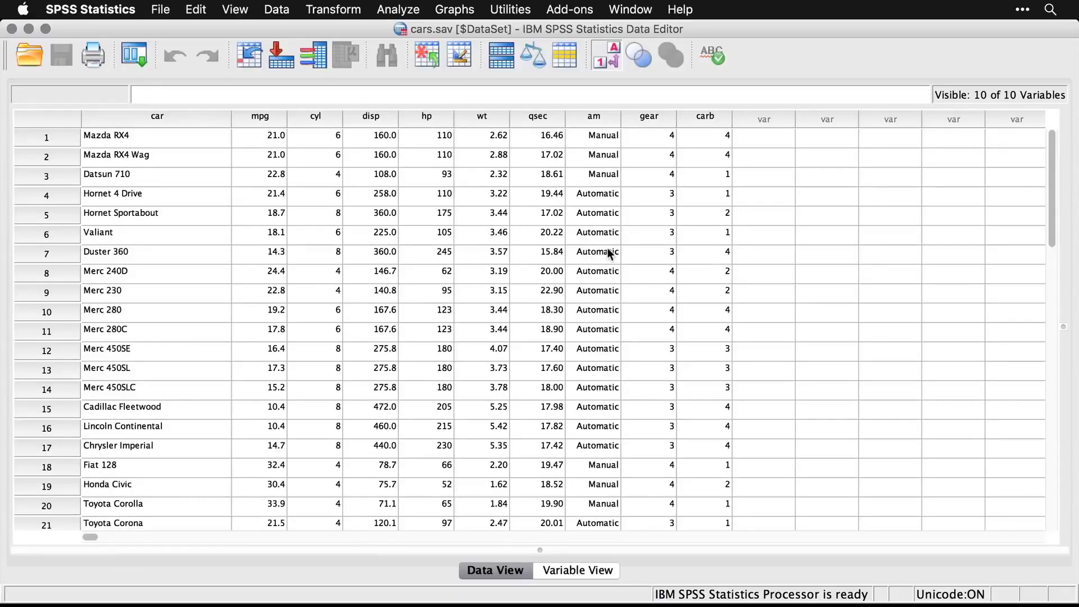
Switch to the hierarchical clustering syntax file and select the complete CLUSTER command under DEFAULT HIERARCHICAL CLUSTERING
key(super+grave)
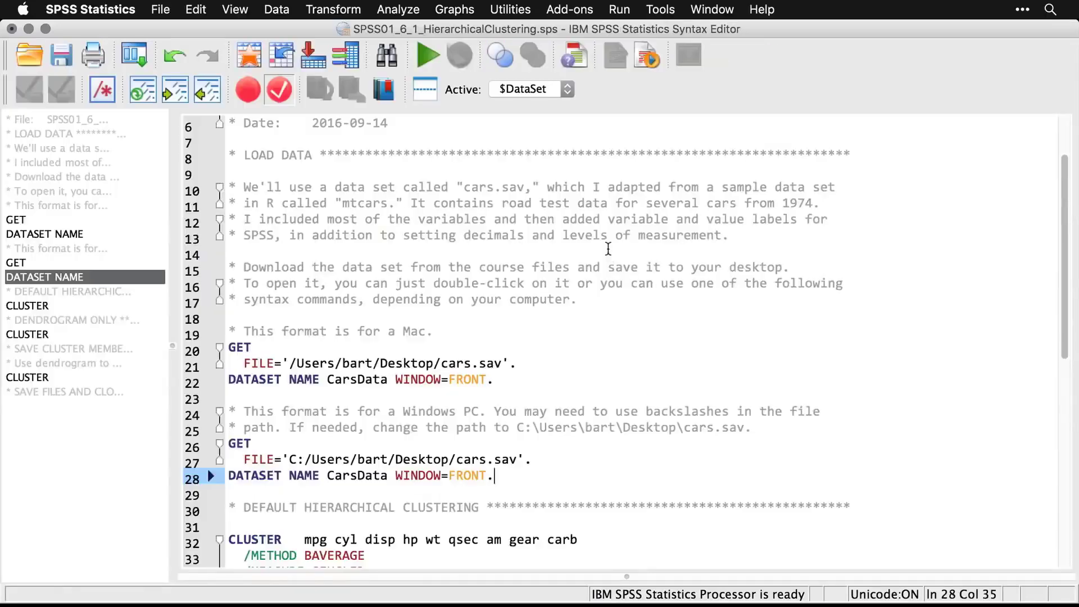
scroll(606, 322, down, 5)
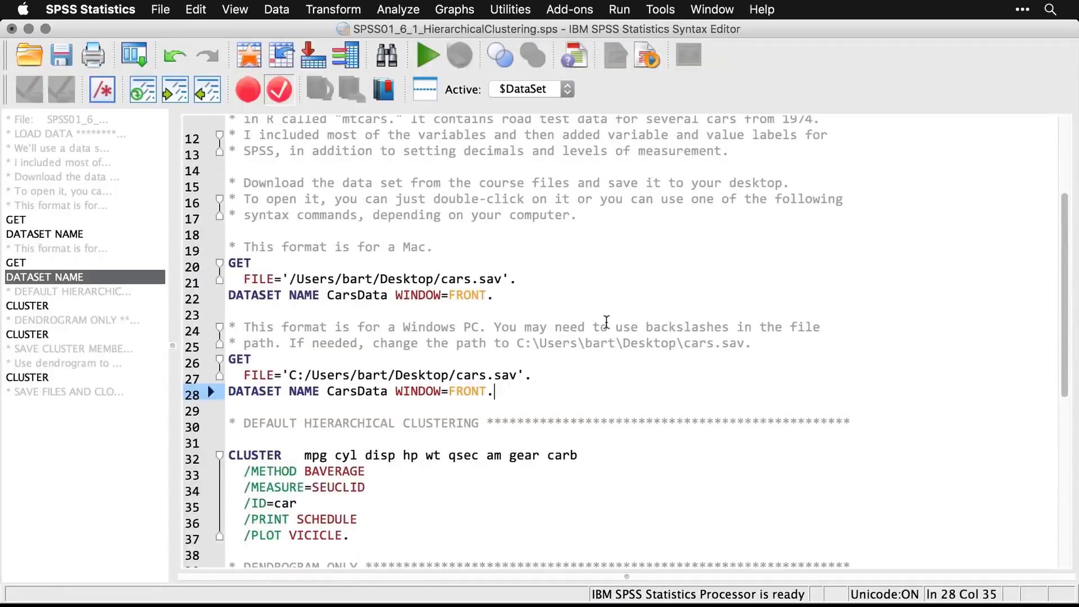
scroll(607, 322, down, 5)
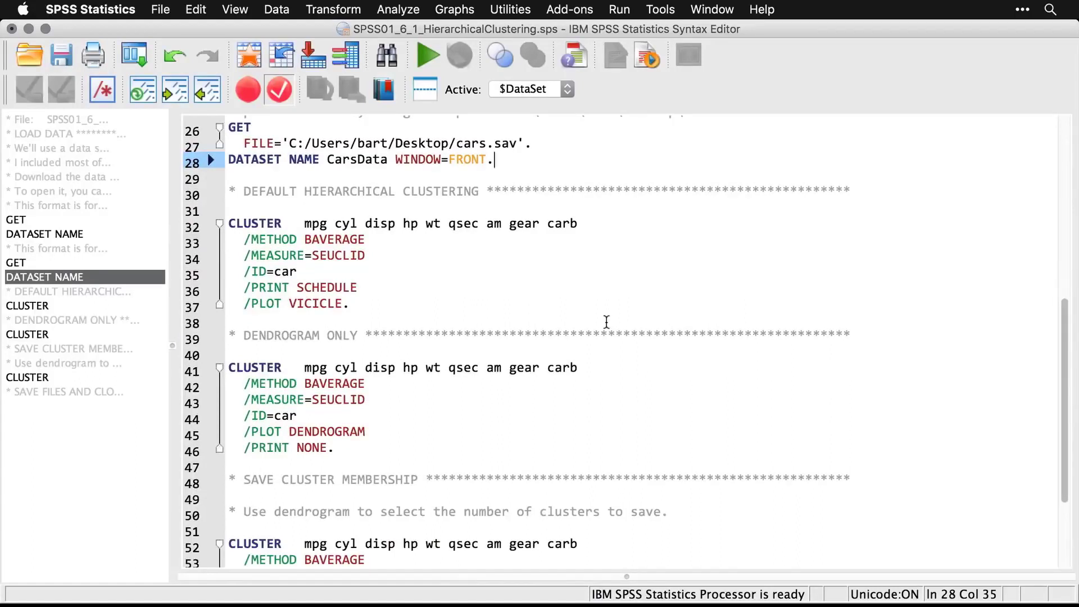
drag(365, 303, 230, 218)
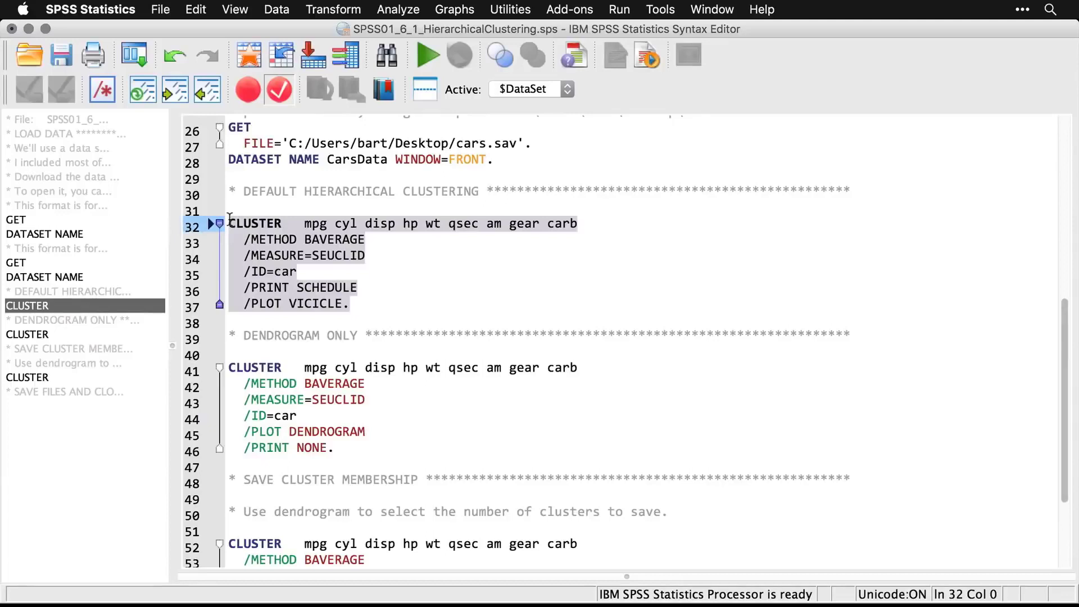
Start a Hierarchical Cluster Analysis and label the cases by Car Name [car]
click(402, 11)
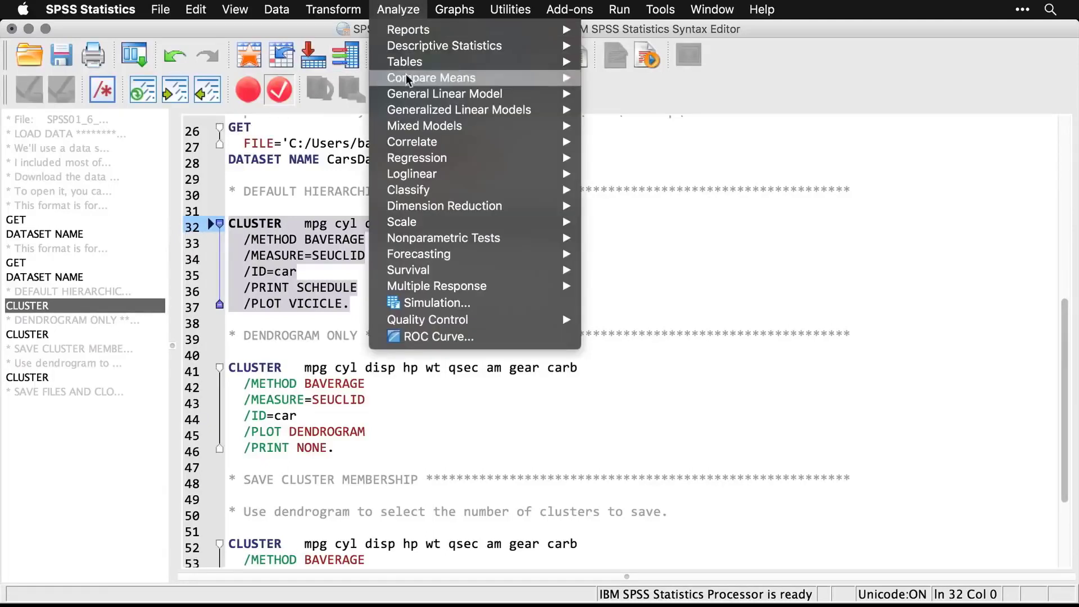
mouse_move(411, 194)
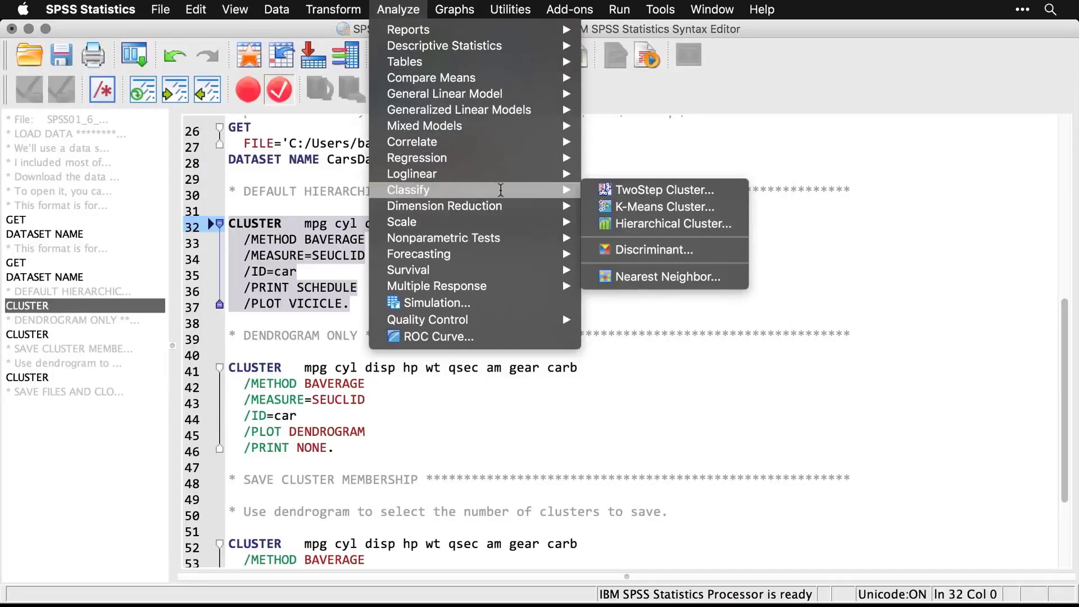
click(703, 223)
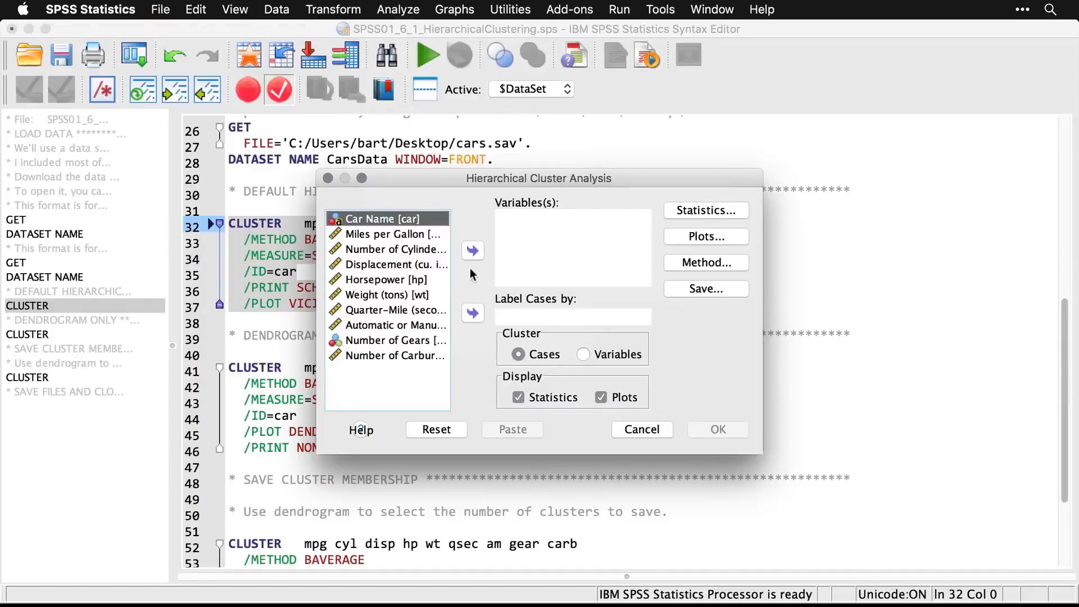
click(473, 314)
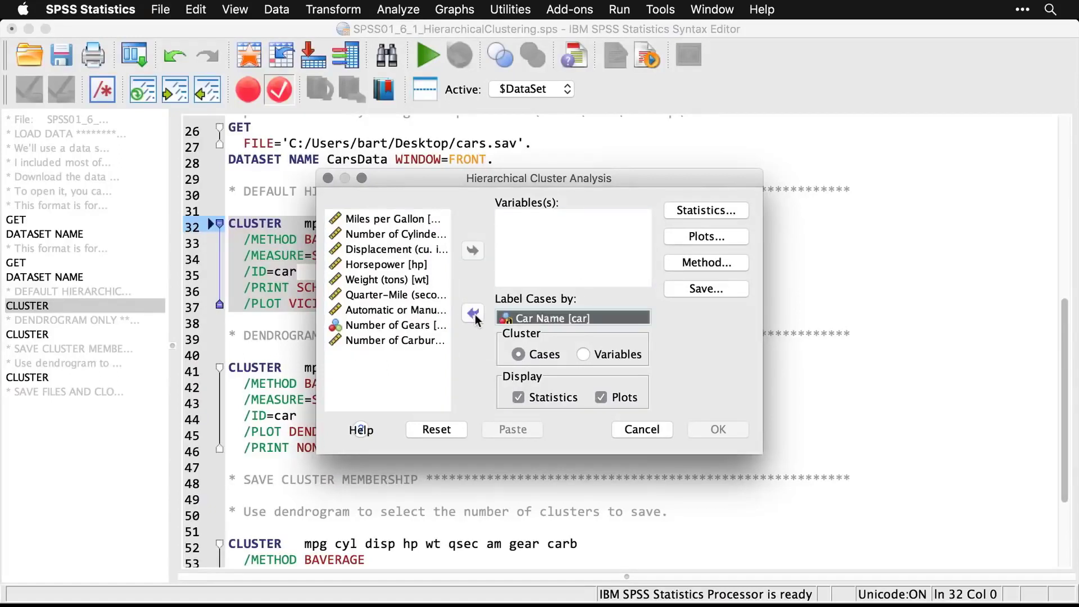
Add all the remaining variables, from Miles per Gallon to Number of Carburetors, to the cluster analysis and run it with default settings
click(384, 220)
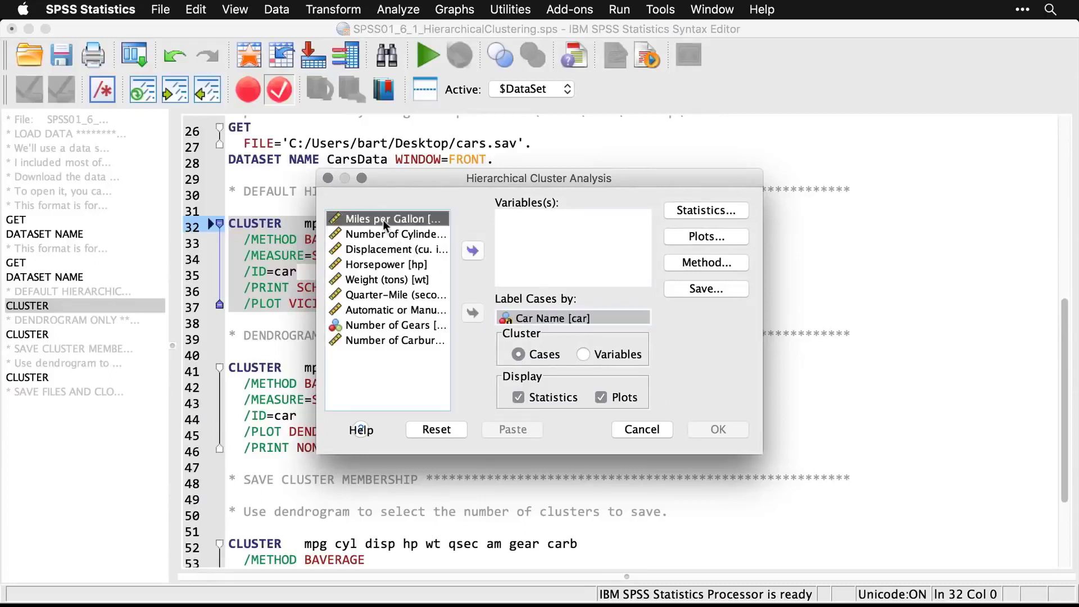
shift+click(375, 340)
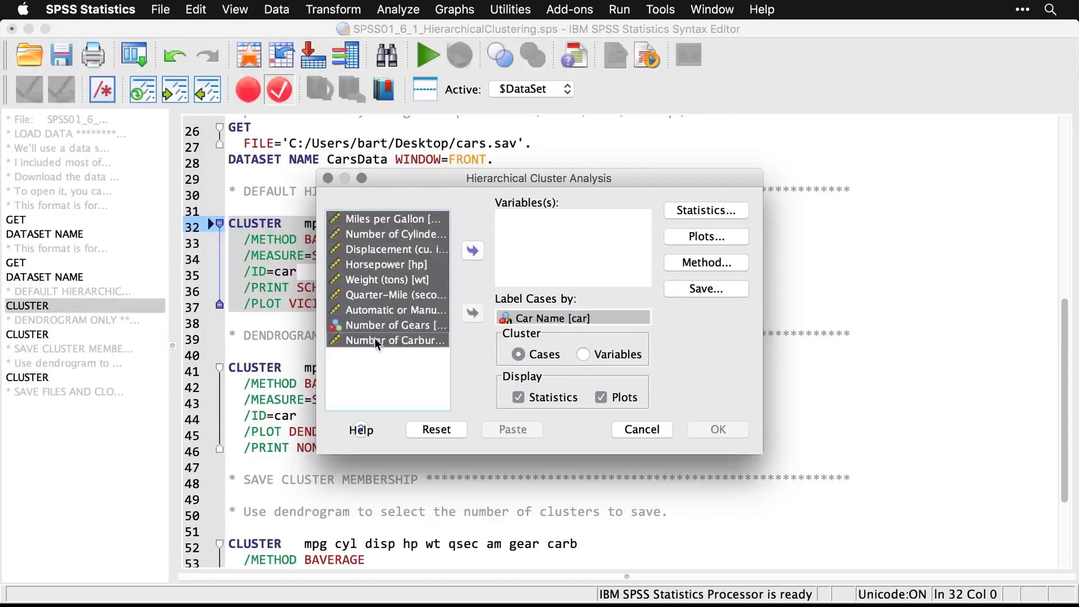
click(472, 253)
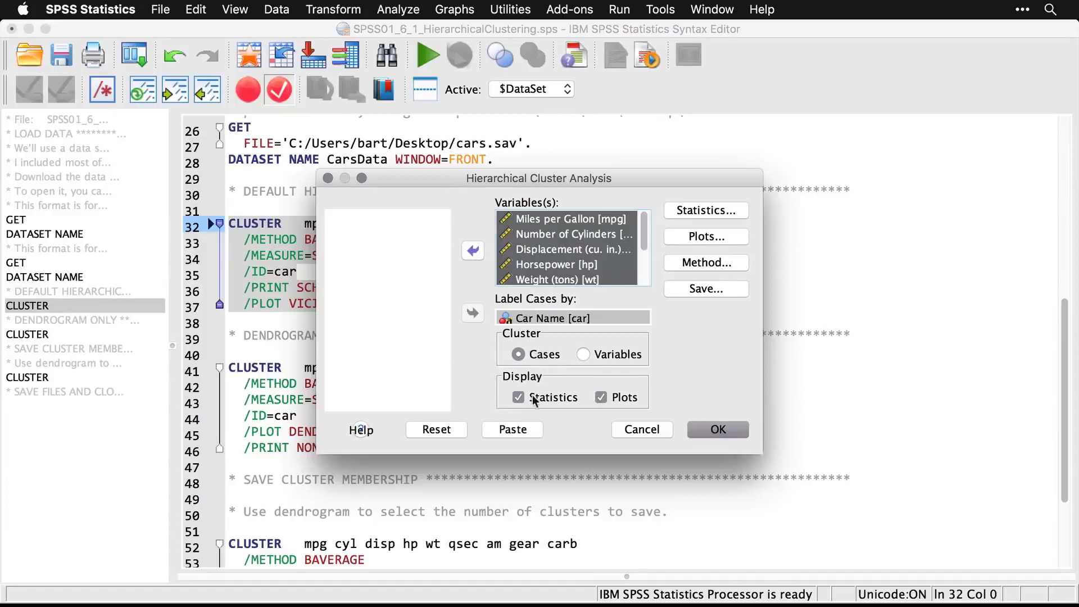
click(726, 427)
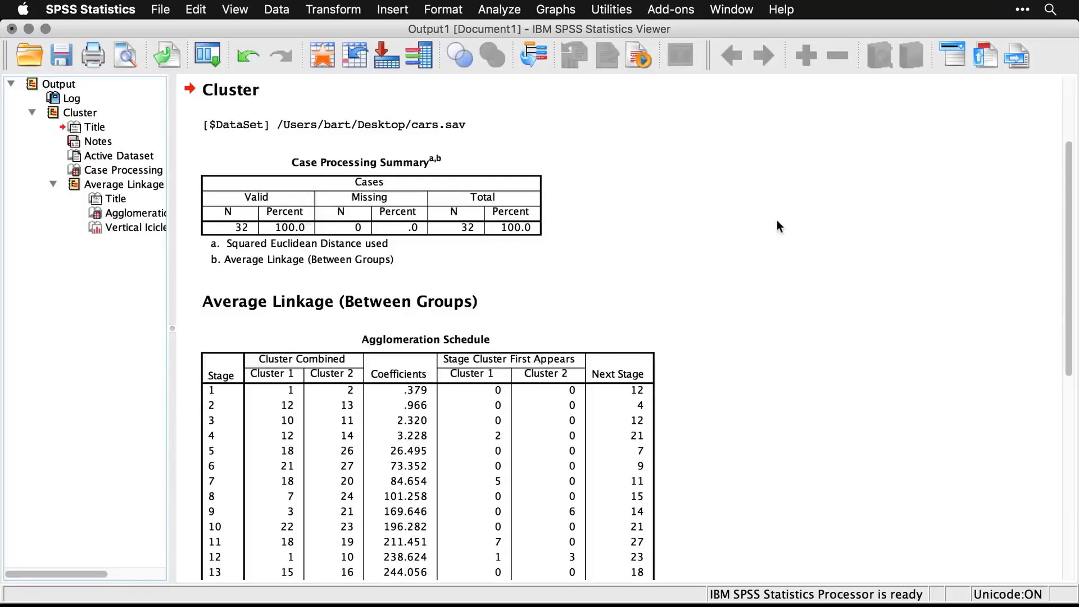
Examine the cluster output, including the Agglomeration Schedule and the vertical icicle plot
scroll(777, 221, down, 3)
scroll(778, 221, down, 2)
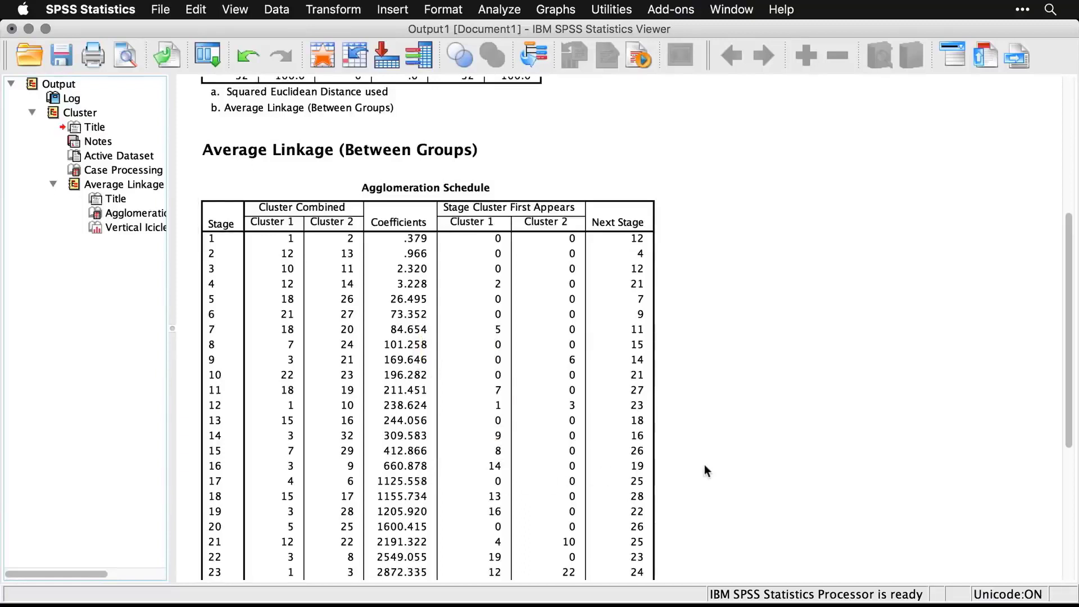
scroll(705, 467, down, 3)
scroll(705, 467, down, 3)
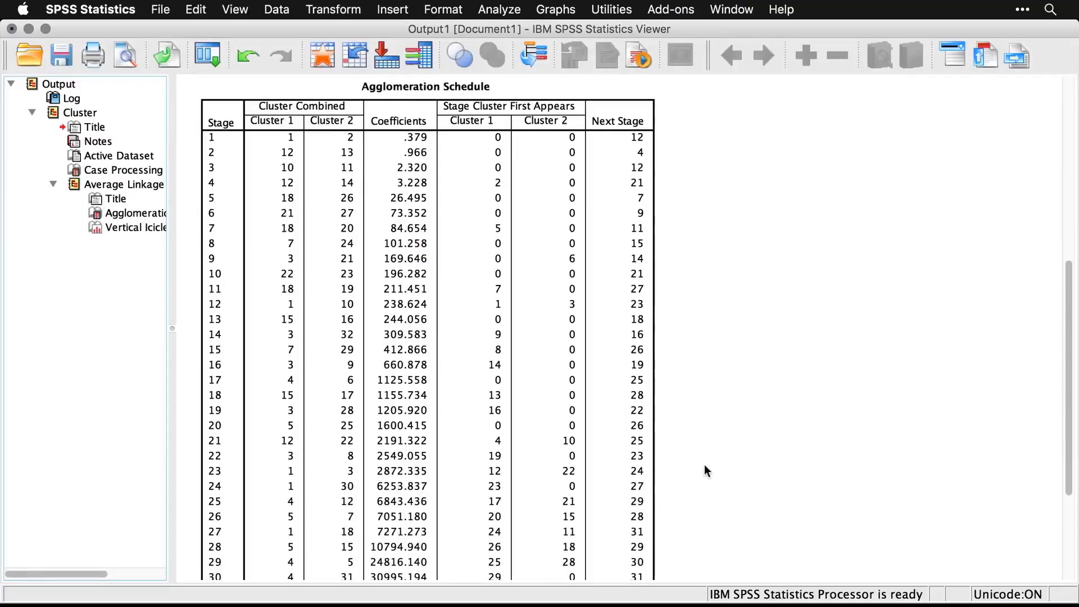
scroll(705, 466, down, 12)
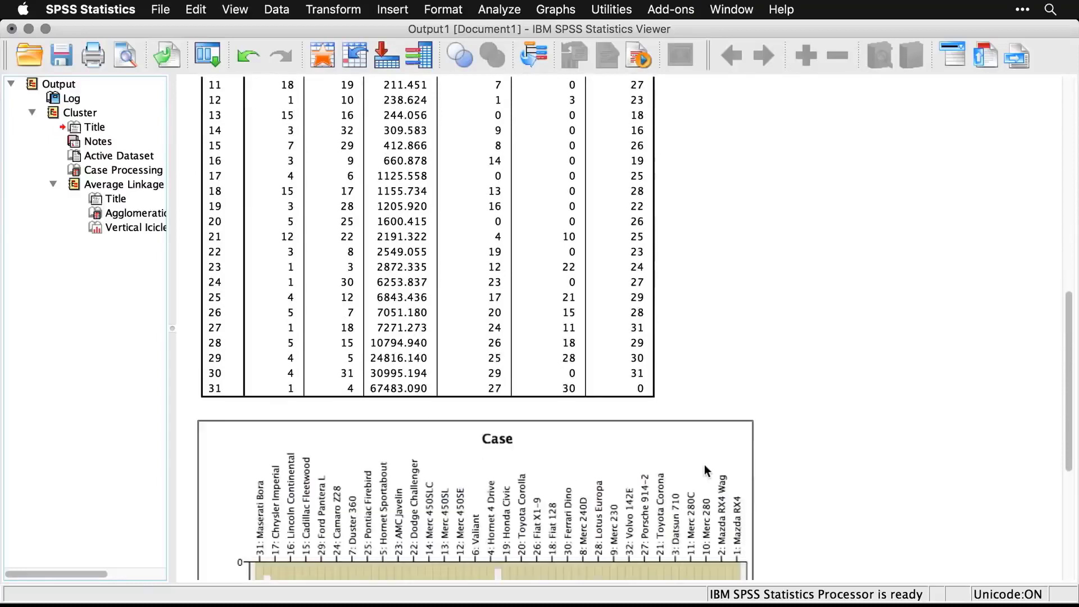
scroll(705, 470, down, 15)
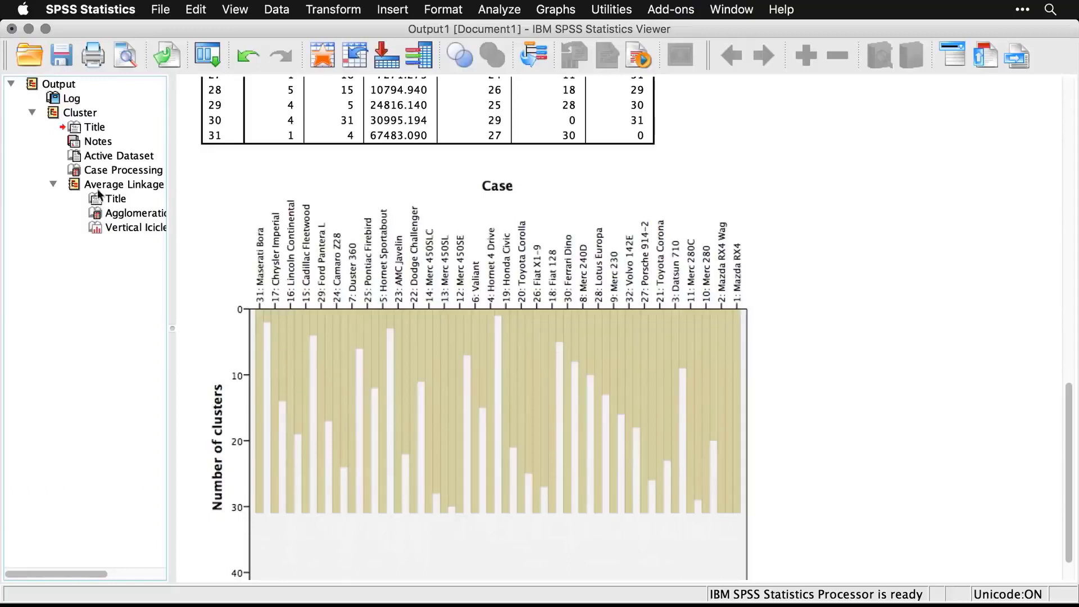
Delete all results from the output document
click(30, 88)
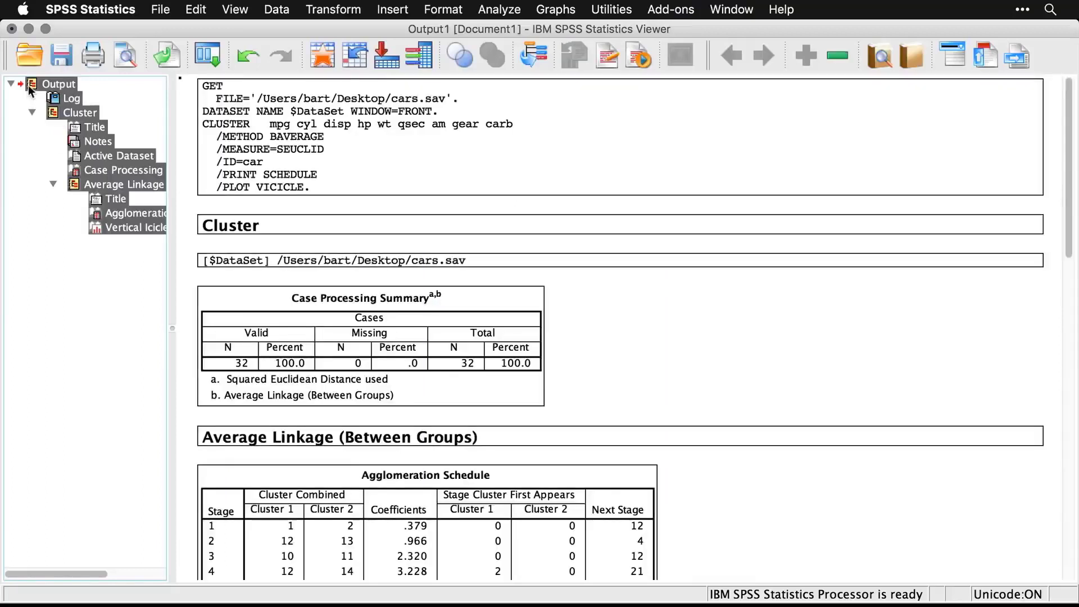
key(Delete)
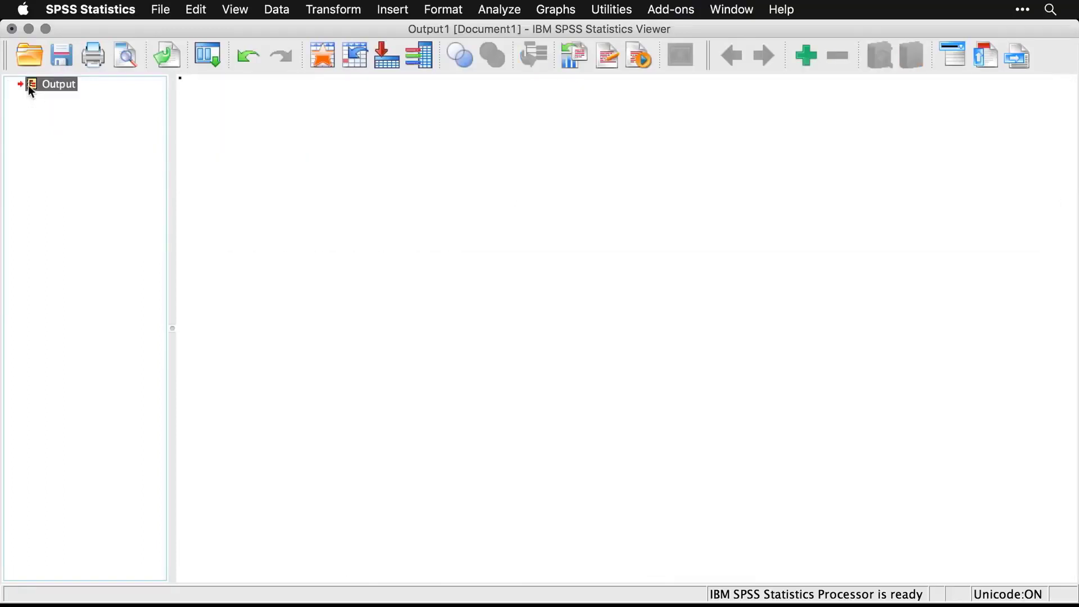
Rerun the Hierarchical Cluster Analysis with statistics output turned off, the dendrogram turned on and the icicle plot set to None
click(208, 57)
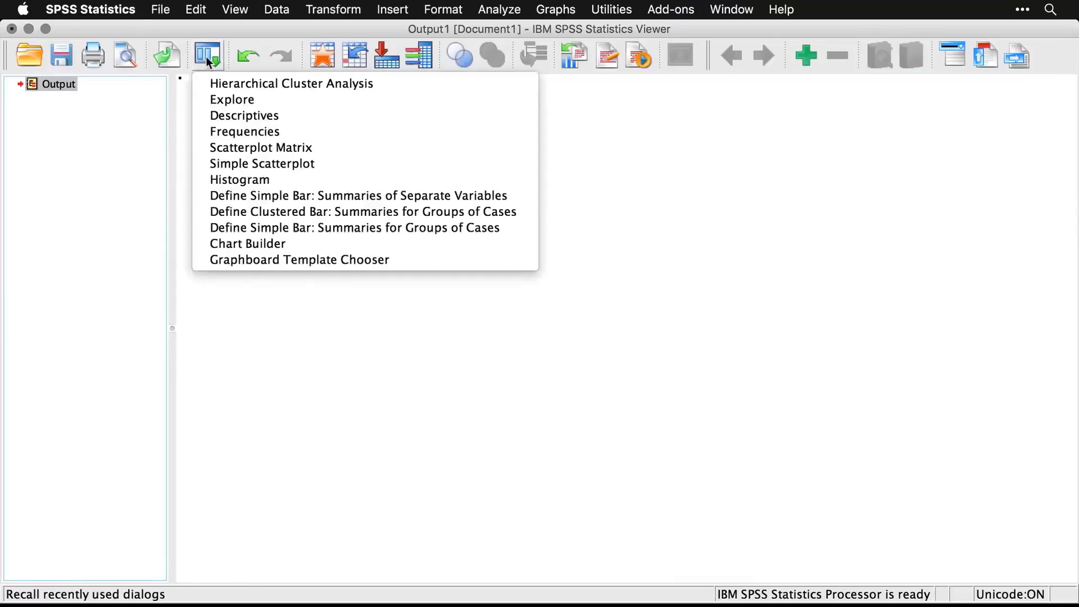
click(221, 83)
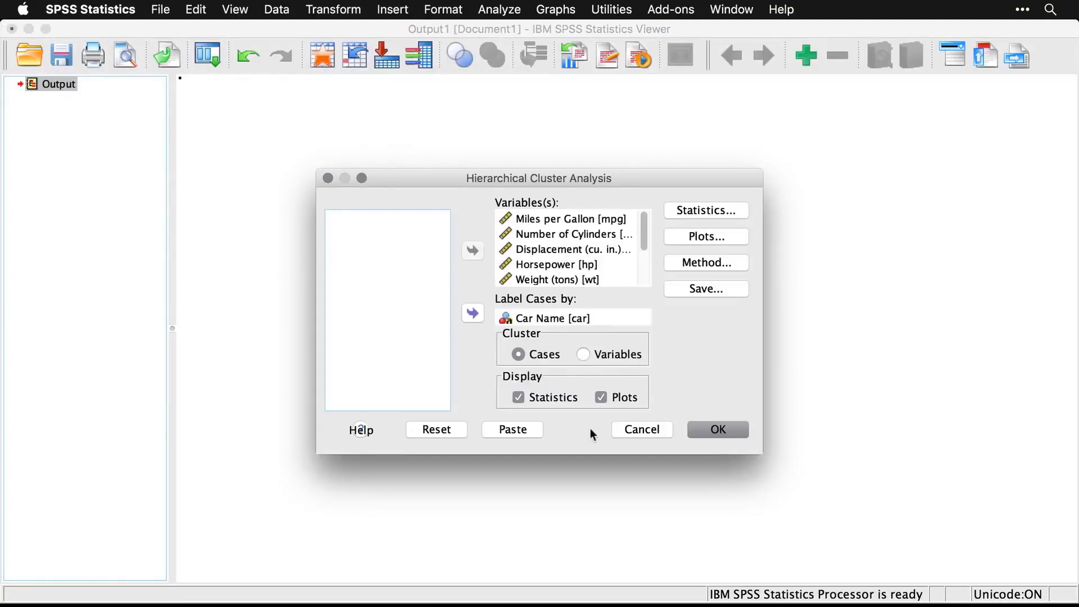
click(519, 402)
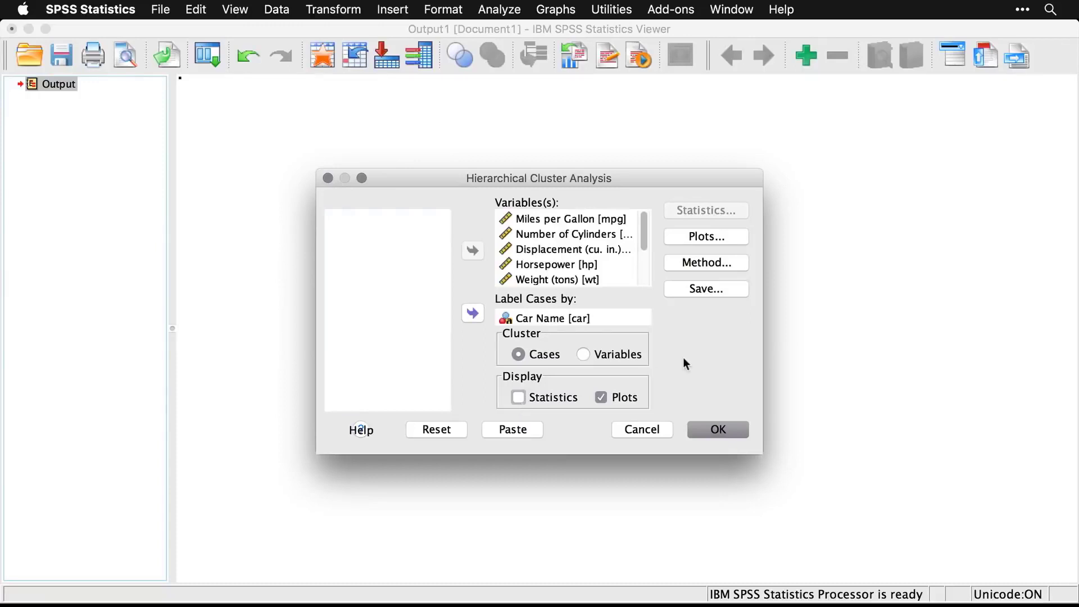
click(695, 236)
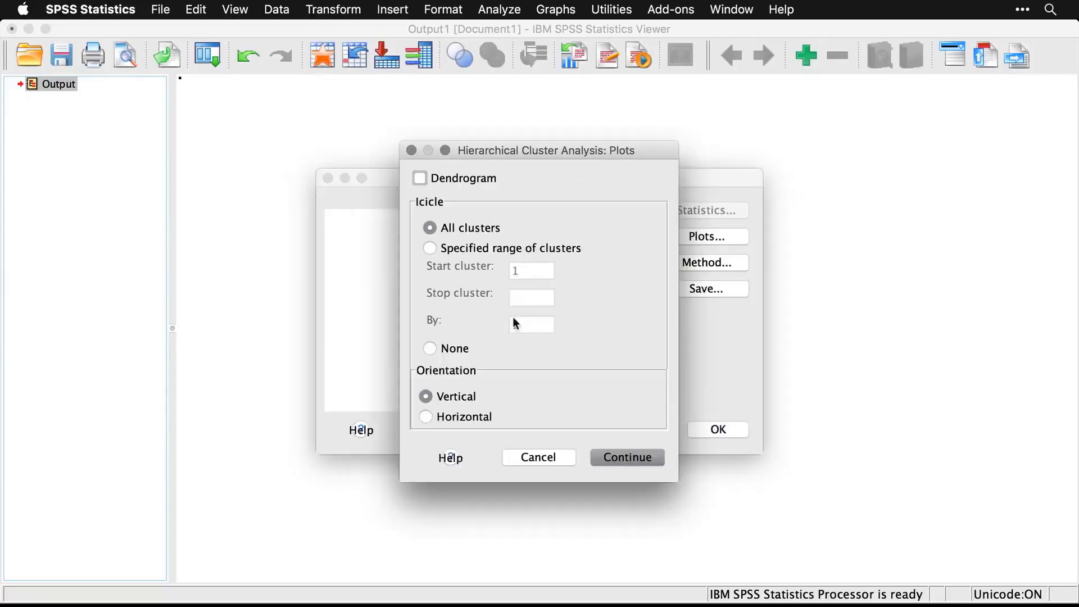
click(429, 350)
click(419, 178)
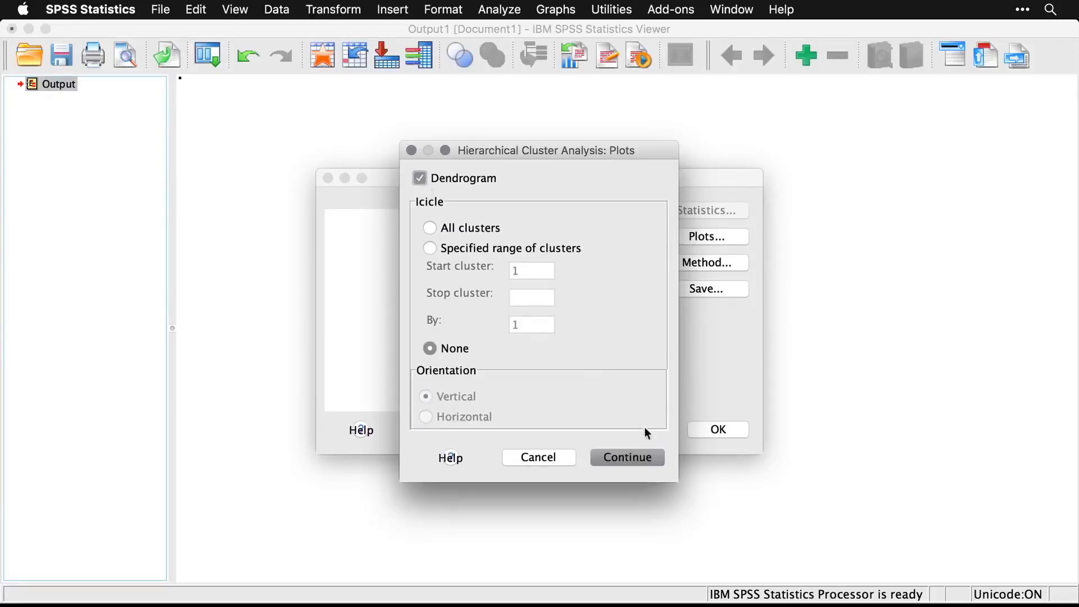
click(637, 460)
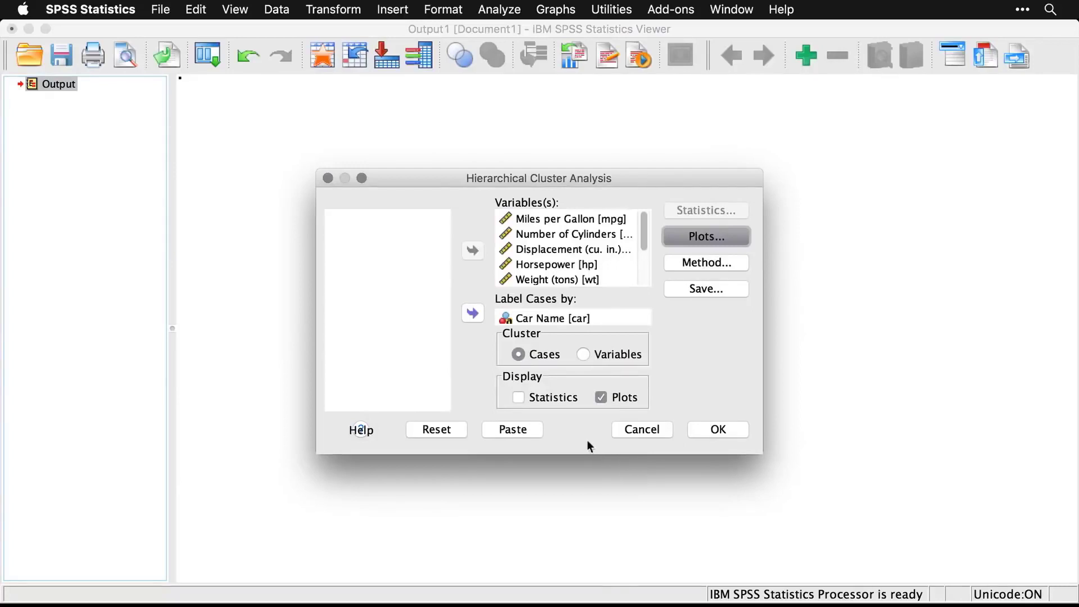
click(728, 430)
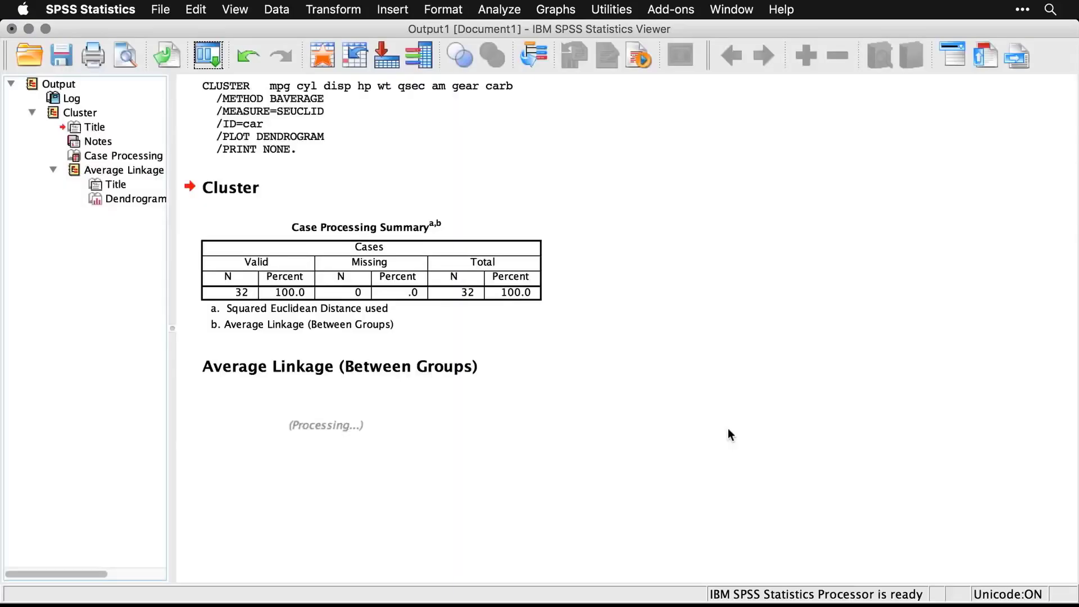
Examine the average linkage dendrogram from Mazda RX4 down to Maserati Bora to see how the cars group together
scroll(727, 431, down, 5)
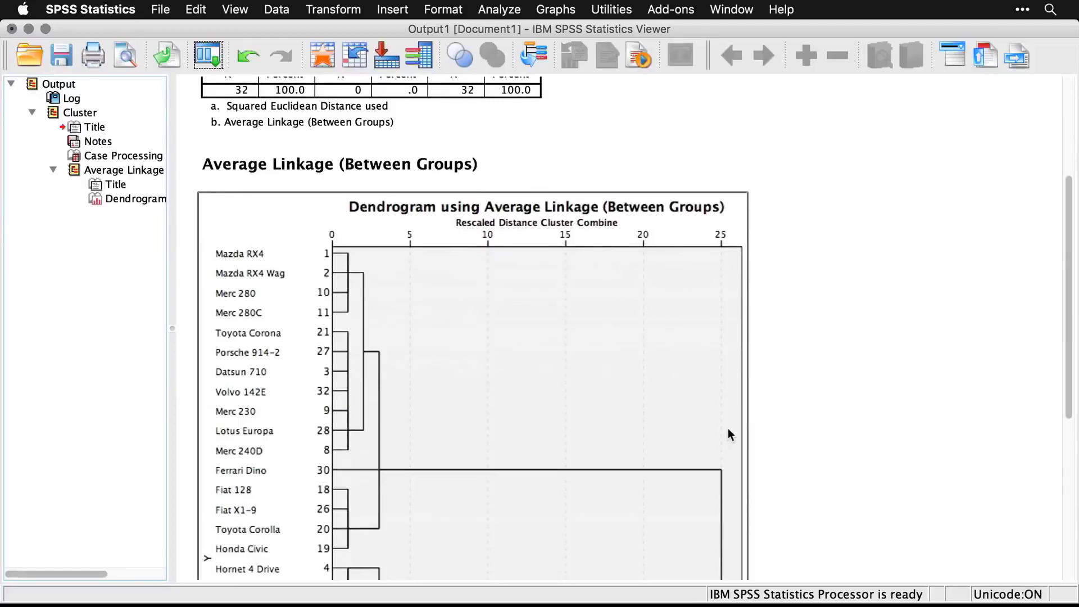
scroll(728, 429, down, 3)
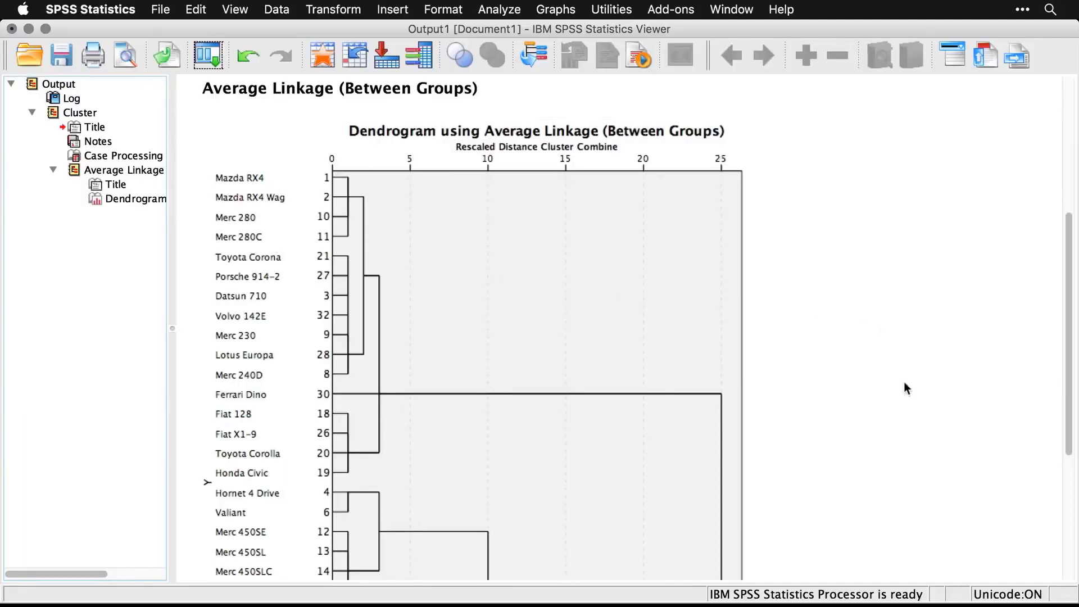
scroll(905, 384, down, 6)
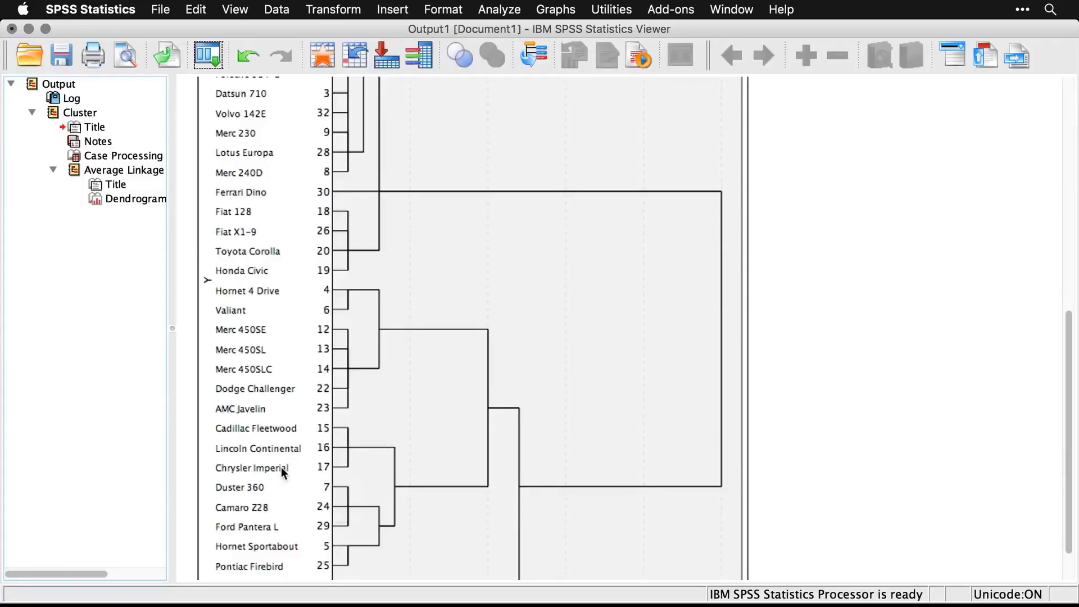
scroll(284, 472, down, 3)
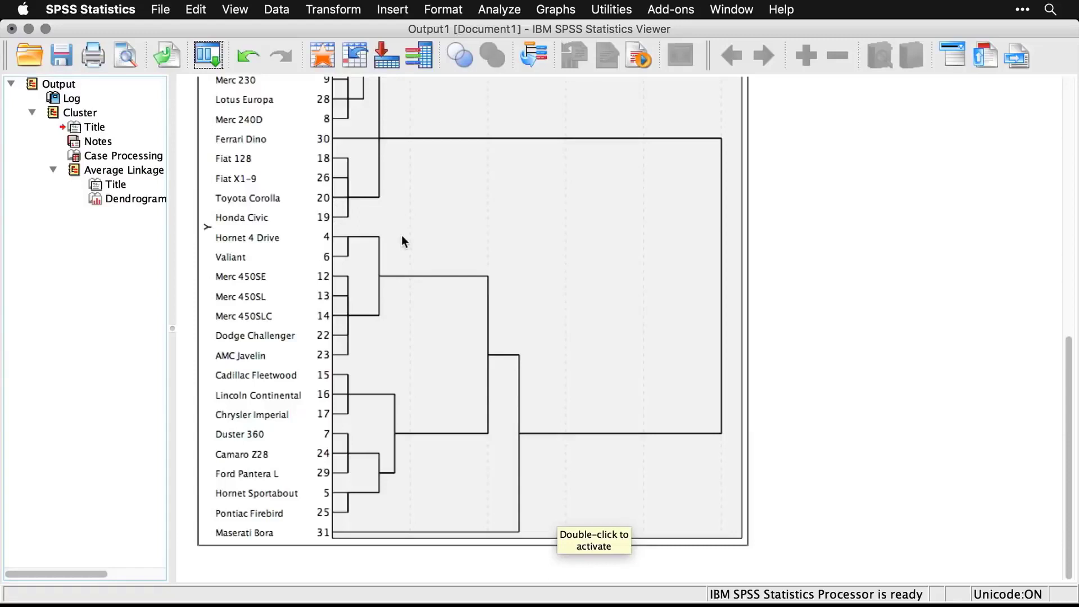
scroll(402, 237, up, 4)
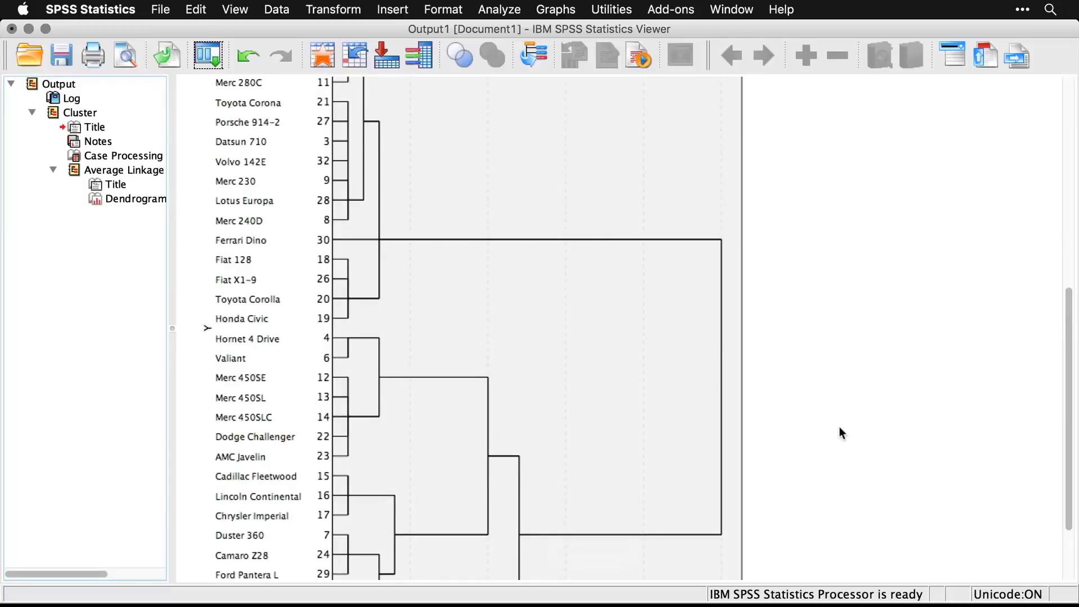
scroll(839, 428, down, 3)
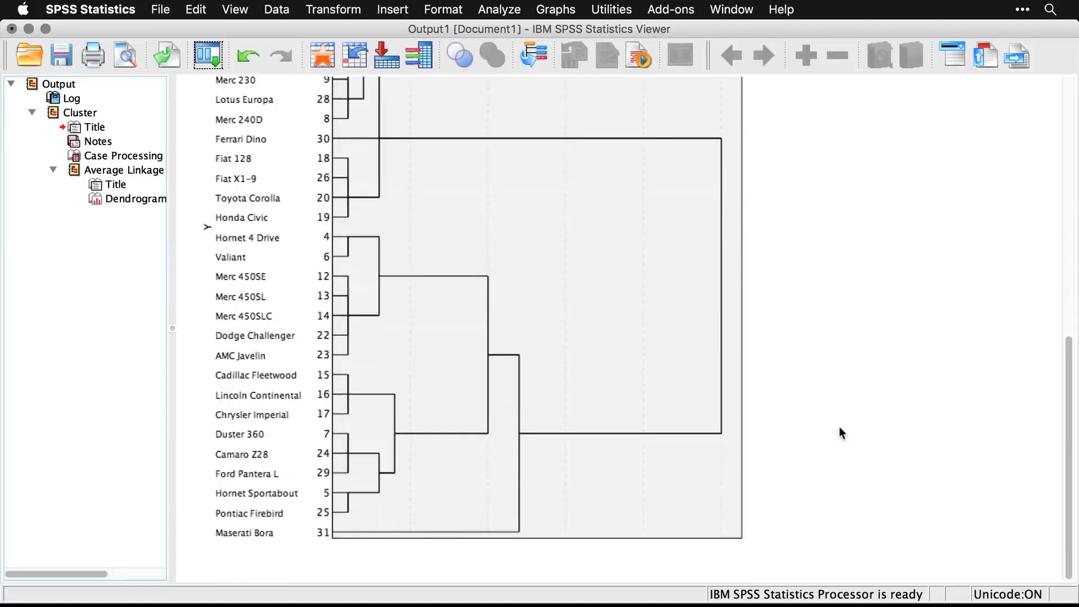
scroll(841, 430, up, 7)
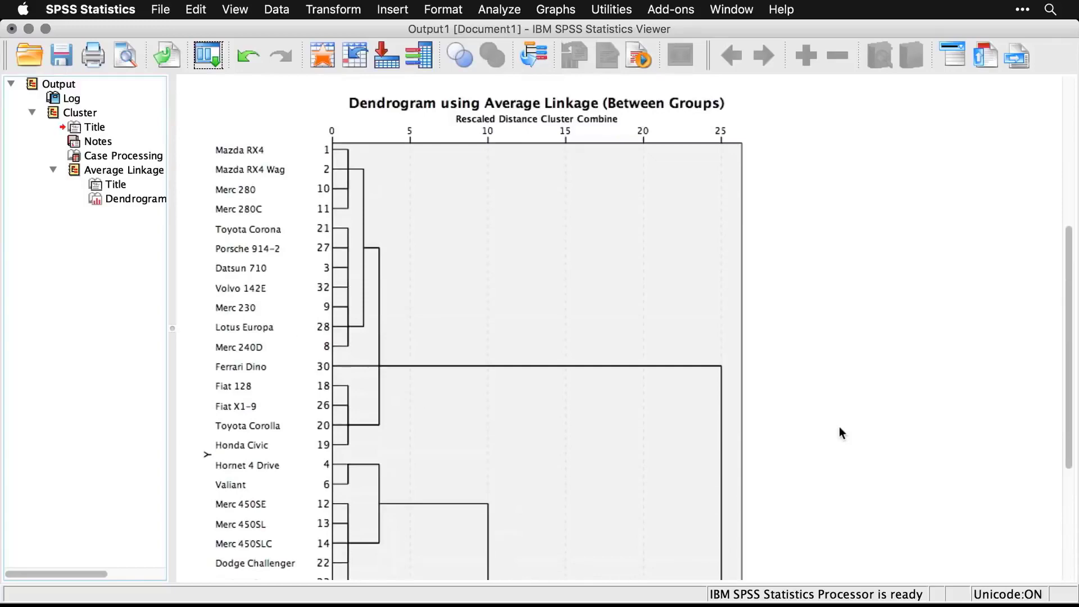
scroll(840, 428, down, 7)
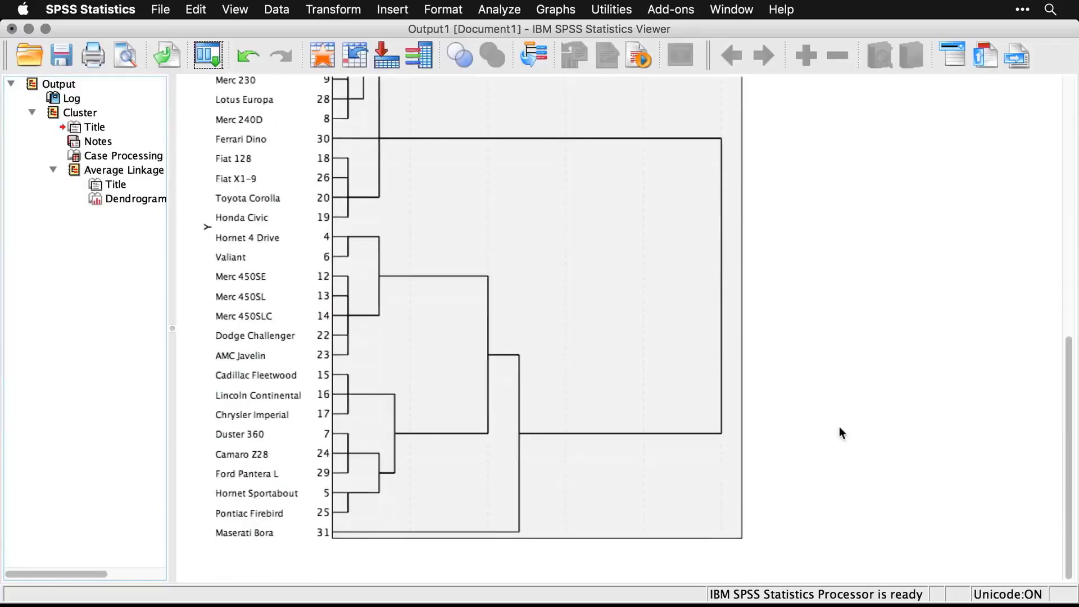
scroll(839, 430, up, 6)
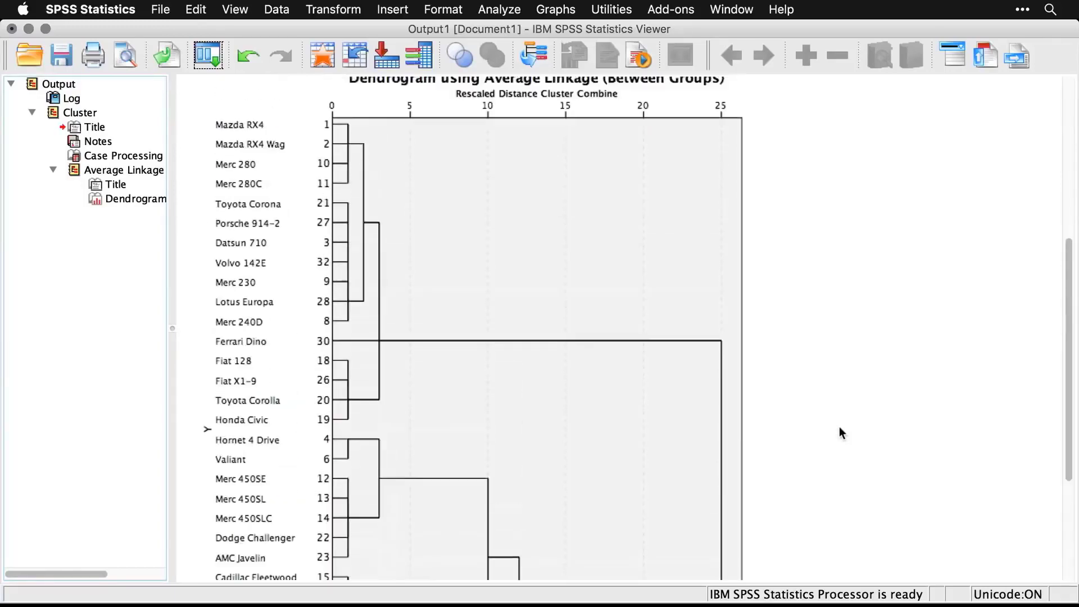
scroll(840, 429, down, 3)
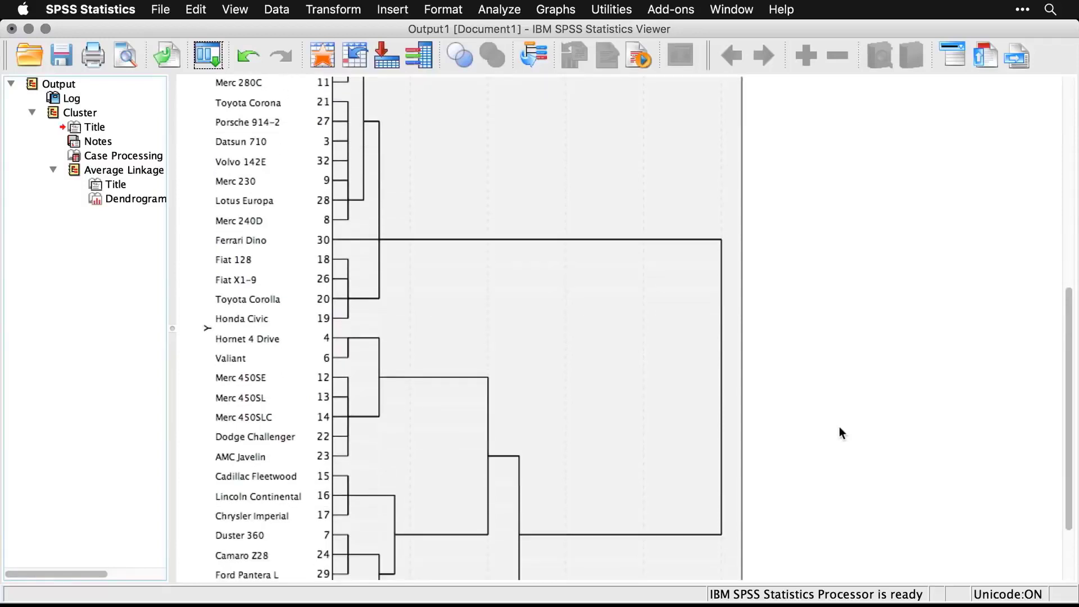
click(487, 326)
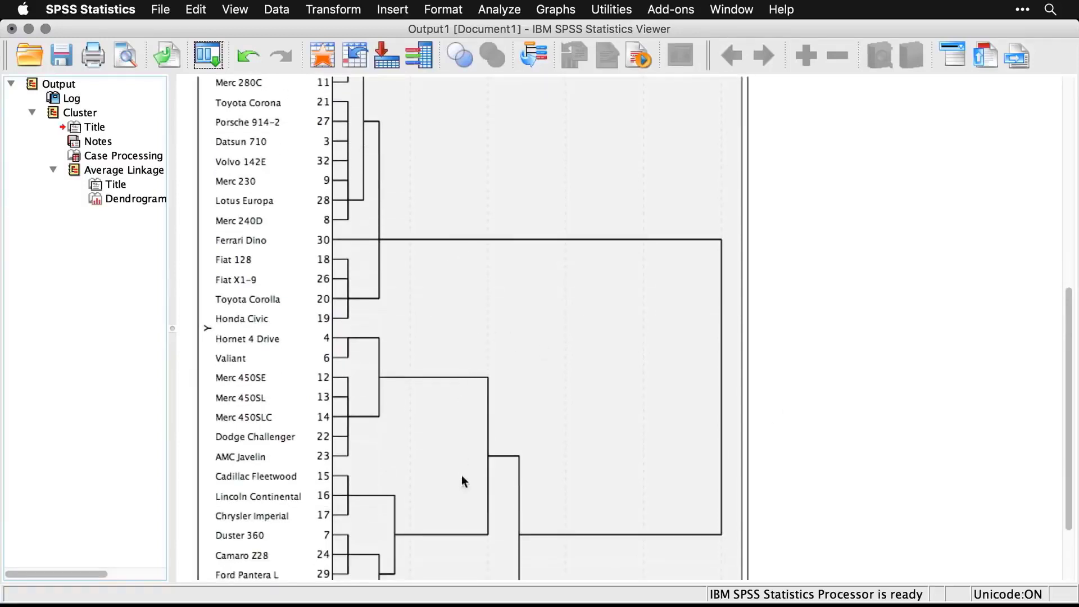
scroll(461, 536, down, 3)
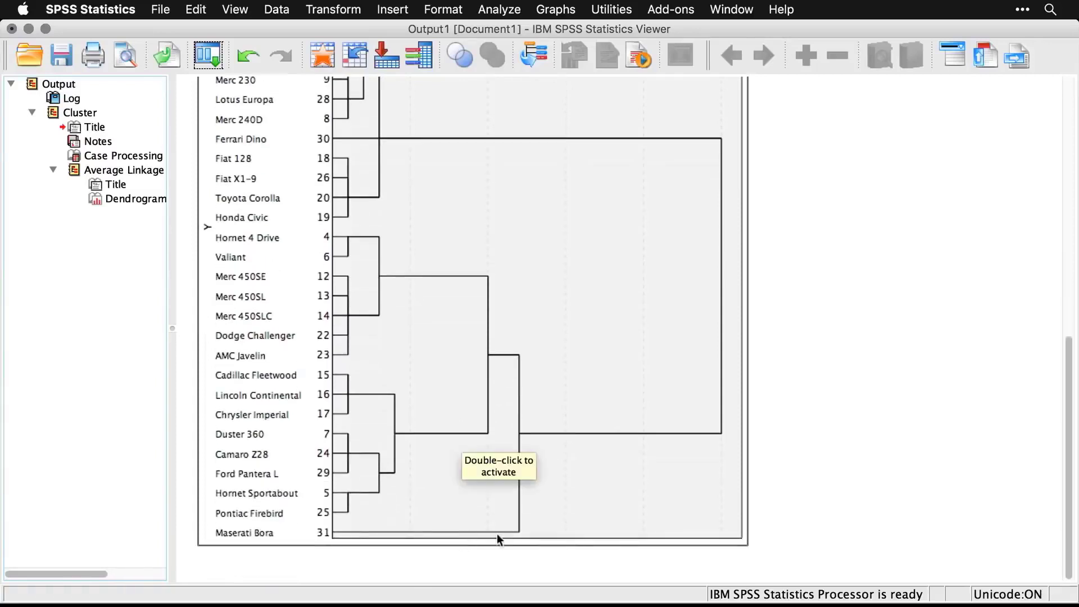
click(961, 278)
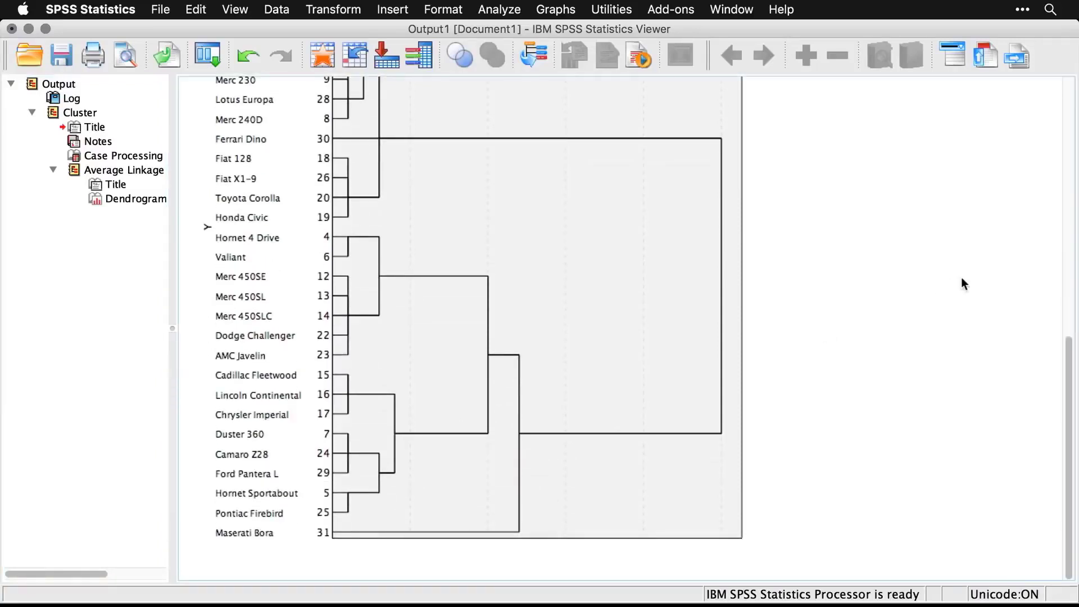
Run the Hierarchical Cluster Analysis again without plots, saving cluster membership as a single solution with 4 clusters
click(214, 59)
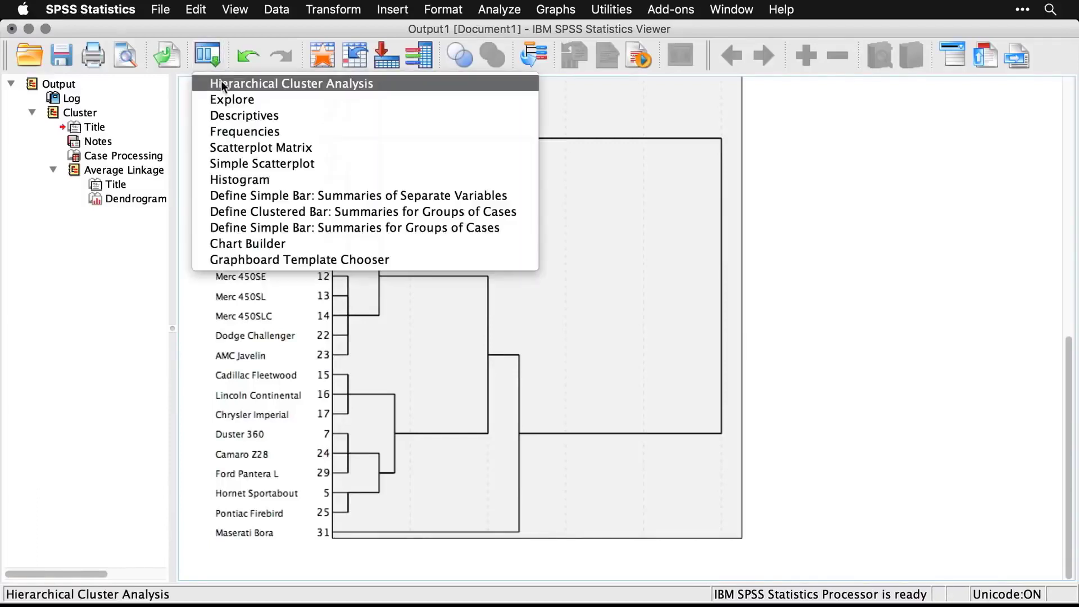
click(222, 84)
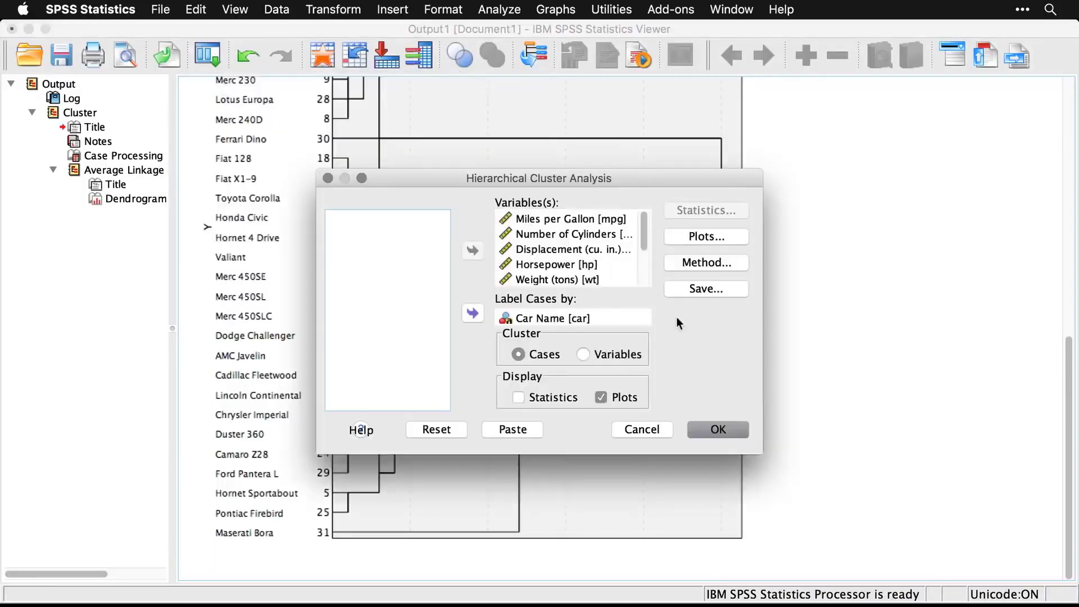
click(715, 289)
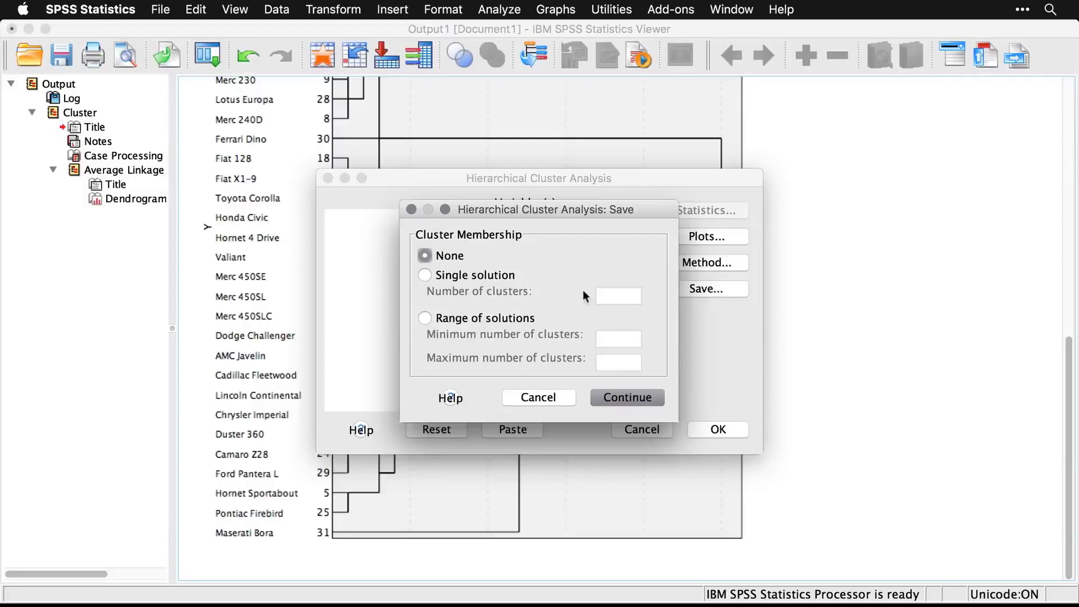
click(425, 275)
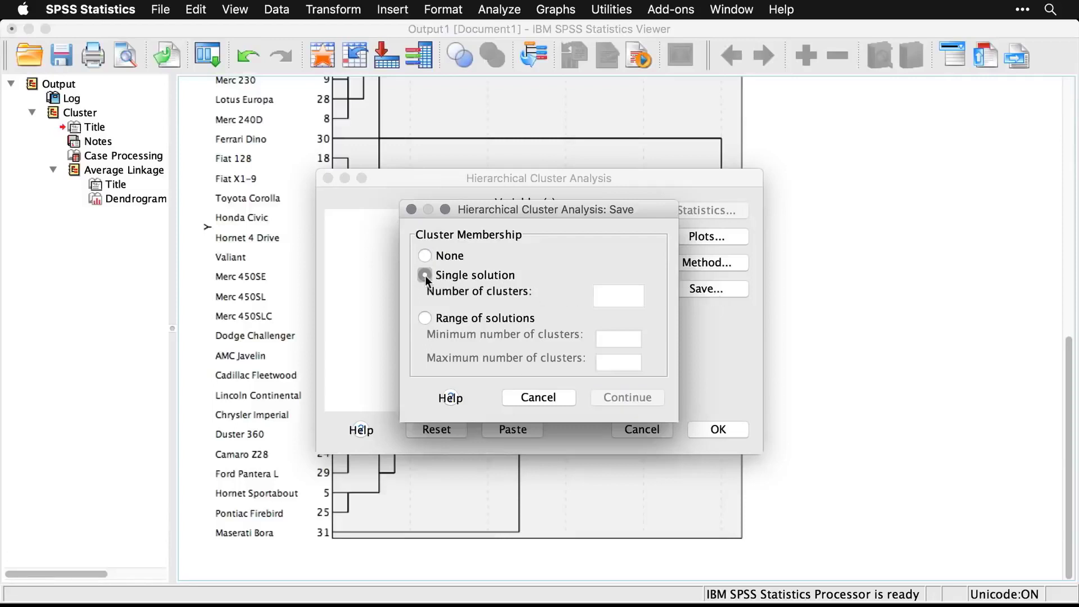
click(607, 303)
text(4)
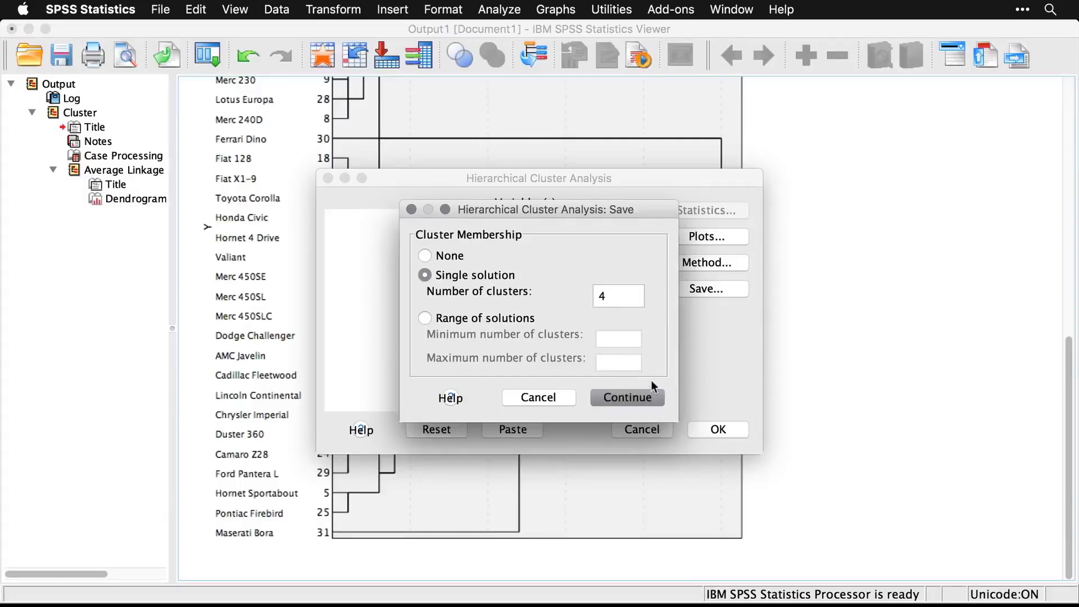
click(633, 399)
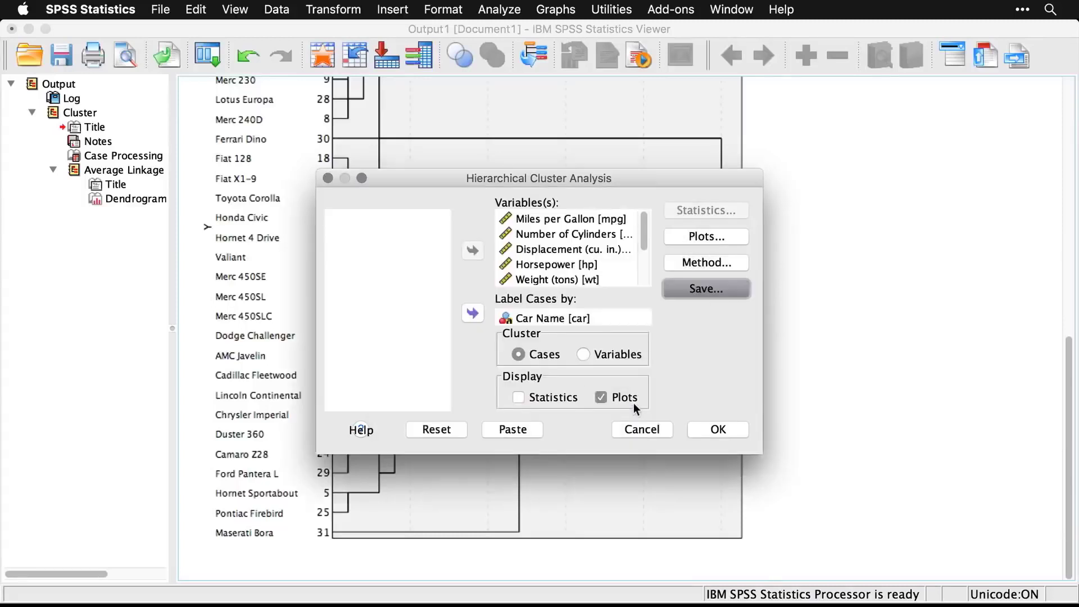
click(600, 396)
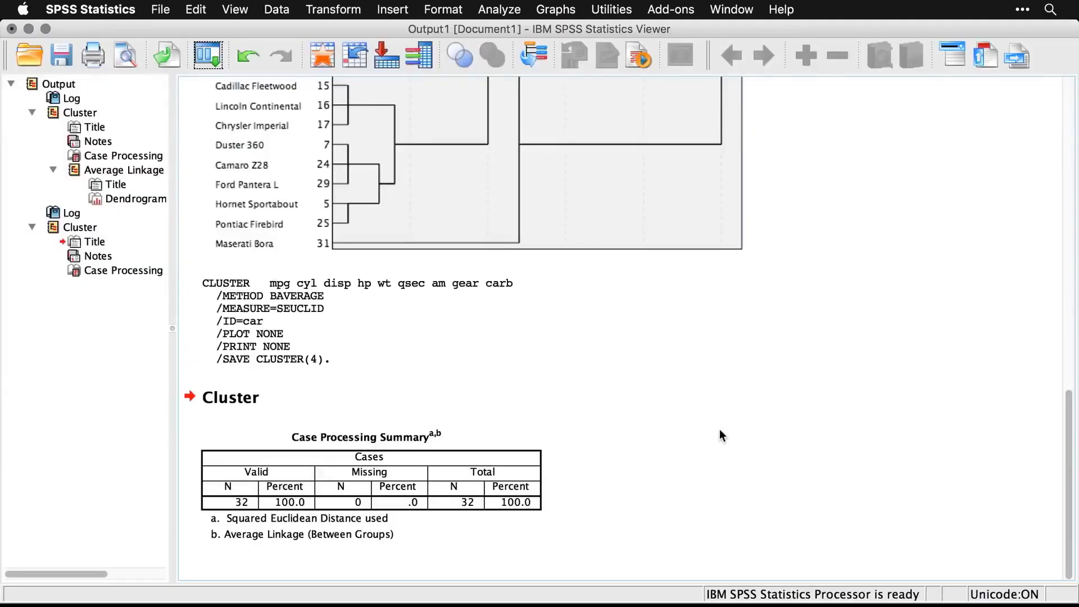
Bring up the cars.sav data and examine the saved cluster memberships in the CLU4_1 column, including the Maserati Bora case
click(455, 464)
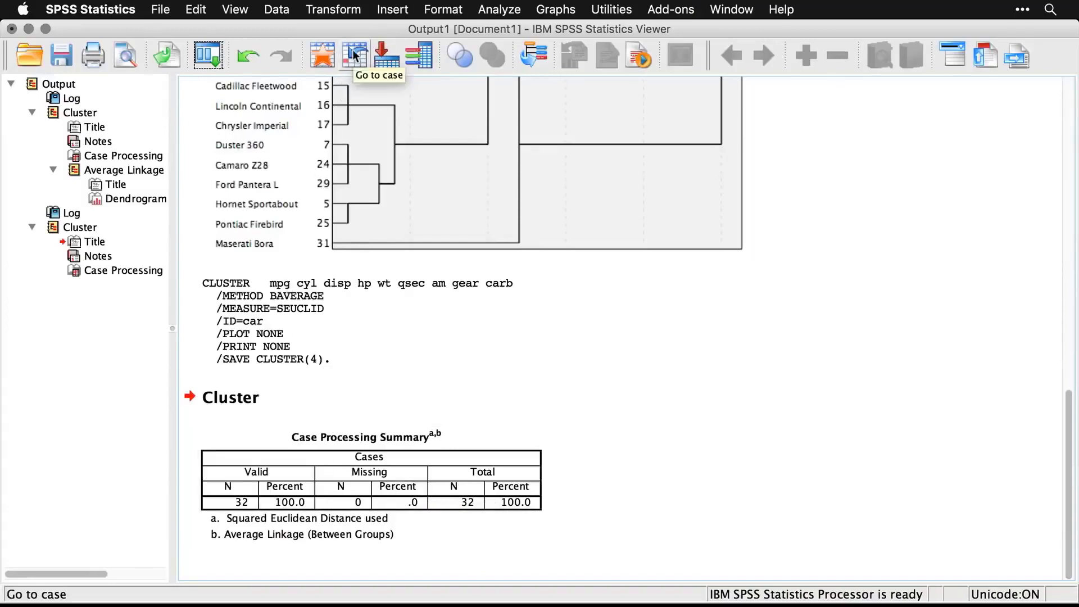
click(323, 52)
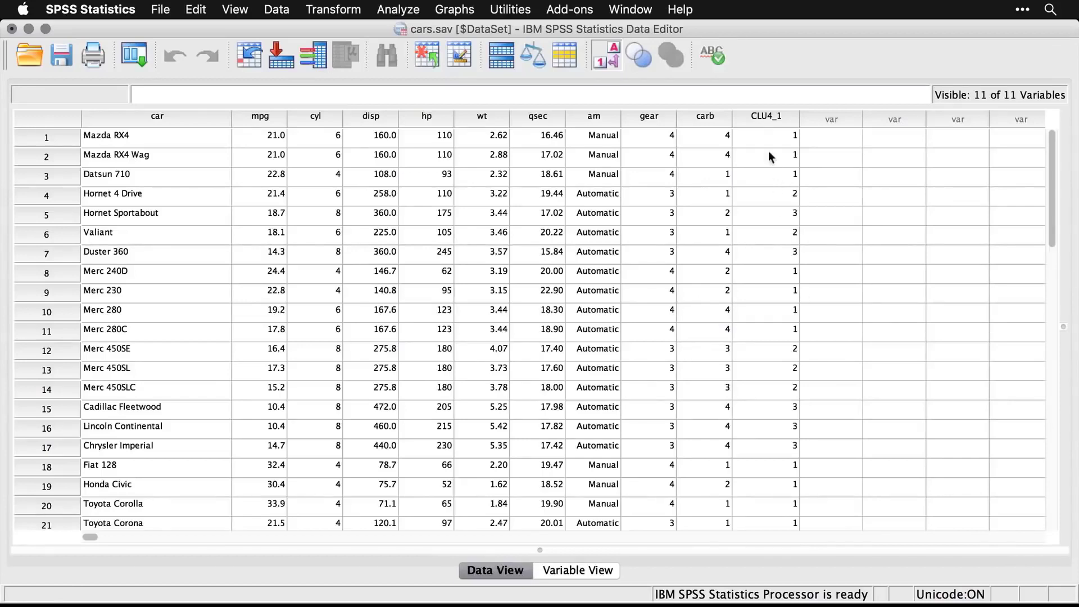
click(776, 116)
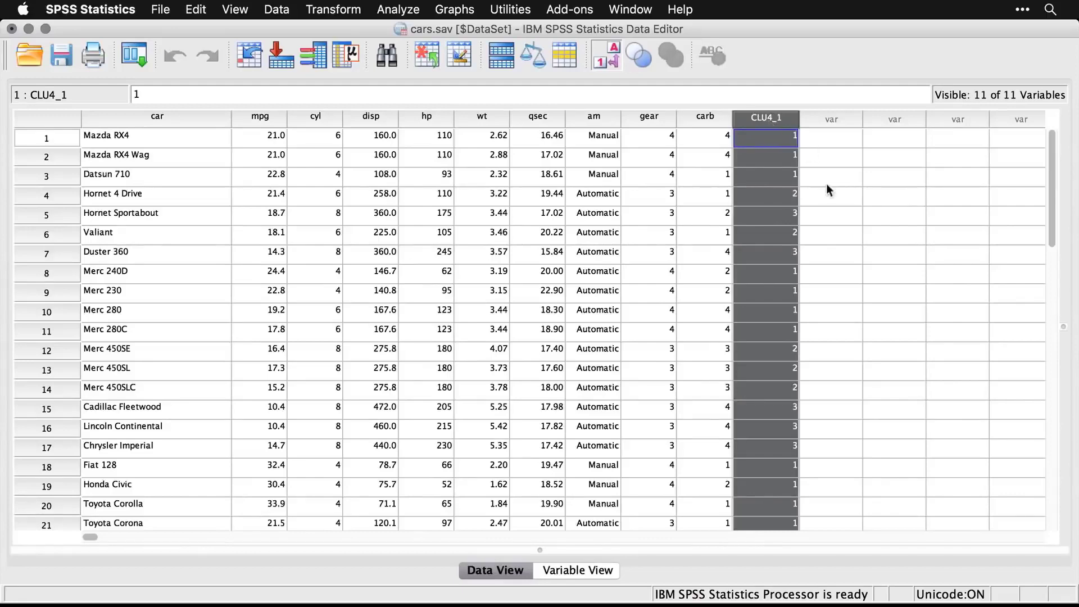
scroll(821, 244, down, 5)
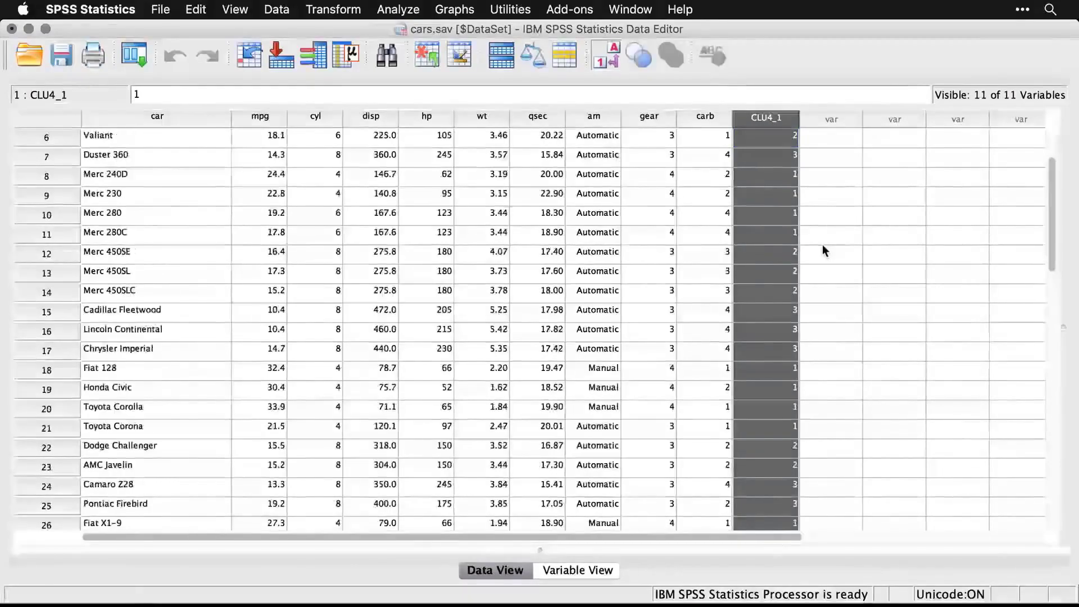
scroll(823, 247, down, 3)
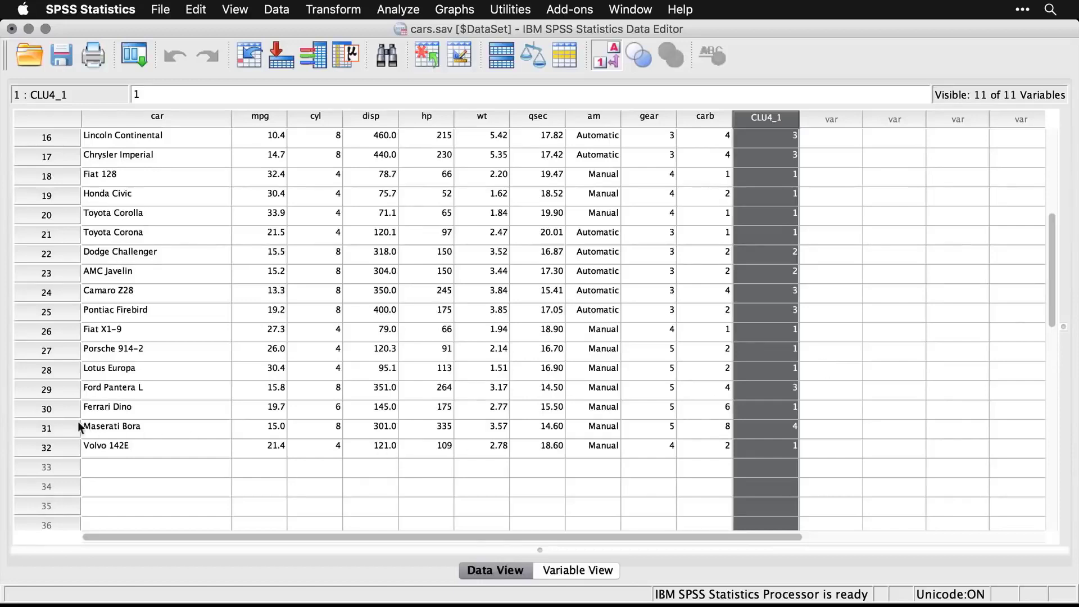
click(46, 430)
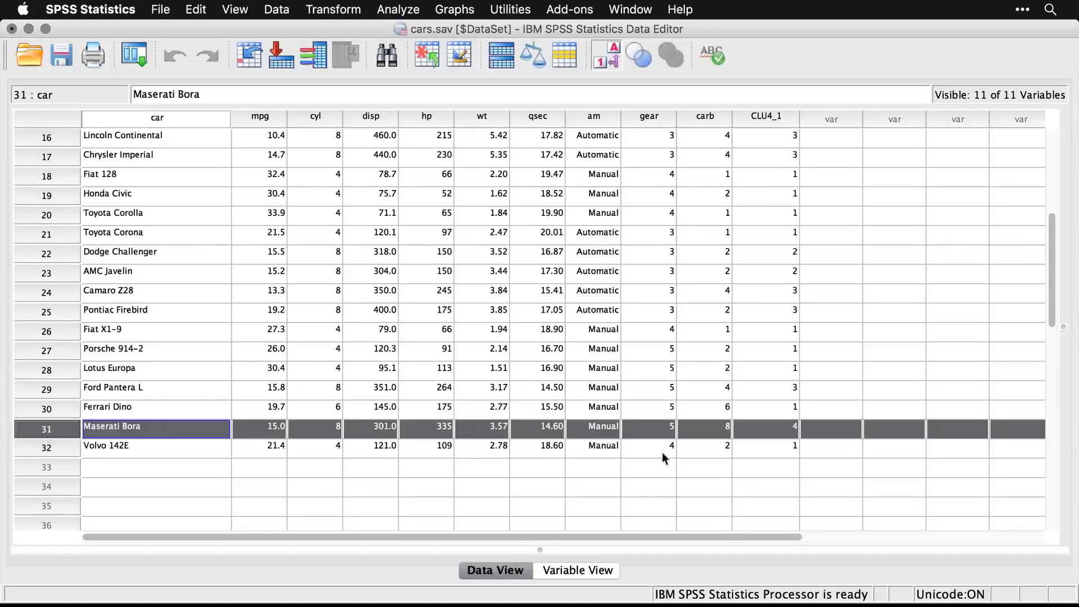
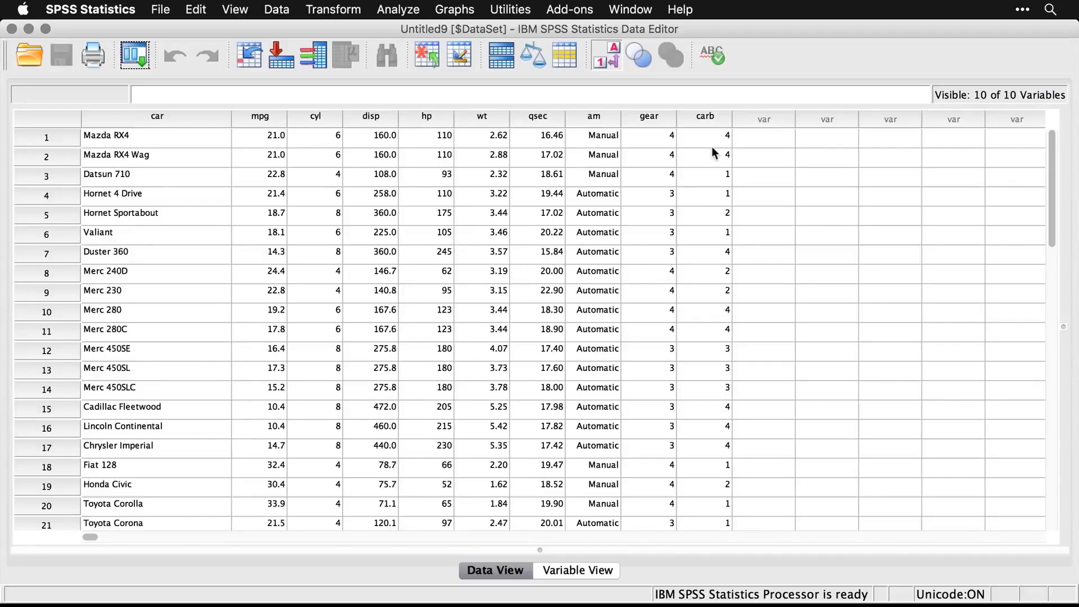
scroll(711, 146, down, 13)
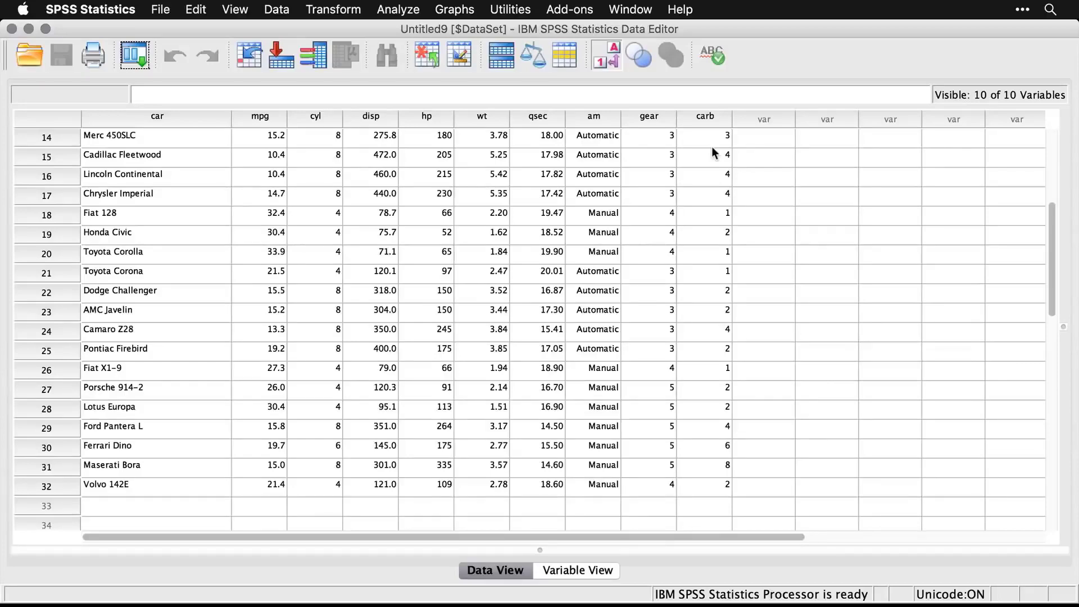
Run a Factor Analysis with default settings on the nine variables from Miles per Gallon through Number of Carburetors
key(super+grave)
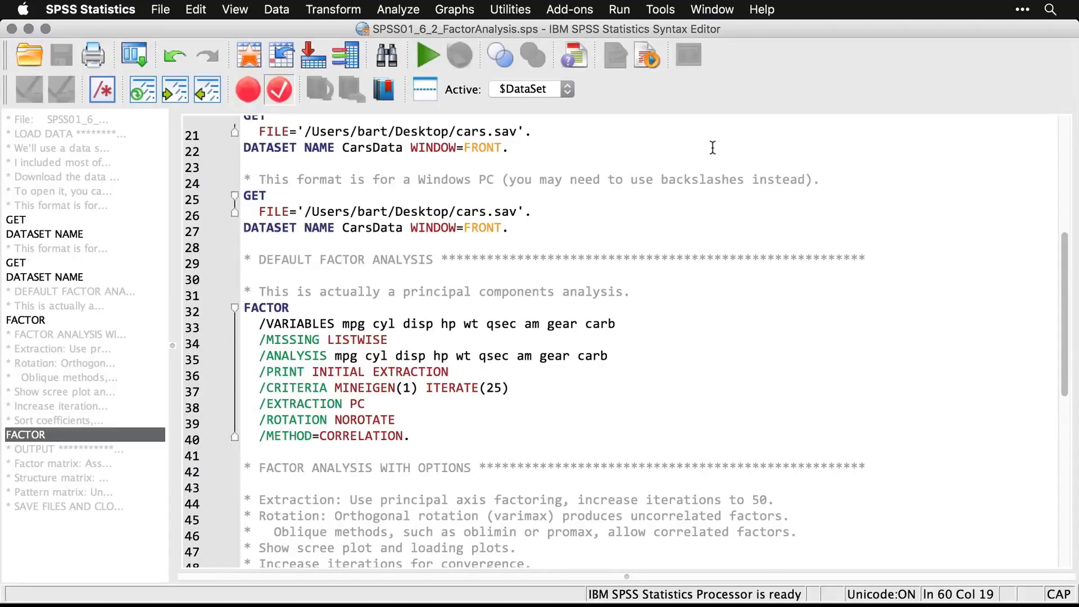
click(713, 147)
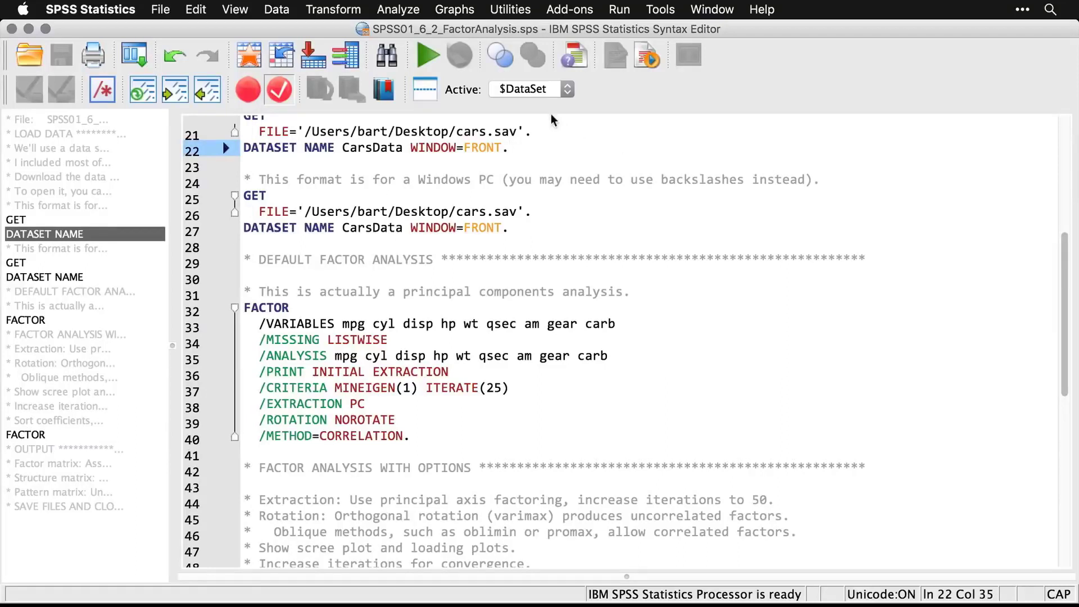
click(404, 12)
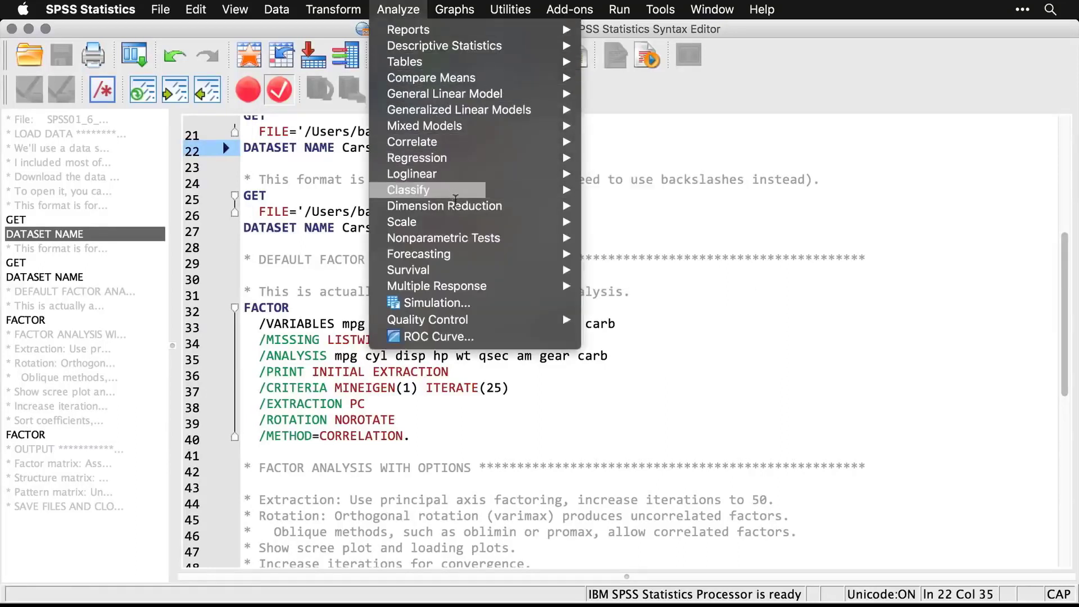
mouse_move(461, 207)
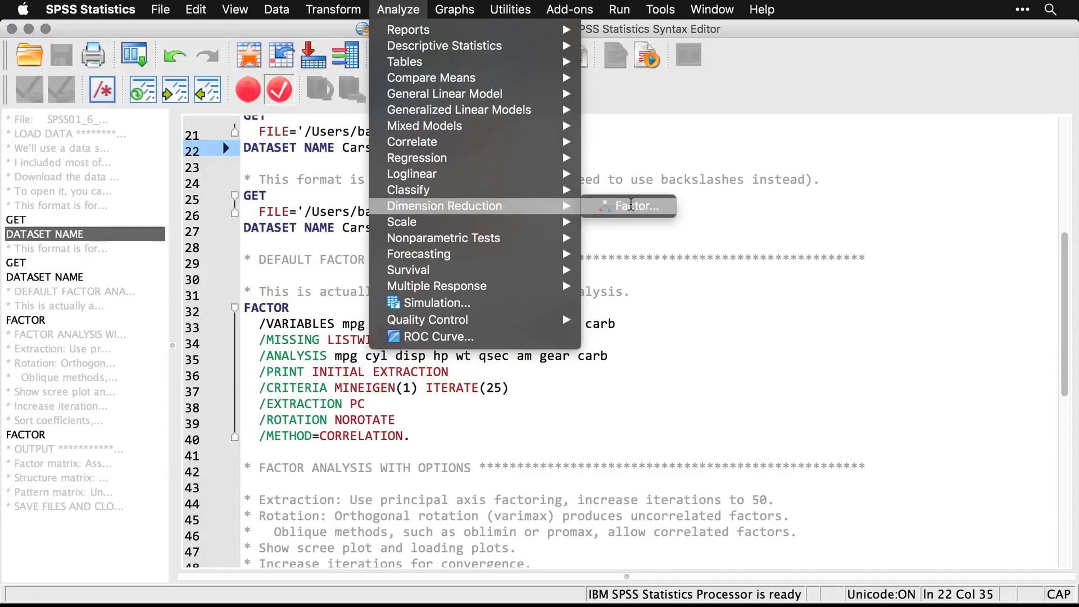
click(631, 205)
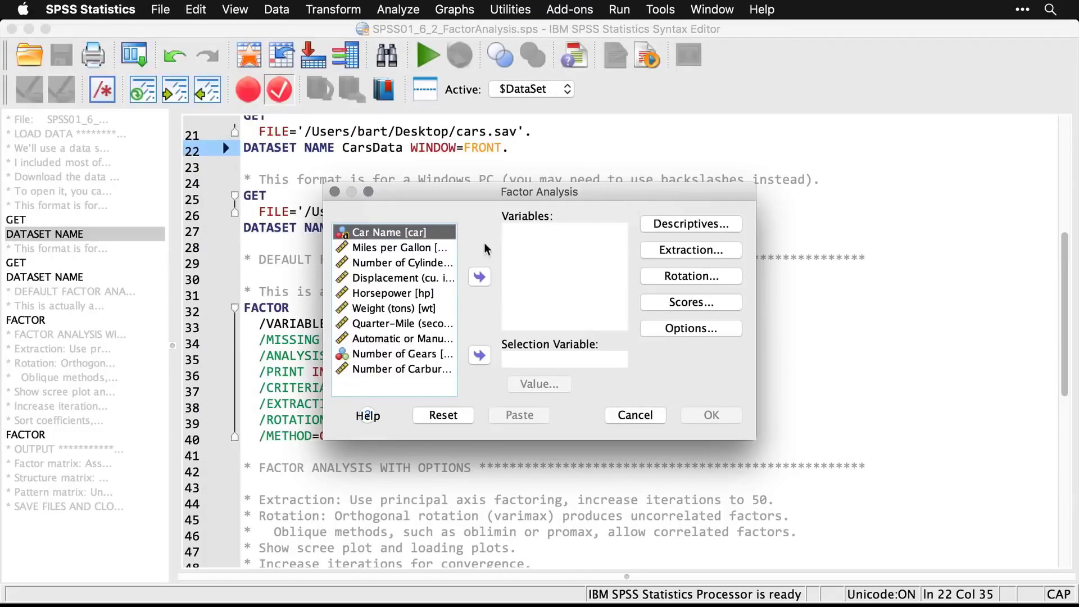
click(421, 248)
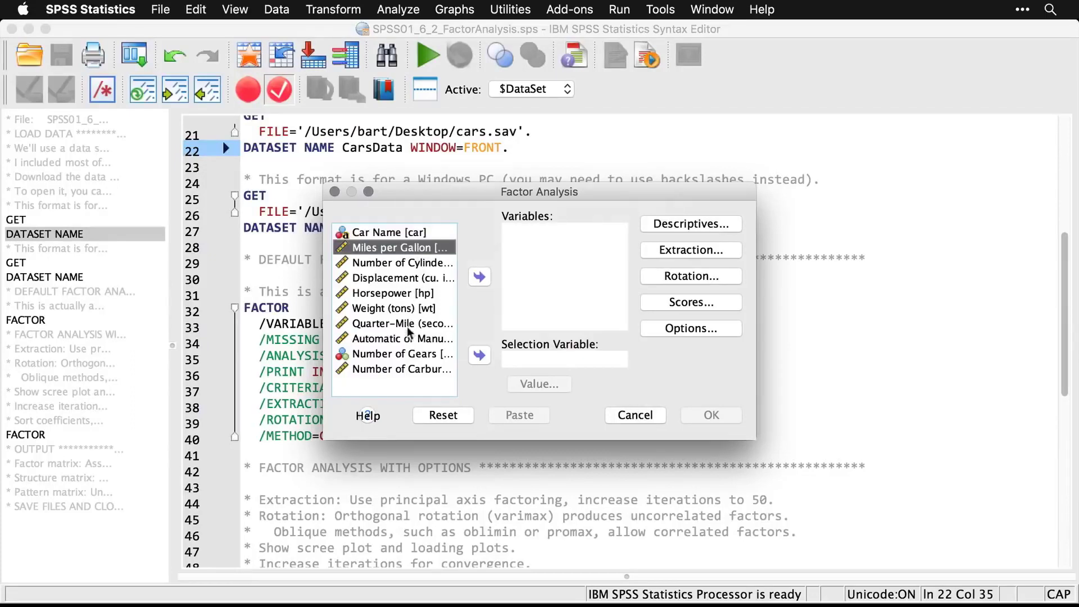
shift+click(386, 369)
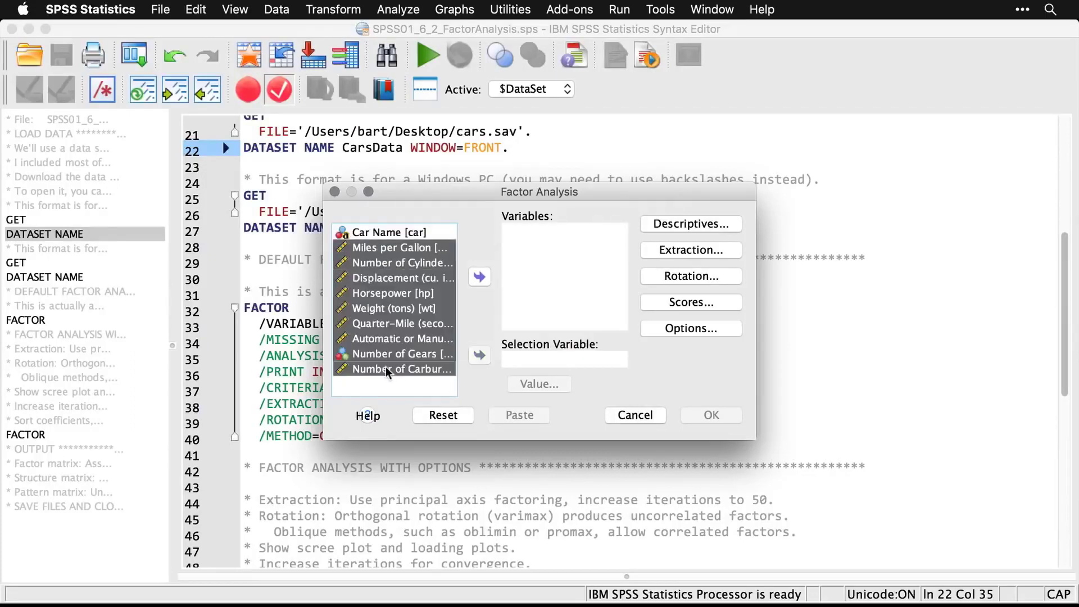
click(475, 281)
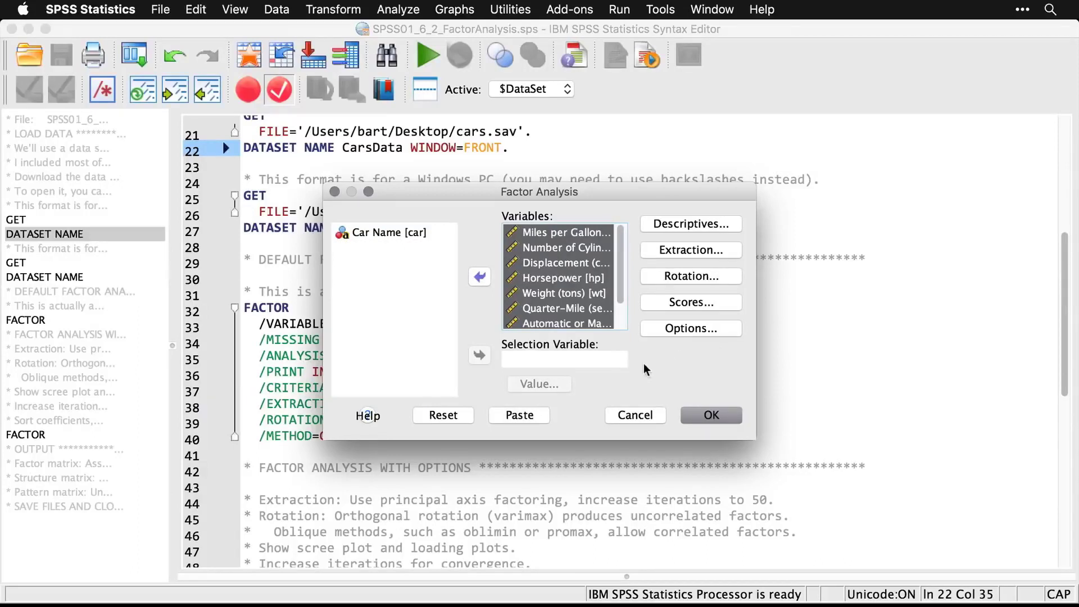
click(715, 418)
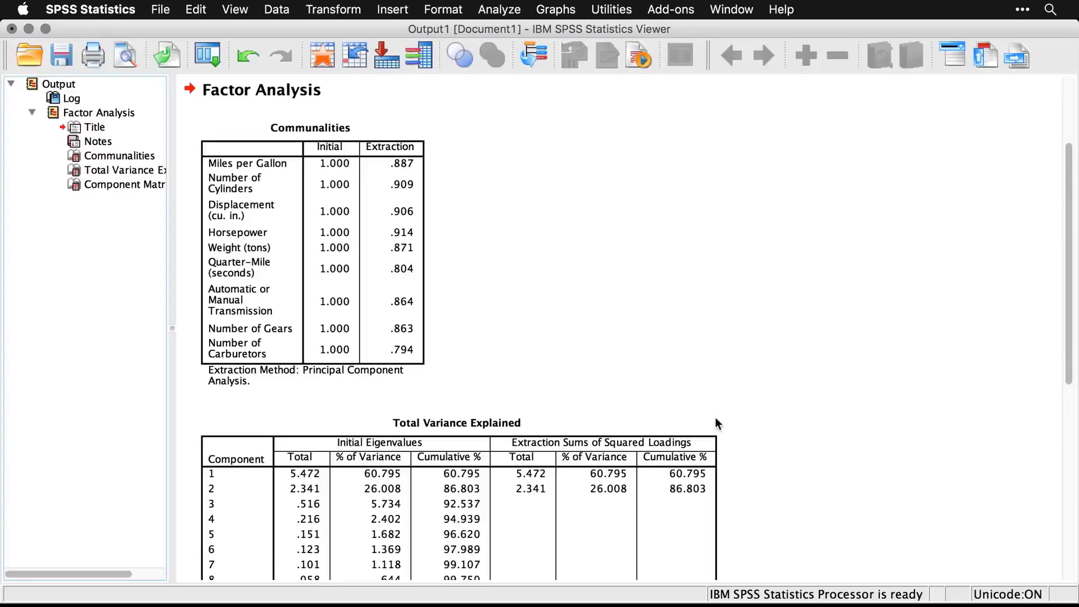
Examine the logged FACTOR syntax and the Communalities table in the factor analysis output
scroll(795, 336, up, 5)
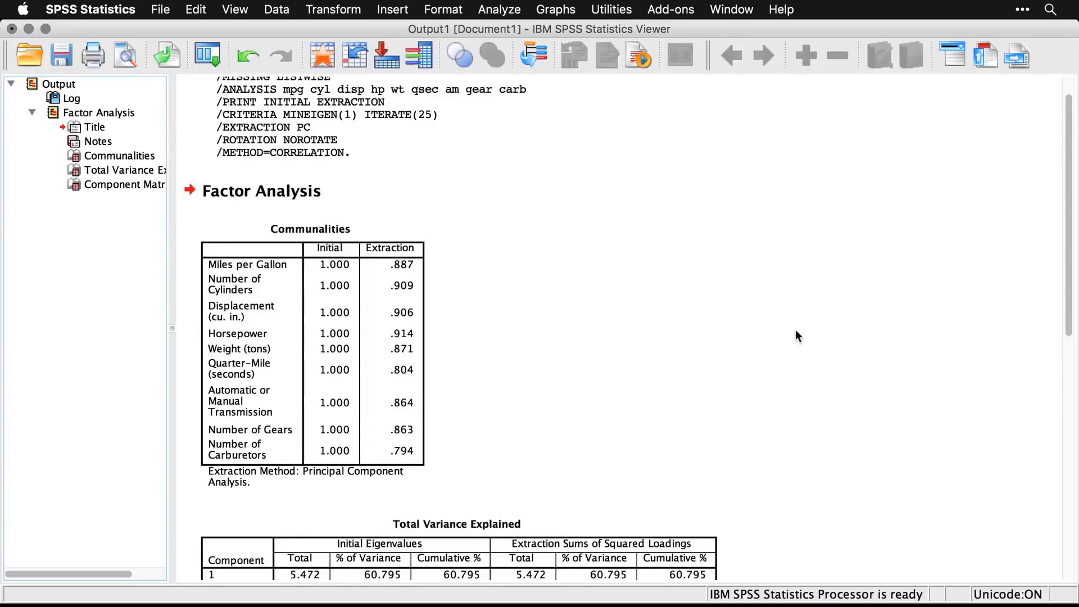
click(462, 141)
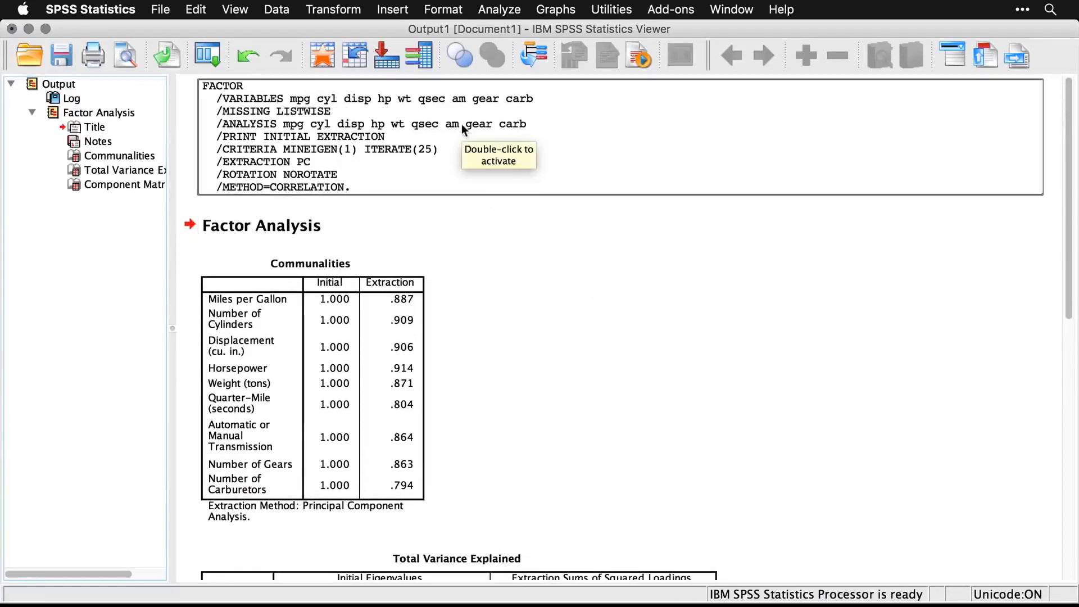
click(586, 312)
scroll(586, 312, down, 3)
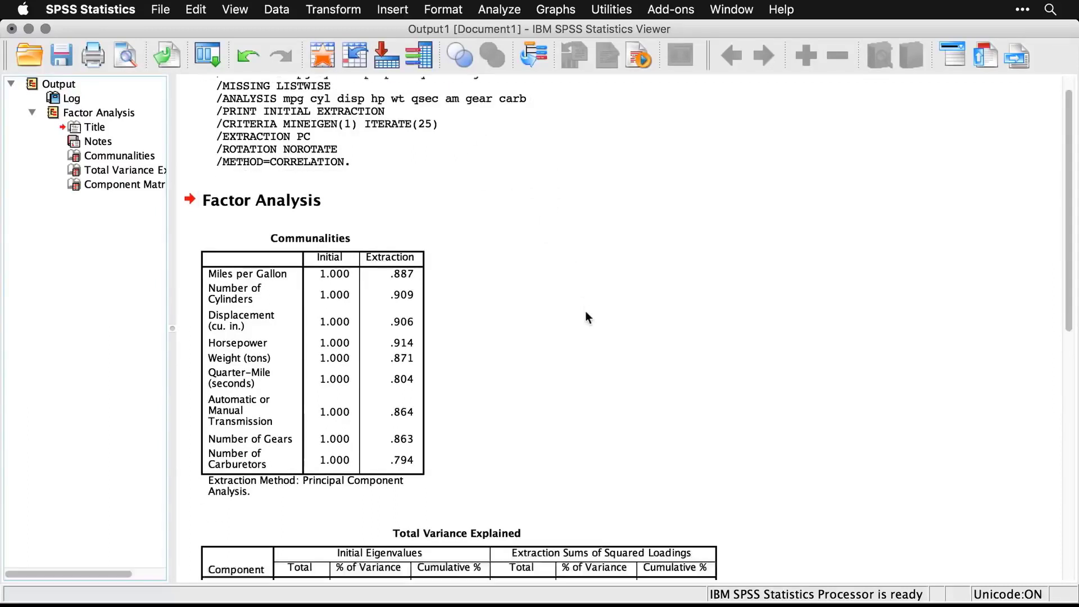
scroll(586, 313, down, 1)
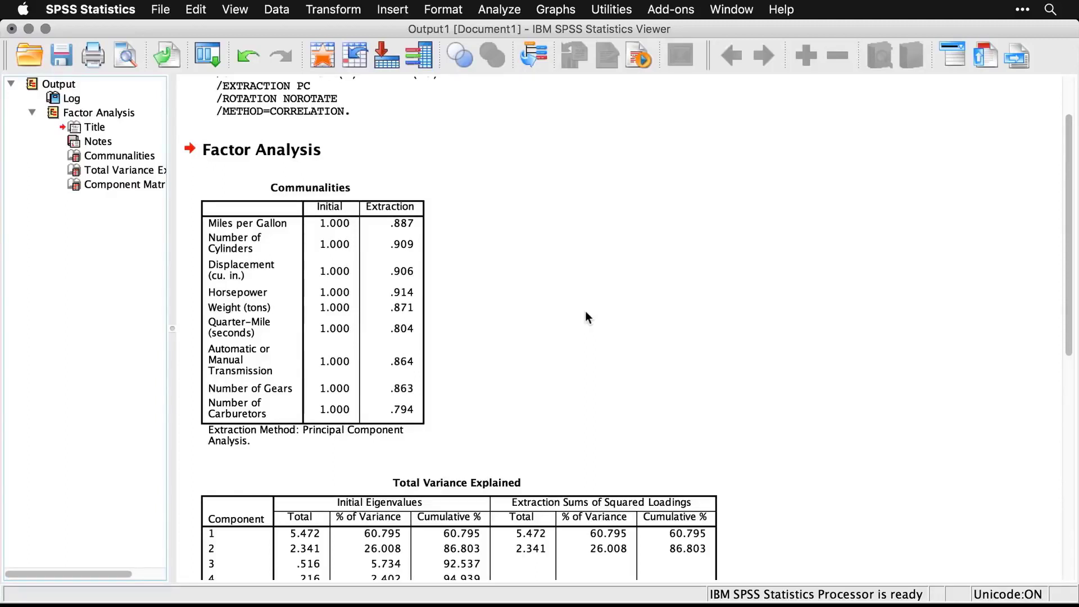
click(534, 284)
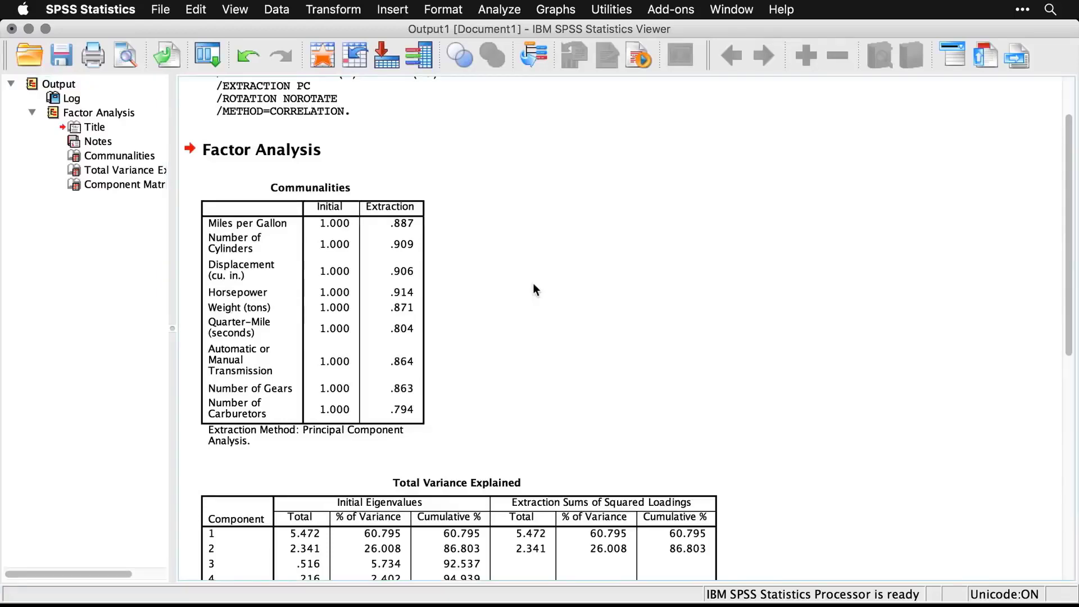
Examine the Total Variance Explained table and each variable's loadings on both components in the Component Matrix
scroll(533, 284, down, 5)
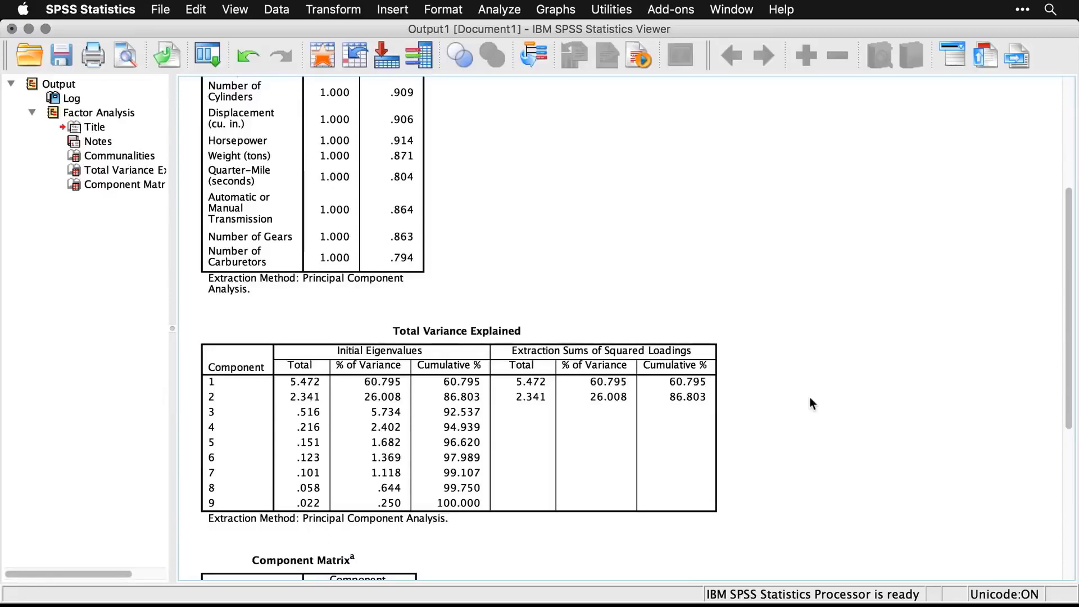
scroll(810, 401, down, 2)
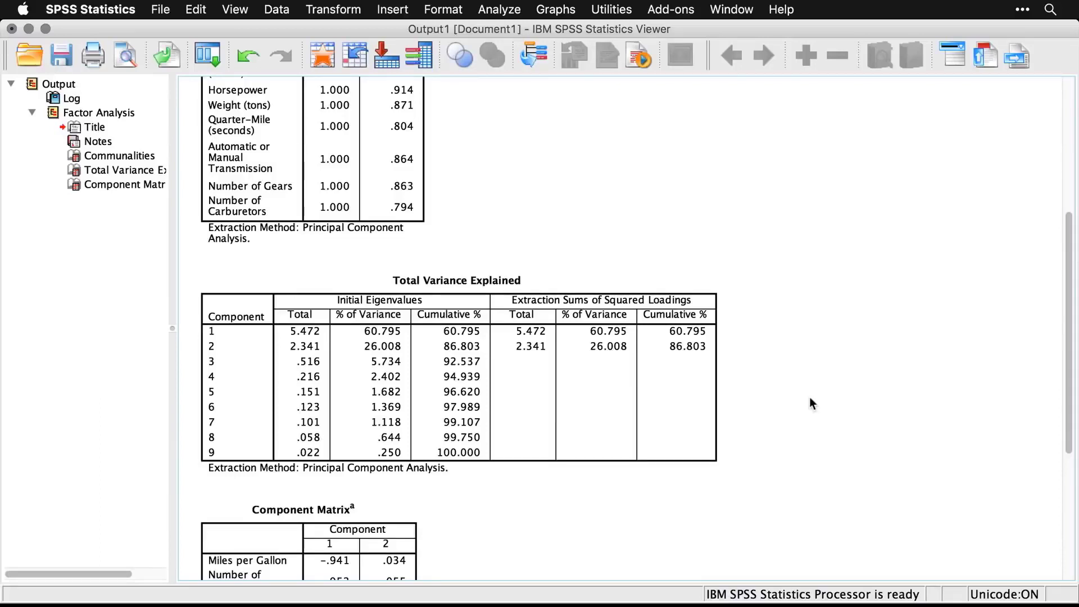
click(622, 375)
scroll(778, 350, down, 10)
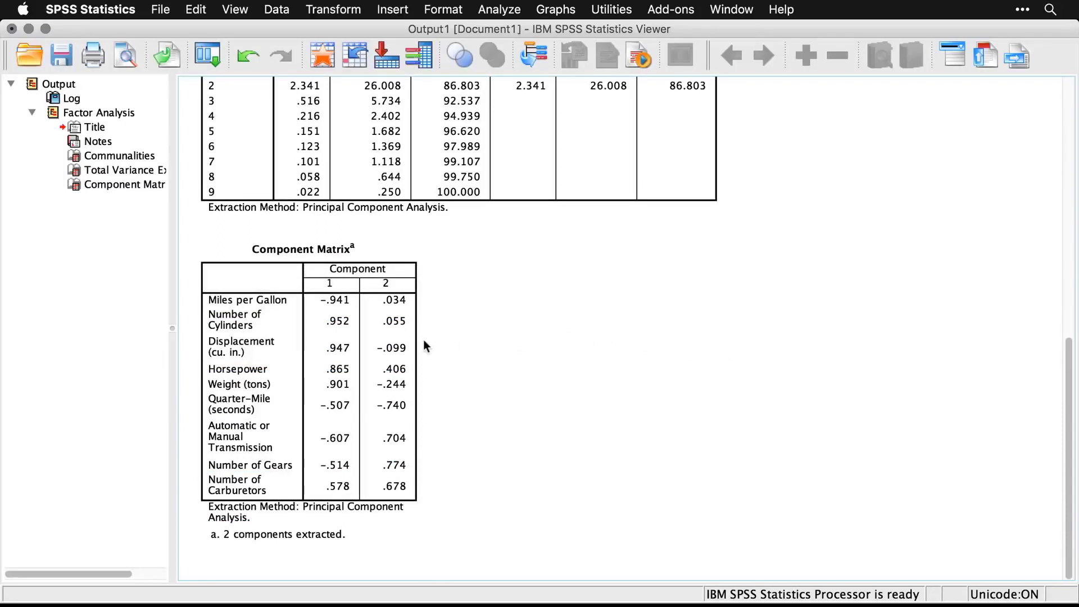
click(409, 346)
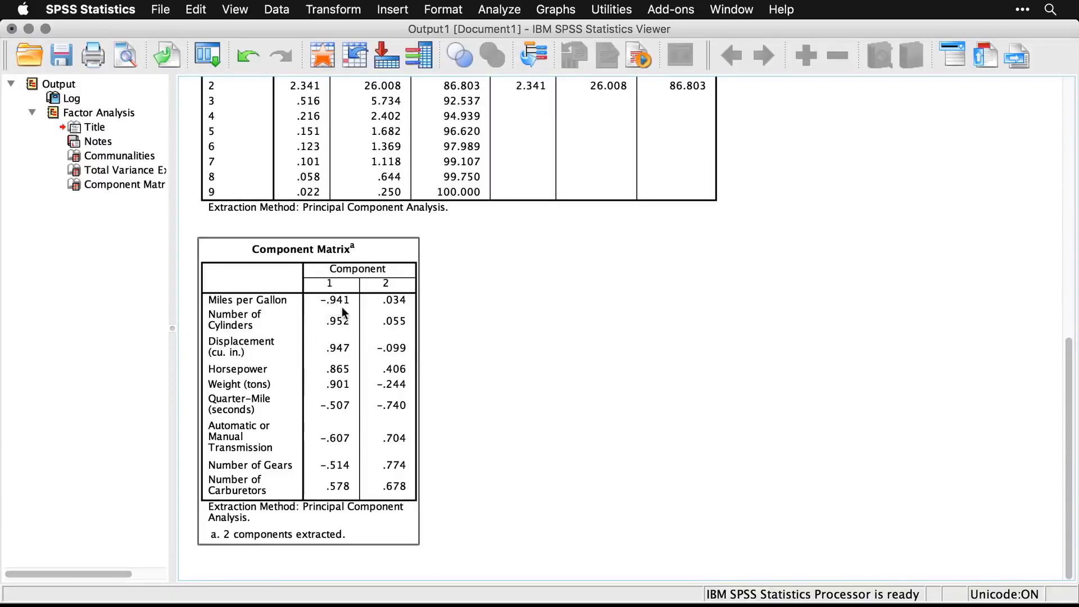
click(425, 315)
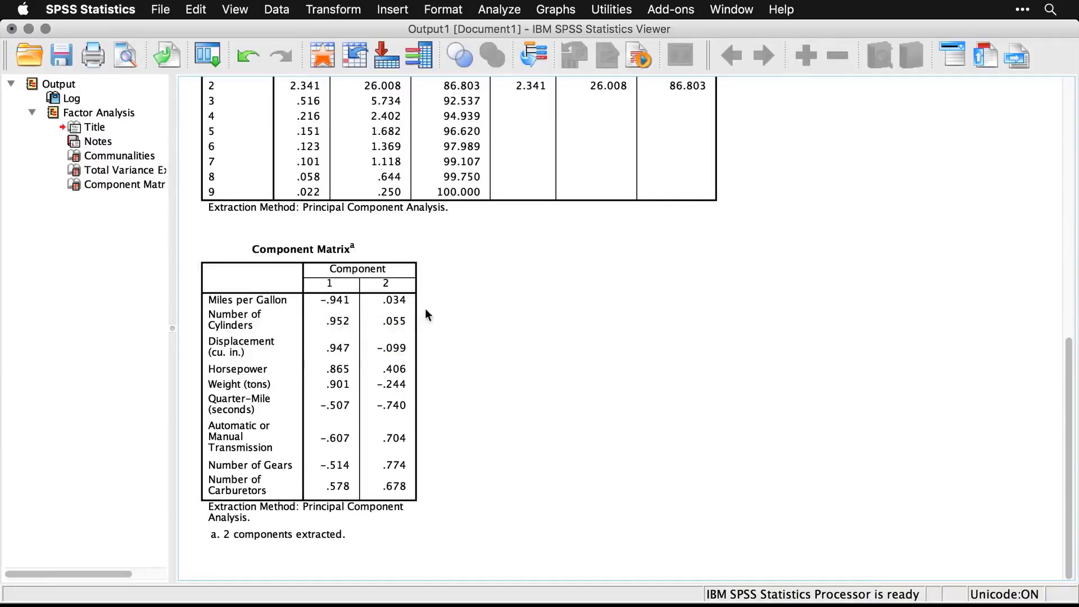
click(403, 513)
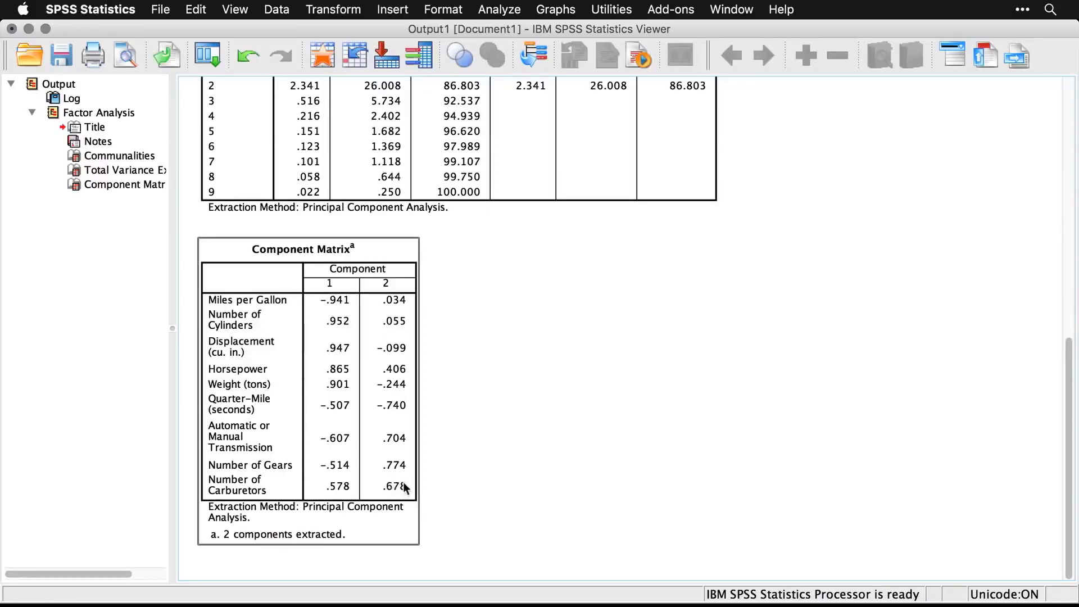
click(491, 476)
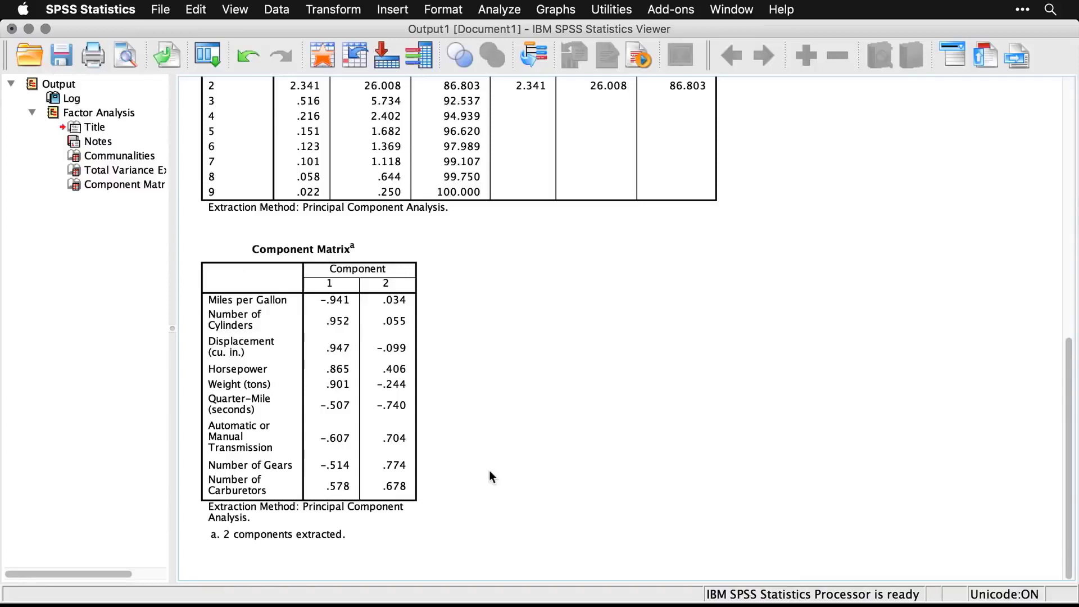
click(314, 347)
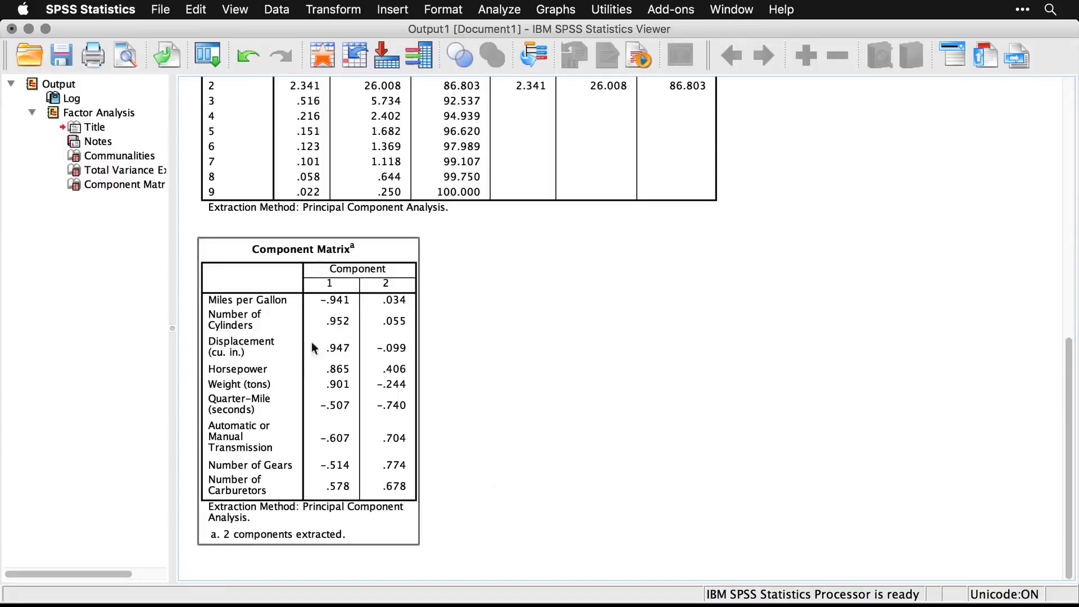
Delete all the output and recall Factor Analysis with the initial solution statistic turned off
click(30, 85)
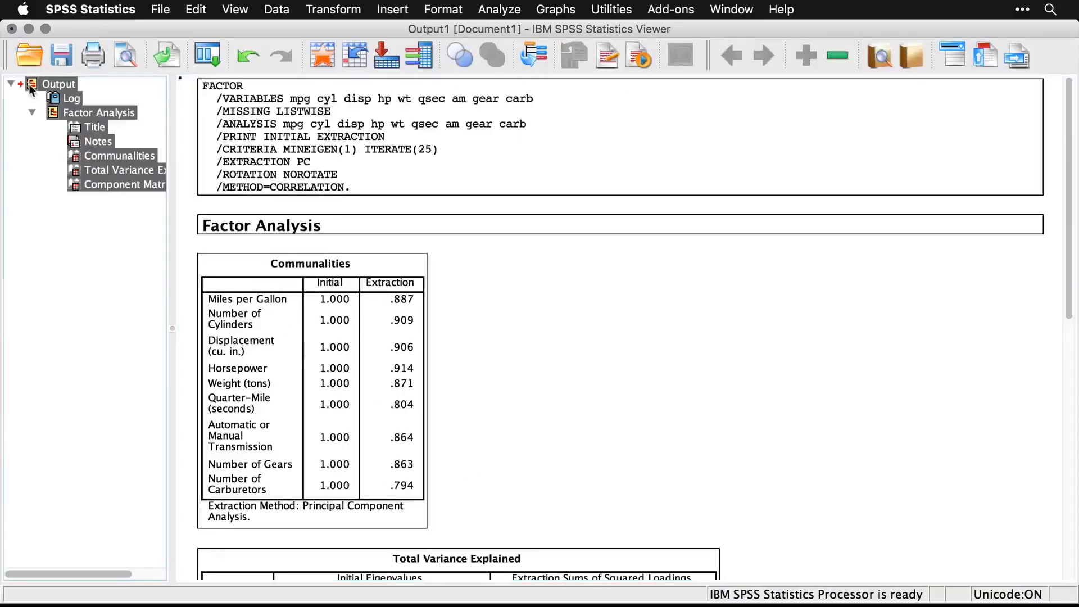
key(Delete)
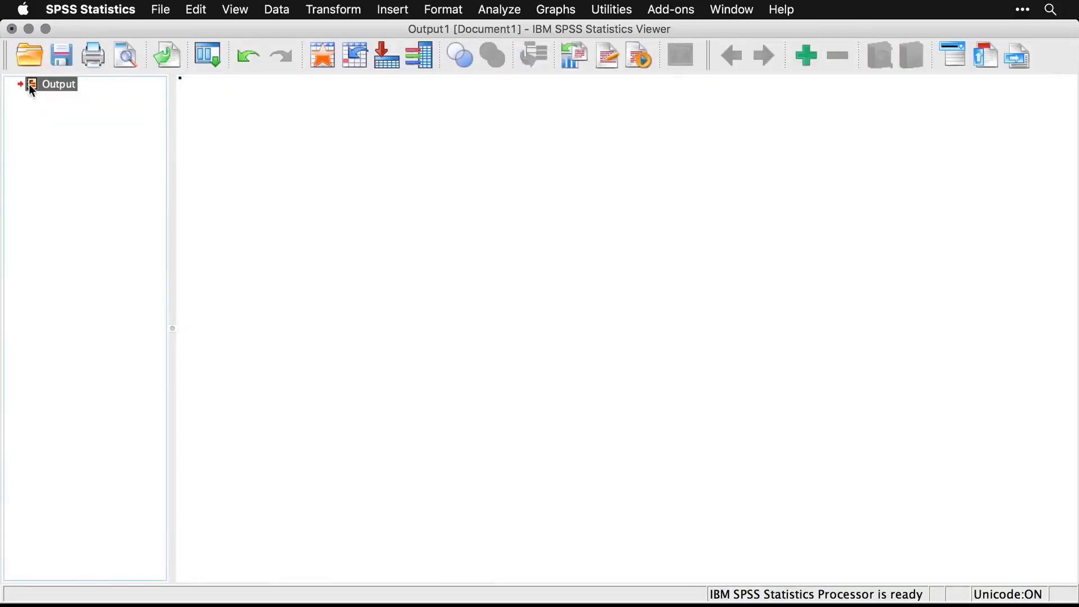
click(208, 55)
click(224, 83)
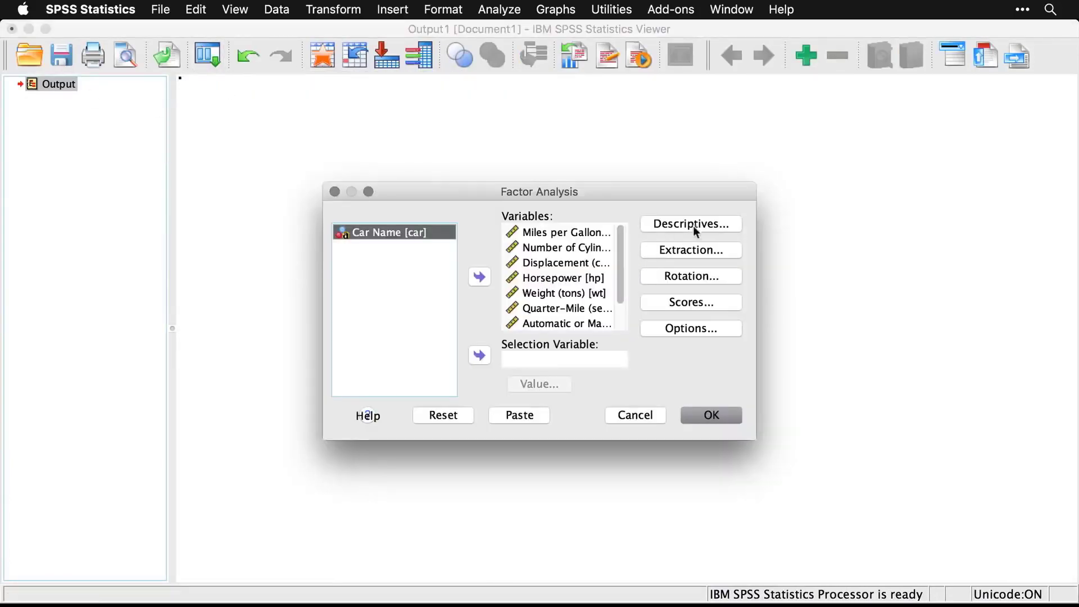
click(709, 227)
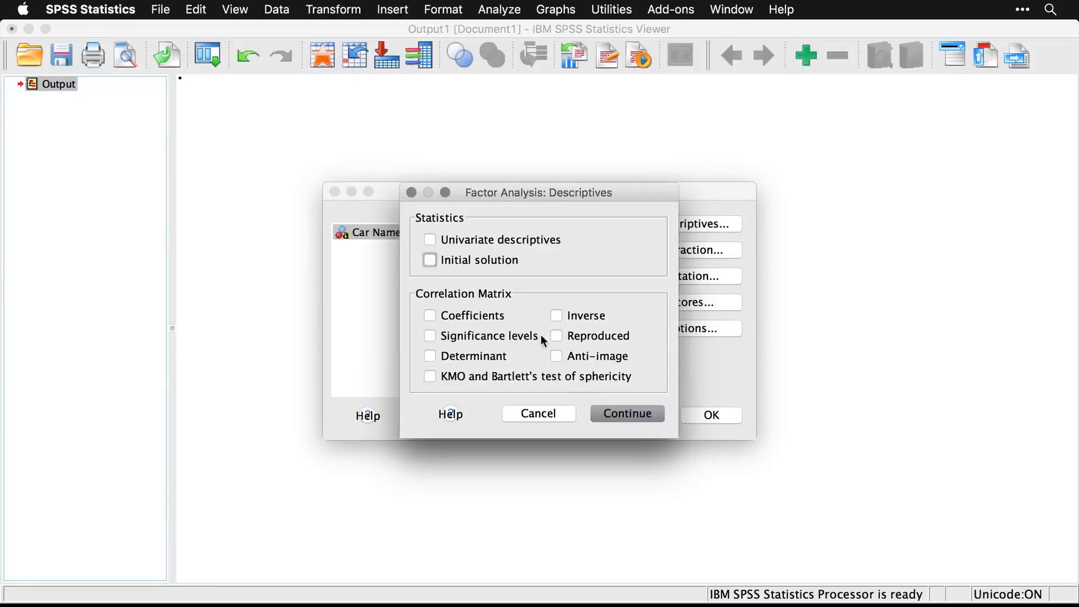
click(630, 415)
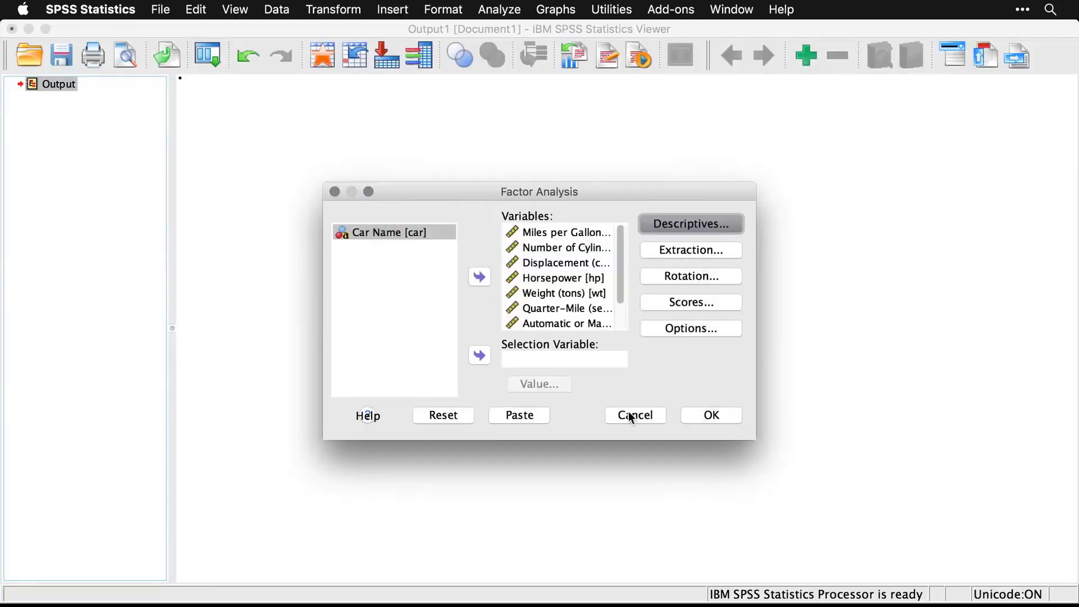
Set the extraction to principal axis factoring with the unrotated solution off, the scree plot on and 50 maximum iterations
click(703, 251)
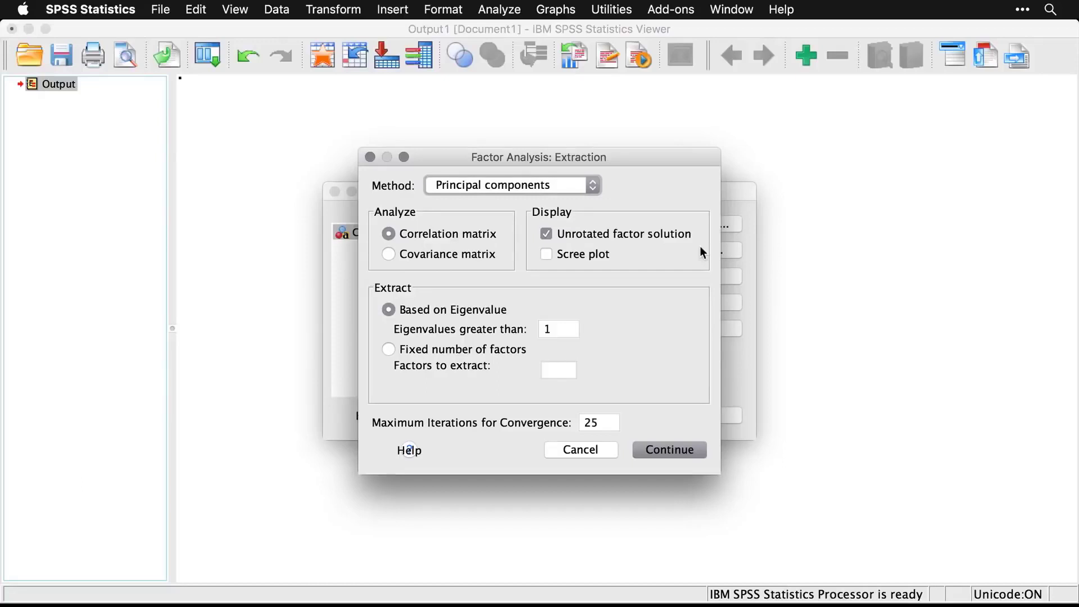
click(570, 191)
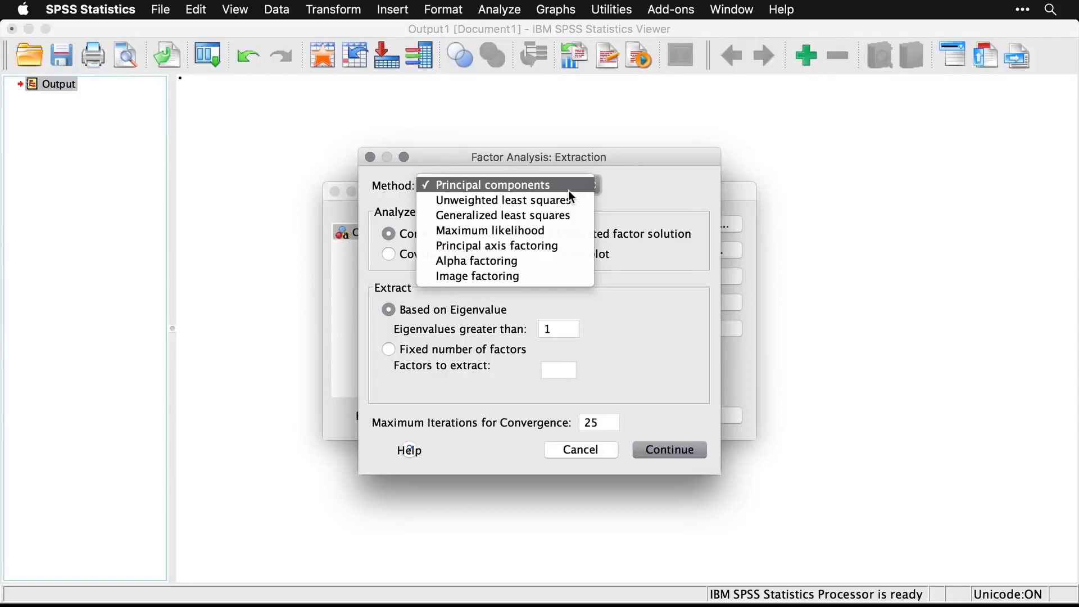
click(578, 247)
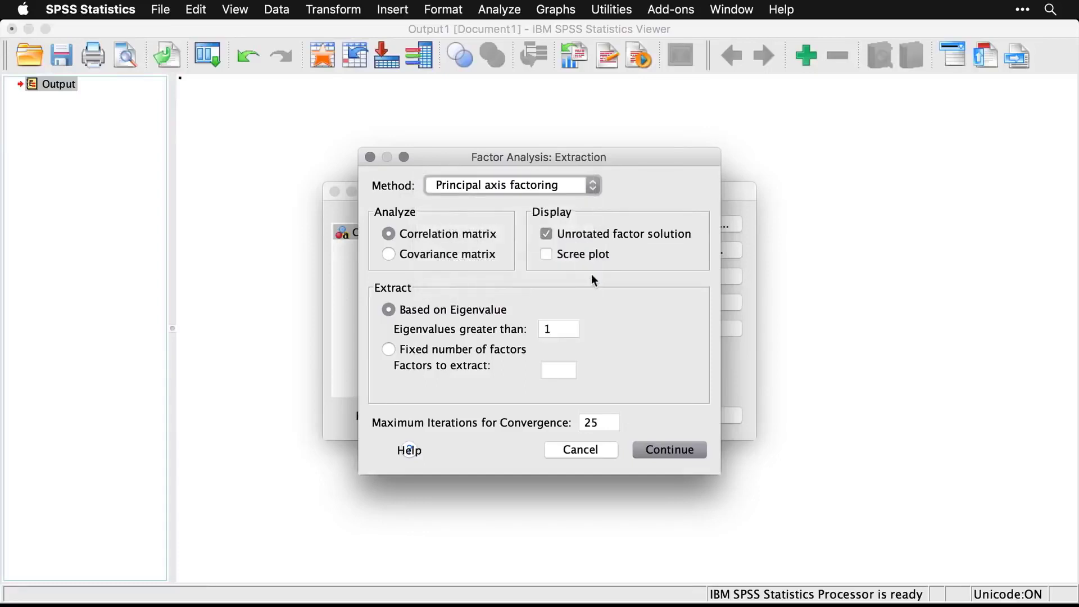
click(554, 237)
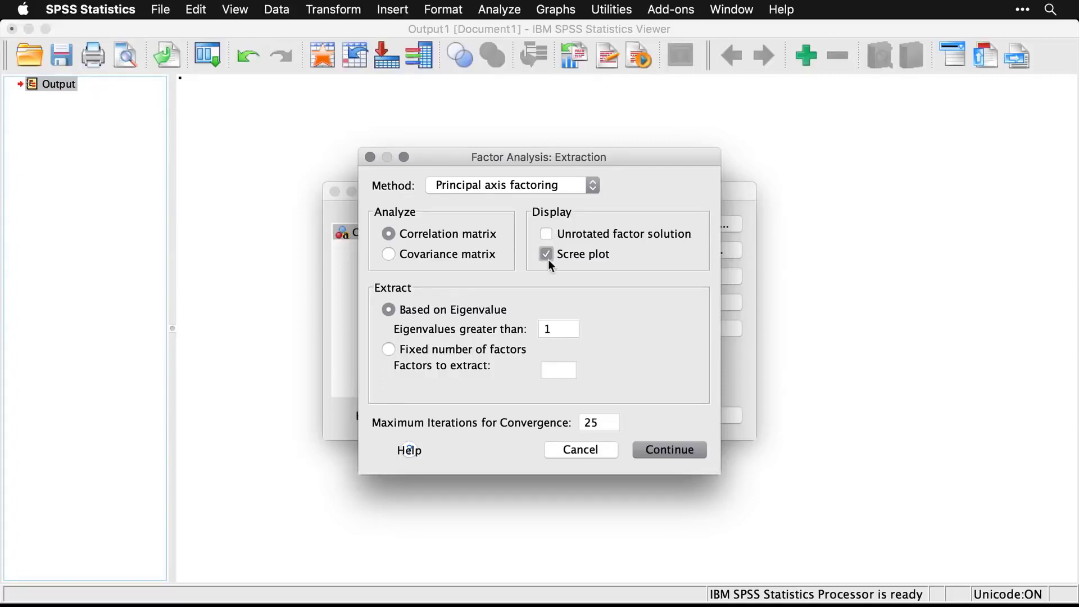
double_click(600, 423)
text(50)
click(695, 460)
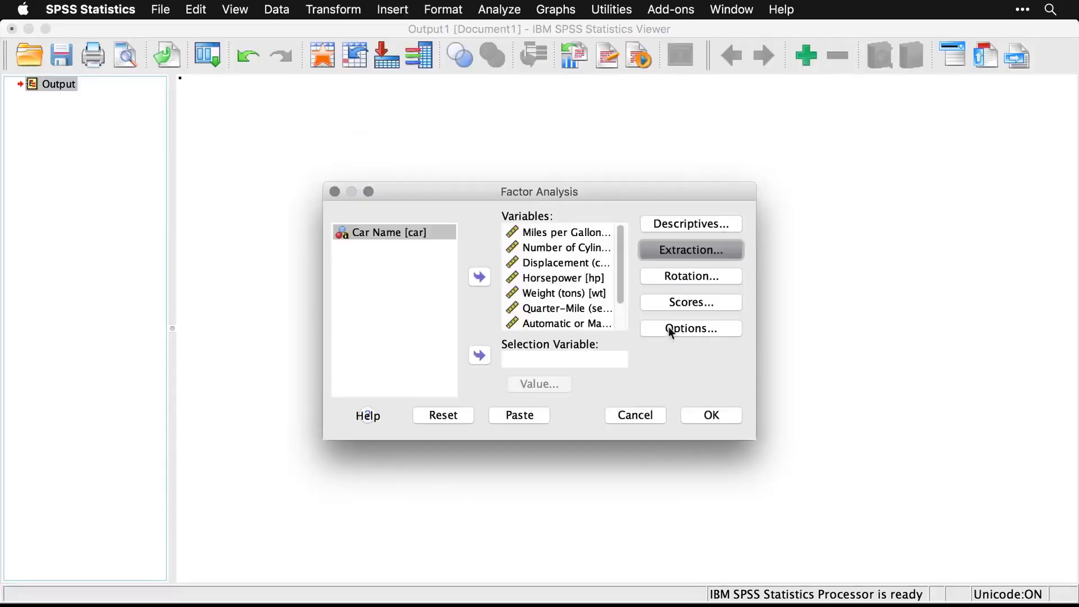
Set the rotation to direct oblimin with the rotated solution off, loading plots on and 50 maximum iterations for convergence
click(724, 280)
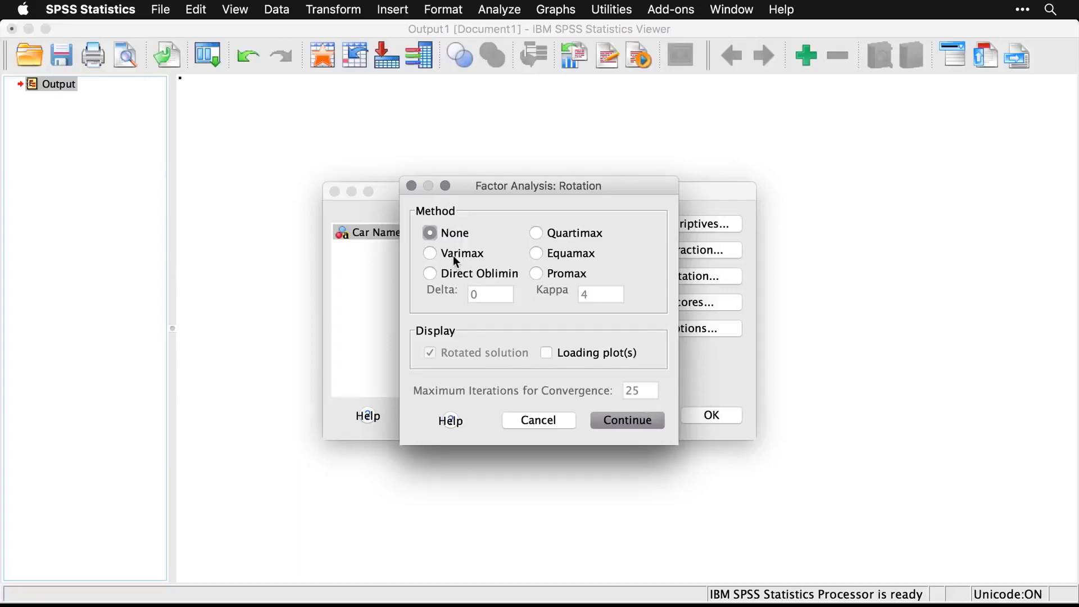
click(430, 274)
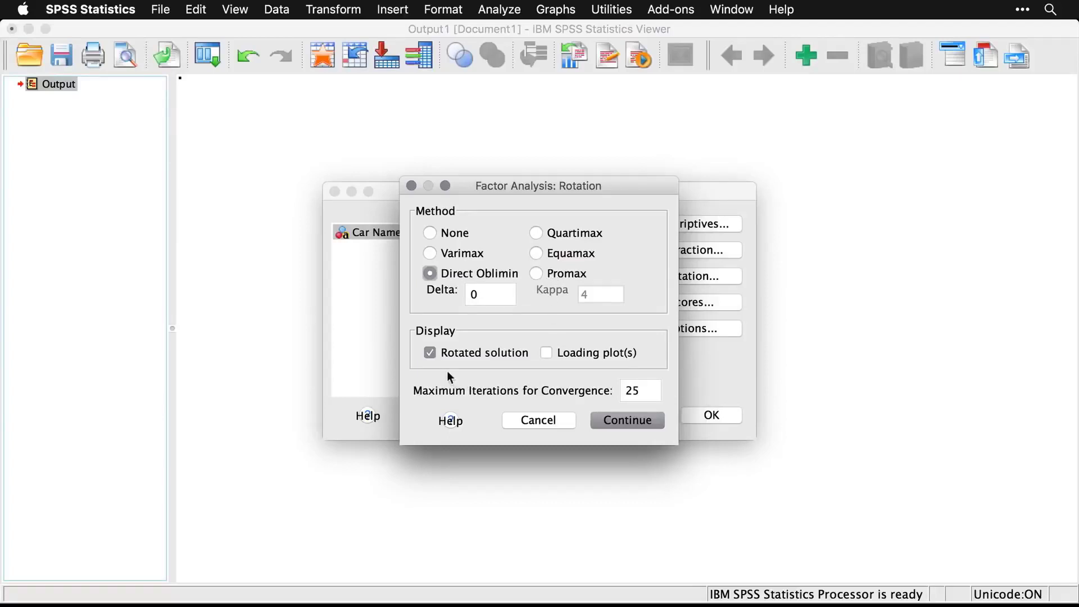
click(430, 352)
click(554, 353)
click(648, 394)
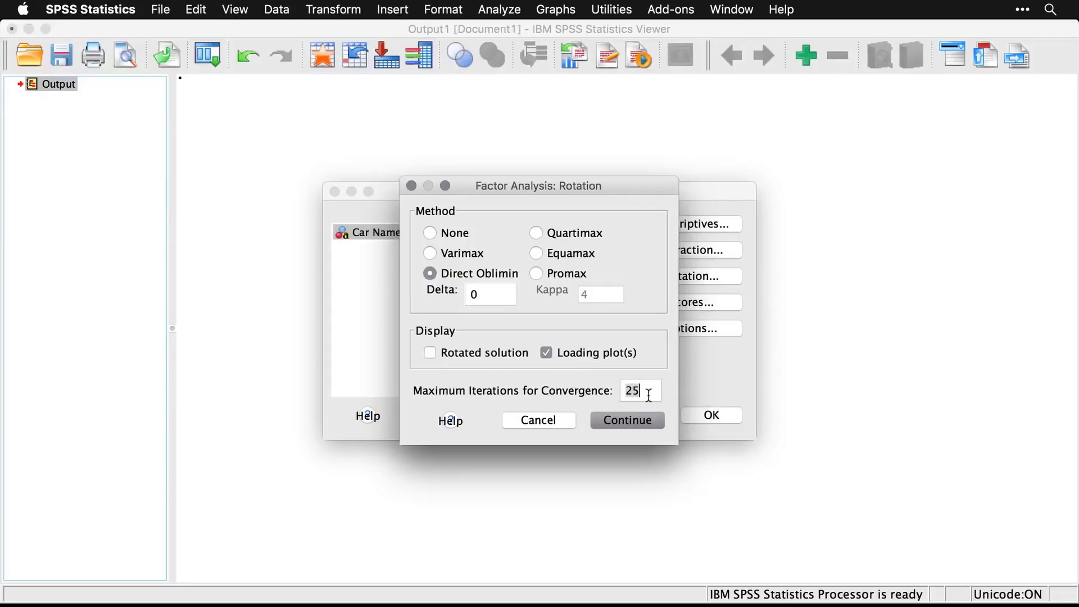
text(50)
click(638, 423)
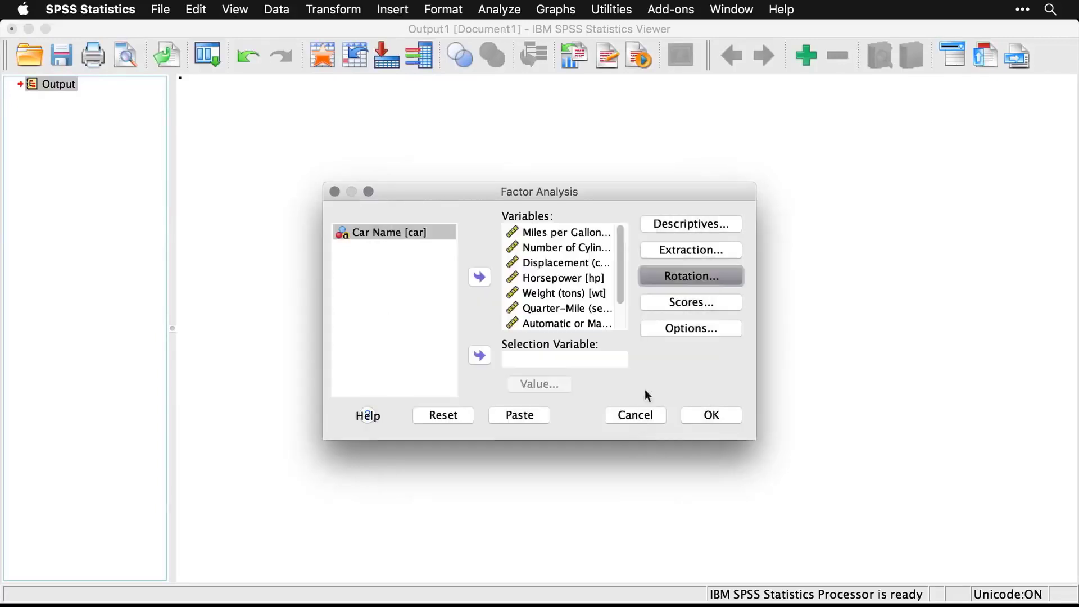
Sort coefficients by size, suppress absolute values below .6, leave factor scores unsaved, and run the factor analysis
click(715, 302)
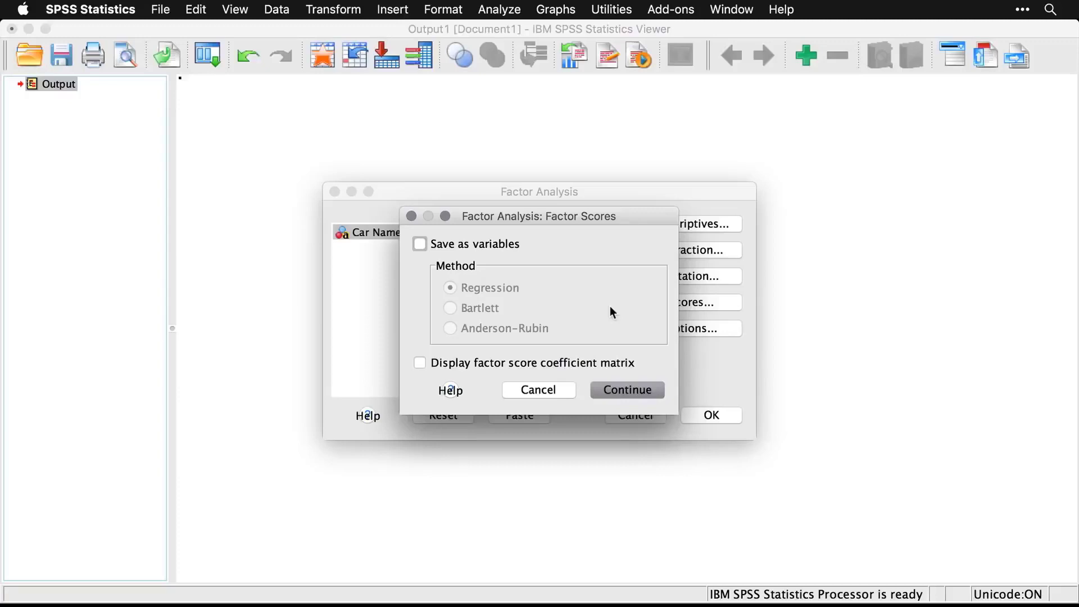
click(569, 390)
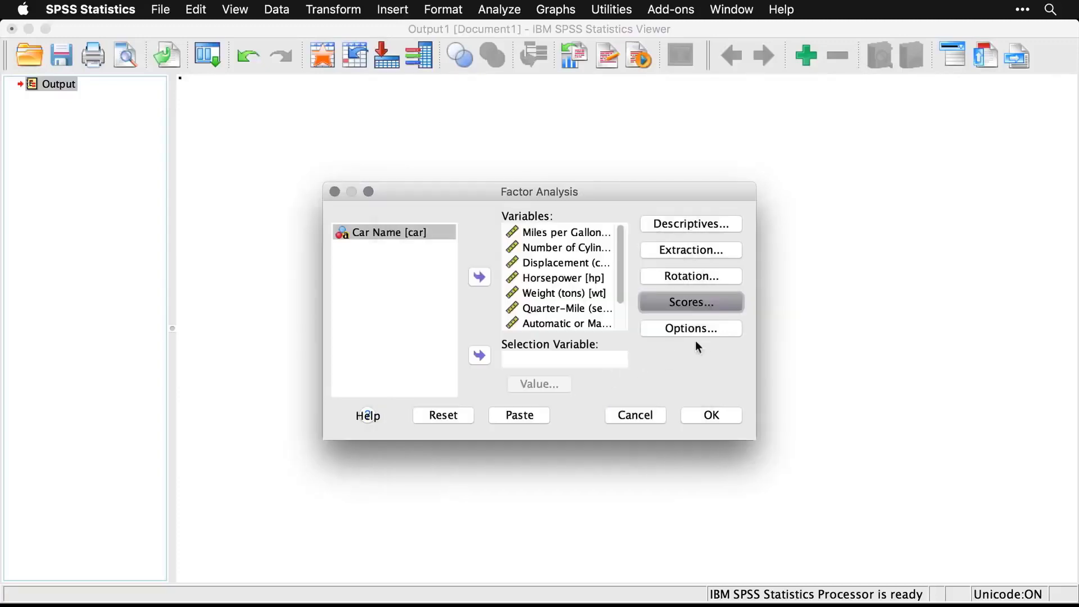
click(712, 335)
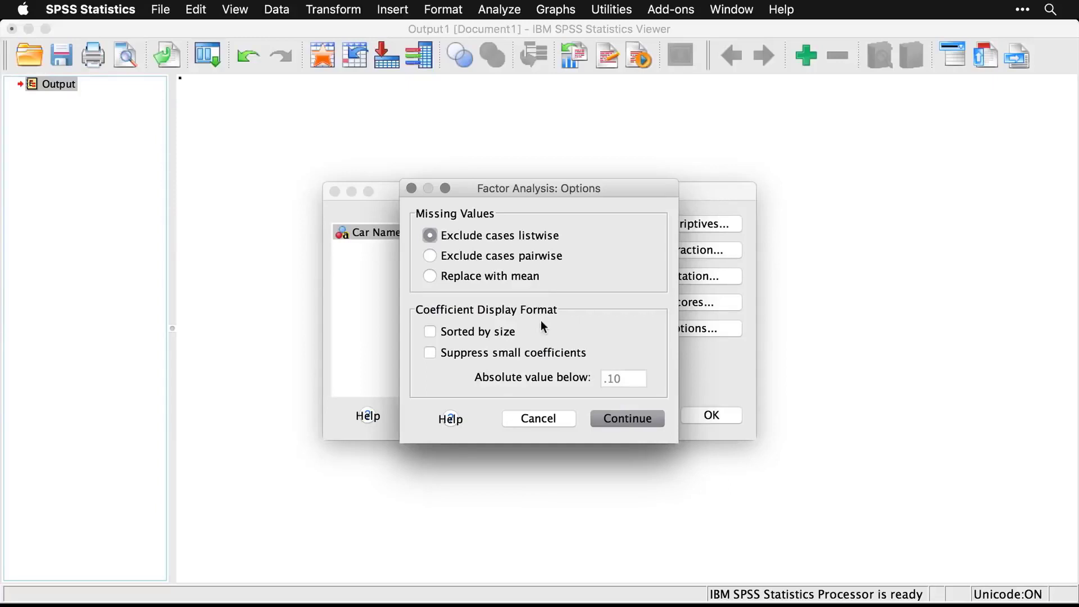
click(429, 331)
click(431, 354)
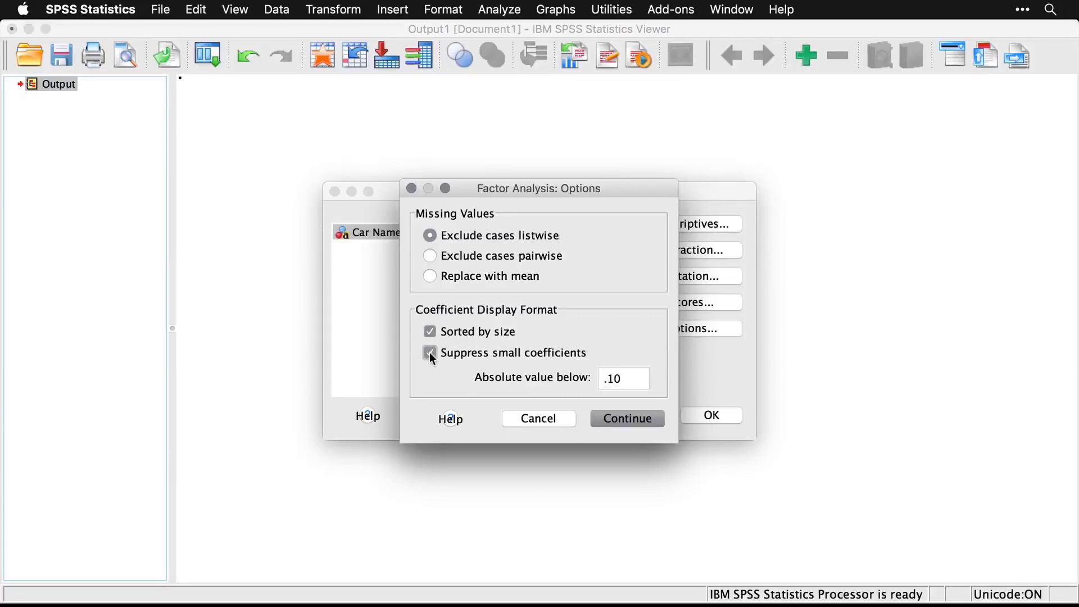
click(633, 377)
key(BackSpace)
key(BackSpace)
text(6)
click(630, 419)
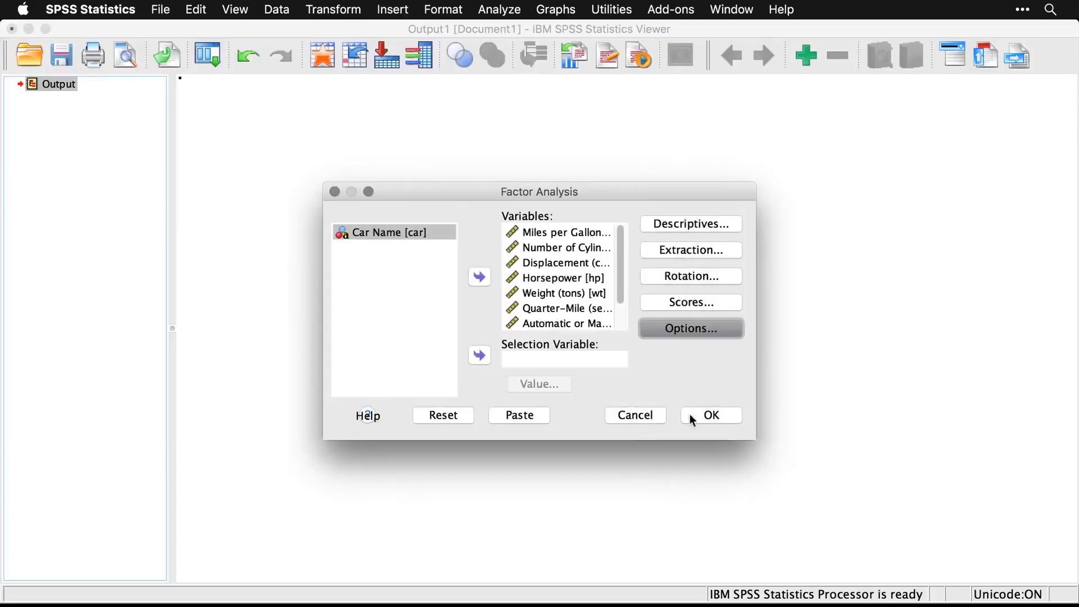
click(721, 417)
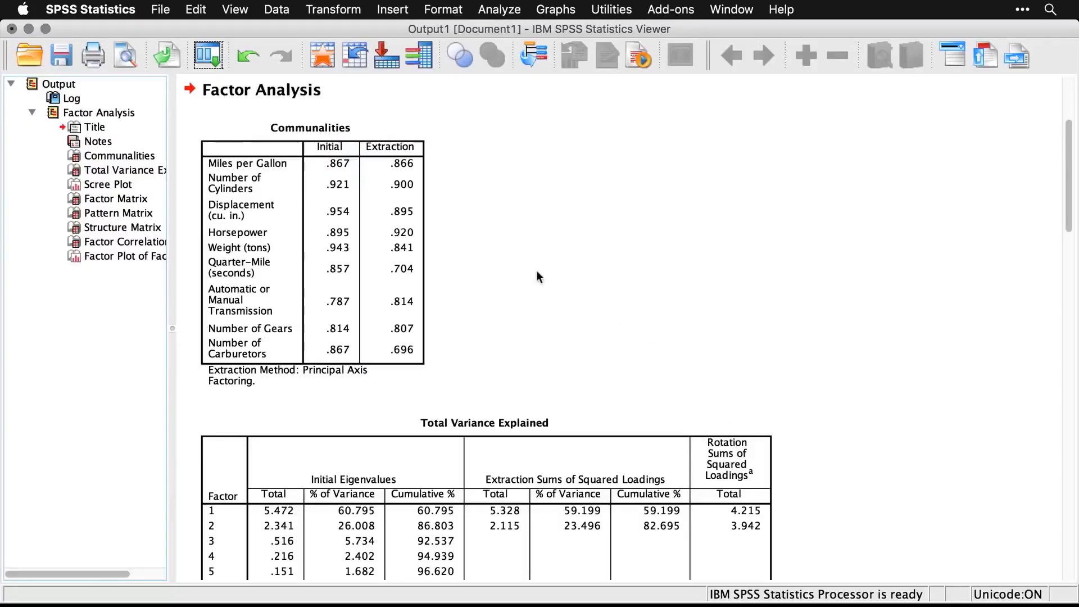
Examine the Communalities and Total Variance Explained tables and the scree plot in the new factor analysis output
click(375, 197)
scroll(575, 365, down, 5)
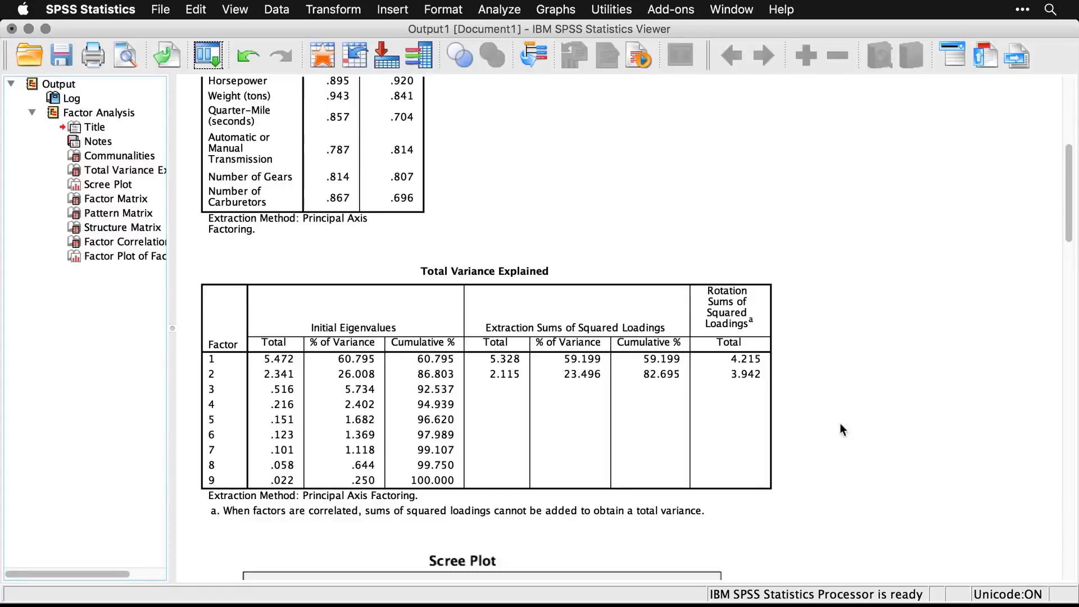
scroll(841, 430, down, 10)
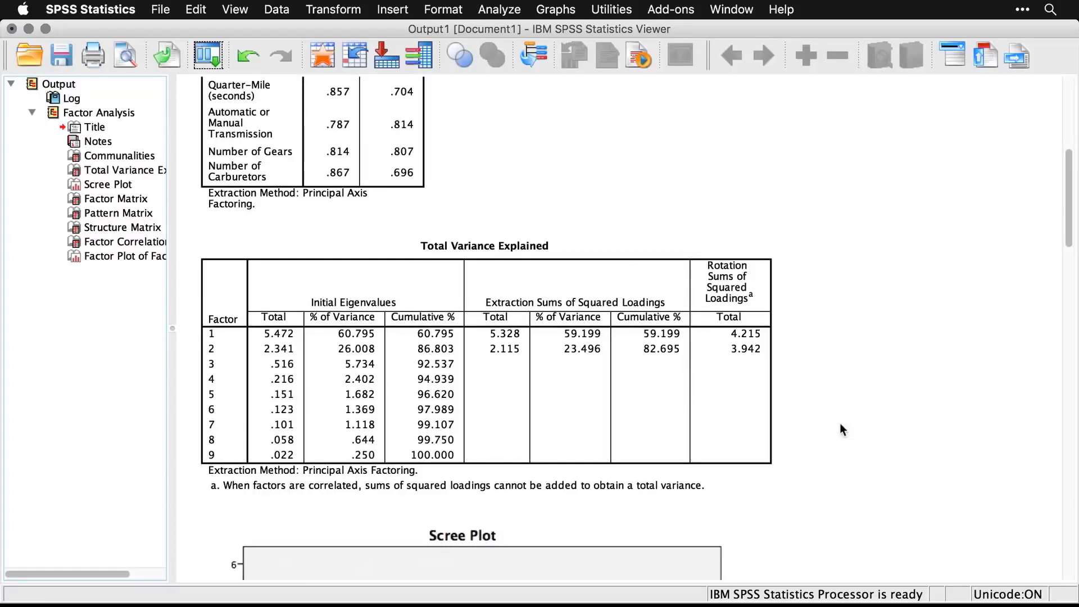
scroll(840, 425, down, 5)
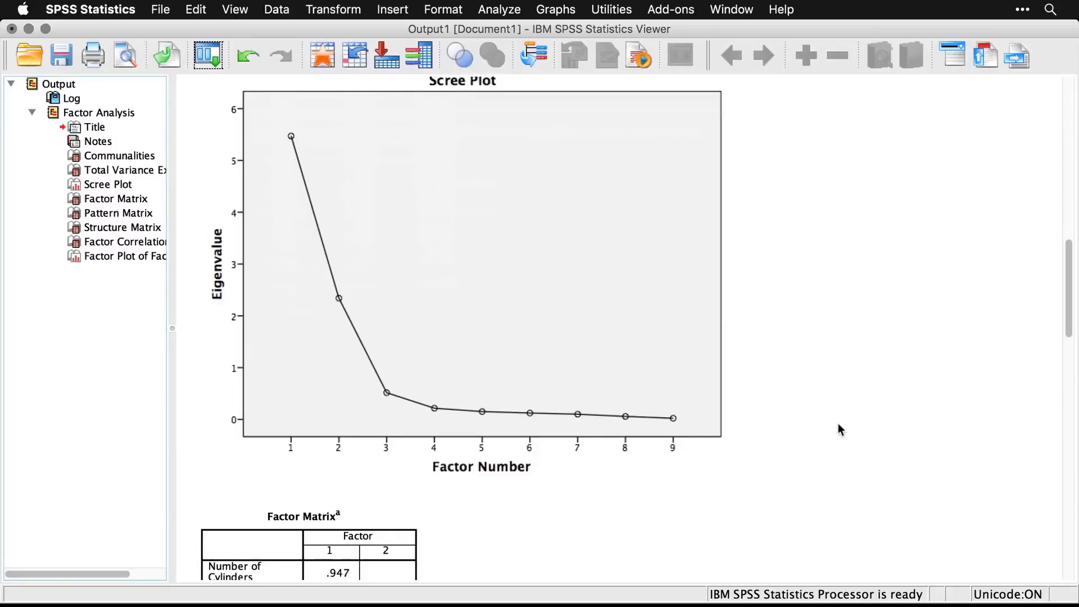
click(521, 407)
Look through the Factor Matrix, Pattern Matrix and Structure Matrix tables in the output
scroll(814, 384, down, 5)
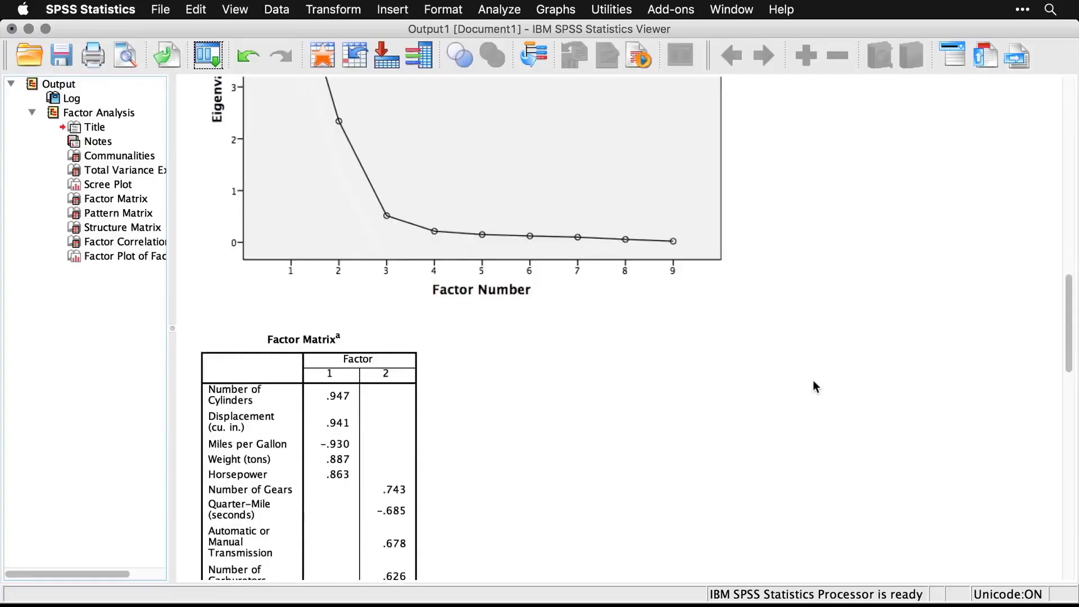
scroll(813, 382, down, 2)
scroll(814, 382, down, 10)
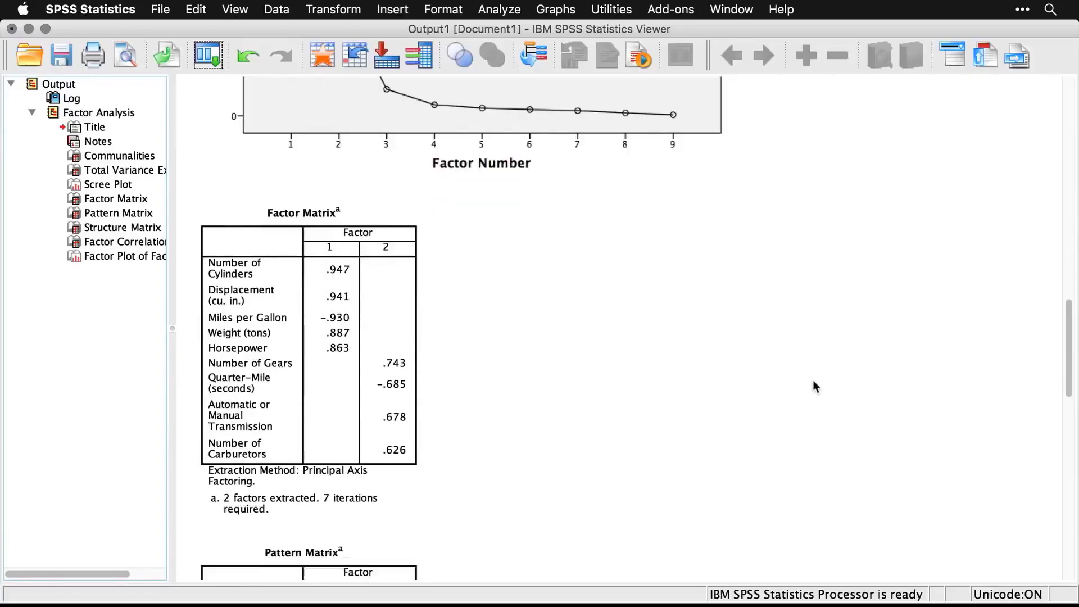
scroll(813, 382, down, 11)
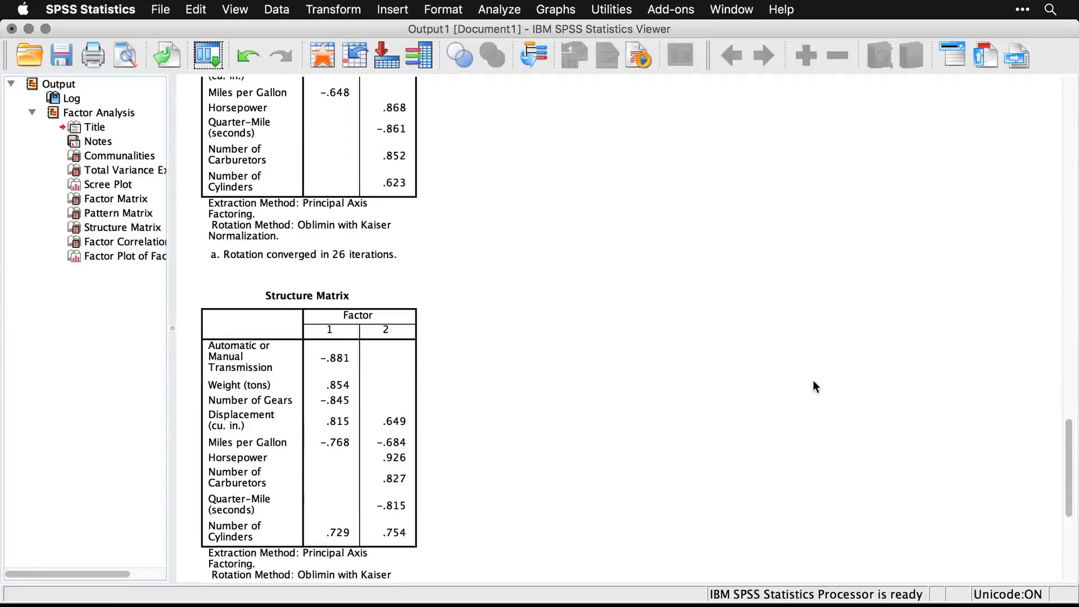
Switch to the SPSS01_6_2_FactorAnalysis.sps syntax and read the notes explaining the structure, pattern and factor matrices
key(super+grave)
scroll(814, 381, down, 10)
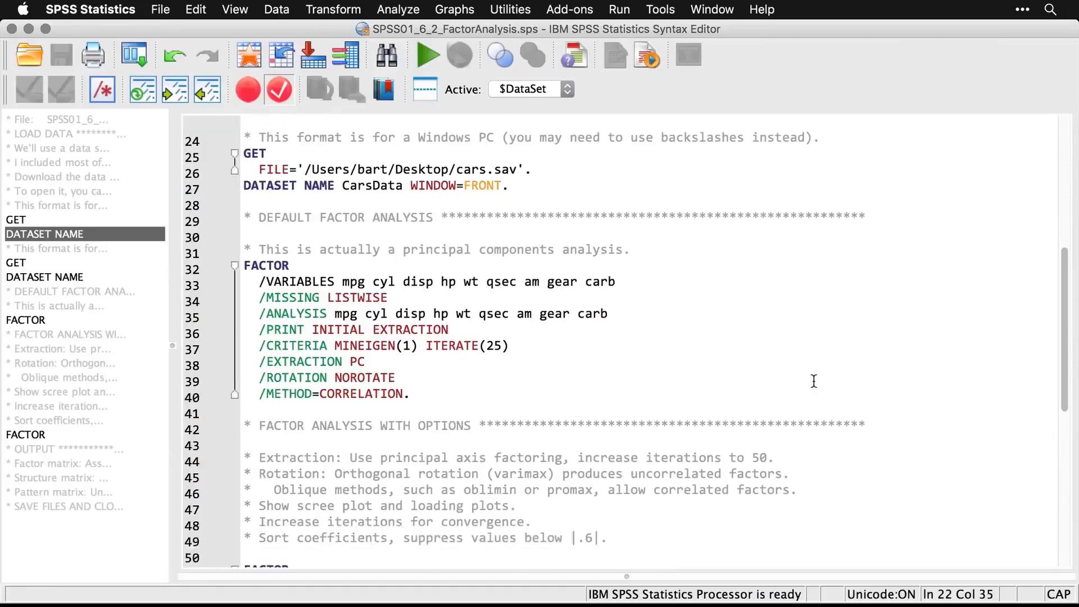
scroll(814, 381, down, 4)
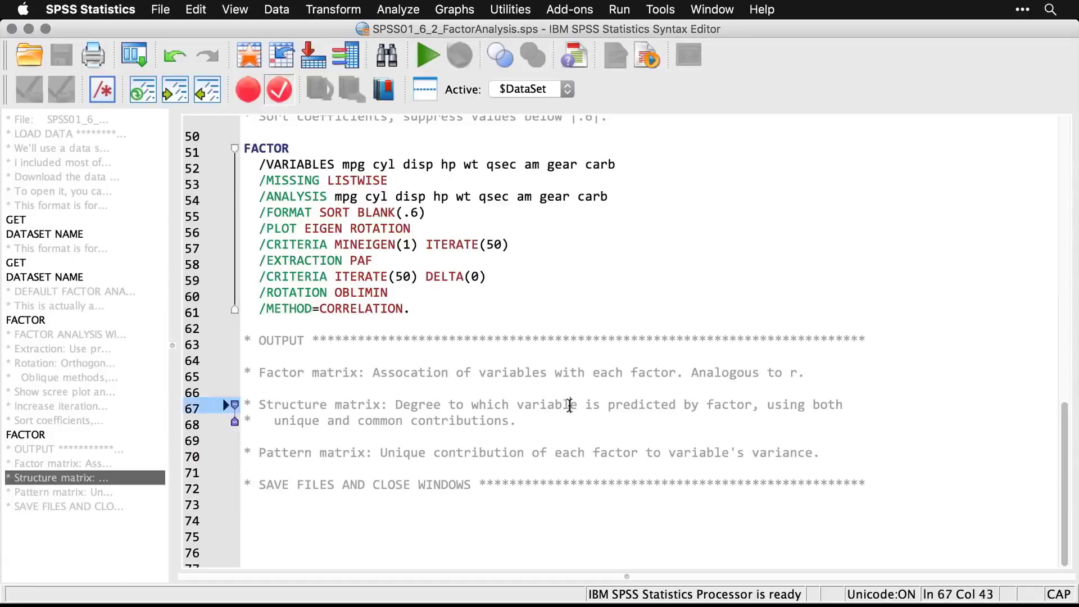
triple_click(566, 402)
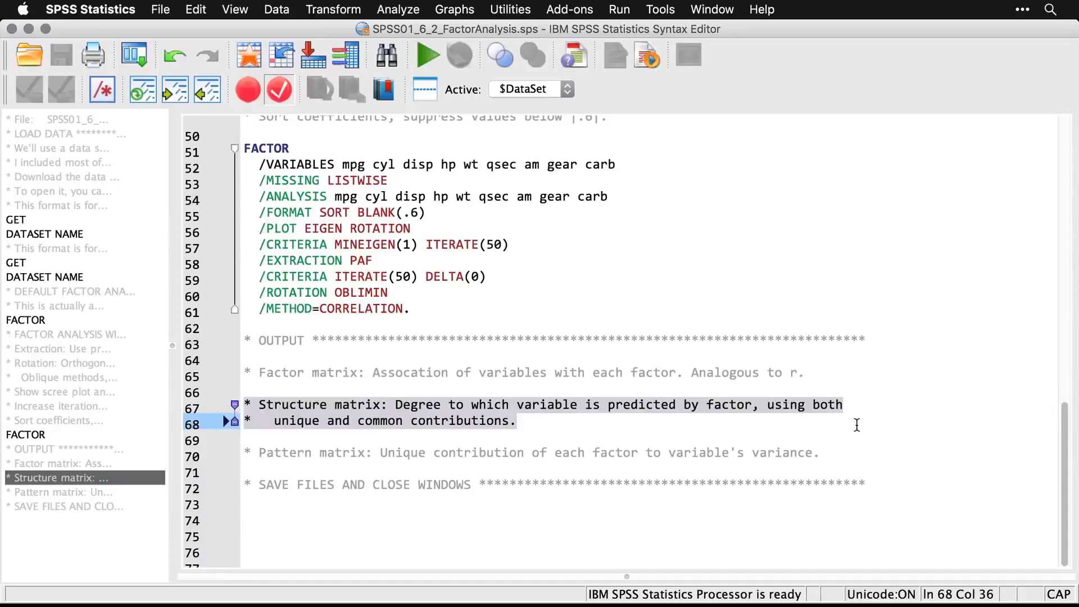
click(794, 453)
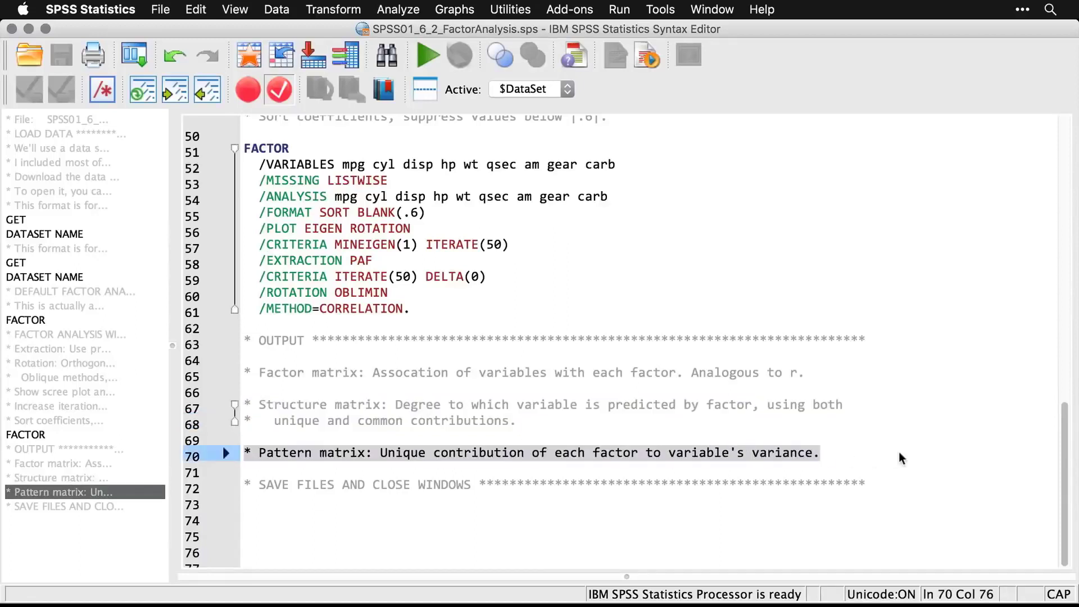
click(830, 462)
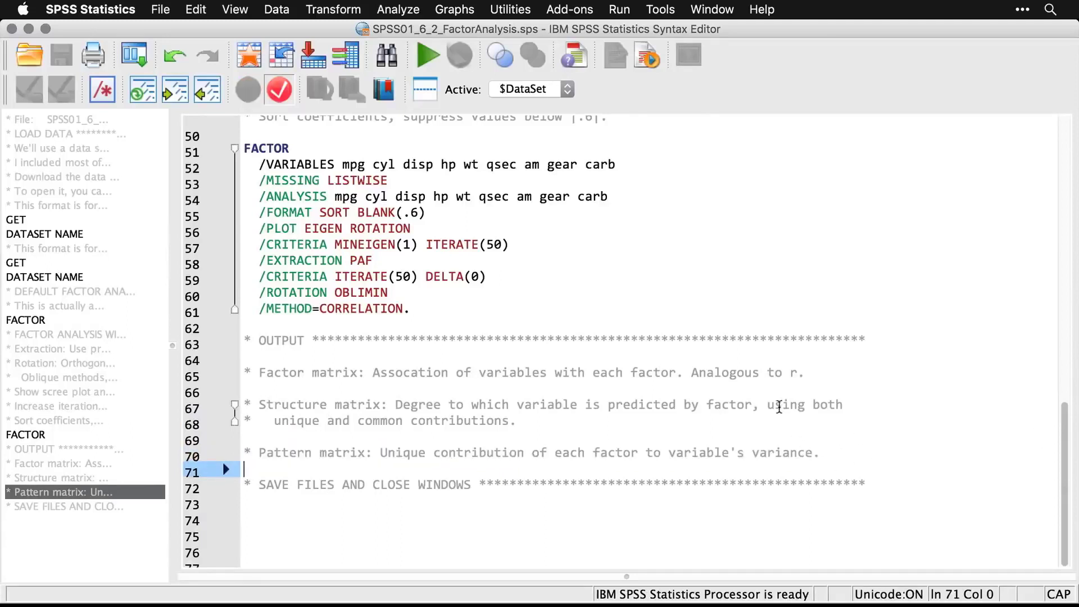
double_click(755, 372)
click(755, 372)
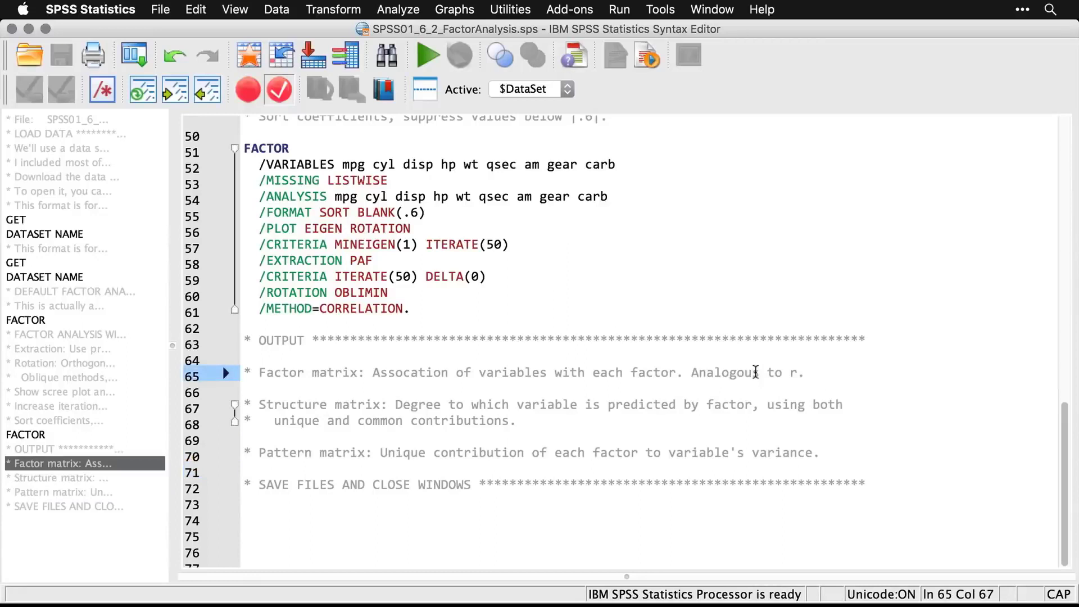
double_click(755, 373)
triple_click(755, 373)
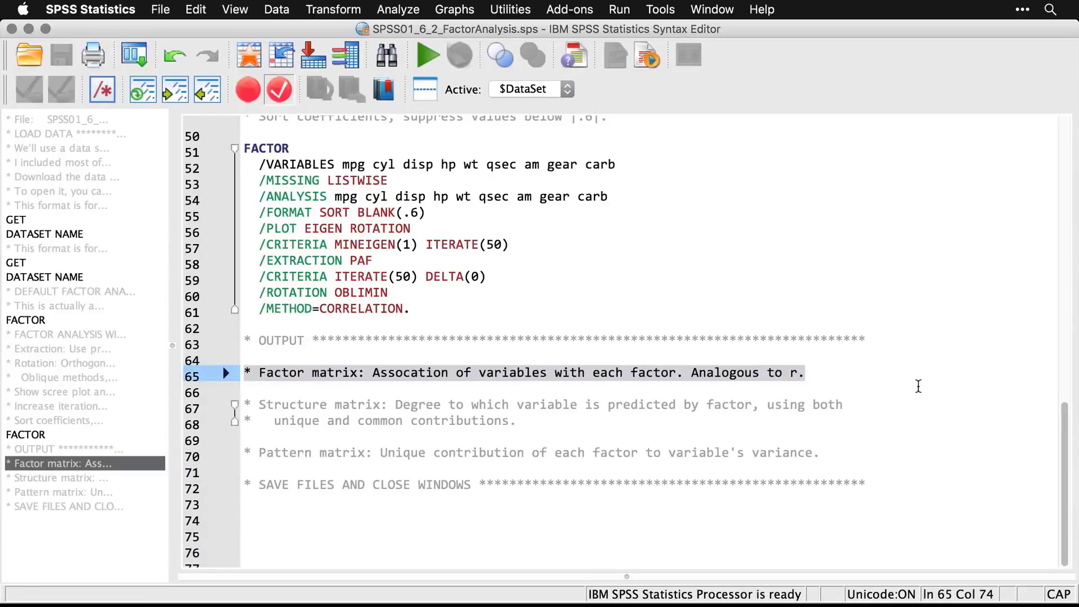
click(919, 386)
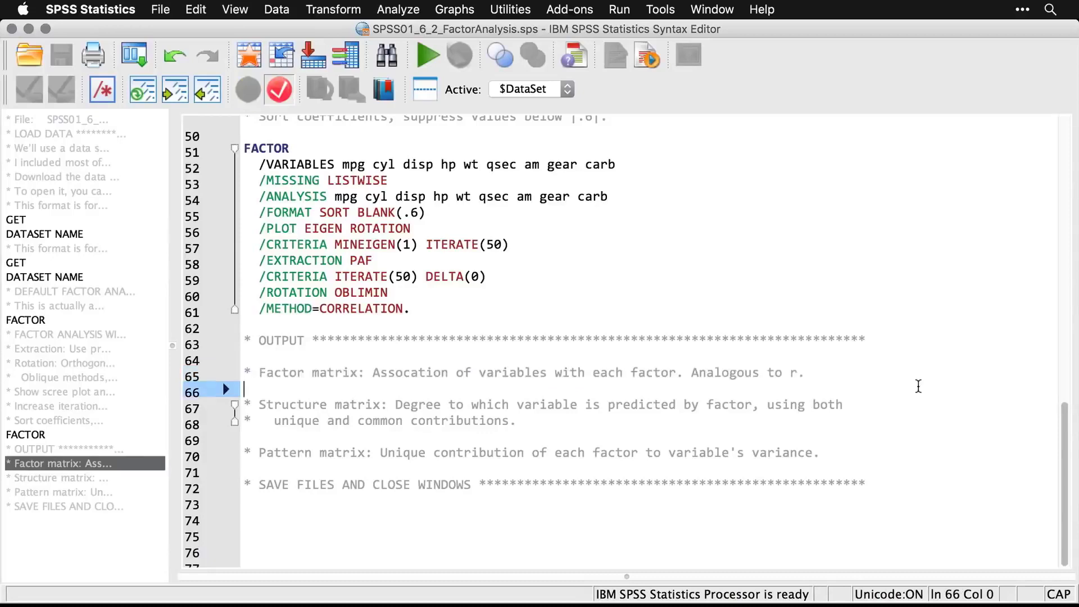
Return to the output and examine which variables load on each of the two factors in the Factor Matrix
key(super+grave)
scroll(919, 386, up, 4)
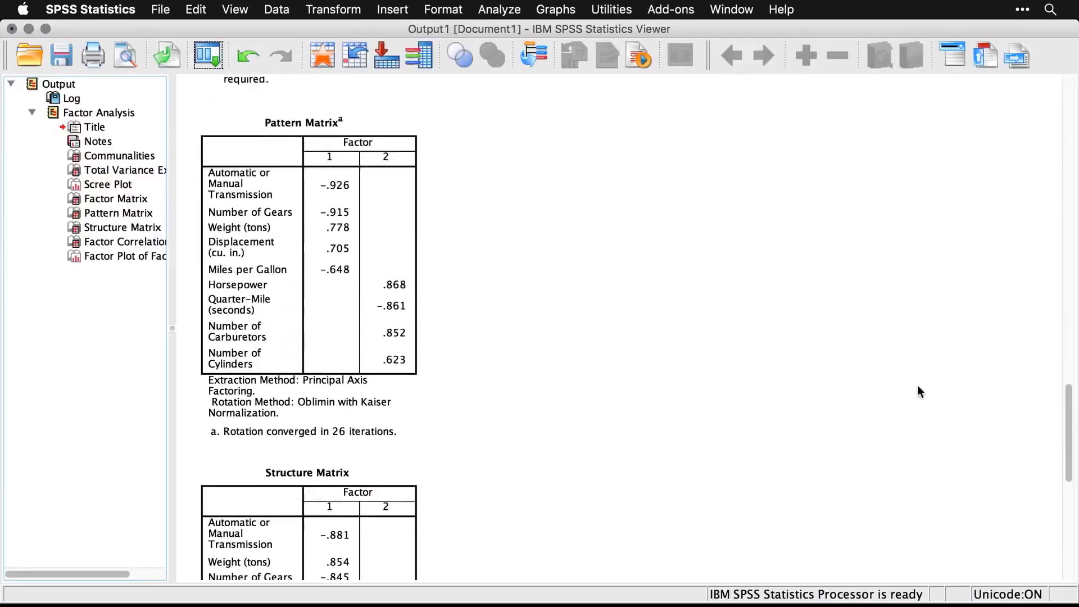
scroll(918, 386, up, 5)
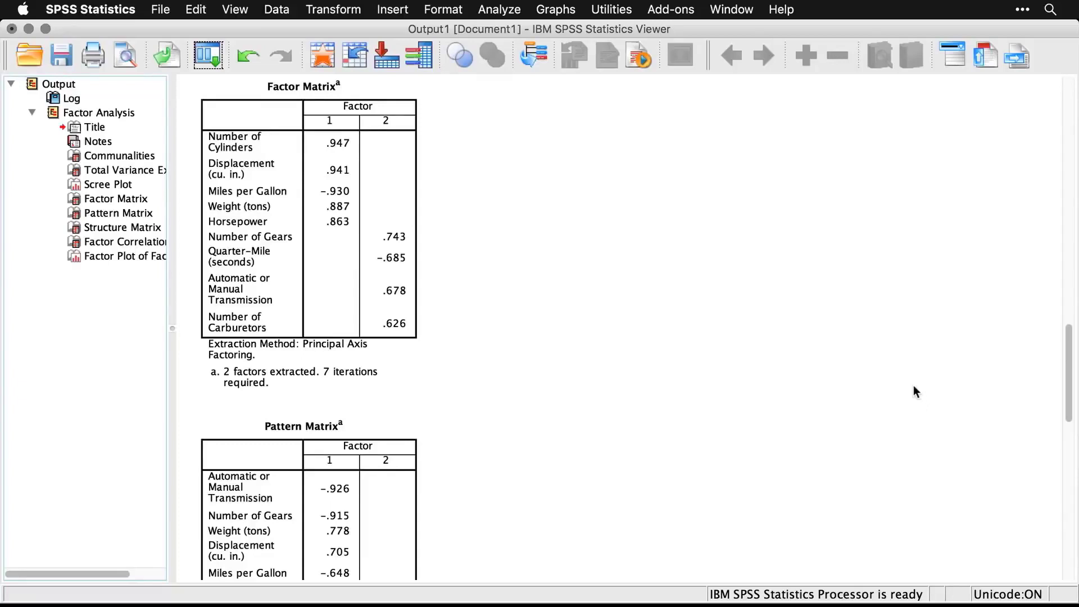
click(382, 194)
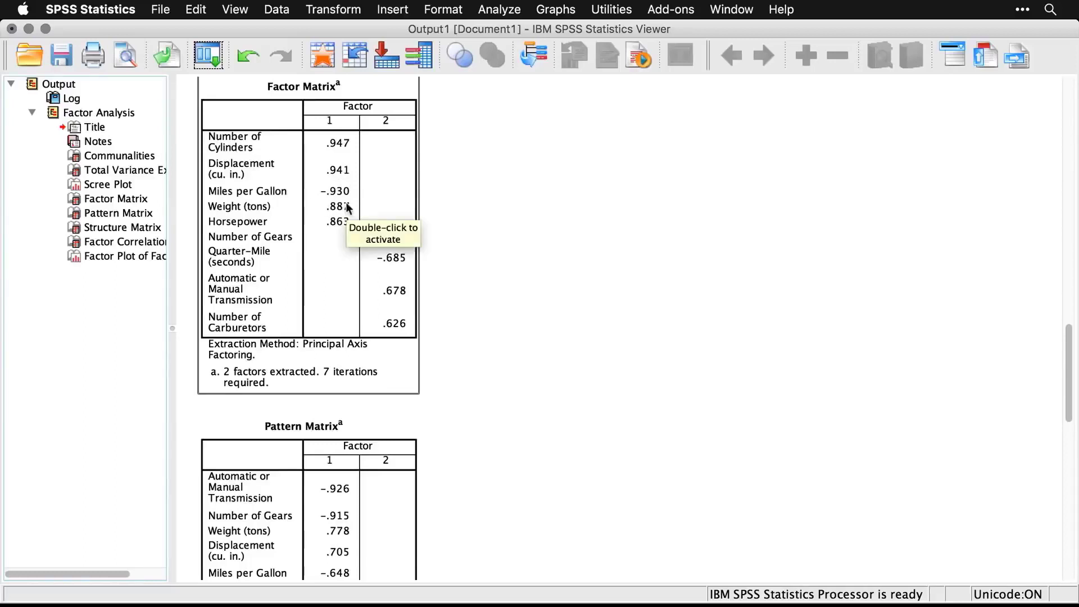
click(502, 217)
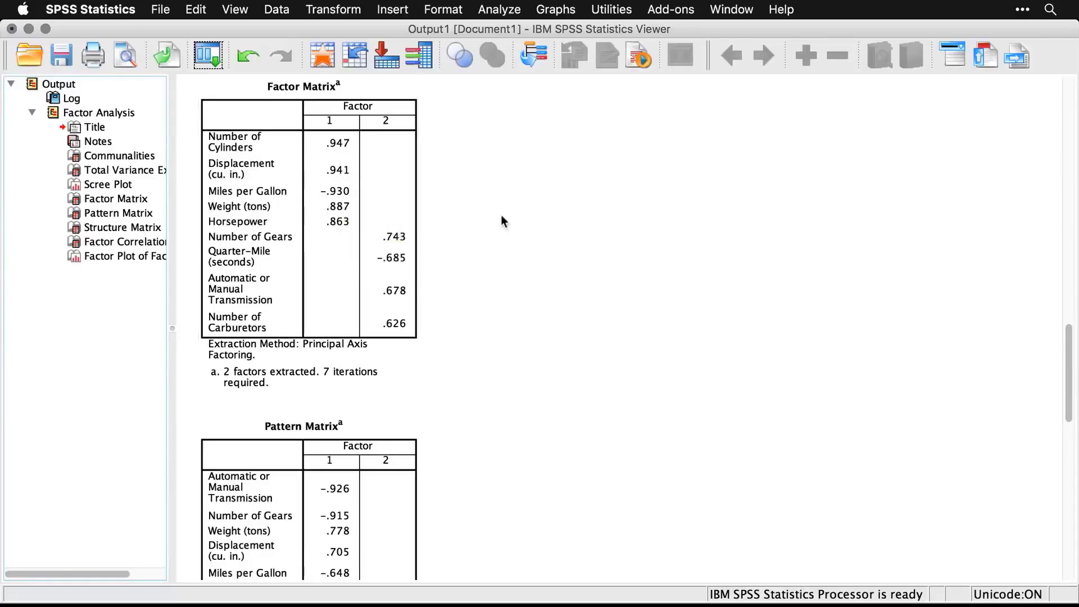
click(364, 211)
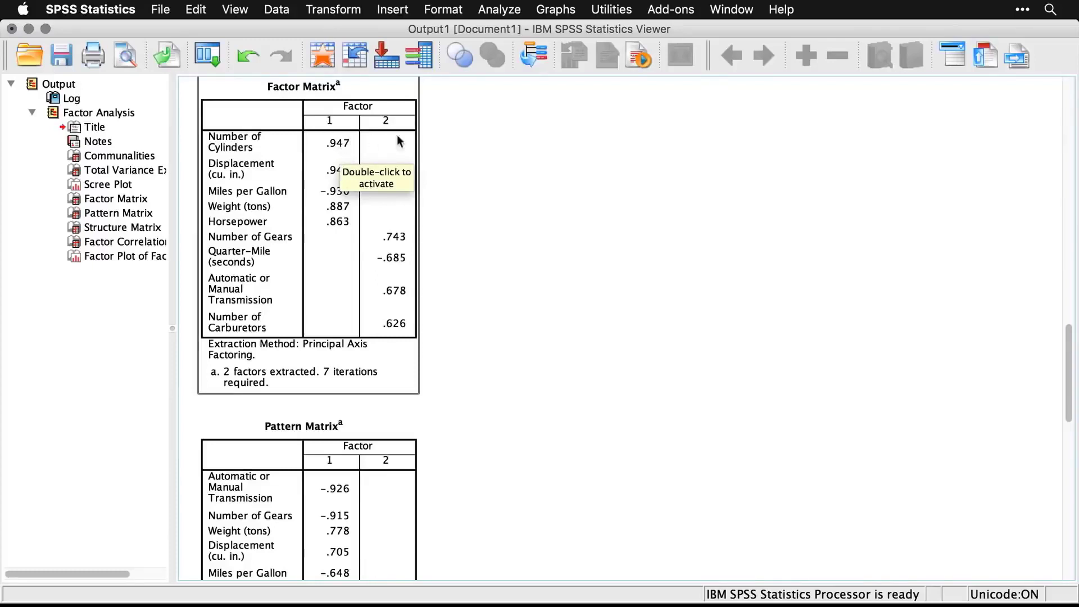
click(497, 154)
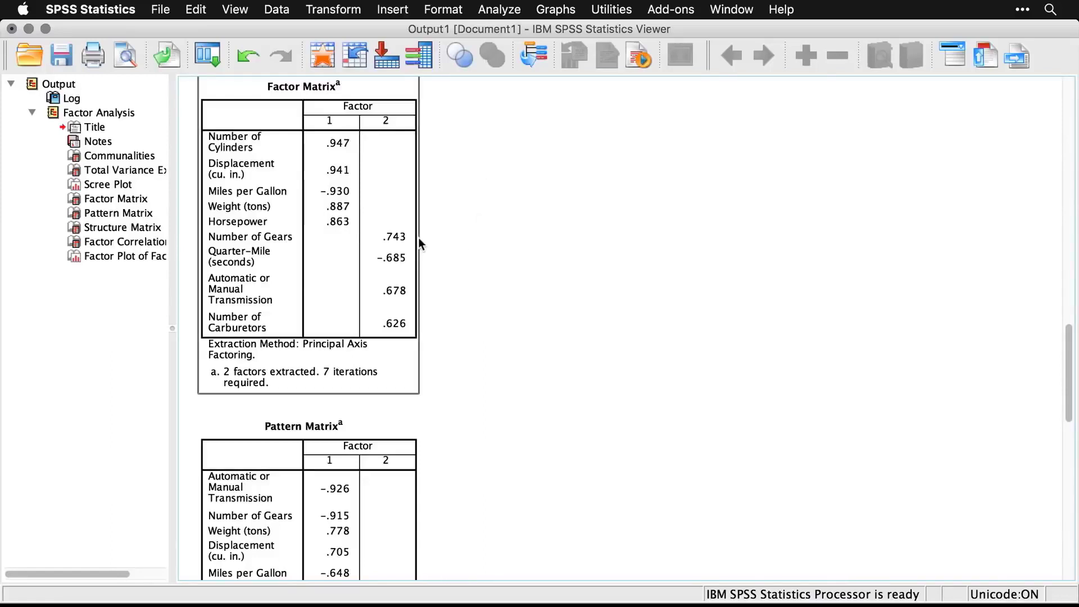
click(430, 334)
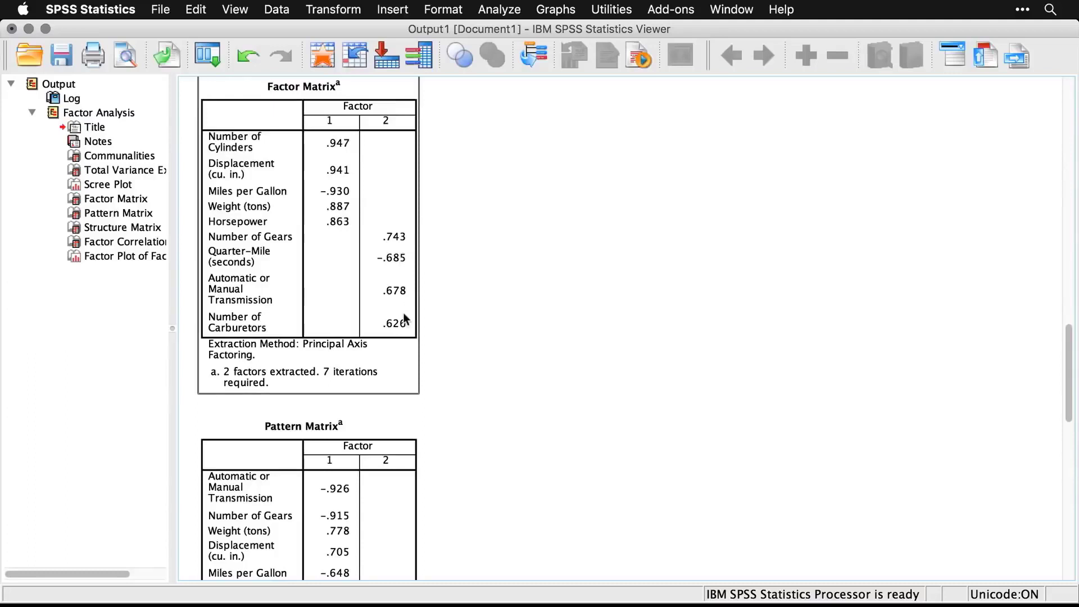
click(437, 325)
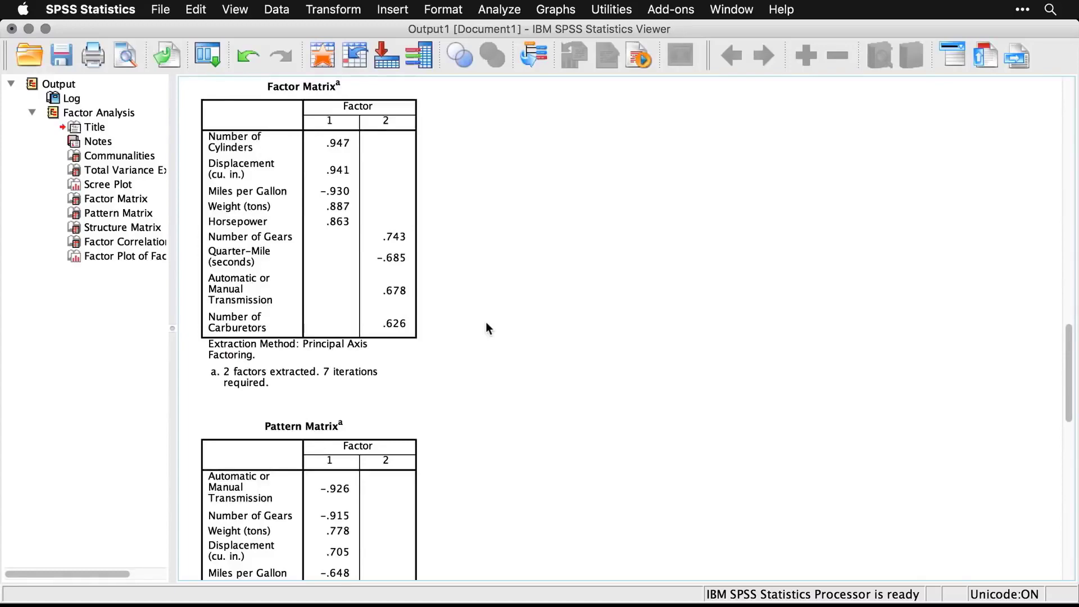
Examine the Factor Correlation Matrix and the positions of the variables in the rotated factor plot
scroll(487, 327, down, 20)
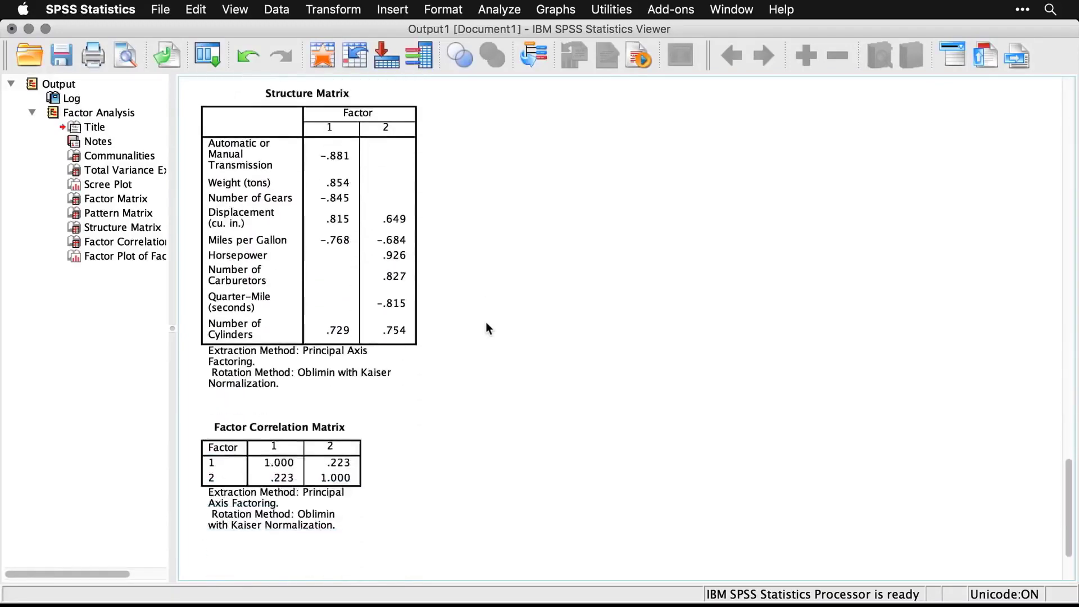
scroll(487, 327, down, 15)
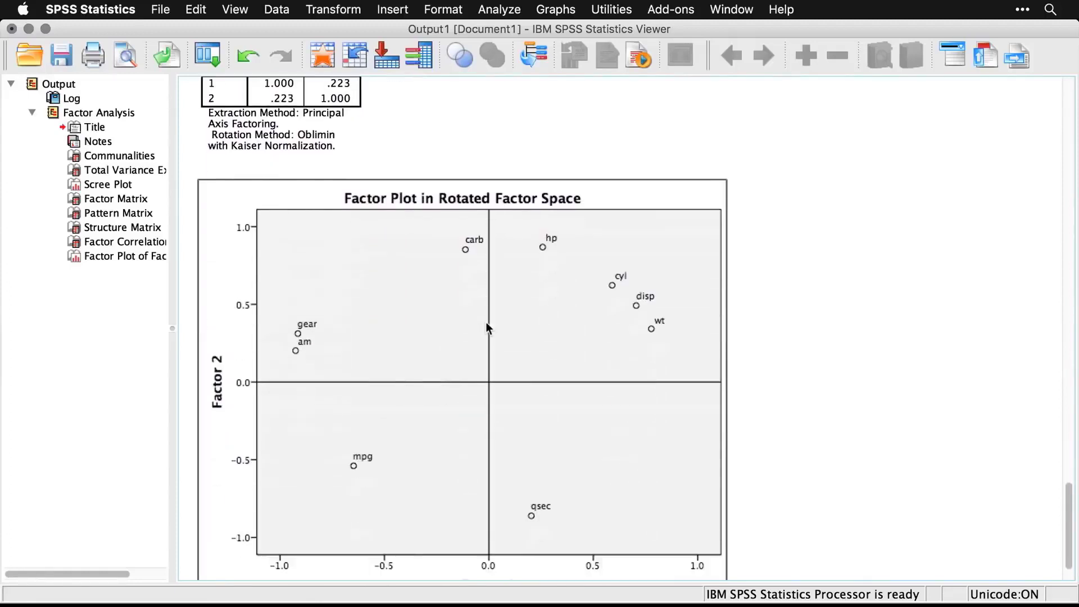
scroll(487, 326, down, 3)
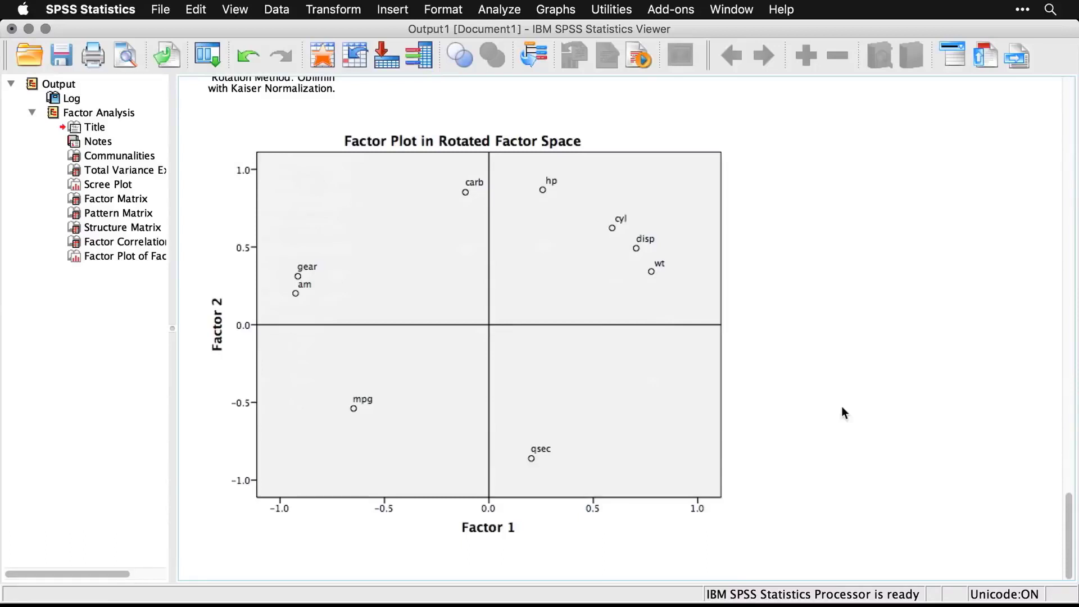
Examine how the variables cluster along Factor 1 and Factor 2 in the rotated factor plot
click(443, 545)
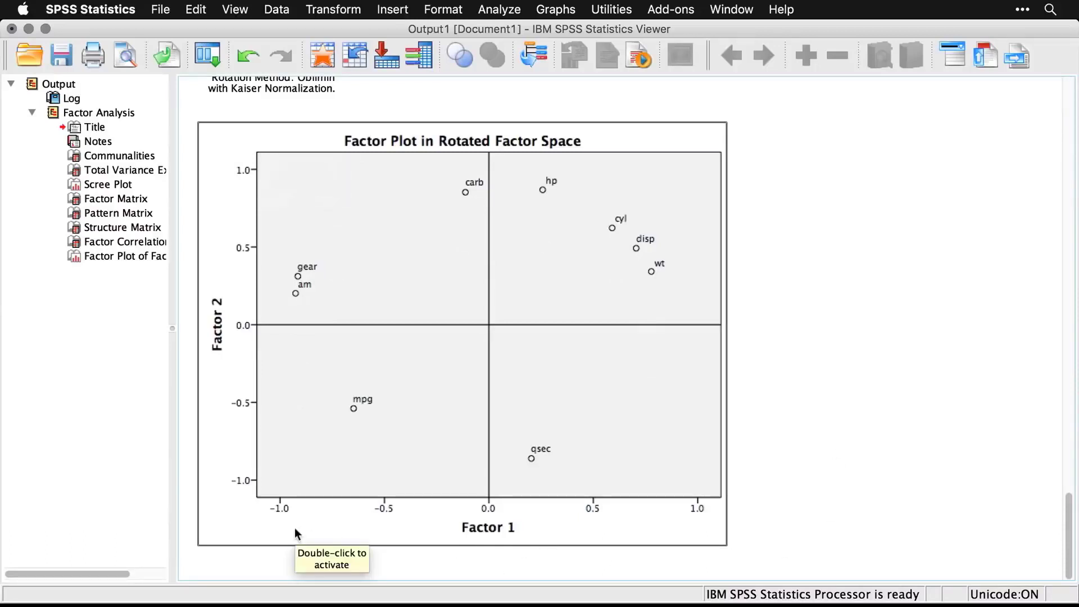
click(784, 394)
click(668, 282)
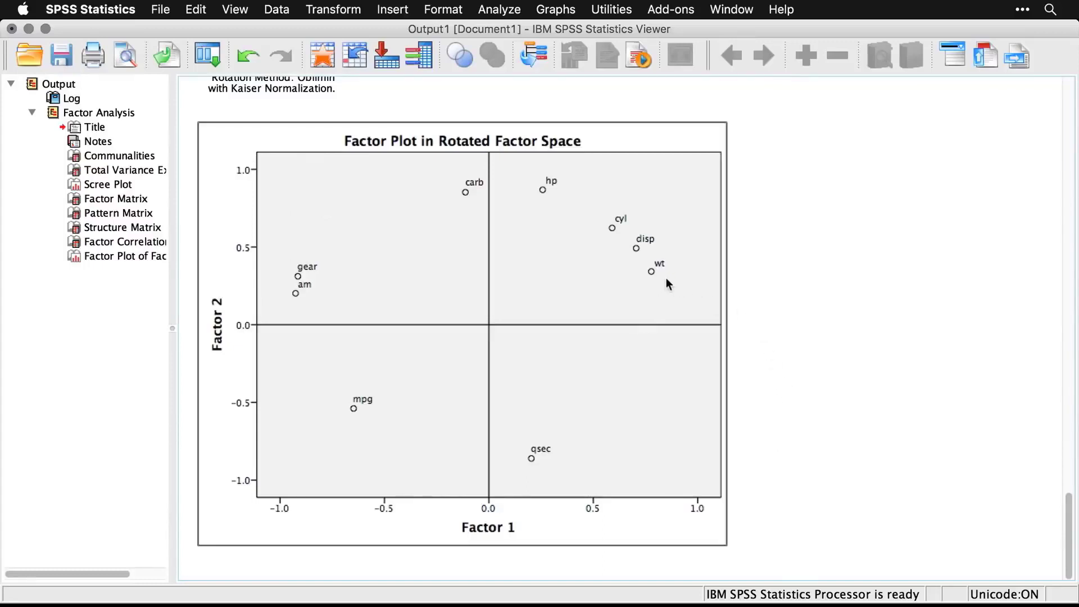
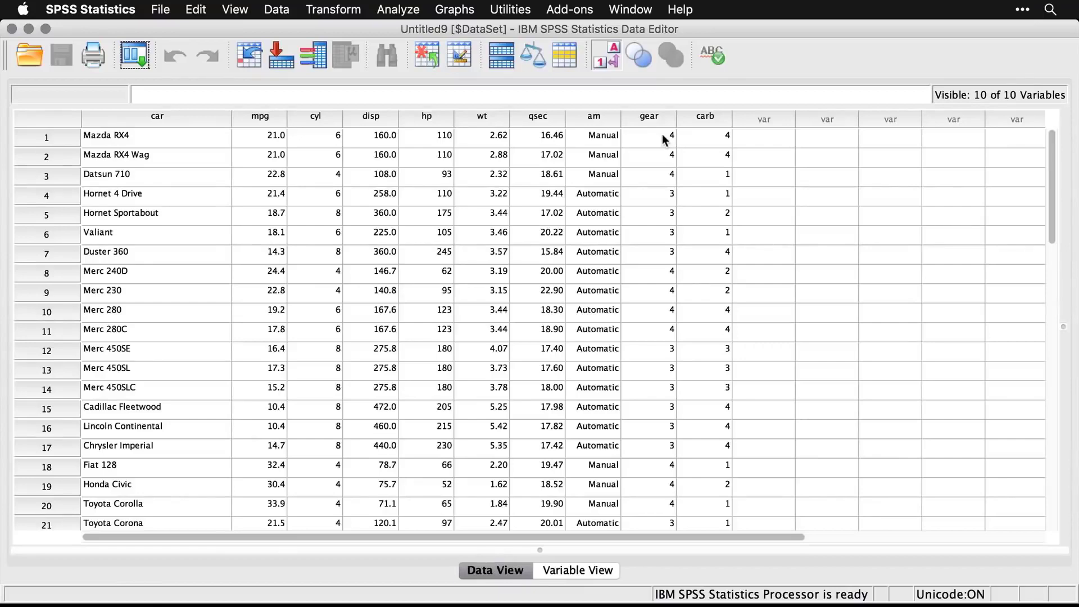
Look through the rows of the car data in the Data Editor
scroll(444, 264, down, 5)
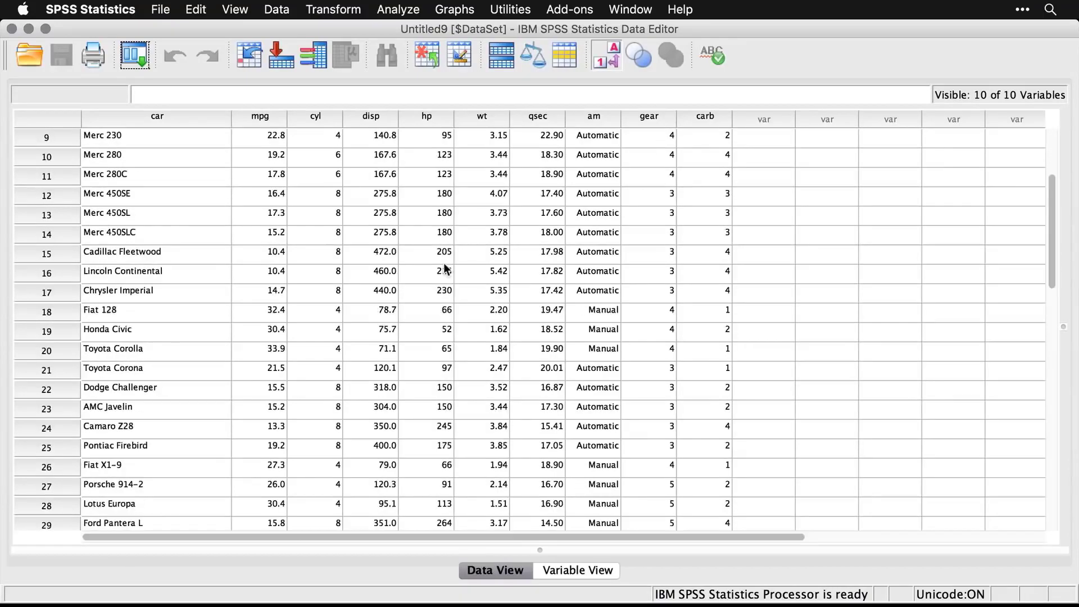
scroll(446, 270, down, 3)
scroll(445, 269, up, 8)
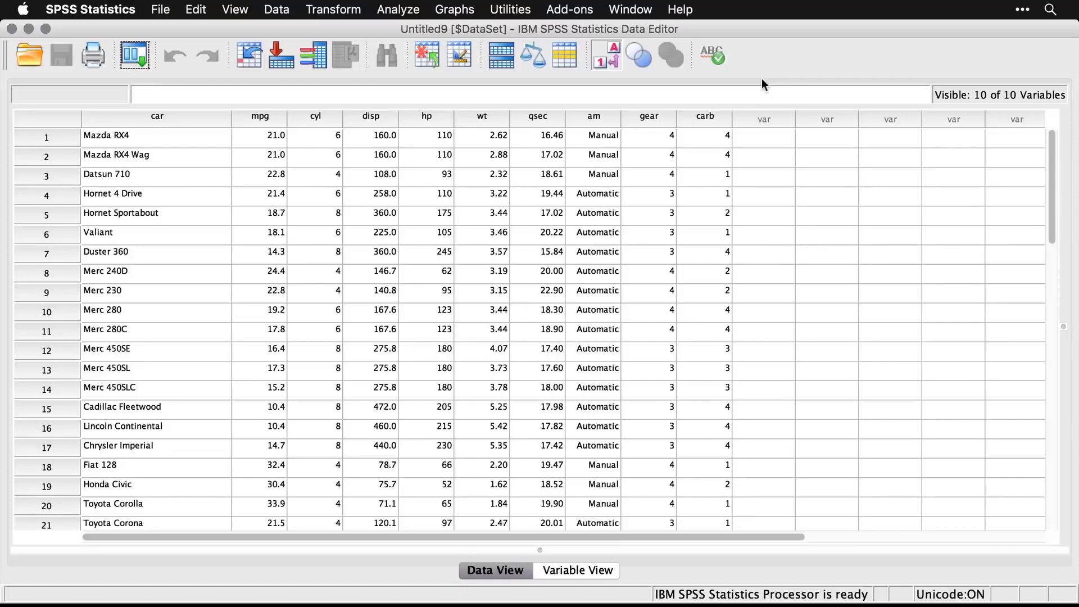
Start a linear regression with Miles per Gallon [mpg] as the dependent variable
click(400, 10)
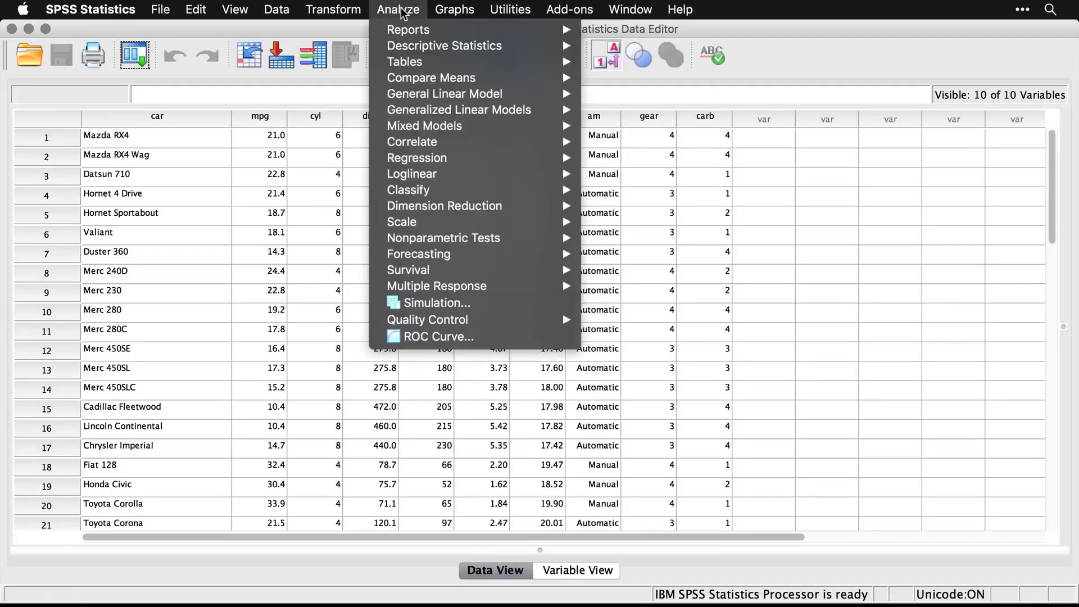
mouse_move(446, 152)
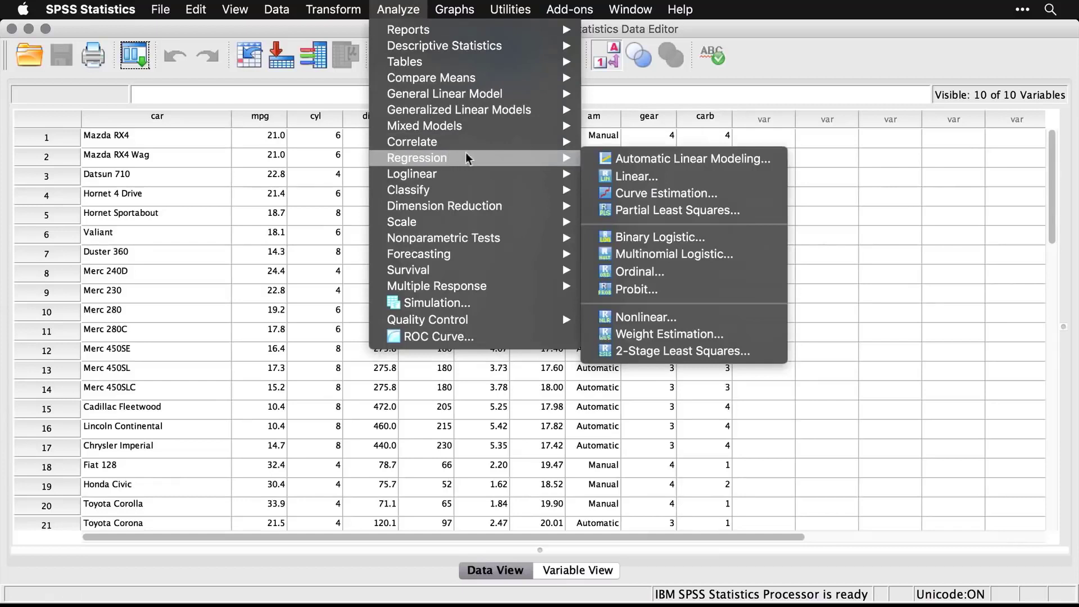
click(684, 180)
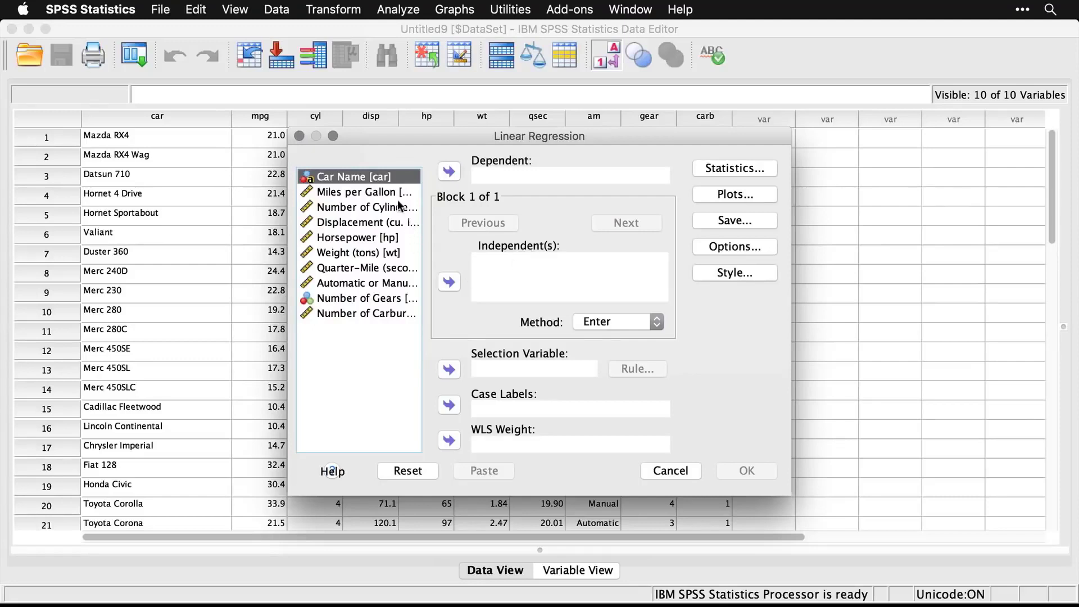
click(380, 195)
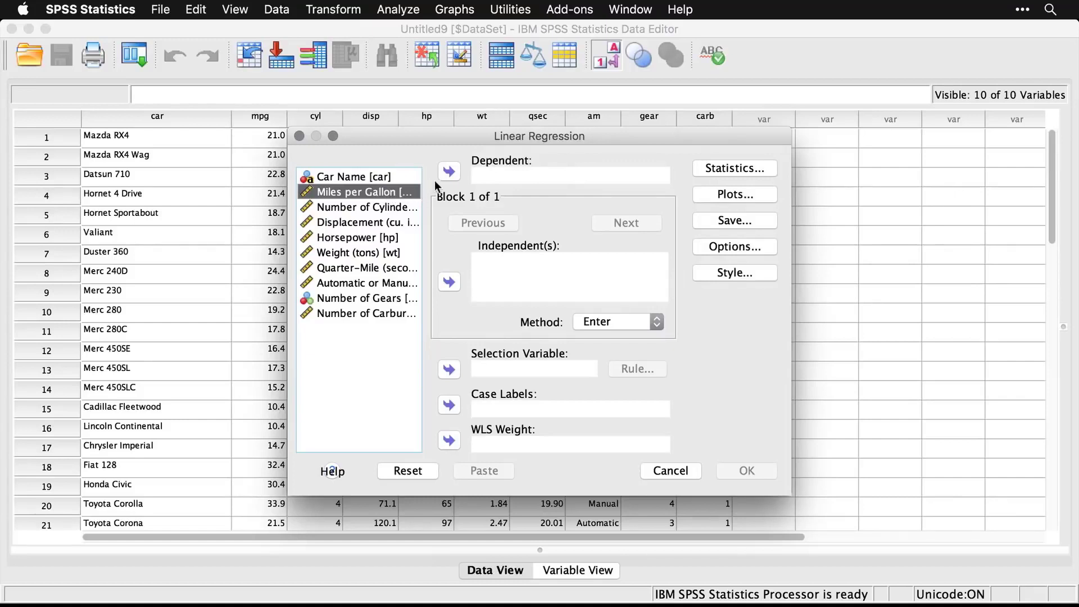
click(450, 172)
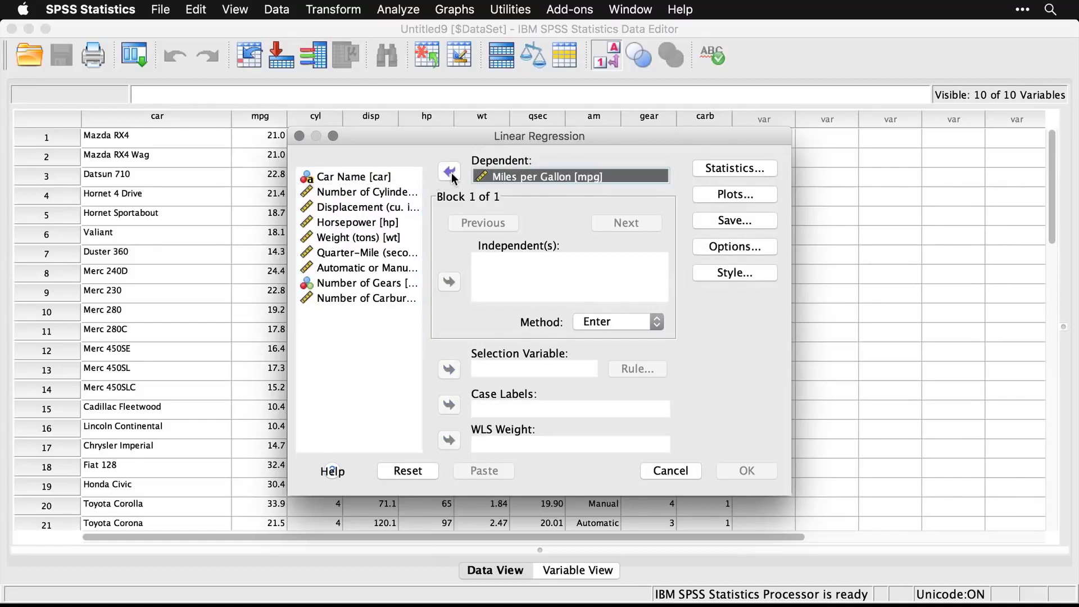
Add all variables from Number of Cylinders through Number of Carburetors as independents and run the regression with the Enter method
click(346, 192)
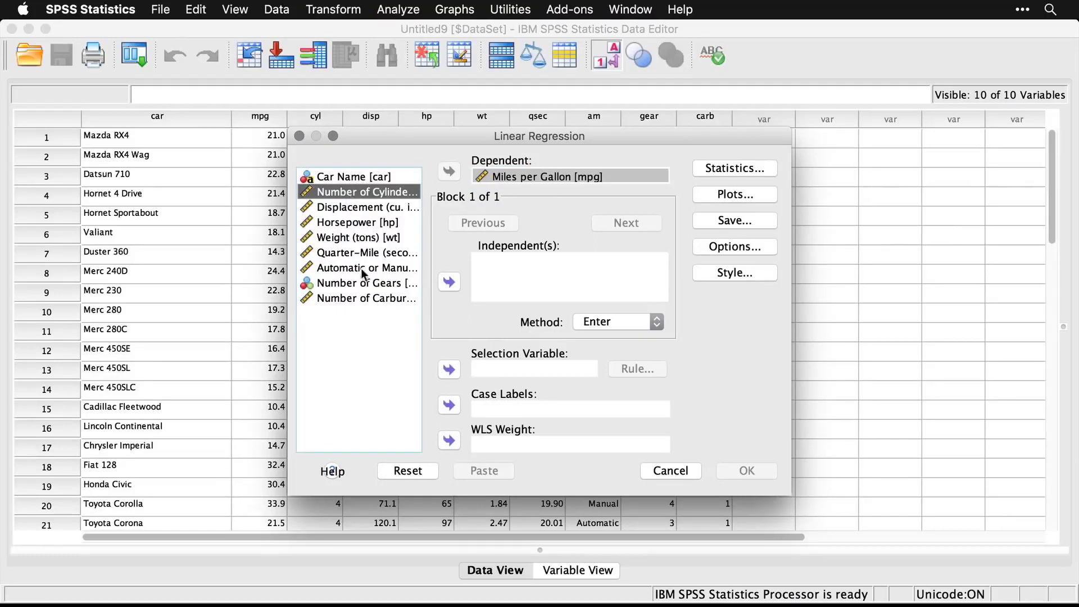
shift+click(344, 299)
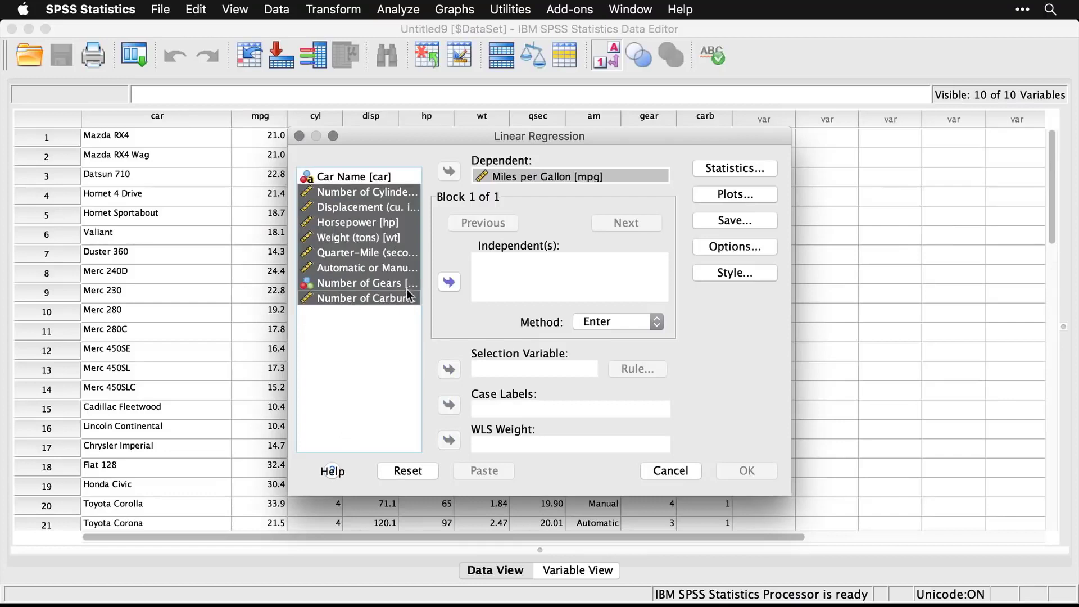
click(450, 282)
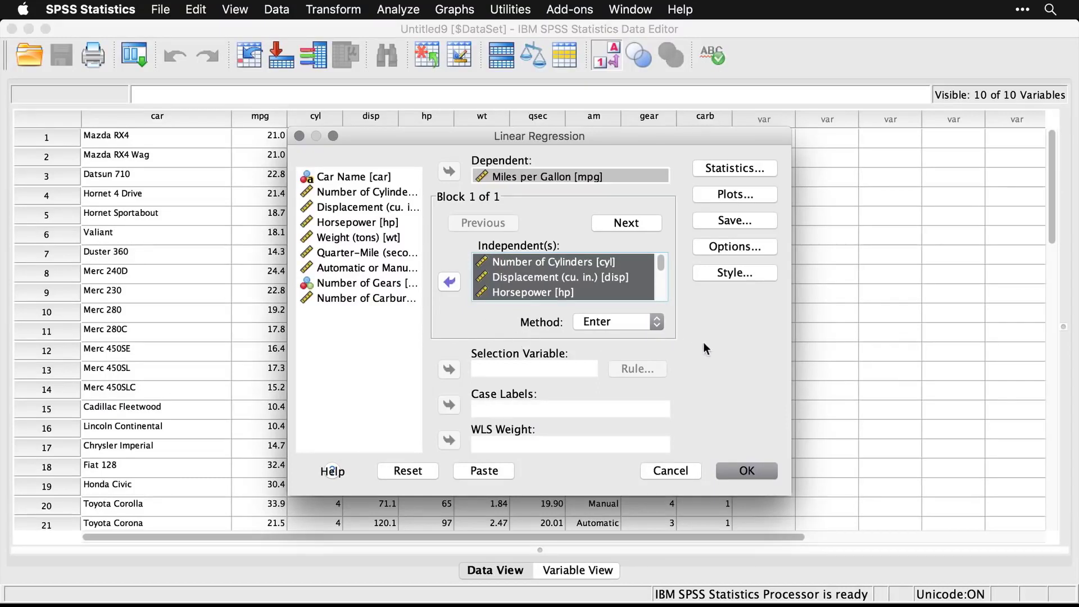
click(750, 473)
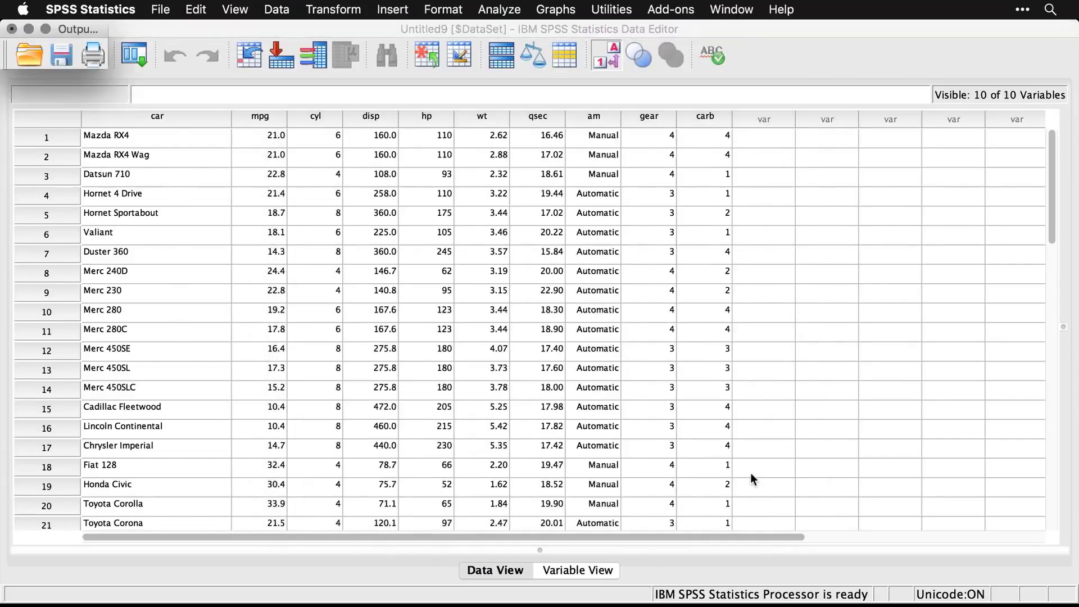
Read the regression syntax log and the Variables Entered/Removed, Model Summary and ANOVA tables in the output
scroll(712, 356, up, 4)
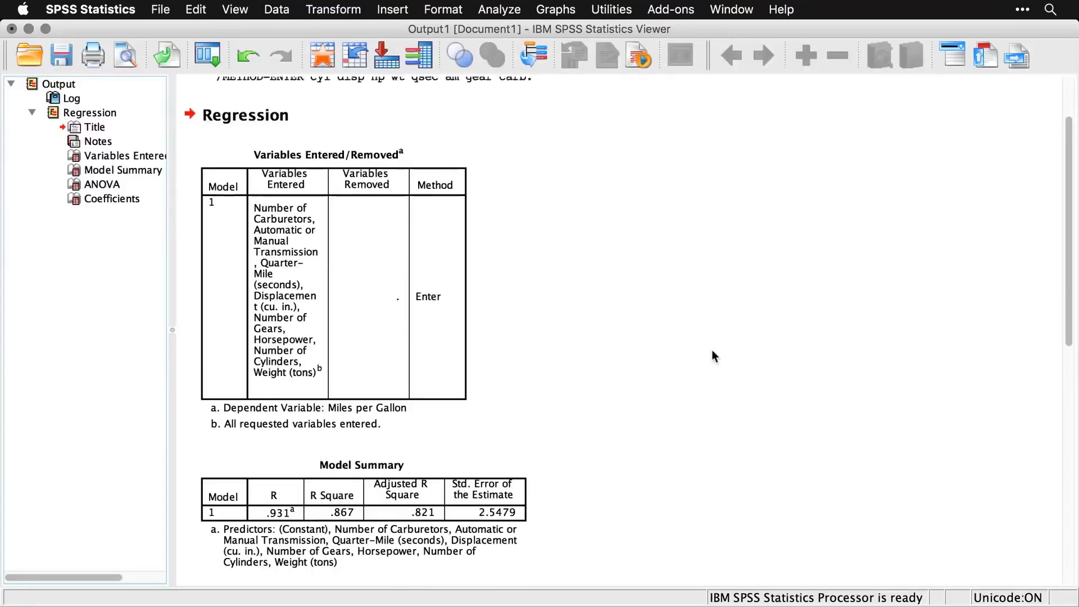
click(437, 141)
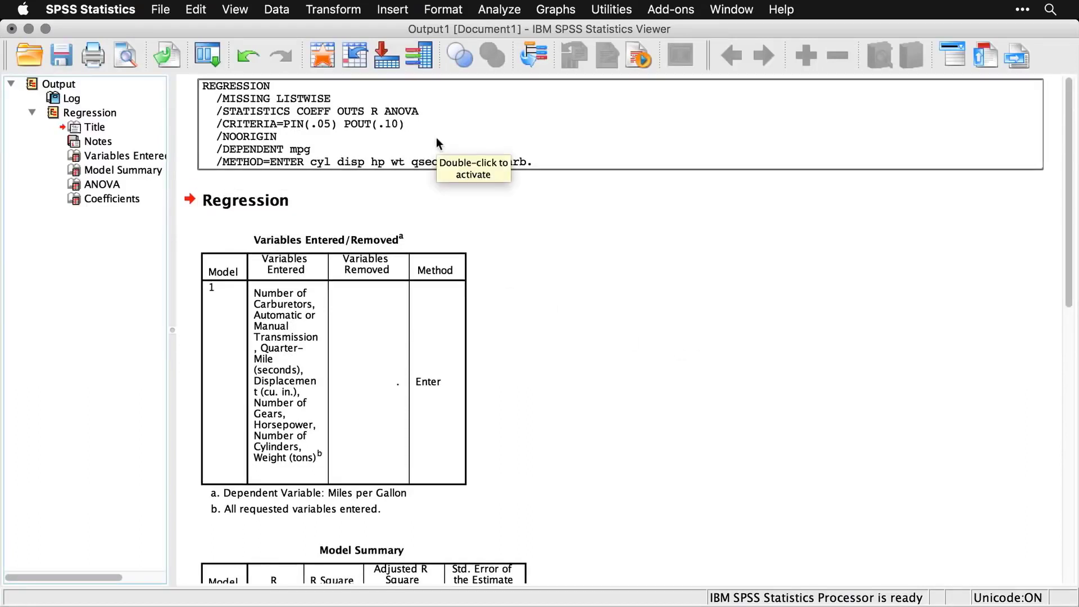
scroll(574, 299, down, 4)
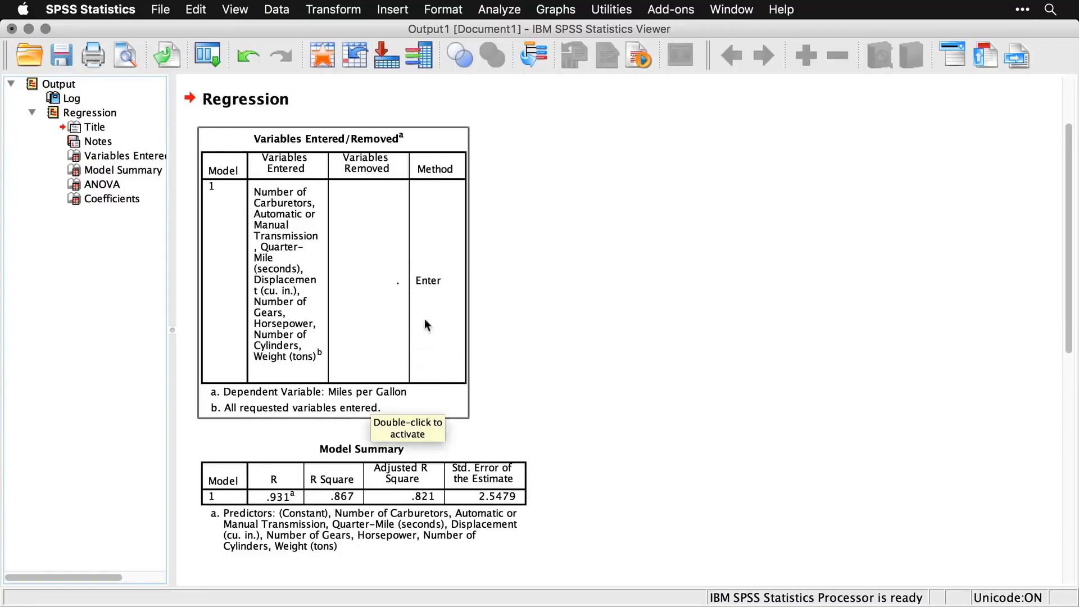
scroll(534, 330, down, 5)
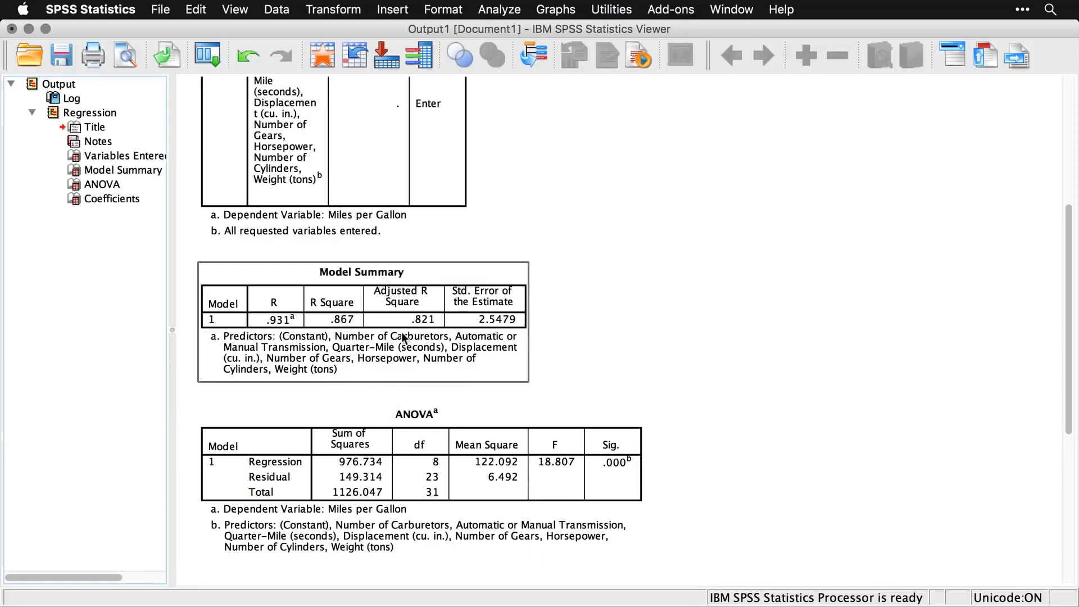
scroll(403, 334, down, 2)
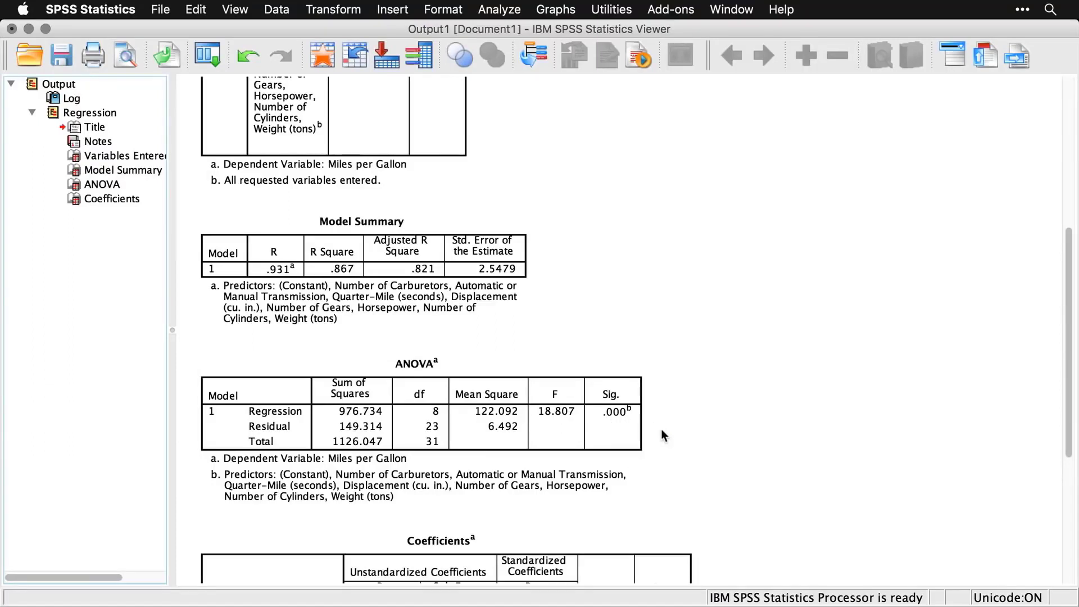
Examine the predictors' coefficients and significance values in the Coefficients table
scroll(661, 429, down, 5)
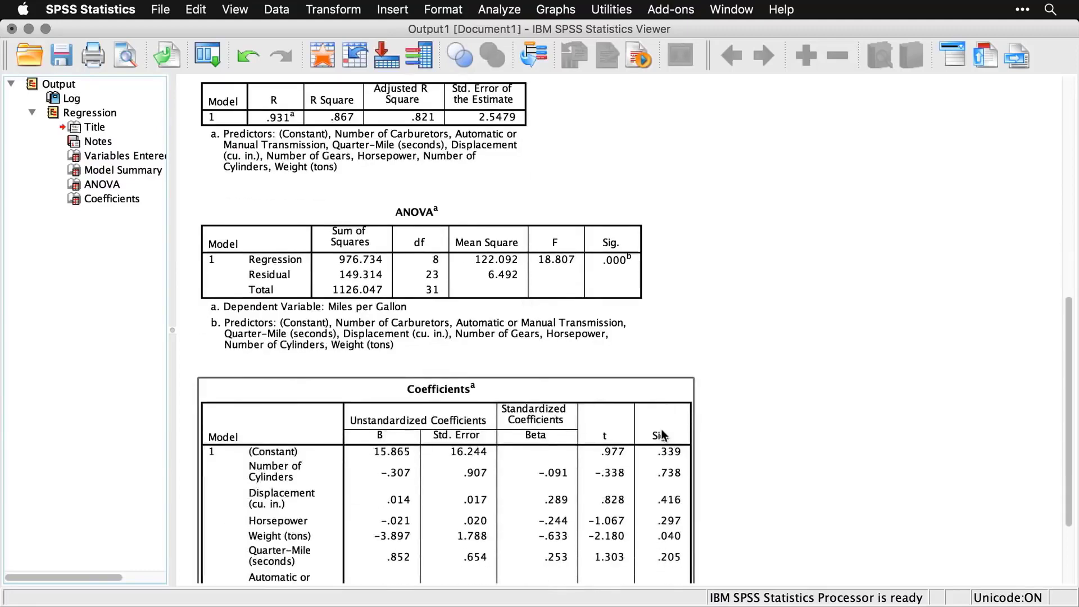
scroll(664, 433, down, 1)
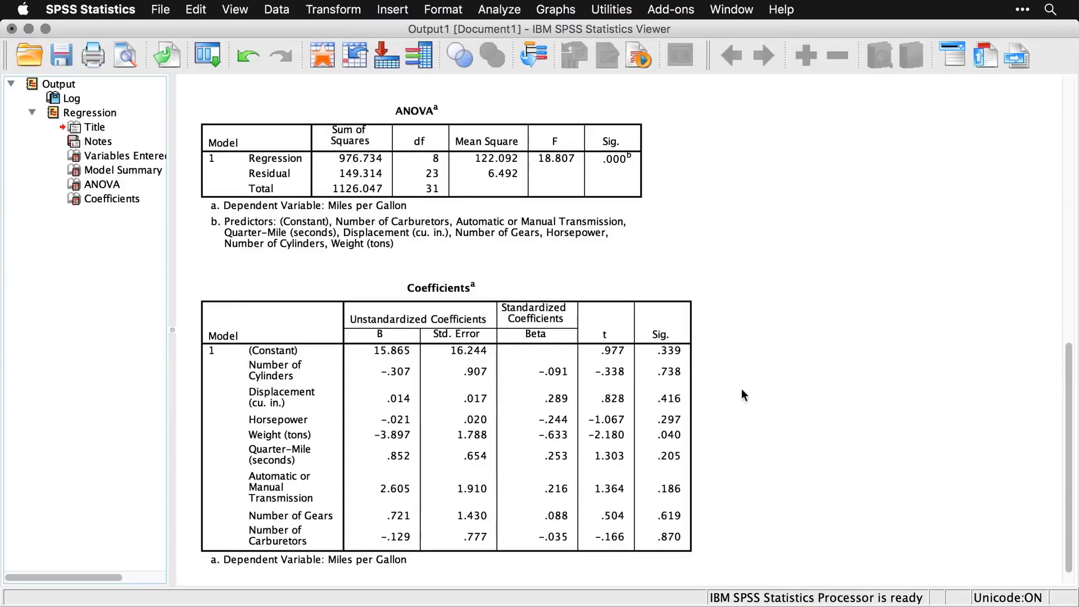
click(693, 360)
scroll(806, 443, down, 1)
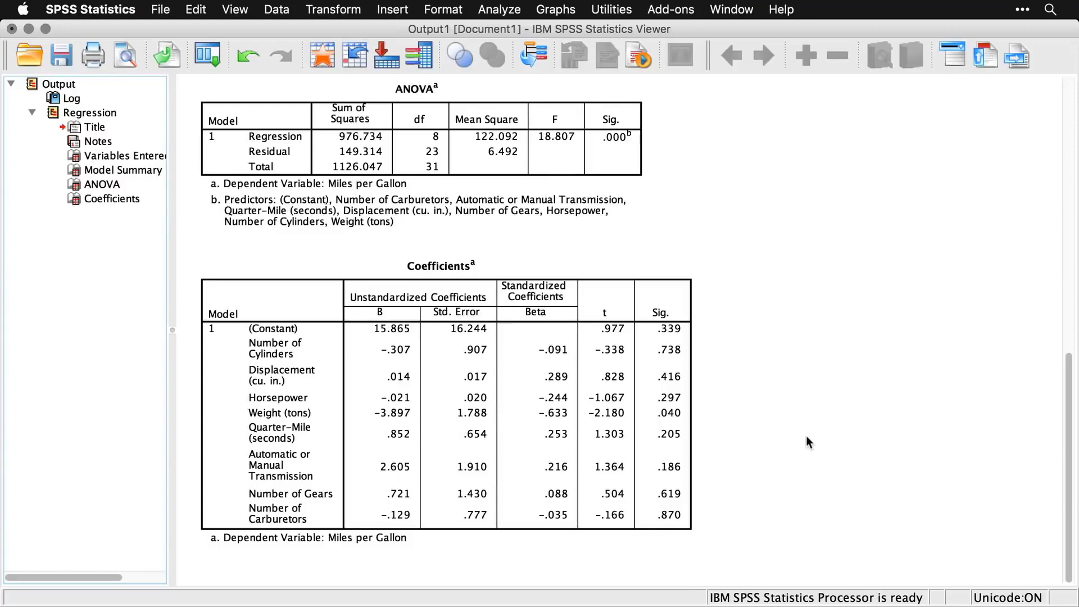
Reopen the linear regression setup and change the variable entry method to Stepwise
click(500, 10)
mouse_move(549, 160)
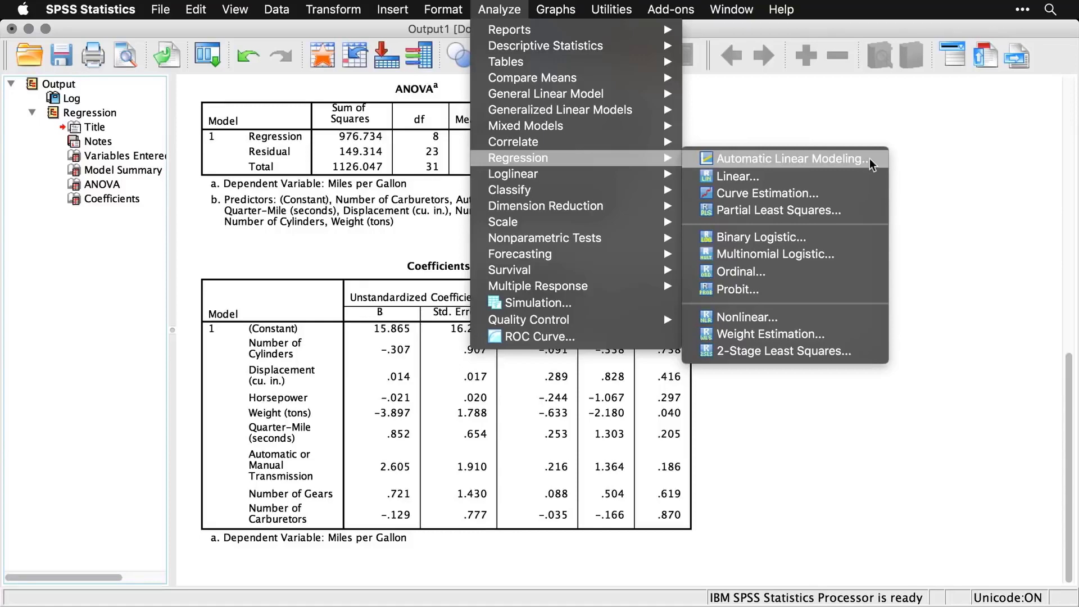
click(863, 173)
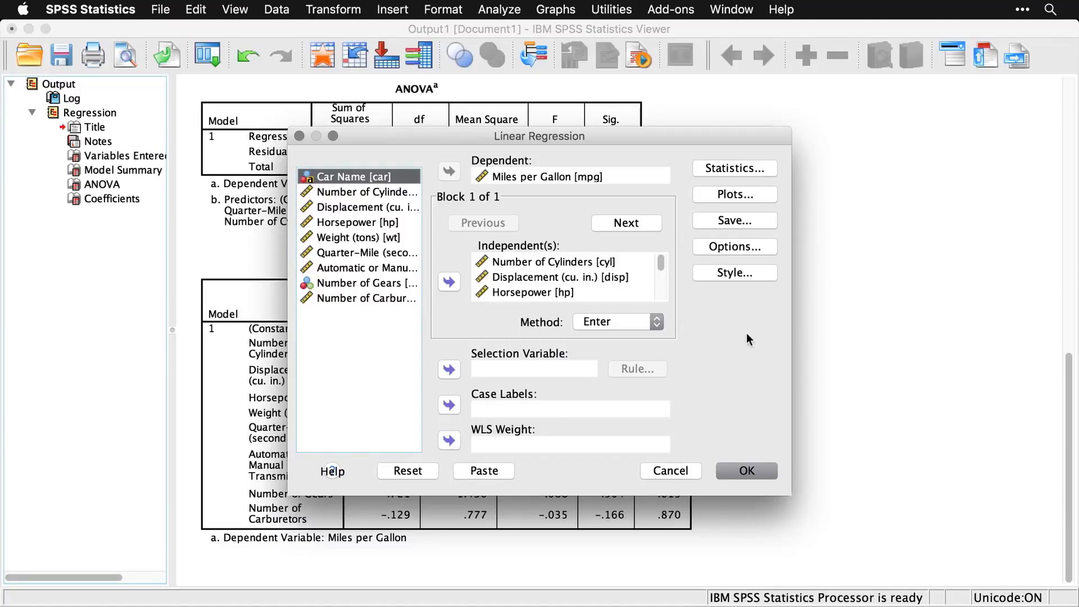
click(638, 328)
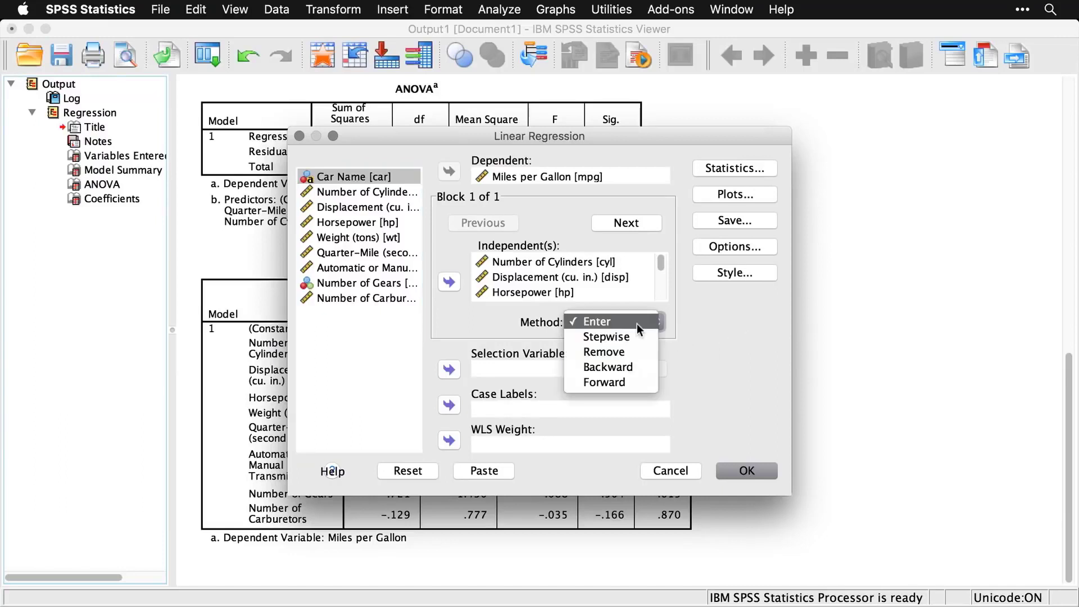
click(637, 336)
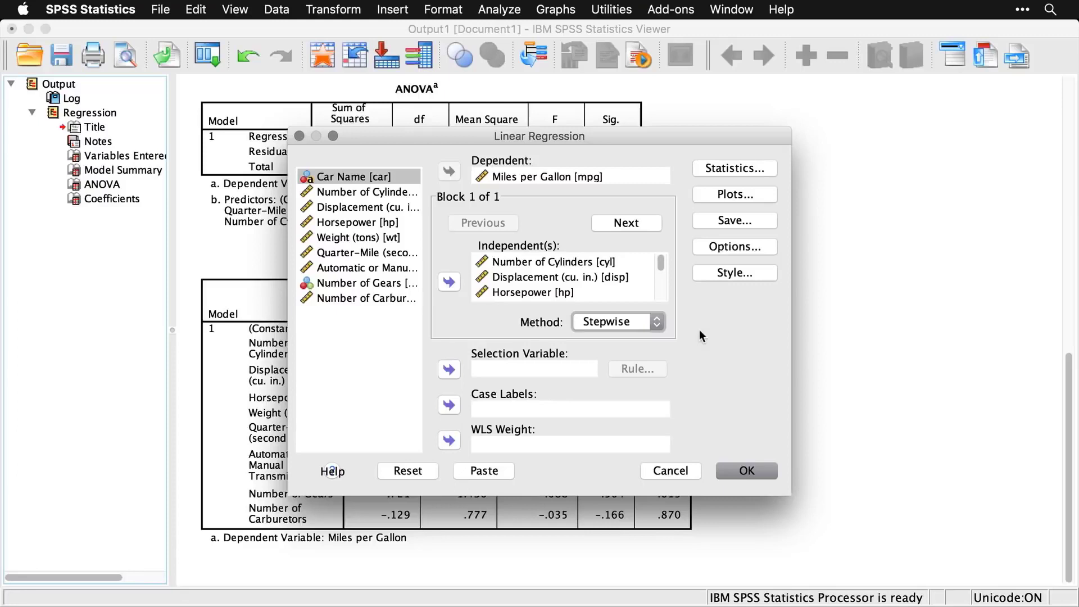
Add 95% confidence intervals for the coefficients and R squared change to the regression statistics
click(745, 167)
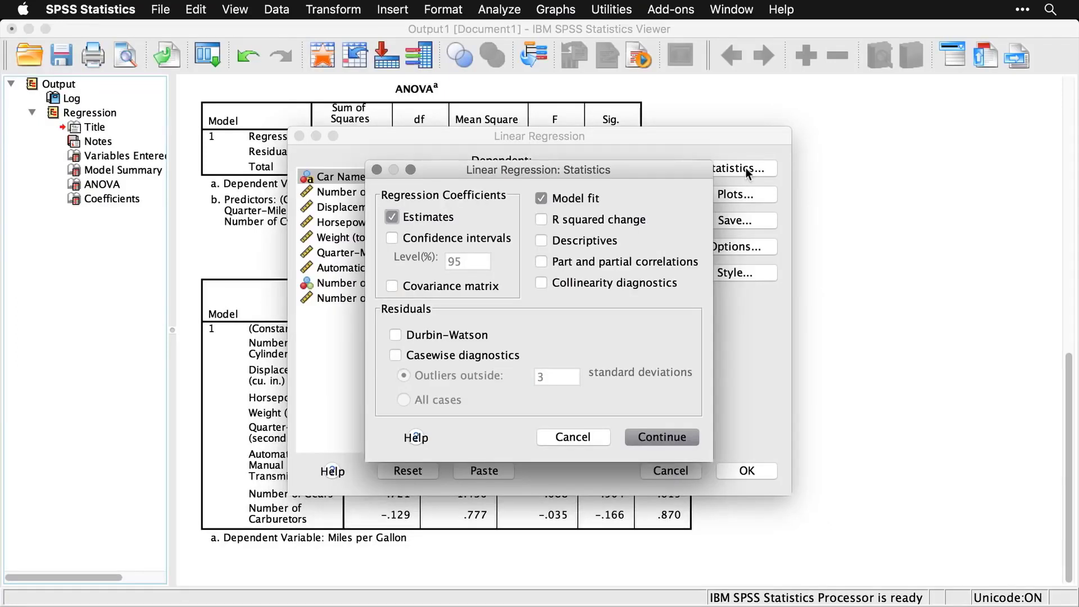
click(393, 238)
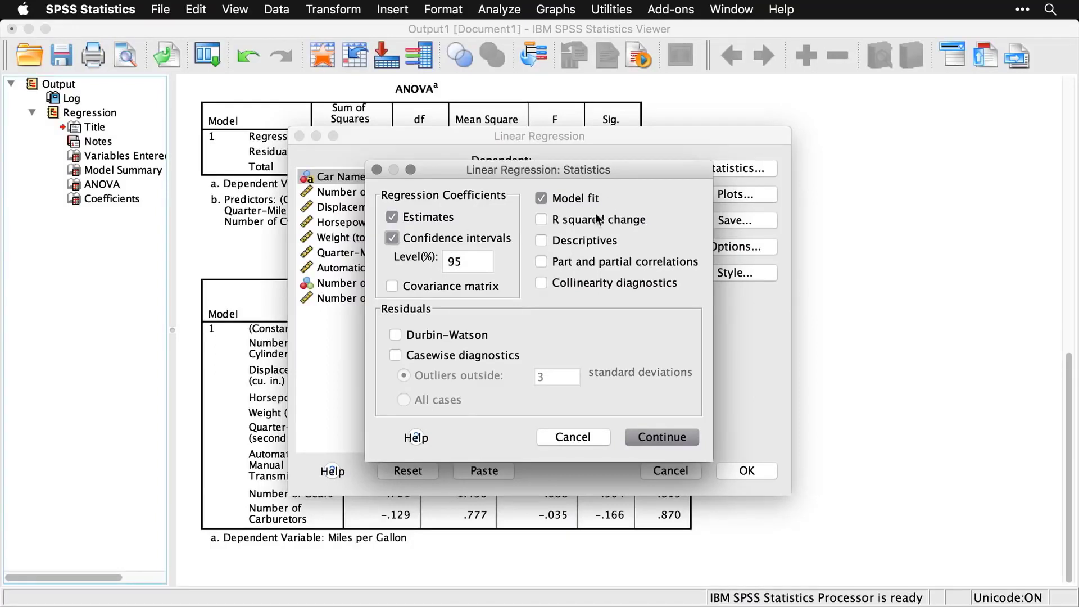
click(538, 224)
click(670, 437)
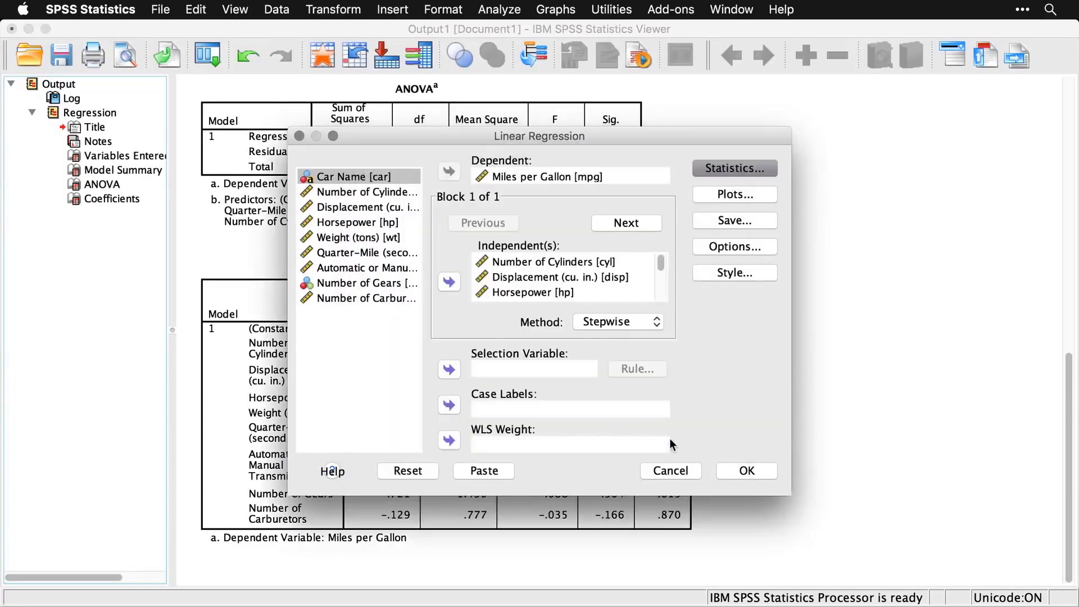
Request a histogram and a normal probability plot of the standardized residuals
click(747, 196)
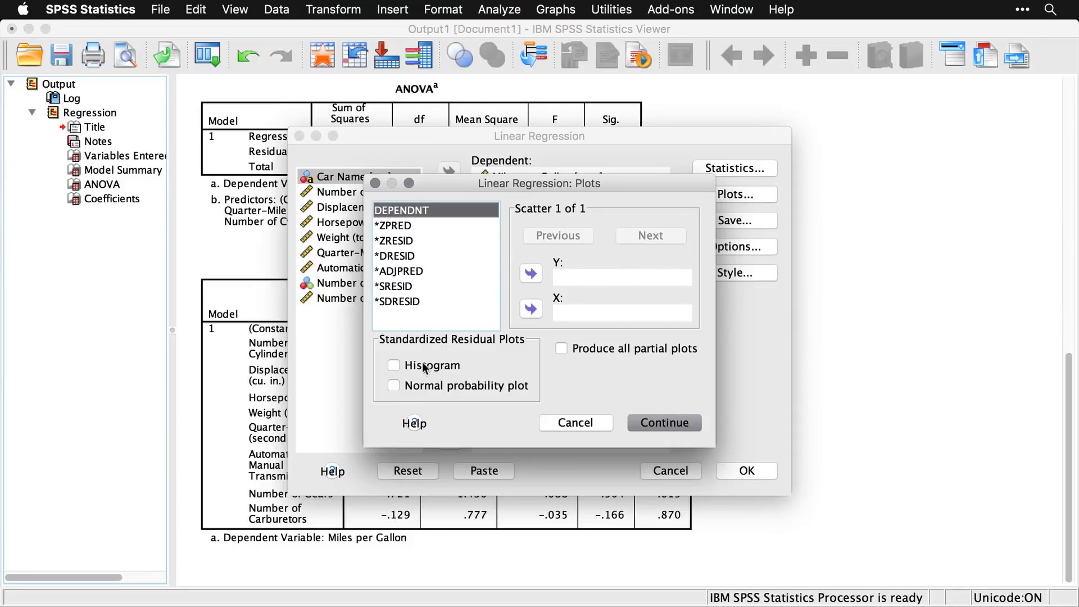
click(394, 366)
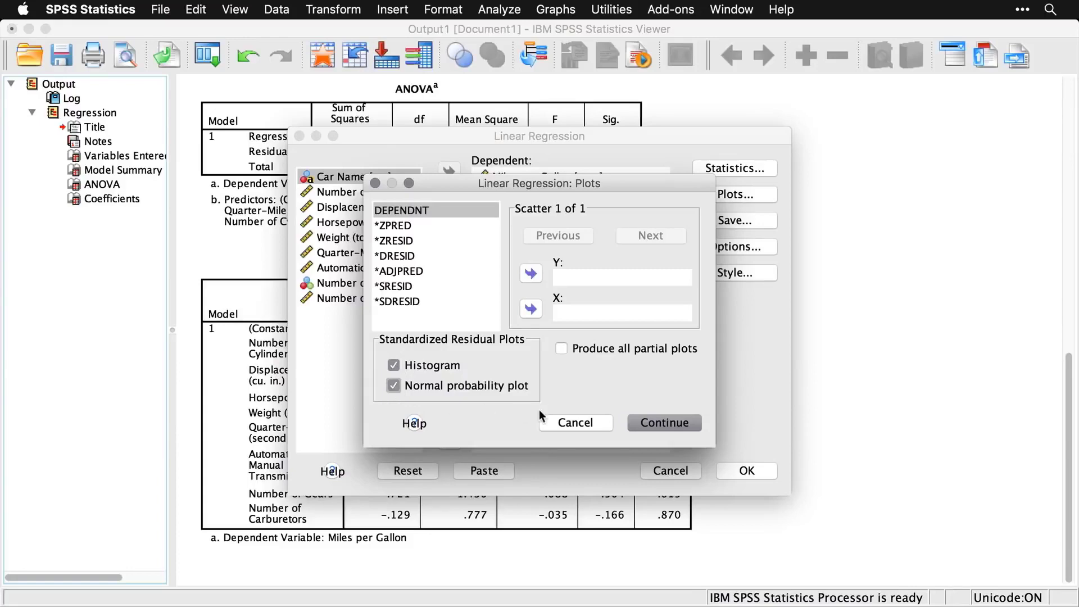
click(669, 424)
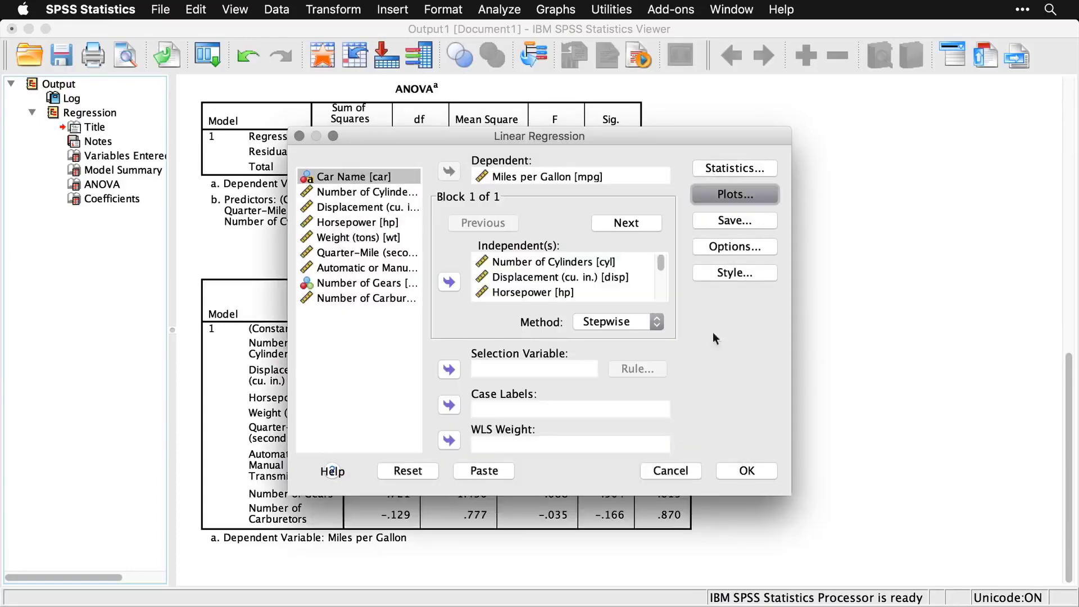
Review the regression's save, stepping criteria and table style settings, leaving each of them unchanged
click(763, 220)
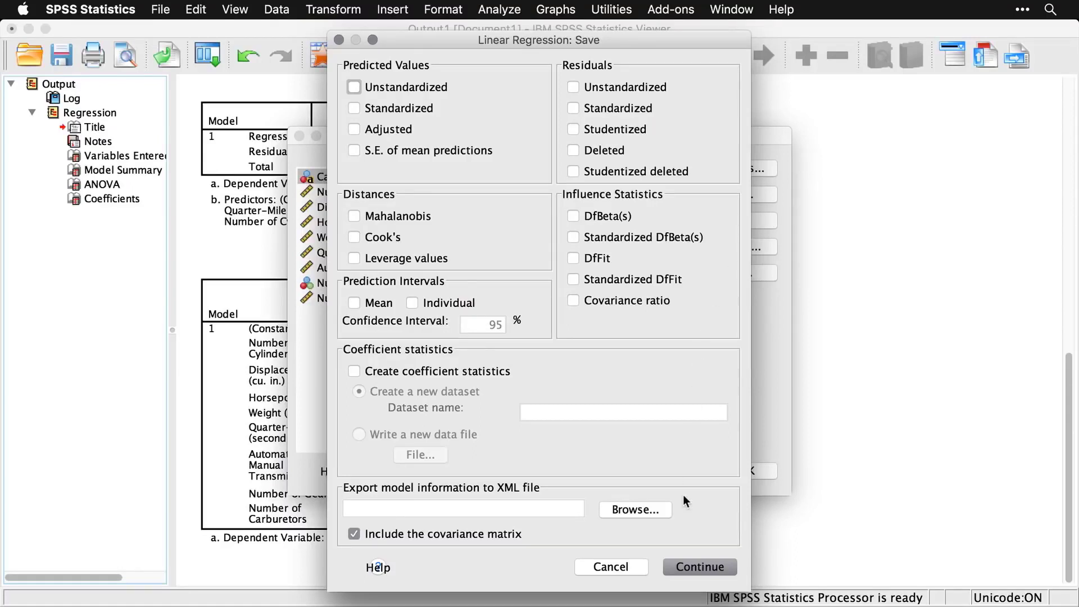
click(625, 565)
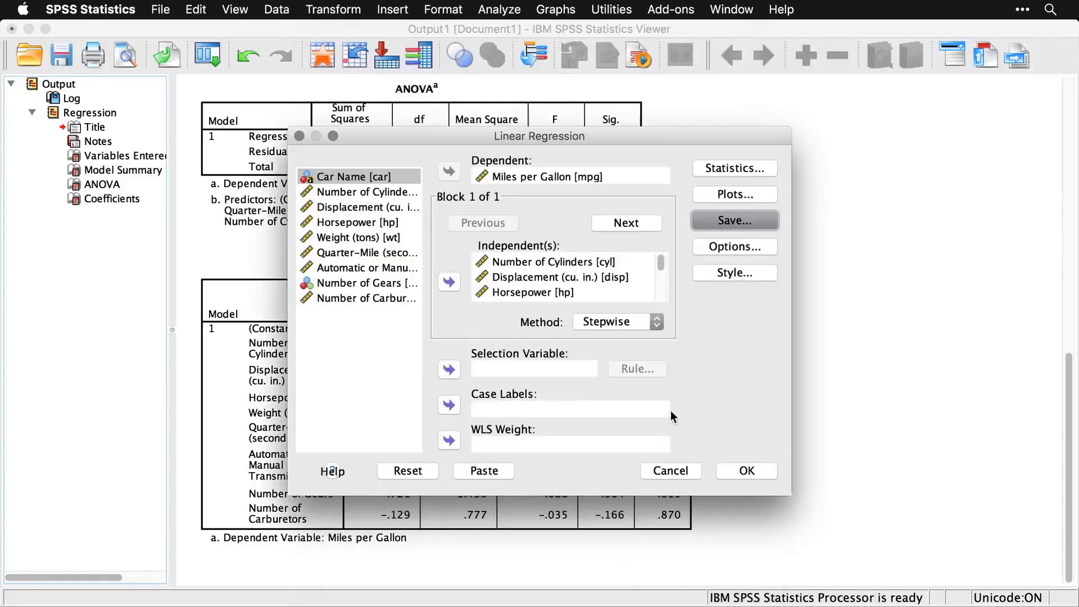
click(747, 250)
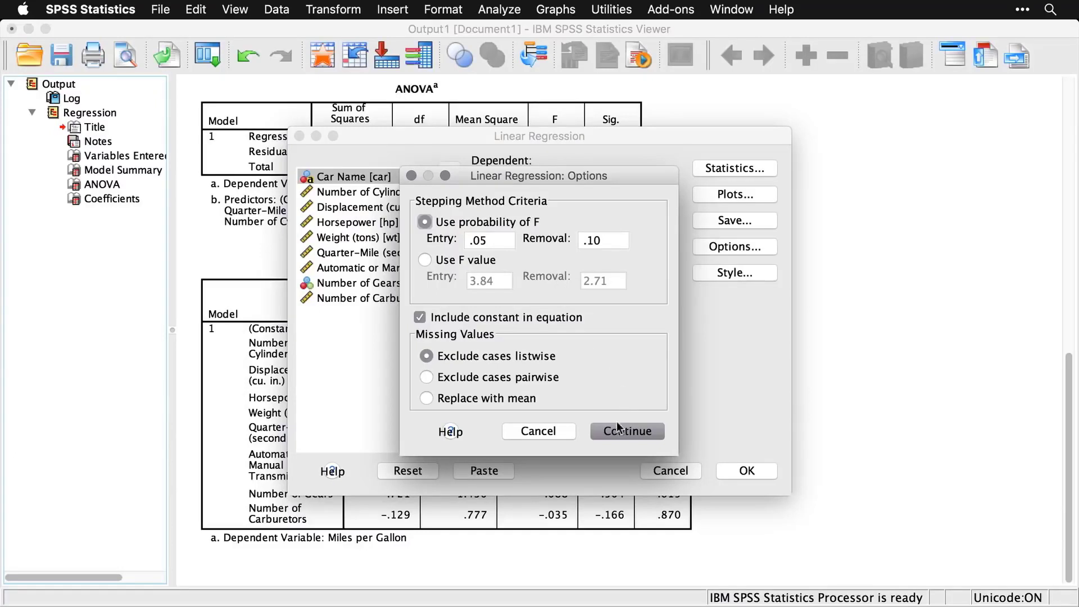
click(555, 434)
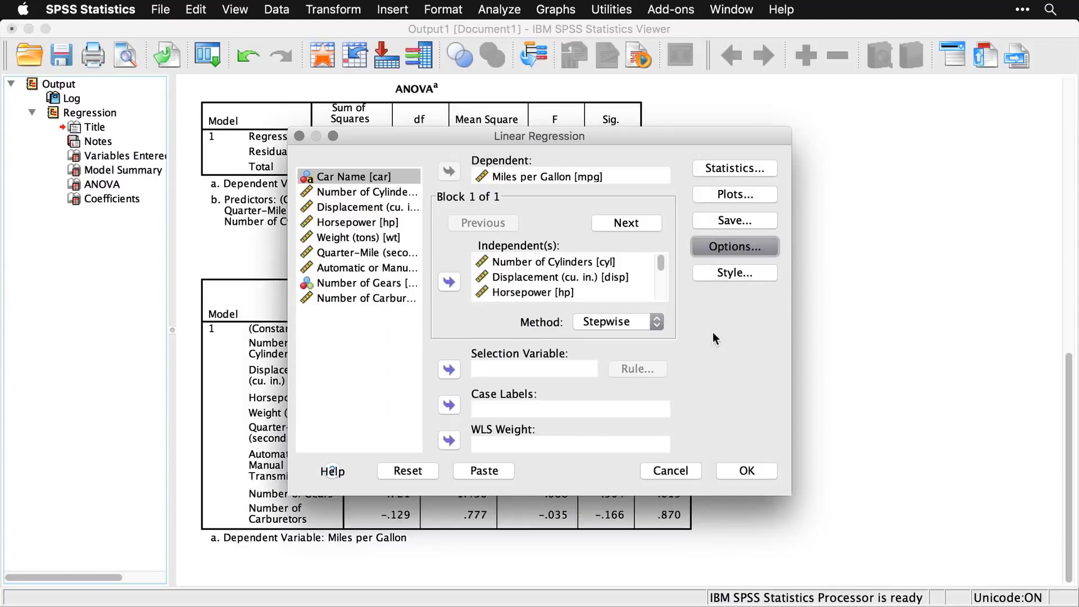
click(737, 274)
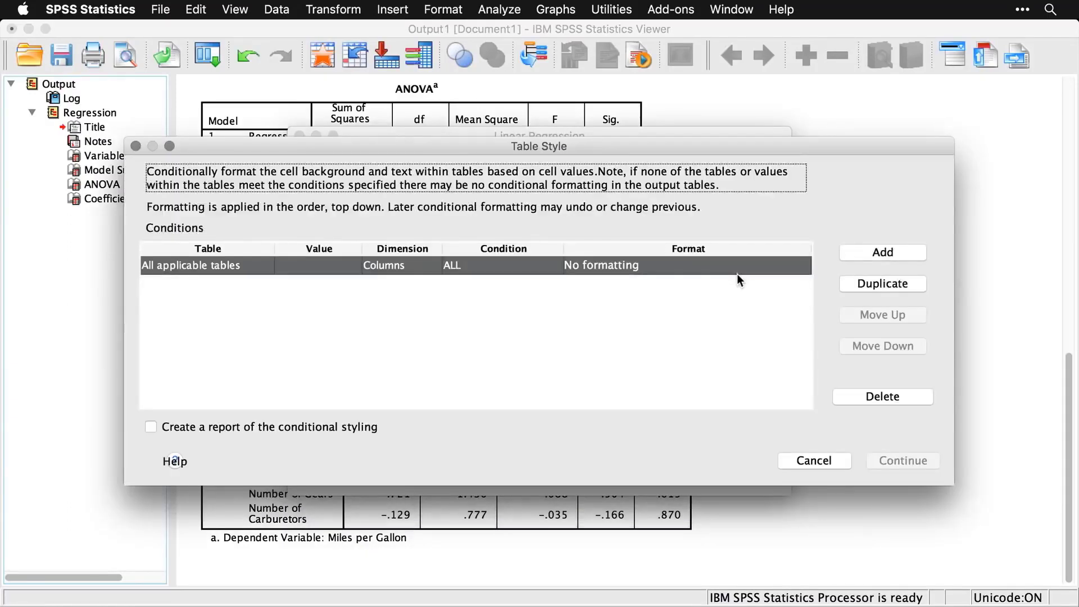
click(828, 461)
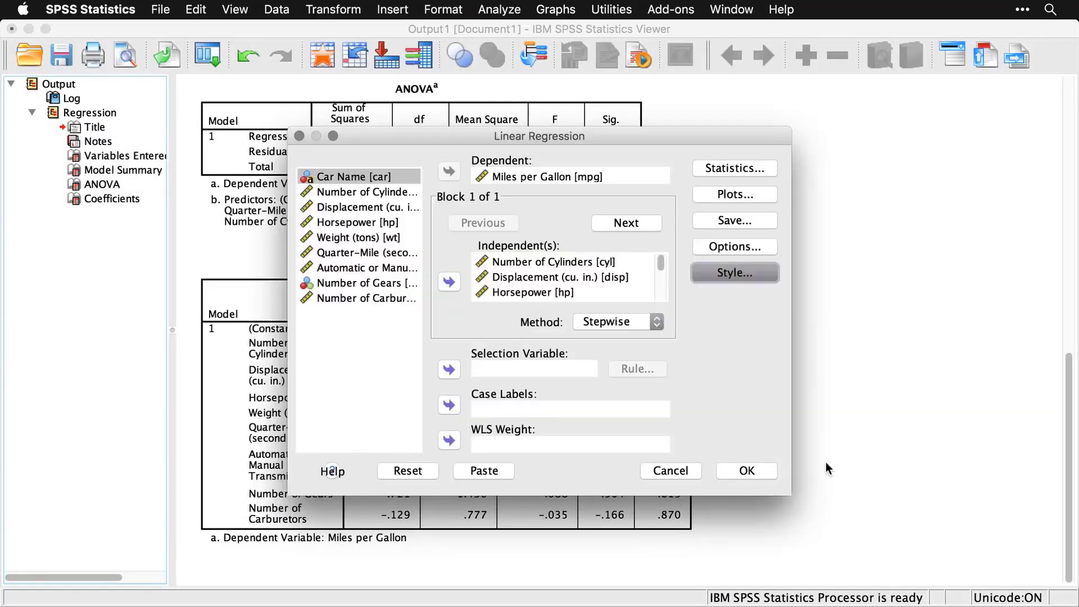
Run the stepwise regression and review its command syntax and the Variables Entered/Removed table
click(749, 471)
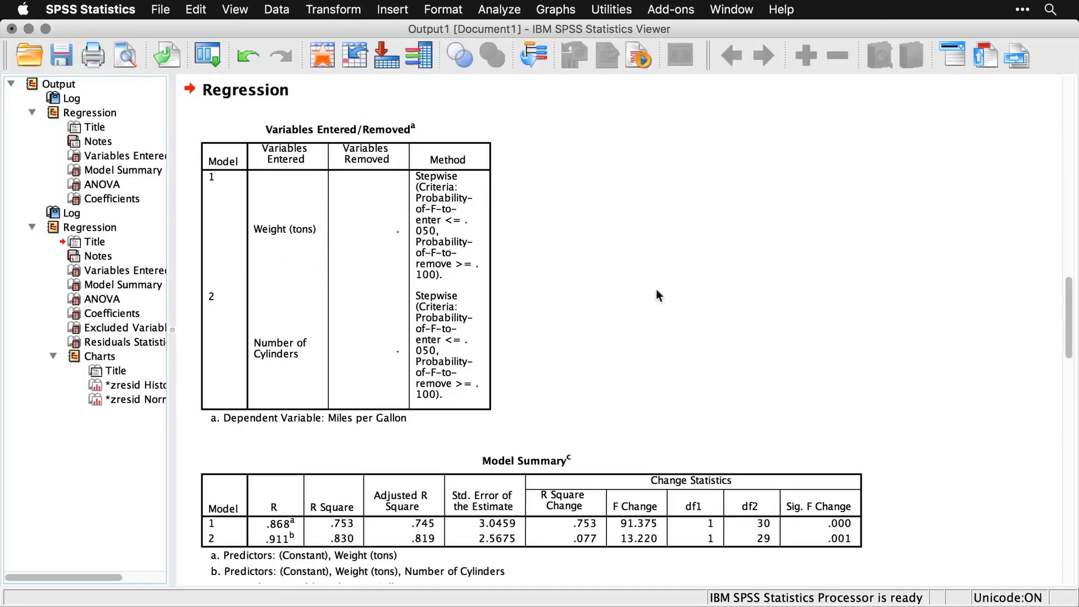
scroll(657, 290, down, 5)
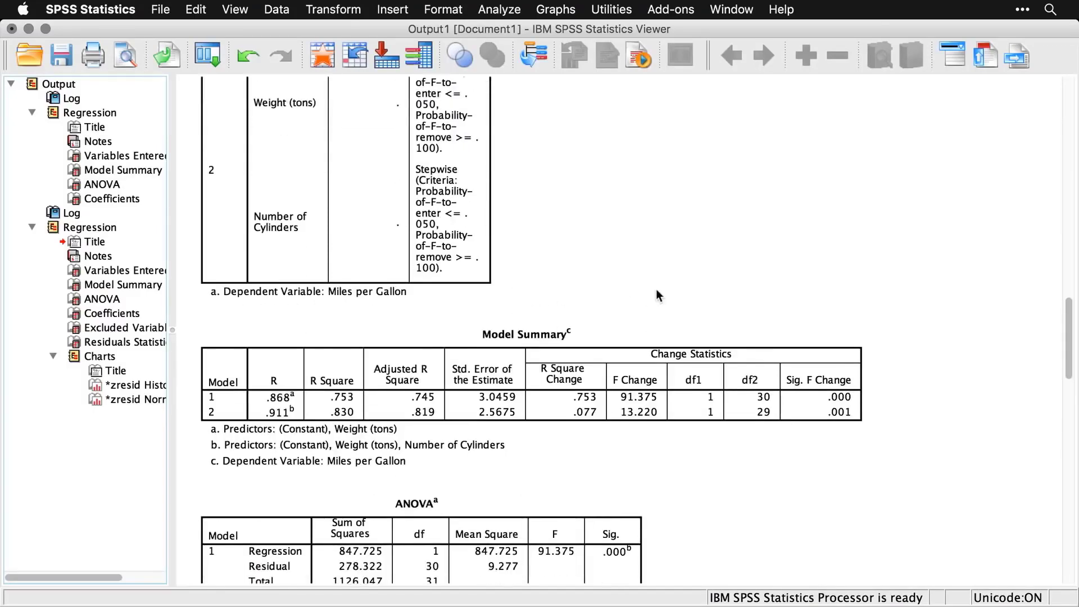
scroll(657, 290, up, 10)
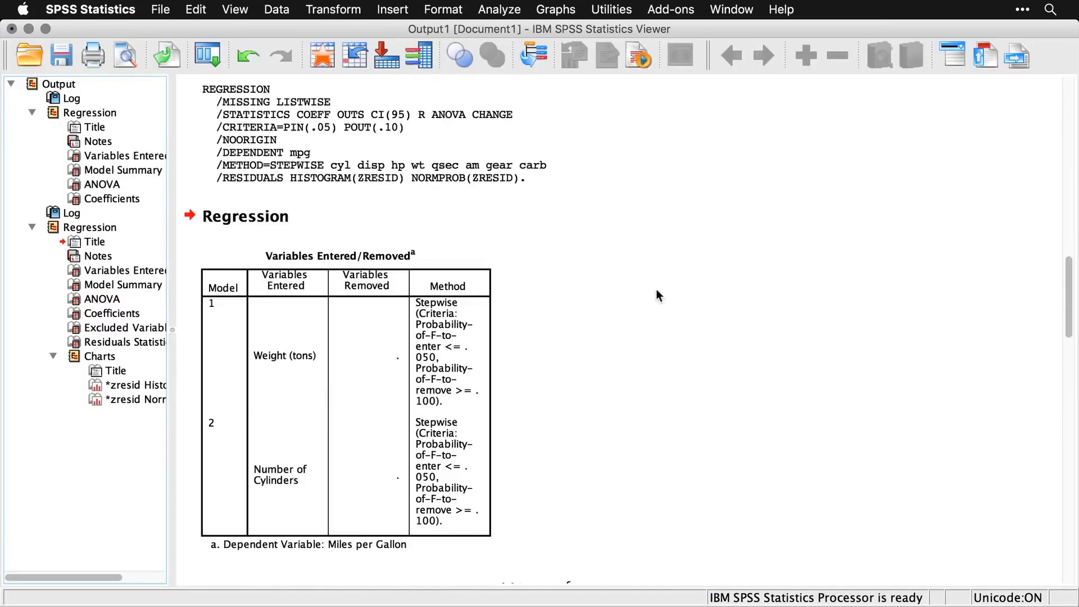
scroll(656, 289, up, 2)
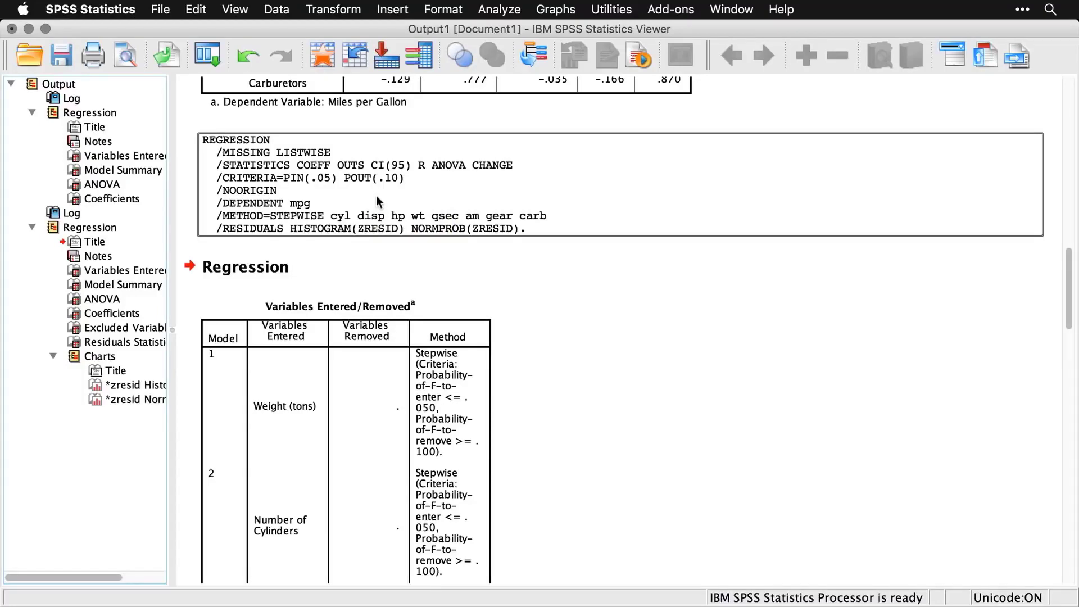
scroll(377, 197, down, 4)
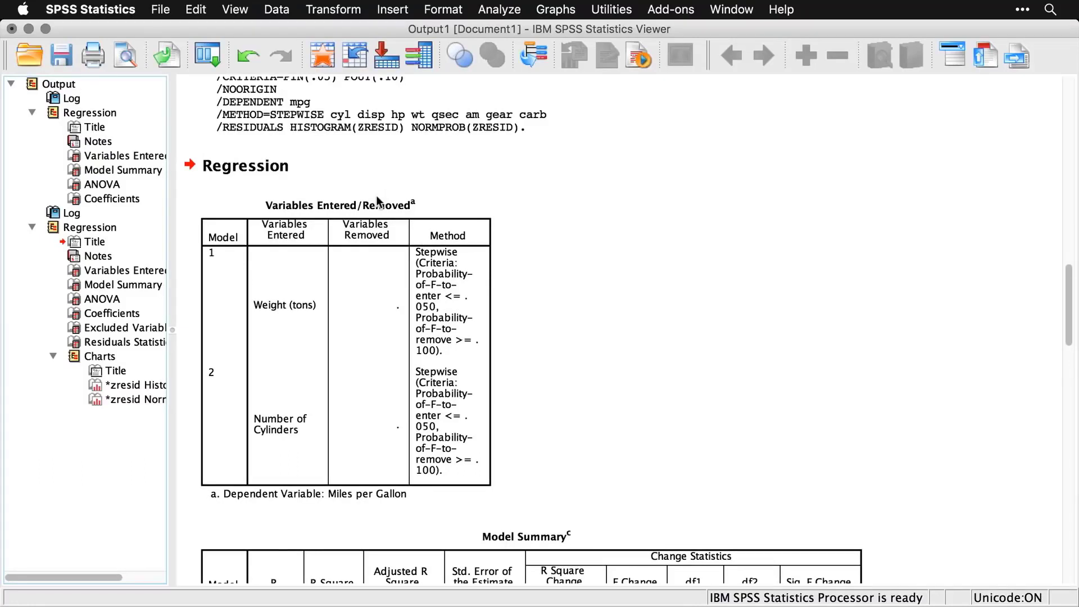
click(378, 201)
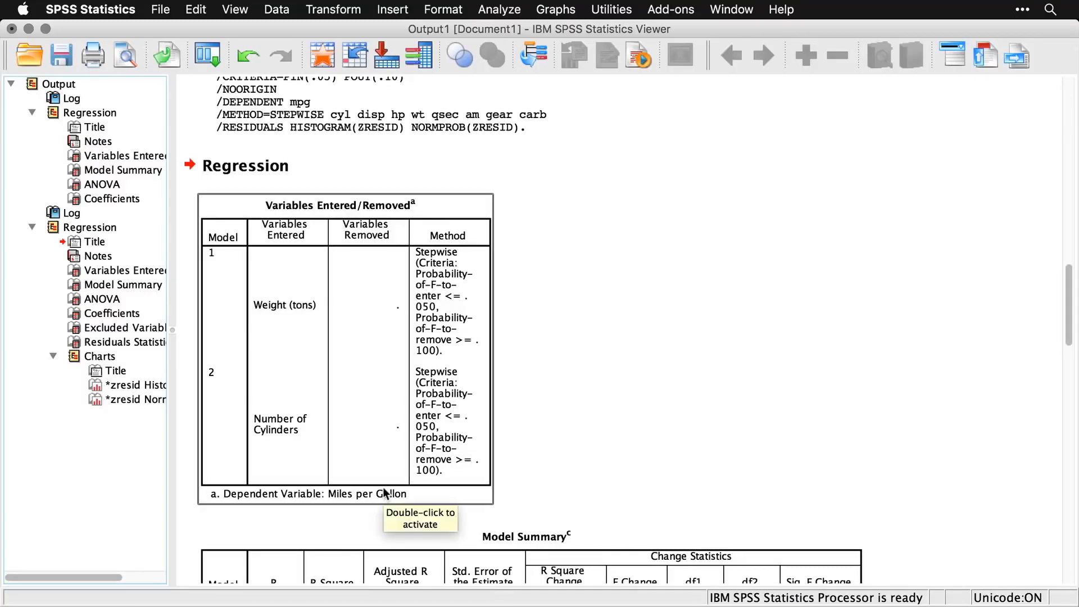
click(615, 462)
Compare the two stepwise models in the Model Summary and ANOVA tables
scroll(852, 427, down, 10)
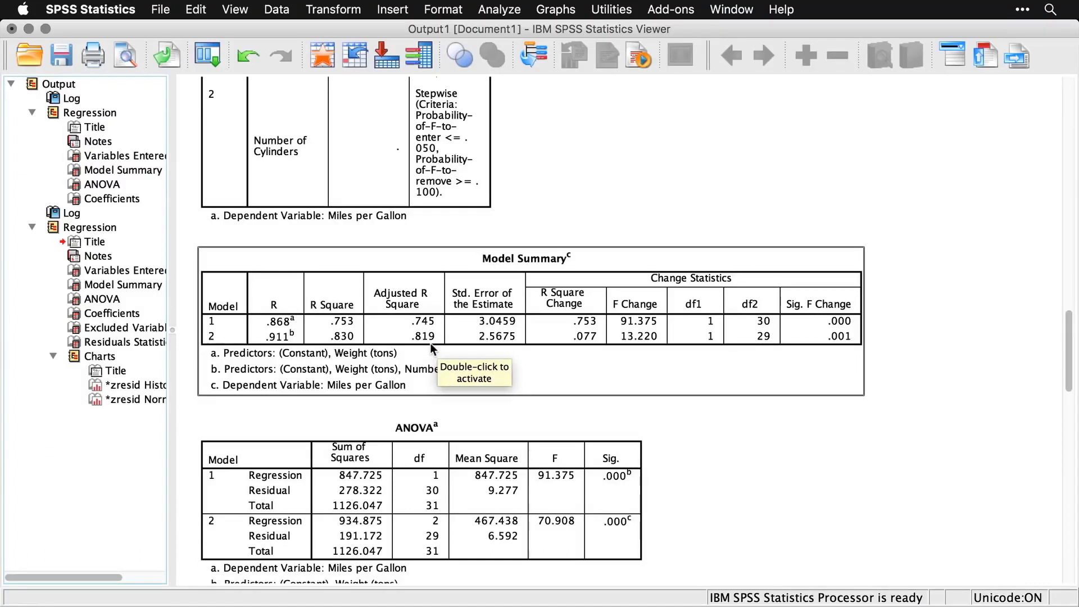
scroll(513, 365, down, 3)
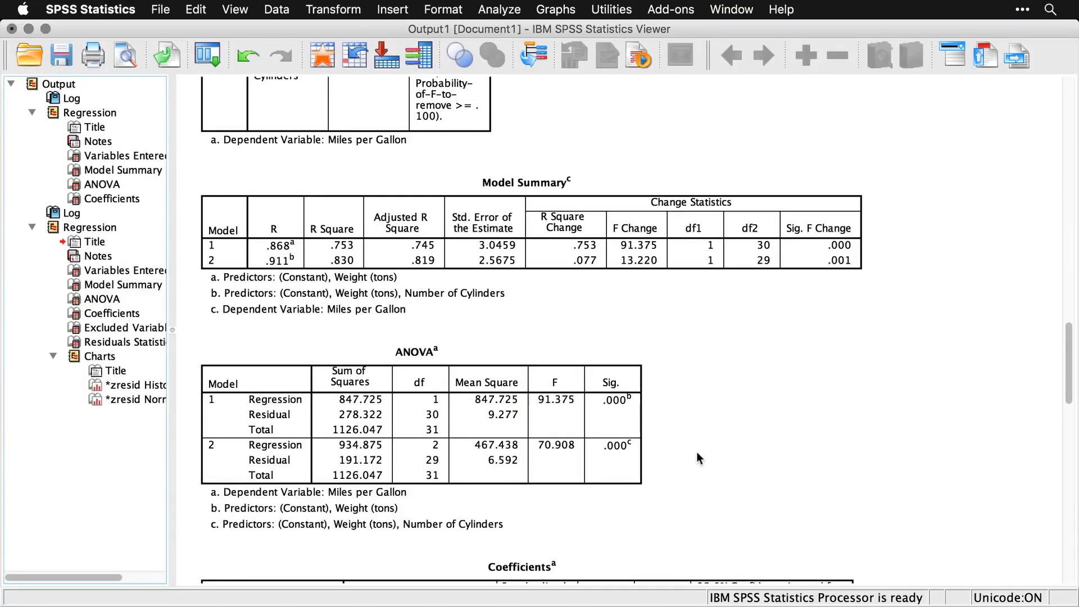
click(632, 401)
Examine the stepwise models' coefficients, significance values and 95% confidence intervals in the Coefficients table
key(Down)
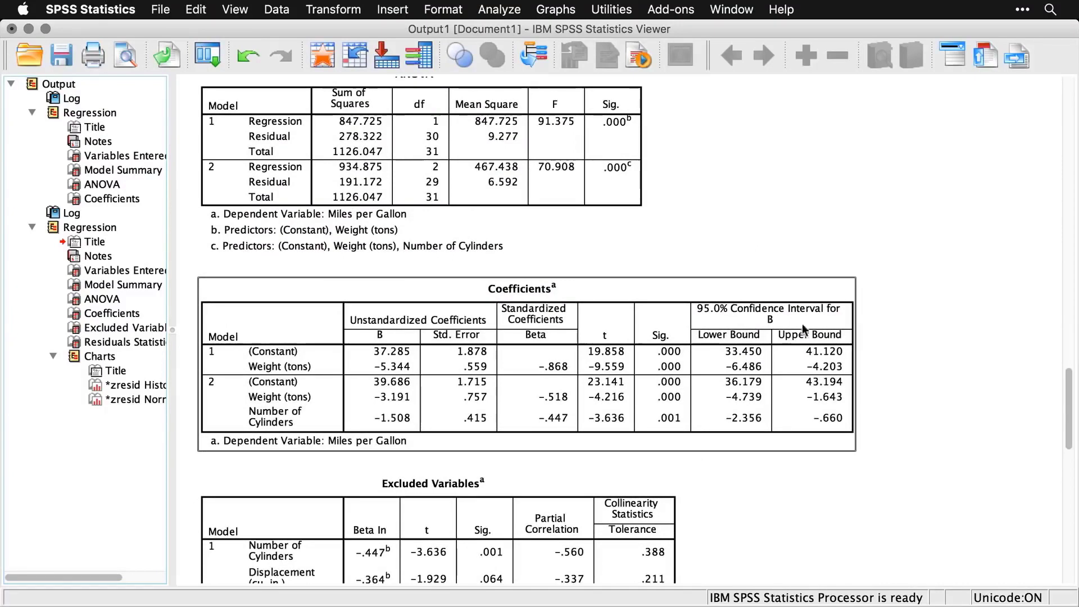
click(787, 458)
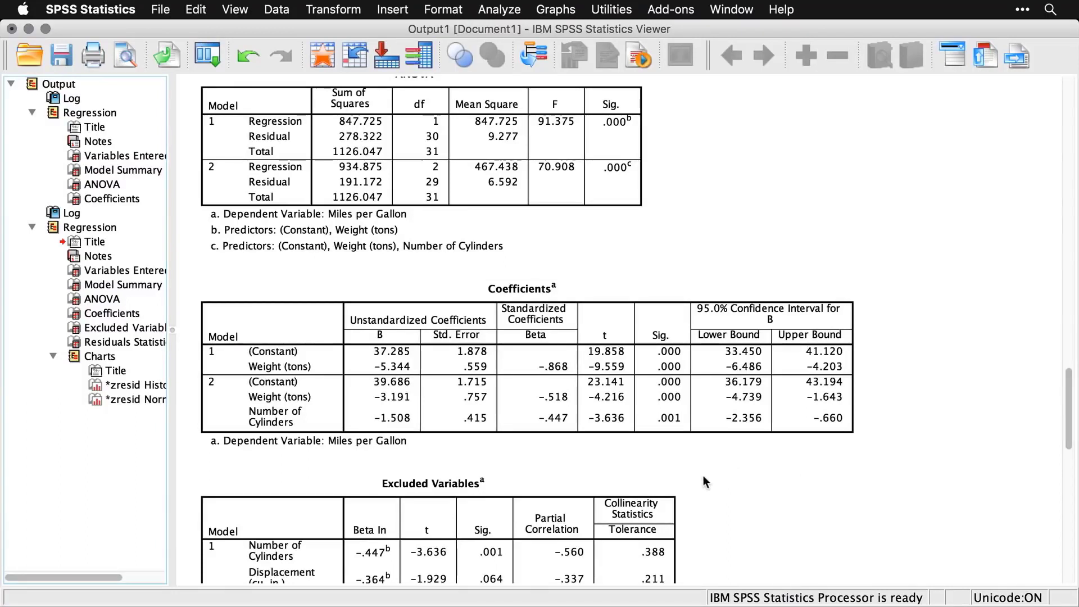
click(667, 404)
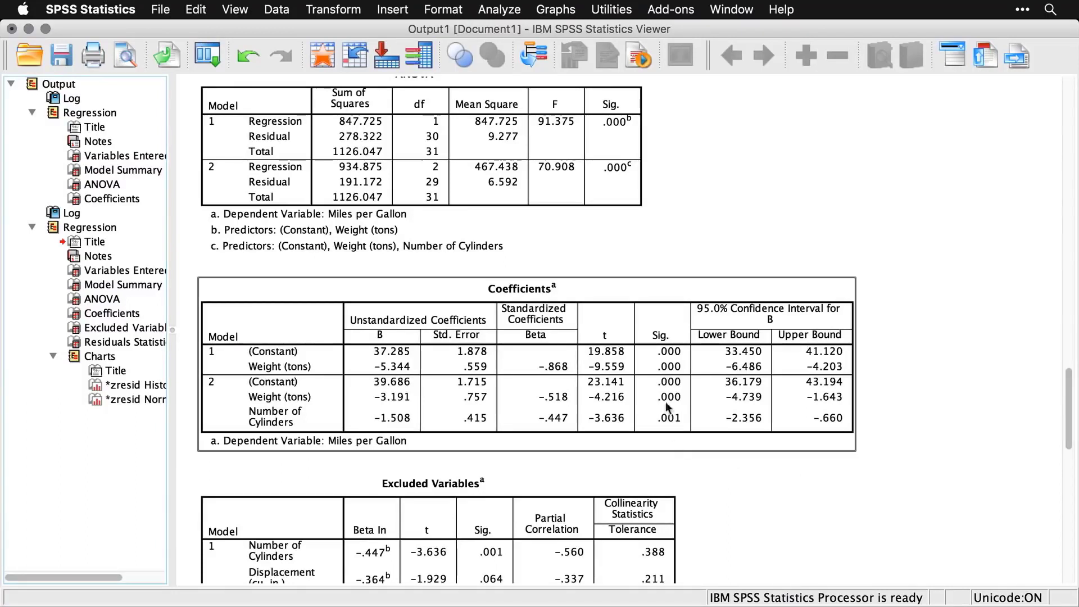
click(669, 448)
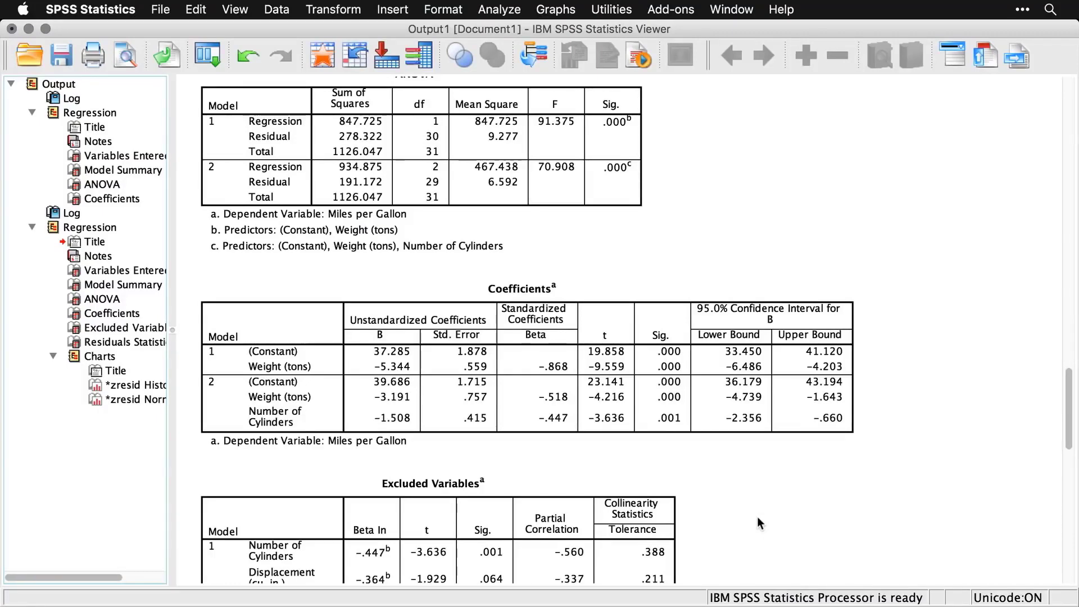
Examine the Excluded Variables table, including its collinearity tolerance values, for both stepwise models
scroll(758, 520, down, 3)
scroll(757, 517, down, 5)
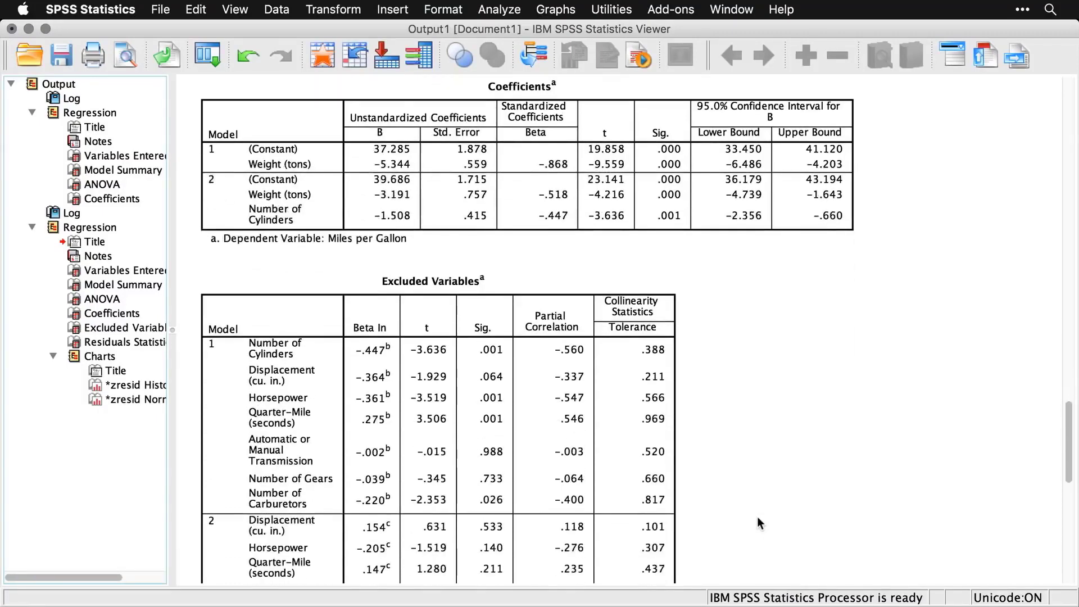
scroll(757, 518, down, 1)
scroll(757, 517, down, 3)
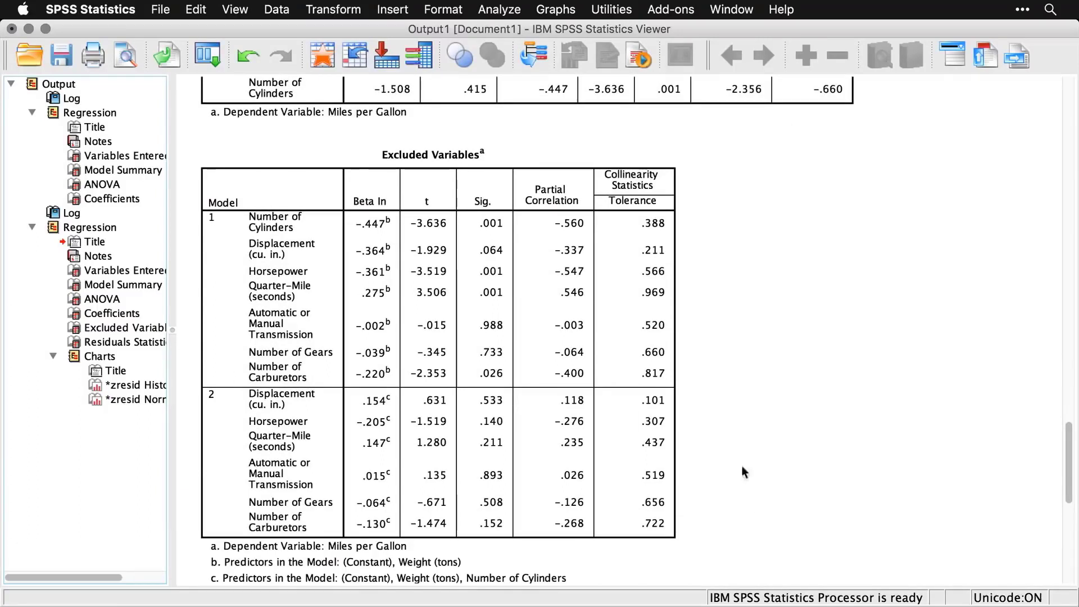
click(664, 198)
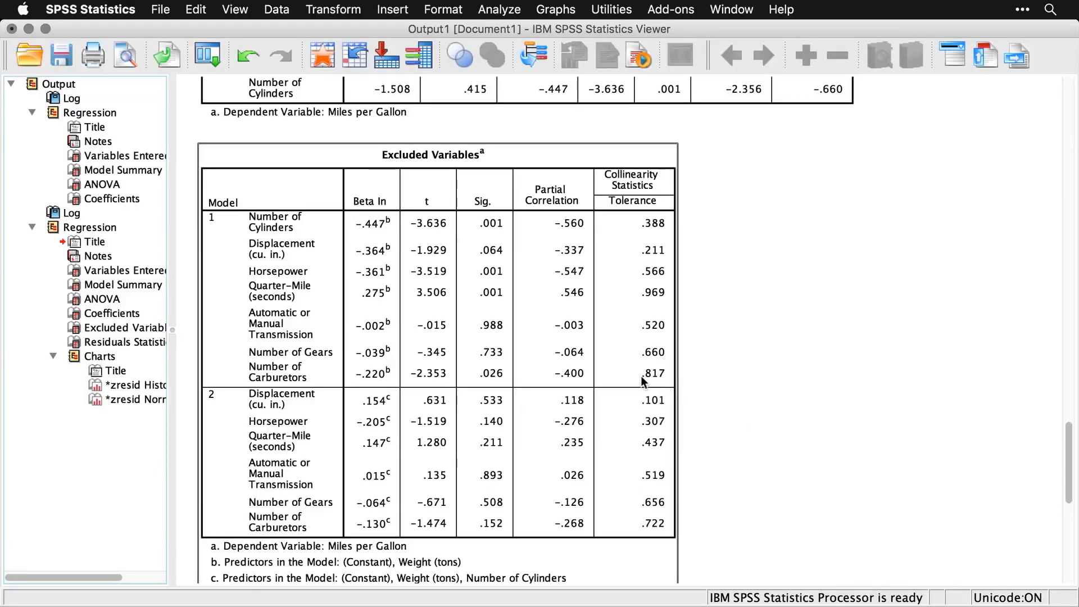
Inspect the Residuals Statistics table, the histogram and the normal P-P plot of the standardized residuals
scroll(787, 402, down, 1)
scroll(788, 404, down, 10)
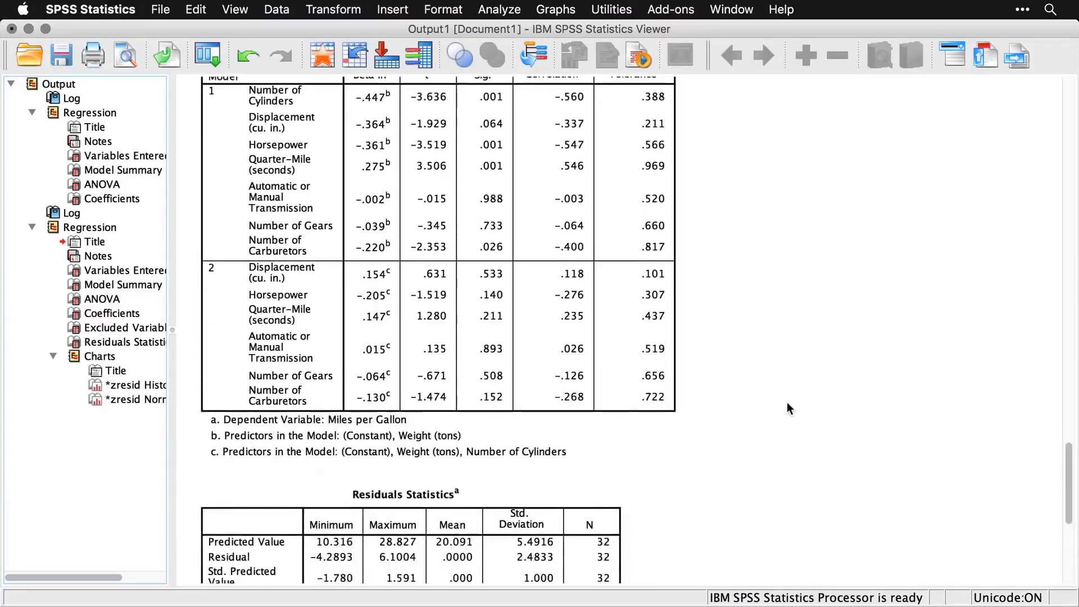
scroll(787, 402, down, 4)
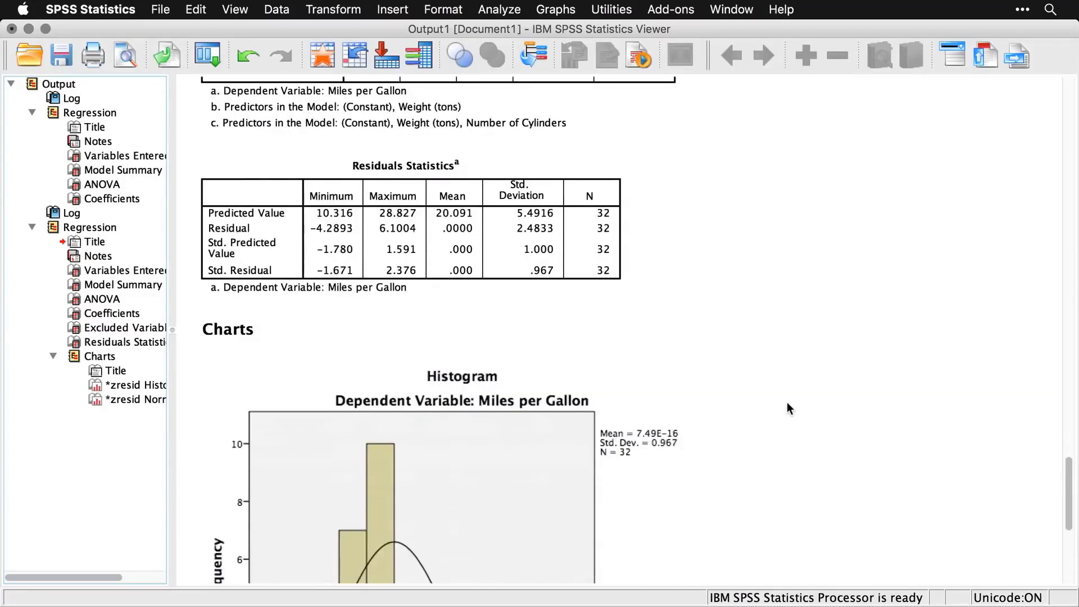
scroll(787, 403, down, 6)
scroll(787, 409, down, 1)
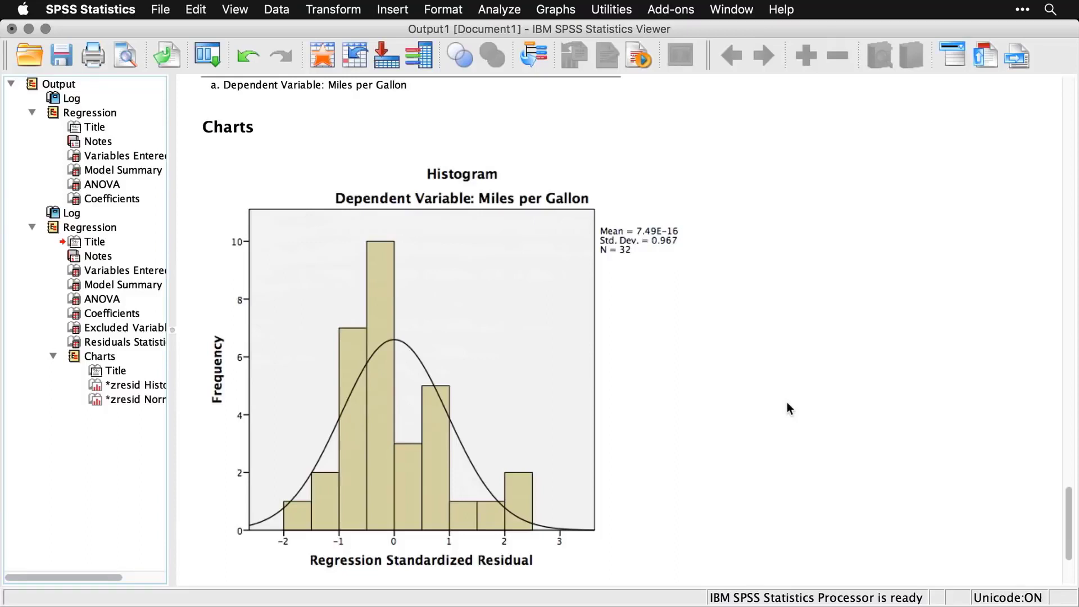
scroll(788, 404, down, 10)
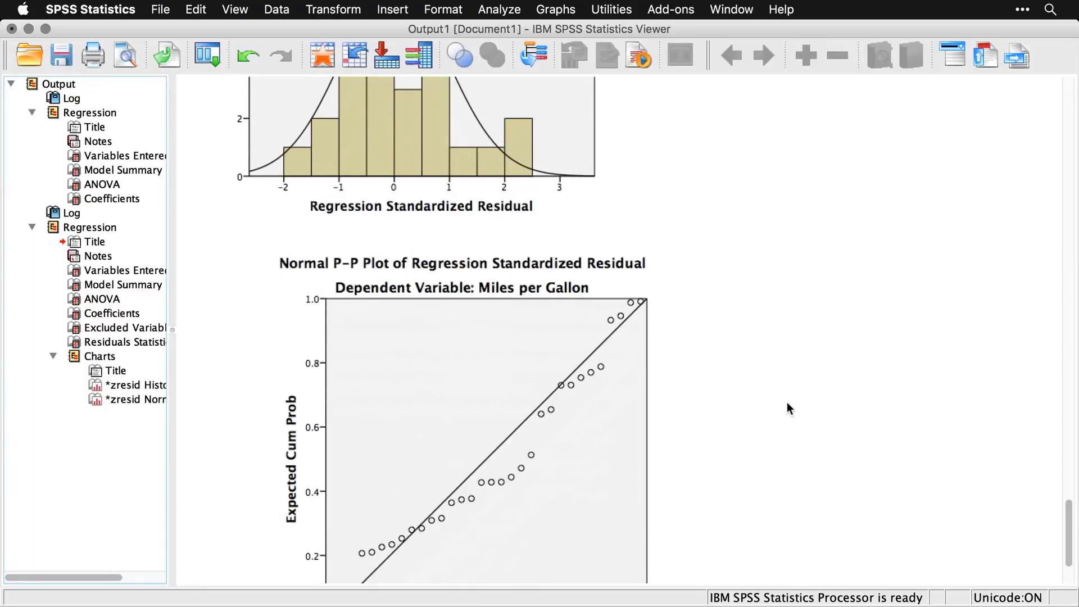
scroll(788, 403, down, 3)
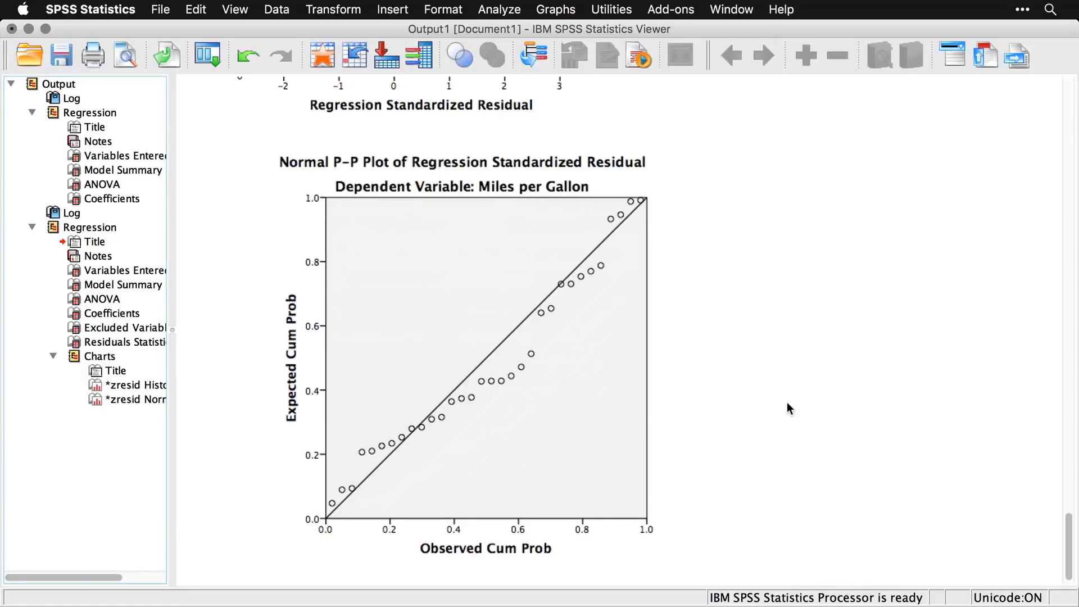
Look back through the stepwise output from the residual charts to the Model Summary and Variables Entered/Removed tables
scroll(787, 403, up, 10)
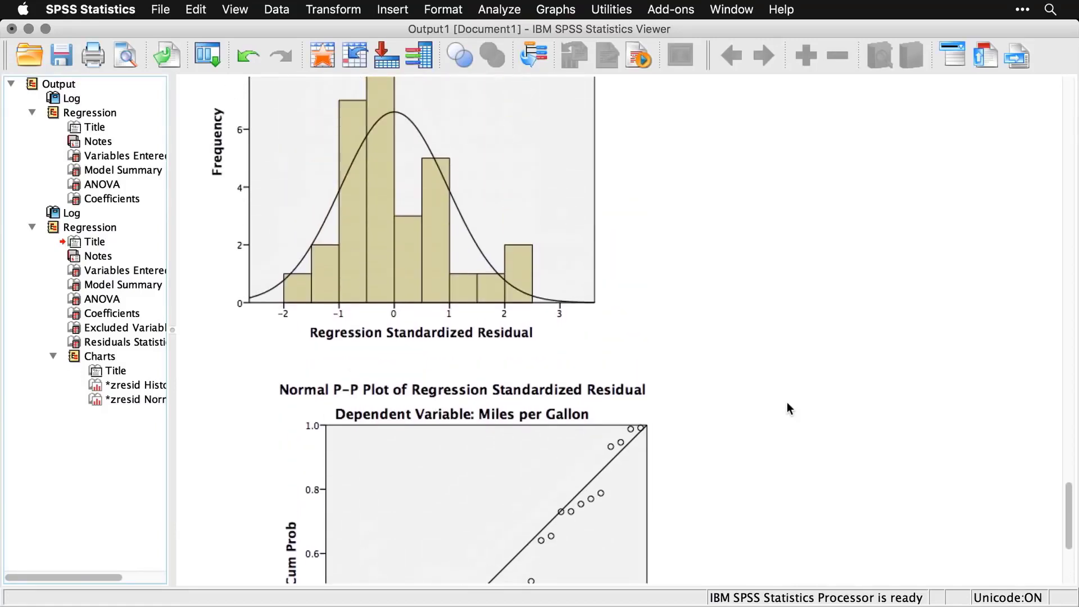
scroll(787, 403, up, 7)
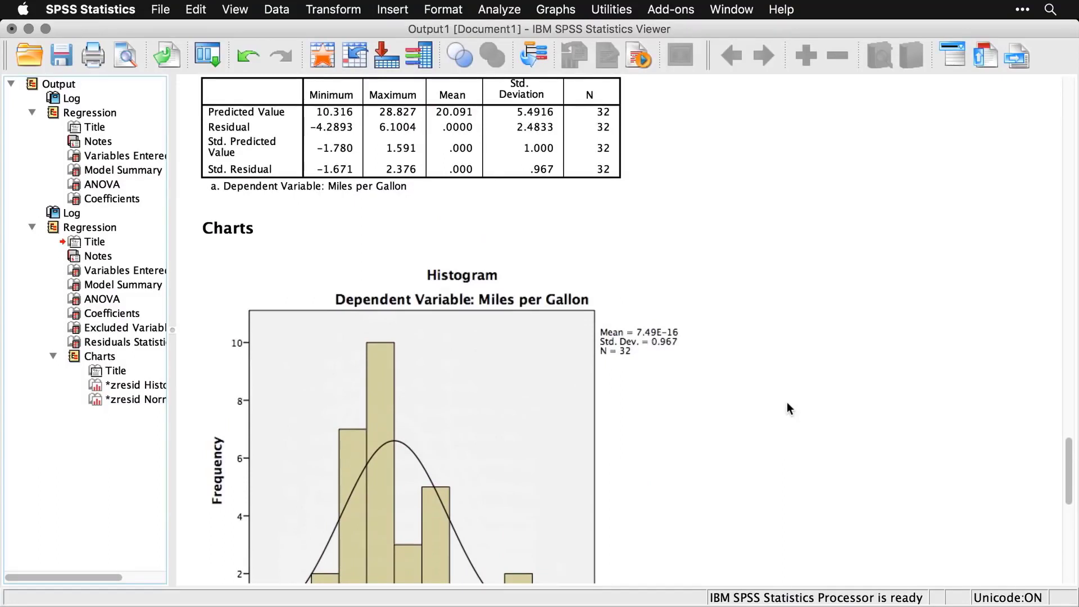
scroll(787, 403, up, 10)
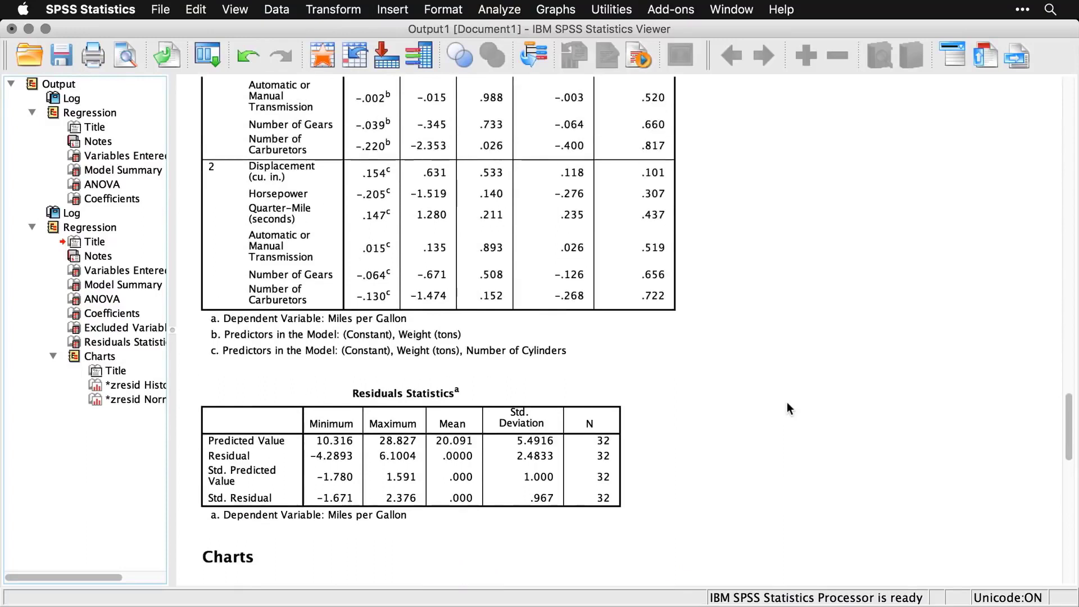
scroll(787, 403, up, 10)
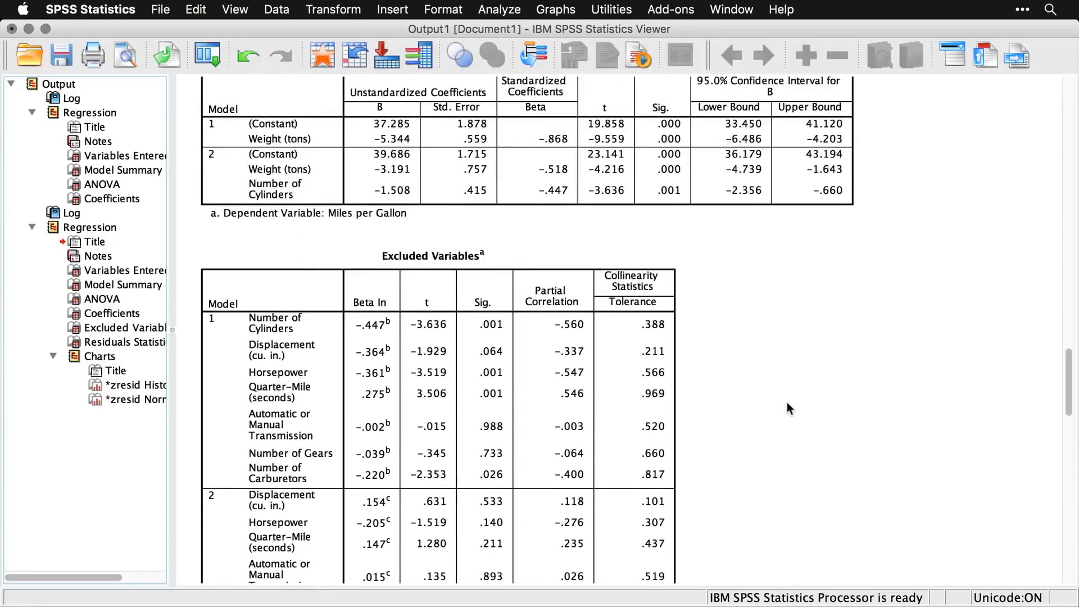
scroll(787, 403, up, 5)
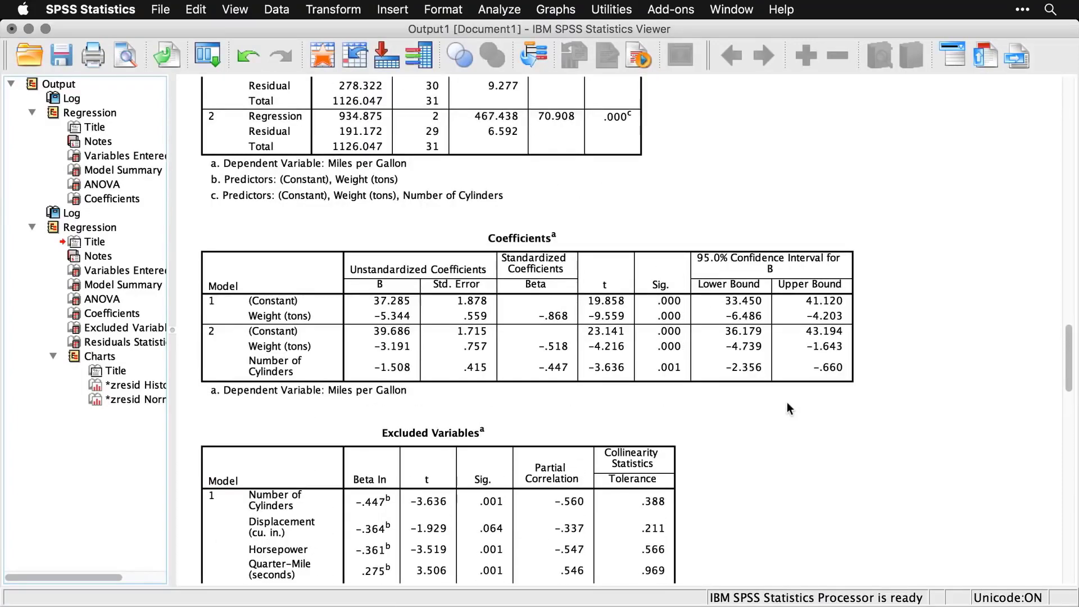
scroll(787, 403, up, 9)
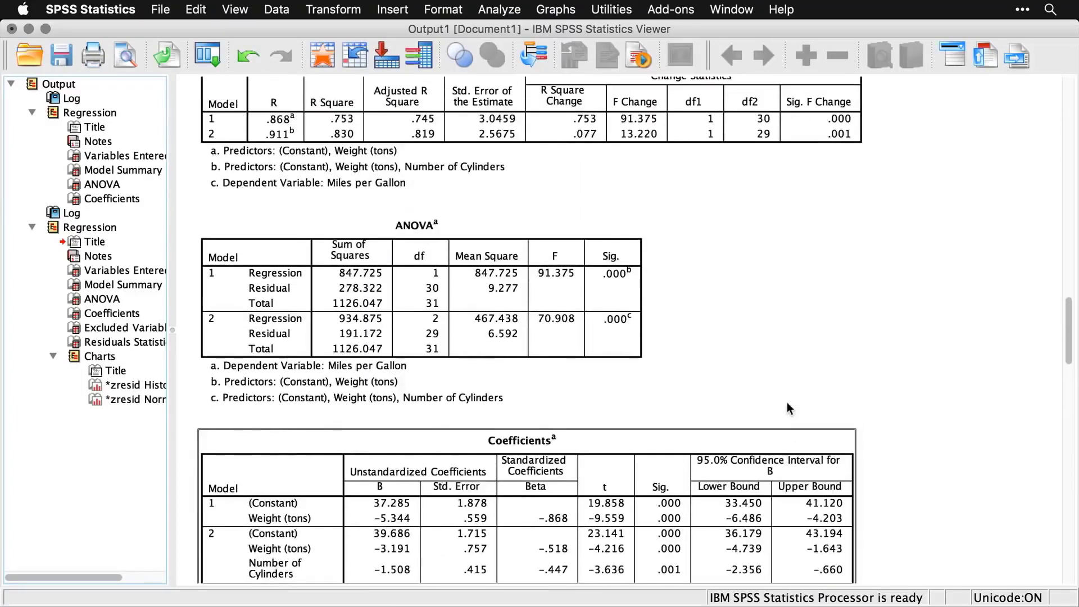
scroll(787, 402, up, 5)
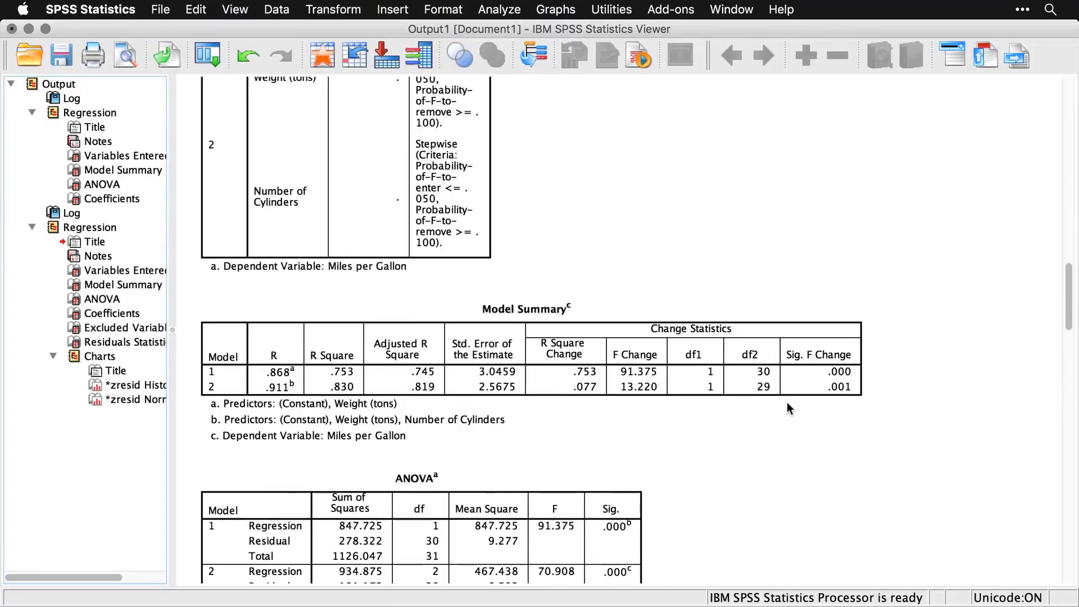
click(787, 402)
scroll(787, 402, up, 3)
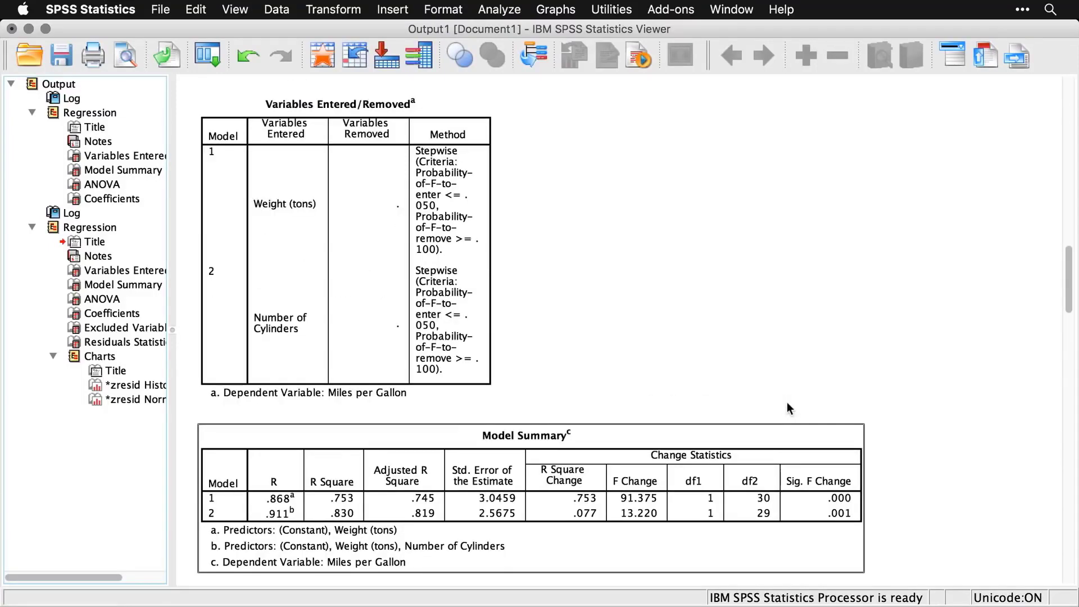